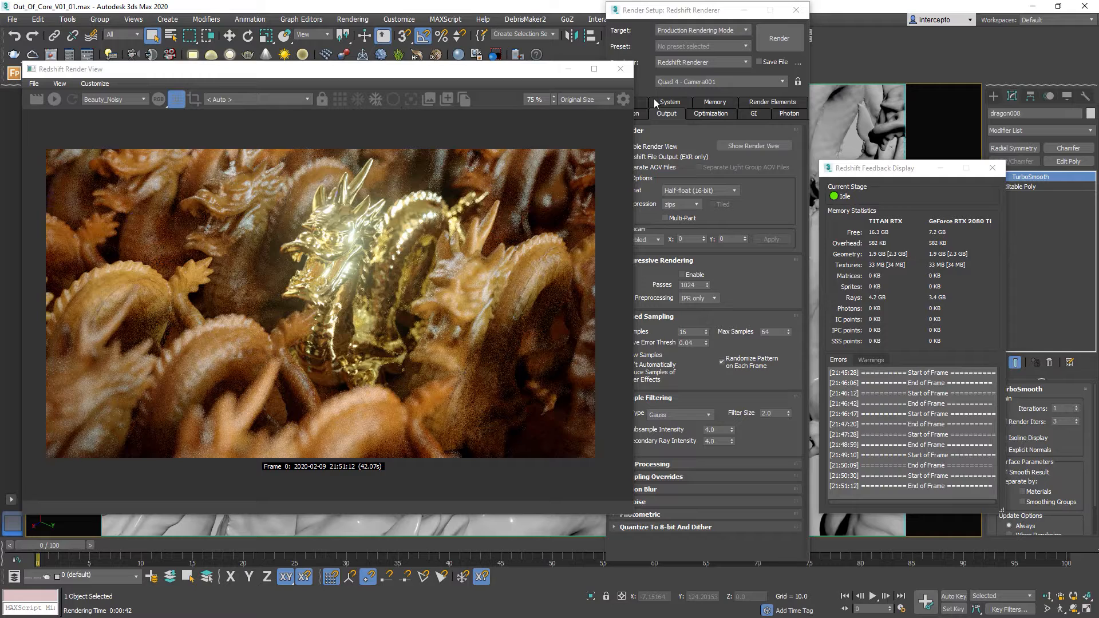
- Close the render view, render setup and feedback windows, and show the rows of dragons in an orbited perspective view
left_click(619, 70)
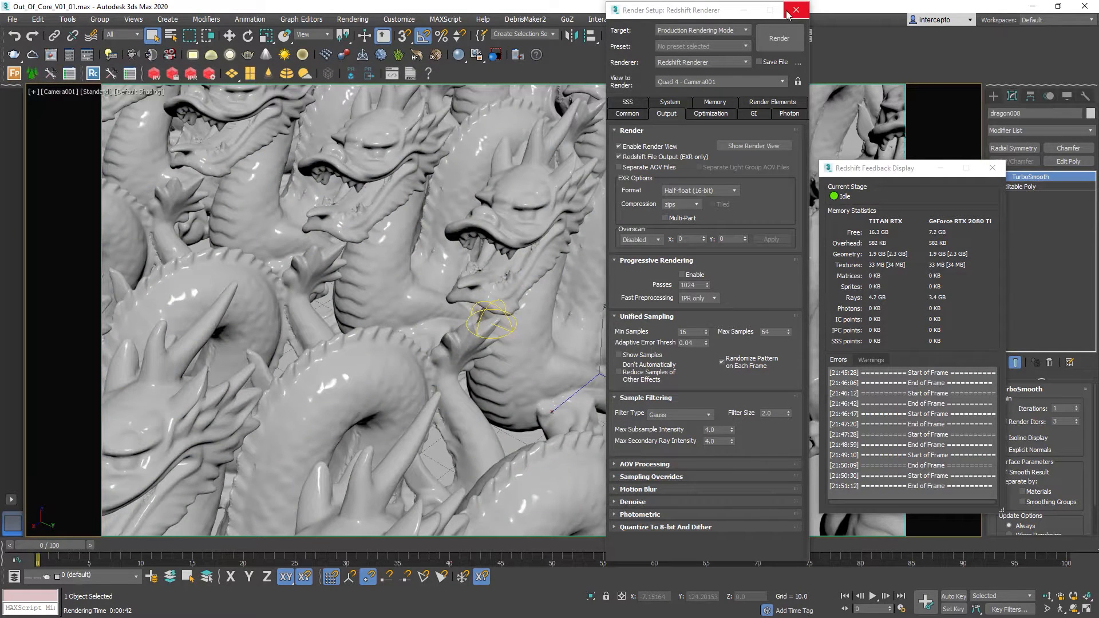
left_click(795, 10)
left_click(992, 167)
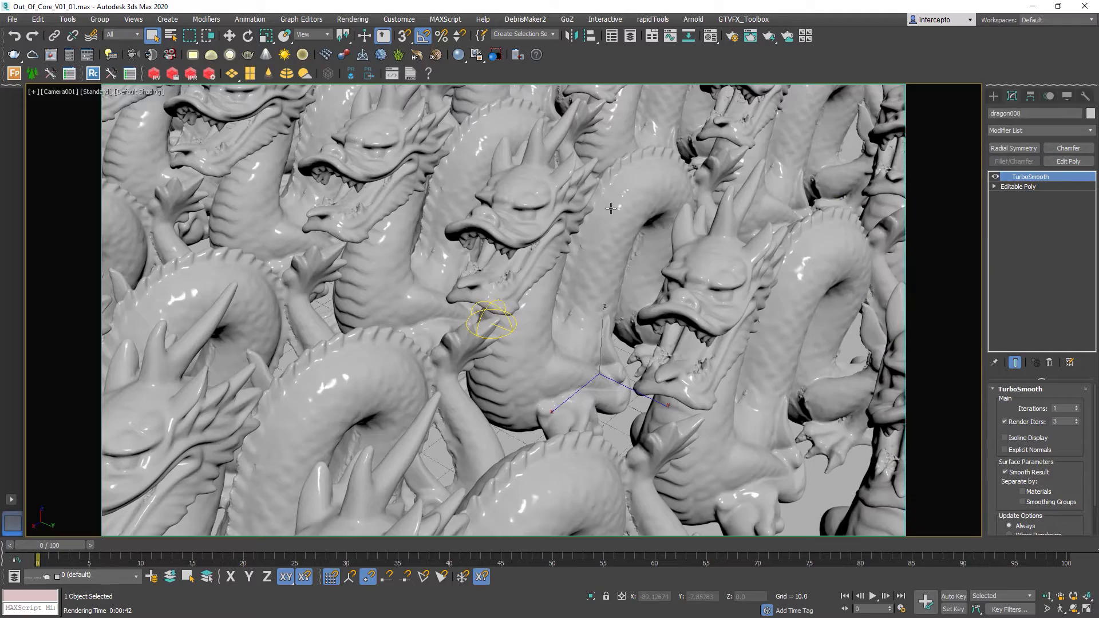
key("p")
middle_click_drag(605, 248, 504, 243, "alt")
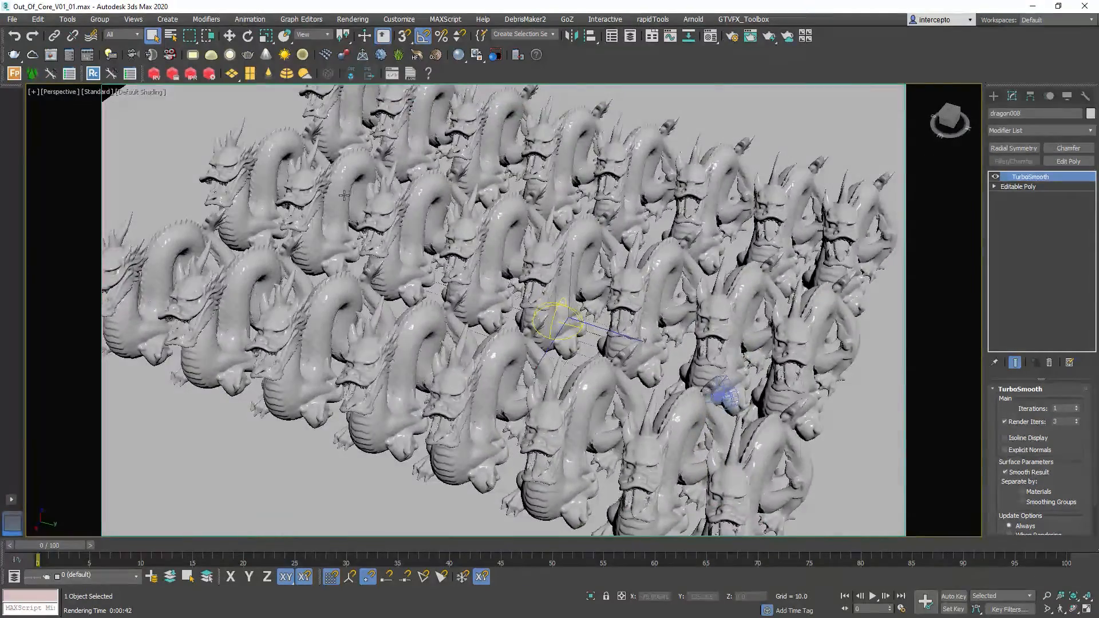
- Try moving individual dragons in the rows to show they are separate objects, undoing each move
left_click(250, 170)
key("w")
left_click(331, 191)
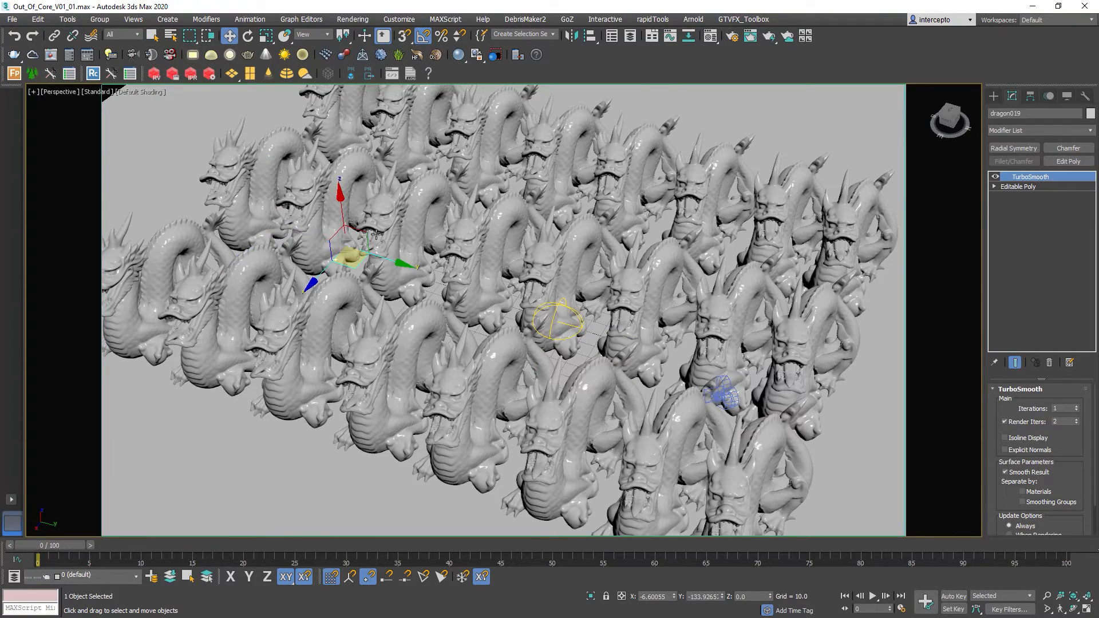
key("F4")
mouse_move(400, 263)
left_mouse_down()
mouse_move(386, 258)
mouse_move(395, 261)
left_mouse_up()
key("F4")
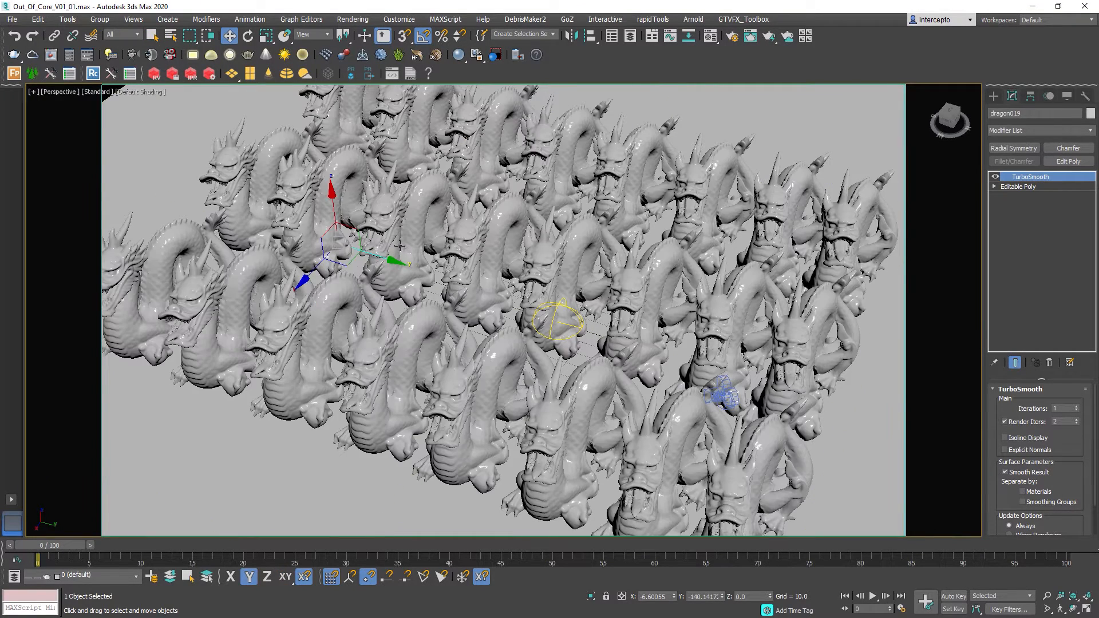
key("ctrl+z")
left_click_drag(401, 219, 479, 242)
key("ctrl+z")
key("ctrl+z")
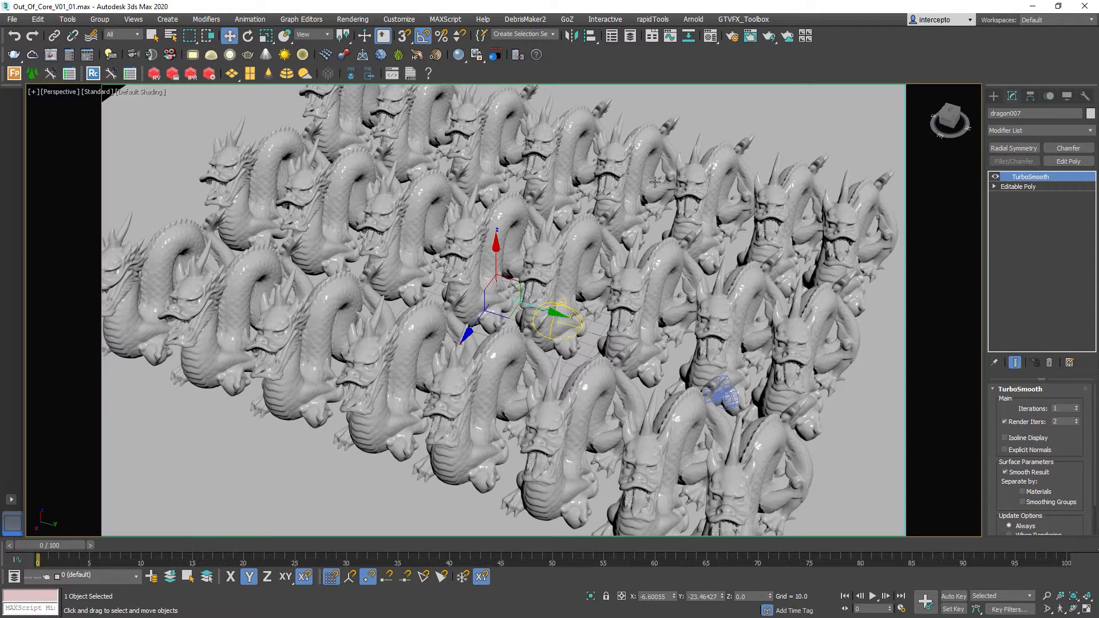
- Examine one dragon's Editable Poly and TurboSmooth levels and its mesh with edged faces, and return to the Camera001 view
left_click(1026, 187)
left_click(1025, 179)
scroll(559, 218, "up", 5)
key("F4")
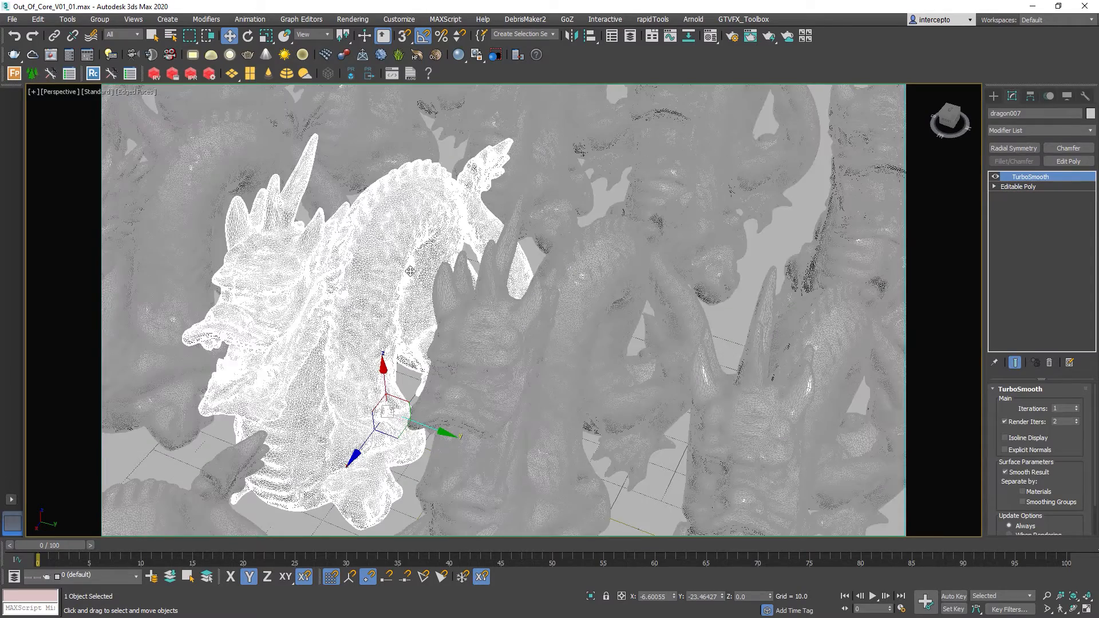
key("F4")
key("c")
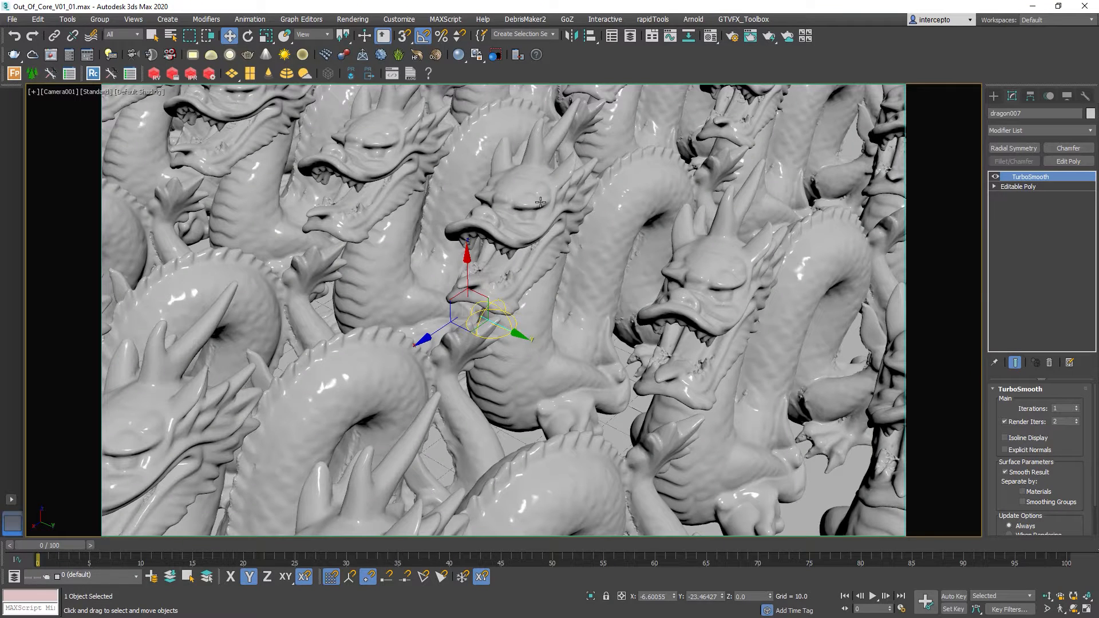
- Open the Redshift system settings in Render Setup and show the Feedback Display beside them
left_click(731, 37)
left_click_drag(676, 18, 841, 18)
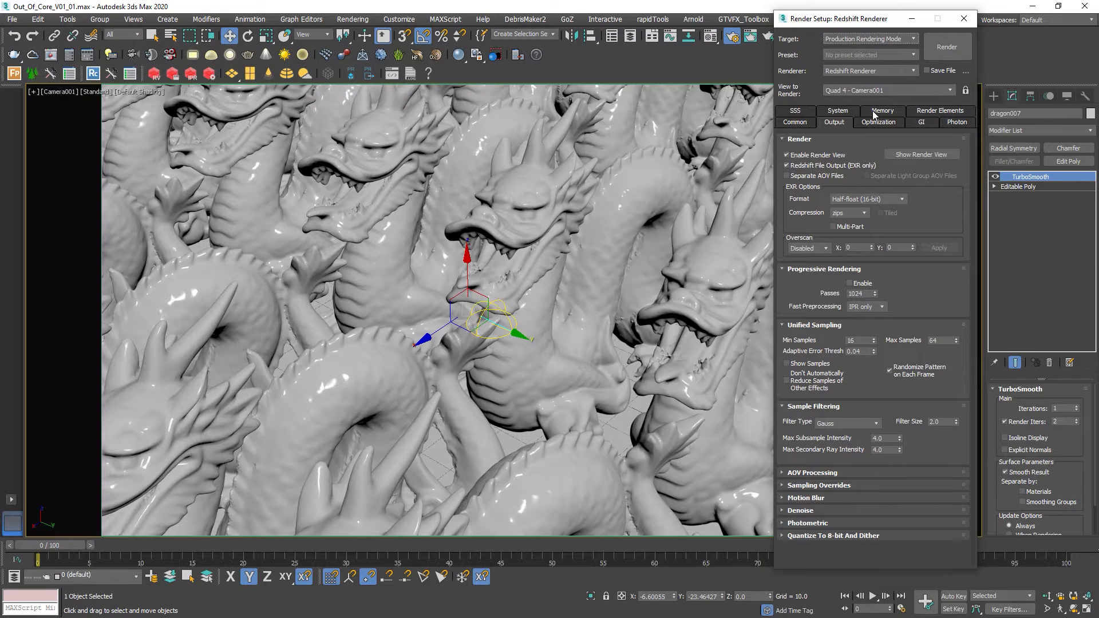
left_click(841, 111)
scroll(893, 315, "down", 4)
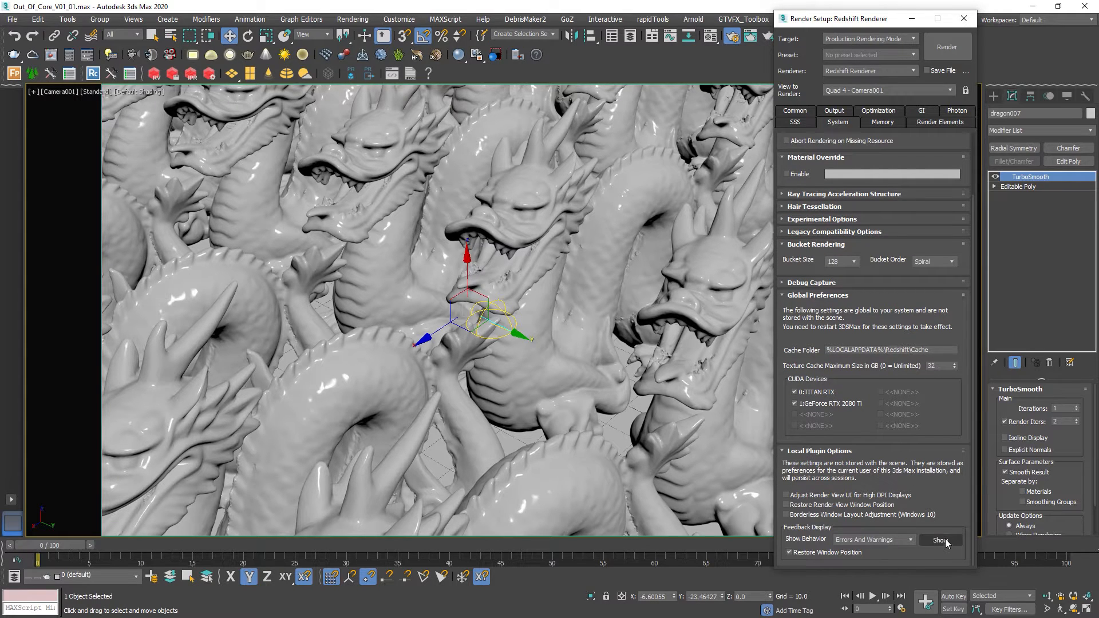
left_click(941, 541)
left_click_drag(902, 169, 973, 186)
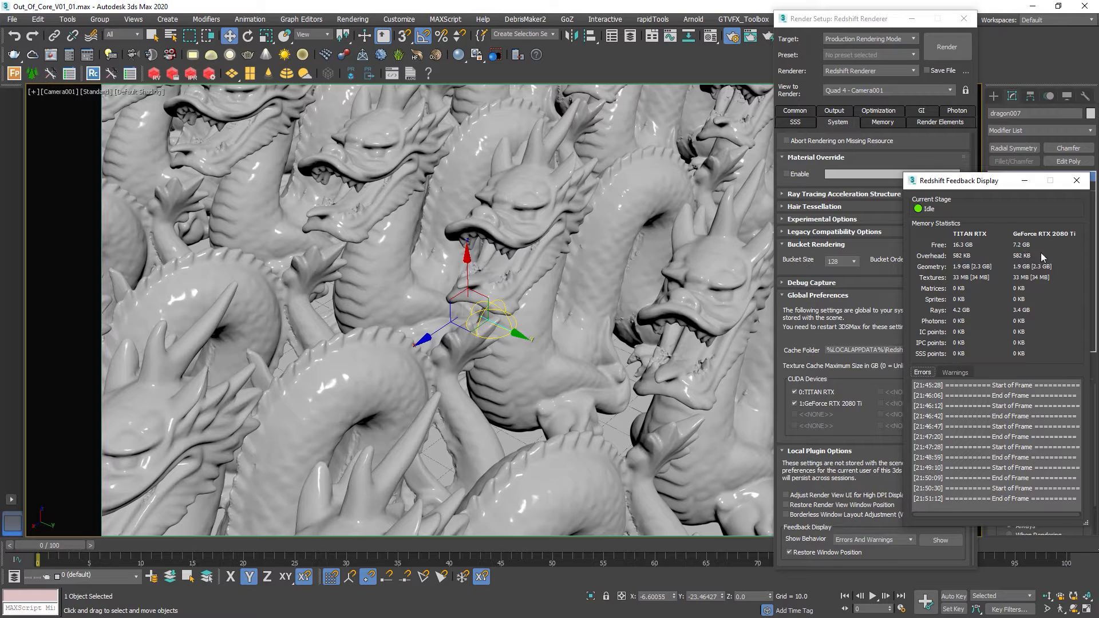
- Bring up the Redshift memory settings and render the Camera001 view
left_click_drag(850, 20, 859, 20)
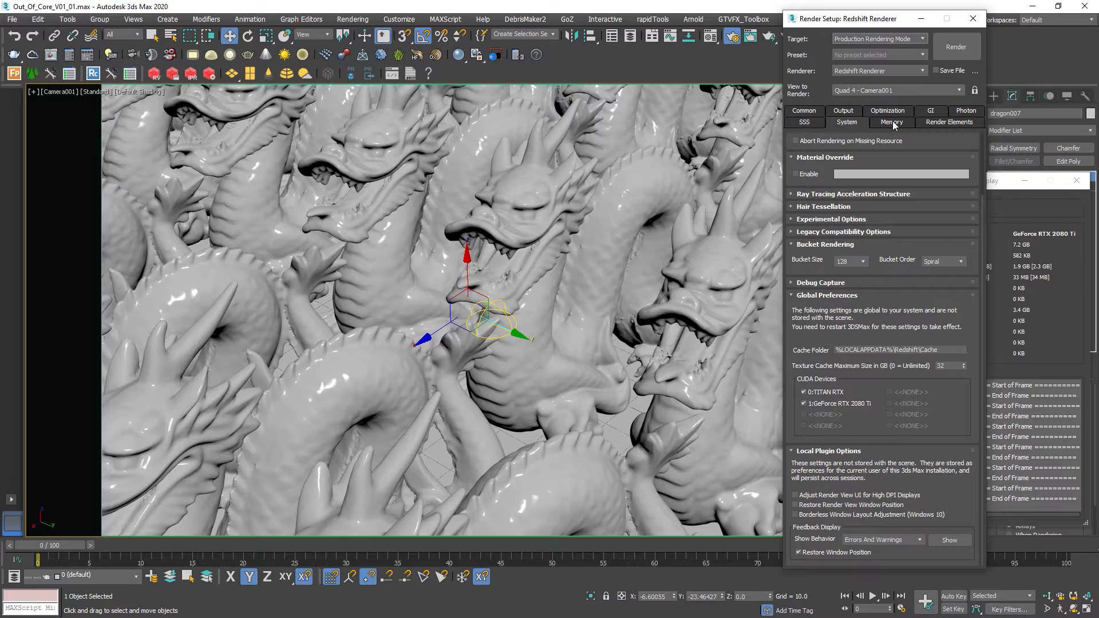
left_click(892, 123)
left_click_drag(864, 20, 836, 18)
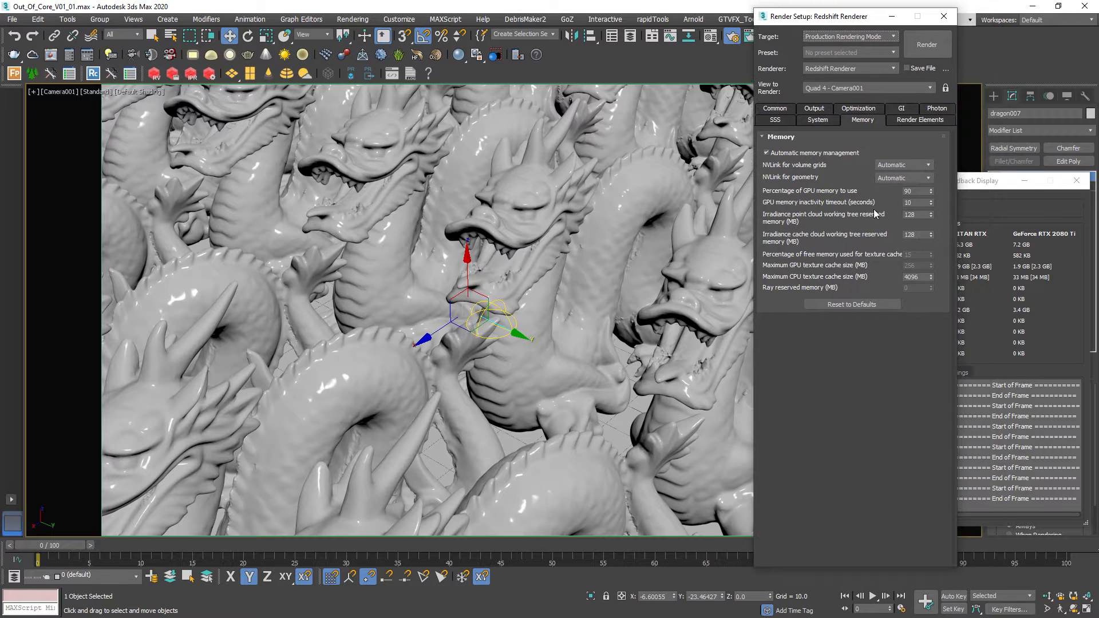
left_click(928, 49)
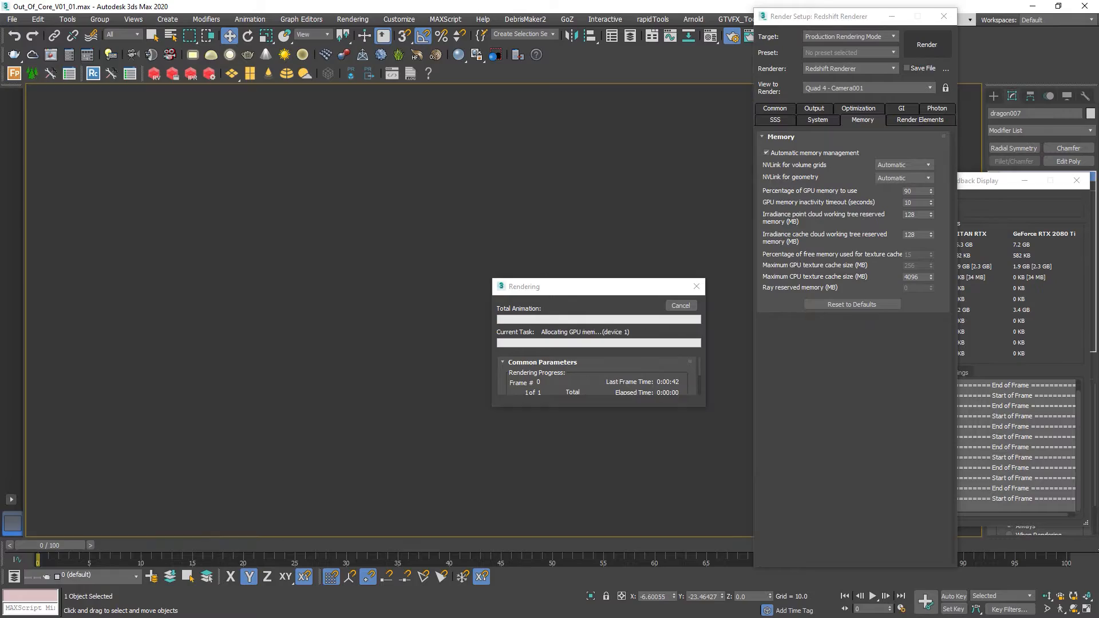
- Arrange the render view and the rendering progress window so the running render and the settings can be seen together
left_click_drag(1098, 241, 76, 104)
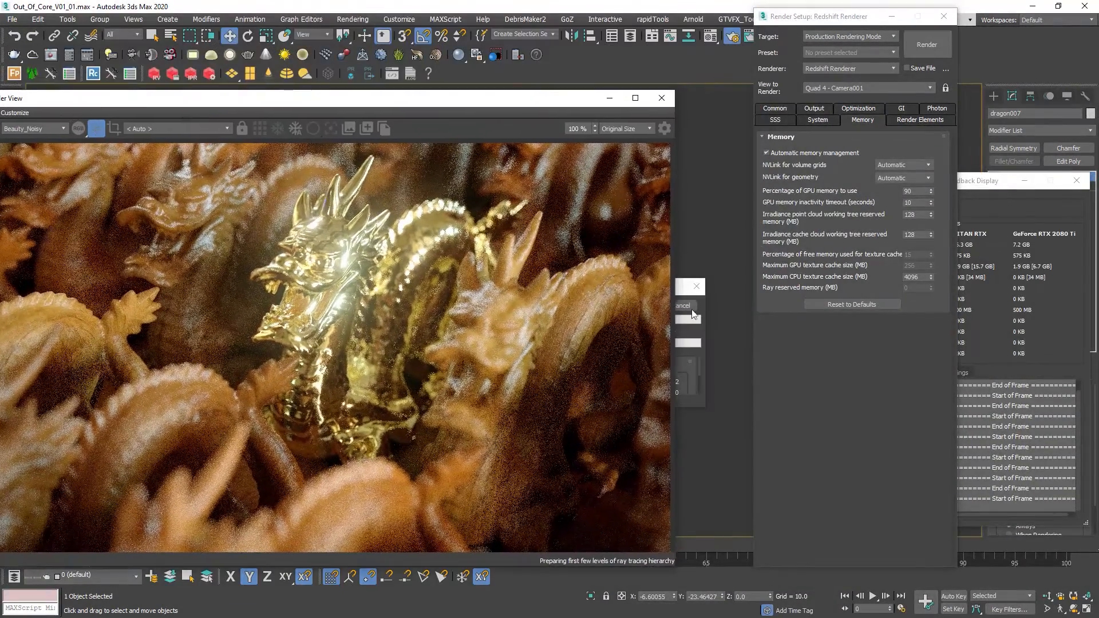
left_click(703, 311)
left_click_drag(626, 292, 912, 324)
left_click_drag(457, 99, 548, 46)
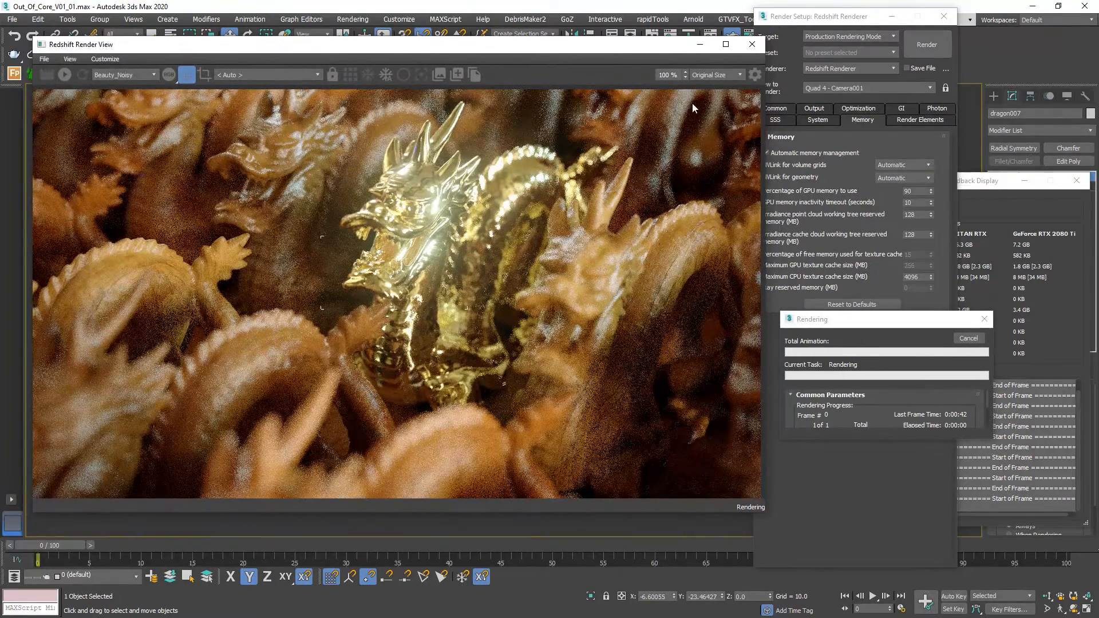
- Compare the memory statistics of the TITAN RTX and GeForce RTX 2080 Ti in the Feedback Display with the memory settings
left_click(977, 189)
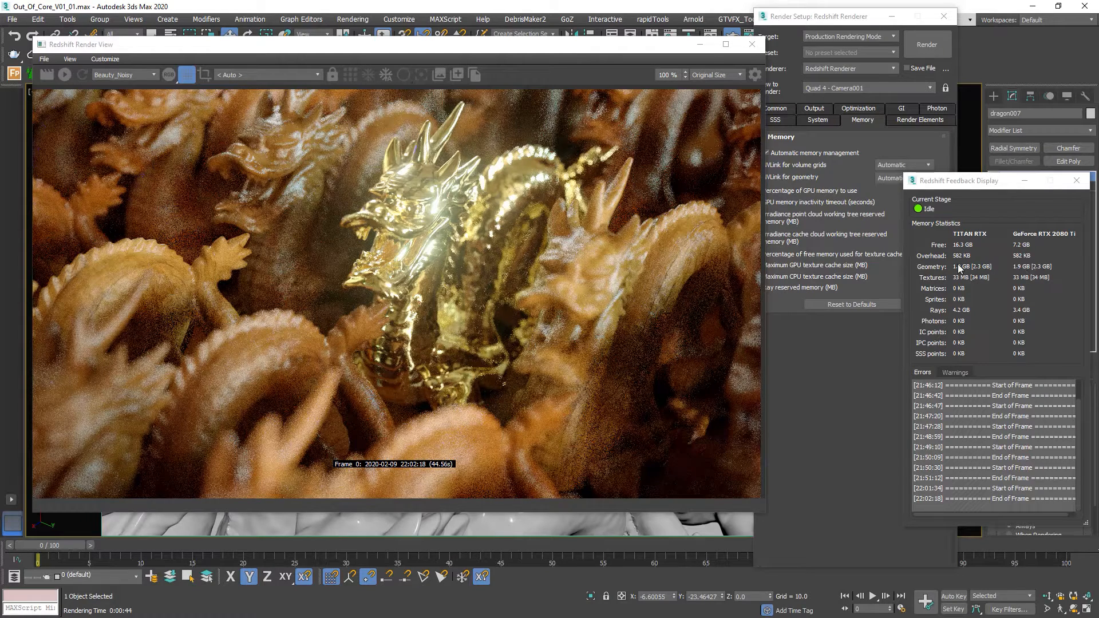
left_click(841, 27)
left_click(1022, 274)
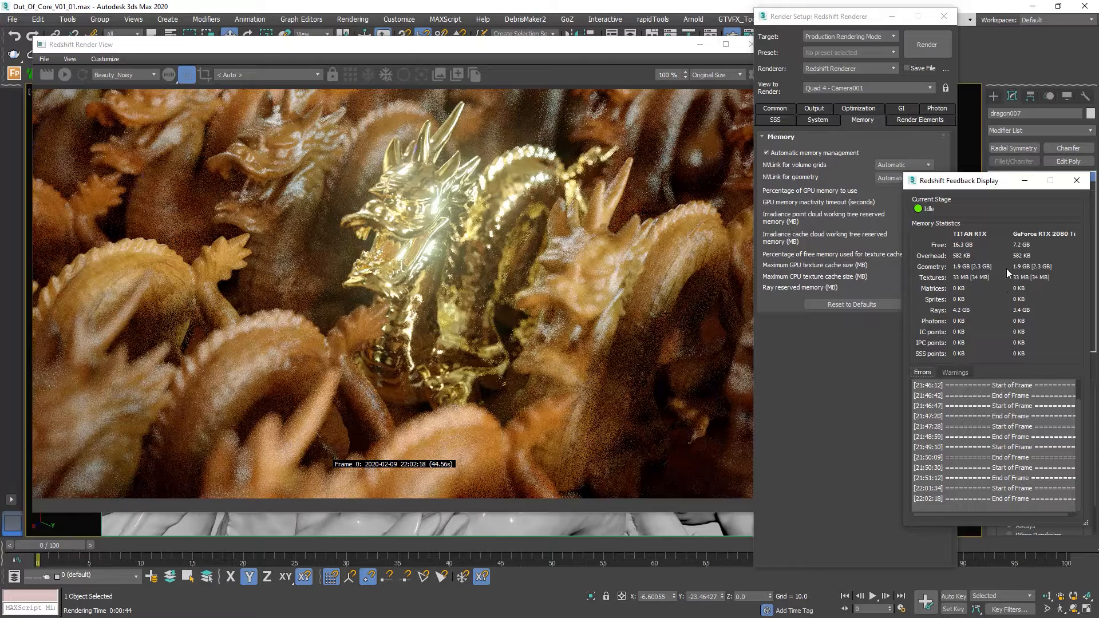
- Change the percentage of GPU memory to use in the Redshift memory settings and close Render Setup
left_click_drag(818, 14, 803, 10)
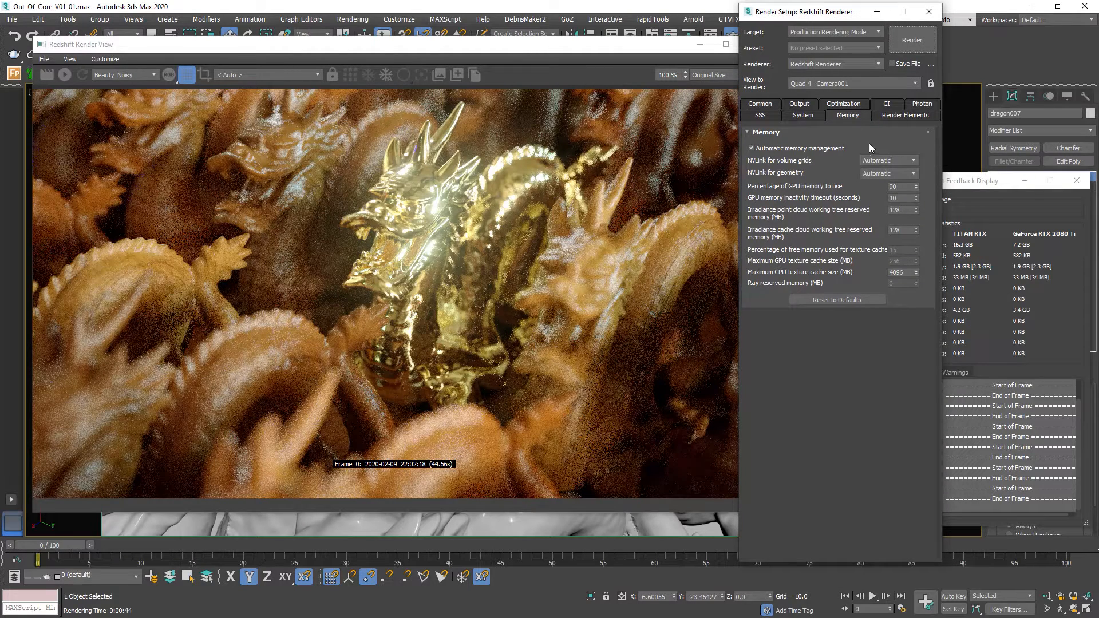
double_click(899, 186)
left_click(929, 11)
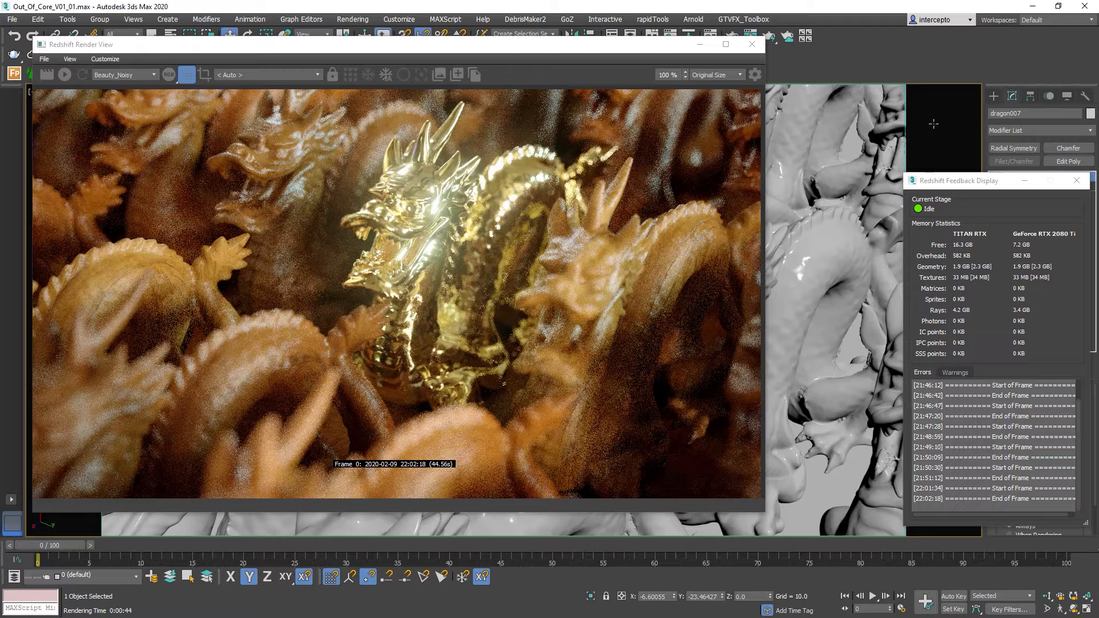
- Render the frame again and rearrange the Feedback Display and an enlarged render view side by side
left_click(46, 74)
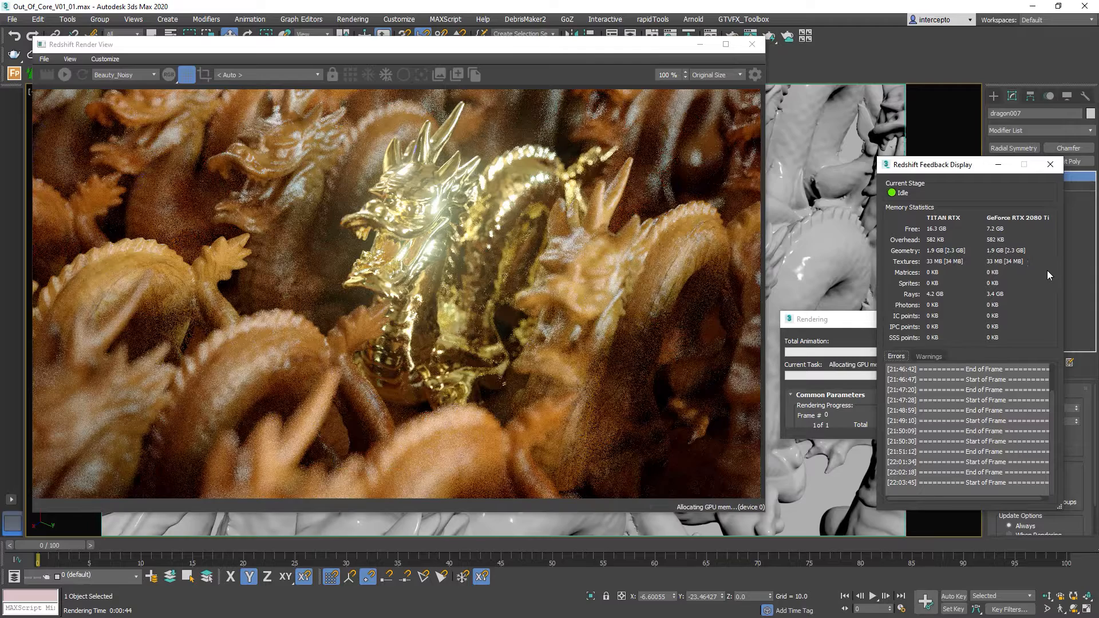
left_click_drag(968, 168, 992, 164)
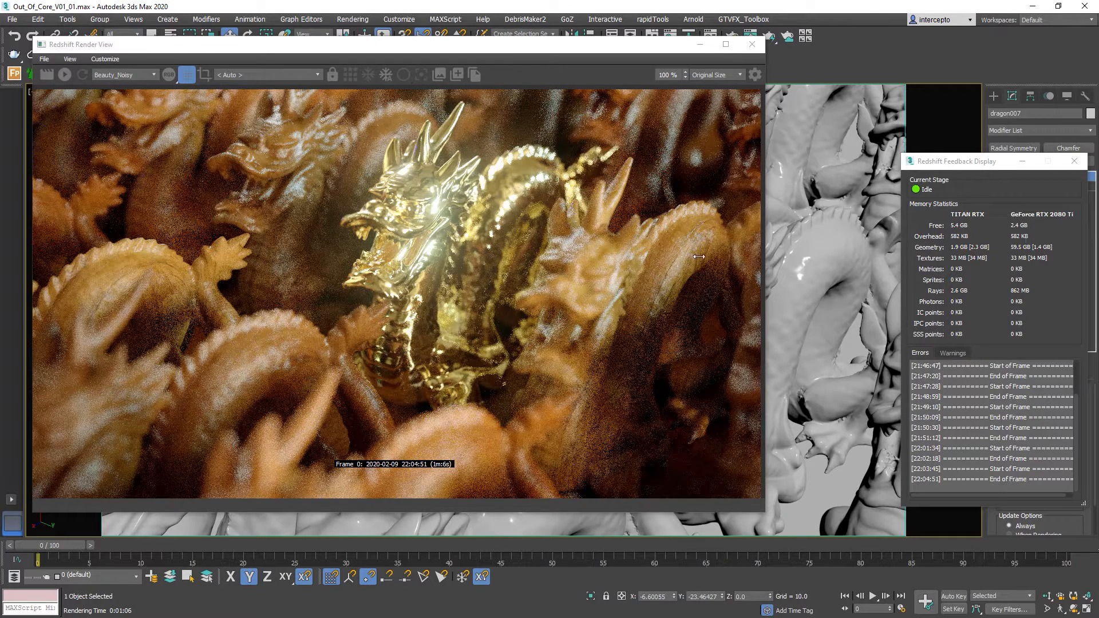
left_click_drag(565, 50, 588, 40)
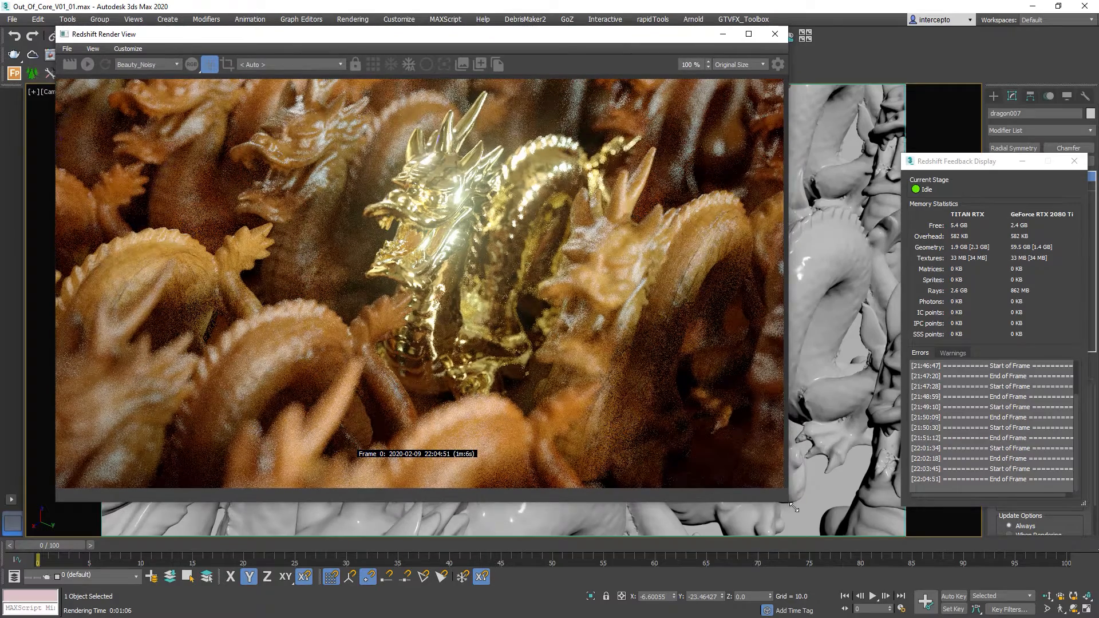
left_click_drag(788, 504, 867, 546)
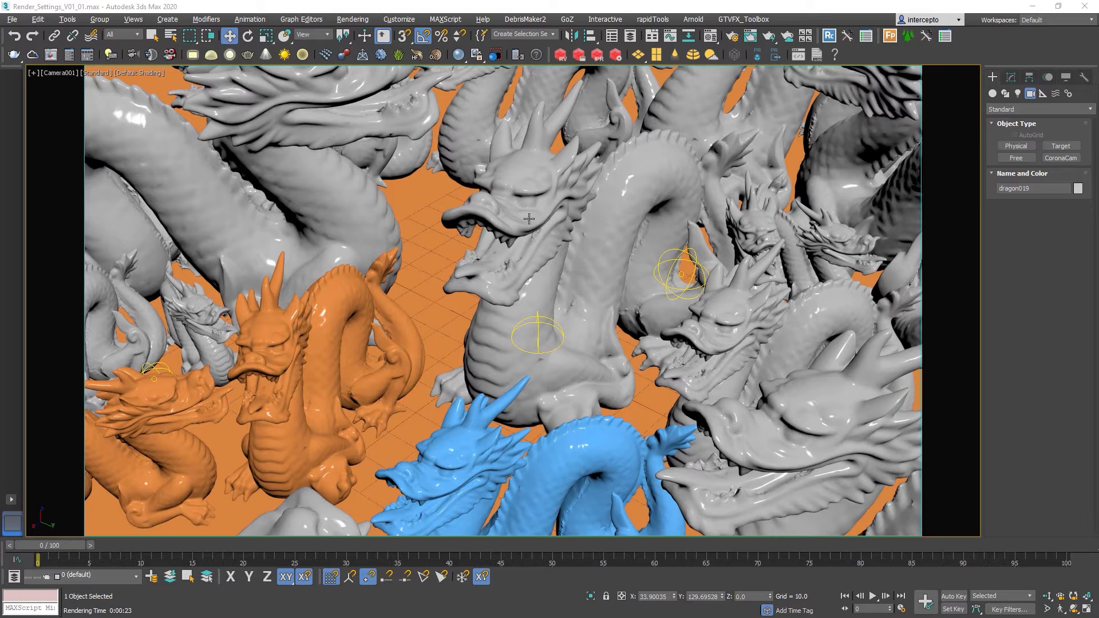
- Examine the layout of the Render_Settings_V01_01 dragon scene from an orbited perspective view
left_click(528, 194)
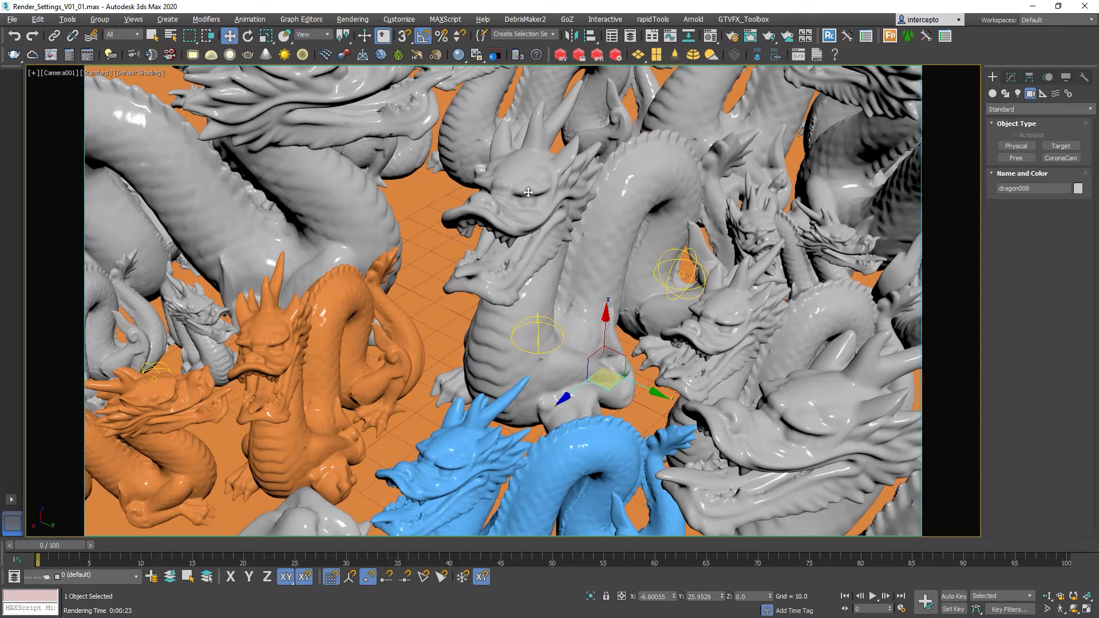
key("p")
middle_click_drag(528, 194, 450, 218, "alt")
scroll(533, 262, "down", 5)
scroll(449, 218, "up", 4)
left_click(381, 200)
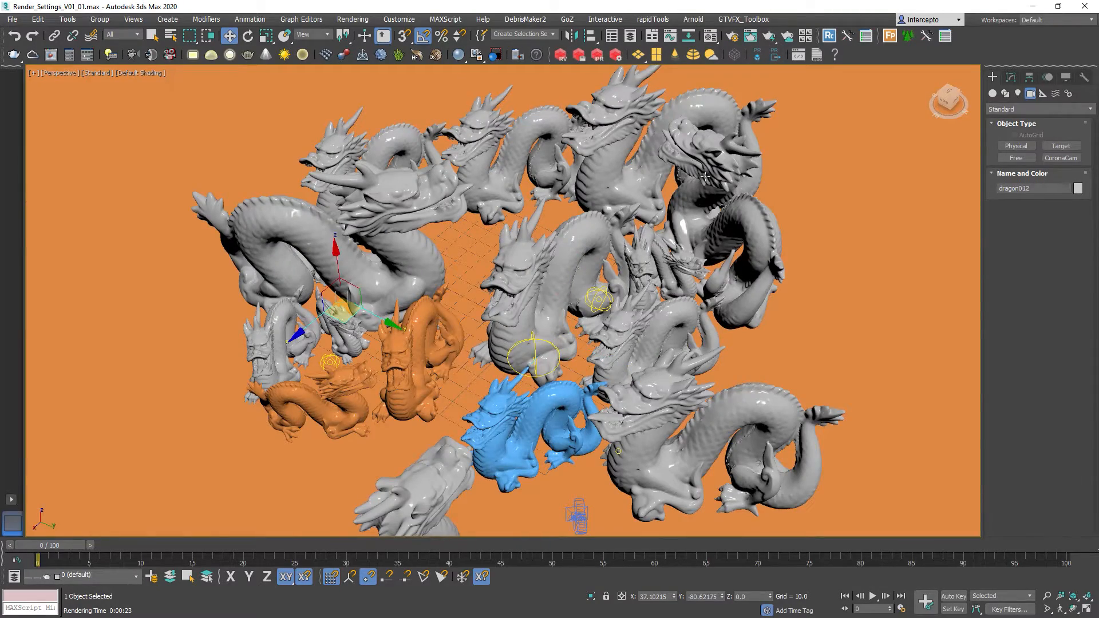
middle_click_drag(599, 240, 596, 218)
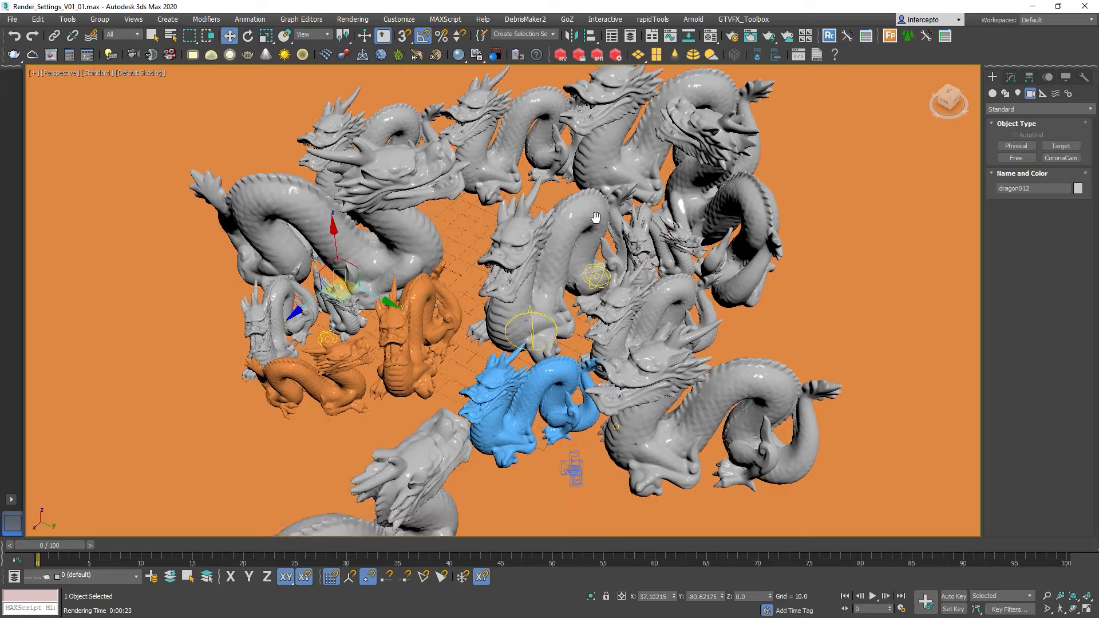
- Open the Material Editor and show the settings of the dark brown material
key("m")
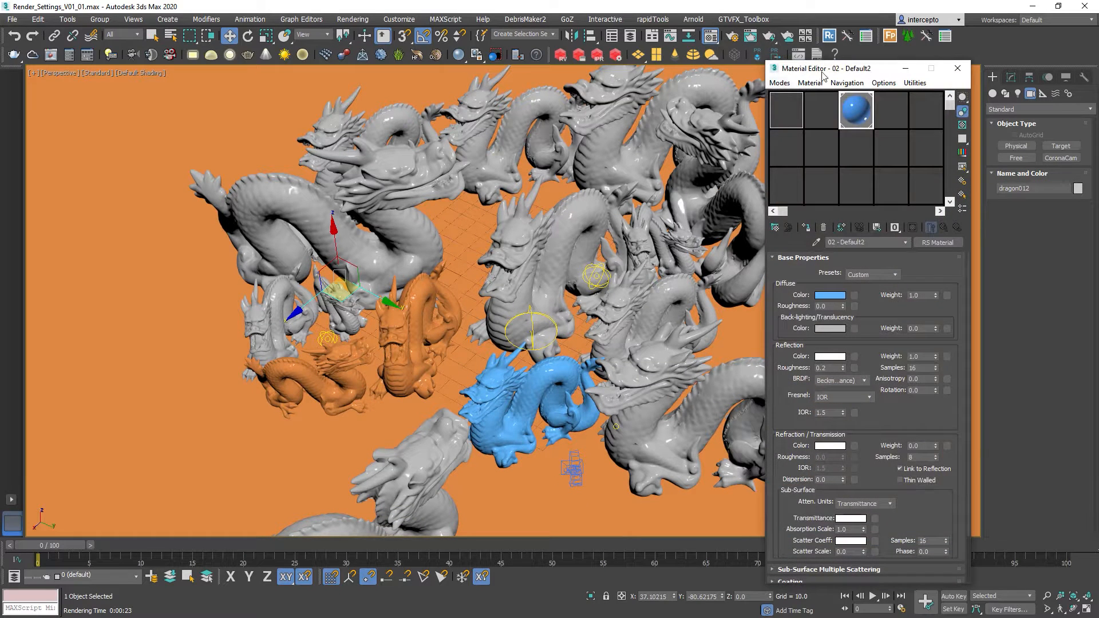
left_click_drag(822, 72, 850, 64)
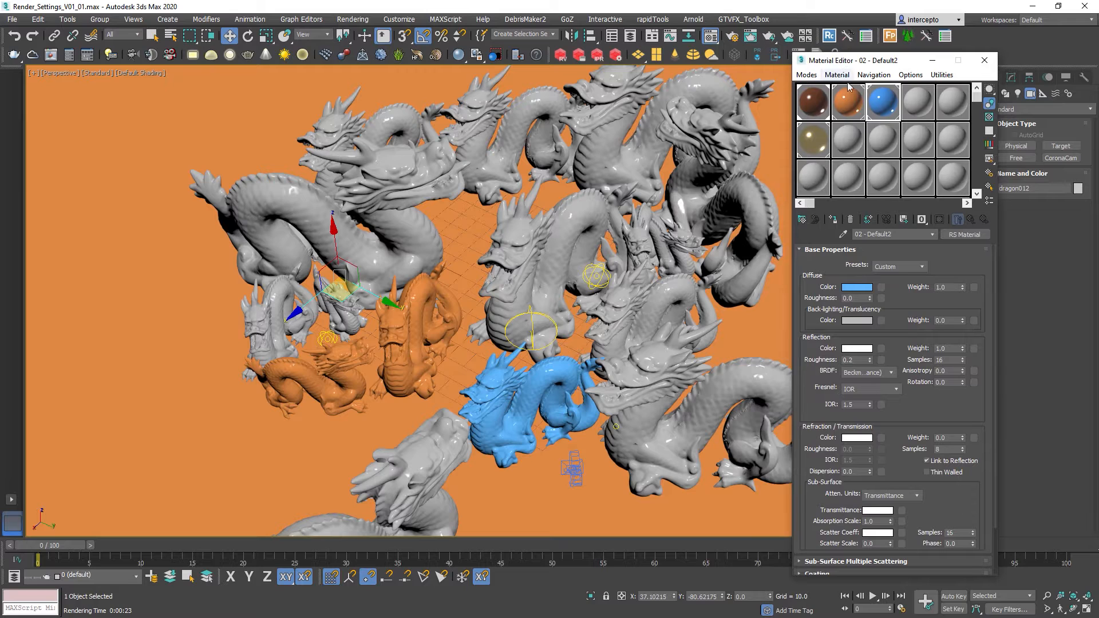
left_click(806, 105)
- Try raising the large central dragon about 11.5 units along Z, and undo the move
left_click(579, 223)
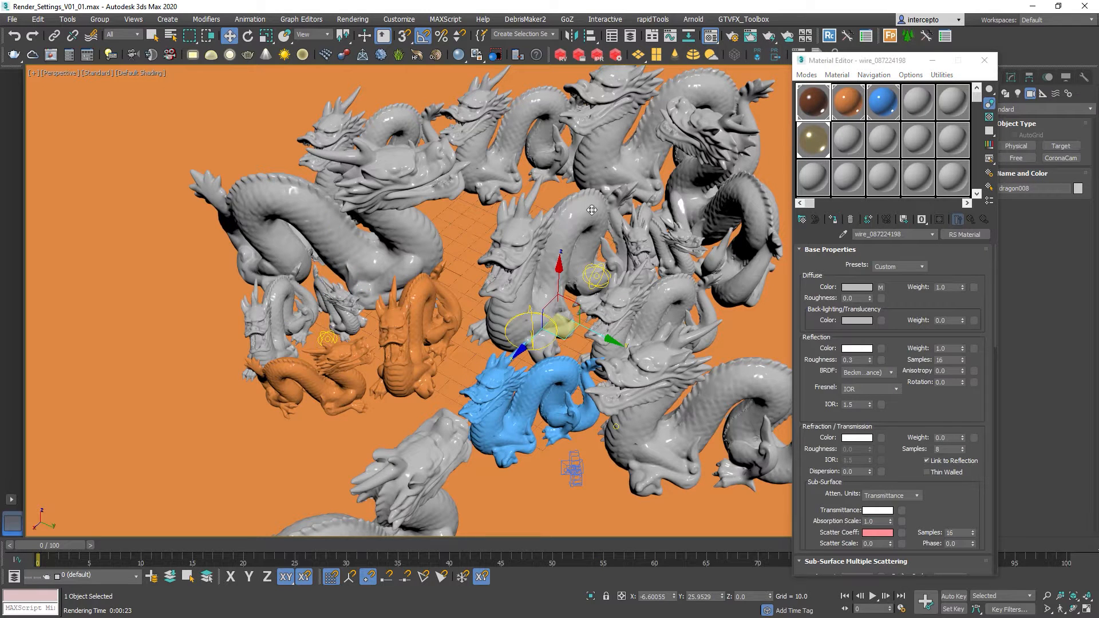
left_click_drag(559, 275, 556, 254)
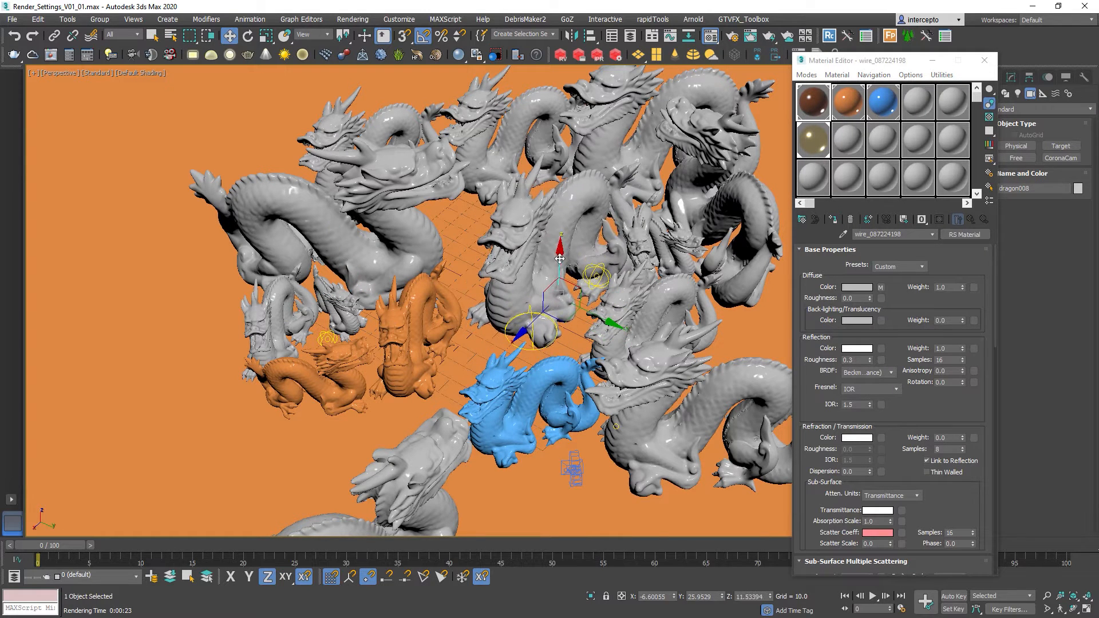
key("ctrl+z")
- Look at the scene through Camera002 and switch the viewport back to Camera001
key("c")
left_click(518, 232)
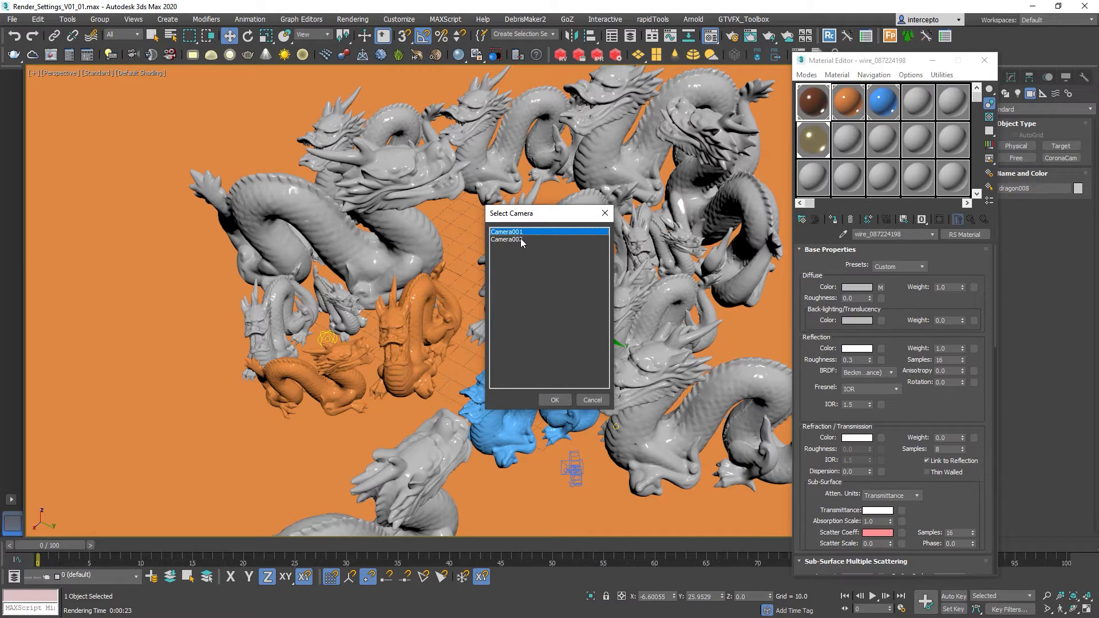
double_click(521, 239)
key("c")
double_click(518, 234)
- Try nudging the central dragon upward in the camera view, and undo the move
left_click(605, 311)
left_click_drag(606, 311, 605, 298)
key("ctrl+z")
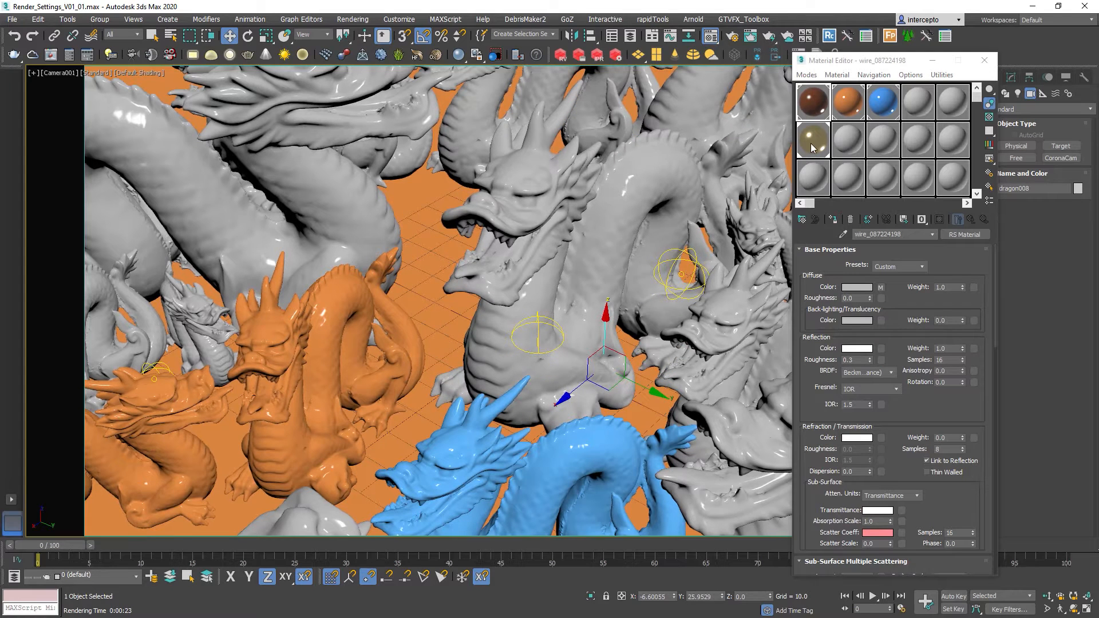
- Show the settings of the Gold preset material and move the Material Editor aside from the dragons
left_click(812, 146)
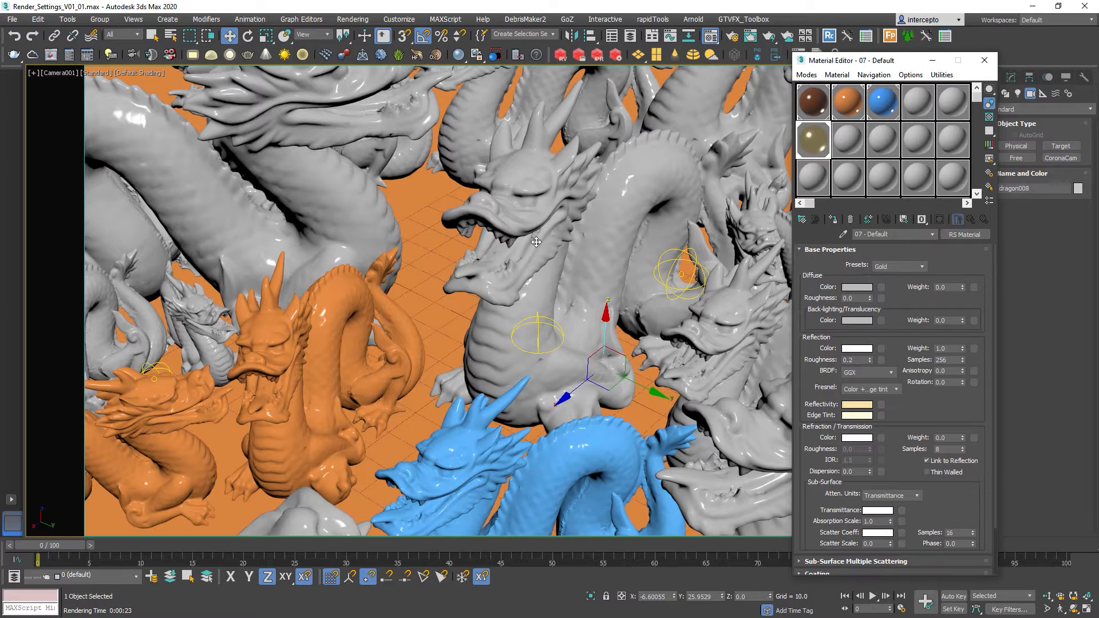
left_click_drag(822, 63, 852, 61)
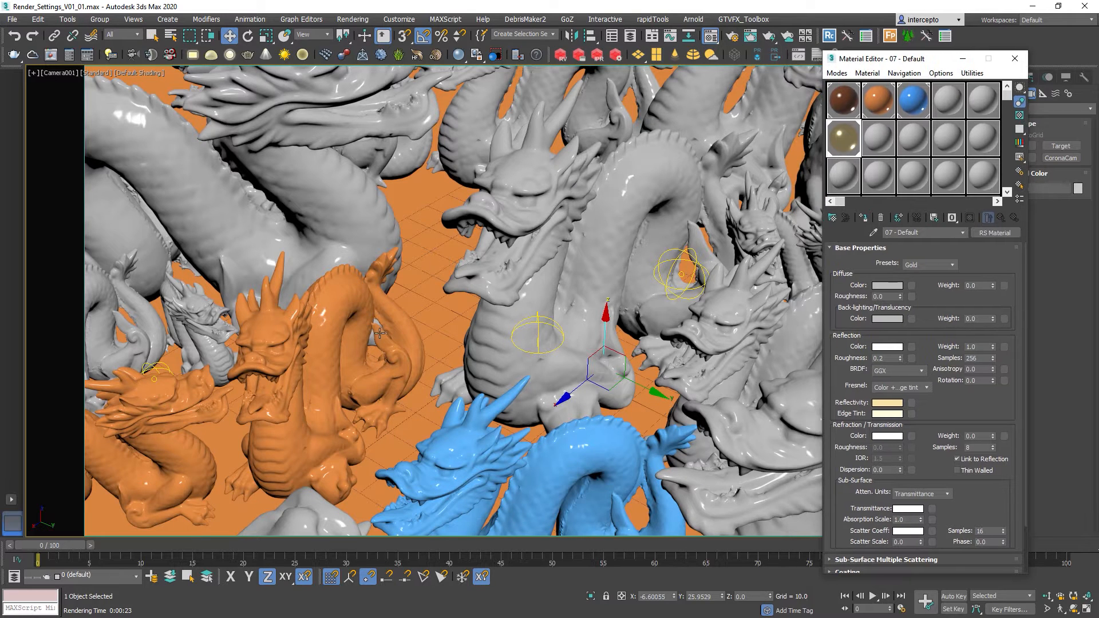
- Try nudging the two orange dragons in the camera view, and cancel each move
left_click(364, 374)
left_click_drag(337, 439, 368, 427)
right_click(368, 427)
left_click_drag(192, 442, 213, 435)
right_click(213, 435)
- Show the orange material's settings, then try moving the floor and the blue dragon, and undo the moves
left_click(890, 108)
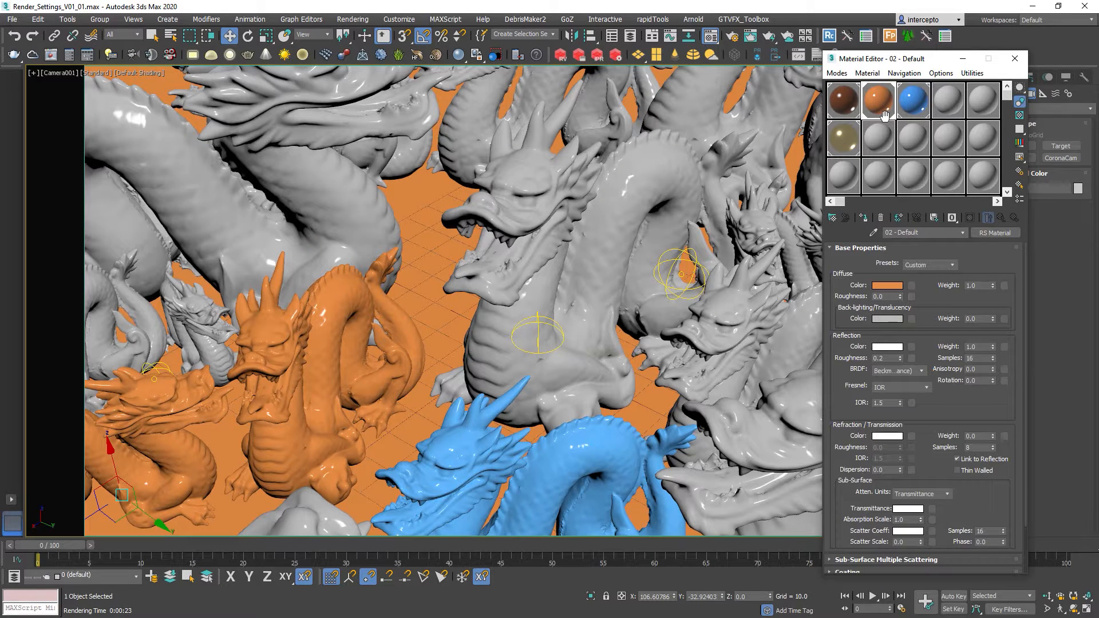
left_click(439, 266)
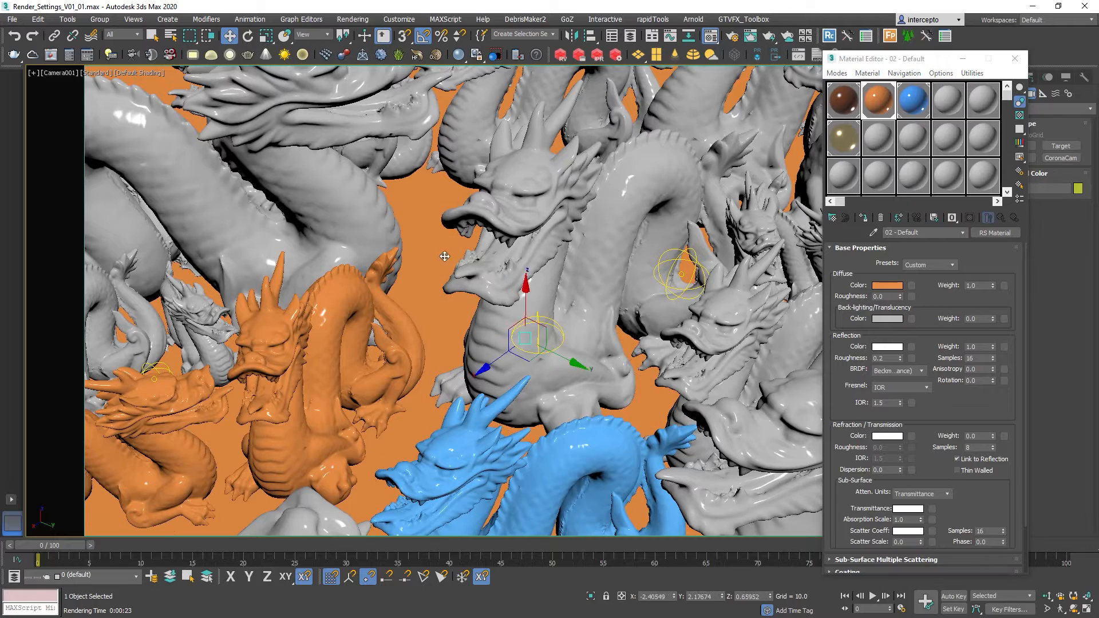
left_click_drag(467, 465, 492, 397)
key("ctrl+z")
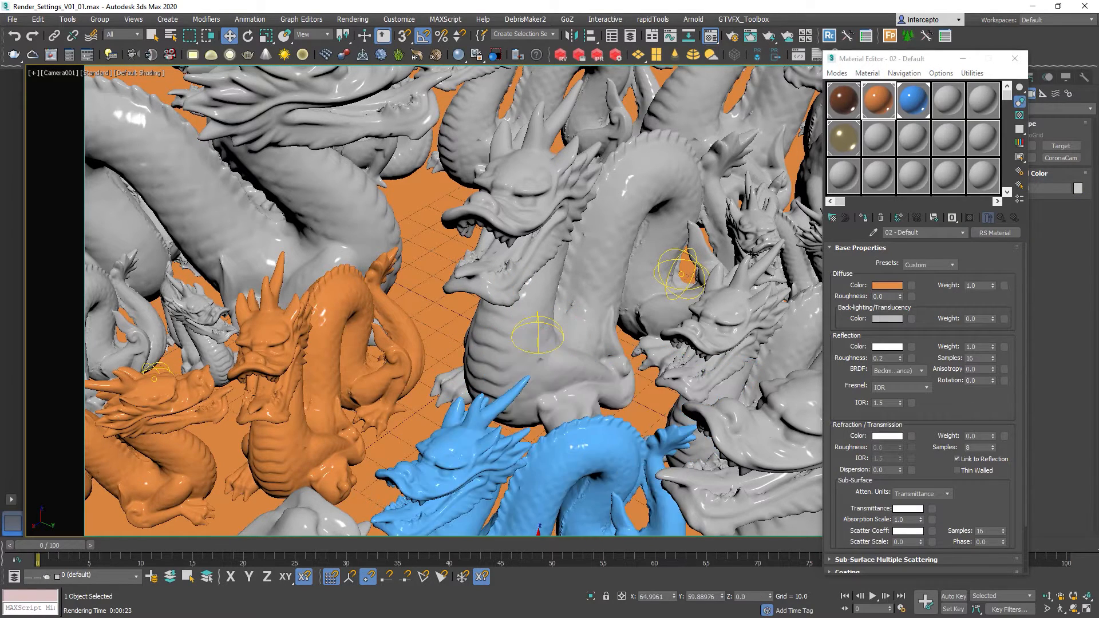
- Move the Material Editor off the foreground dragons, try raising the large grey one beside the blue dragon, and undo the move
left_click_drag(919, 106, 504, 432)
left_click_drag(874, 62, 410, 17)
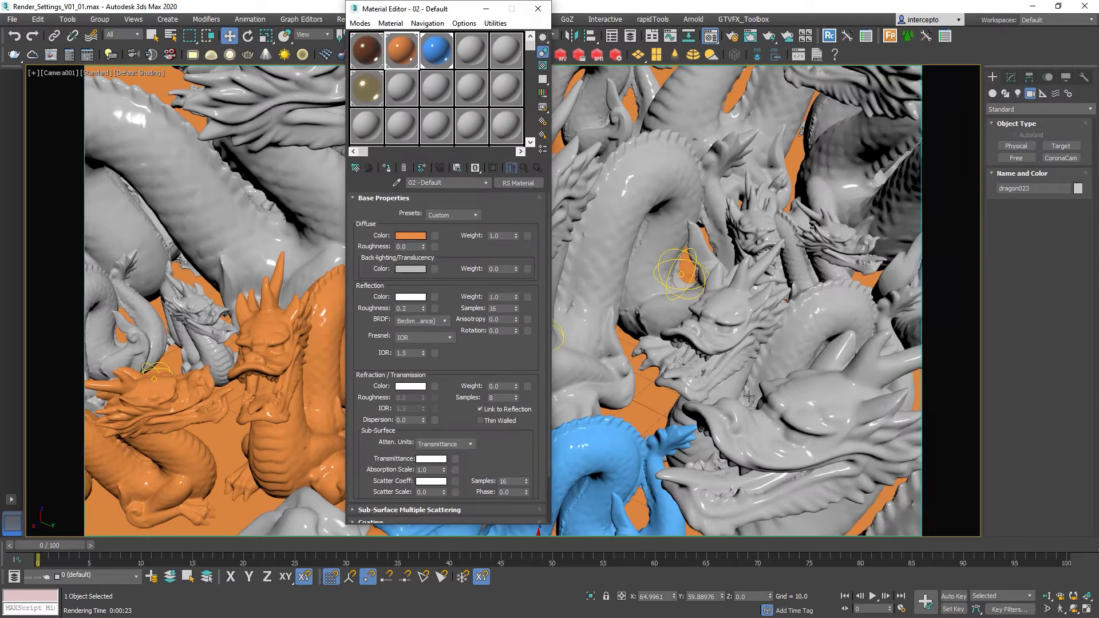
left_click_drag(790, 425, 786, 353)
key("ctrl+z")
- Move the Material Editor back and show the wire_087224198 material's settings down to Sub-Surface Multiple Scattering
left_click_drag(720, 312, 627, 193)
left_click_drag(426, 13, 797, 40)
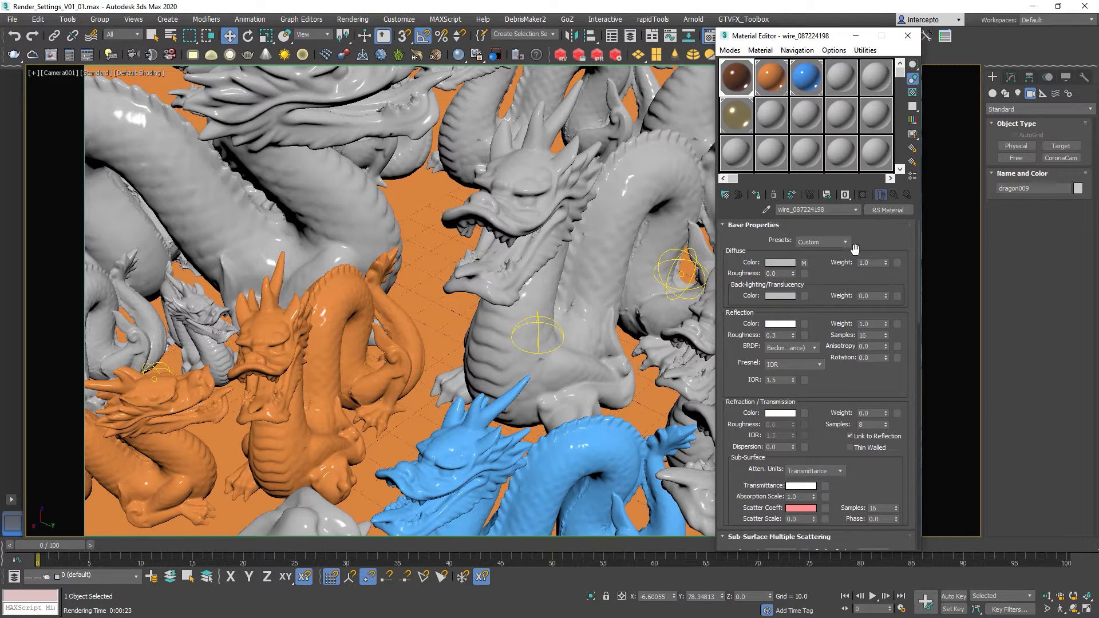
left_click_drag(835, 411, 819, 221)
scroll(819, 362, "down", 3)
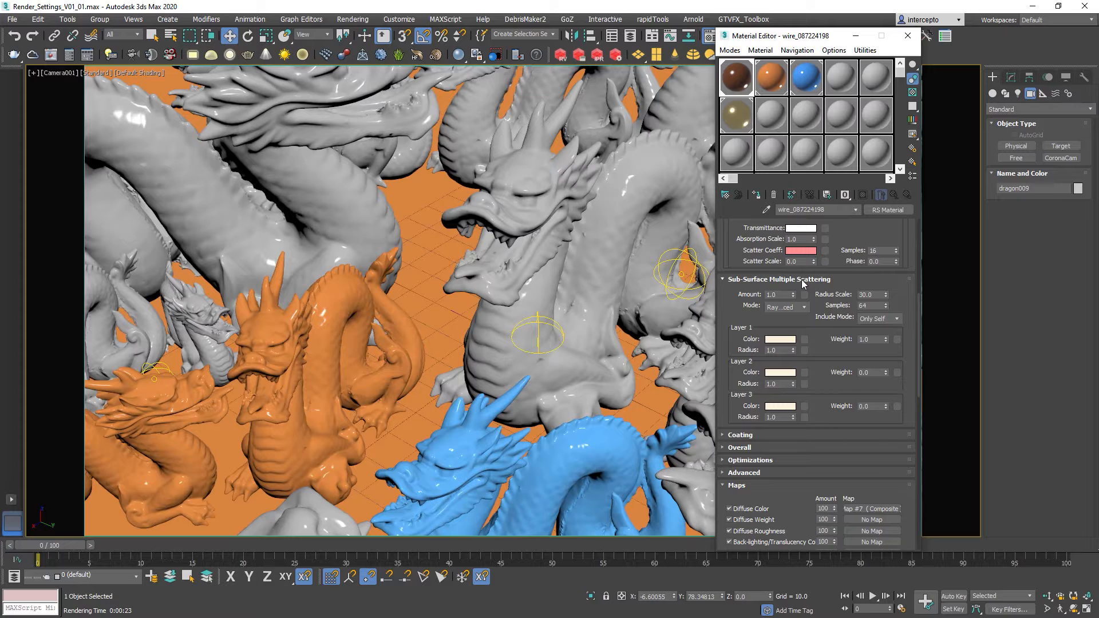
left_click_drag(830, 285, 848, 288)
- Check the Amount and Radius Scale of the material's Sub-Surface Multiple Scattering, and close the Material Editor
left_click(780, 299)
key("Return")
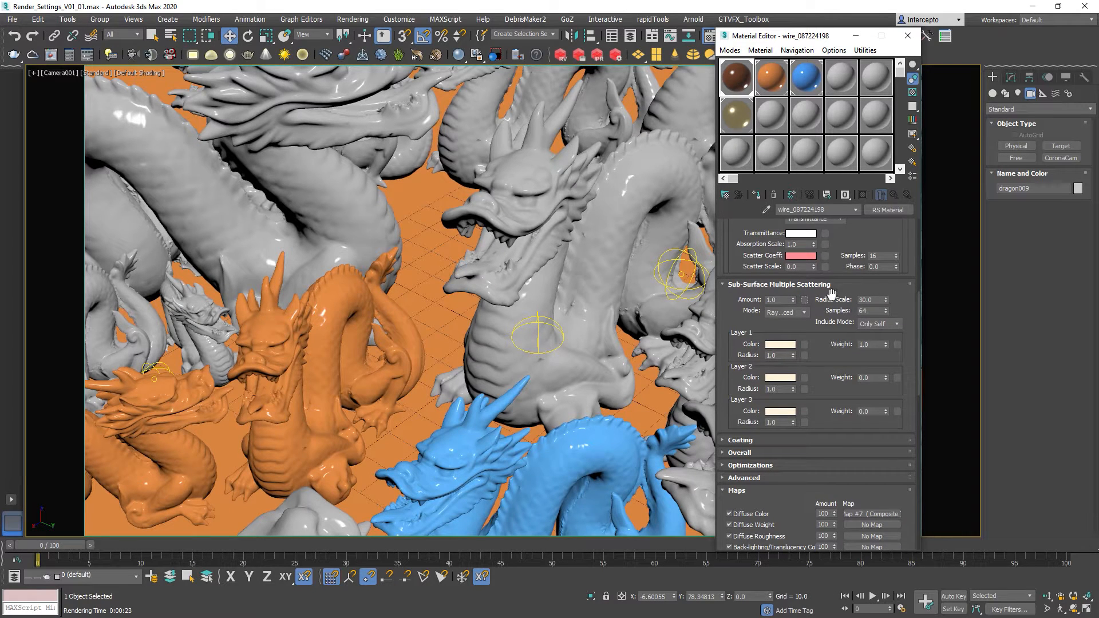
left_click_drag(874, 300, 802, 296)
left_click_drag(903, 295, 901, 303)
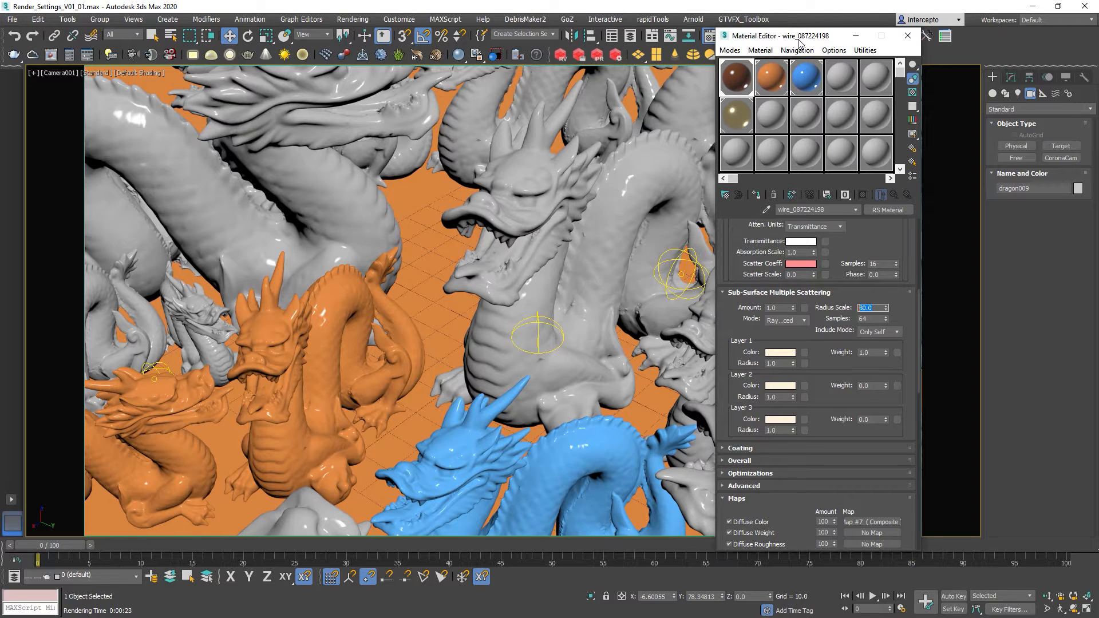
left_click_drag(800, 44, 778, 58)
left_click(885, 50)
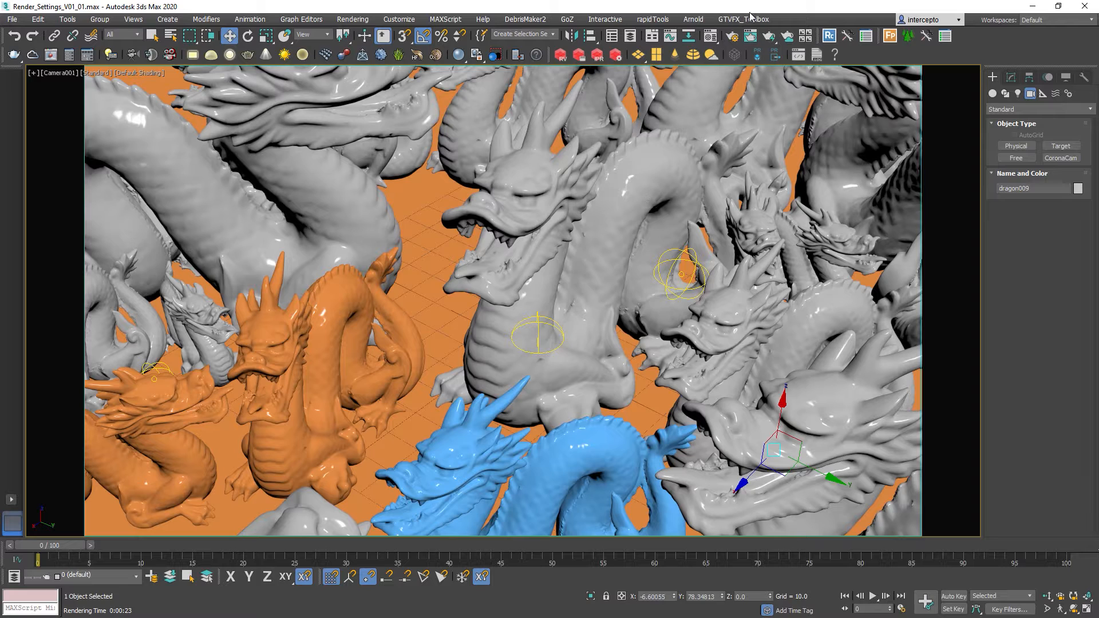
- Render Camera001 with Redshift and arrange the render view and progress windows so the image stays unobstructed
left_click(579, 57)
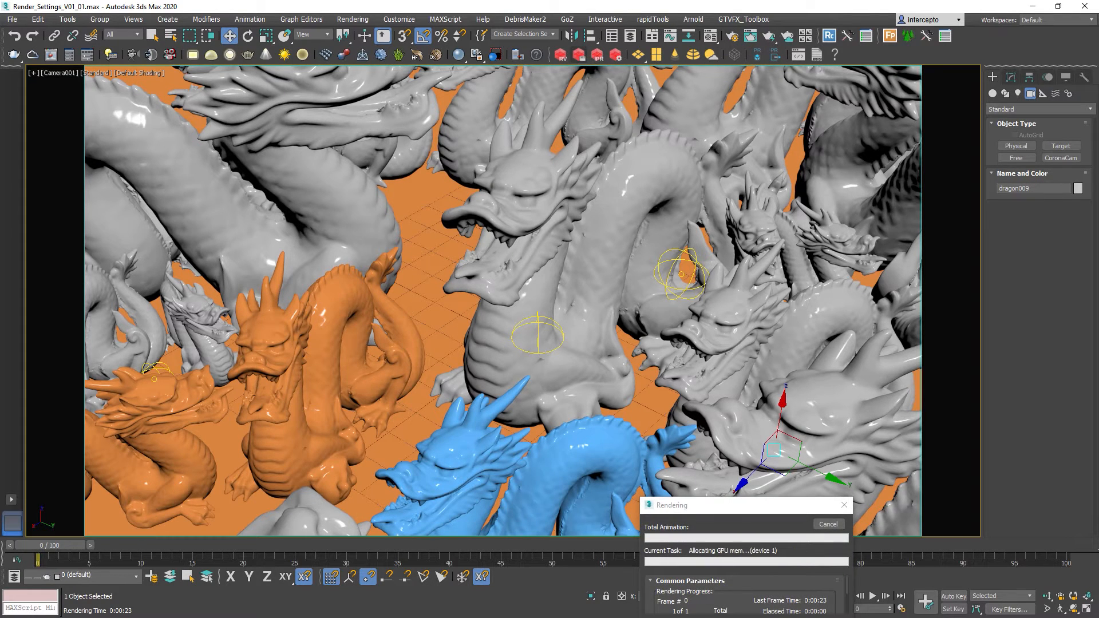
left_click_drag(977, 247, 173, 42)
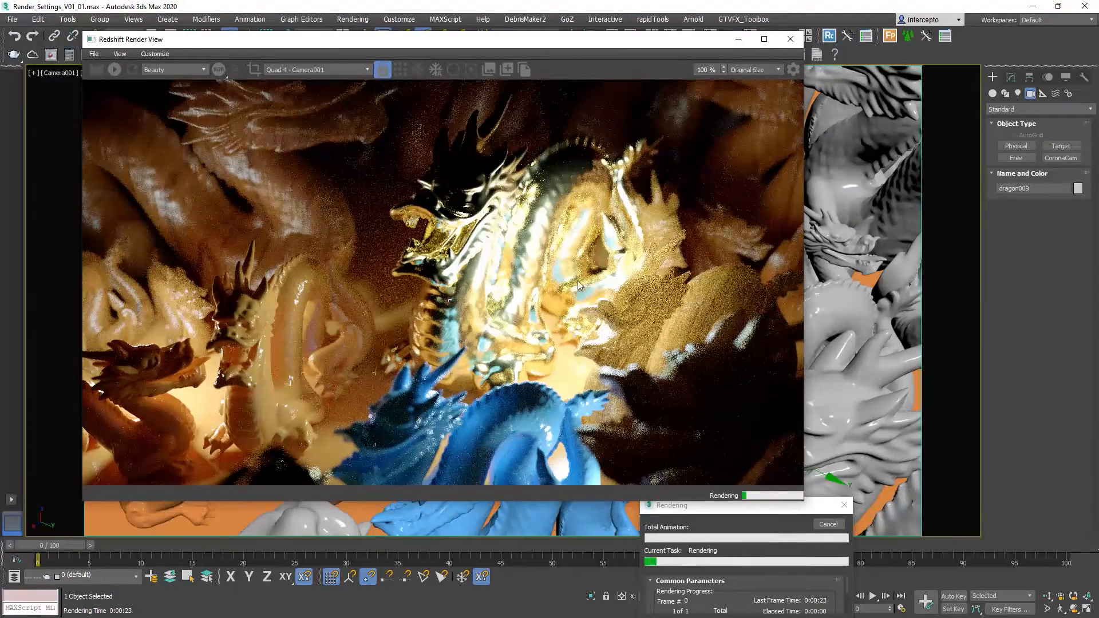
left_click_drag(722, 506, 940, 343)
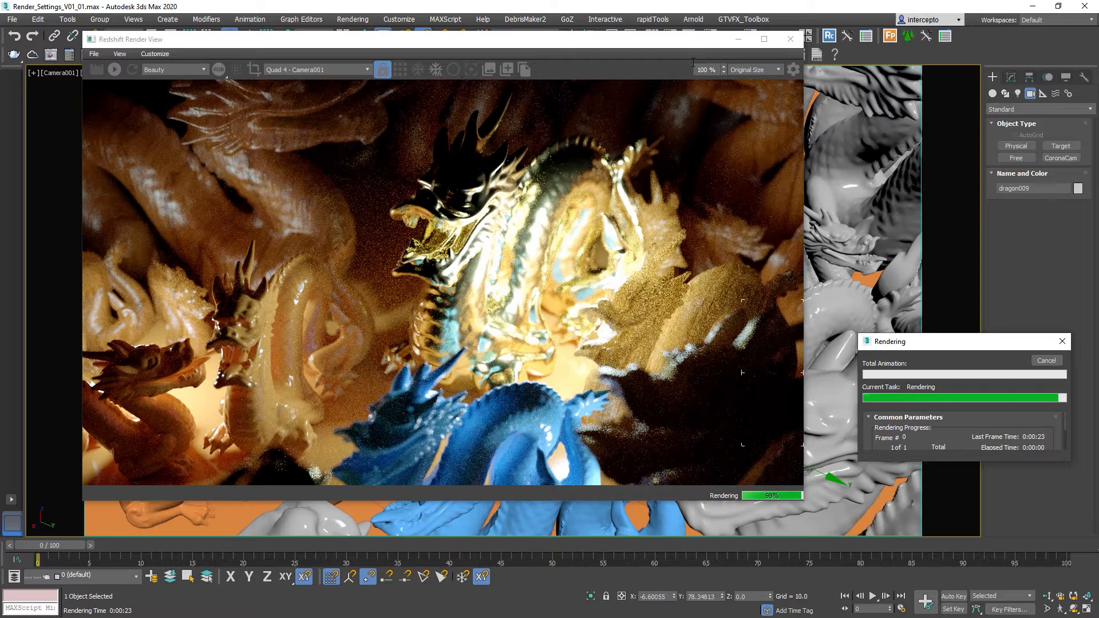
left_click_drag(665, 45, 660, 75)
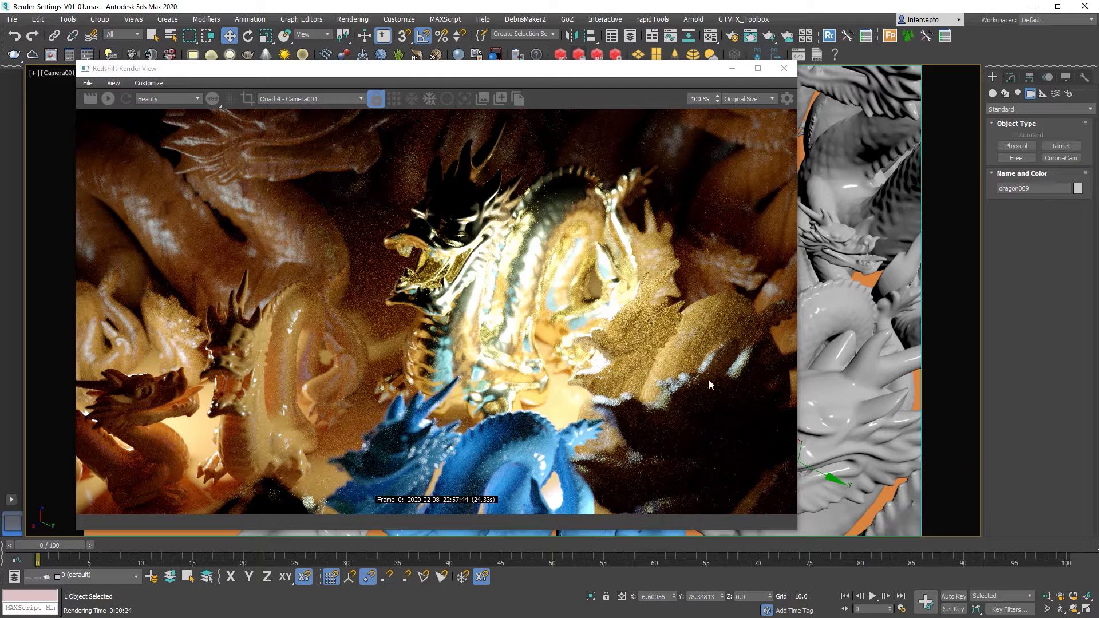
left_click_drag(671, 73, 670, 81)
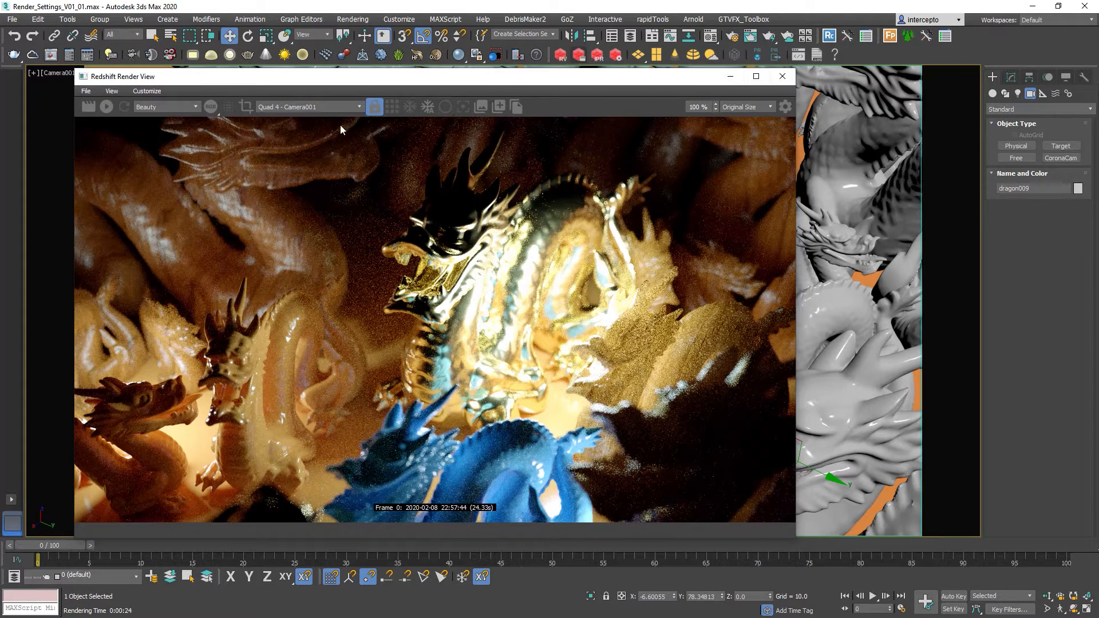
- Open the render setup and set the Redshift denoise engine to OptiX
left_click(733, 38)
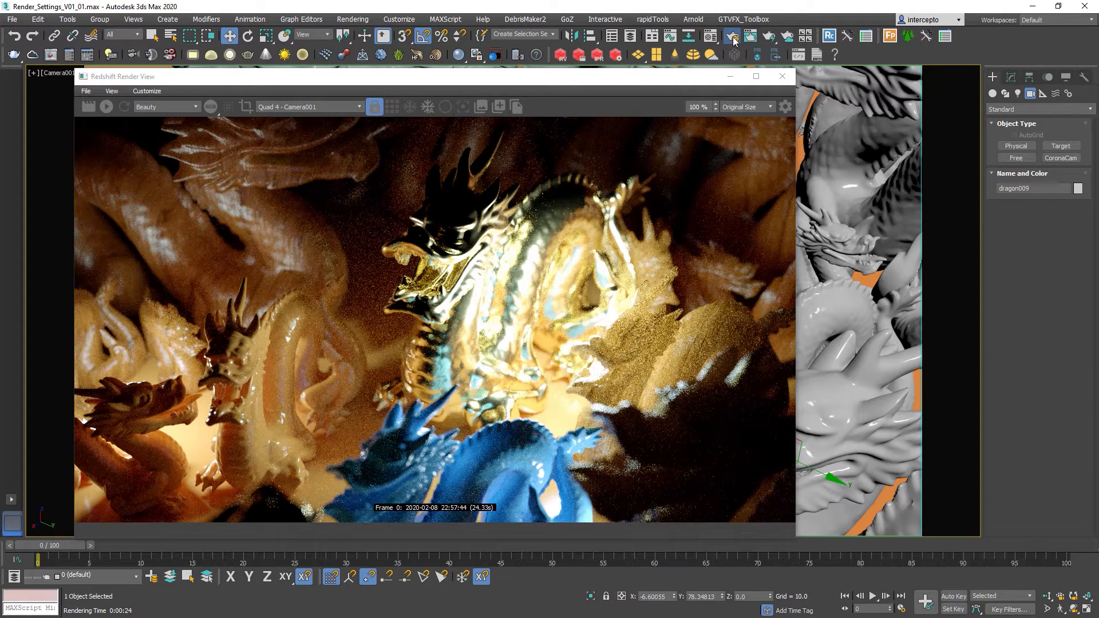
left_click_drag(889, 19, 864, 16)
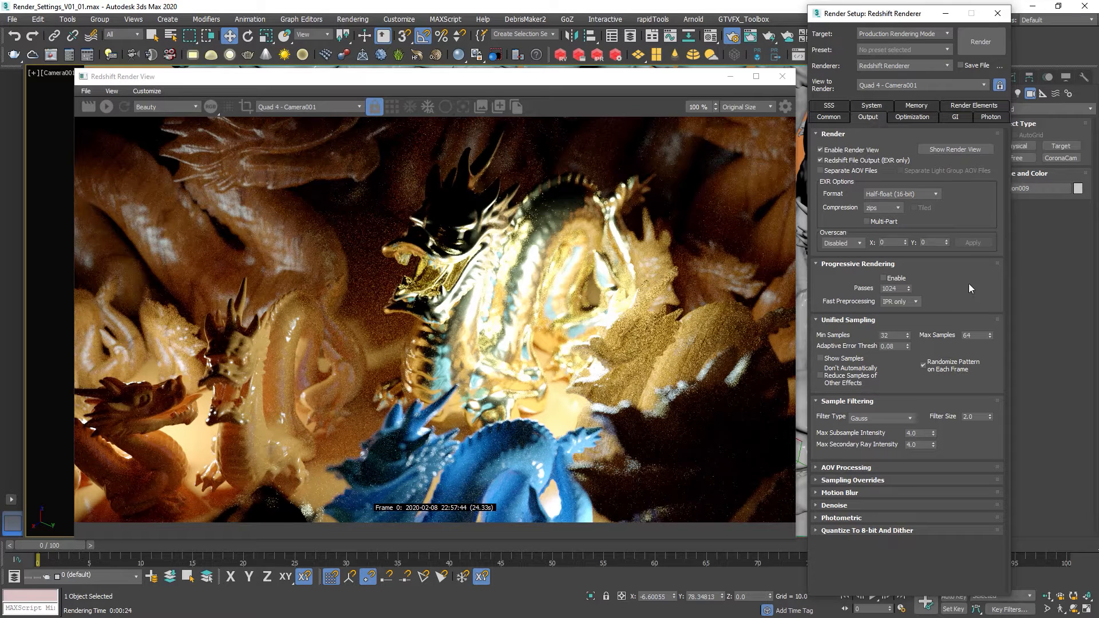
left_click(834, 505)
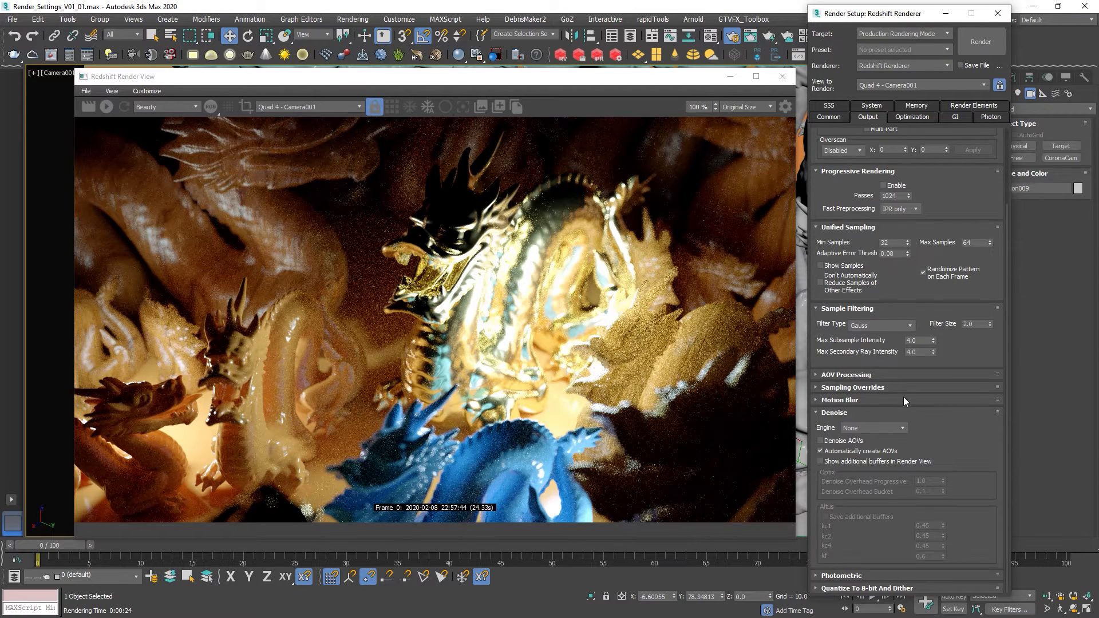
left_click(873, 430)
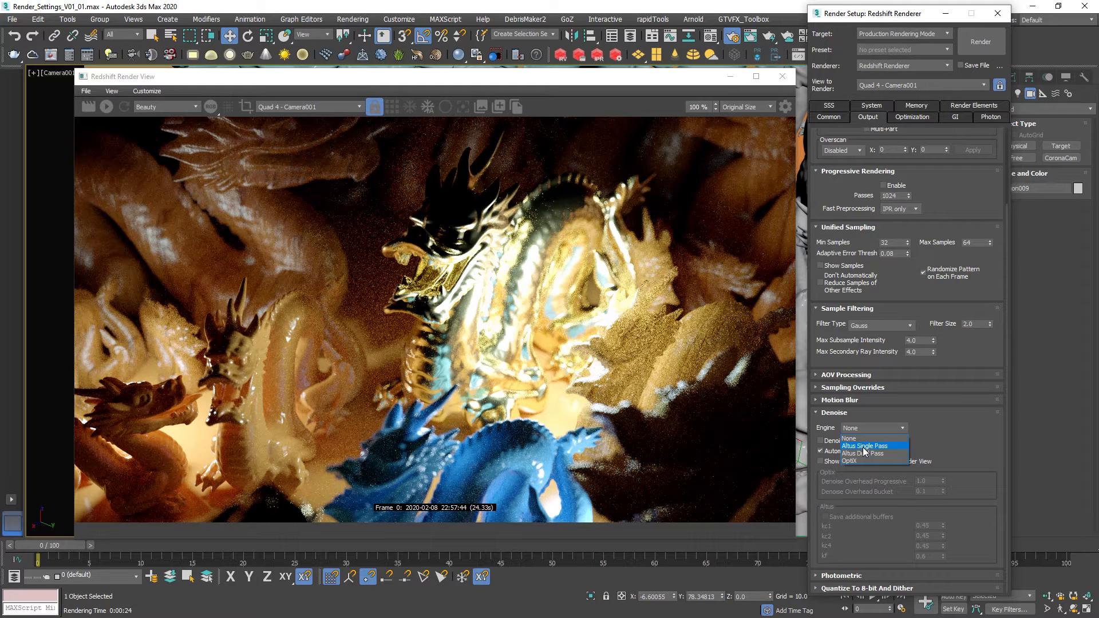
left_click(850, 461)
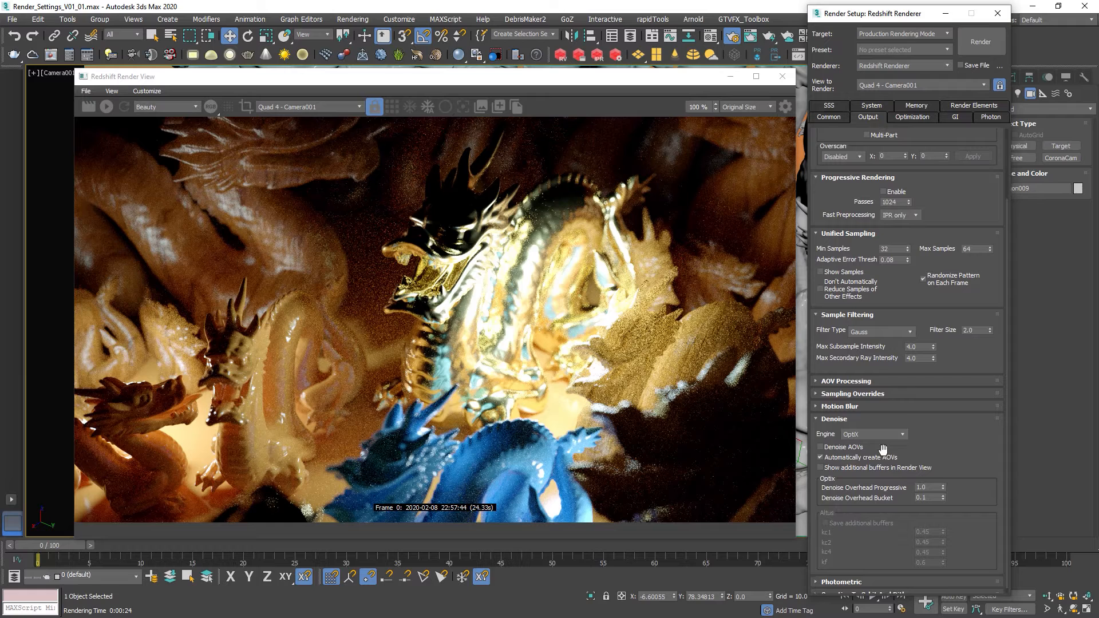
left_click_drag(957, 461, 902, 435)
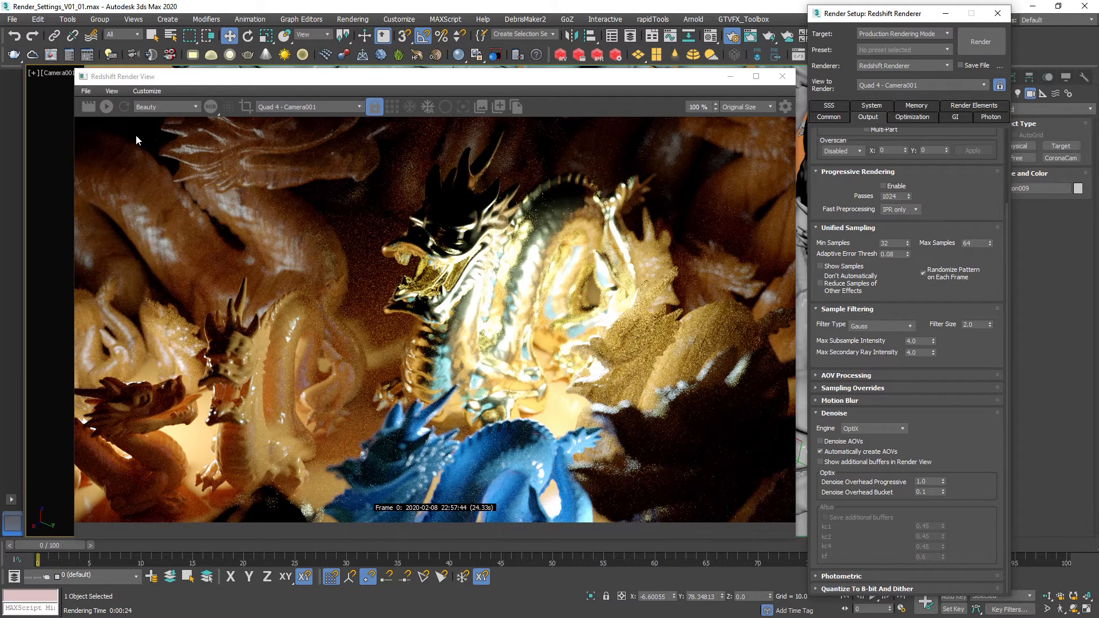
- Start the interactive render with denoising in the Redshift Render View, and try toggling bucket rendering
left_click(106, 107)
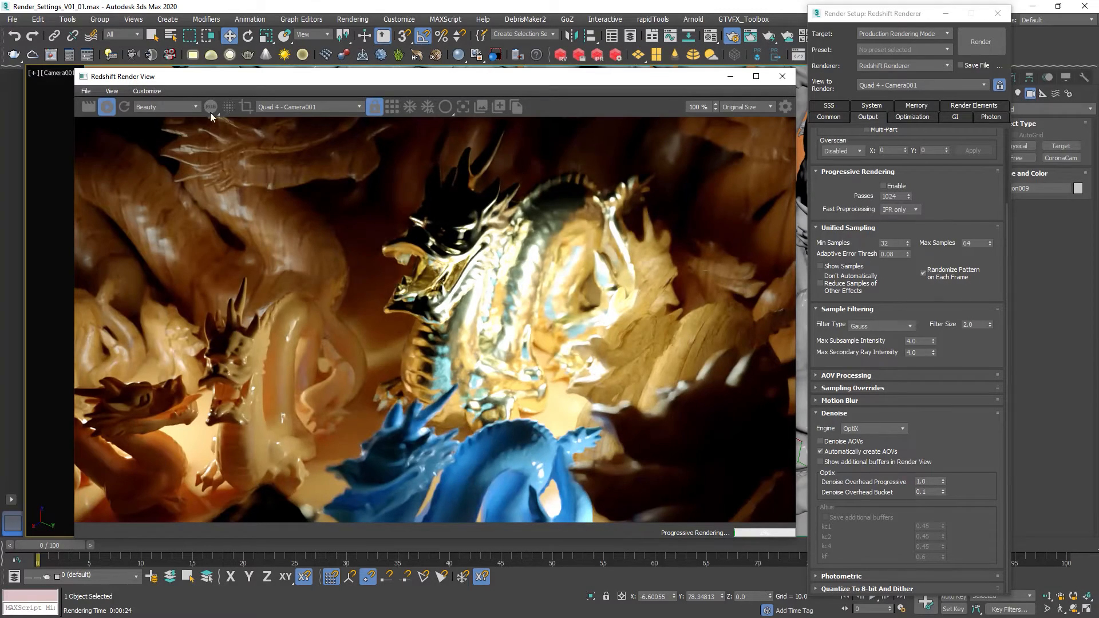
left_click(229, 109)
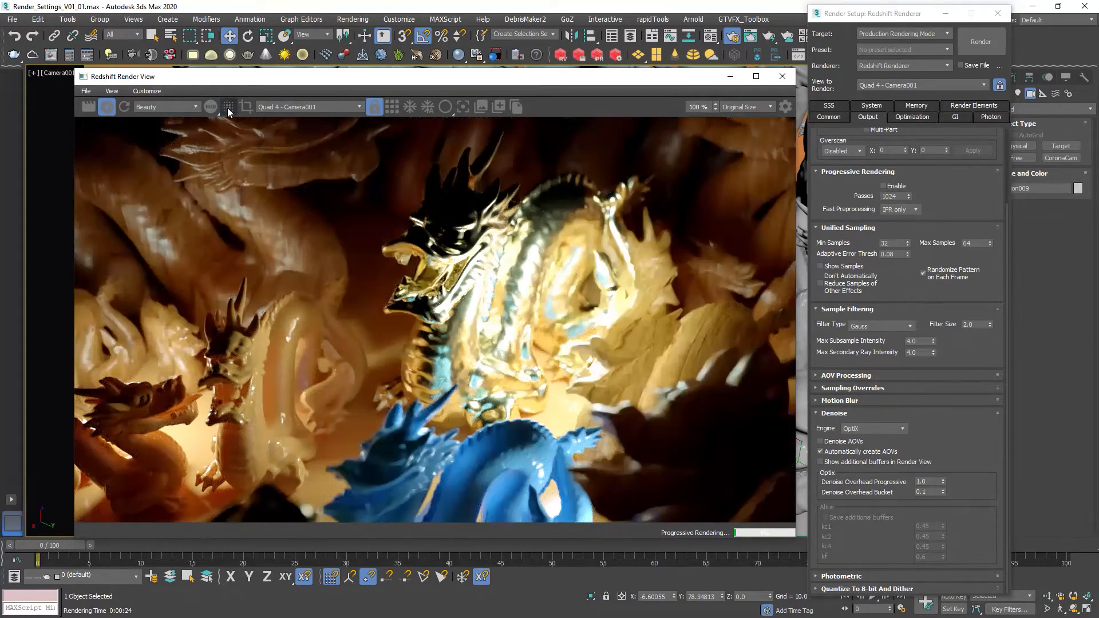
left_click(229, 110)
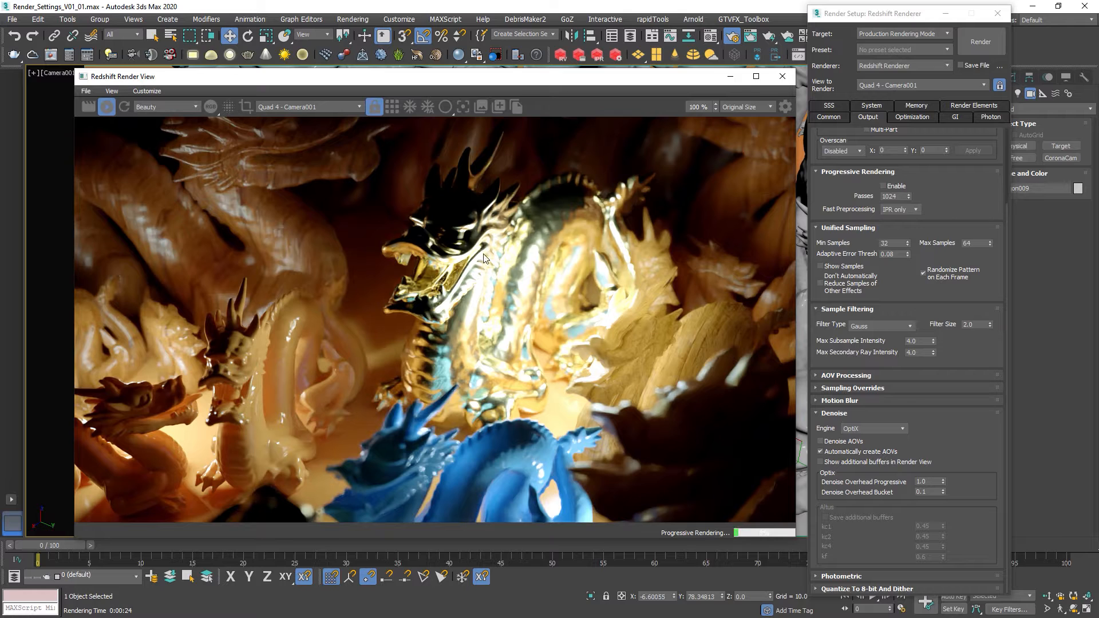
left_click_drag(556, 83, 548, 82)
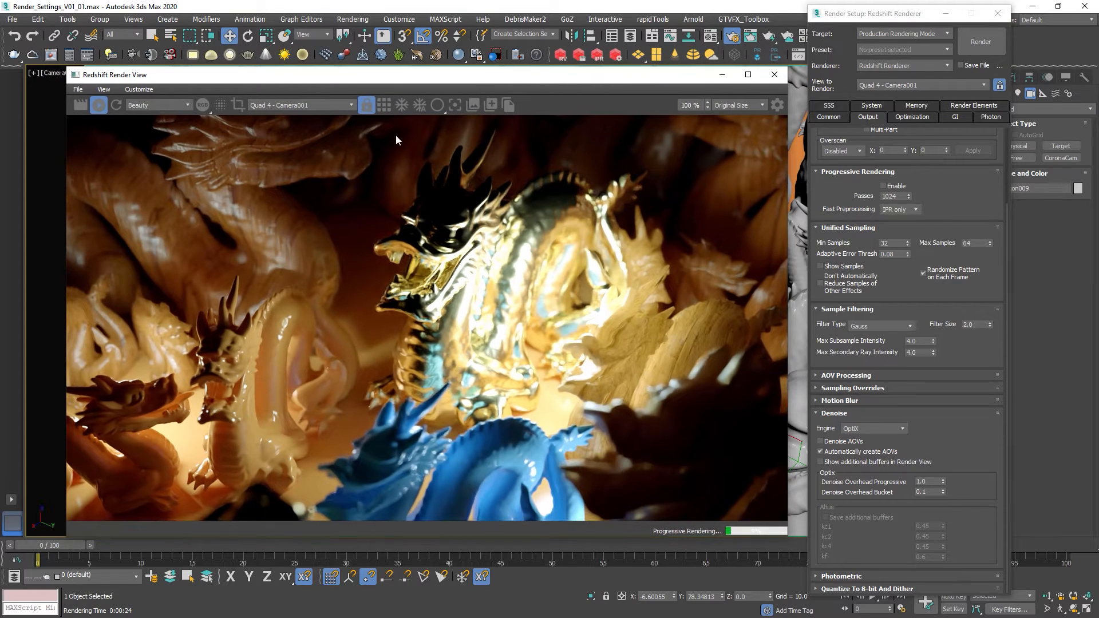
- Uncover the viewport, switch it to Perspective and orbit around the dragons to watch the denoised live render update
left_click_drag(472, 82, 556, 169)
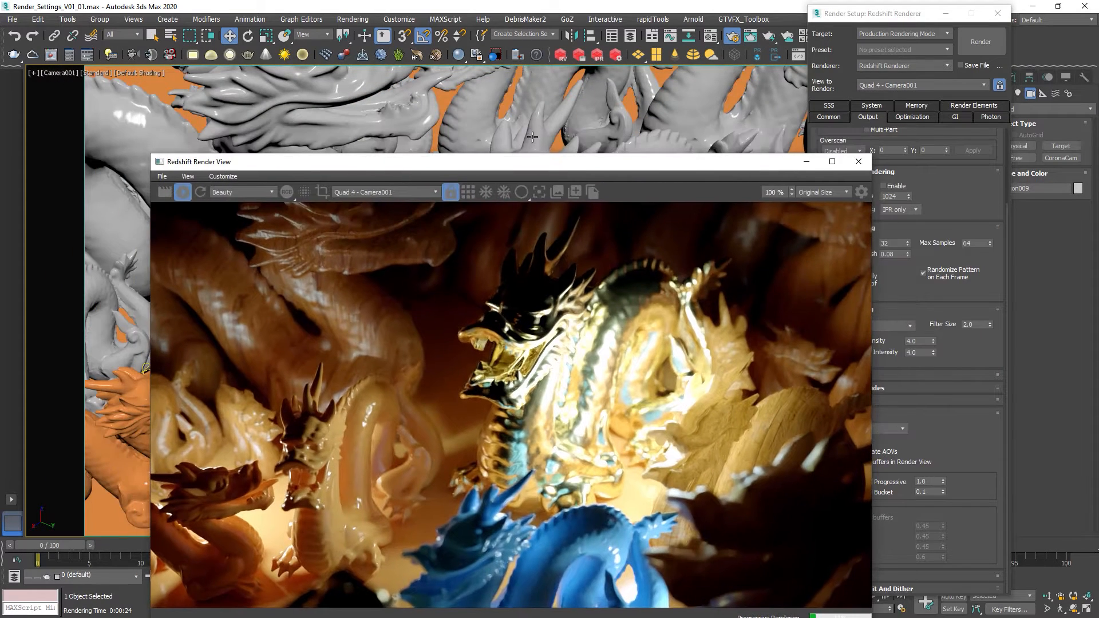
left_click(562, 140)
key("p")
middle_click_drag(560, 139, 490, 111, "alt")
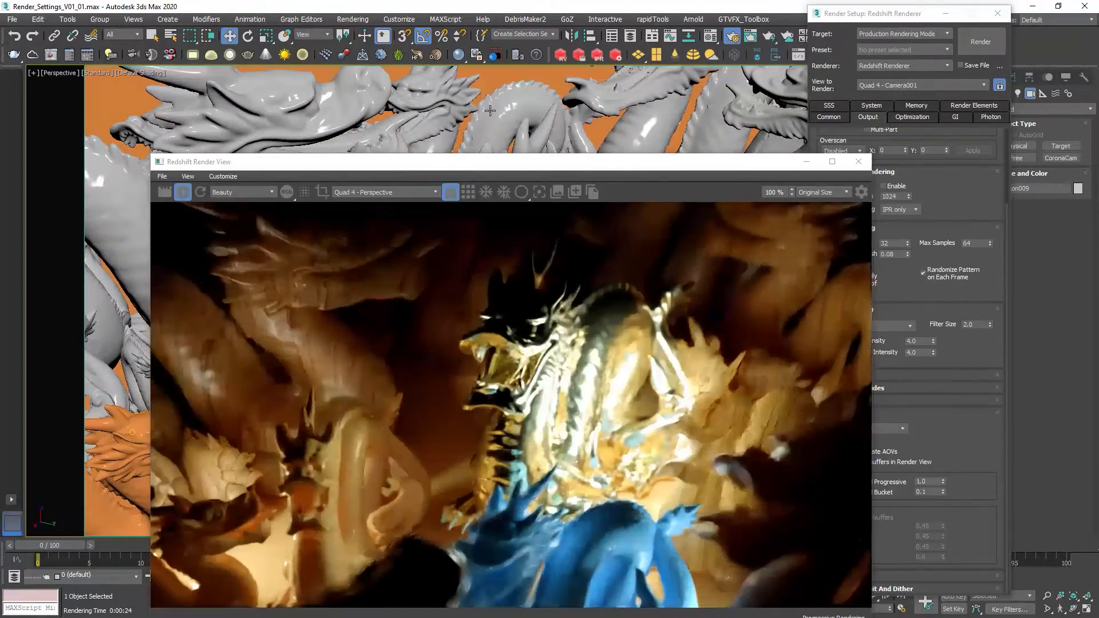
- Look at the scene through Camera002, and return the viewport to Camera001
key("c")
double_click(521, 238)
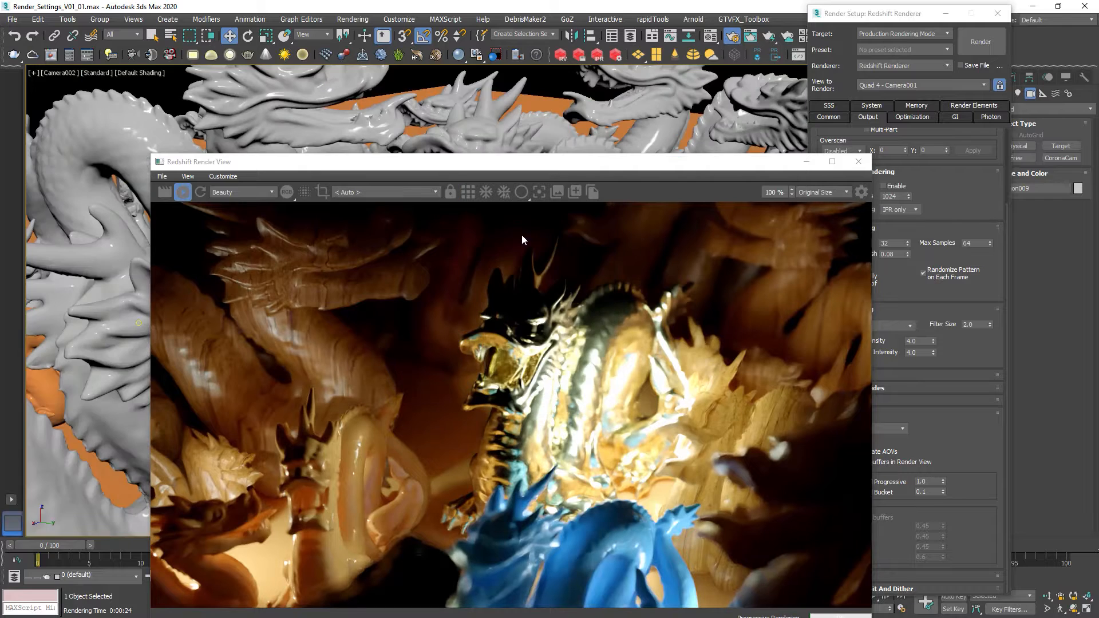
key("c")
double_click(518, 230)
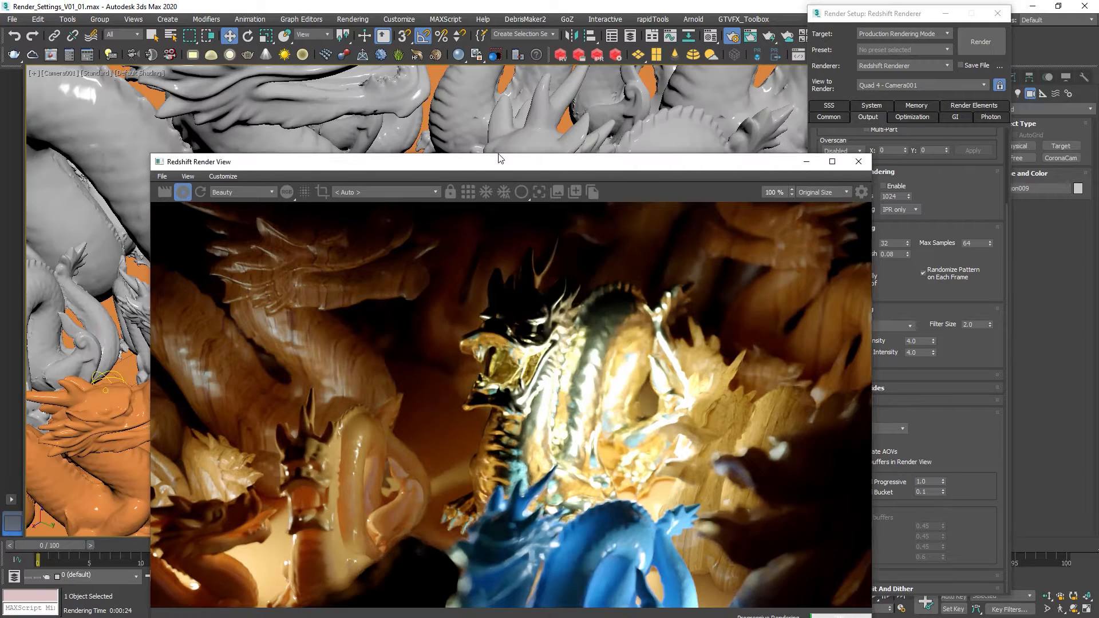
- Turn on bucket rendering for the live render and separate the render view from the render setup window
left_click_drag(499, 159, 407, 96)
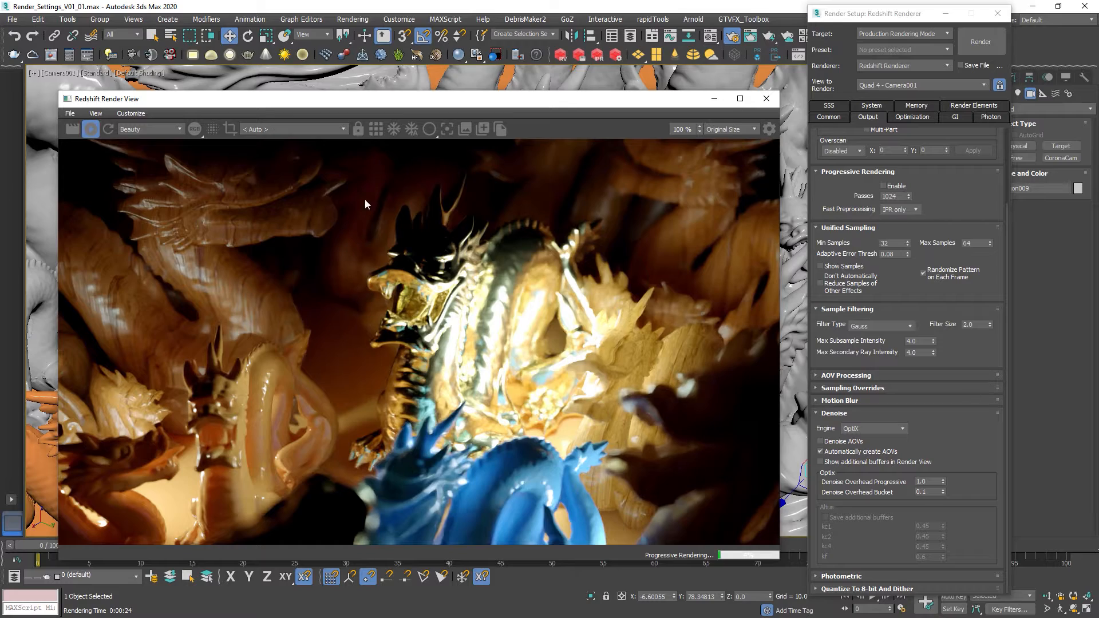
left_click(213, 129)
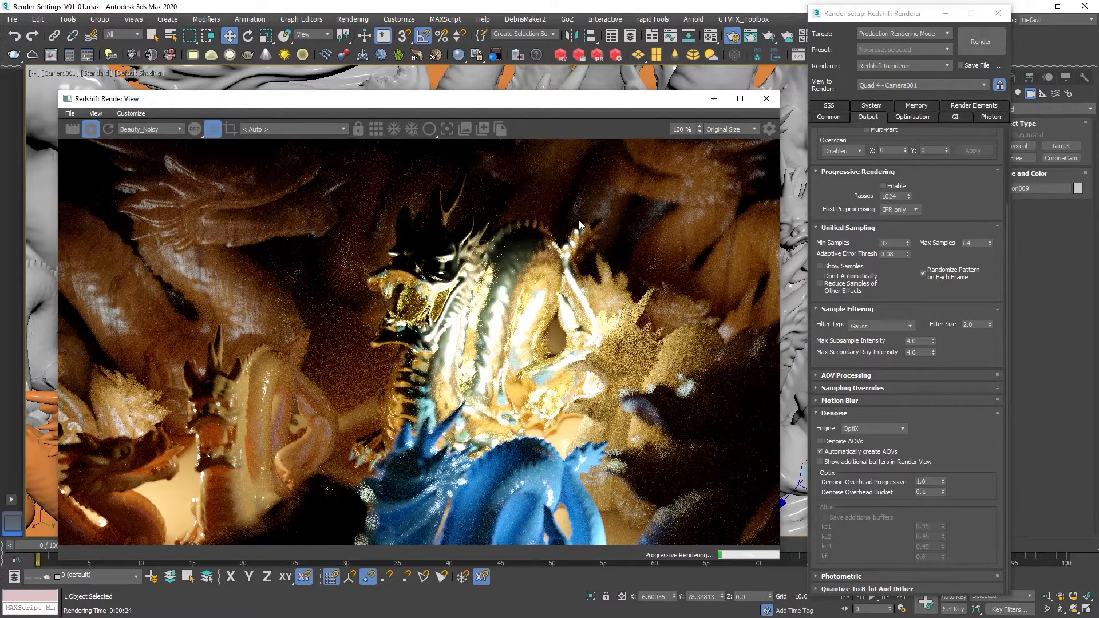
left_click_drag(916, 13, 931, 13)
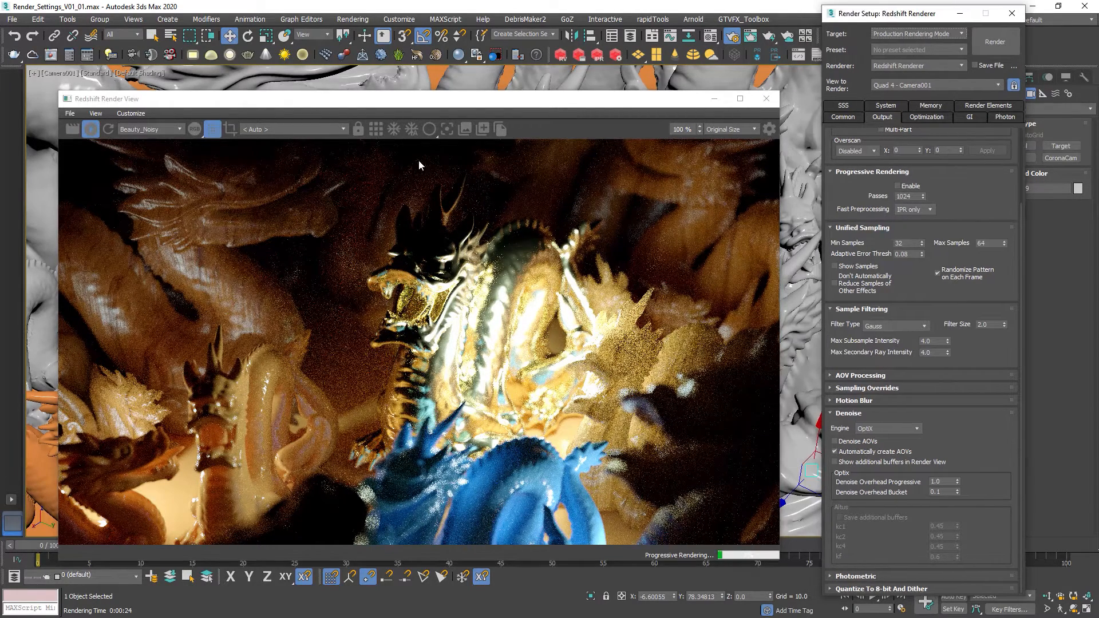
- Stop the live render, start a full frame render, and cancel it partway through
left_click(90, 130)
left_click(73, 129)
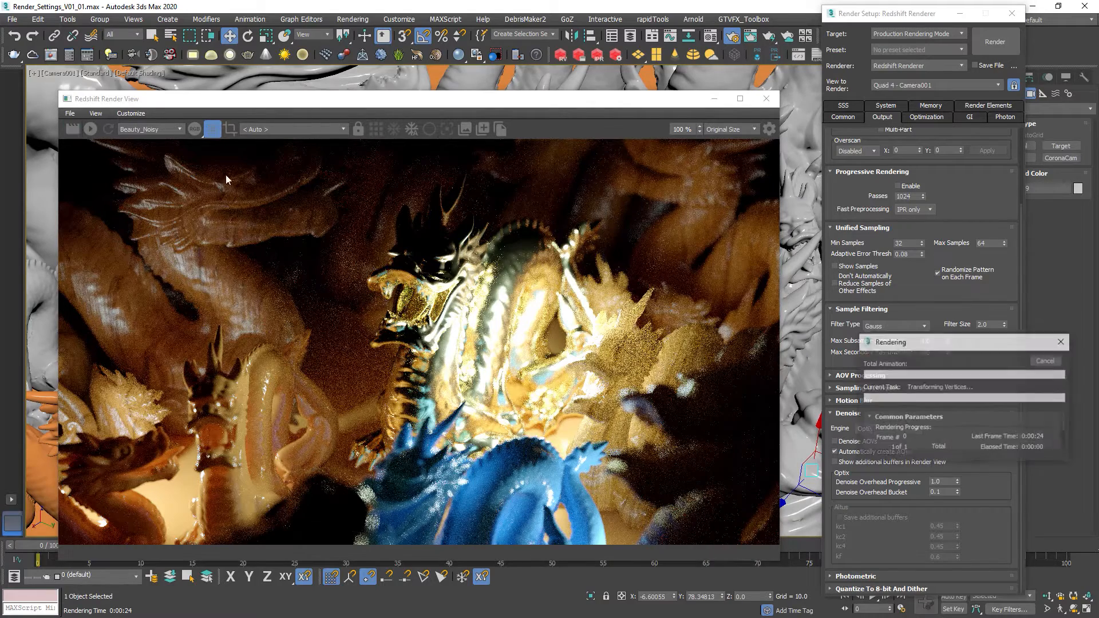
left_click_drag(402, 107, 520, 97)
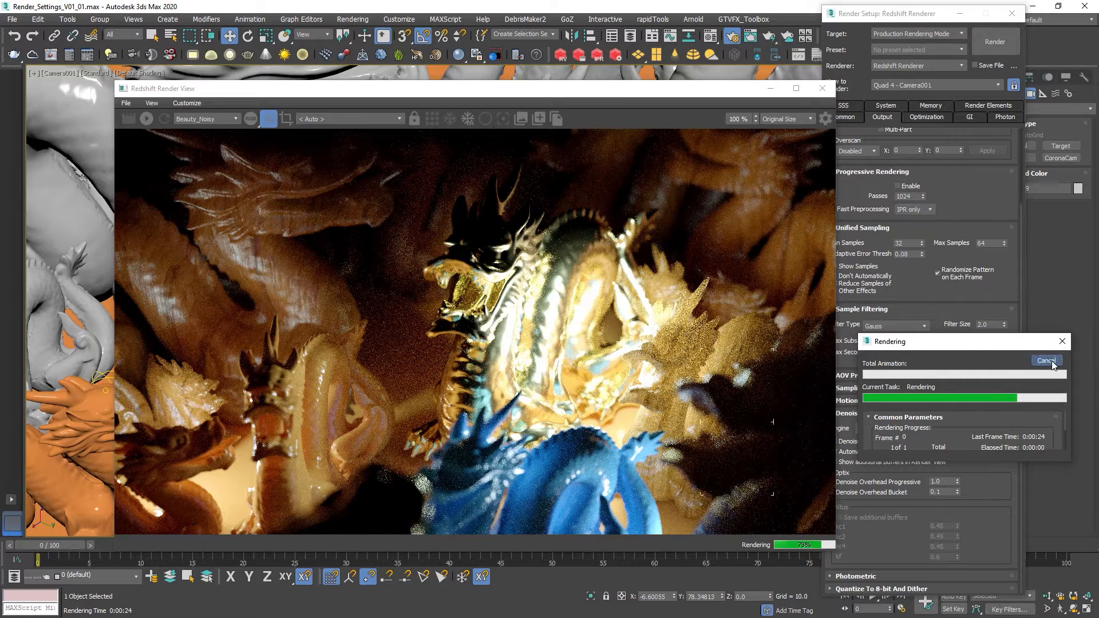
left_click(1047, 361)
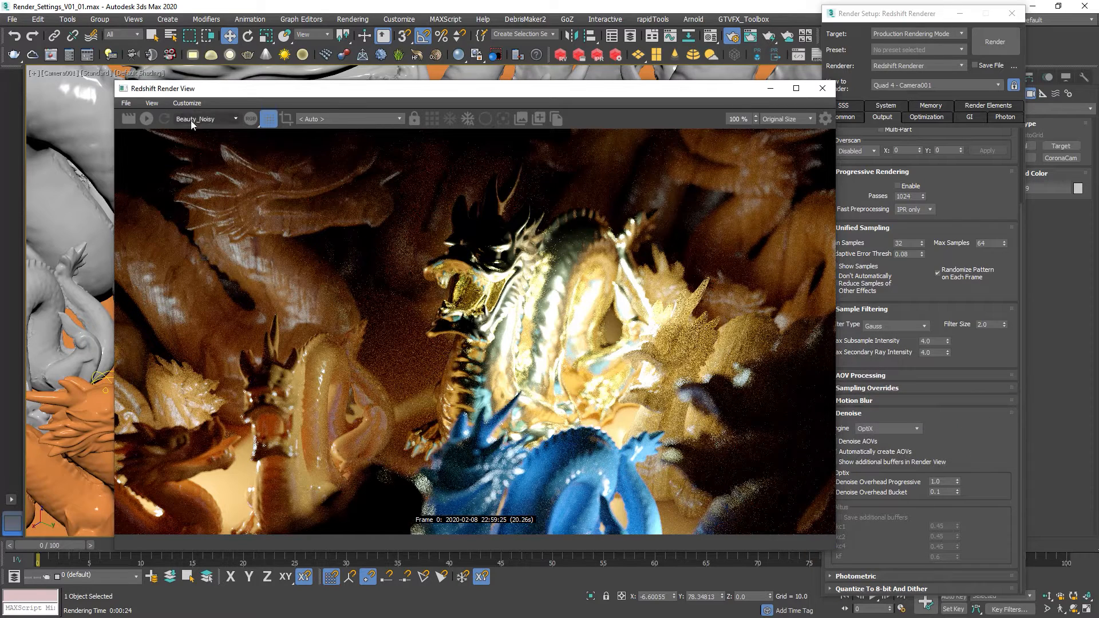
- Step the render view through the GI, Shadows, SSS, Reflections, DiffuseFilter and BumpNormals passes
left_click(213, 120)
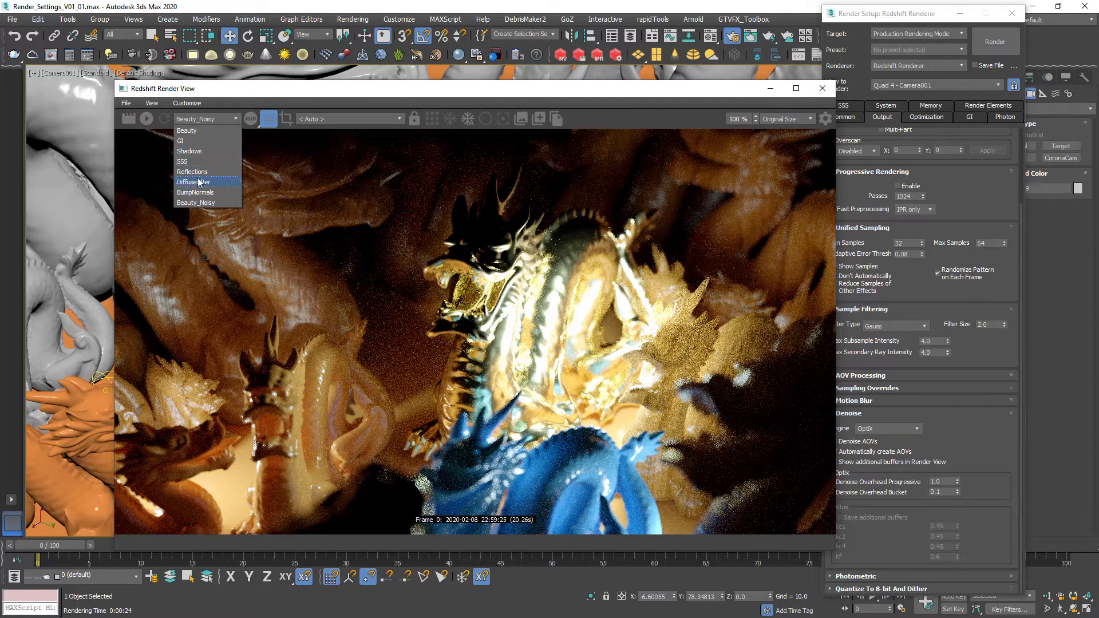
left_click(200, 119)
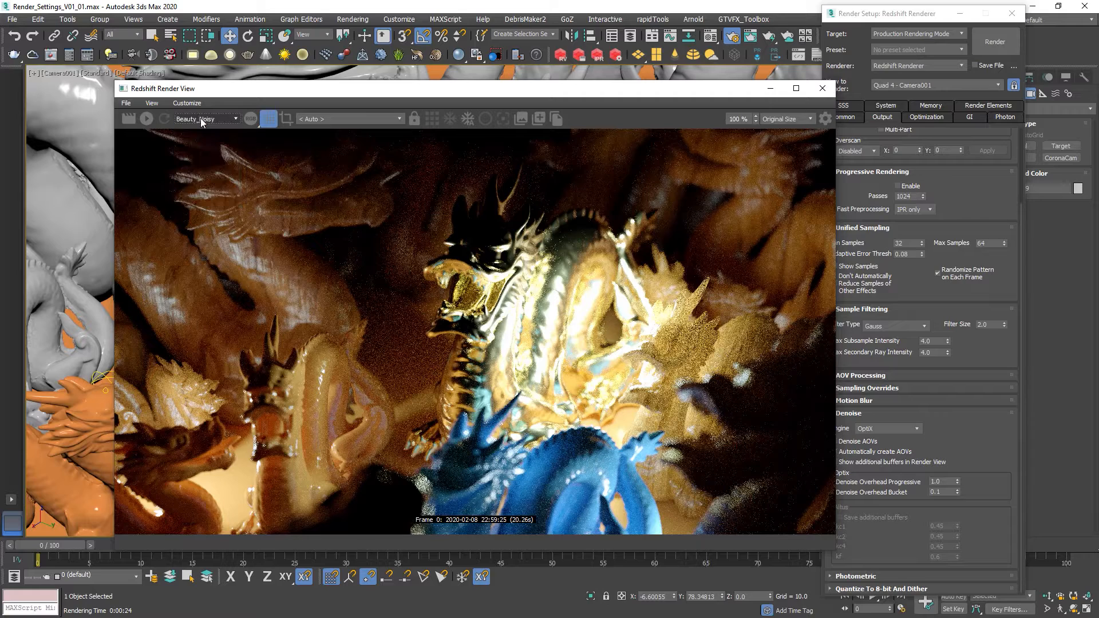
left_click(225, 117)
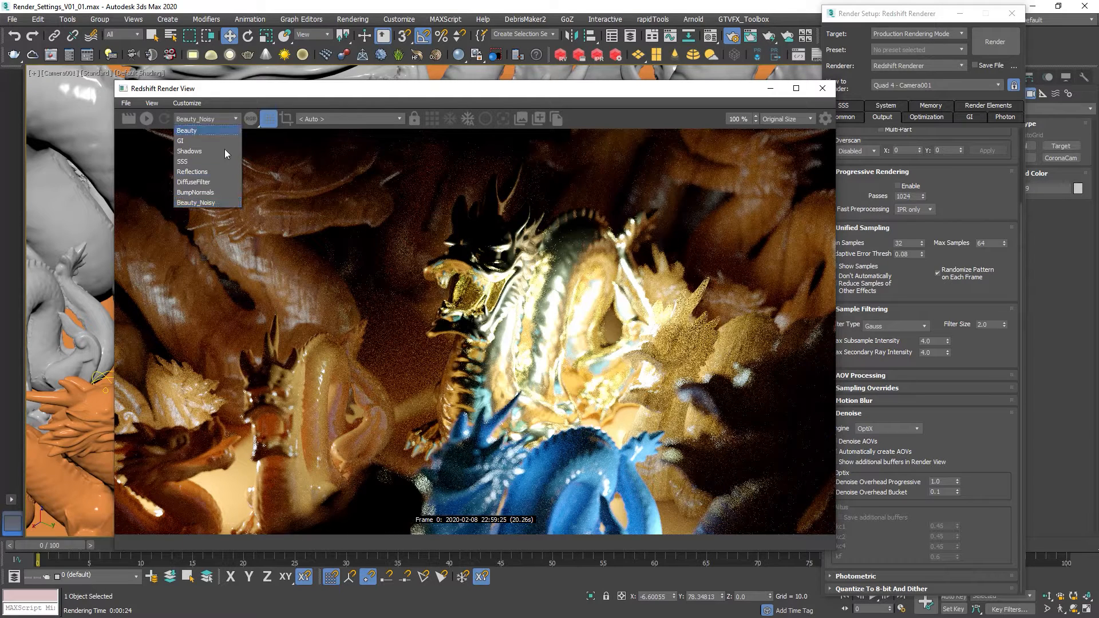
left_click(186, 143)
left_click(204, 118)
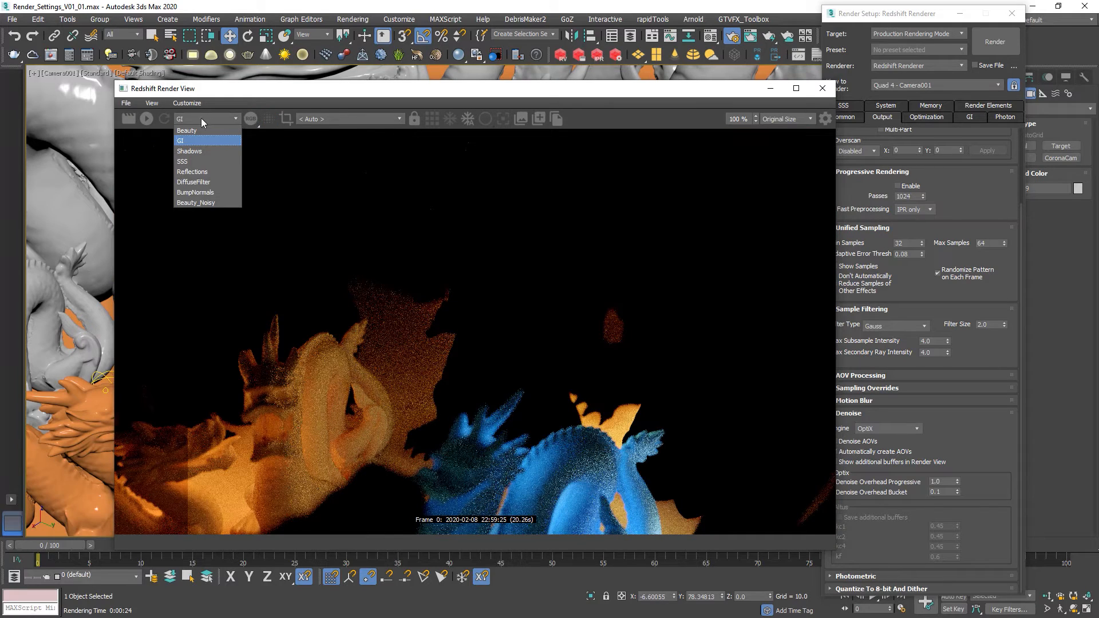
left_click(194, 152)
key("Down")
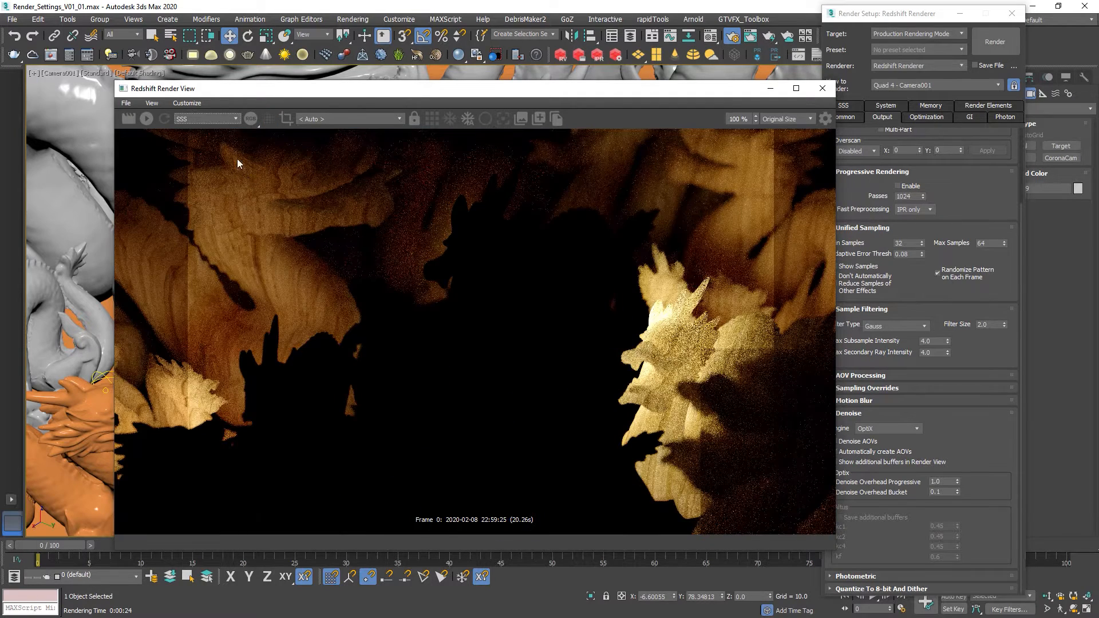
key("Down")
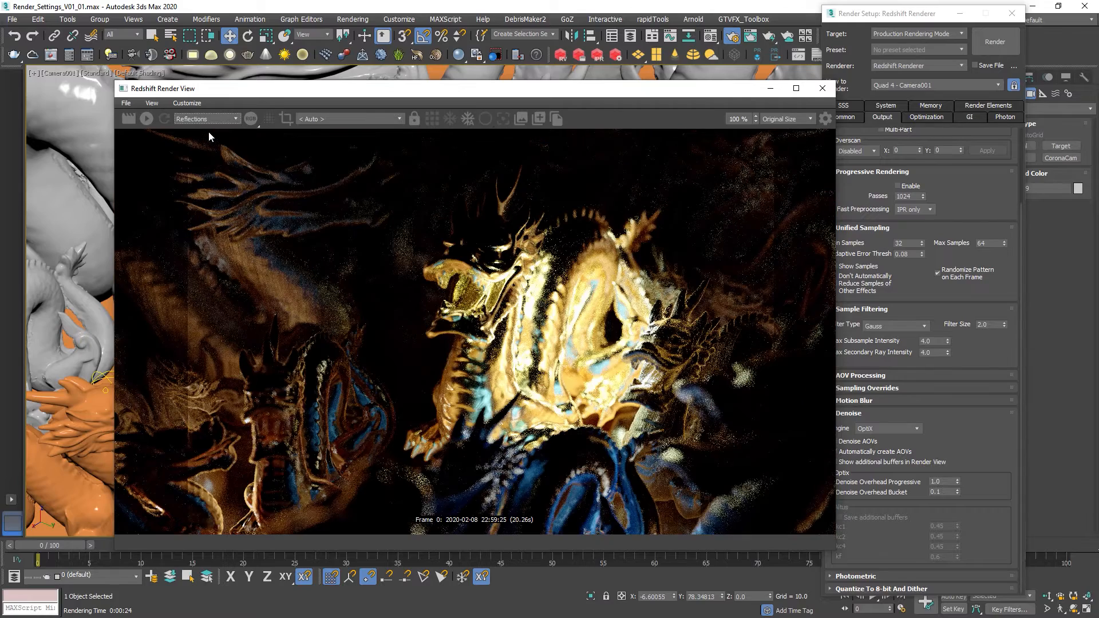
key("Down")
scroll(207, 120, "up", 1)
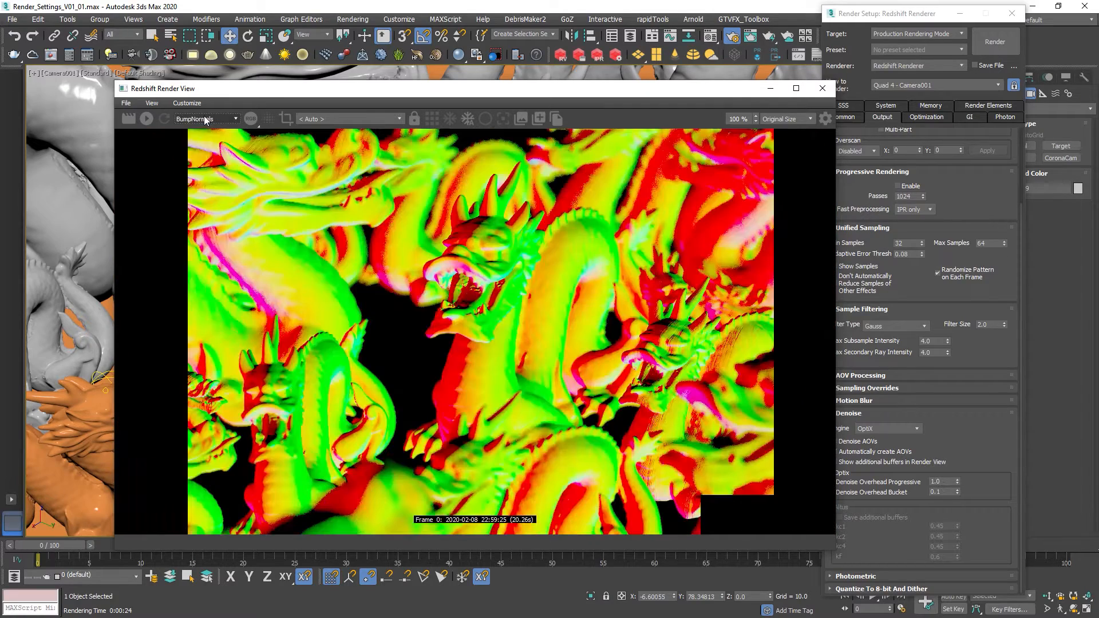
- Show the Beauty_Noisy pass in the render view, and switch to the denoised Beauty pass to compare
scroll(205, 120, "up", 1)
scroll(204, 119, "down", 1)
scroll(203, 120, "up", 1)
left_click(204, 118)
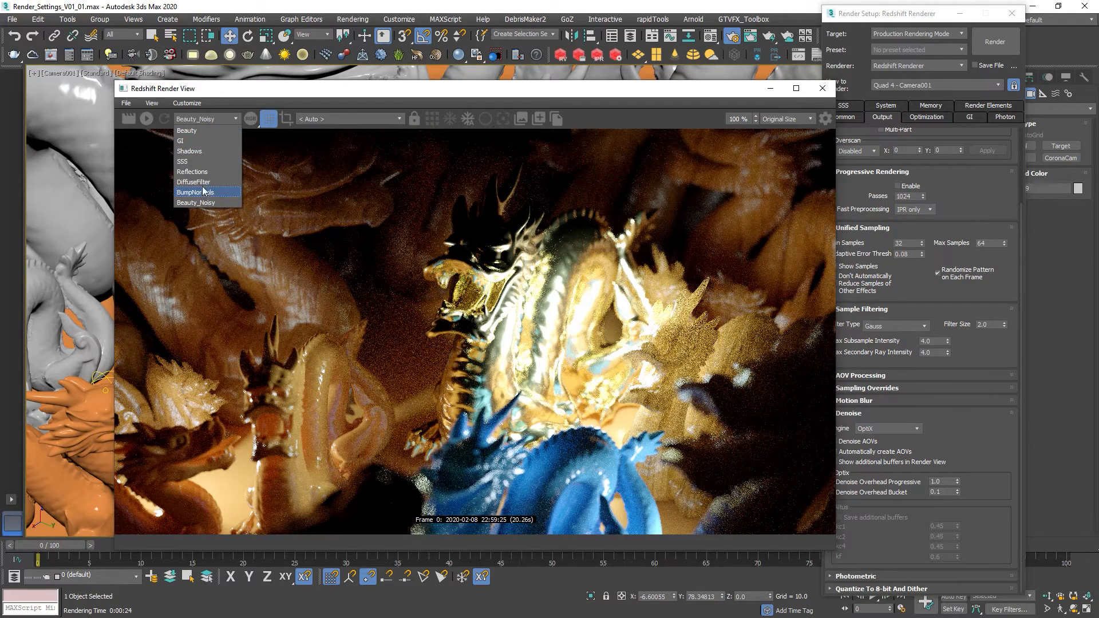
left_click(188, 131)
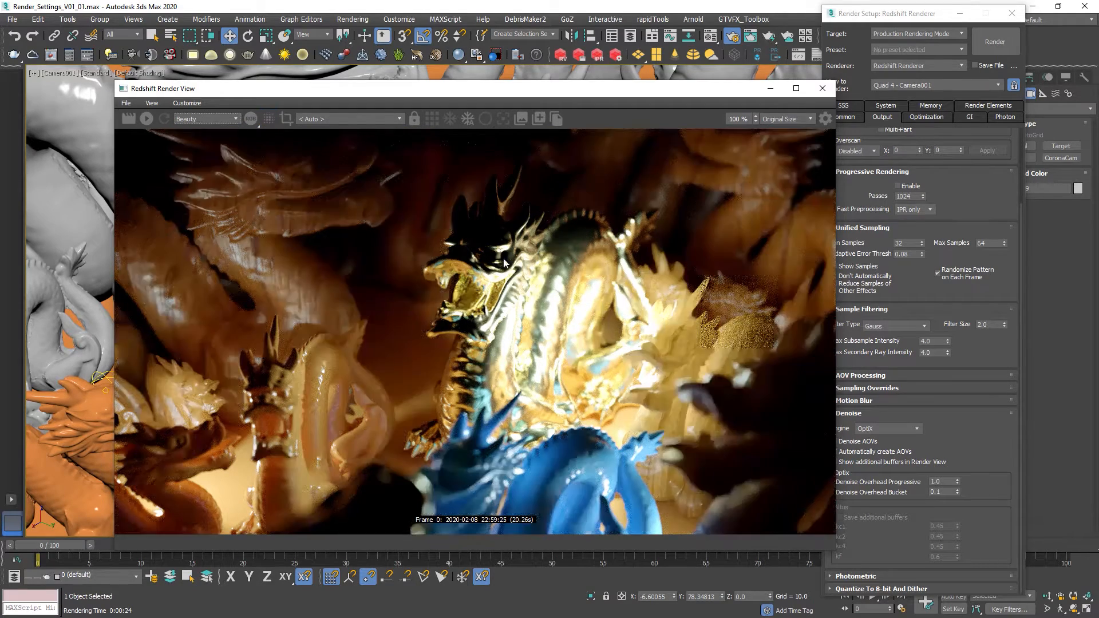
- Add an RsGlobalIllumination element to the render elements list
left_click(930, 25)
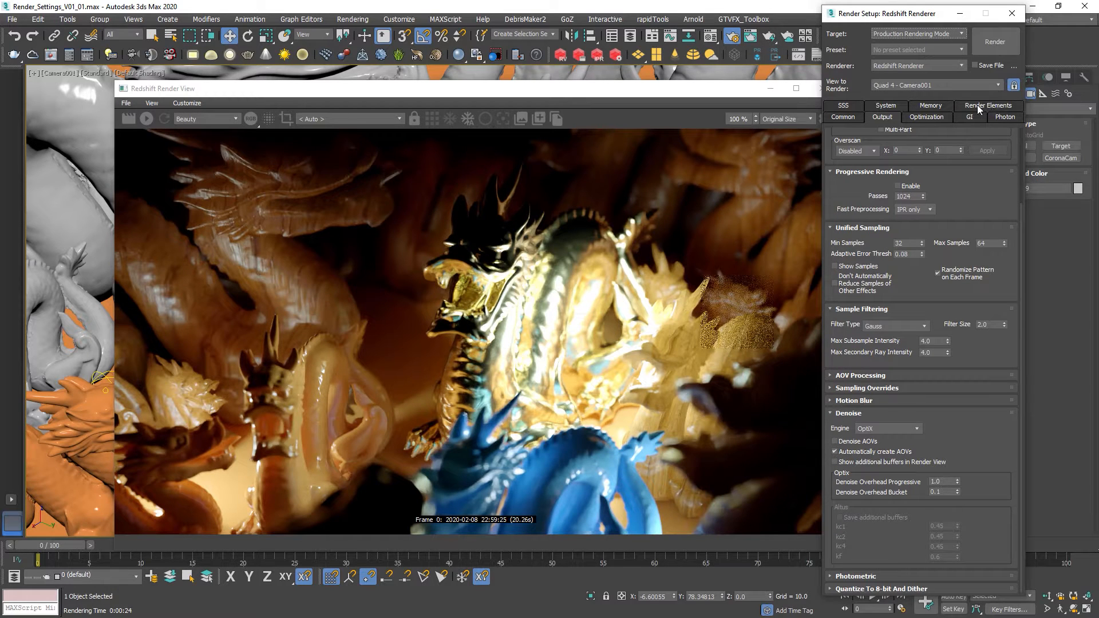
left_click(977, 105)
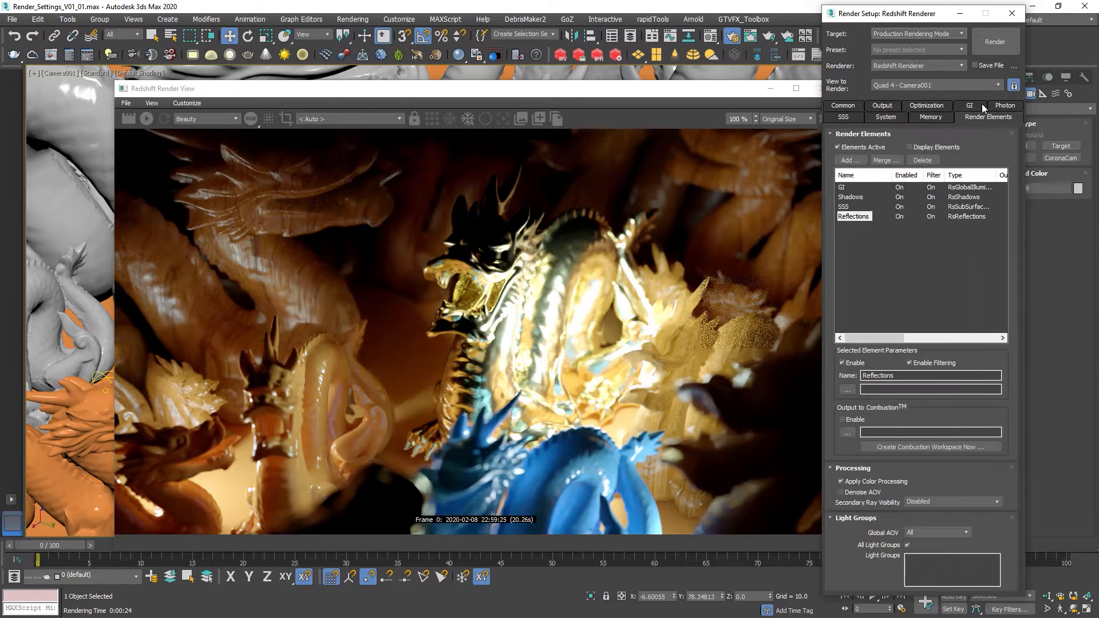
left_click(858, 161)
left_click_drag(848, 187, 560, 127)
left_click(581, 186)
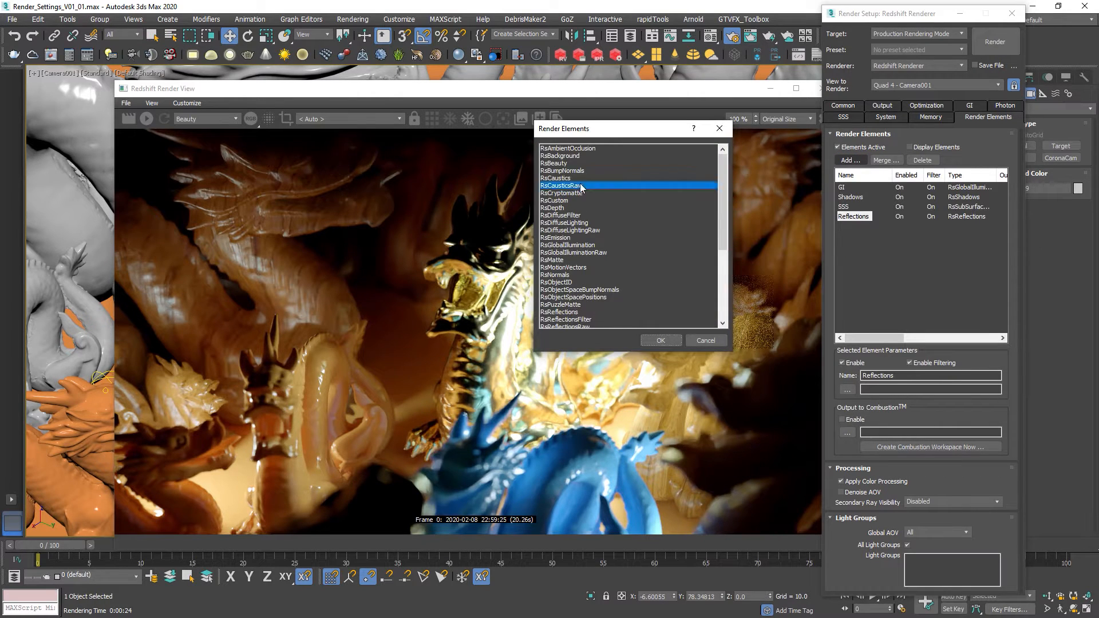
left_click(577, 149)
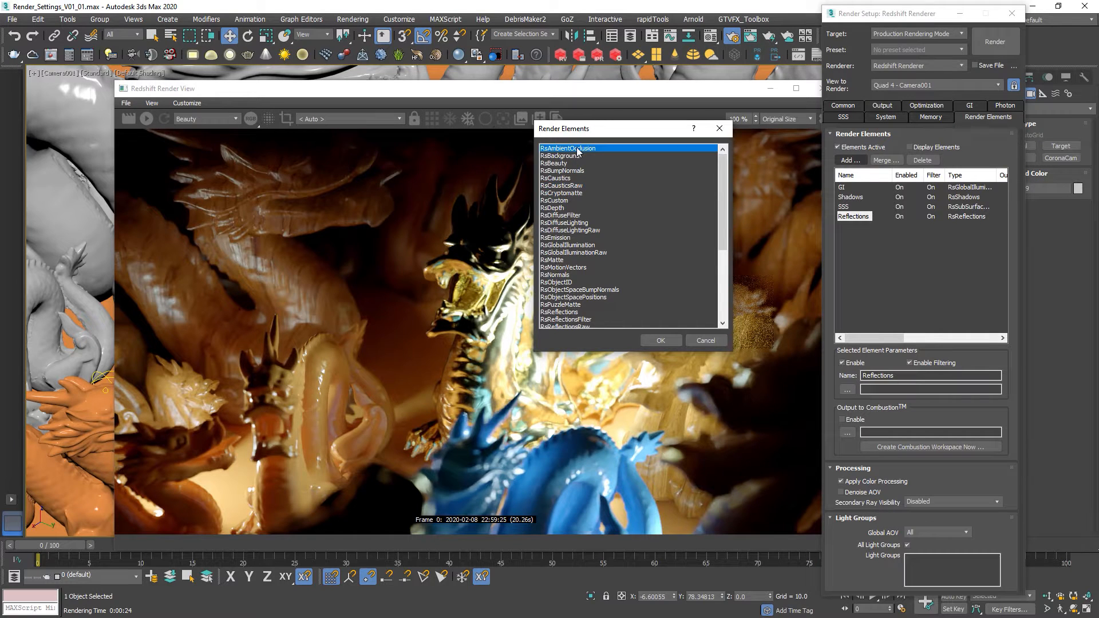
double_click(580, 246)
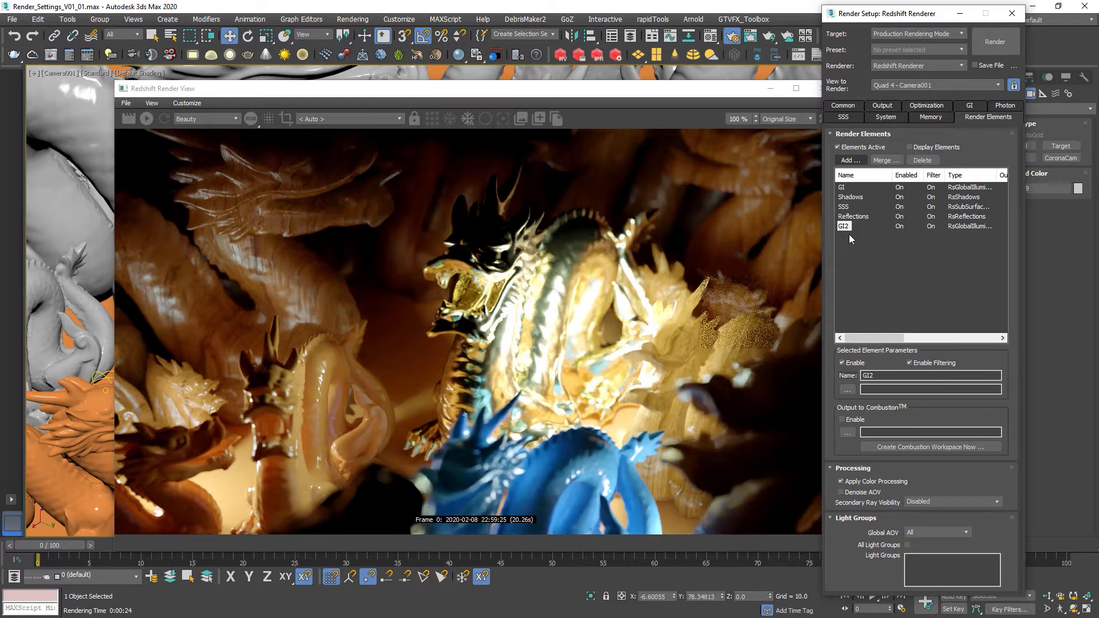
- Delete the duplicate GI render element, and look through the available element types without adding one
left_click(923, 160)
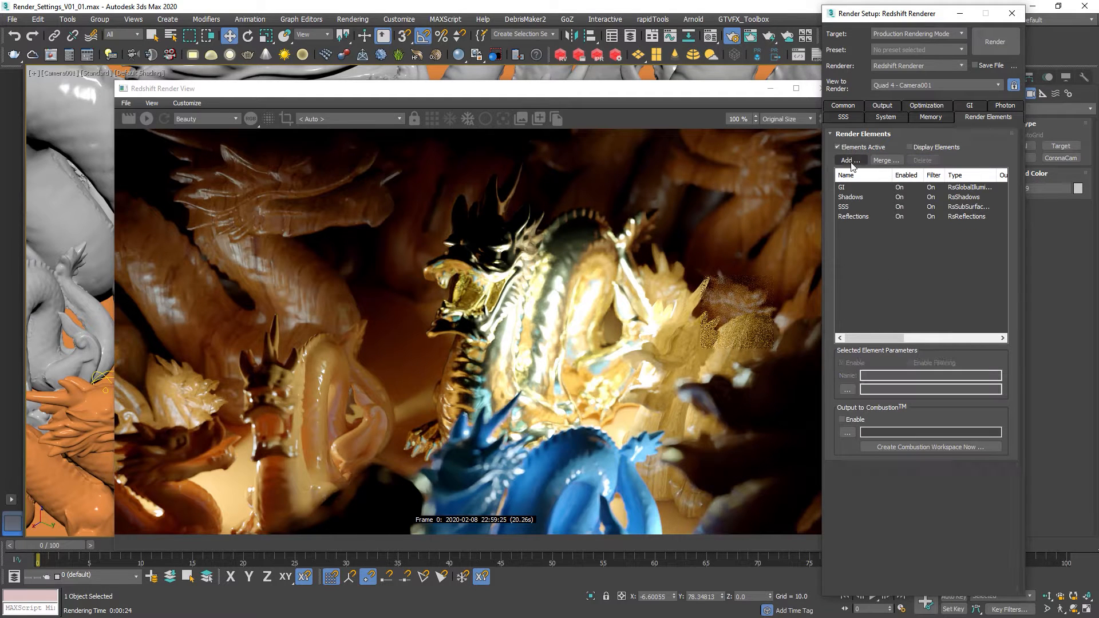
left_click(850, 162)
scroll(891, 309, "down", 4)
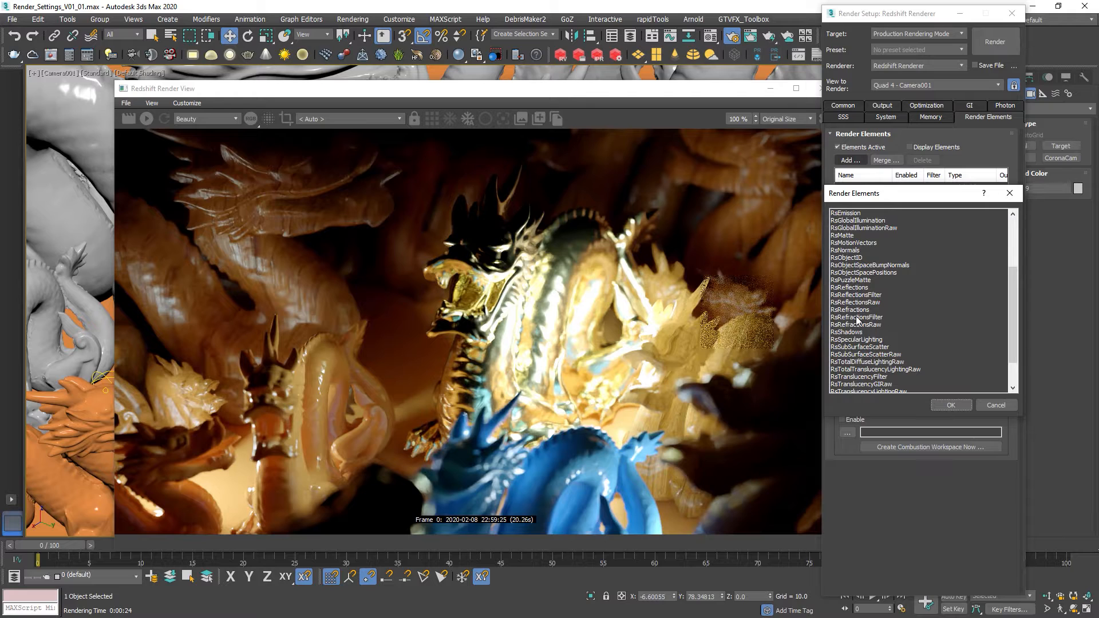
left_click(1012, 195)
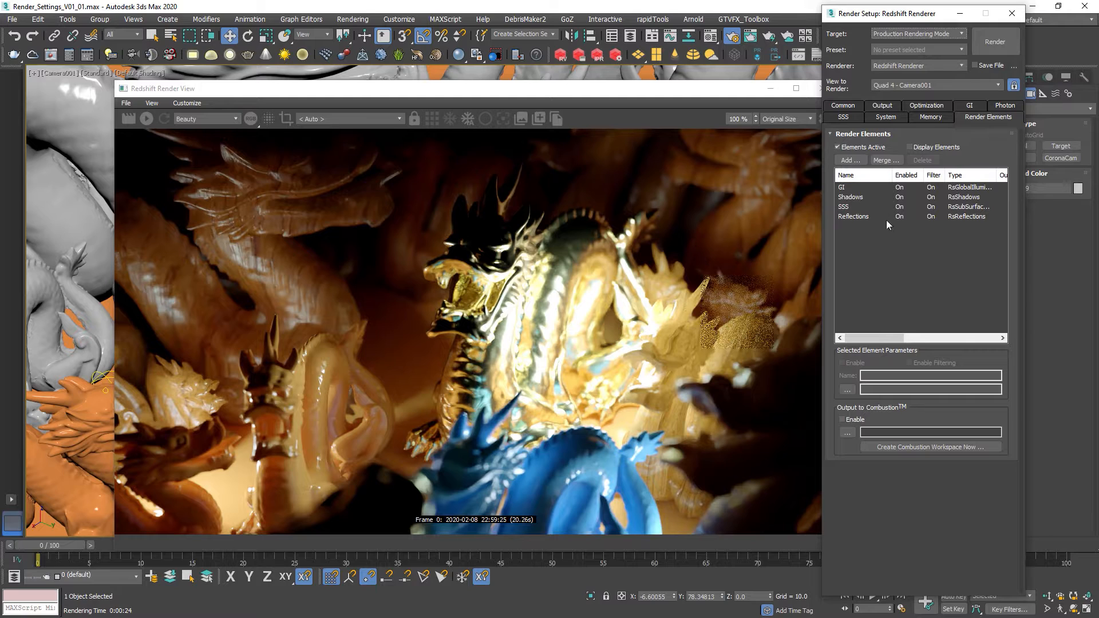
- Show the Beauty_Noisy pass at 150 % and inspect the noise around the golden dragon's head
left_click(197, 118)
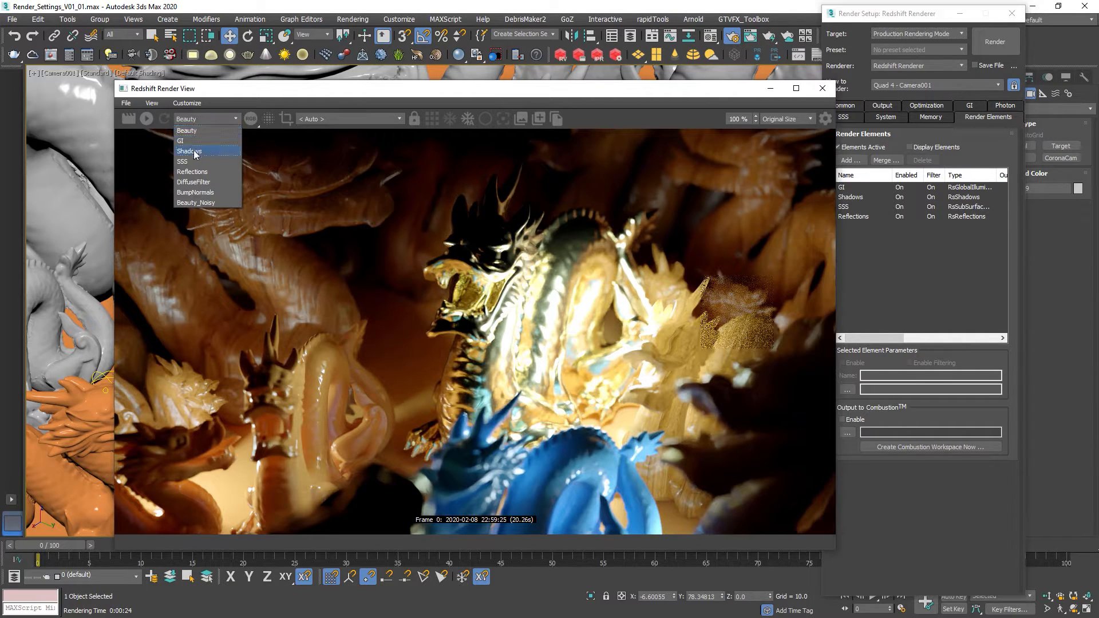
left_click(191, 132)
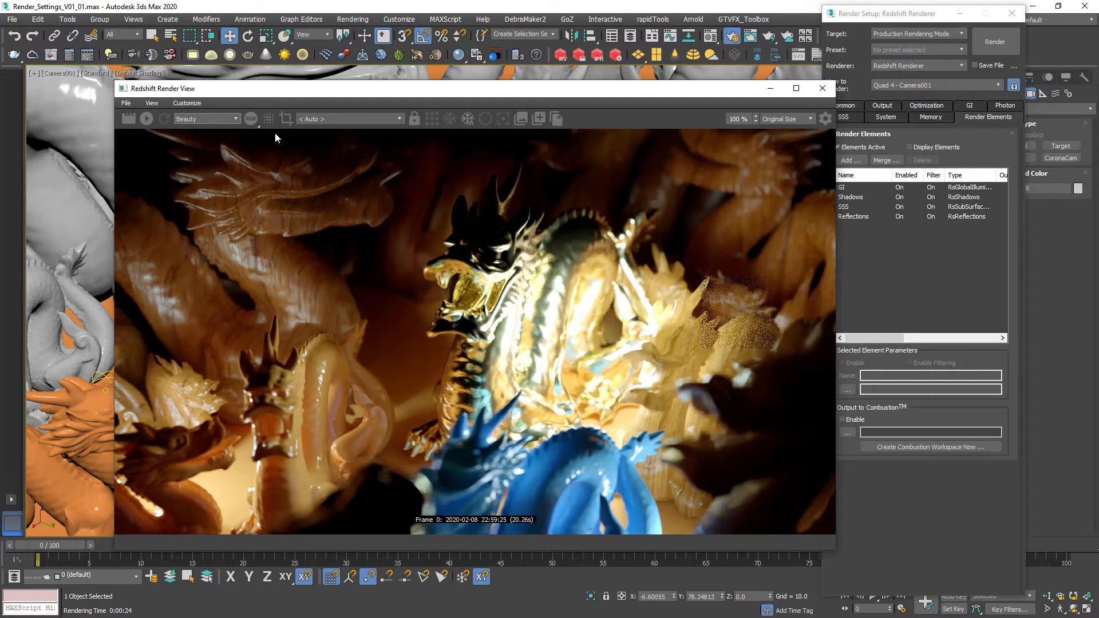
left_click(268, 119)
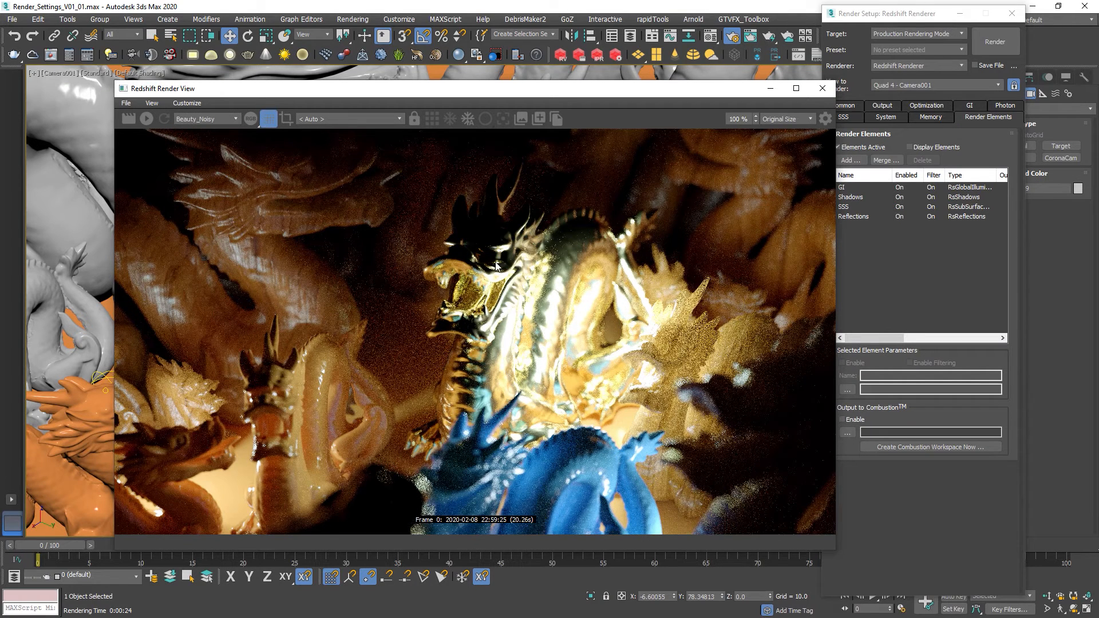
scroll(506, 254, "up", 2)
middle_click_drag(506, 254, 538, 256)
middle_click_drag(460, 193, 464, 215)
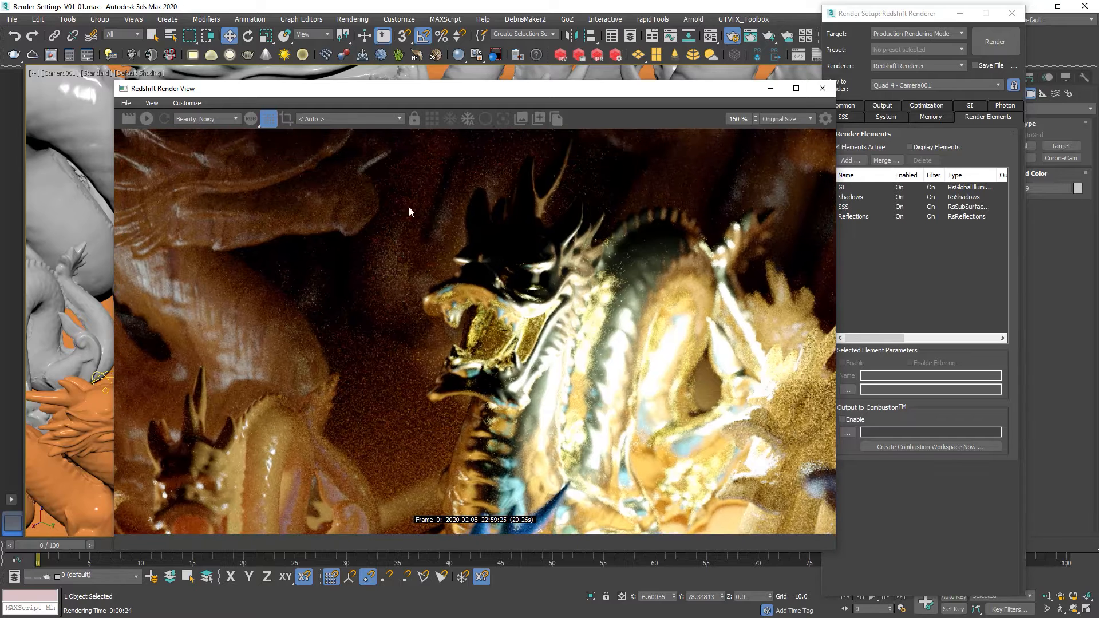
middle_click_drag(521, 301, 512, 302)
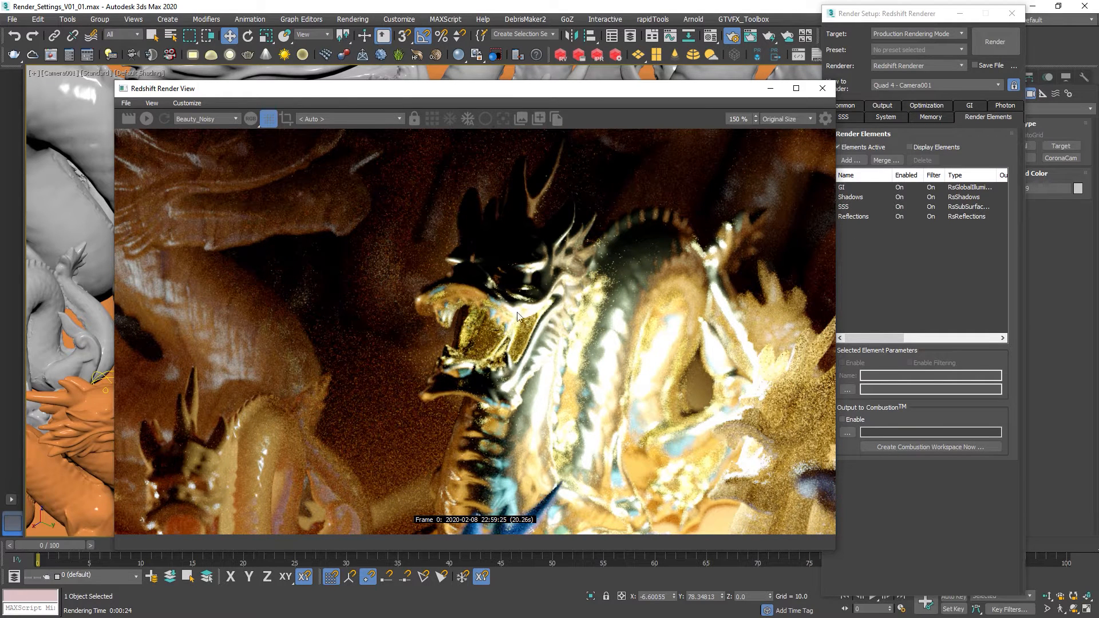
middle_click_drag(464, 325, 471, 318)
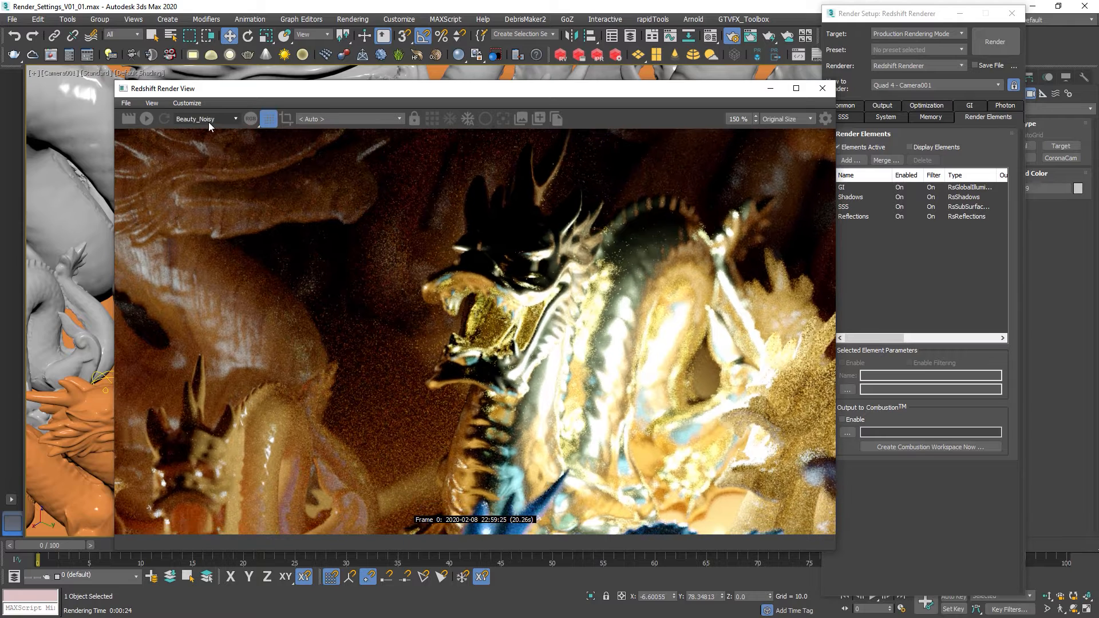
- Inspect the noise in the GI and SSS passes at 150 %, and return the render view to 100 %
left_click(208, 118)
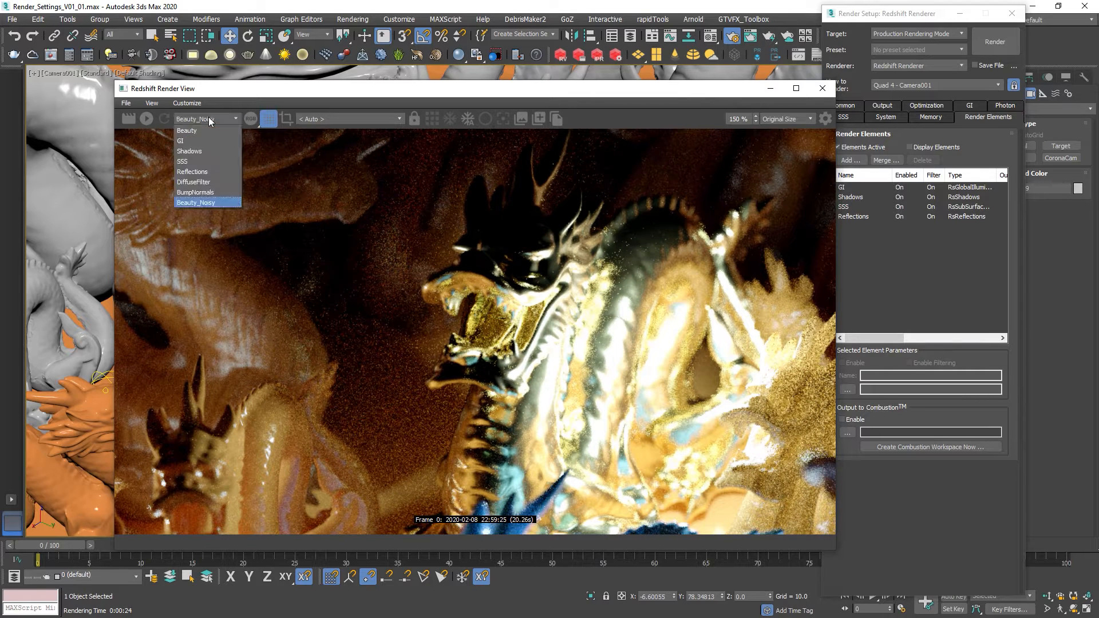
left_click(186, 142)
middle_click_drag(414, 373, 454, 256)
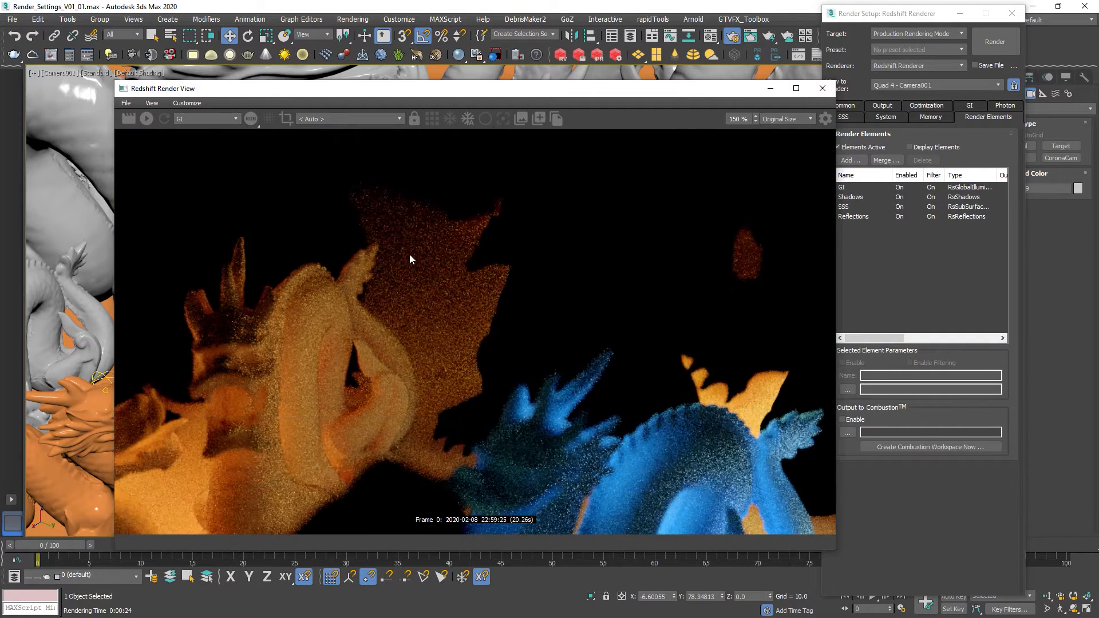
left_click(195, 125)
left_click(190, 162)
middle_click_drag(511, 269, 13, 303)
middle_click_drag(503, 259, 501, 247)
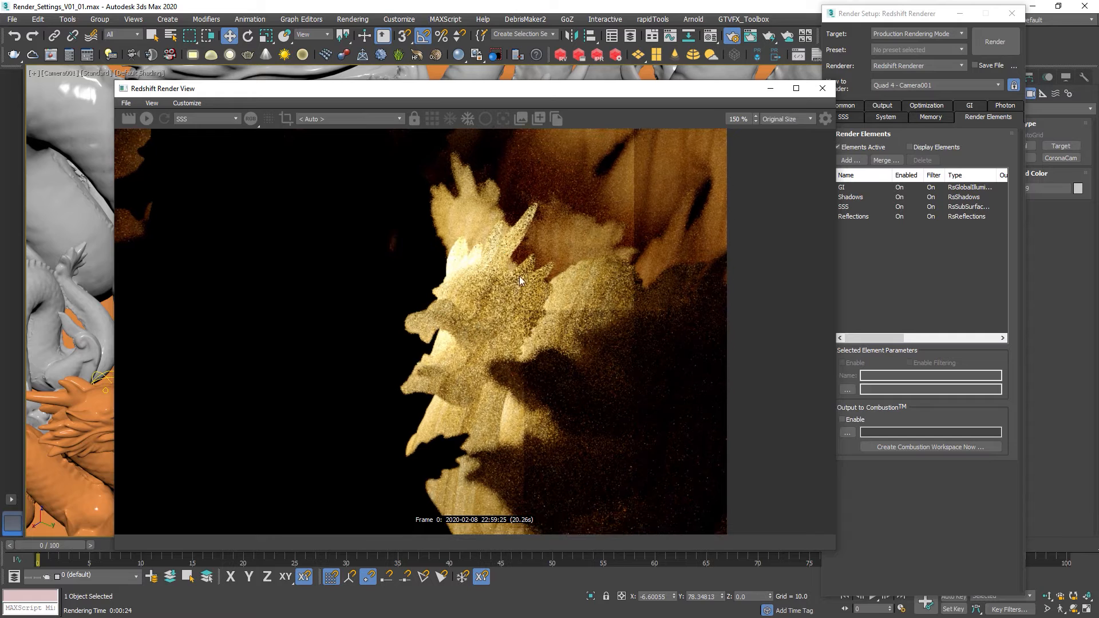
middle_click_drag(508, 296, 525, 293)
mouse_move(523, 294)
scroll(523, 292, "down", 2)
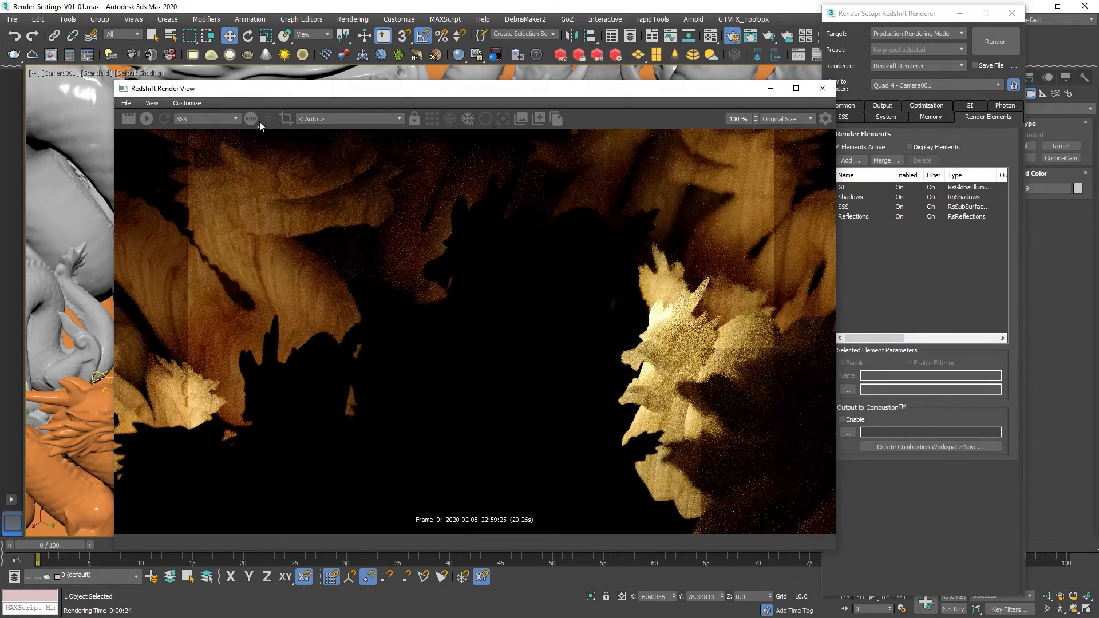
- Show the Beauty pass, switch to Beauty_Noisy, and place the render view and render setup windows side by side
left_click(211, 120)
left_click(197, 128)
left_click_drag(387, 94, 316, 98)
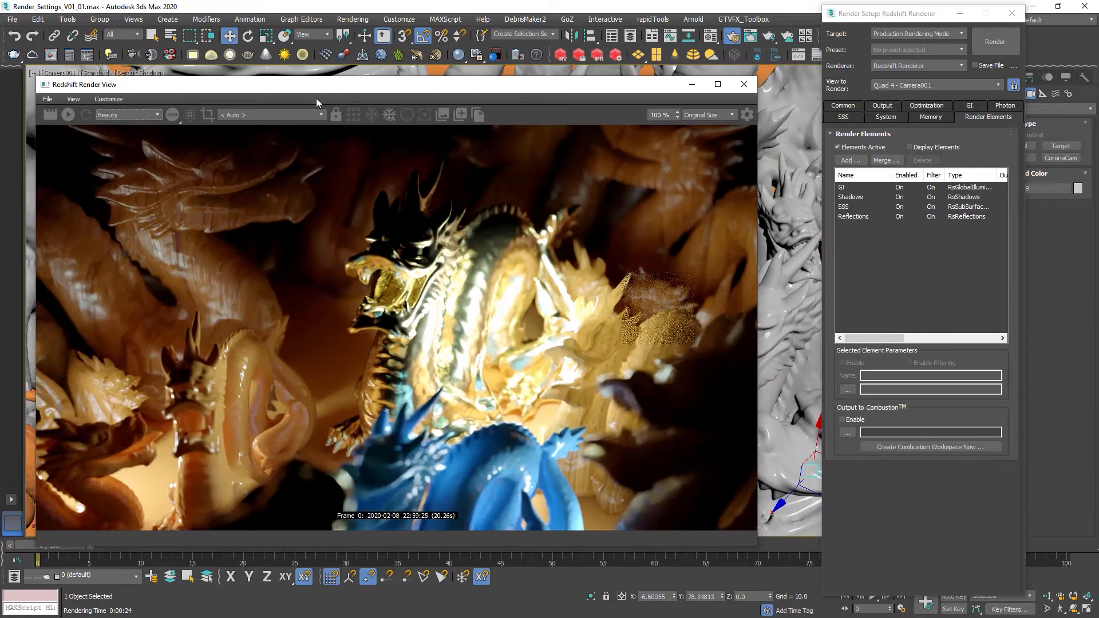
left_click_drag(448, 91, 469, 84)
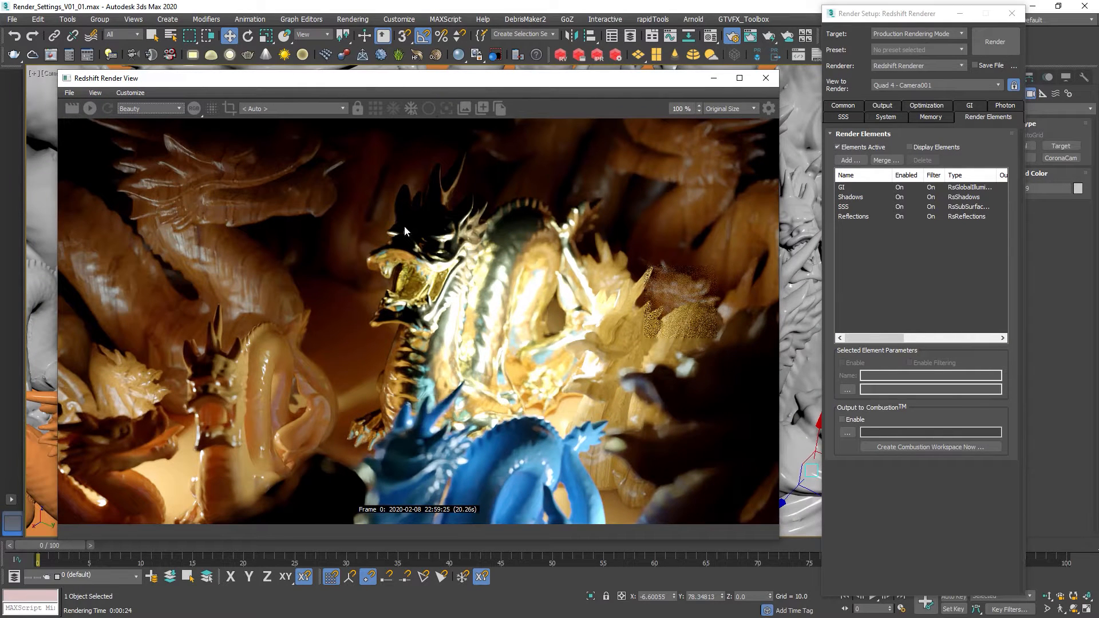
left_click(212, 112)
left_click_drag(880, 17, 834, 13)
- Set the unified sampling Min Samples to 8 in the Redshift output settings
left_click(802, 107)
left_click(844, 112)
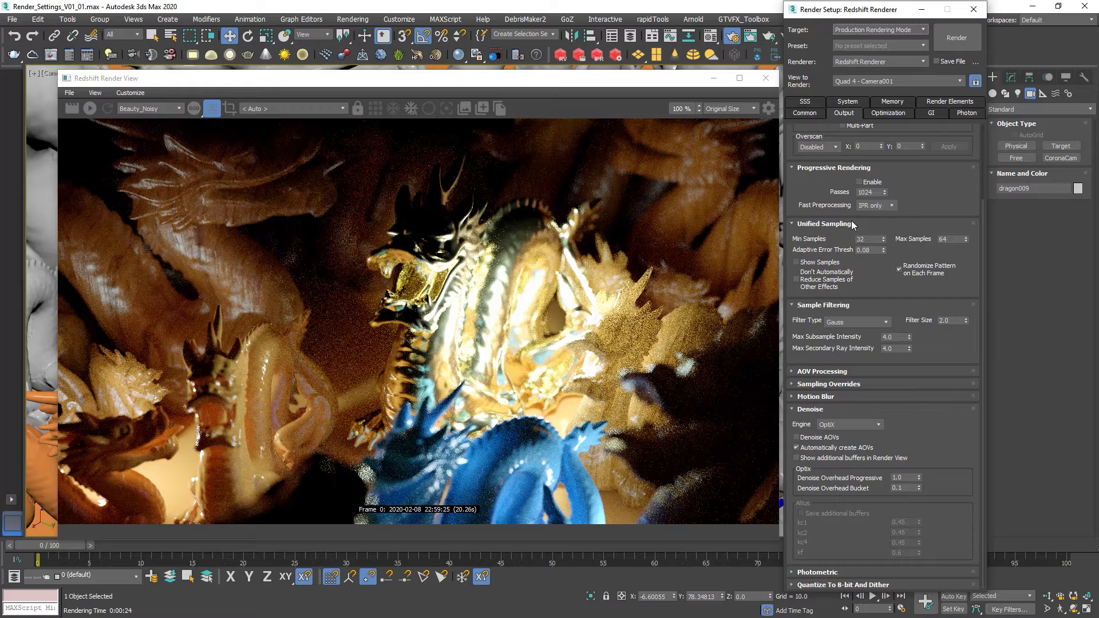
double_click(866, 239)
type("16")
key("Return")
type("8")
key("Return")
- Collapse the denoise settings, and look over the sampling overrides before collapsing them again
left_click(816, 410)
left_click(816, 410)
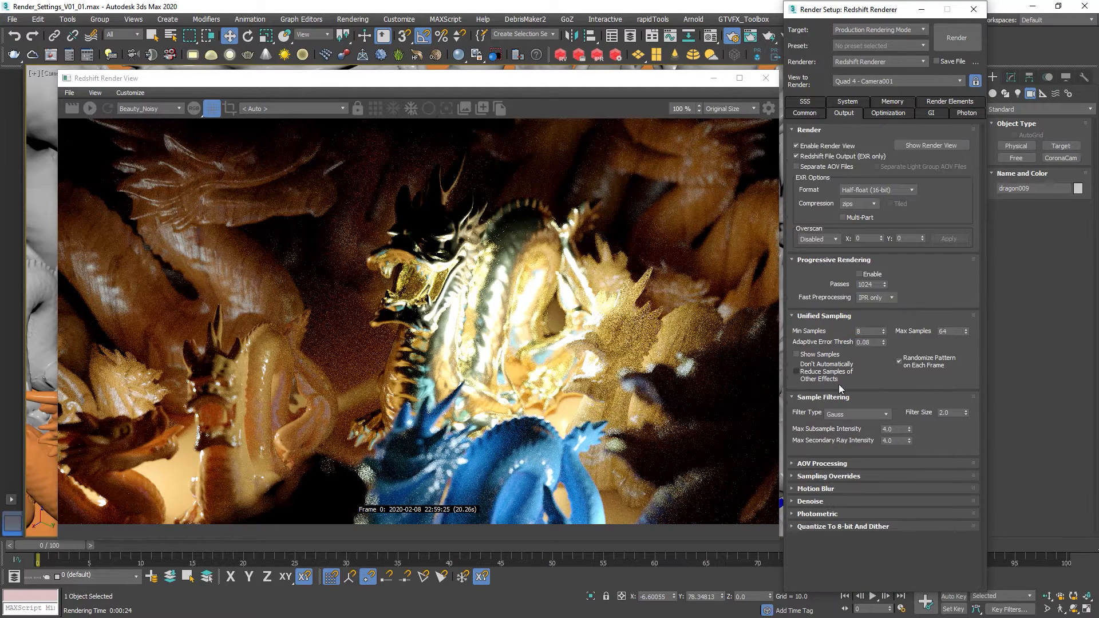
left_click(823, 480)
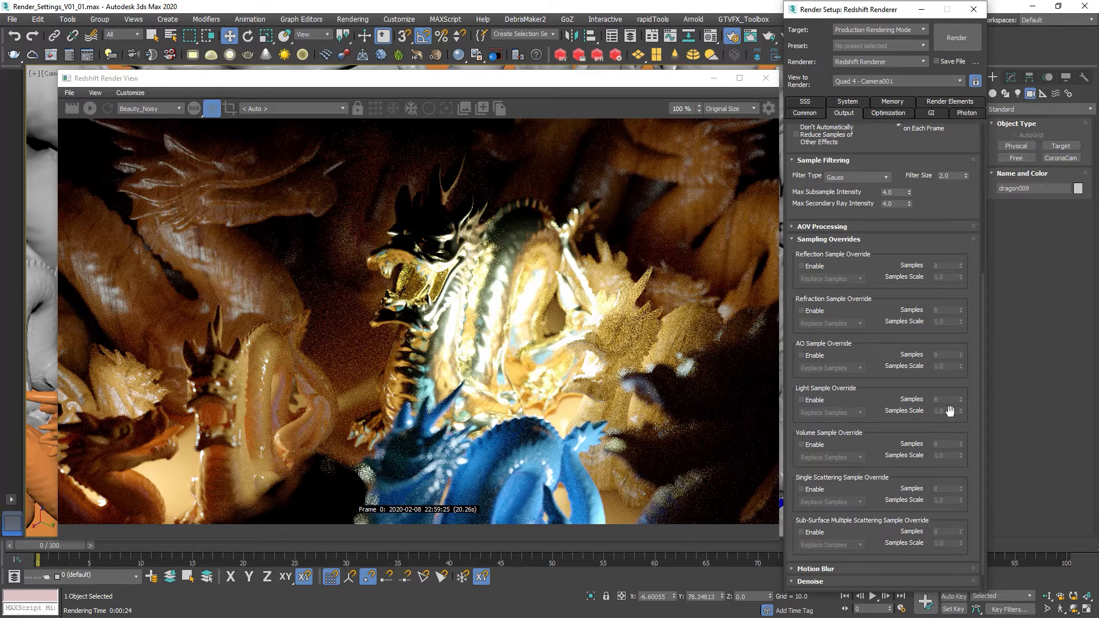
left_click(824, 240)
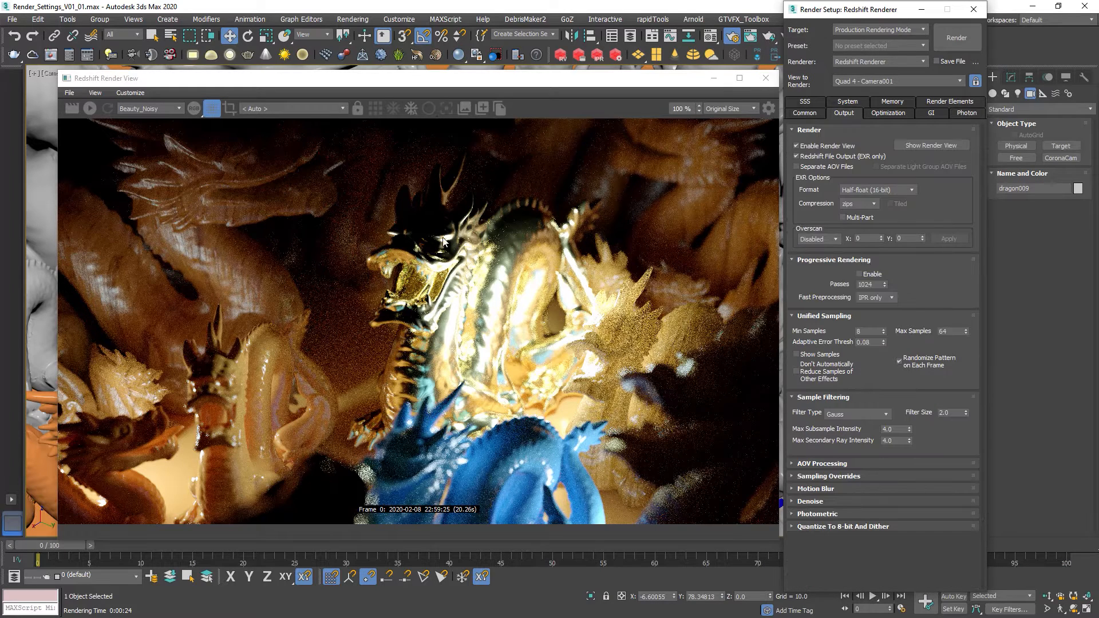
- Render the frame with the reduced minimum samples, moving the progress dialog off the sampling settings
left_click(72, 108)
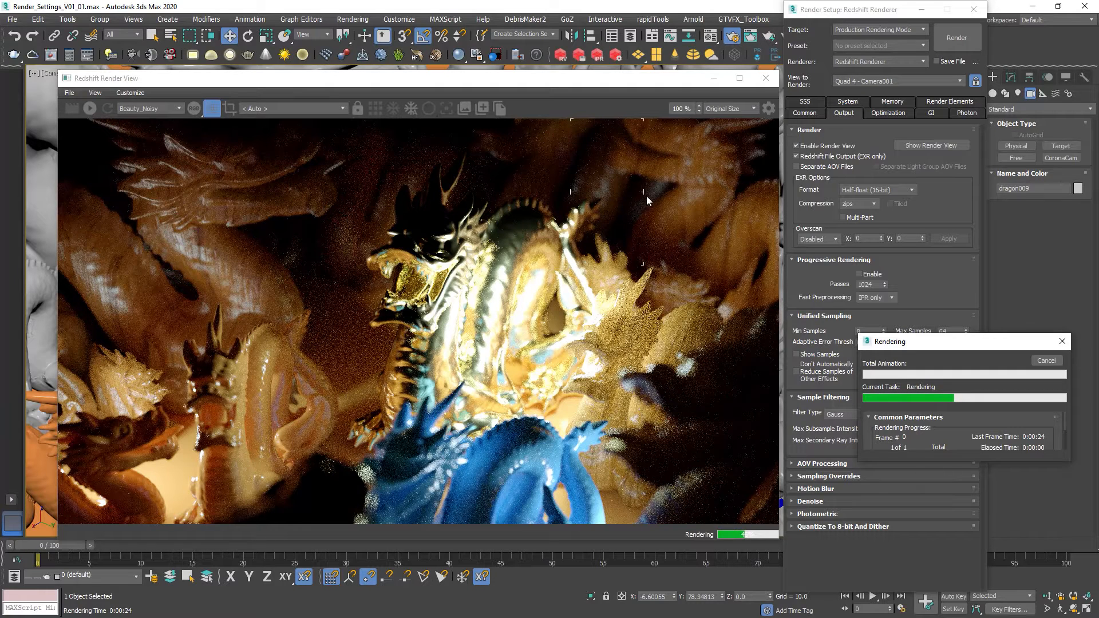
left_click_drag(907, 343, 831, 389)
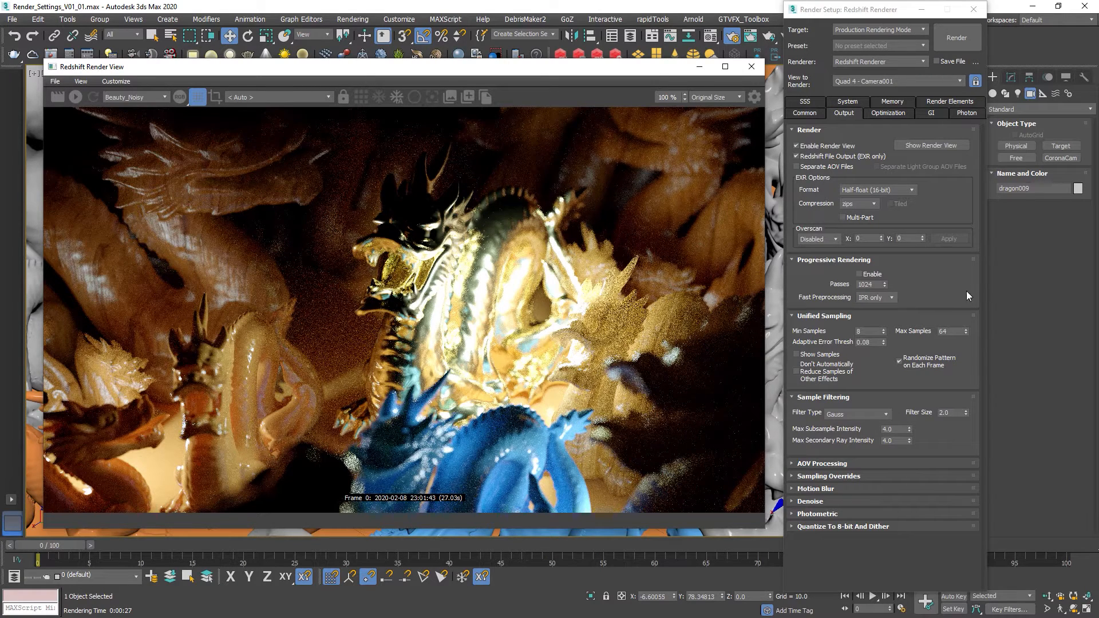
- Set the unified sampling Min Samples to 16
left_click(870, 332)
left_click_drag(959, 331, 776, 323)
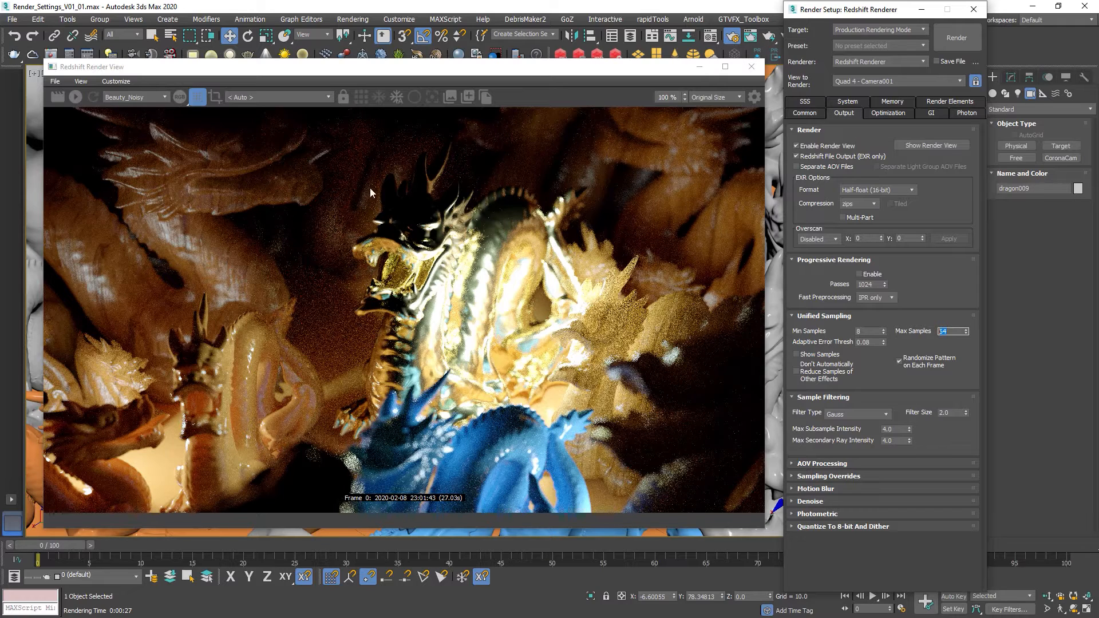
left_click_drag(871, 333, 840, 337)
type("16")
key("Return")
- Set the unified sampling Max Samples to 256 and the Adaptive Error Threshold to 0.01
double_click(873, 332)
double_click(959, 331)
type("54")
key("Return")
type("256")
key("Return")
type("4")
key("Return")
type("256")
key("Return")
double_click(870, 343)
double_click(874, 331)
- Examine individual noisy pixels on the golden dragon up close and relate them to the minimum, maximum and threshold sampling values
scroll(478, 252, "up", 8)
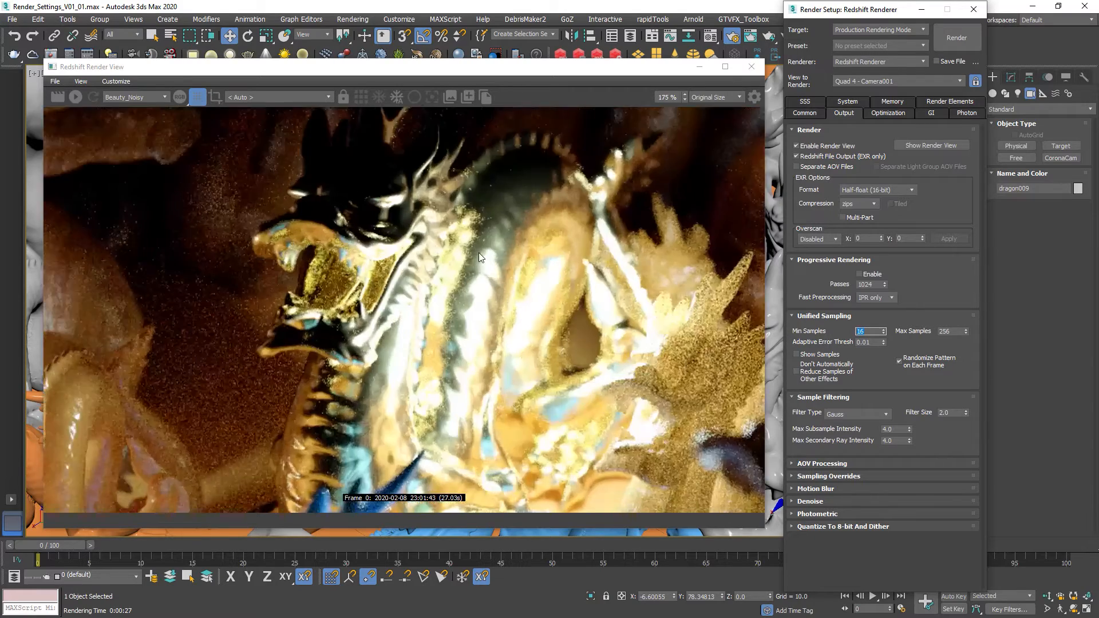
scroll(483, 207, "up", 6)
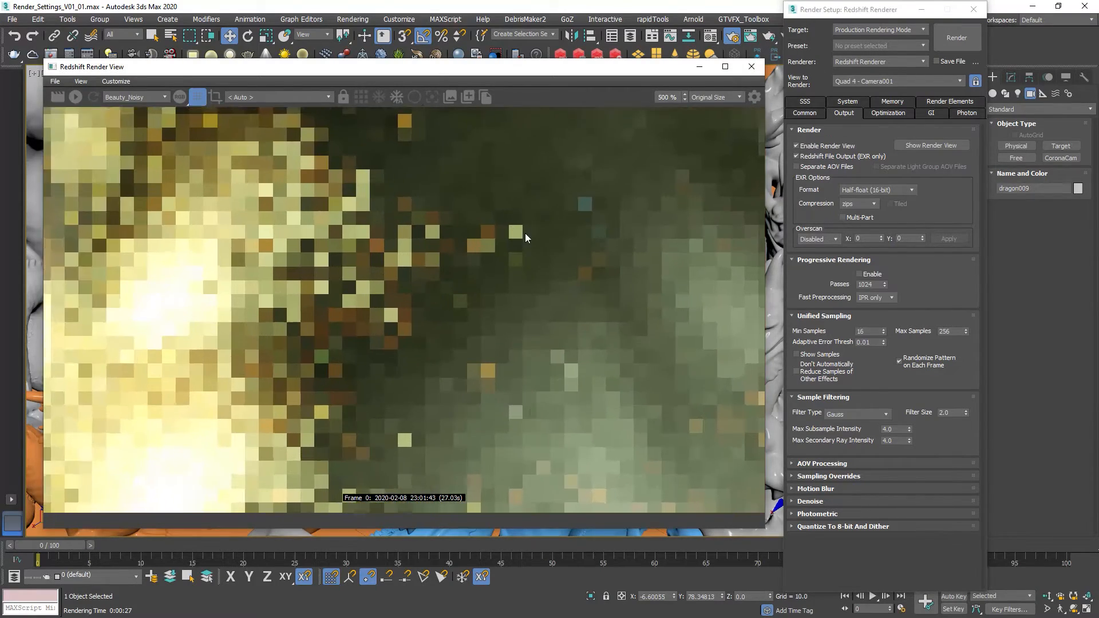
scroll(518, 235, "up", 1)
middle_click_drag(524, 228, 457, 252)
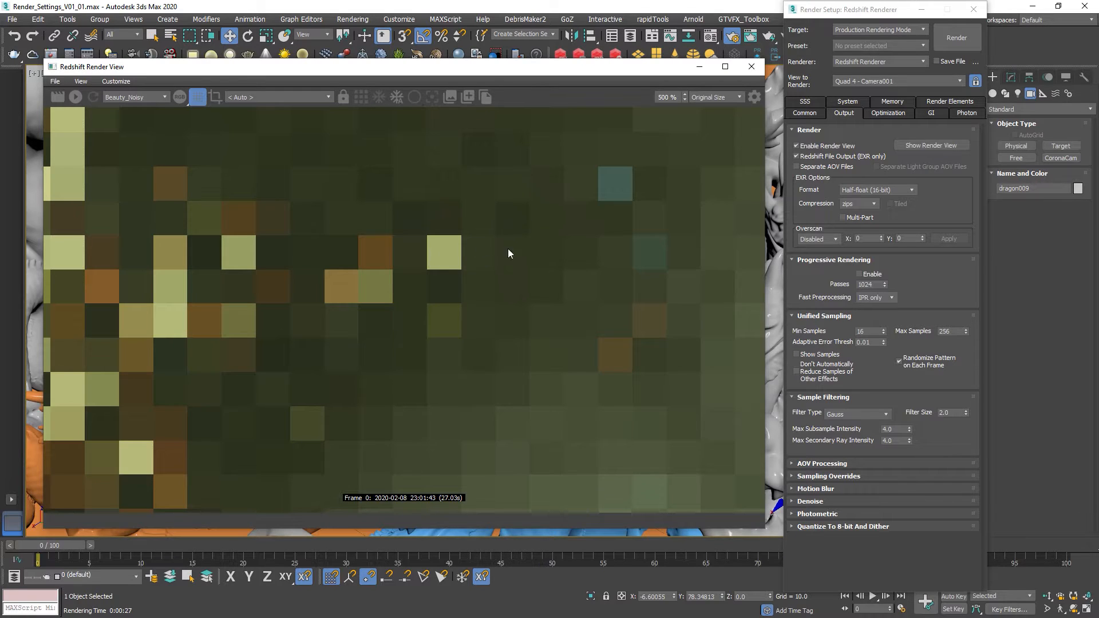
left_click(869, 330)
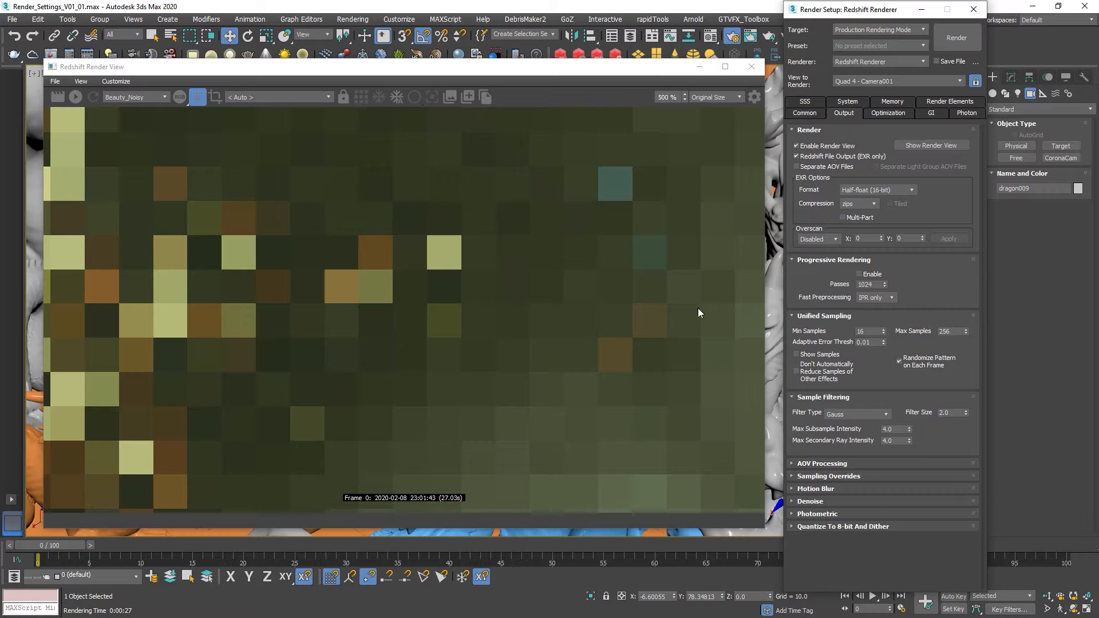
double_click(954, 333)
double_click(870, 342)
double_click(869, 331)
double_click(950, 331)
left_click(859, 342)
middle_click_drag(482, 259, 525, 274)
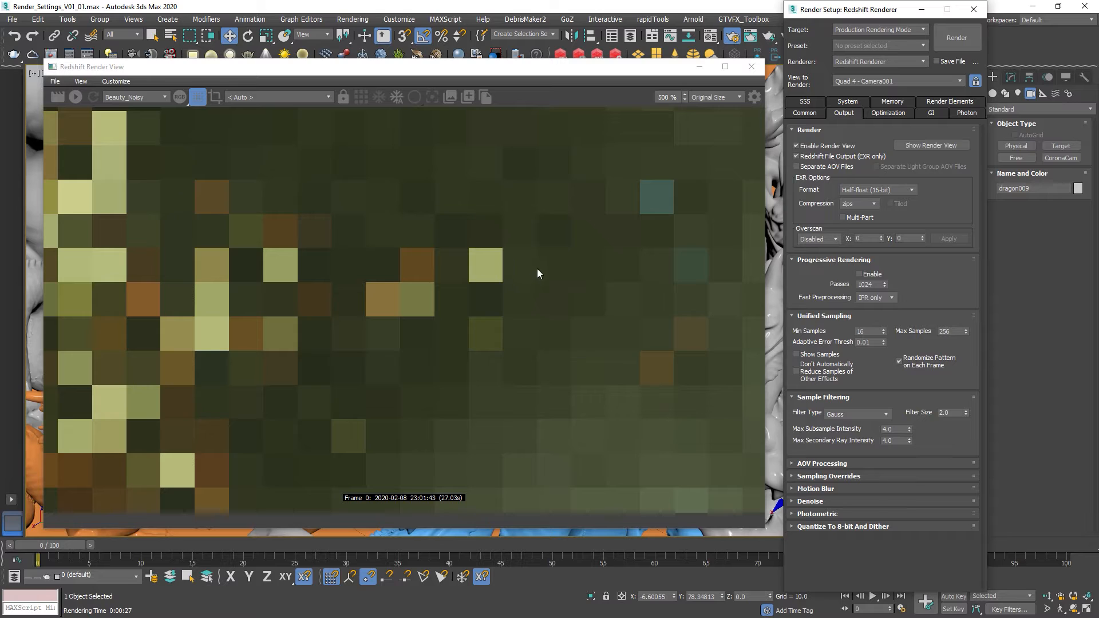
left_click(868, 342)
scroll(447, 262, "down", 4)
right_click(460, 265)
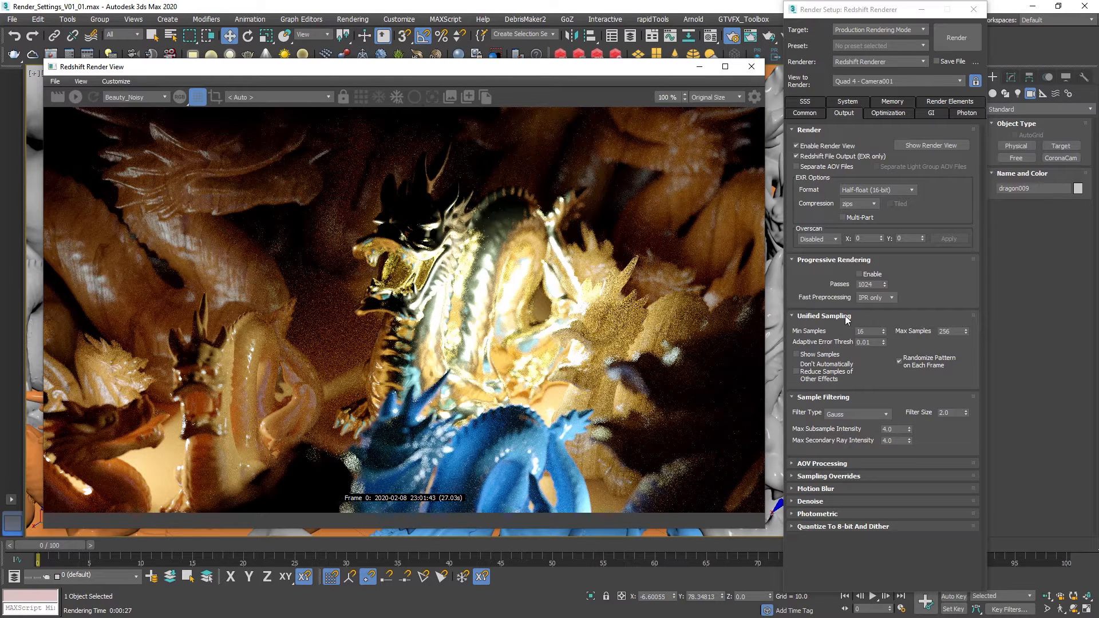
- Store a snapshot of the current render, render the frame with the new sampling values, and move the render view and progress dialog
left_click(873, 334)
left_click_drag(873, 332, 835, 332)
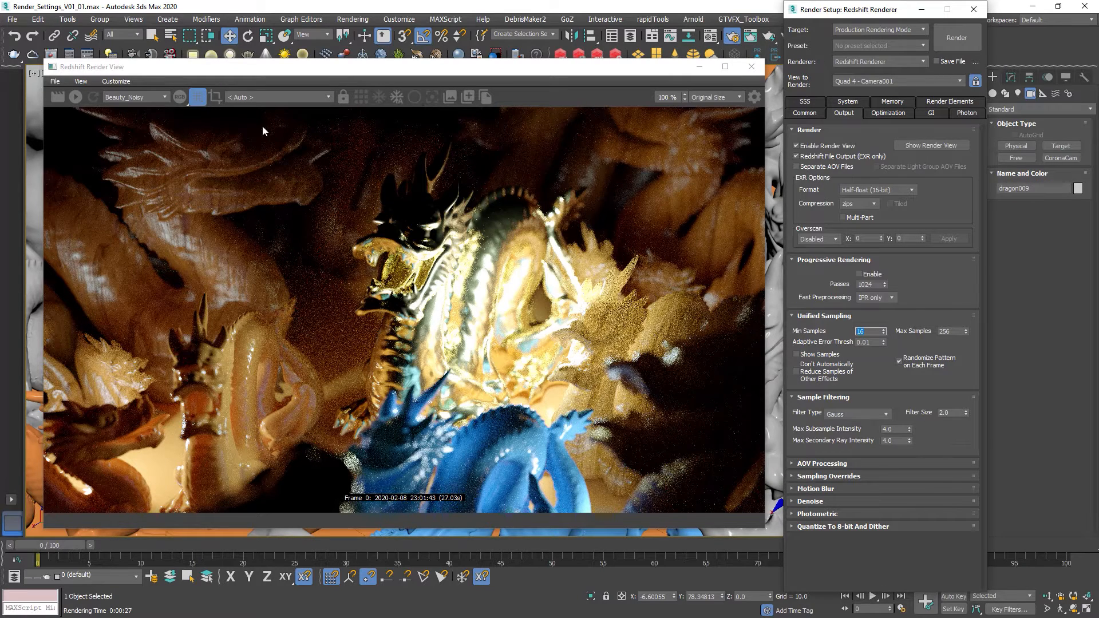
left_click(468, 97)
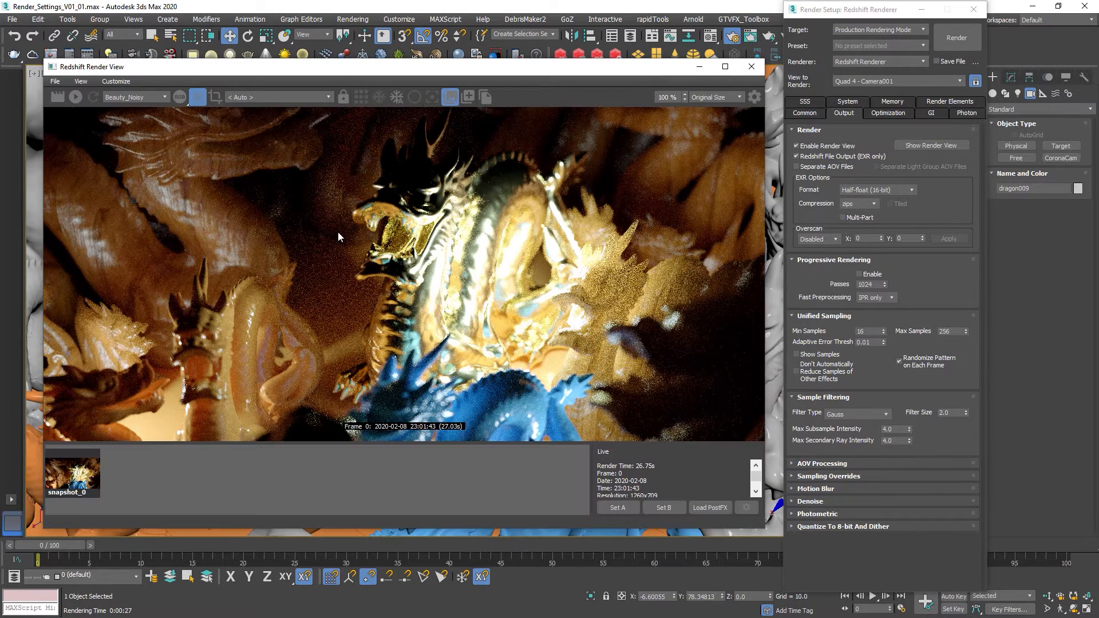
left_click(56, 97)
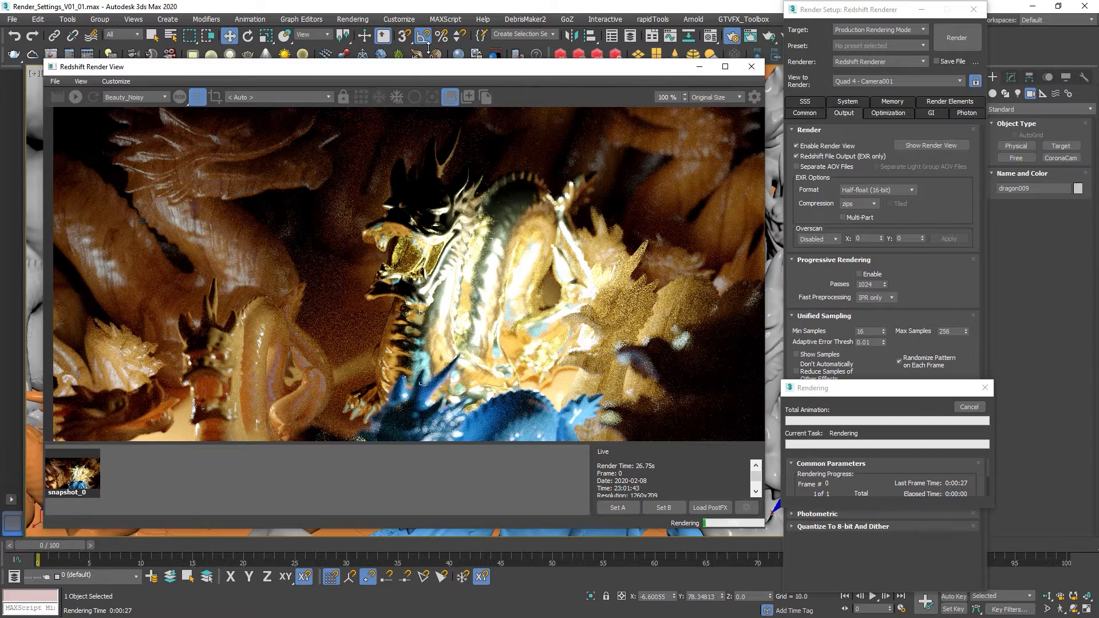
left_click_drag(428, 48, 432, 26)
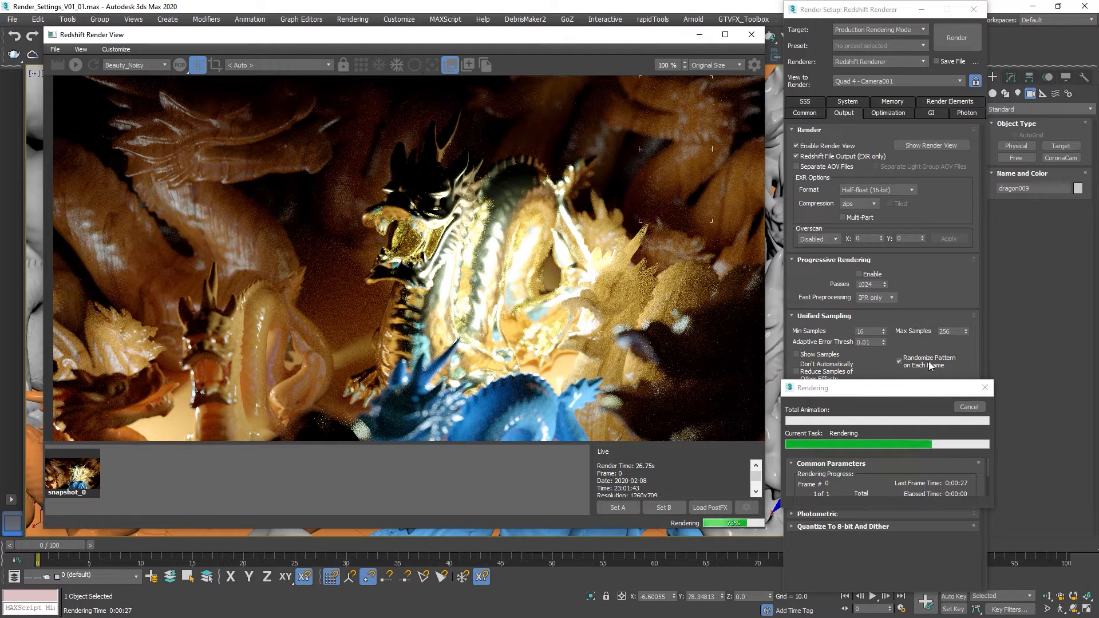
left_click_drag(905, 394, 614, 293)
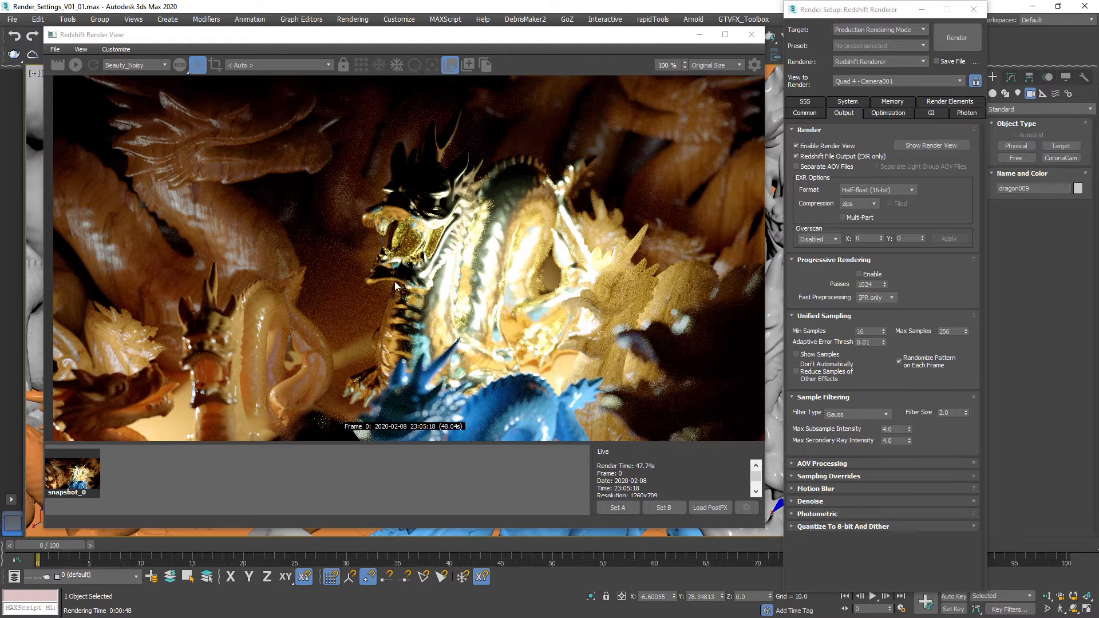
- Compare the noise in snapshot_0 and the live render around the golden dragon's head by switching between them
left_click_drag(376, 250, 381, 249)
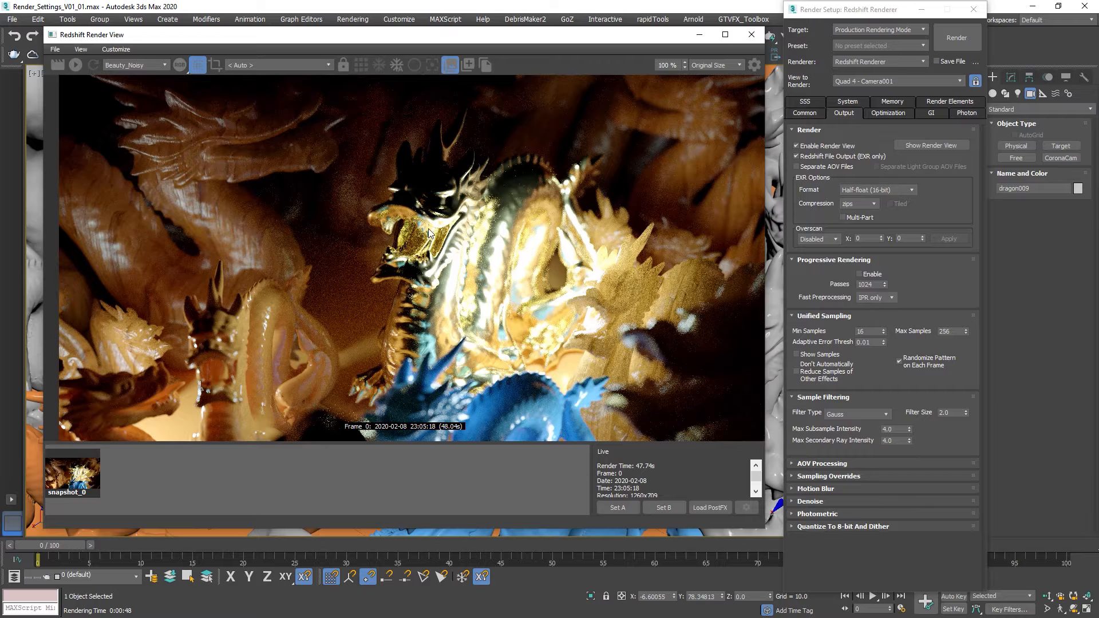
left_click_drag(460, 257, 455, 260)
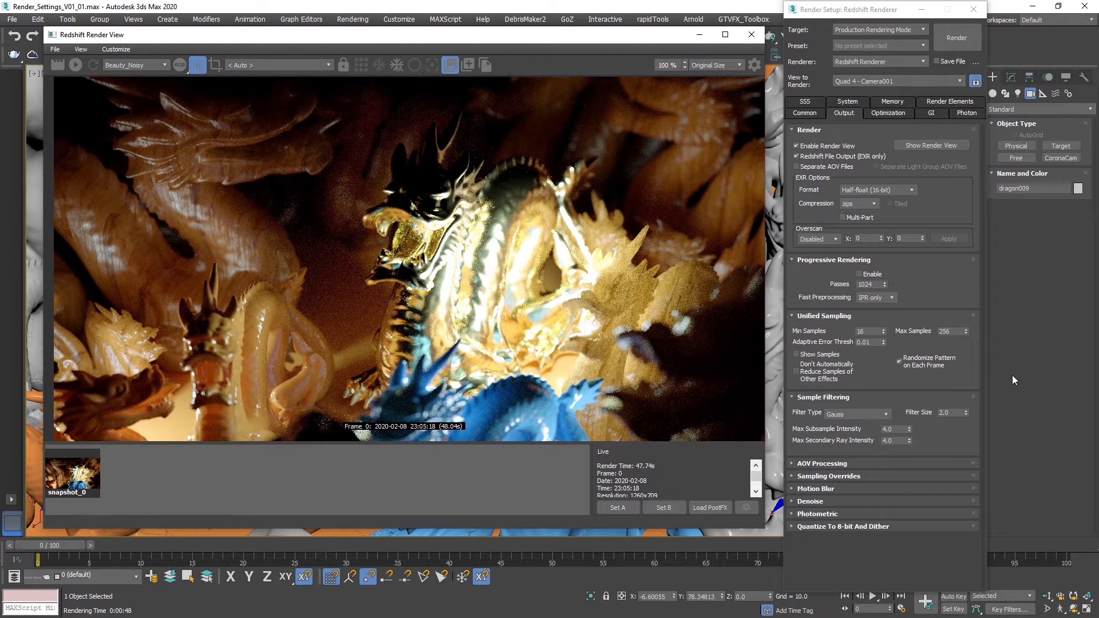
left_click(956, 387)
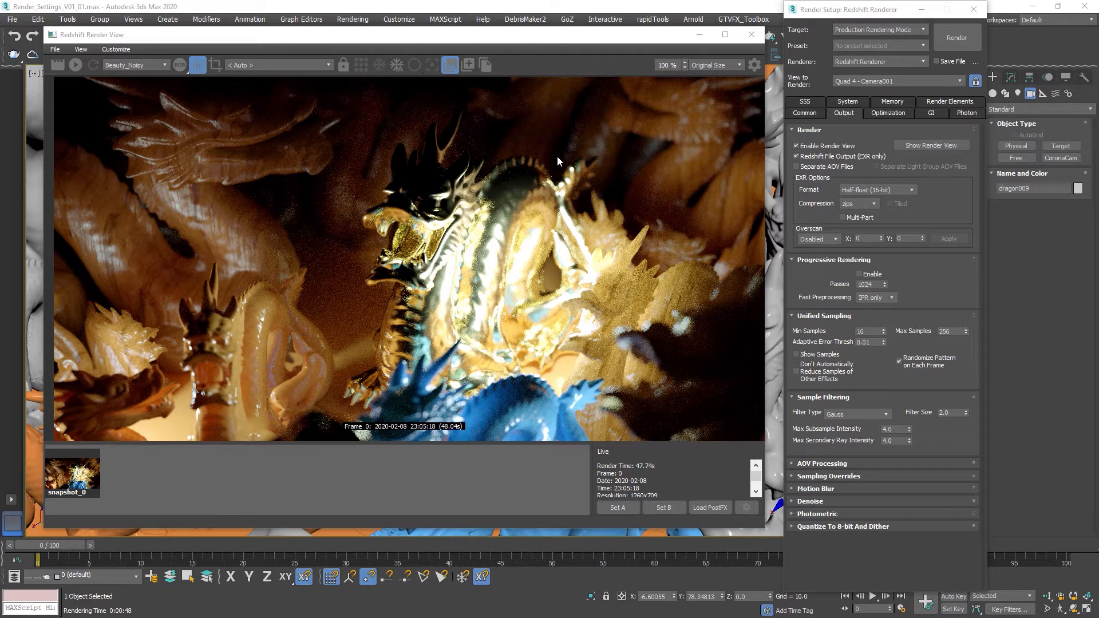
left_click(438, 273)
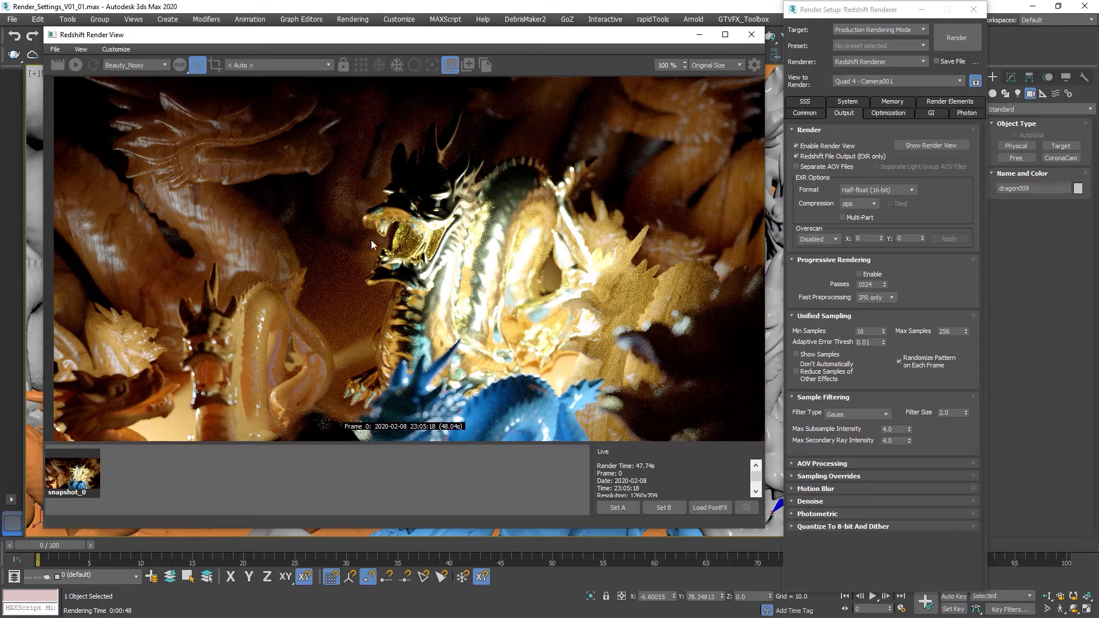
left_click(84, 480)
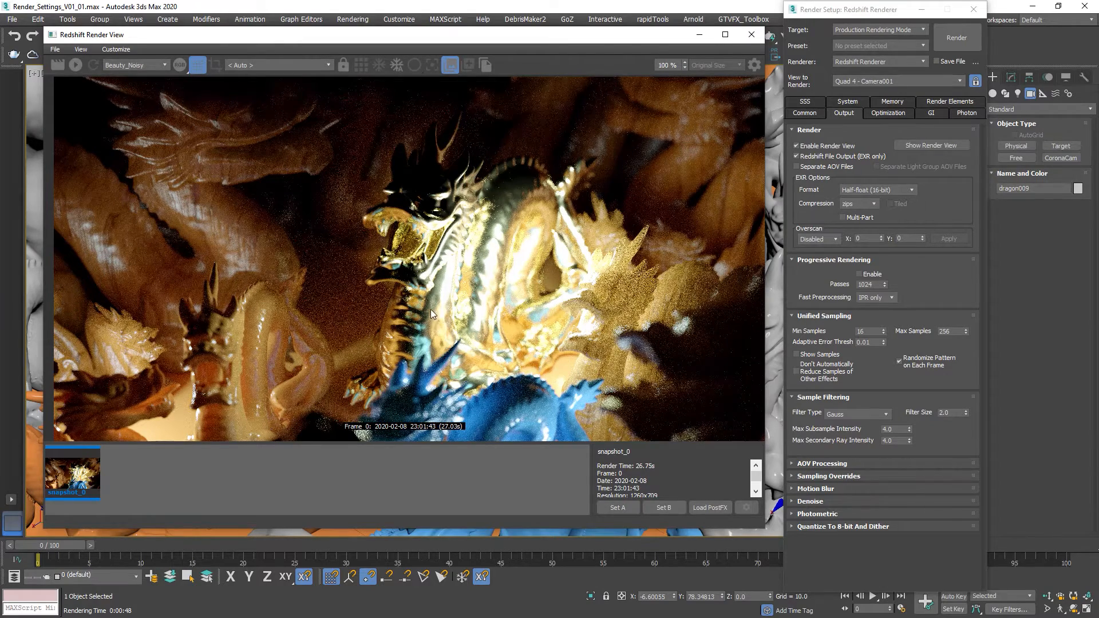
scroll(435, 311, "up", 3)
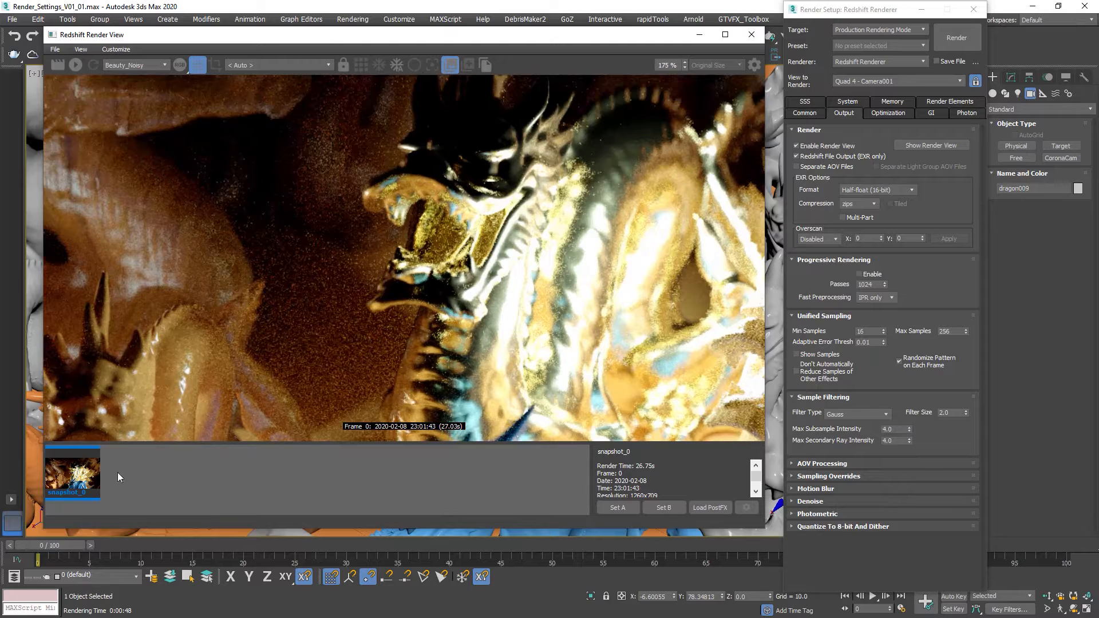
left_click(83, 479)
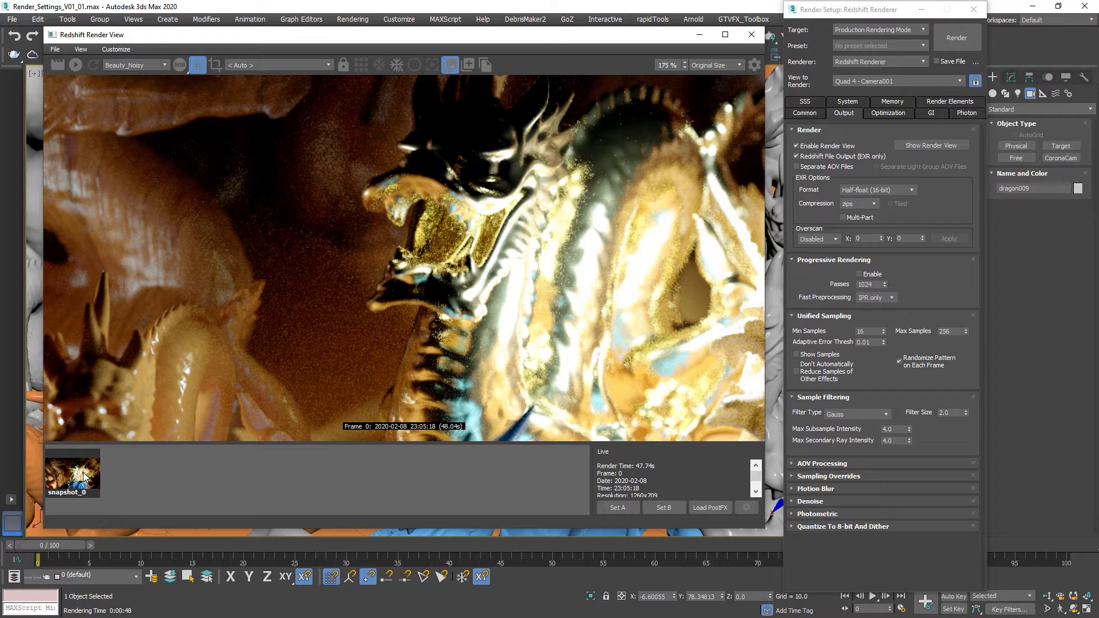
left_click(84, 476)
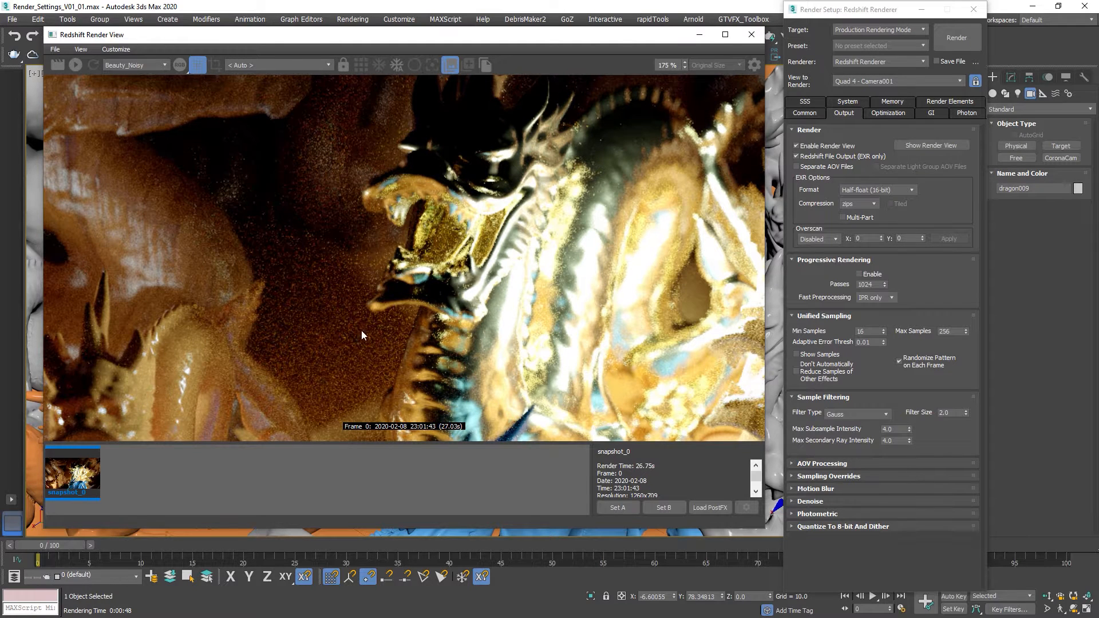
scroll(431, 254, "up", 3)
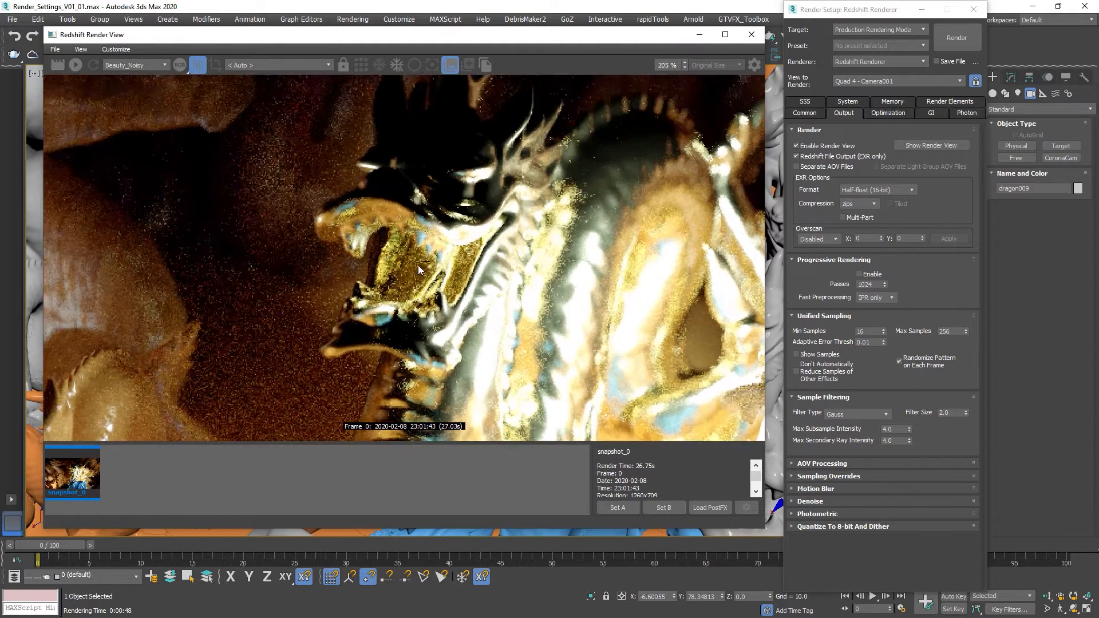
left_click(163, 480)
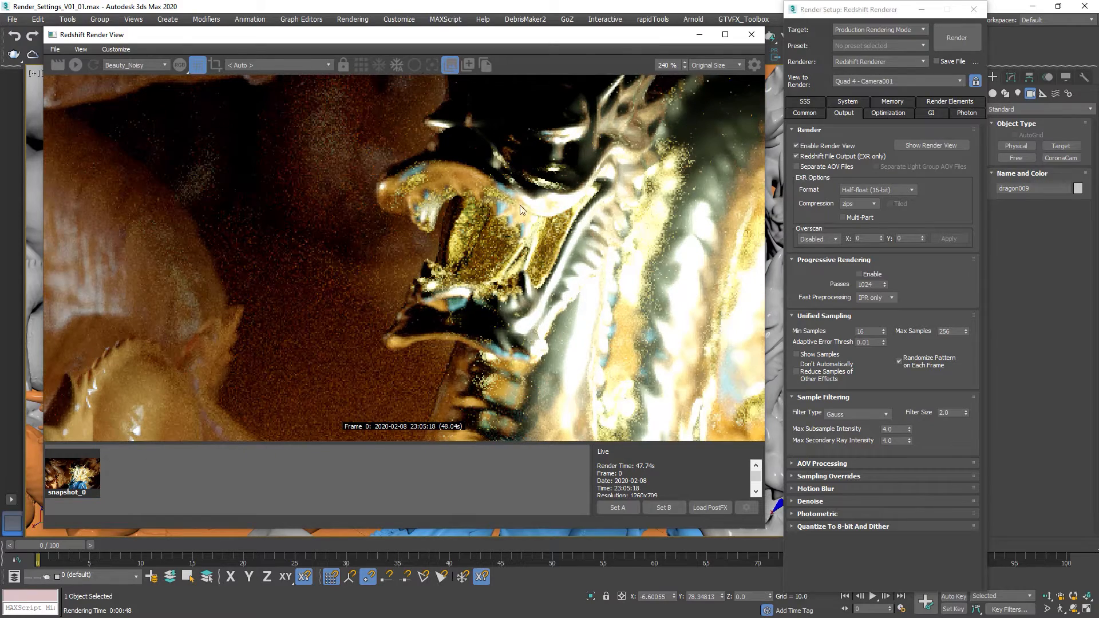
left_click(87, 465)
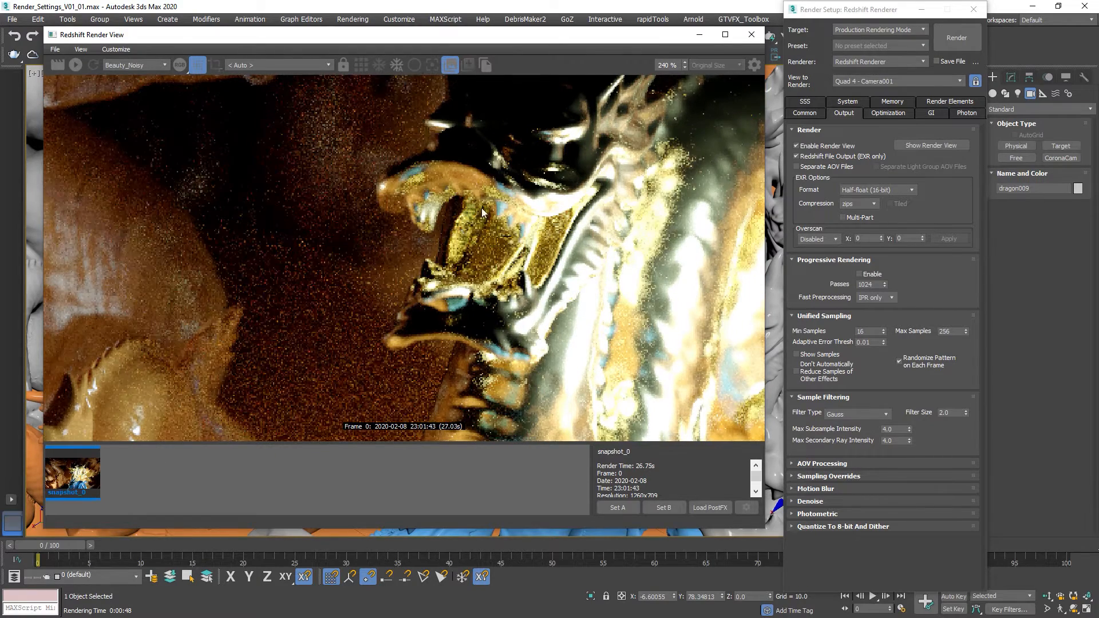
left_click(163, 483)
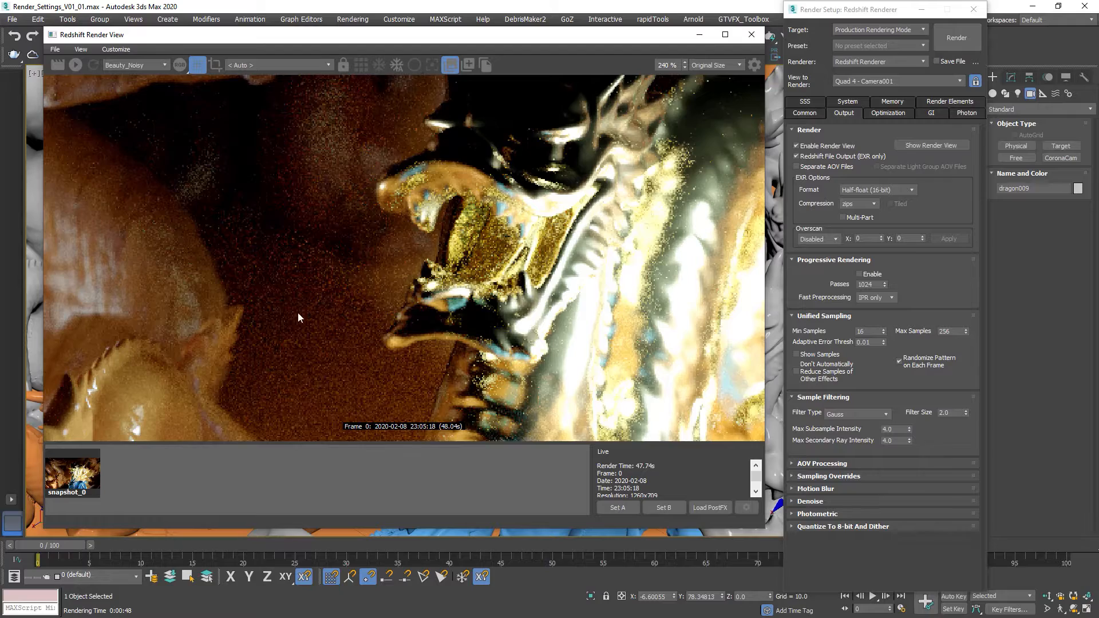
middle_click_drag(297, 313, 308, 309)
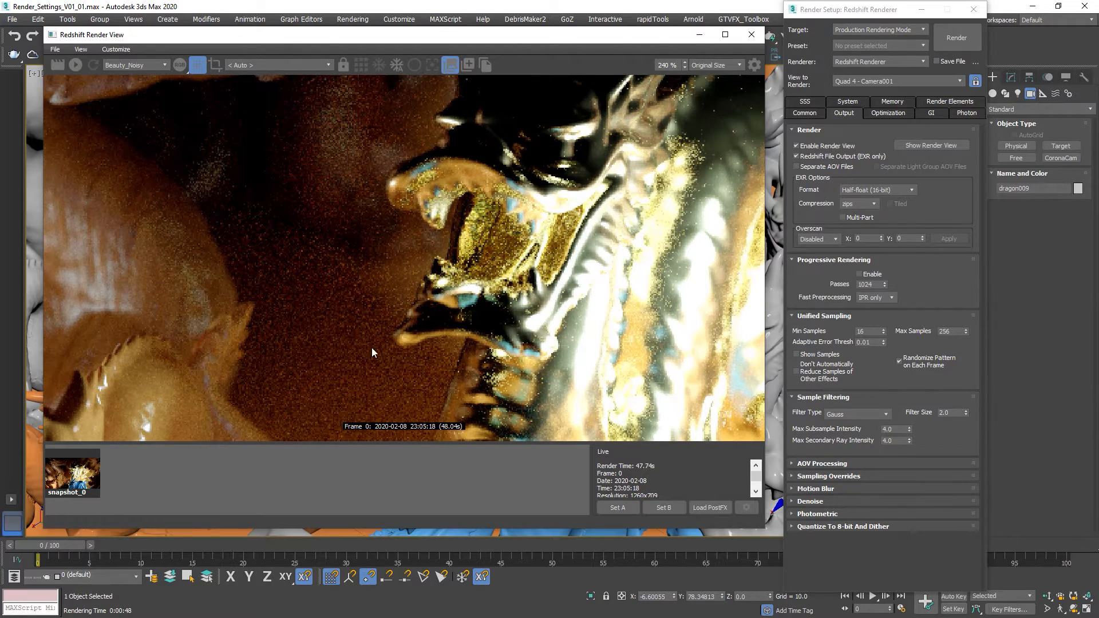
- Compare snapshot_0 with the live render on the grainy gold dragon behind the main one
scroll(381, 327, "down", 3)
middle_click_drag(424, 335, 86, 223)
middle_click_drag(563, 289, 445, 216)
scroll(445, 216, "up", 5)
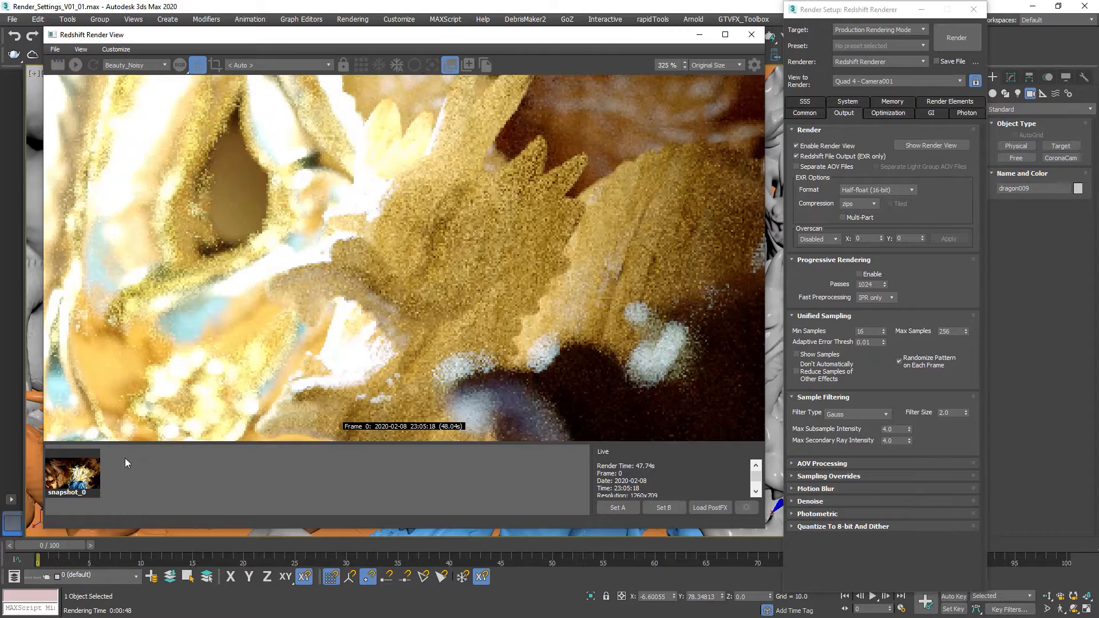
left_click(77, 477)
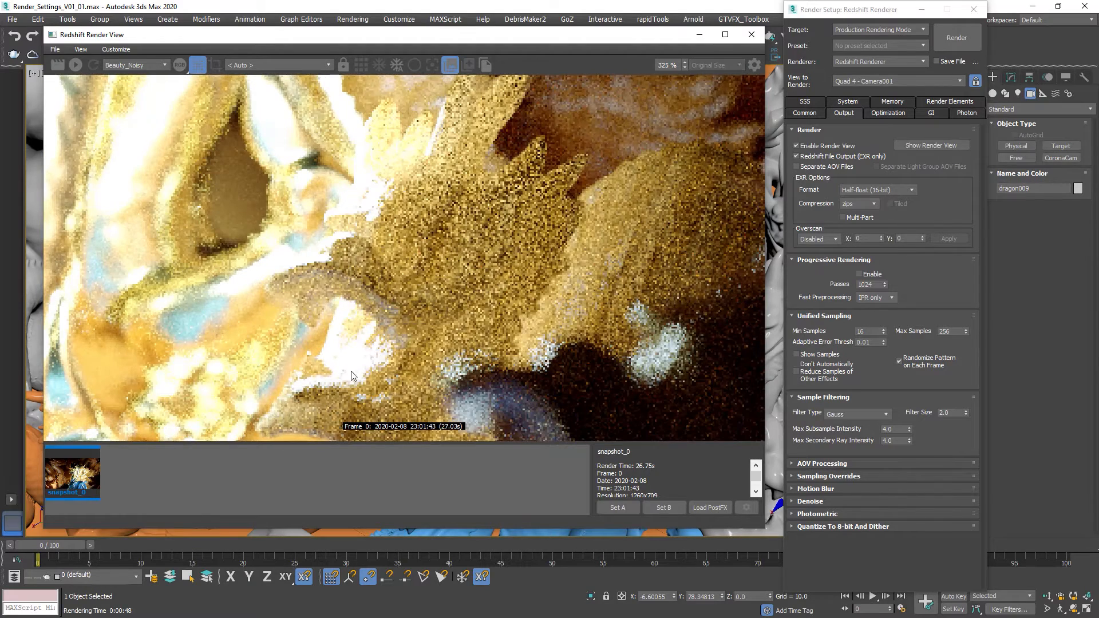
left_click(163, 474)
scroll(470, 237, "down", 5)
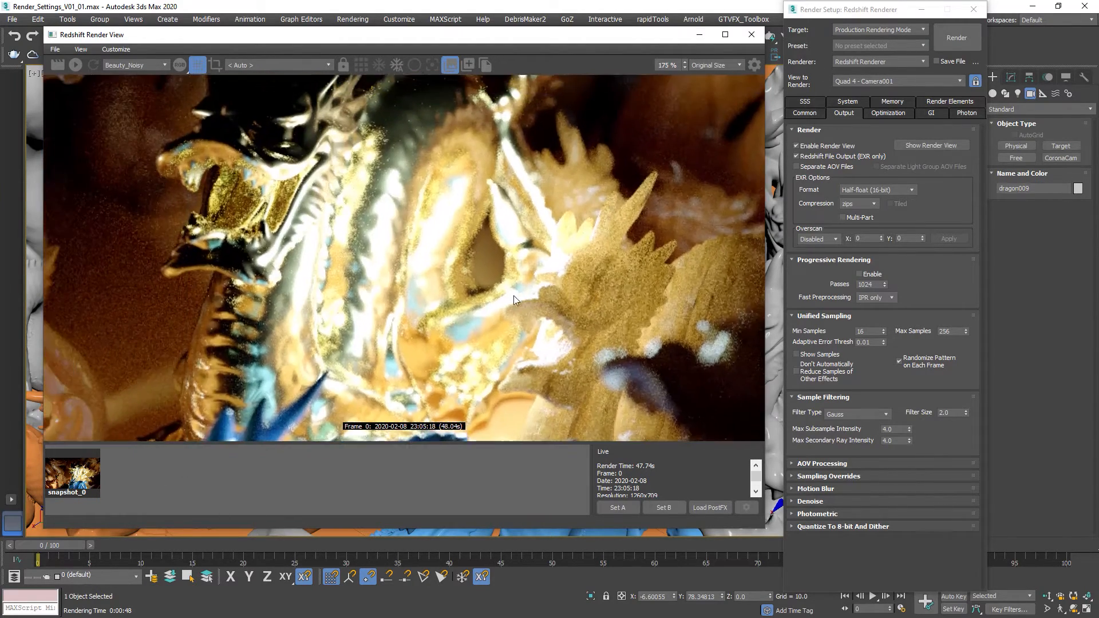
scroll(333, 195, "down", 3)
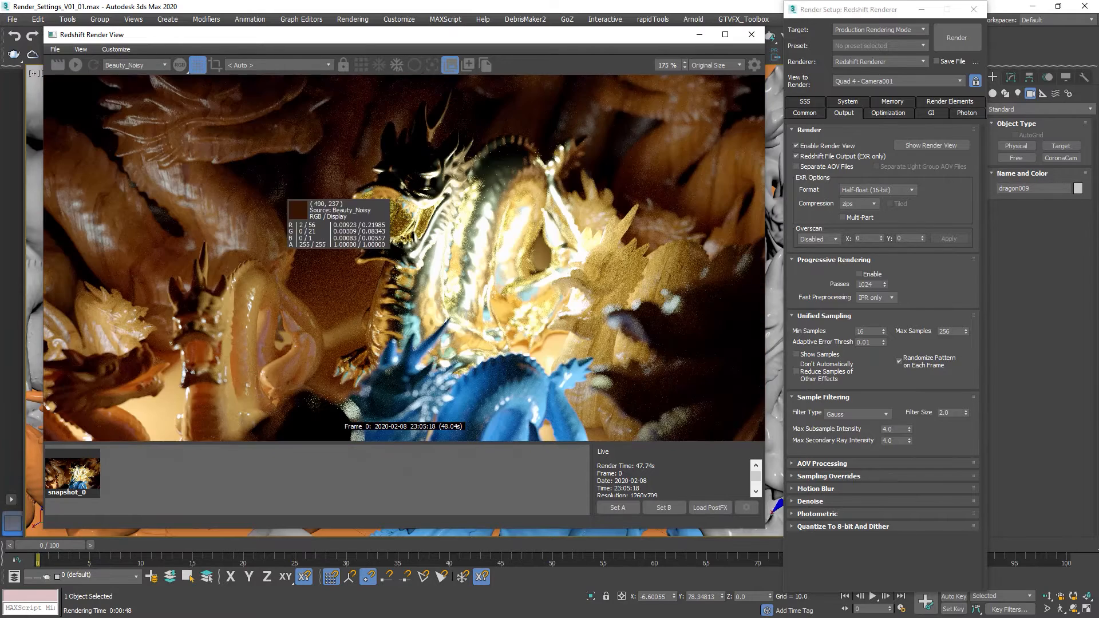
- Display the GI pass in the render view
left_click(129, 66)
left_click(120, 77)
left_click(119, 68)
left_click(137, 101)
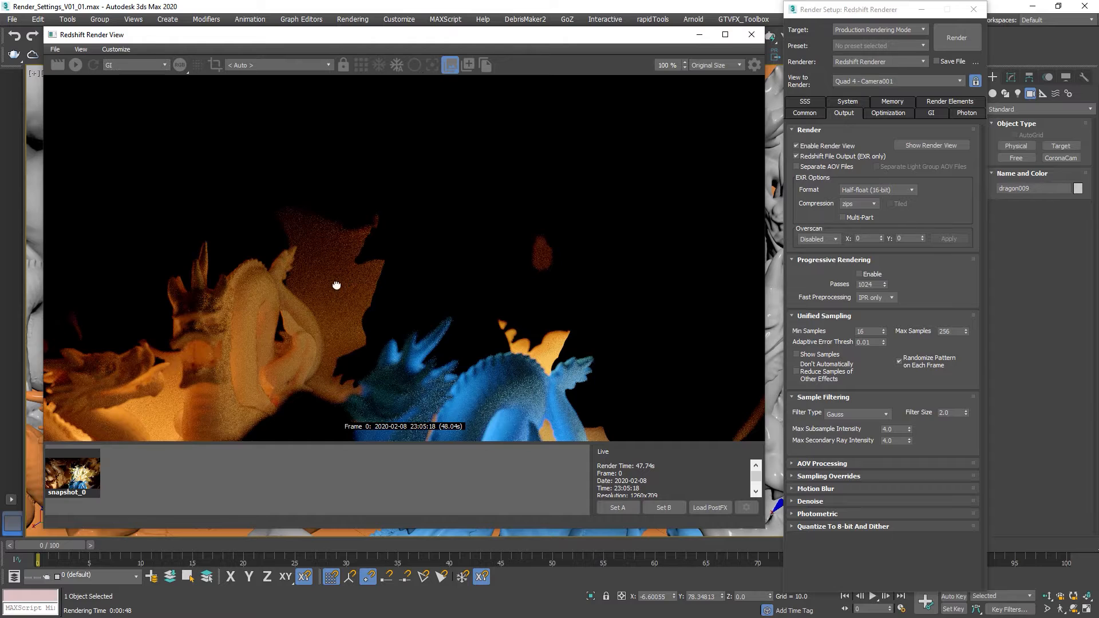
- Draw a render region around the grainy orange background patch in the GI pass, redrawing it slightly larger
scroll(345, 241, "up", 5)
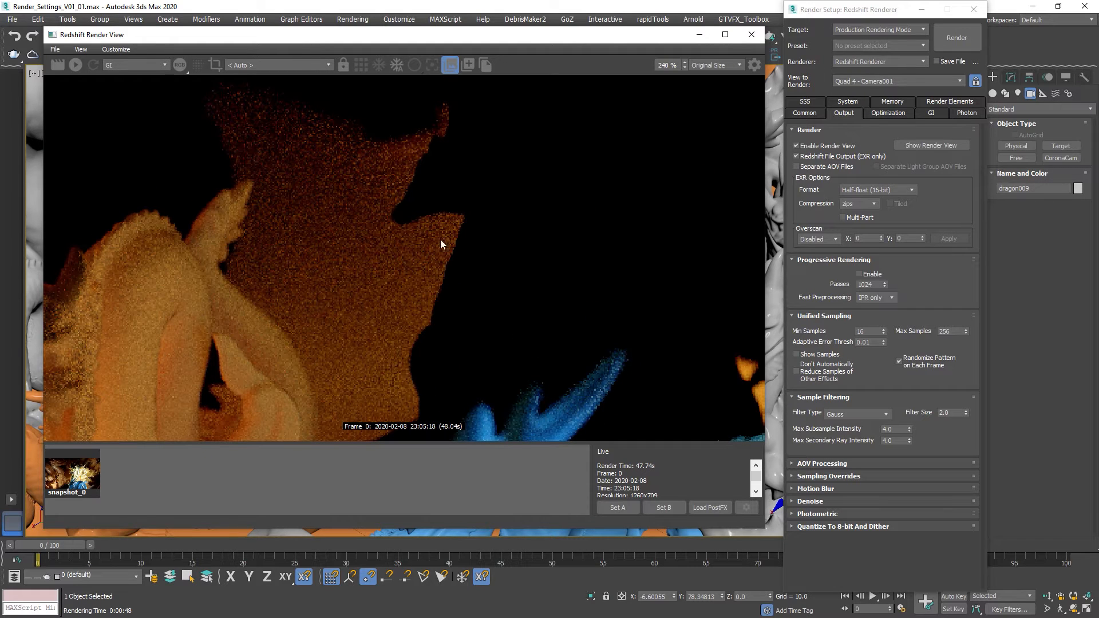
scroll(379, 230, "down", 2)
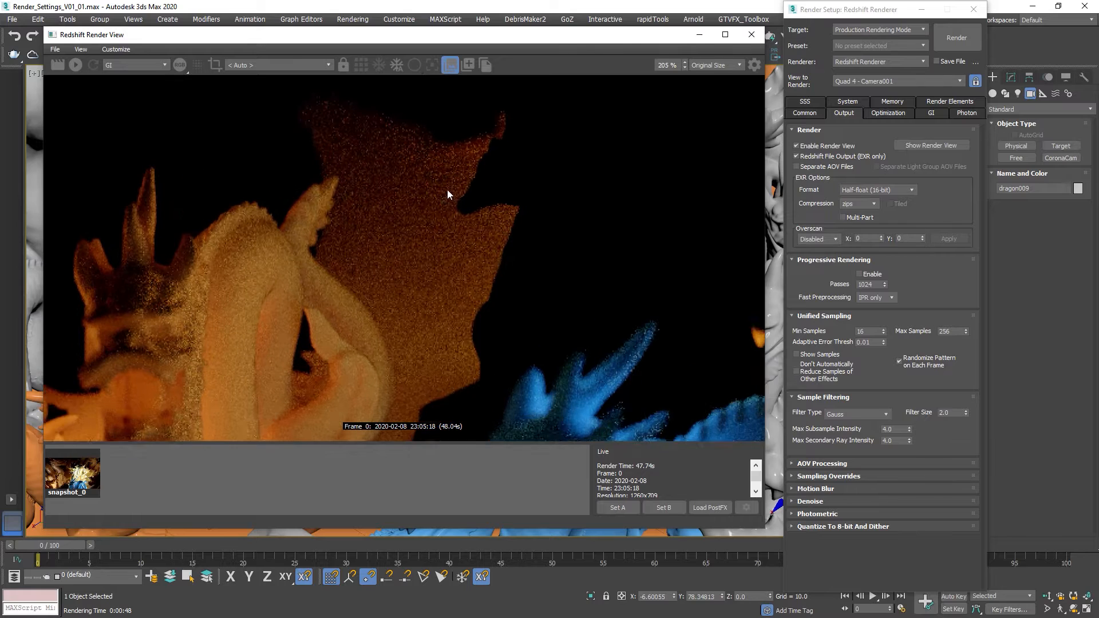
scroll(412, 187, "up", 1)
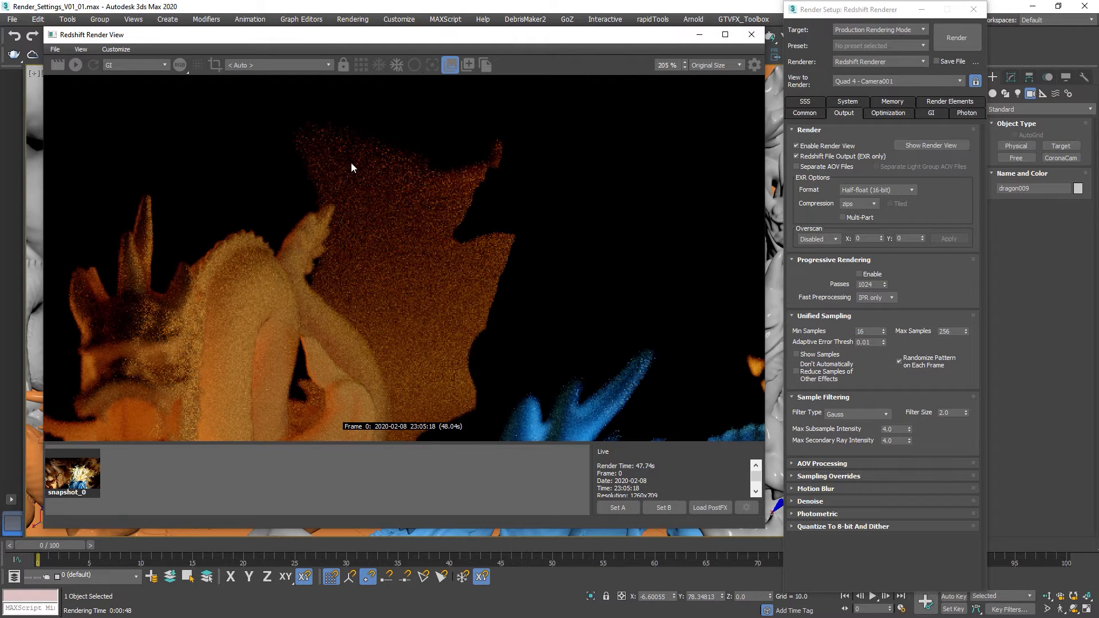
left_click_drag(280, 110, 543, 379, "ctrl")
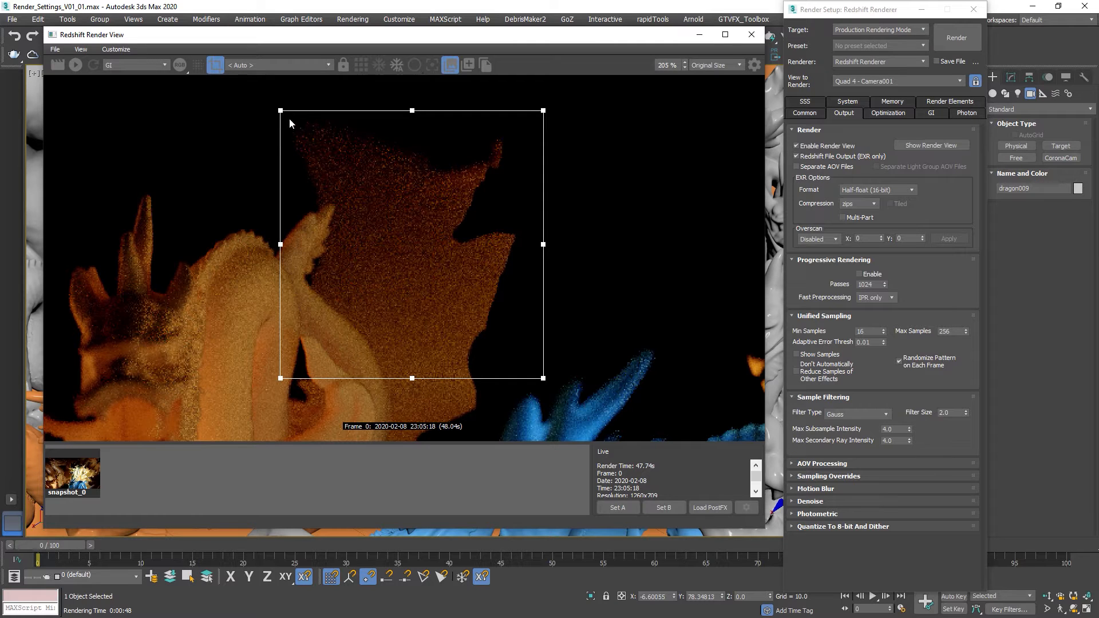
left_click_drag(277, 103, 561, 391, "ctrl")
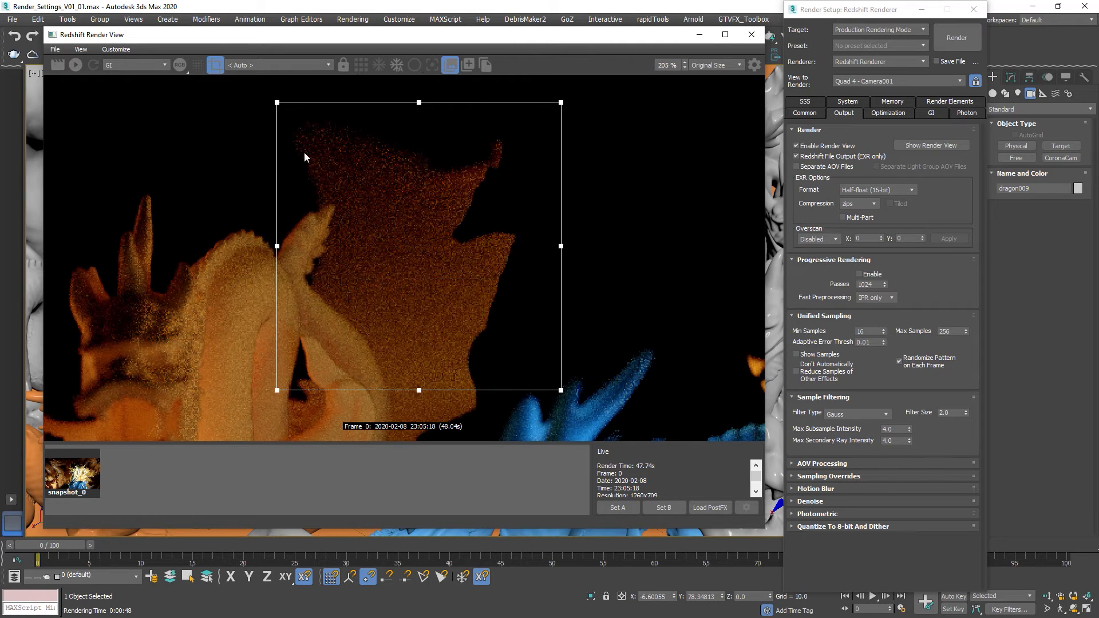
- Set the Brute Force GI Num Rays to 32 and re-render a narrower region over the grainy orange patch
middle_click_drag(479, 181, 402, 198)
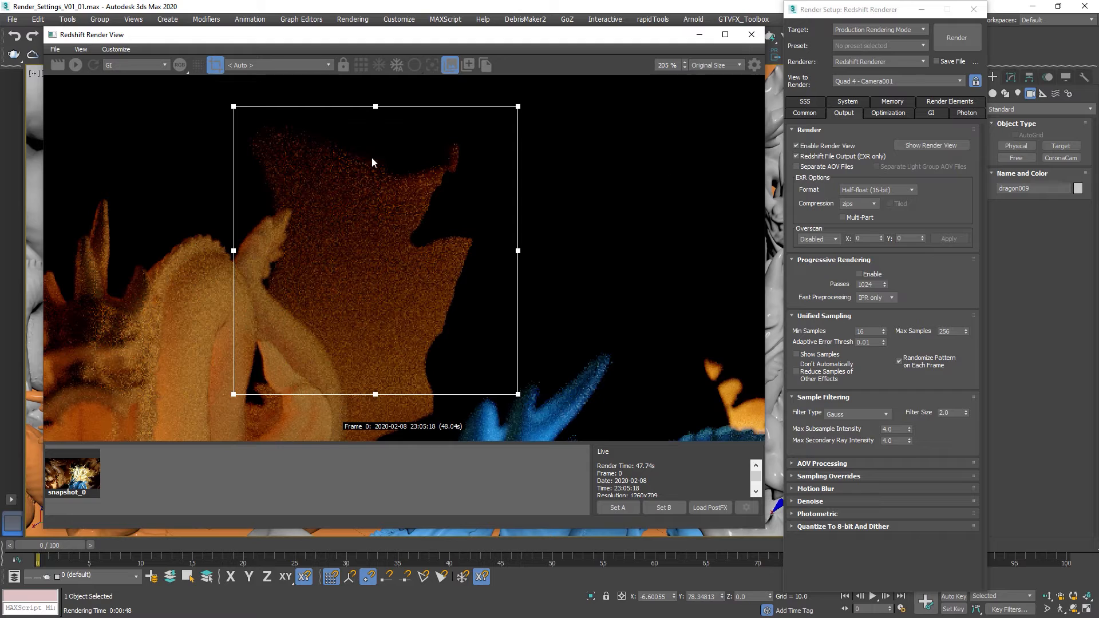
left_click(932, 113)
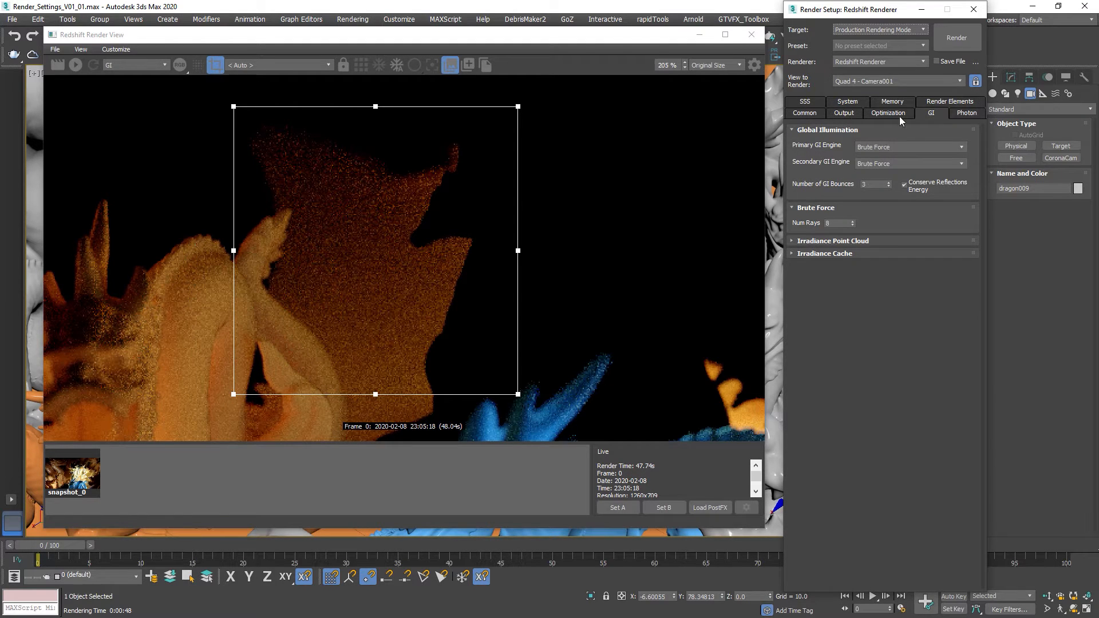
double_click(840, 224)
type("8")
type("2")
key("Return")
left_click_drag(204, 107, 391, 347)
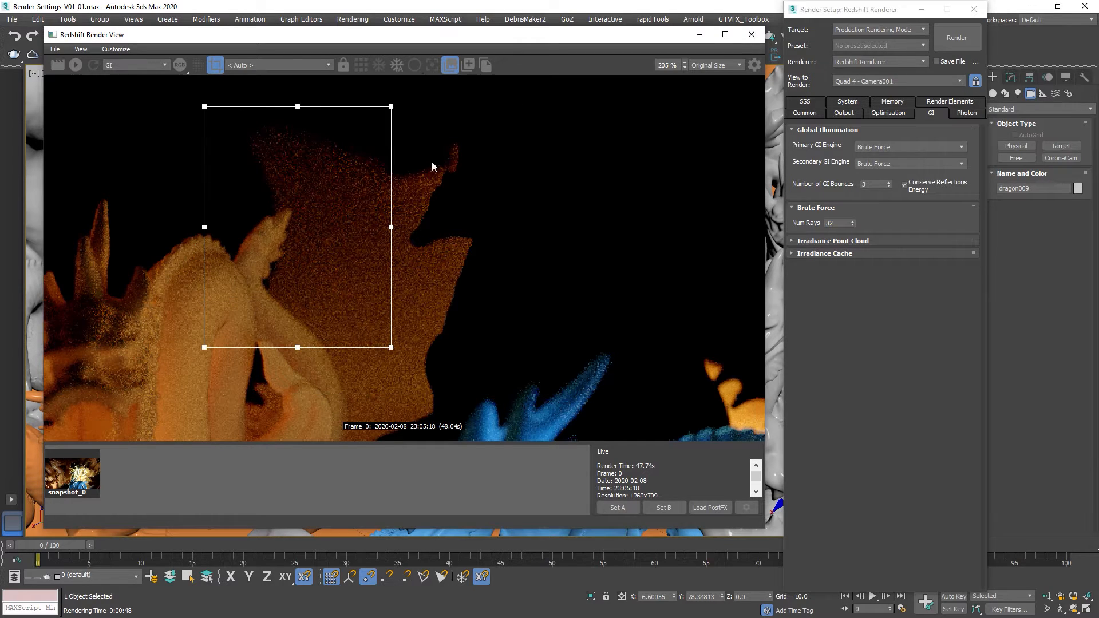
left_click(57, 65)
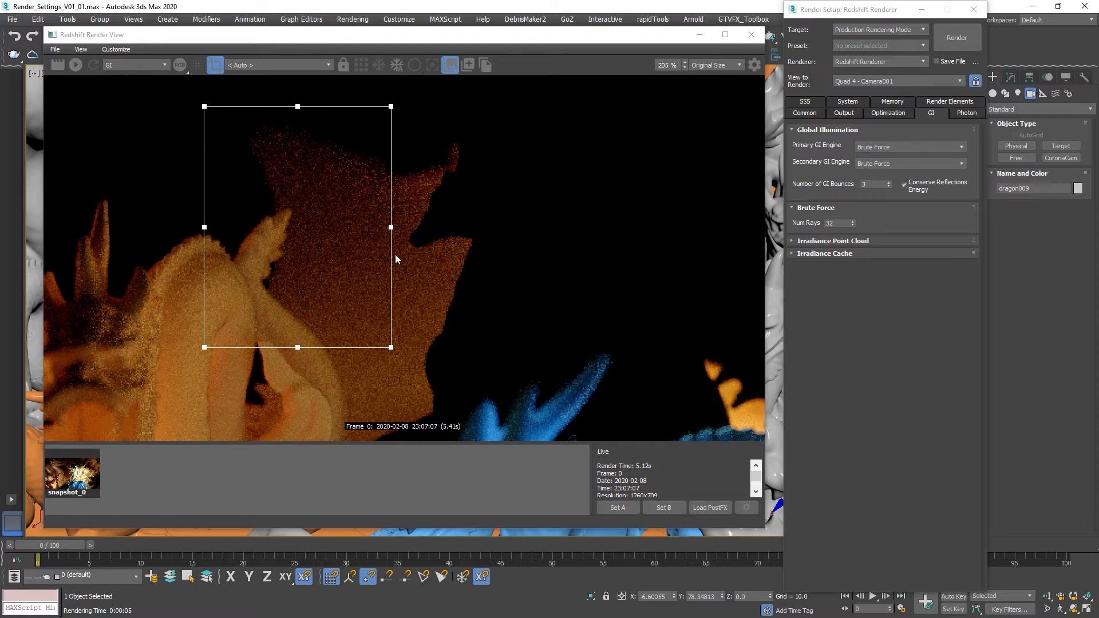
- Compare the Brute Force Num Rays value with the Max Samples value of Unified Sampling
left_click(836, 223)
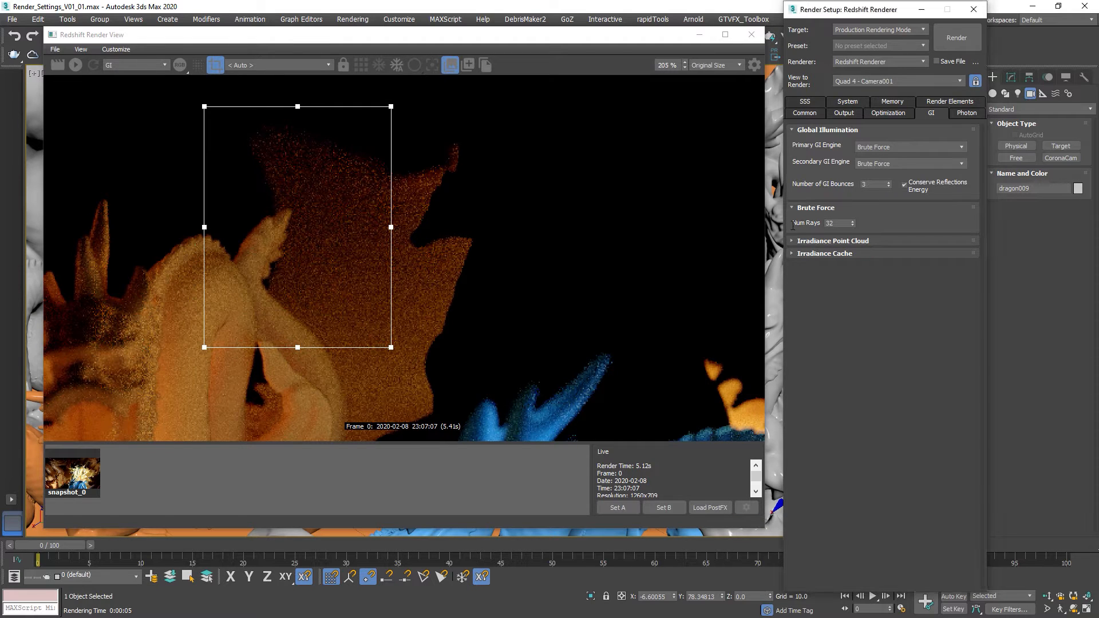
double_click(843, 223)
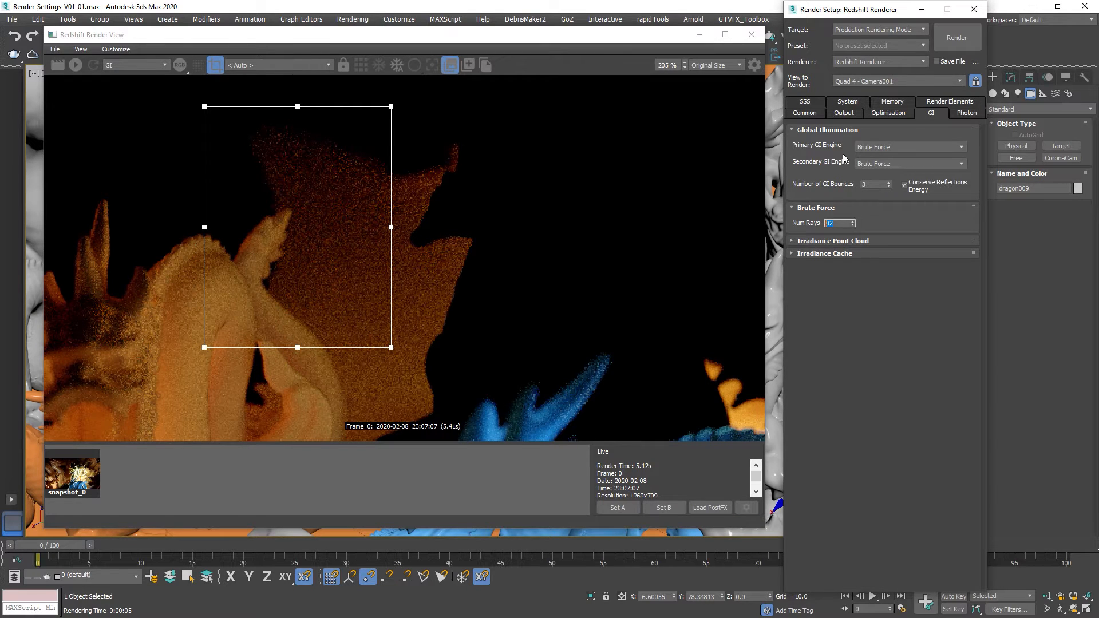
left_click(848, 114)
double_click(959, 331)
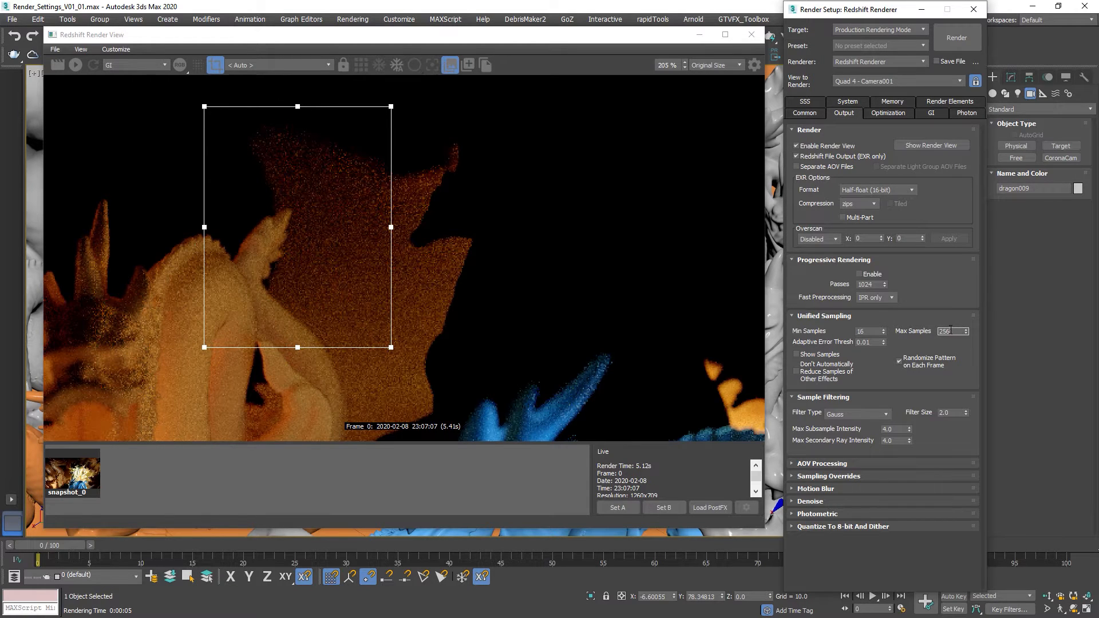
left_click(932, 113)
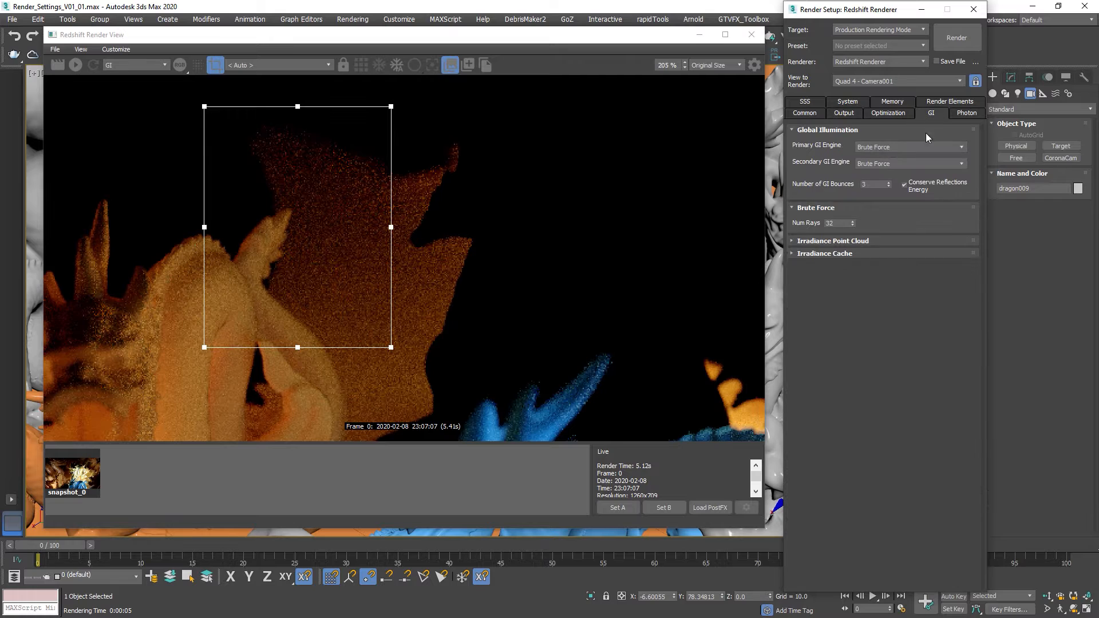
double_click(833, 224)
left_click(844, 113)
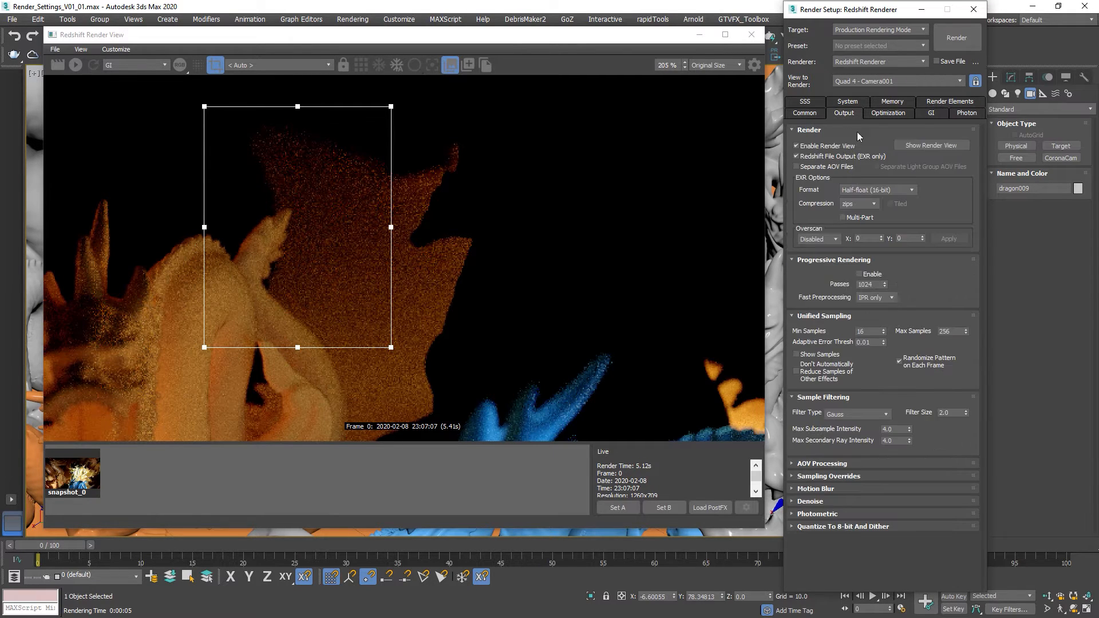
double_click(948, 332)
left_click(926, 112)
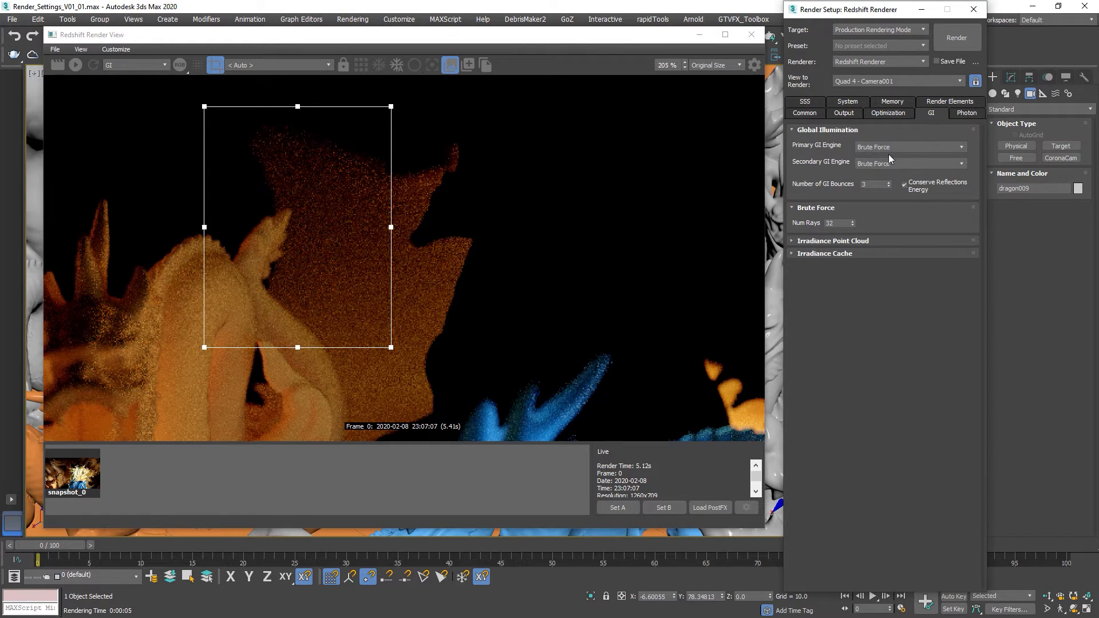
- Set the Brute Force GI Num Rays to 256 and re-render the region
left_click_drag(837, 223, 799, 227)
type("256")
key("Return")
left_click(62, 69)
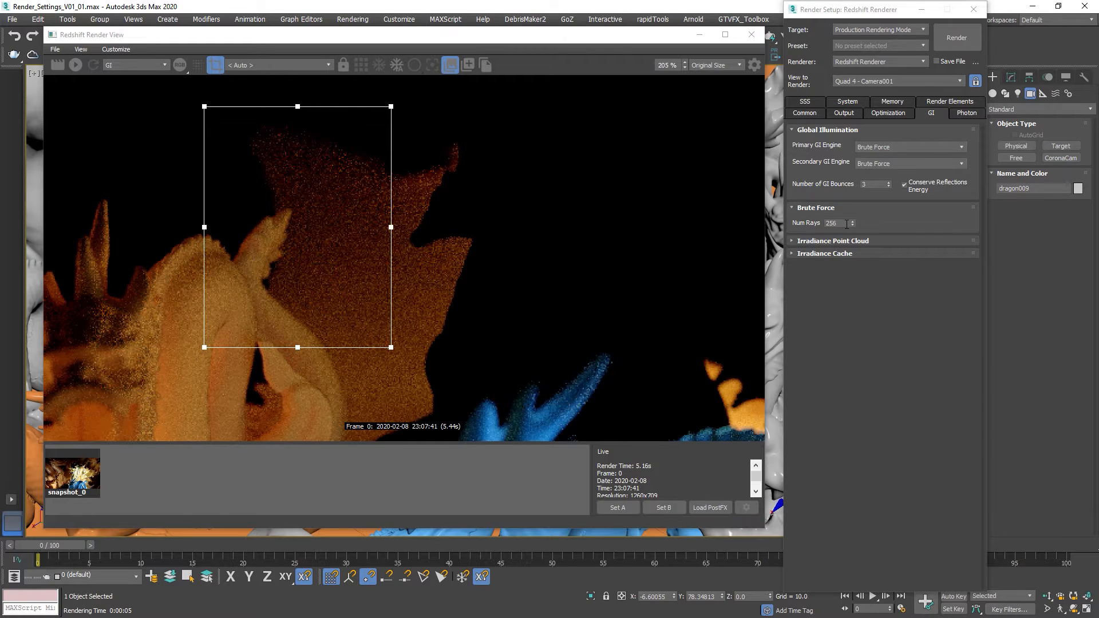
- Recheck the Unified Sampling Max Samples, then raise the Brute Force GI Num Rays to 512 and render the region again
left_click(845, 113)
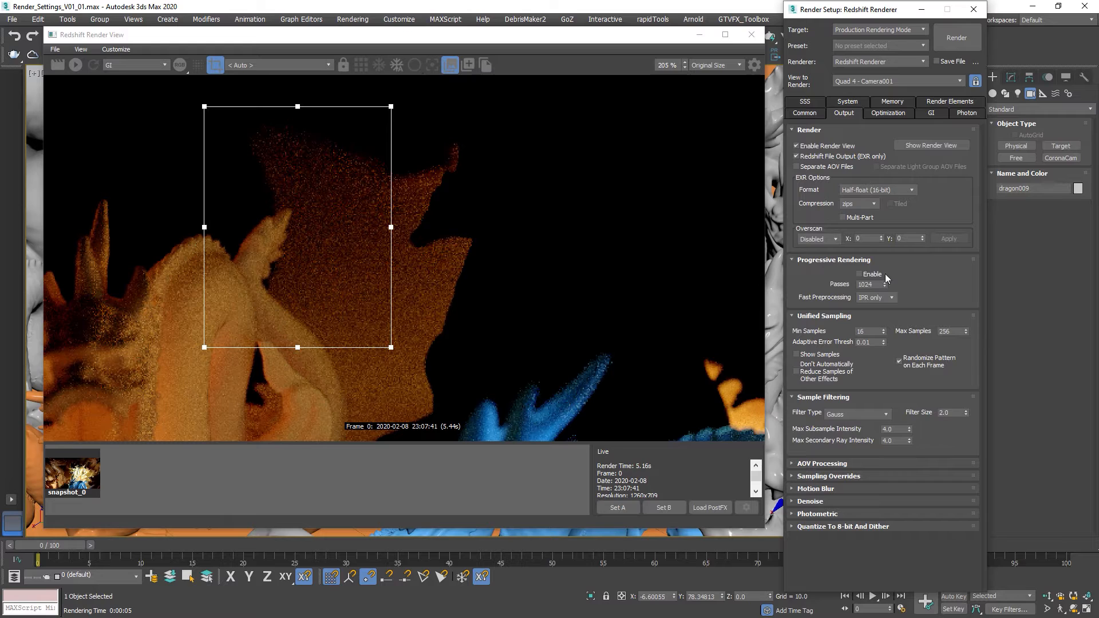
left_click_drag(954, 332, 942, 333)
left_click(931, 114)
double_click(833, 222)
type("512")
key("Return")
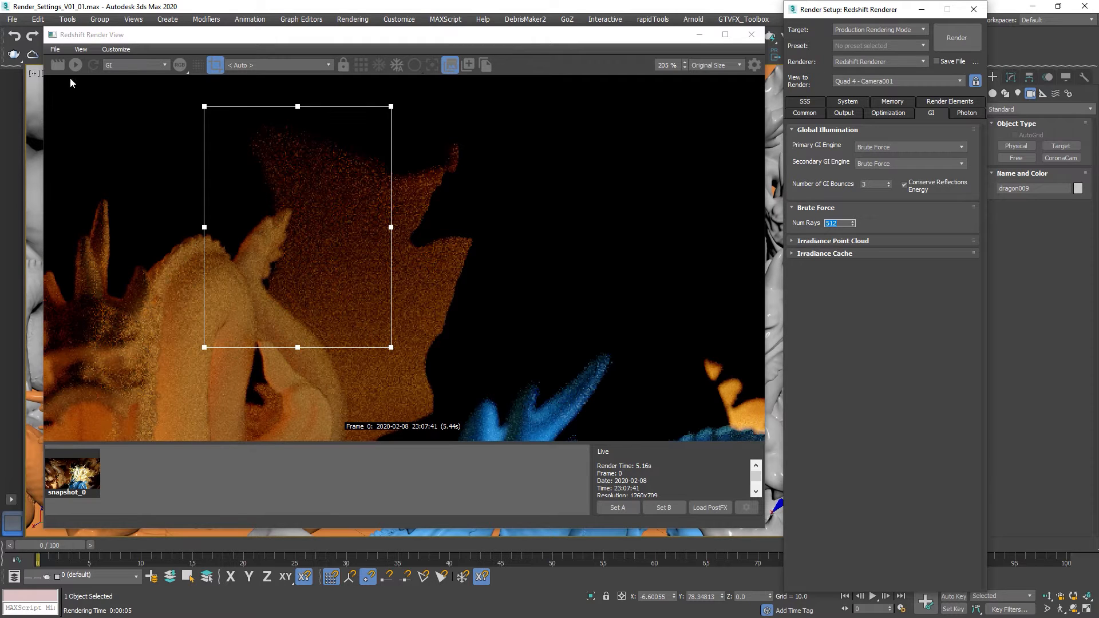
left_click(57, 65)
- Set the Brute Force GI Num Rays to 1024 and re-render the orange patch region
left_click(844, 113)
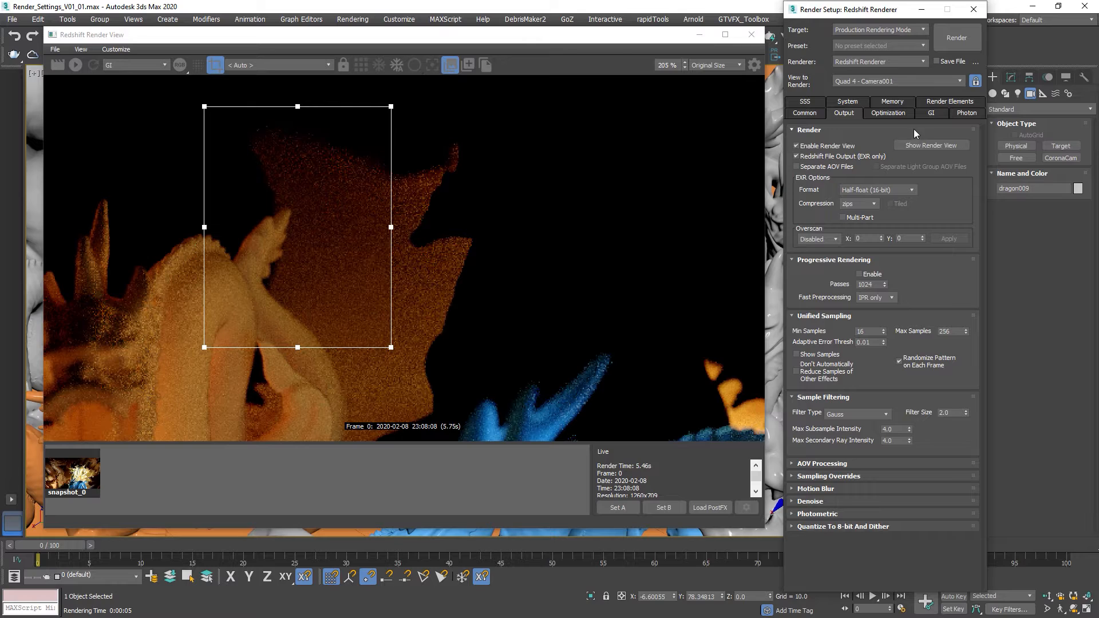
left_click(933, 113)
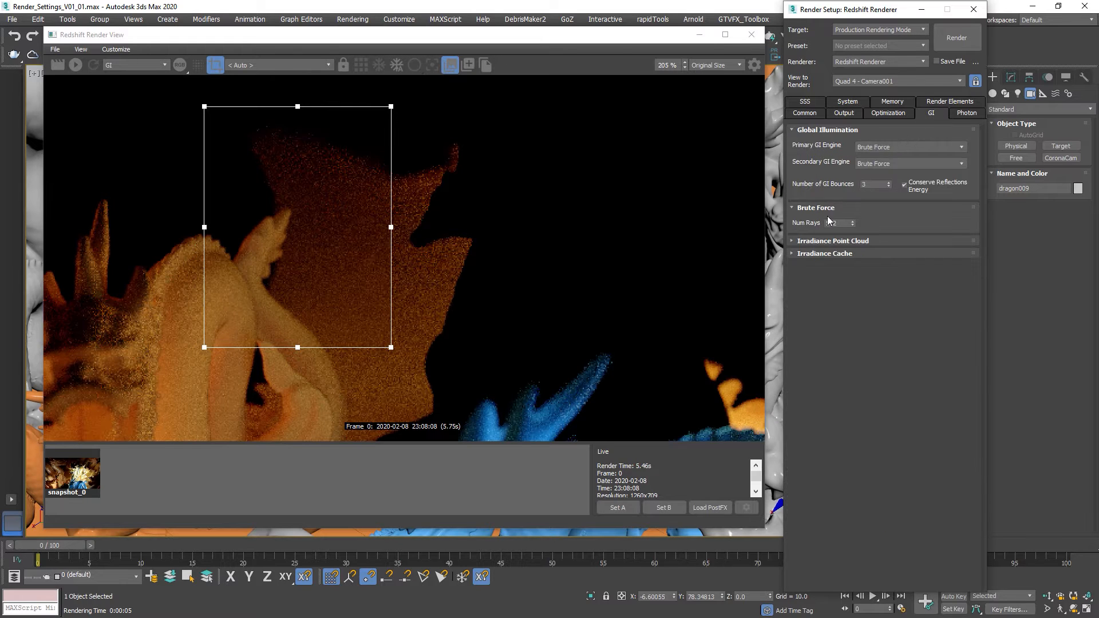
double_click(832, 223)
type("1024")
key("Return")
left_click(57, 65)
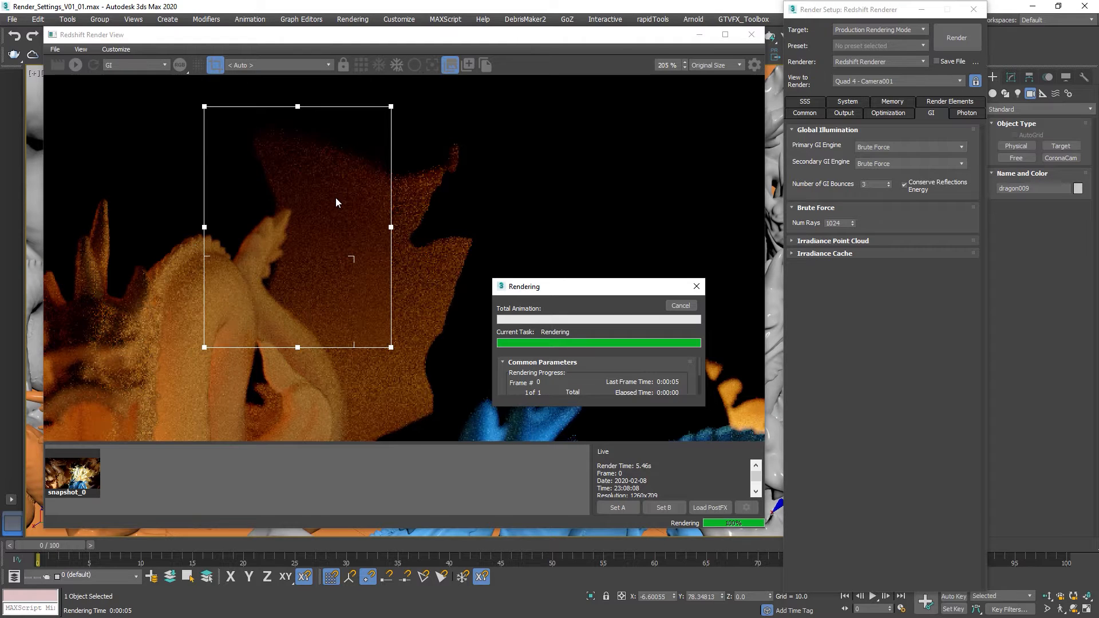
- Examine the GI pass noise inside the re-rendered region against the surrounding orange and blue dragons
middle_click_drag(337, 201, 343, 209)
scroll(343, 208, "down", 1)
scroll(348, 197, "up", 3)
scroll(317, 200, "down", 5)
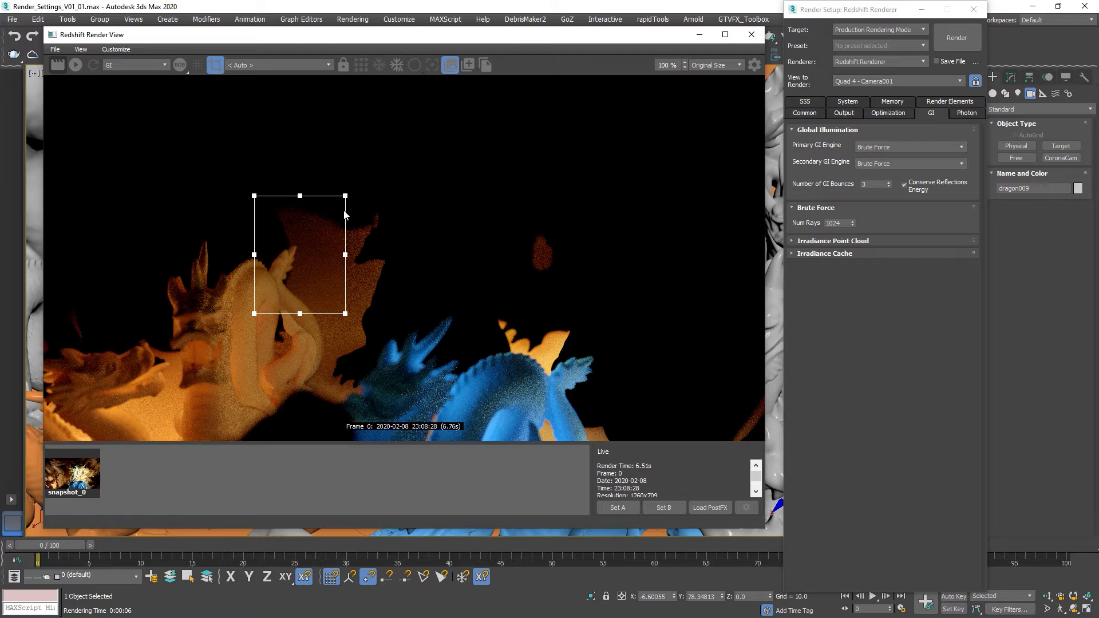
middle_click_drag(349, 264, 369, 169)
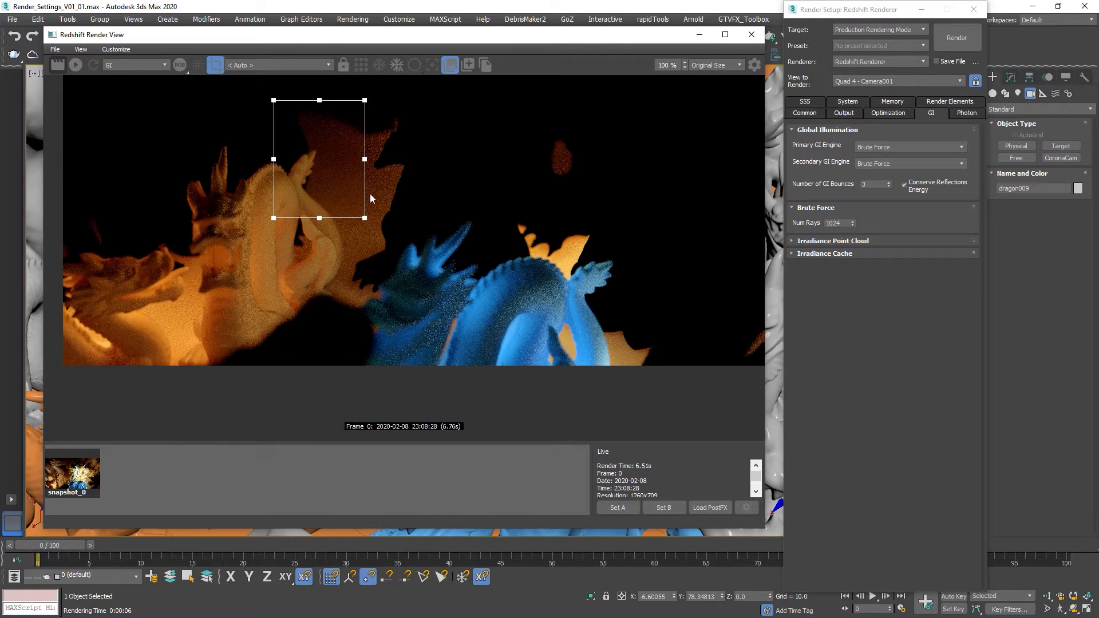
scroll(427, 277, "up", 3)
right_click(428, 277)
scroll(430, 281, "down", 3)
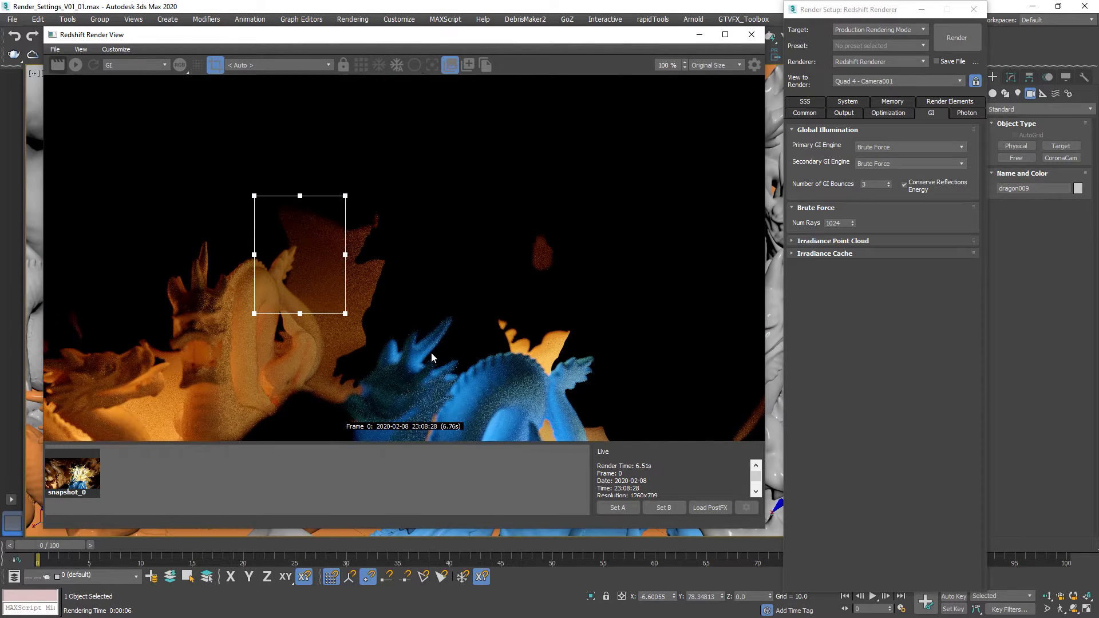
- Draw a render region over the blue dragon's head and neck in the GI pass and render it
middle_click_drag(435, 381, 434, 346)
left_click_drag(374, 313, 482, 405)
middle_click_drag(418, 364, 420, 317)
scroll(423, 321, "up", 3)
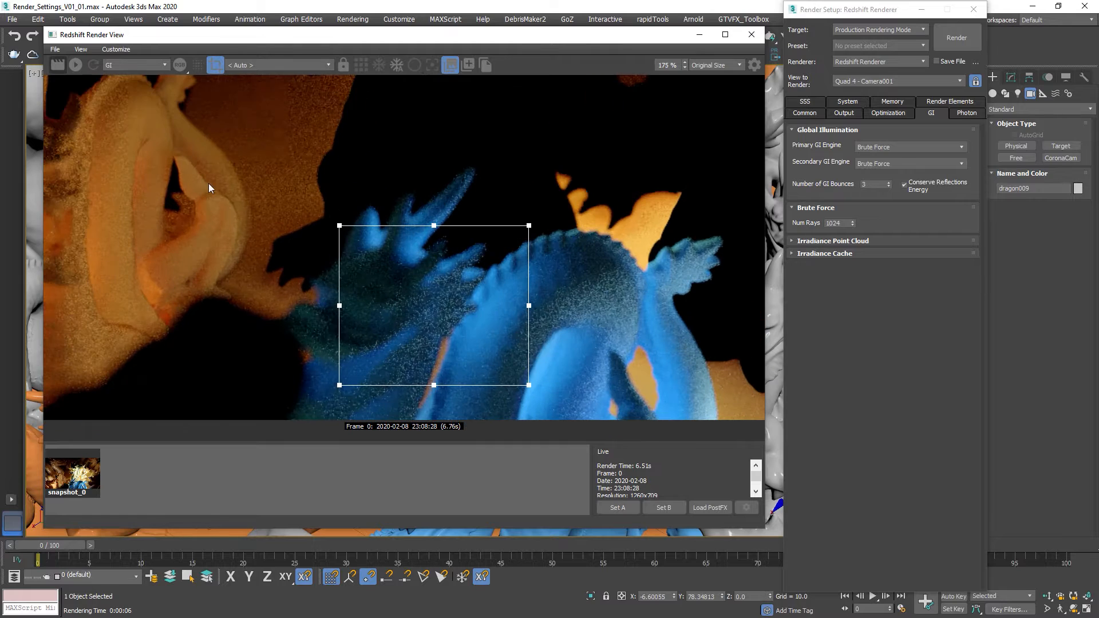
left_click(55, 66)
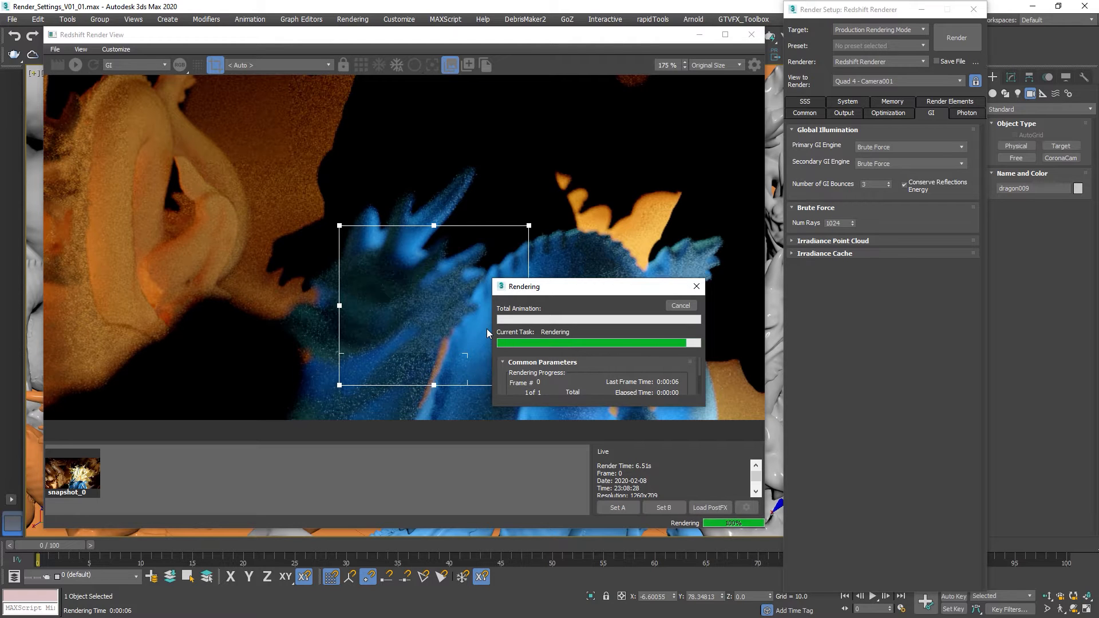
middle_click_drag(426, 320, 466, 325)
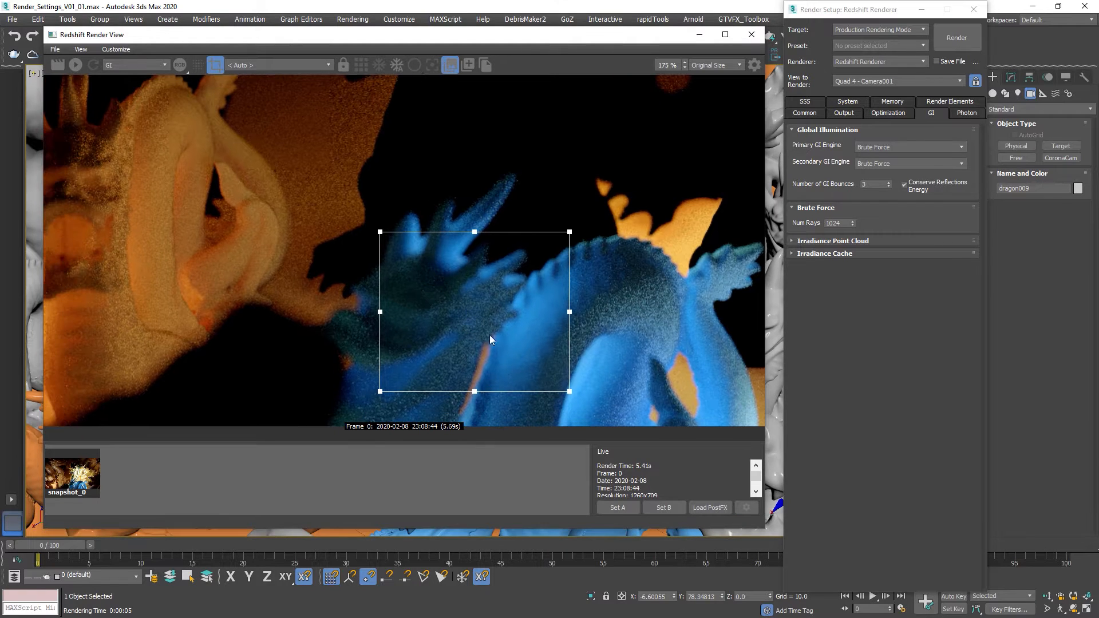
scroll(458, 296, "down", 3)
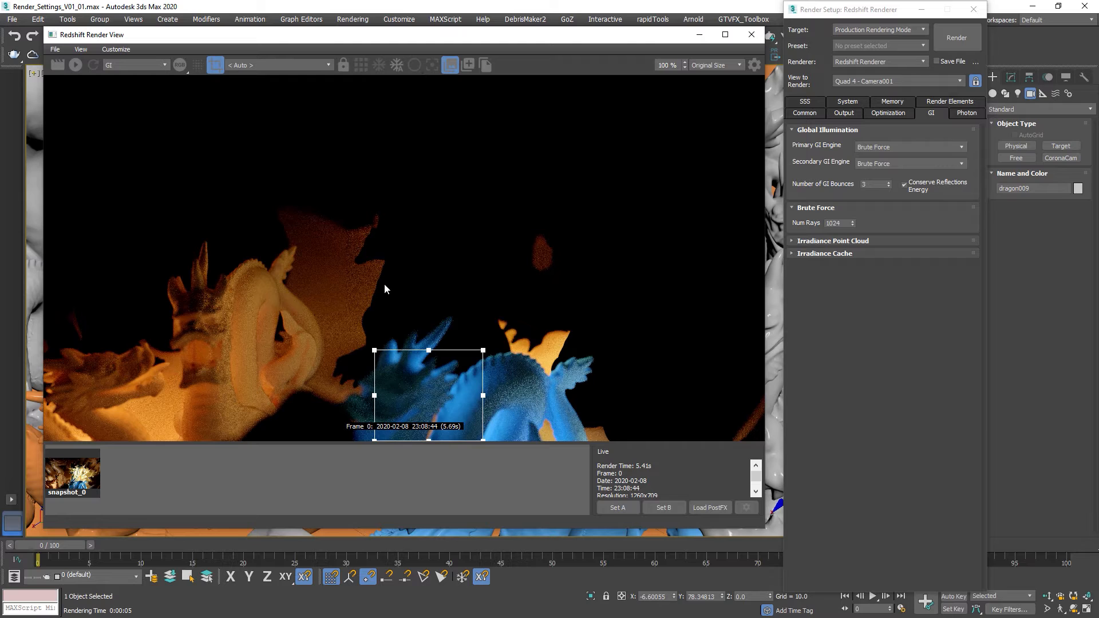
- Display the SSS pass in the render view
left_click(124, 61)
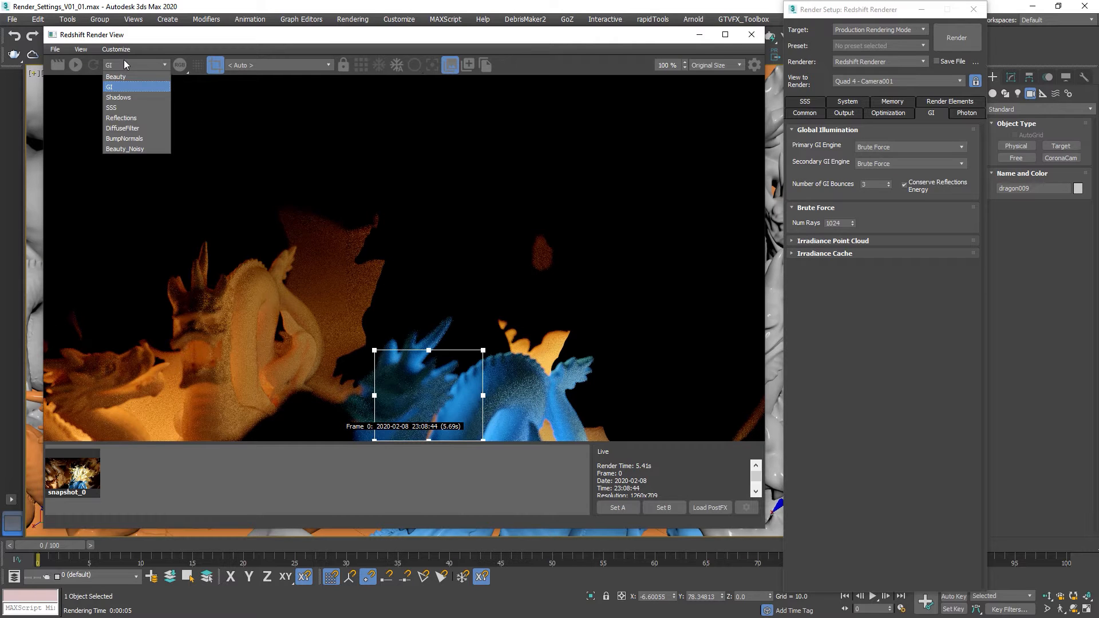
left_click(127, 109)
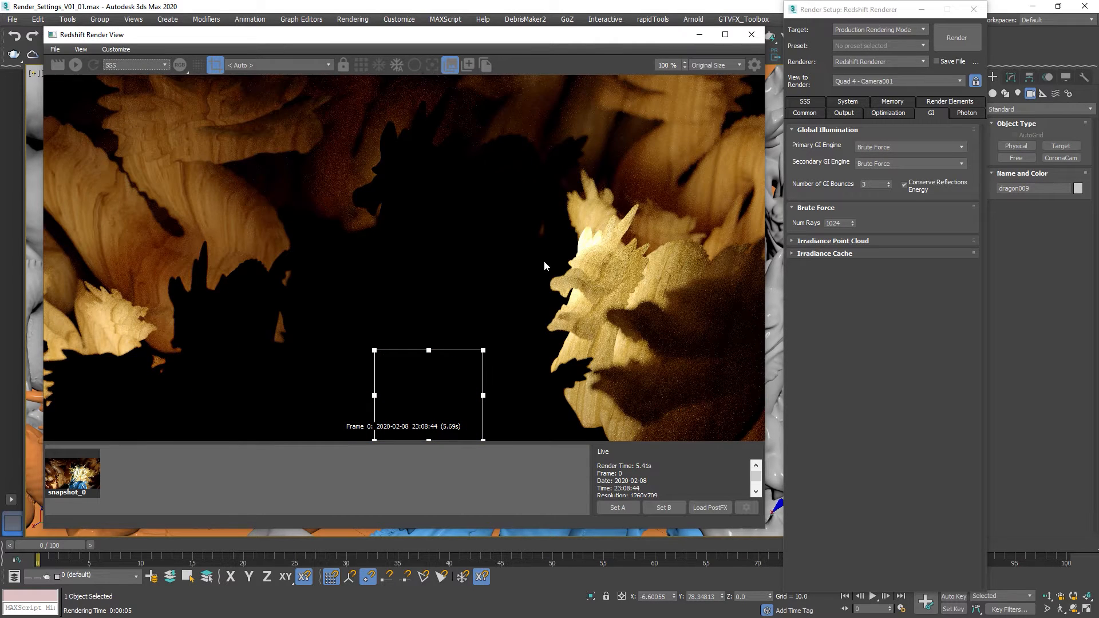
middle_click_drag(599, 270, 515, 245)
scroll(516, 240, "up", 3)
- Draw a render region around the grainy, brightly lit wooden dragon head in the SSS pass
mouse_move(384, 114)
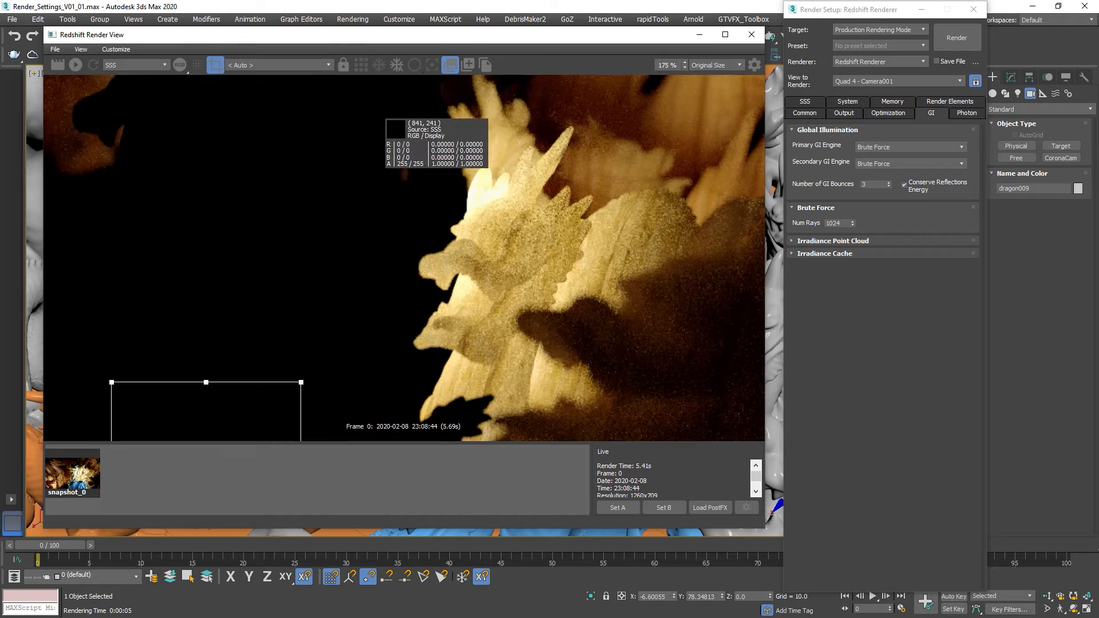
right_click_drag(393, 121, 606, 372)
left_click_drag(405, 131, 616, 383)
scroll(502, 258, "down", 3)
middle_click_drag(502, 258, 684, 362)
scroll(733, 348, "up", 2)
scroll(684, 362, "down", 2)
scroll(615, 325, "up", 2)
middle_click_drag(615, 325, 521, 225)
scroll(526, 218, "up", 1)
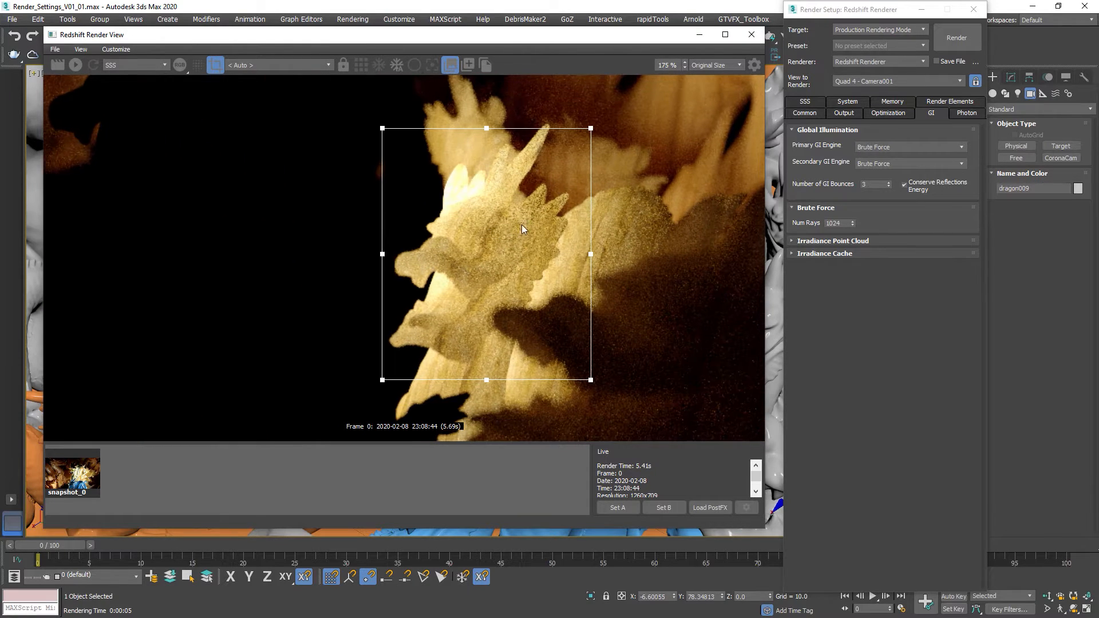
- Enable the Sub-Surface Multiple Scattering Sample Override with 512 samples and render the dragon head region
left_click(847, 115)
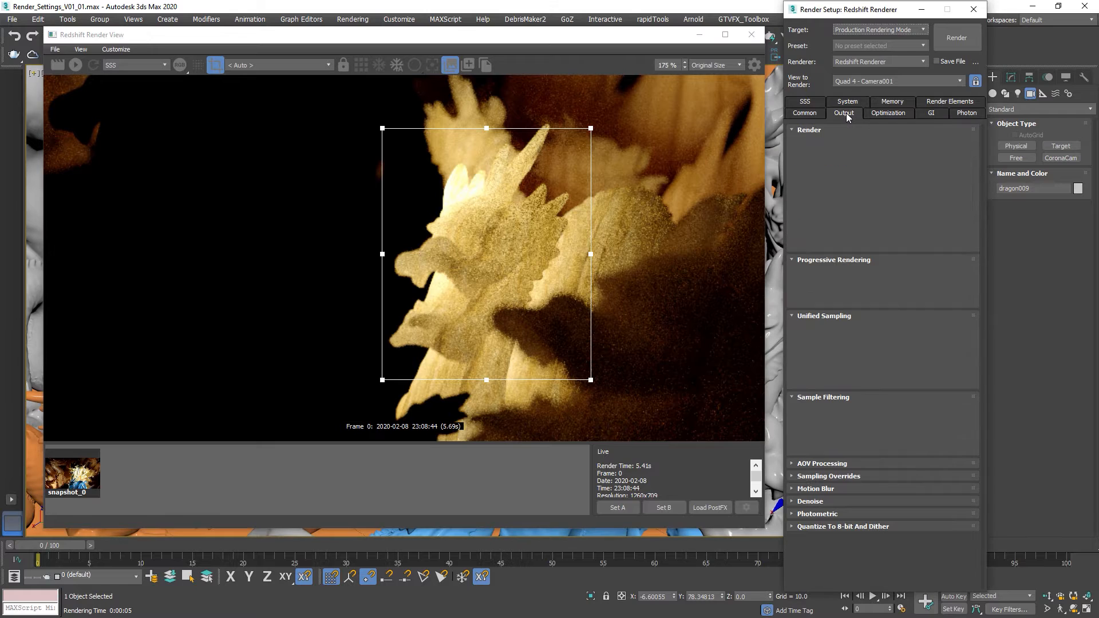
left_click(816, 477)
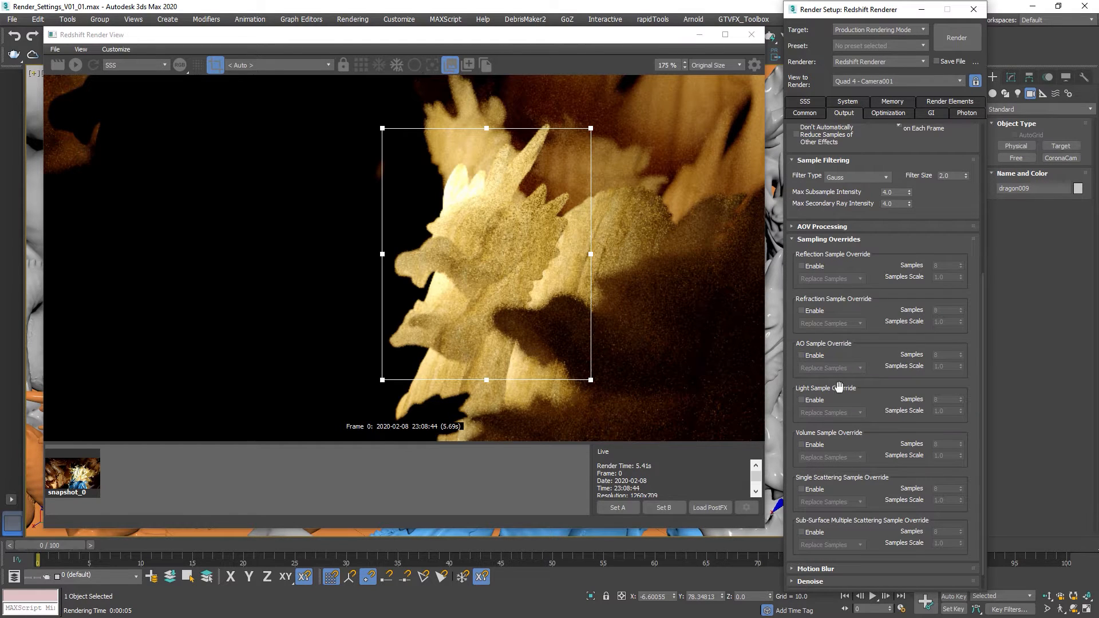
left_click(802, 533)
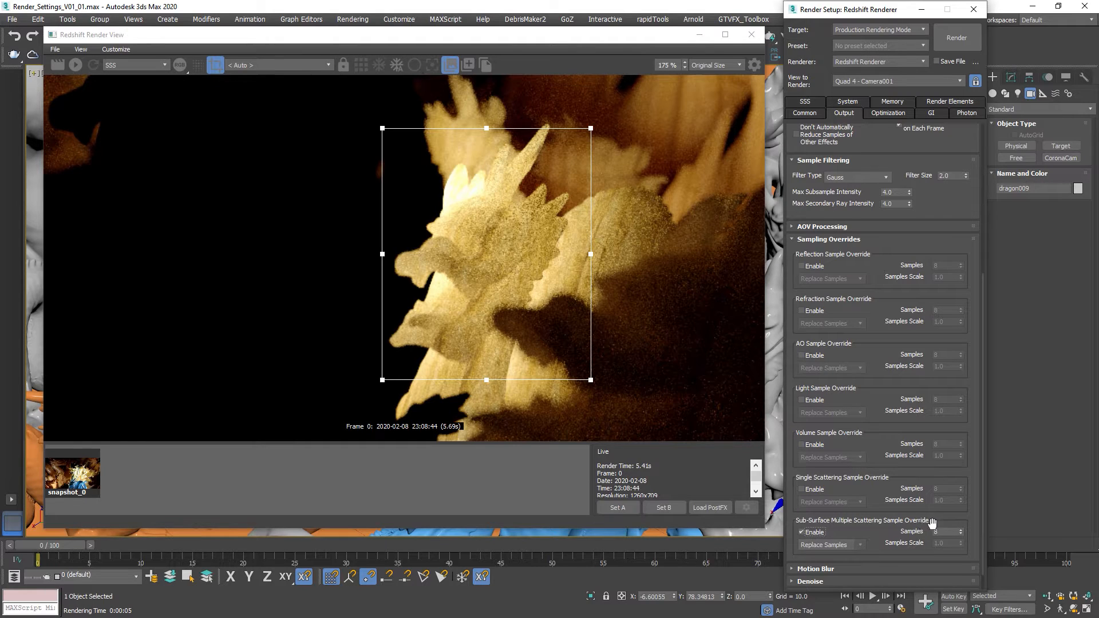
double_click(950, 533)
type("3")
type("12")
left_click(58, 65)
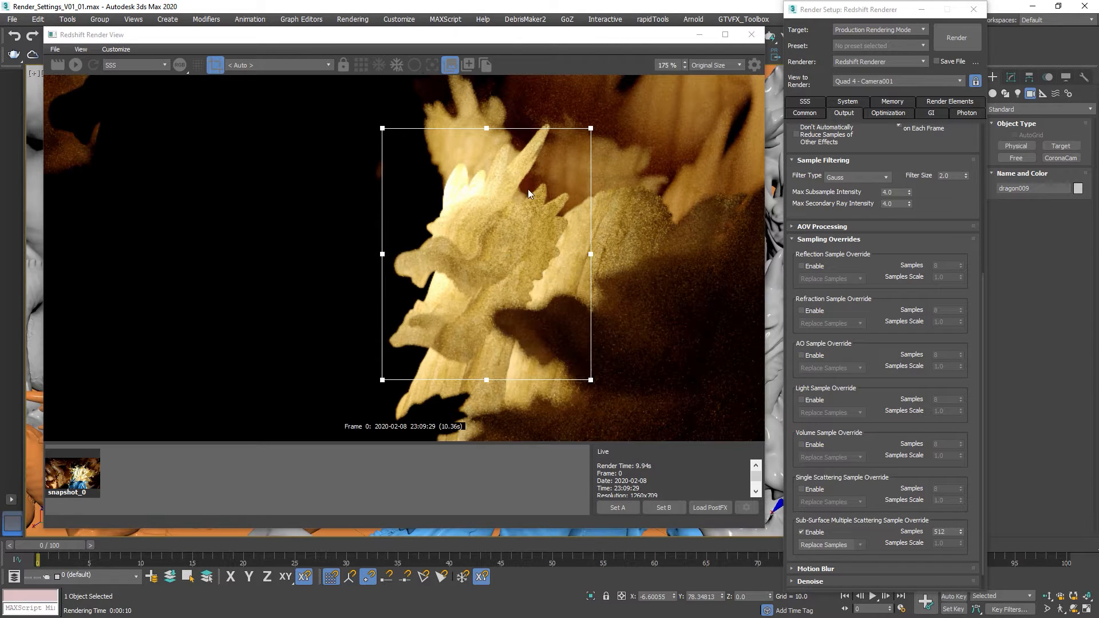
- Draw a render region over the dark, grainy background beside the wooden dragon in the SSS pass and render it
scroll(496, 243, "down", 4)
middle_click_drag(501, 242, 672, 344)
scroll(503, 227, "up", 1)
scroll(479, 192, "up", 3)
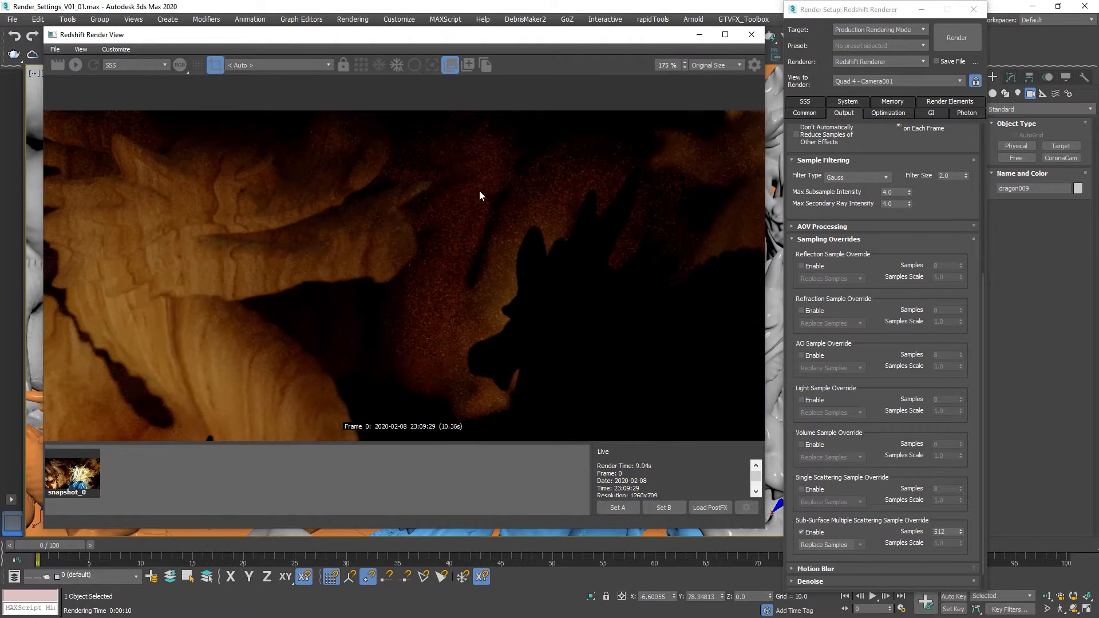
left_click_drag(388, 114, 596, 328)
left_click(56, 65)
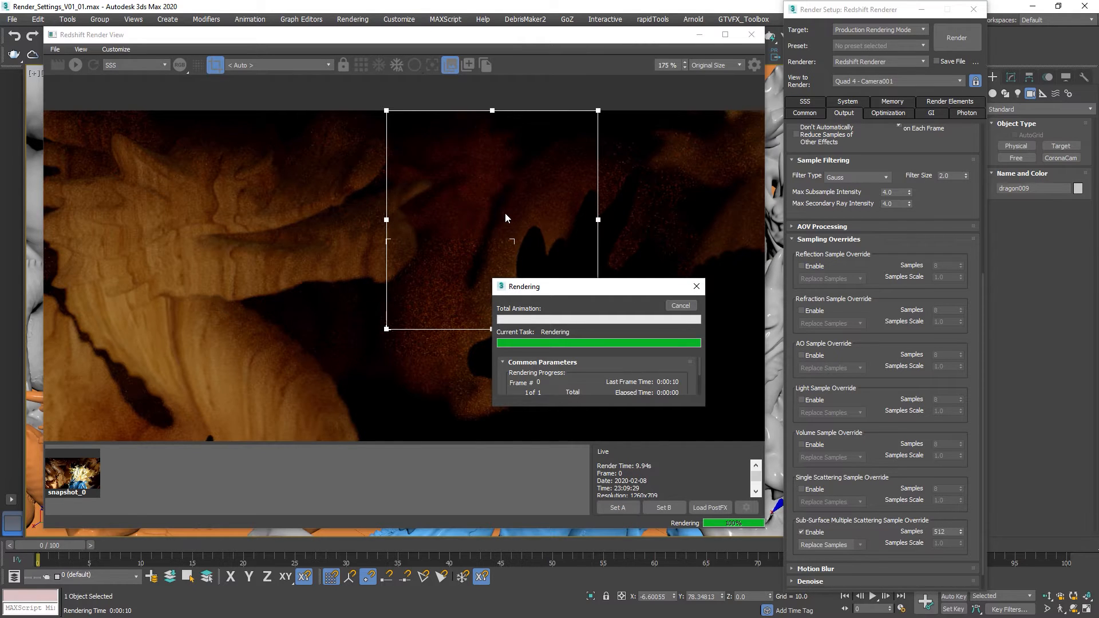
- Display the Reflections pass in the render view
scroll(504, 215, "down", 3)
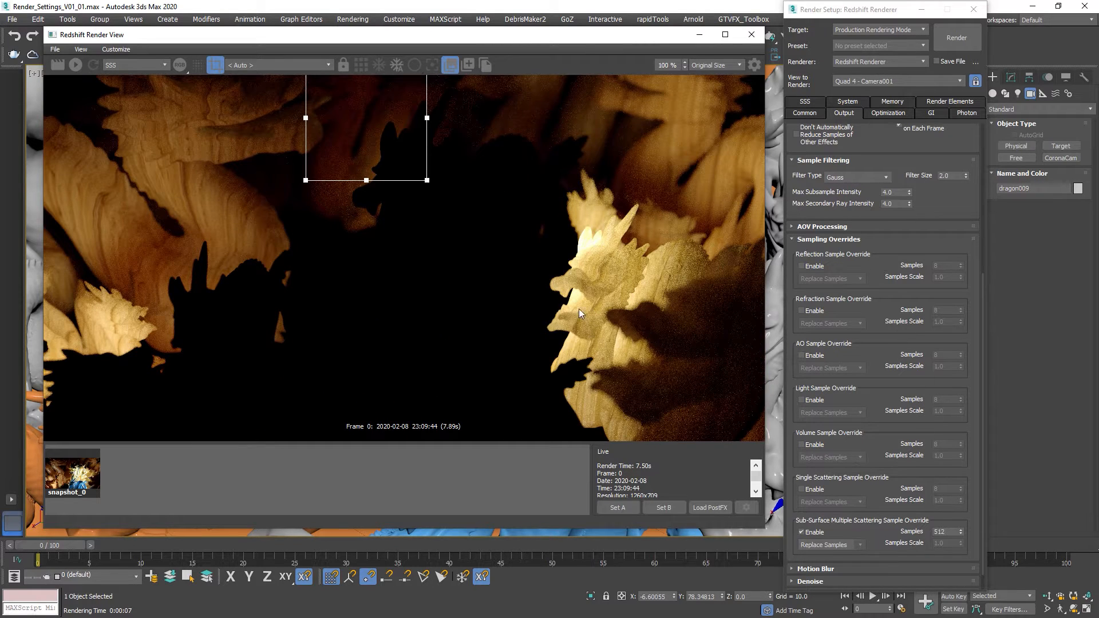
left_click(132, 66)
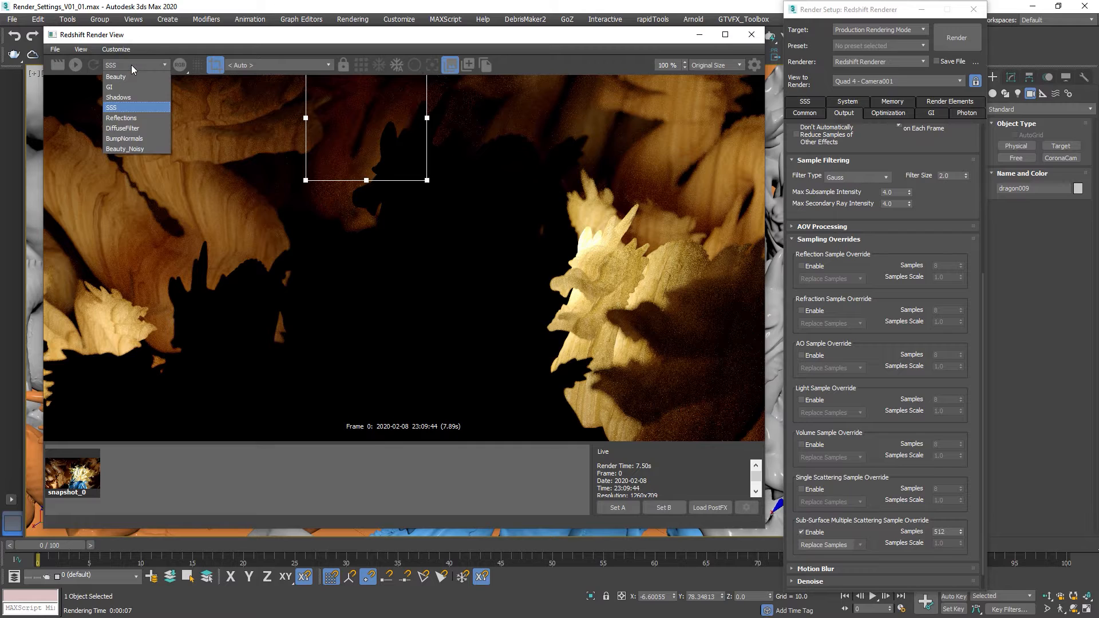
left_click(127, 119)
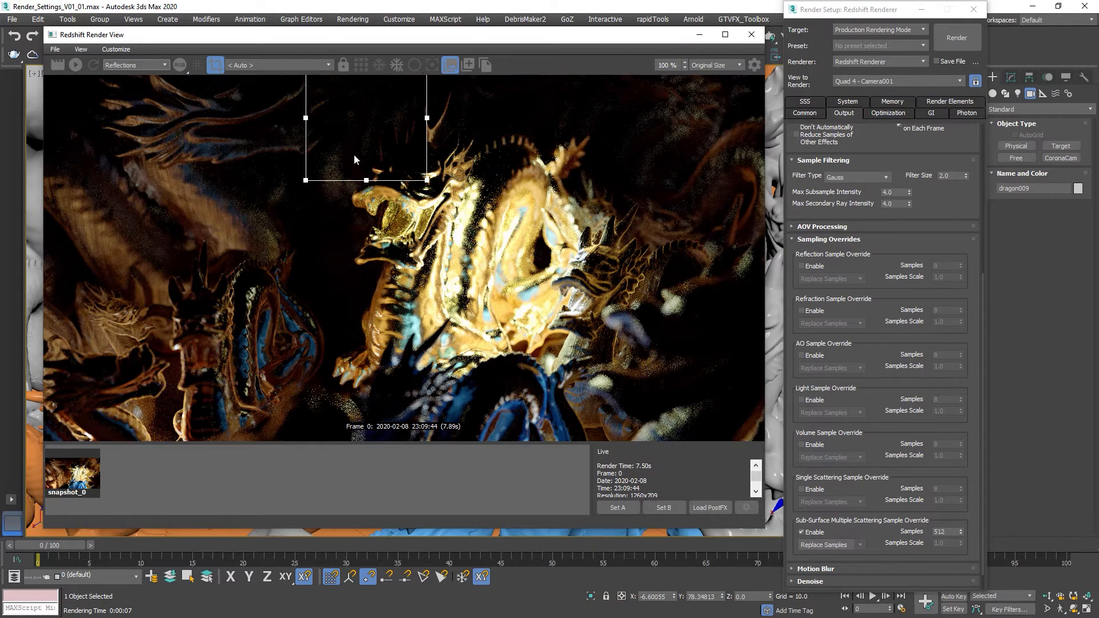
- Draw a render region around the golden dragon's head in the Reflections pass
scroll(355, 160, "up", 5)
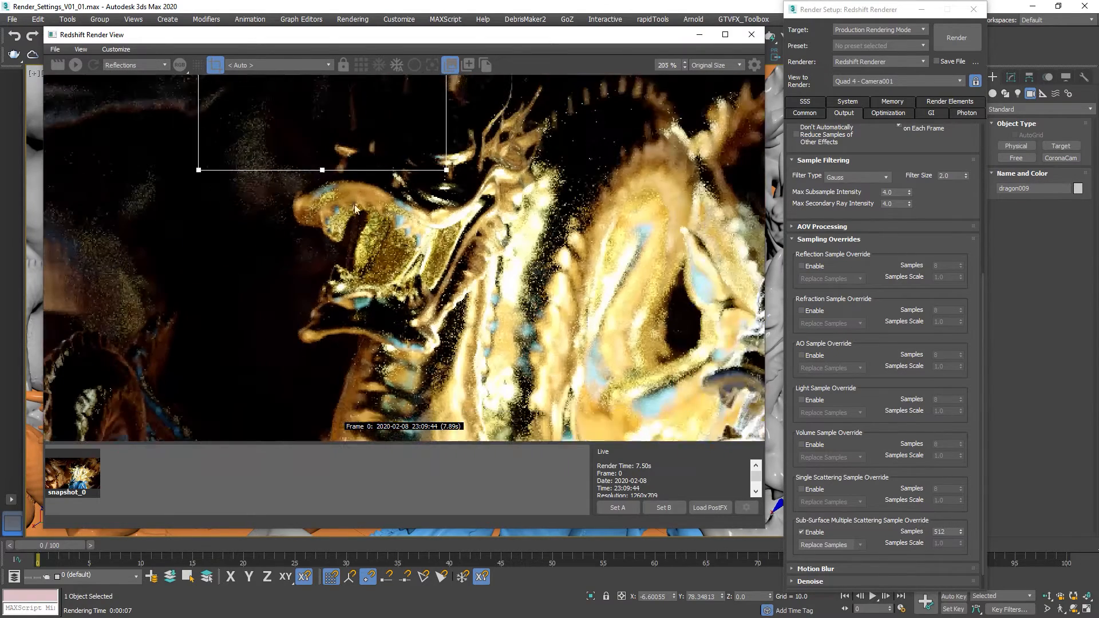
left_click_drag(280, 119, 559, 372)
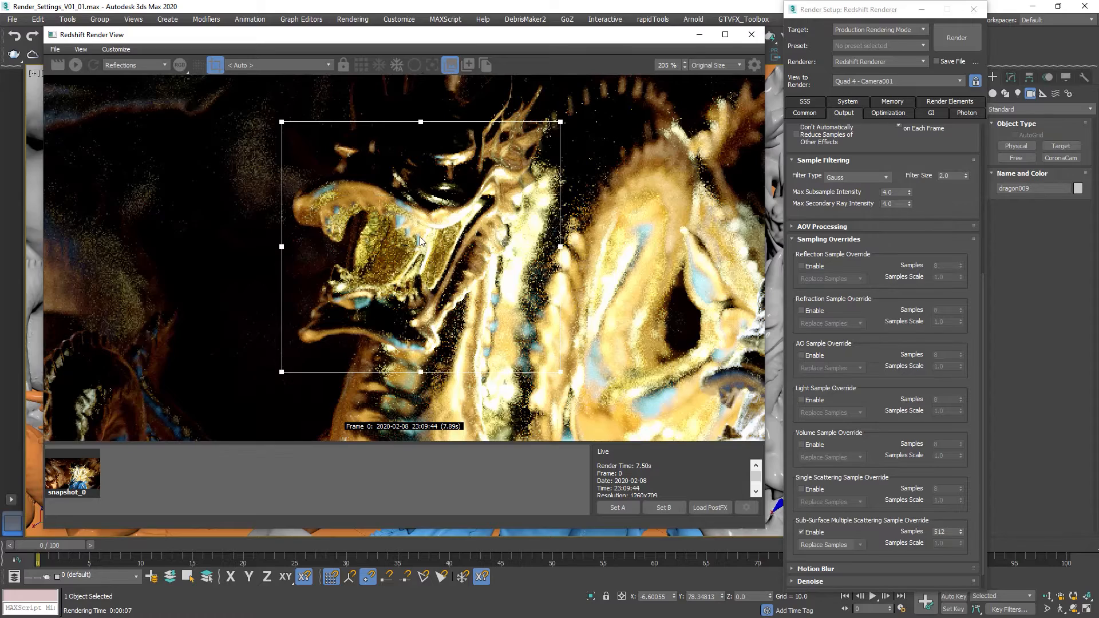
scroll(307, 152, "down", 2)
left_click_drag(291, 137, 560, 391)
scroll(488, 343, "up", 2)
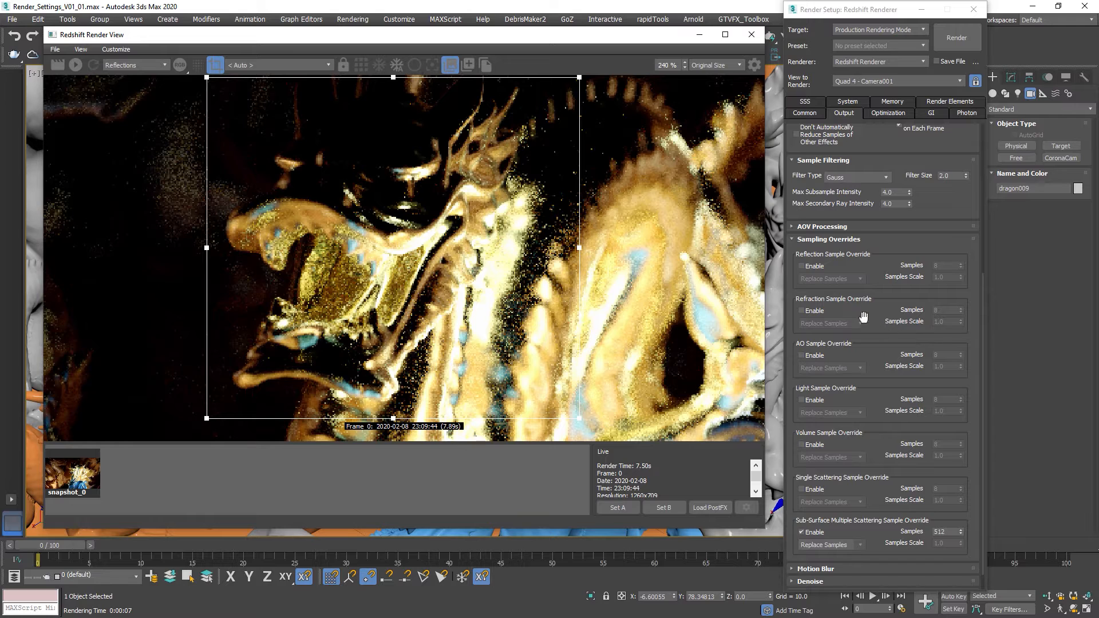
- Enable the Reflection Sample Override with 1024 samples and render the golden dragon head region
left_click(802, 311)
left_click(802, 311)
left_click(802, 266)
left_click(942, 266)
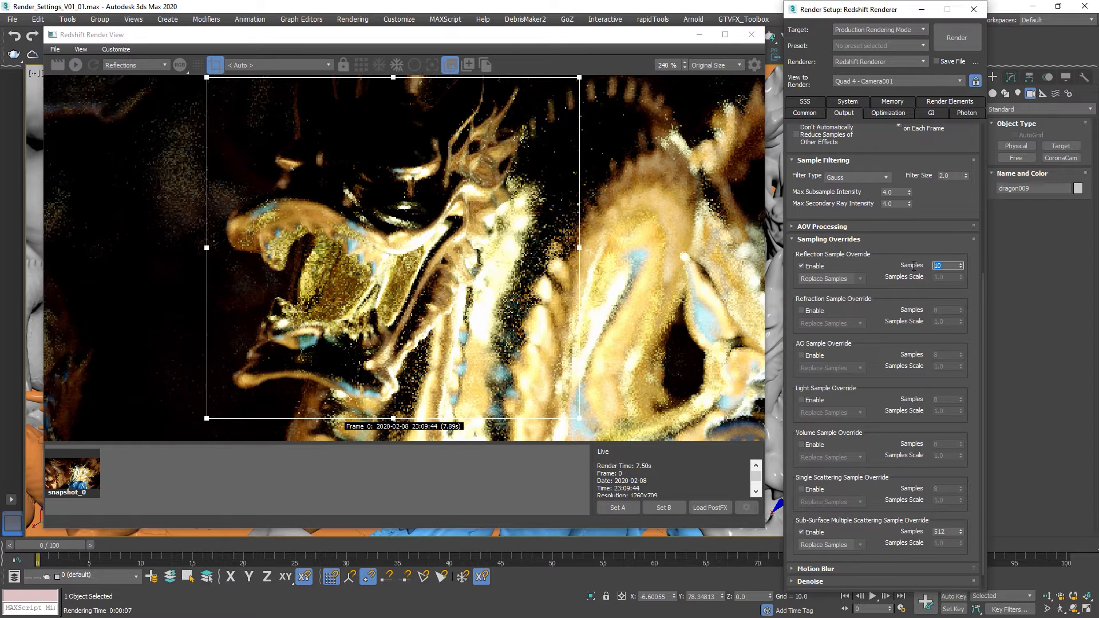
type("1024")
key("Return")
left_click(59, 65)
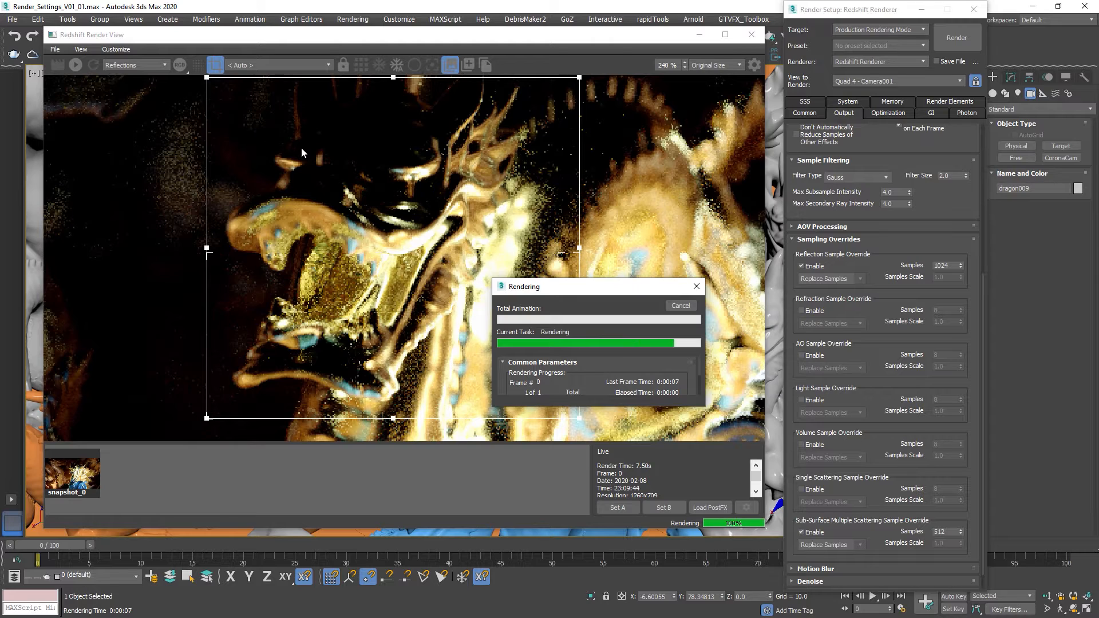
- Draw a smaller render region over the grainy gap between the golden dragon's neck and the curve of its body
scroll(323, 166, "down", 5)
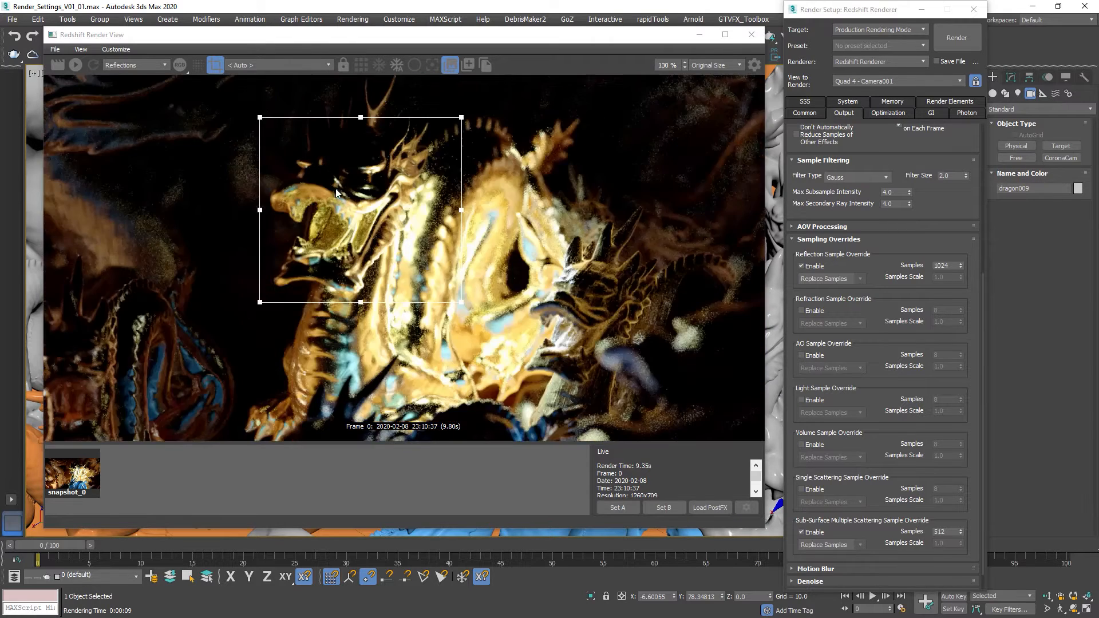
scroll(335, 189, "down", 2)
middle_click_drag(379, 204, 446, 205)
scroll(486, 189, "up", 3)
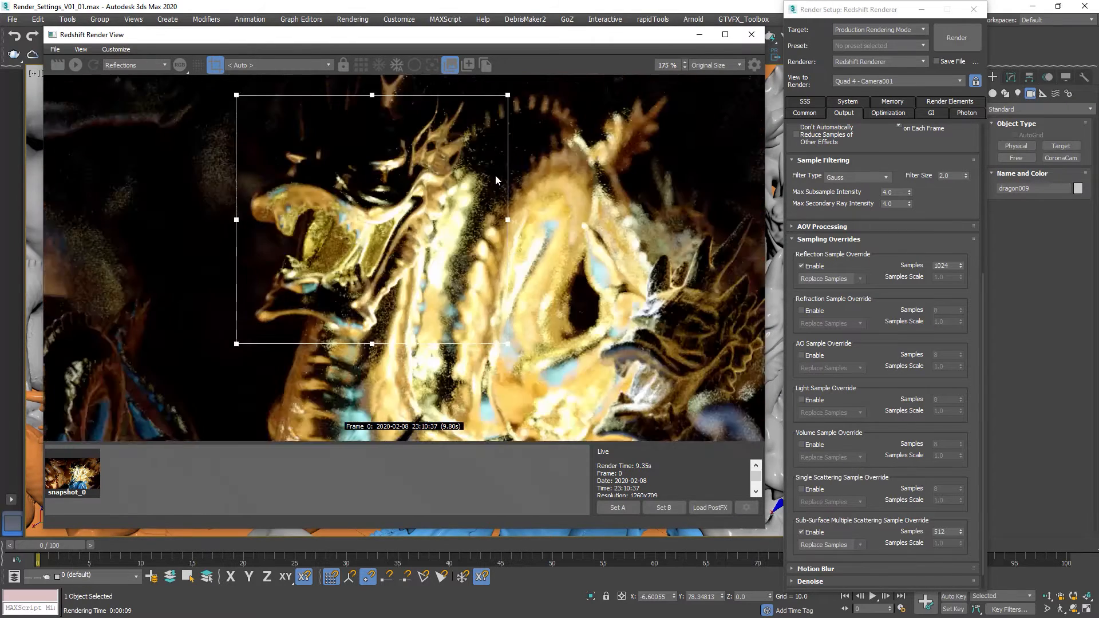
scroll(495, 180, "up", 3)
middle_click_drag(495, 179, 496, 213)
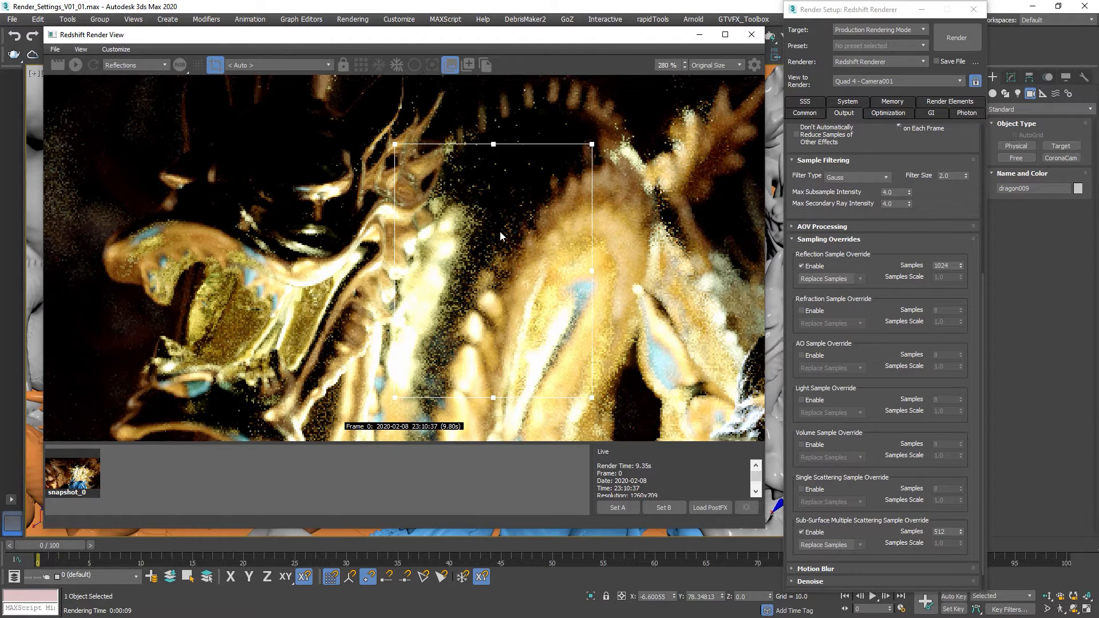
- Set the Reflection Sample Override to 2048 samples and render the neck region again
left_click(950, 266)
double_click(952, 267)
type("2048")
key("Return")
left_click(57, 65)
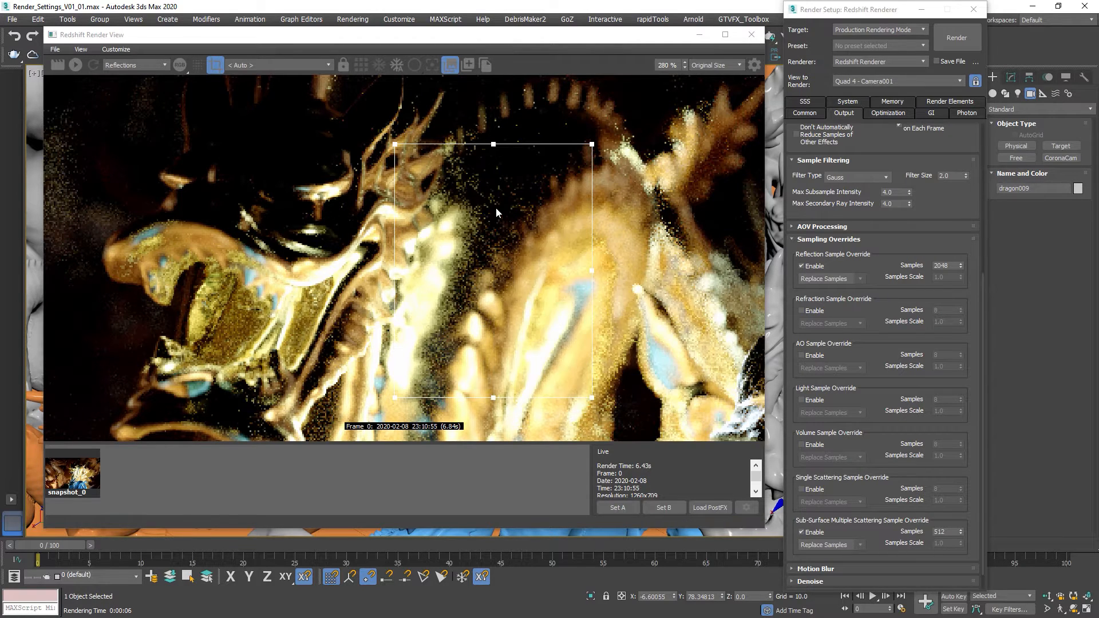
- Draw a render region over the grainy, blurred highlights below the golden dragon's claws at the image's lower edge and render it
scroll(496, 207, "down", 5)
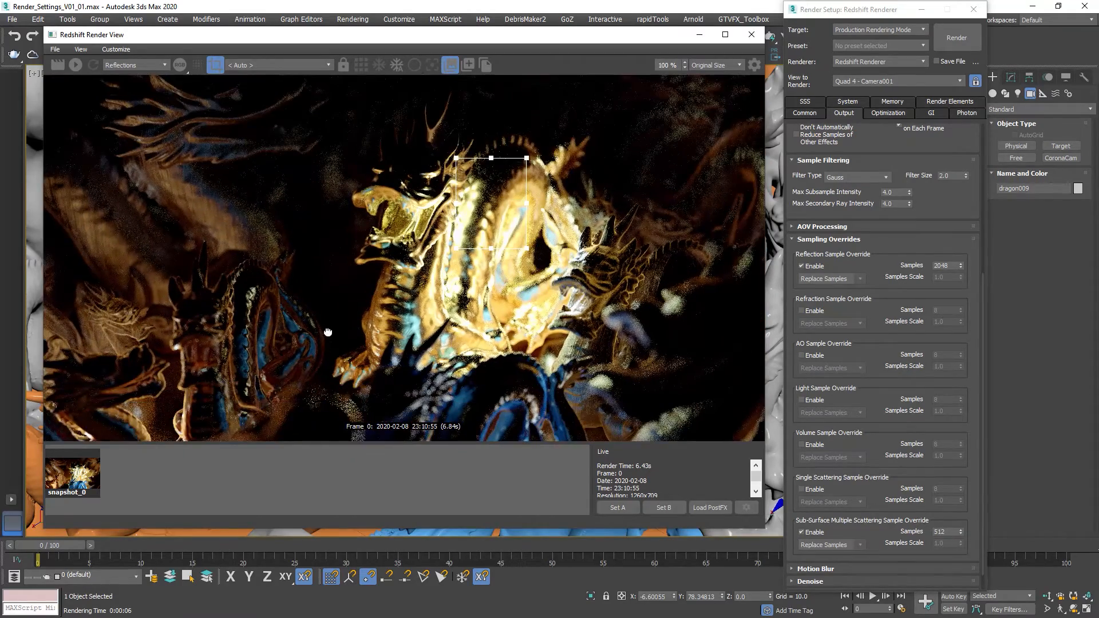
scroll(344, 286, "up", 5)
middle_click_drag(650, 296, 721, 294)
middle_click_drag(514, 283, 315, 223)
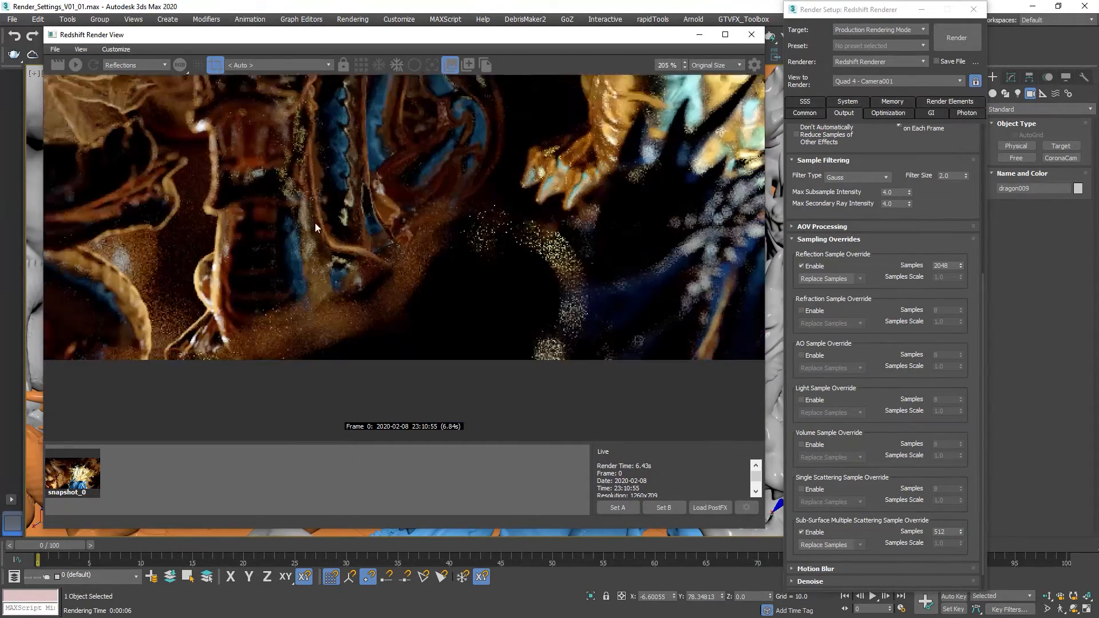
scroll(442, 226, "up", 1)
middle_click_drag(442, 226, 401, 196)
mouse_move(394, 171)
left_mouse_down()
mouse_move(598, 335)
mouse_move(609, 357)
left_mouse_up()
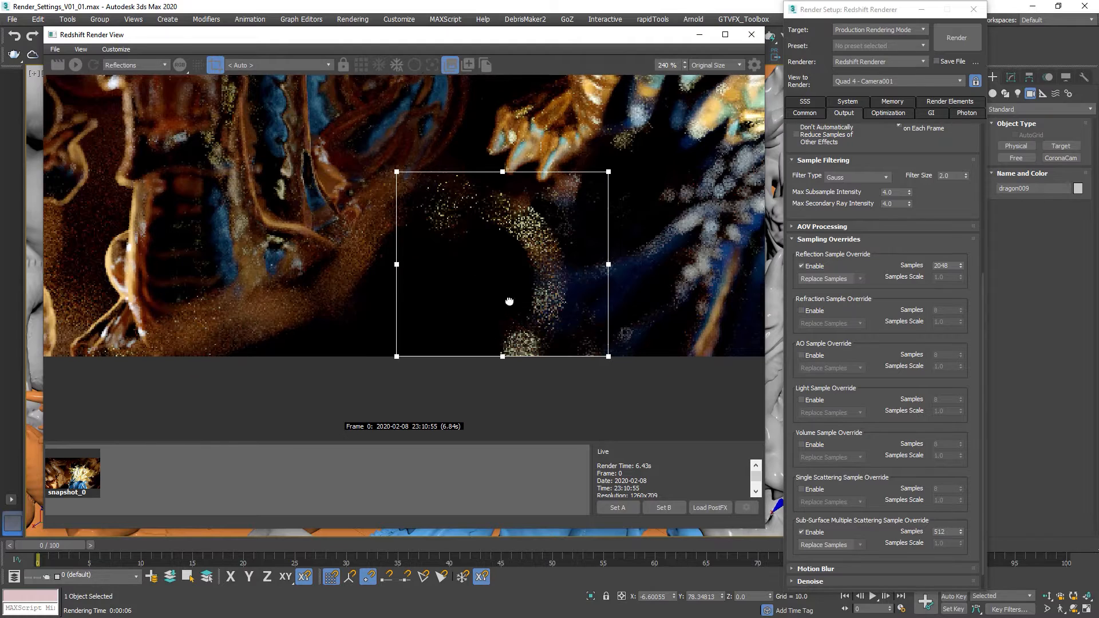
scroll(508, 301, "up", 1)
middle_click_drag(508, 302, 434, 323)
left_click(75, 65)
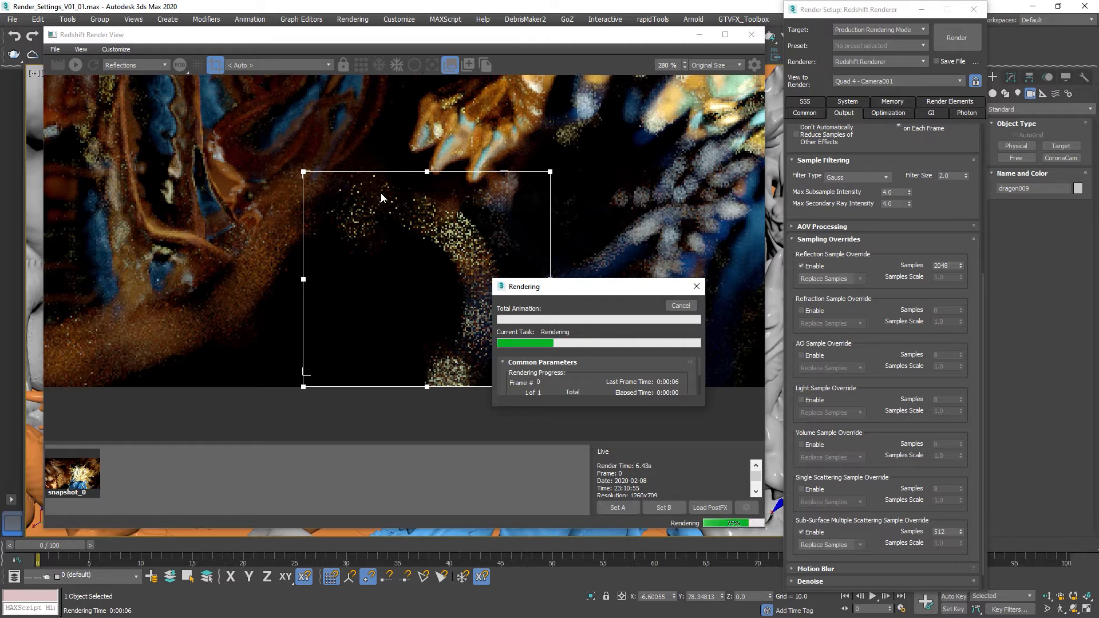
- Display the DiffuseFilter pass at 100 % zoom
scroll(386, 202, "down", 5)
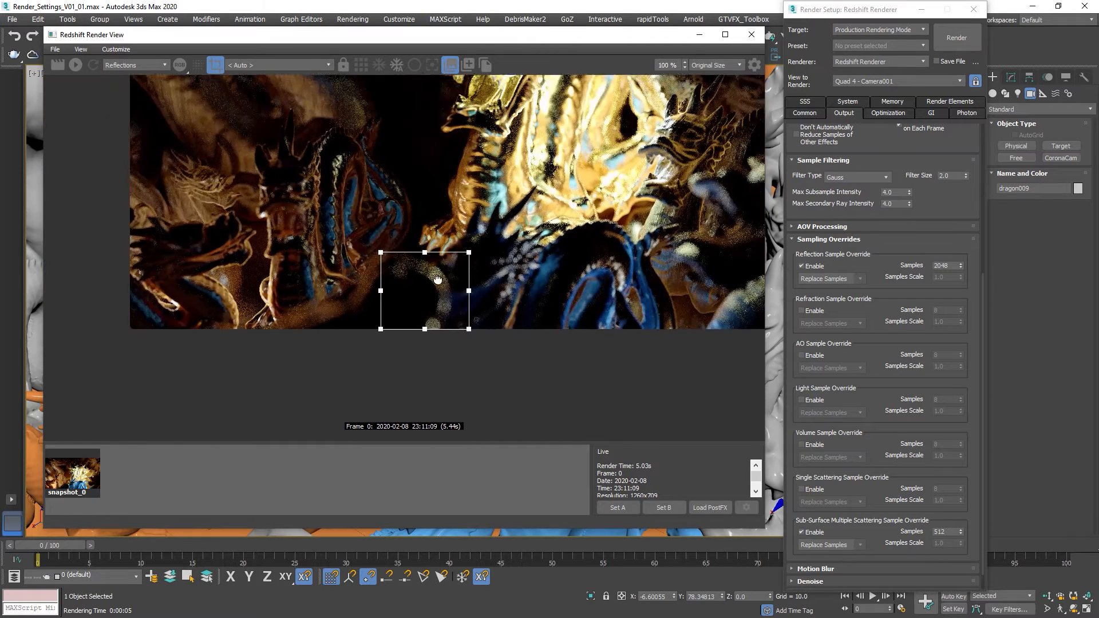
left_click(144, 64)
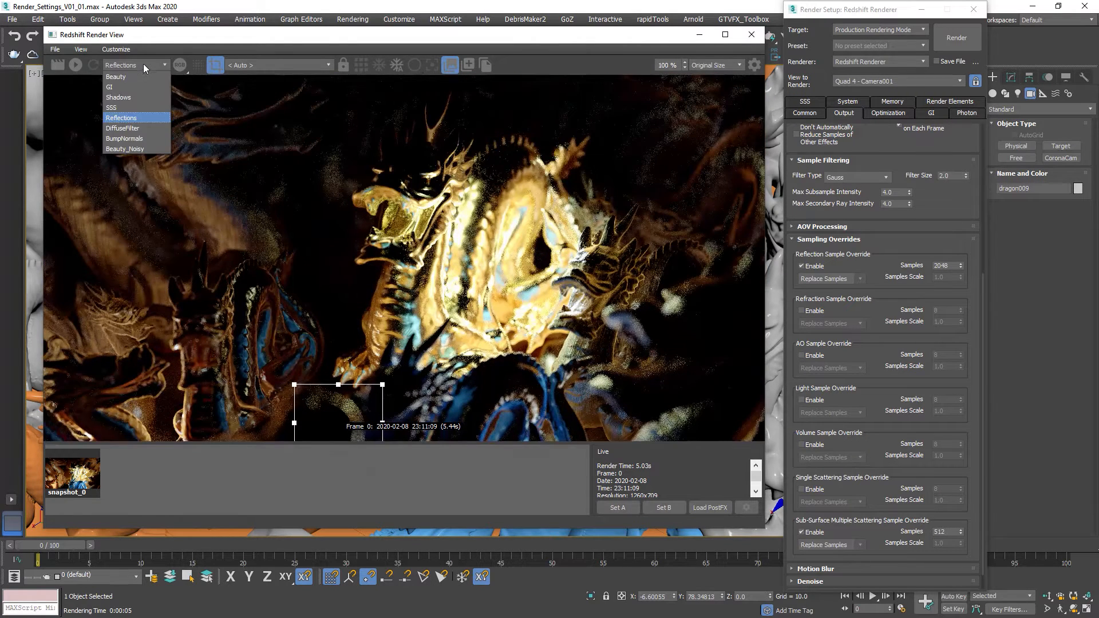
left_click(126, 130)
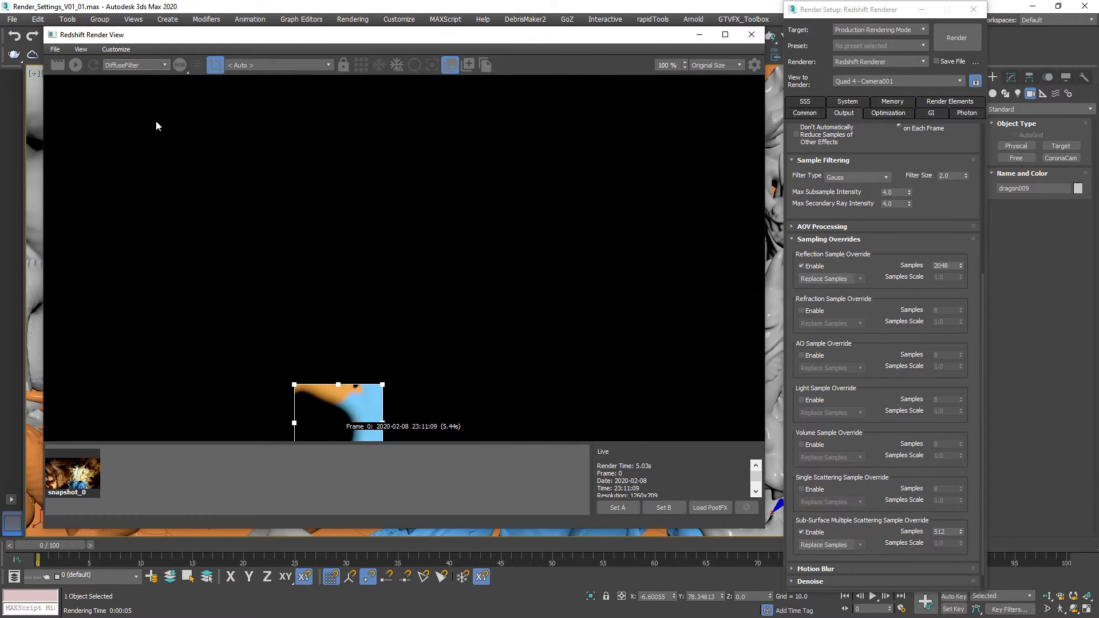
- Display the Beauty pass, turn off the render region and render the full frame
left_click(122, 64)
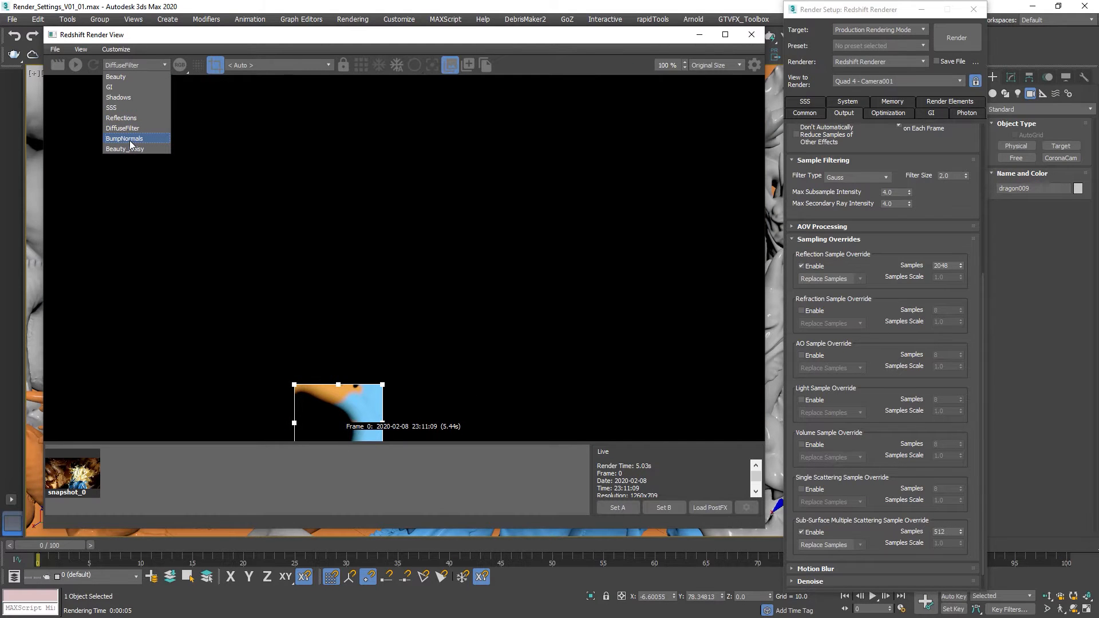
left_click(125, 78)
left_click(216, 65)
left_click_drag(256, 37, 258, 39)
right_click_drag(216, 149, 221, 215)
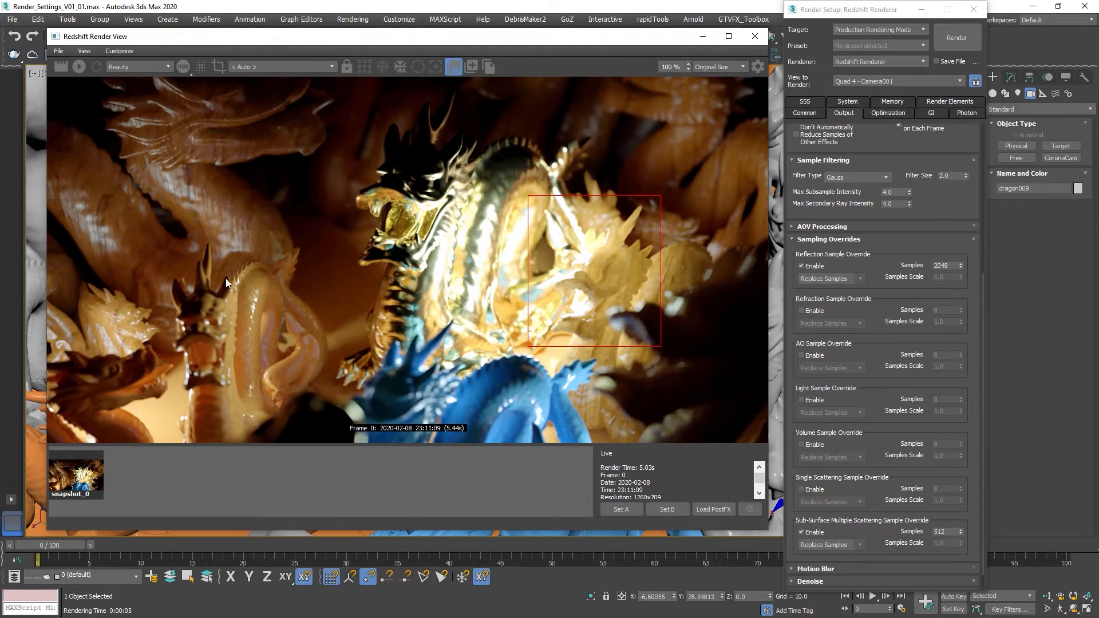
left_click(63, 67)
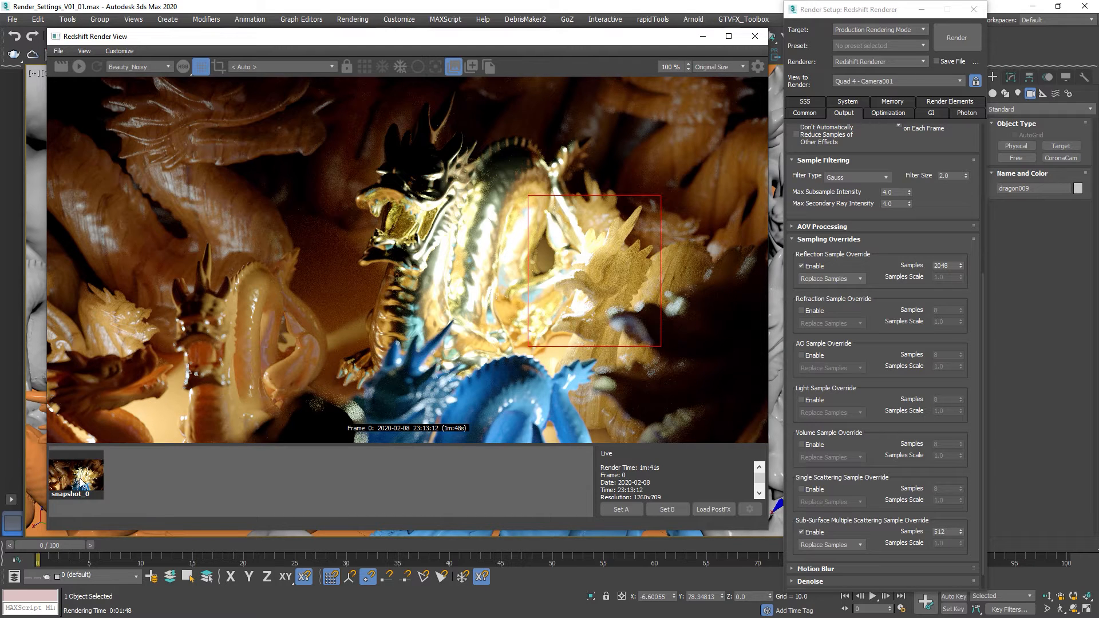
- Compare the new full-frame render with snapshot_0 in the Beauty_Noisy pass
key("Right")
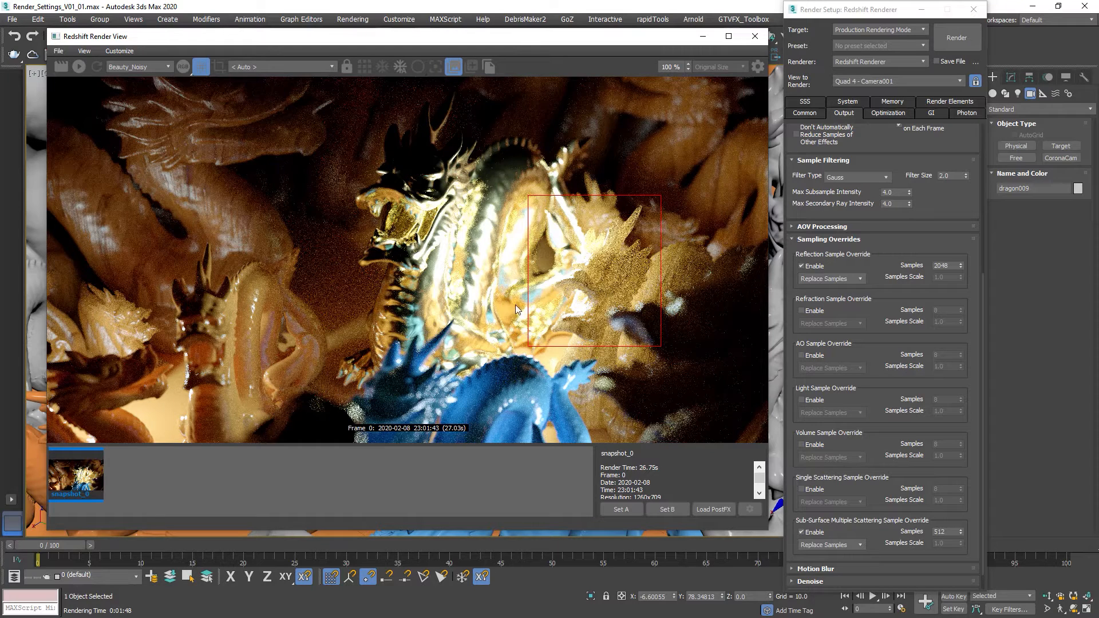
left_click(211, 459)
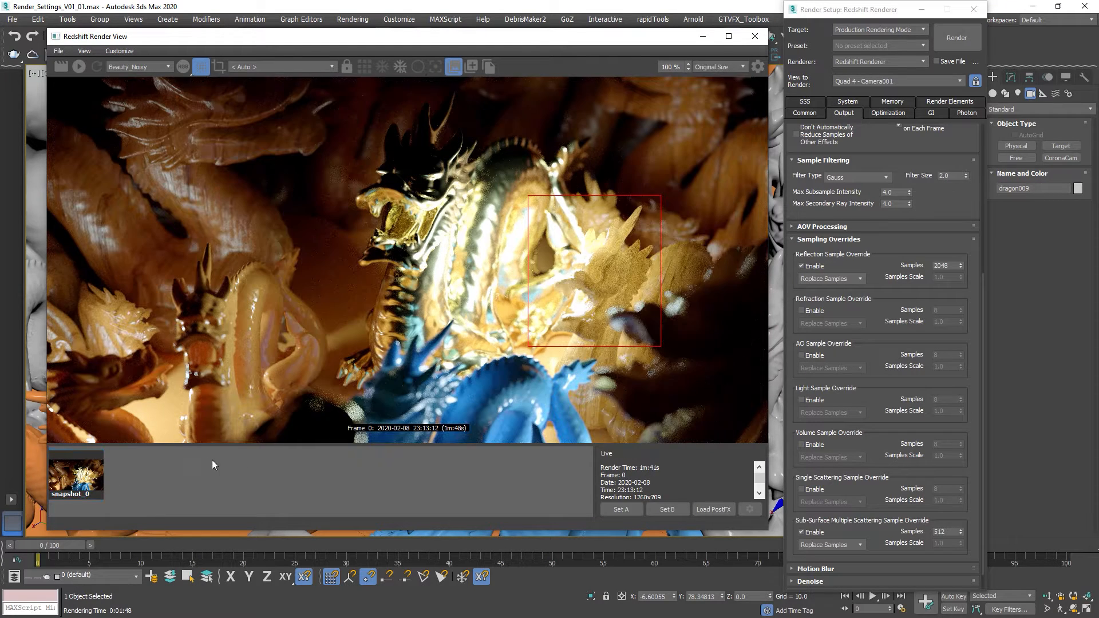
left_click(86, 481)
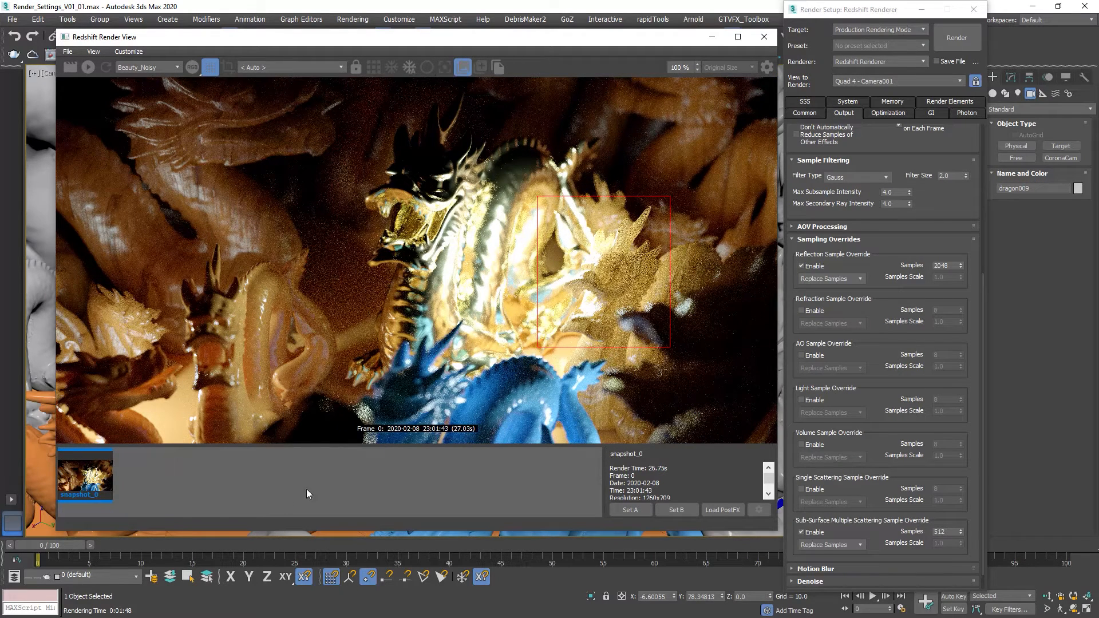
left_click(159, 483)
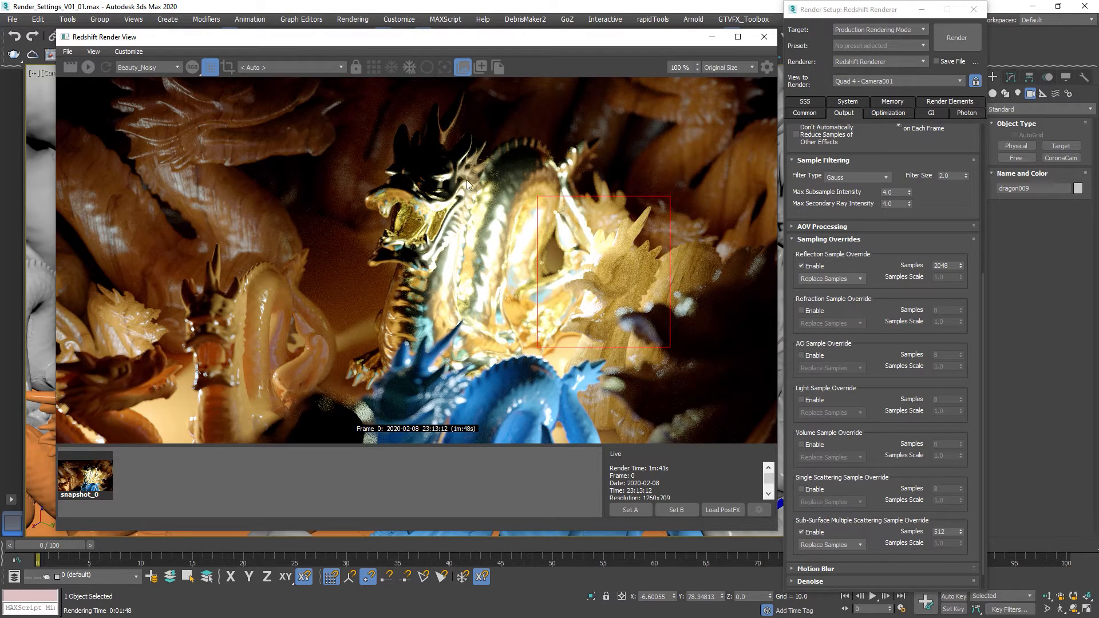
- Examine the remaining grain in the Beauty_Noisy pass around the blurred highlights, the wooden dragons and the background by the golden dragon's head
scroll(455, 262, "up", 5)
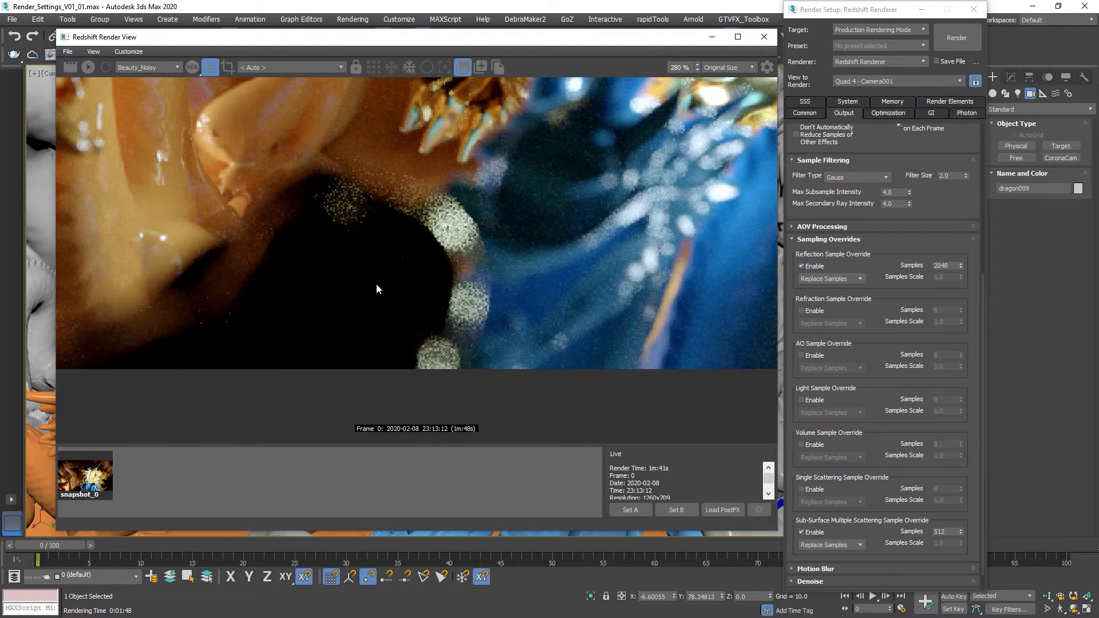
scroll(402, 226, "down", 1)
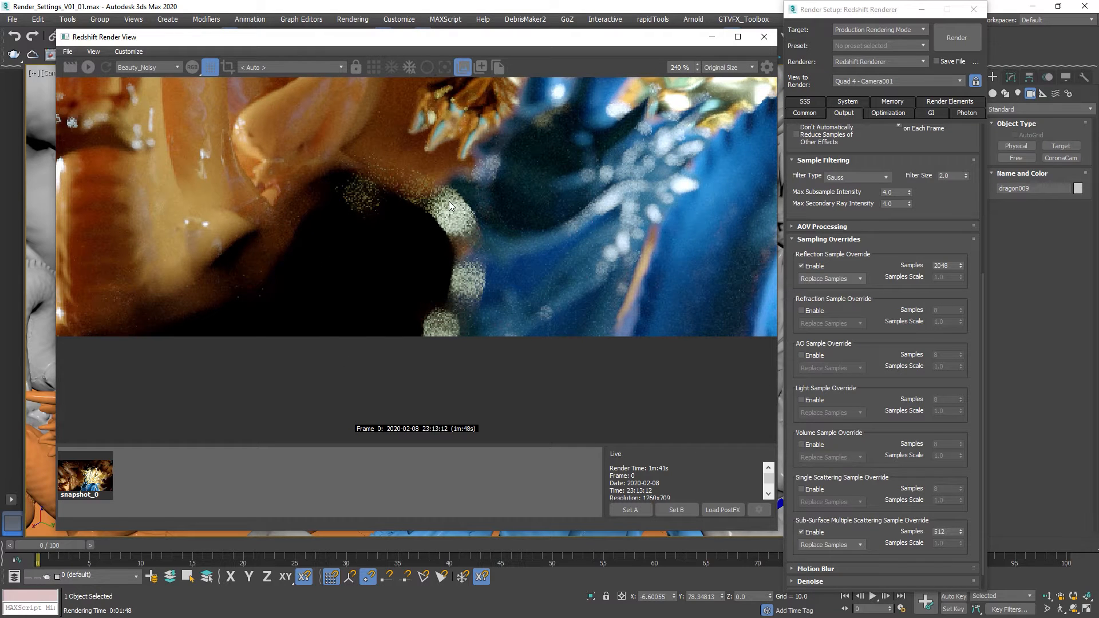
scroll(458, 213, "down", 2)
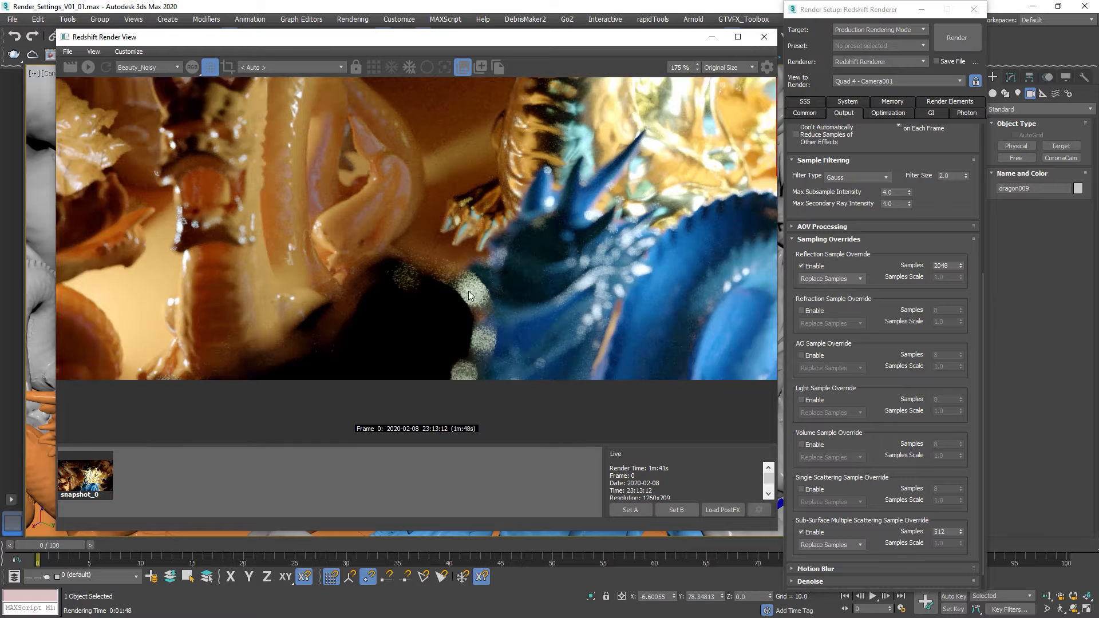
middle_click_drag(449, 314, 473, 331)
middle_click_drag(410, 256, 491, 322)
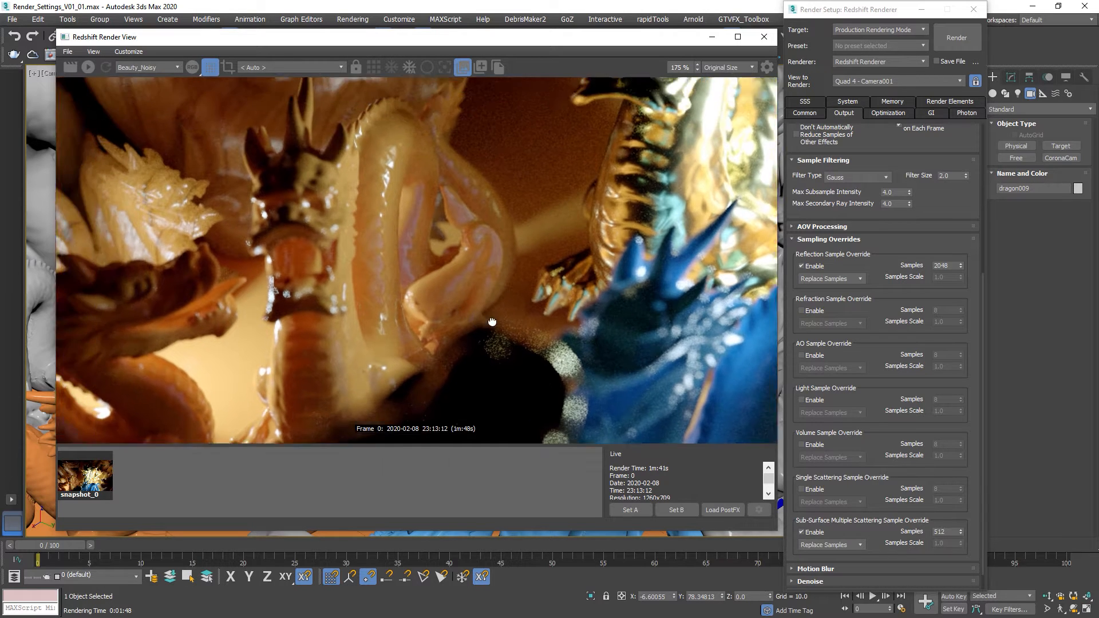
middle_click_drag(360, 239, 428, 311)
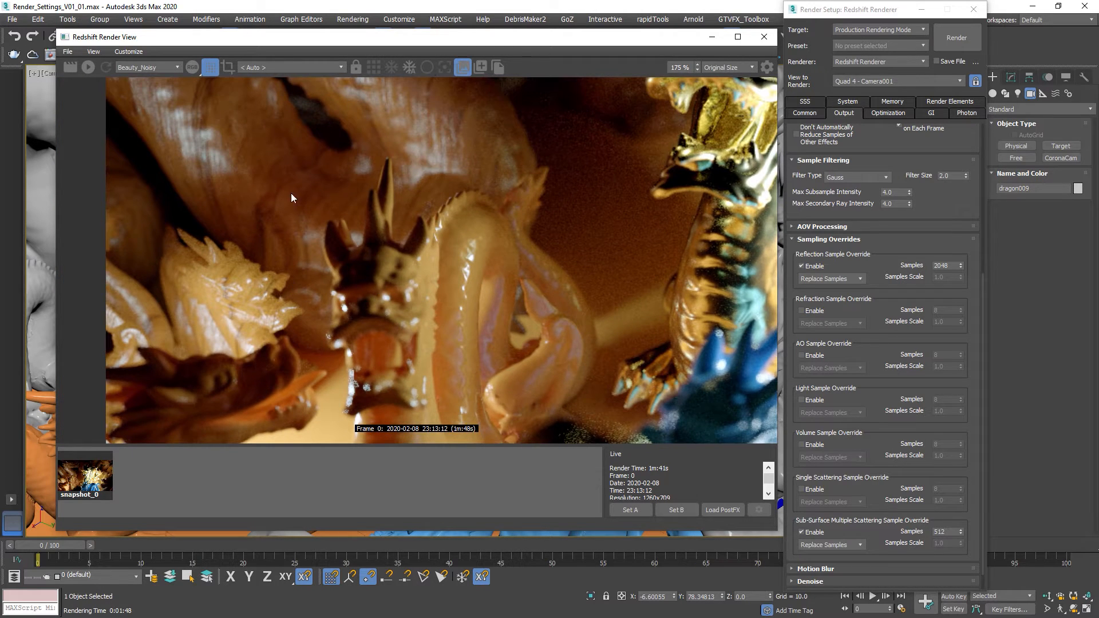
scroll(425, 241, "up", 3)
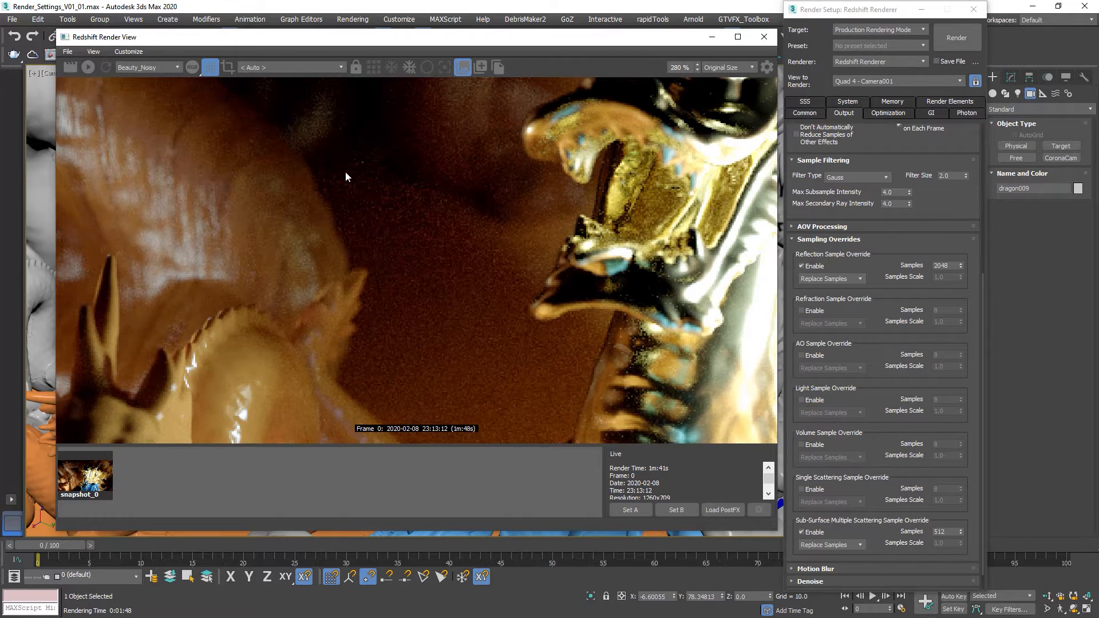
middle_click_drag(435, 189, 319, 204)
- Examine the noise in the GI pass and in the Reflections pass around the blurred foreground highlights
left_click(155, 67)
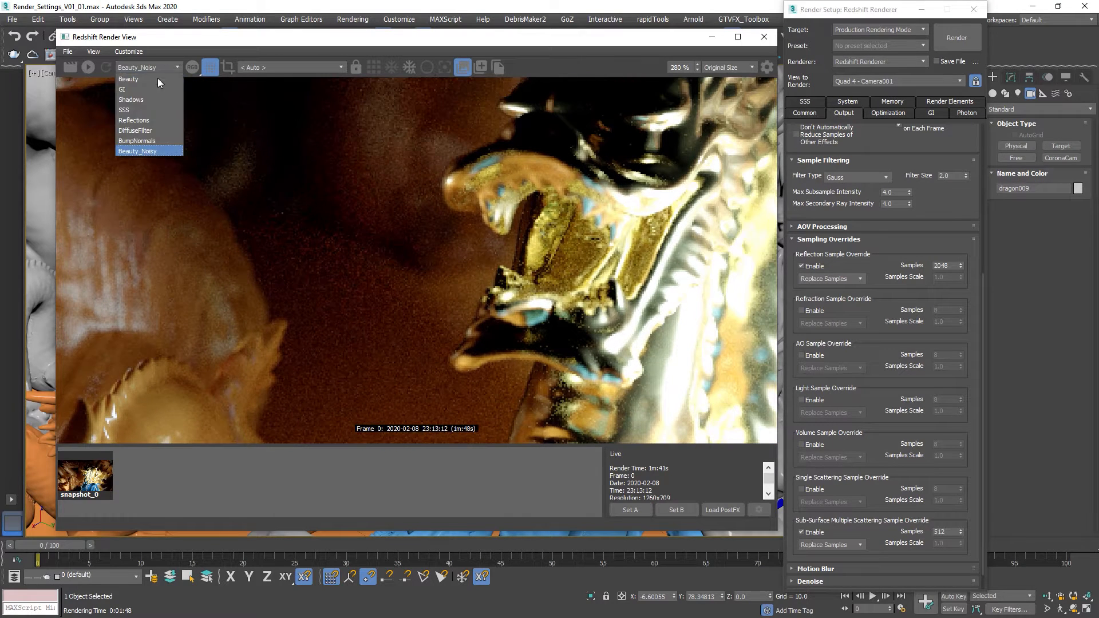
left_click(135, 89)
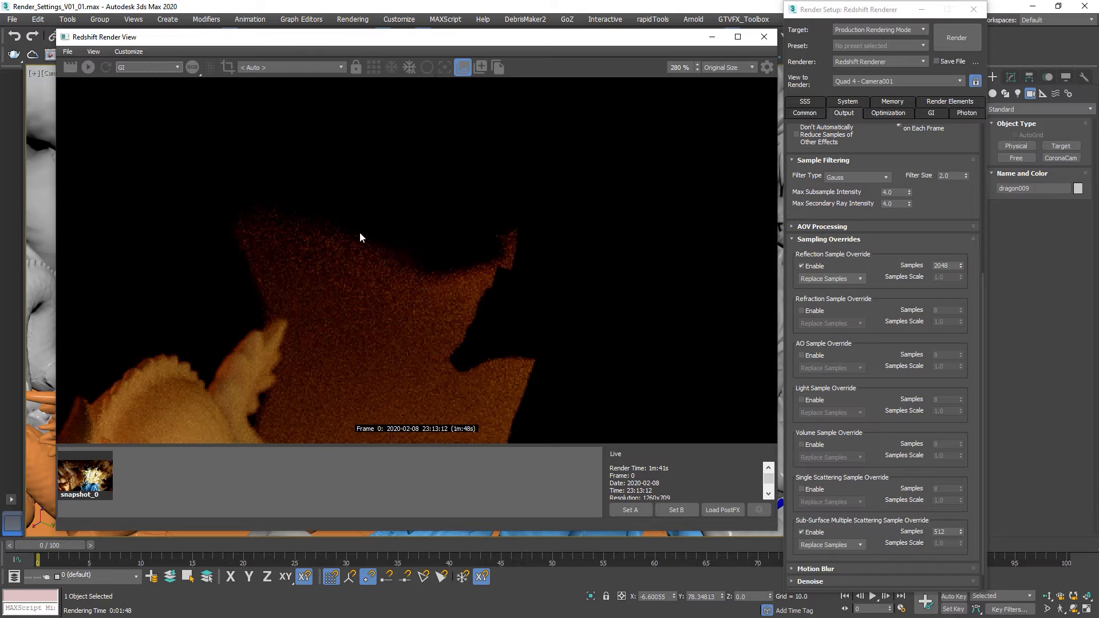
left_click(146, 70)
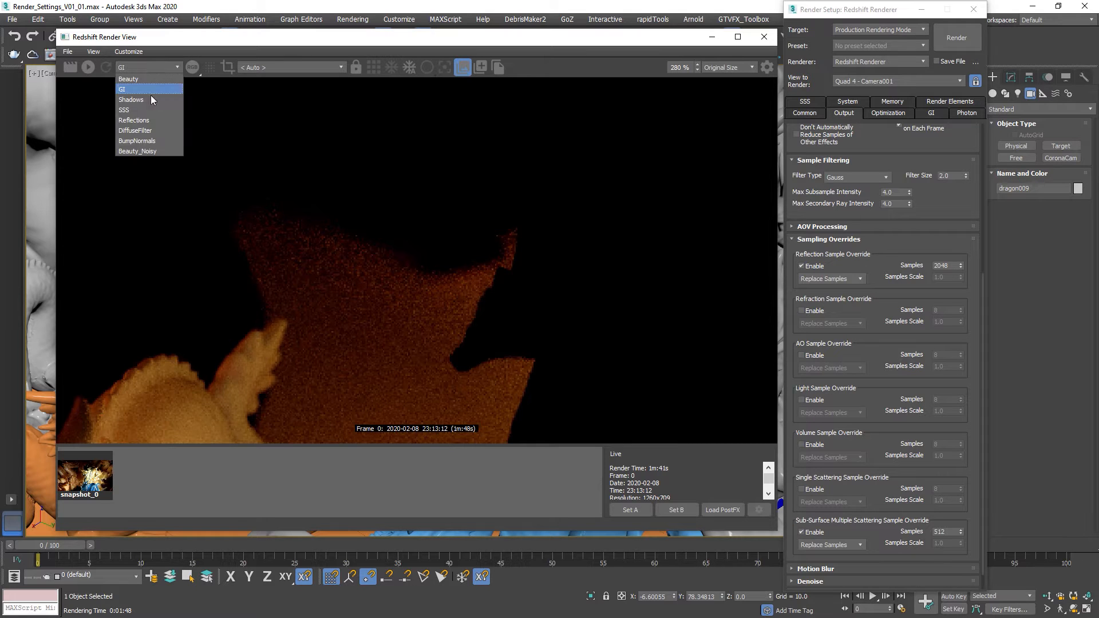
left_click(144, 119)
middle_click_drag(395, 400, 454, 97)
scroll(454, 98, "up", 1)
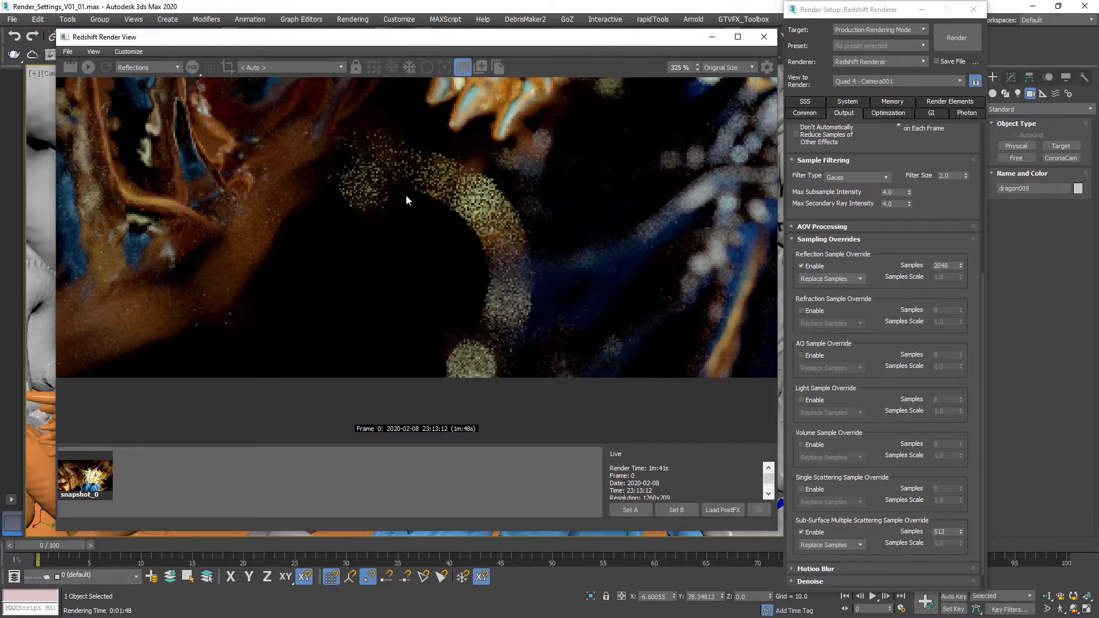
scroll(407, 195, "down", 6)
scroll(361, 199, "up", 6)
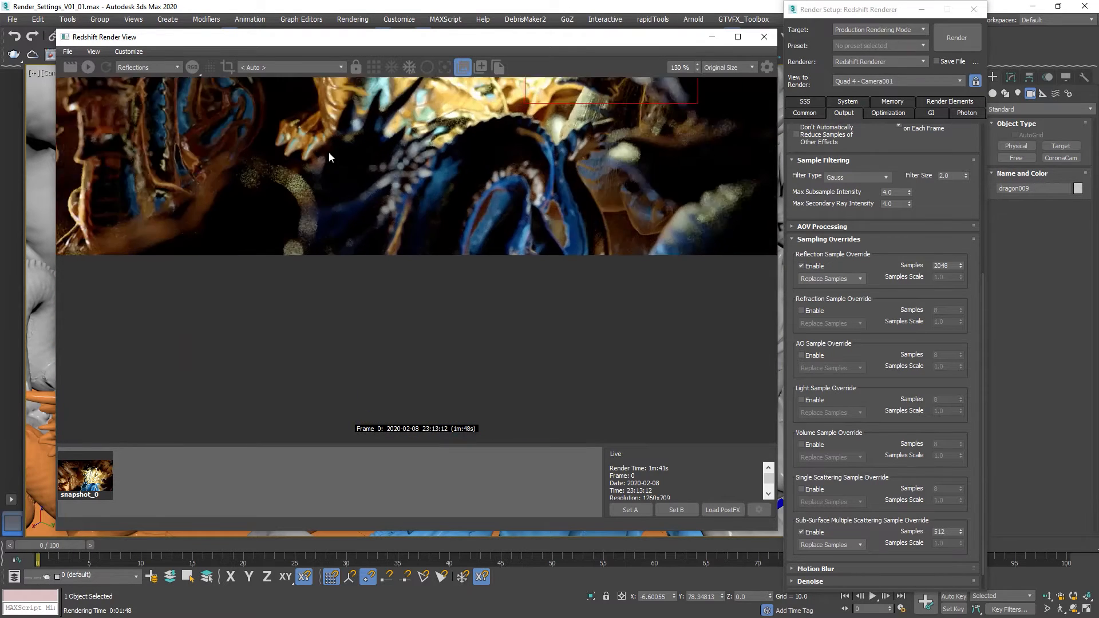
- Draw a render region around the blurred highlights and set the Unified Sampling Max Samples to 1024
left_click_drag(205, 137, 464, 425, "ctrl")
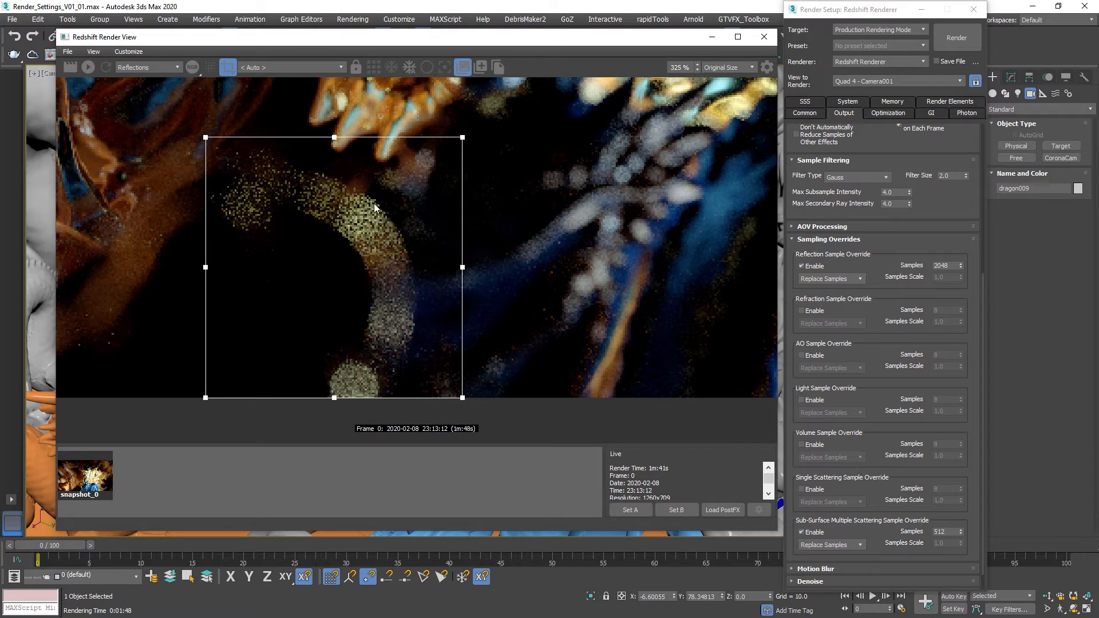
scroll(792, 240, "up", 5)
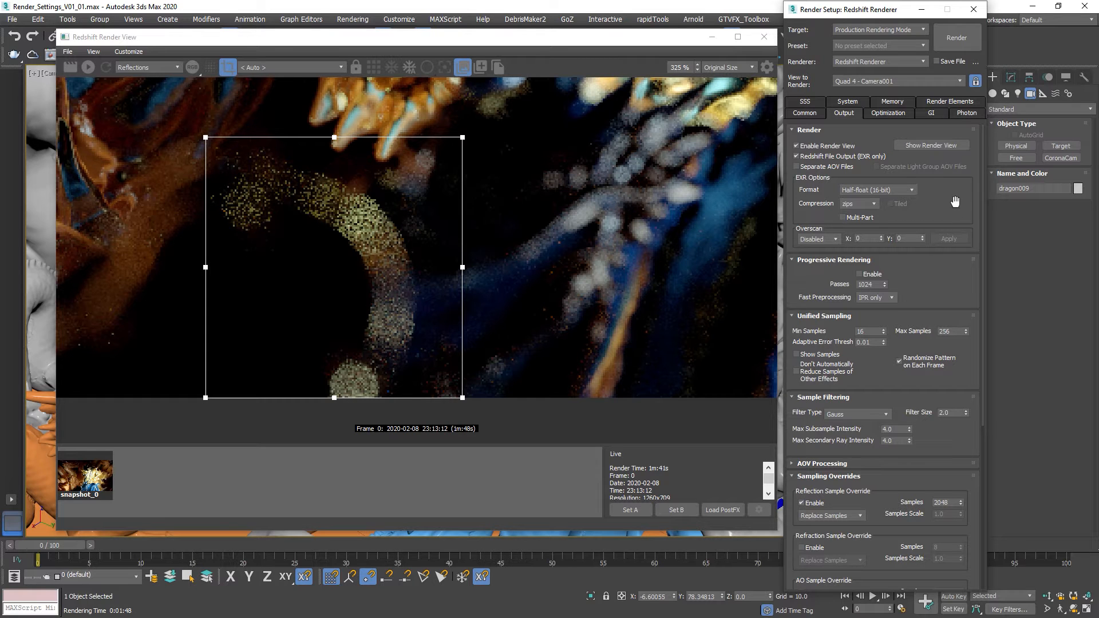
scroll(956, 223, "down", 2)
double_click(951, 226)
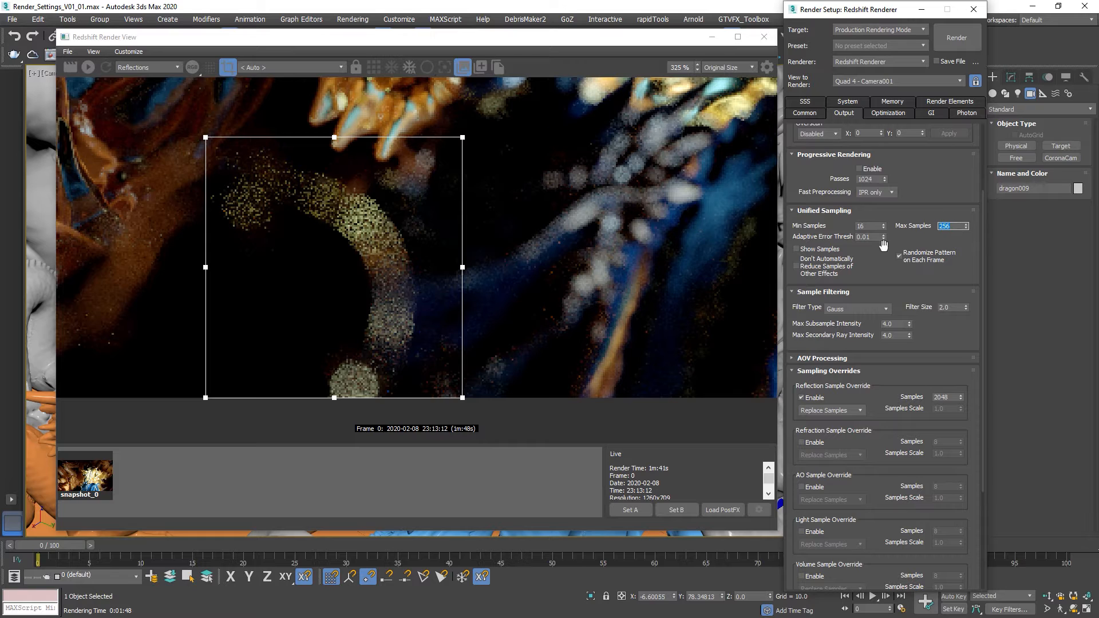
scroll(954, 204, "down", 2)
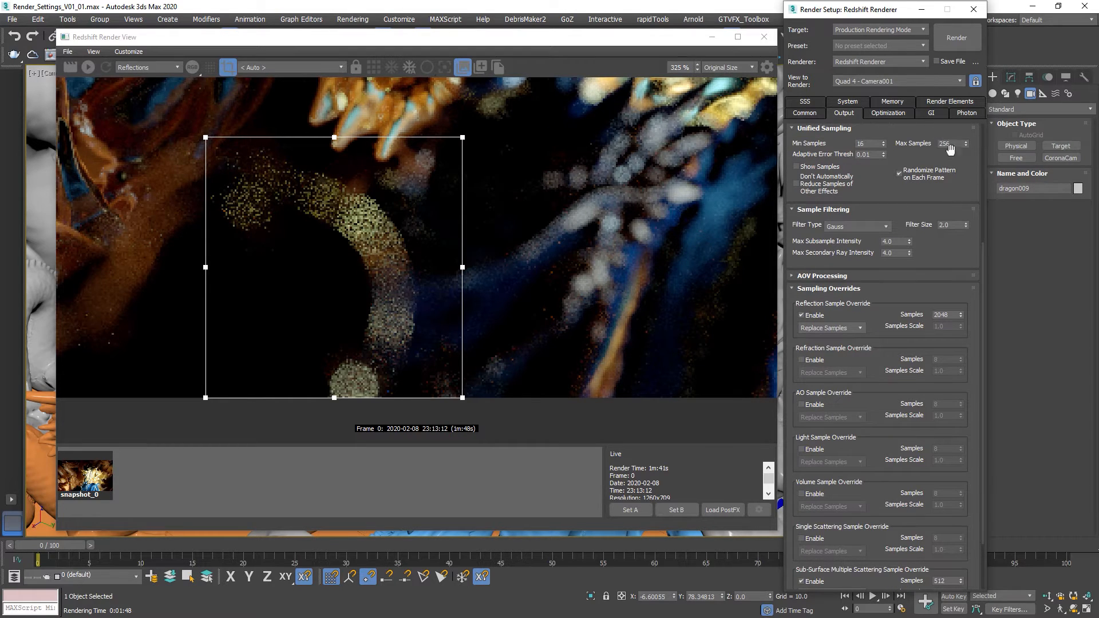
double_click(951, 143)
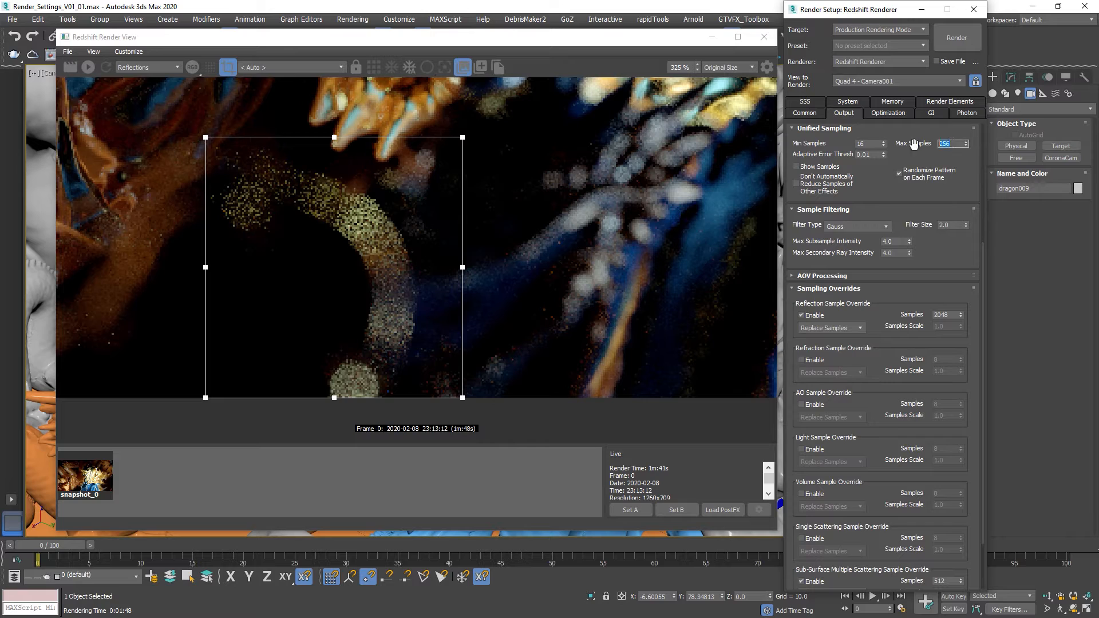
double_click(950, 316)
scroll(939, 128, "up", 1)
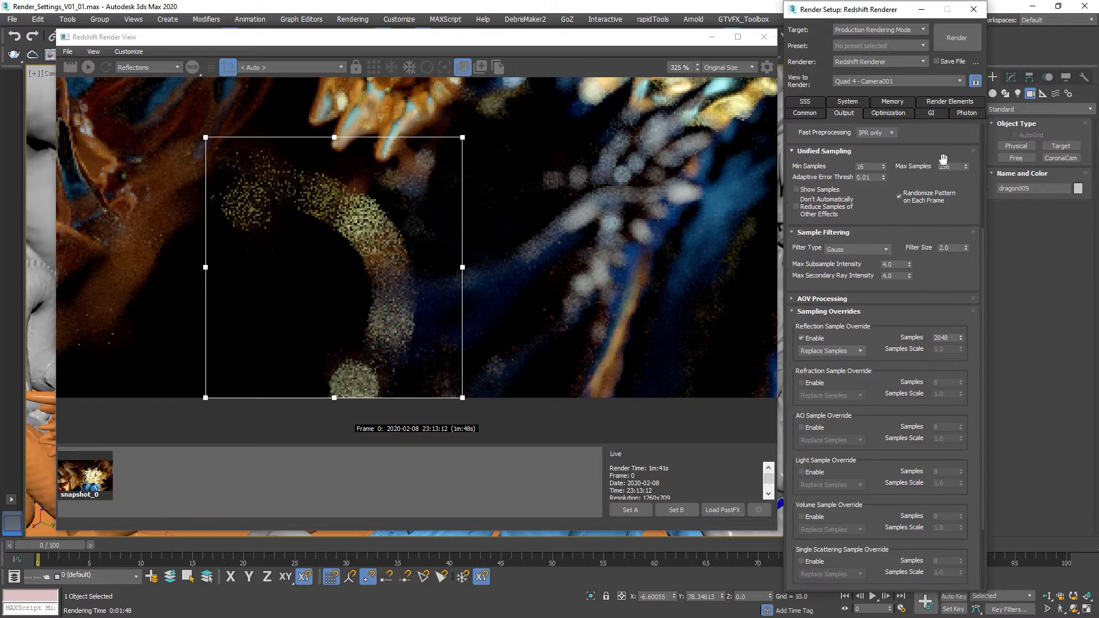
double_click(953, 167)
type("1024")
key("Return")
left_click(955, 337)
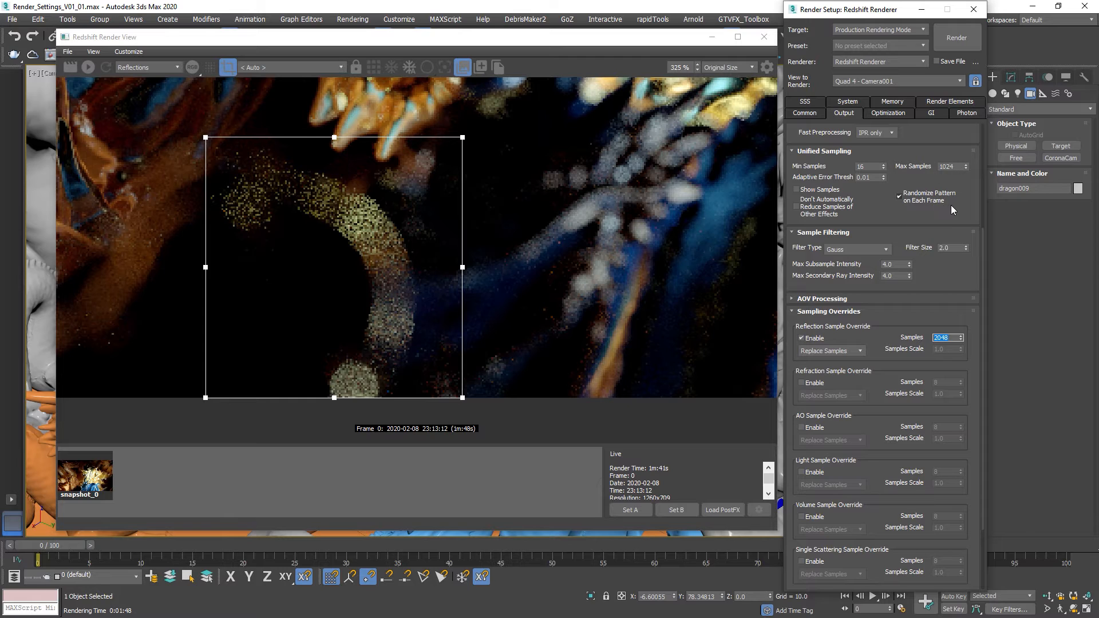
- Set the Unified Sampling Max Samples back to 256
double_click(950, 166)
type("24")
type("6")
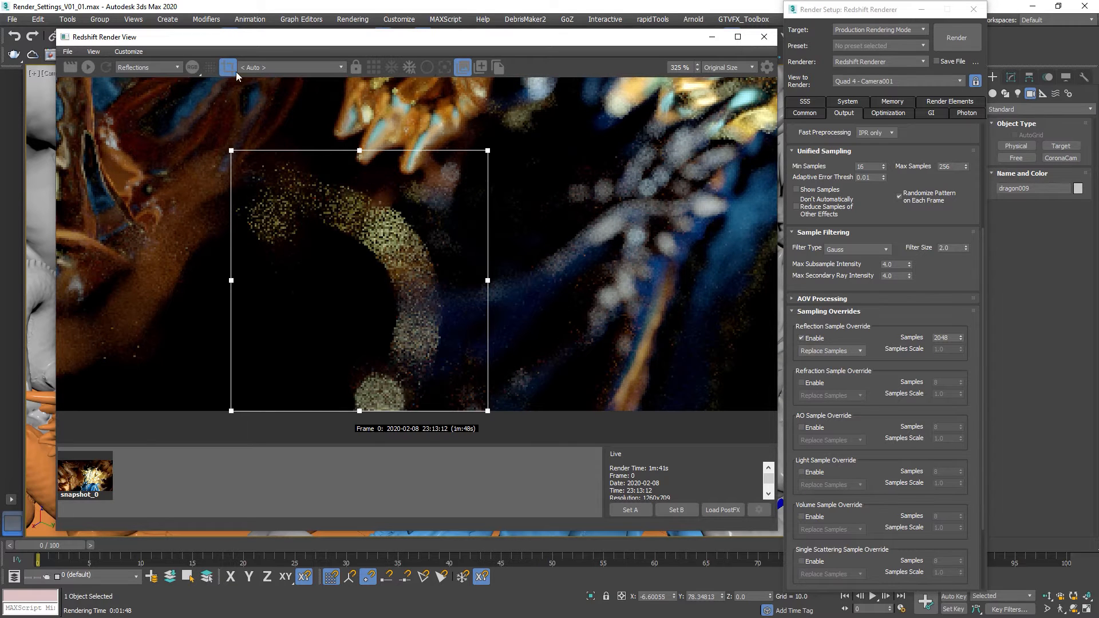
- Turn off the render region and display the Beauty pass at 100 % zoom
scroll(275, 152, "down", 5)
left_click(227, 68)
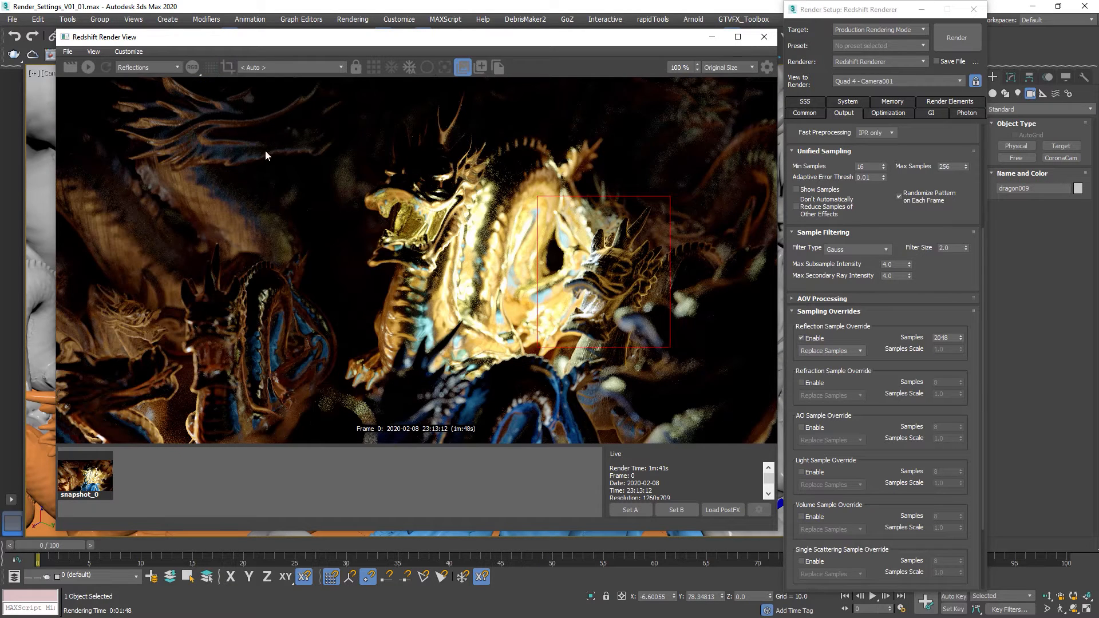
left_click(144, 68)
left_click(143, 78)
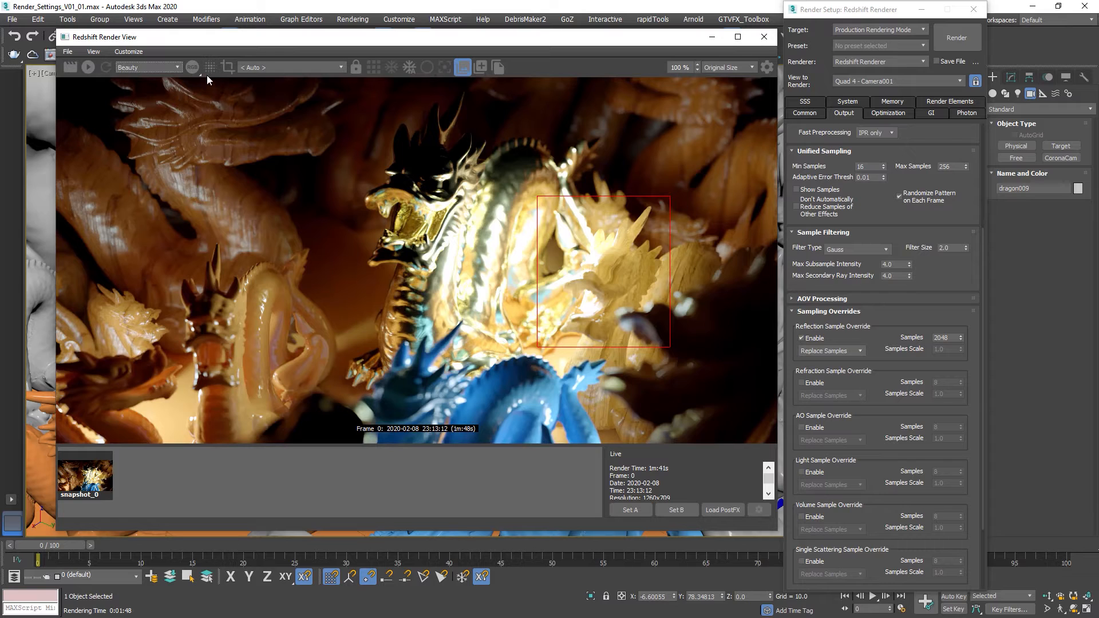
- Compare the Beauty and Beauty_Noisy passes around the blurred highlights on the dark foreground shape
left_click(210, 68)
left_click(210, 68)
left_click(210, 68)
scroll(334, 386, "up", 6)
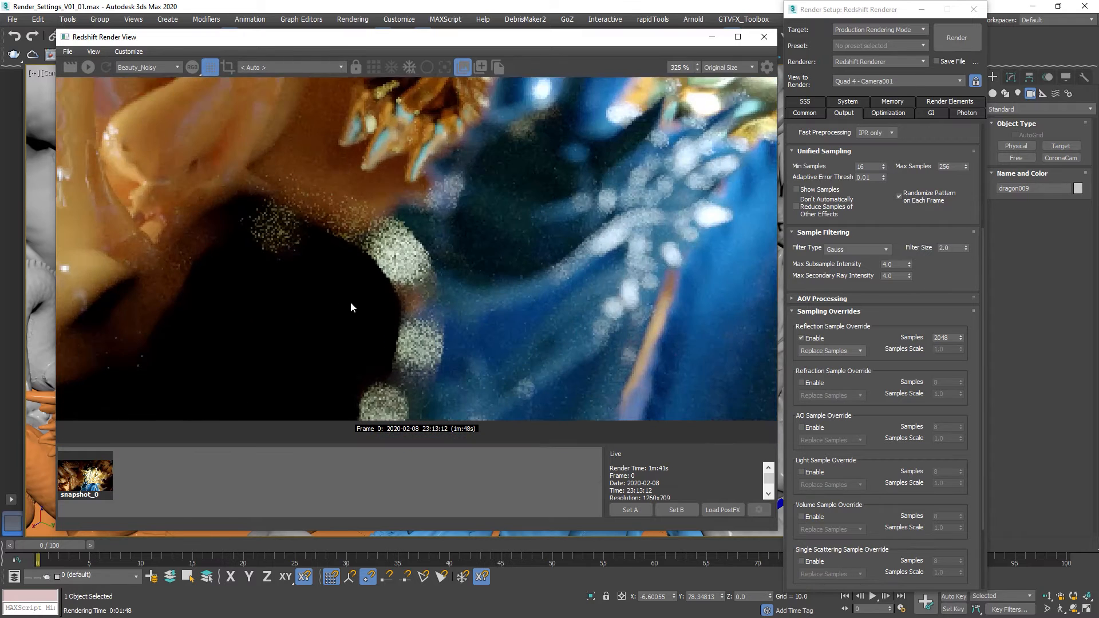
middle_click_drag(213, 148, 232, 139)
left_click(210, 67)
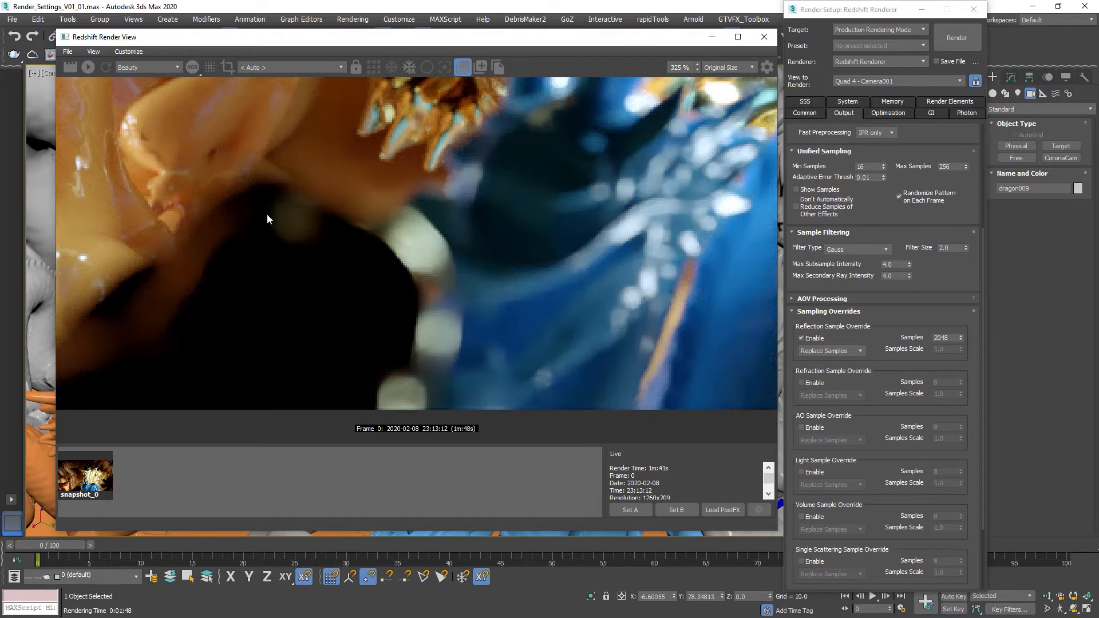
middle_click_drag(407, 308, 383, 338)
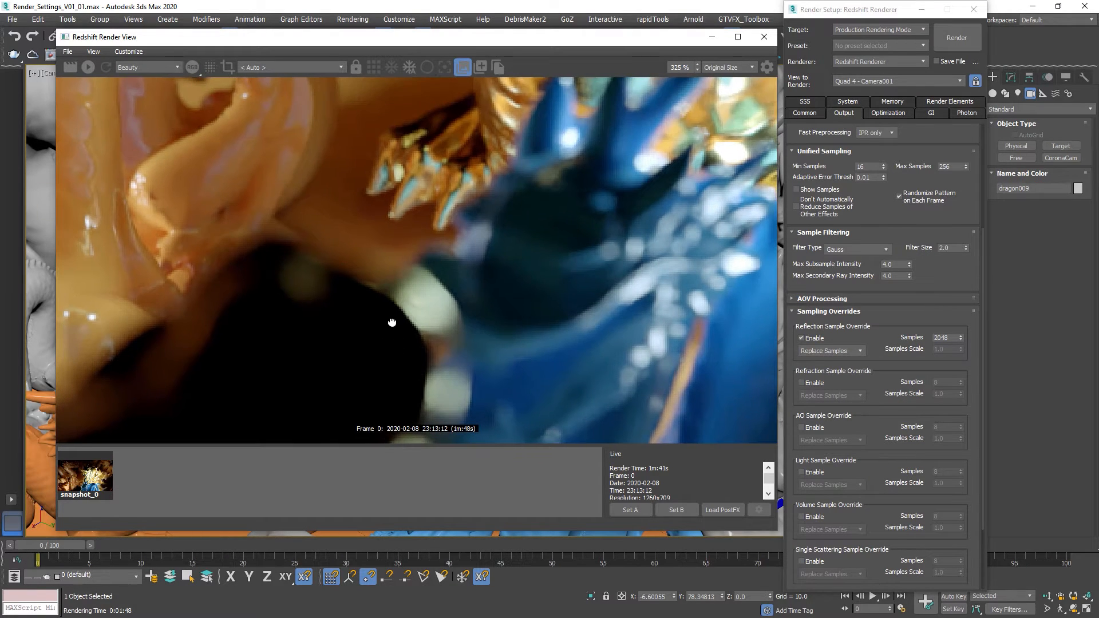
scroll(381, 249, "down", 5)
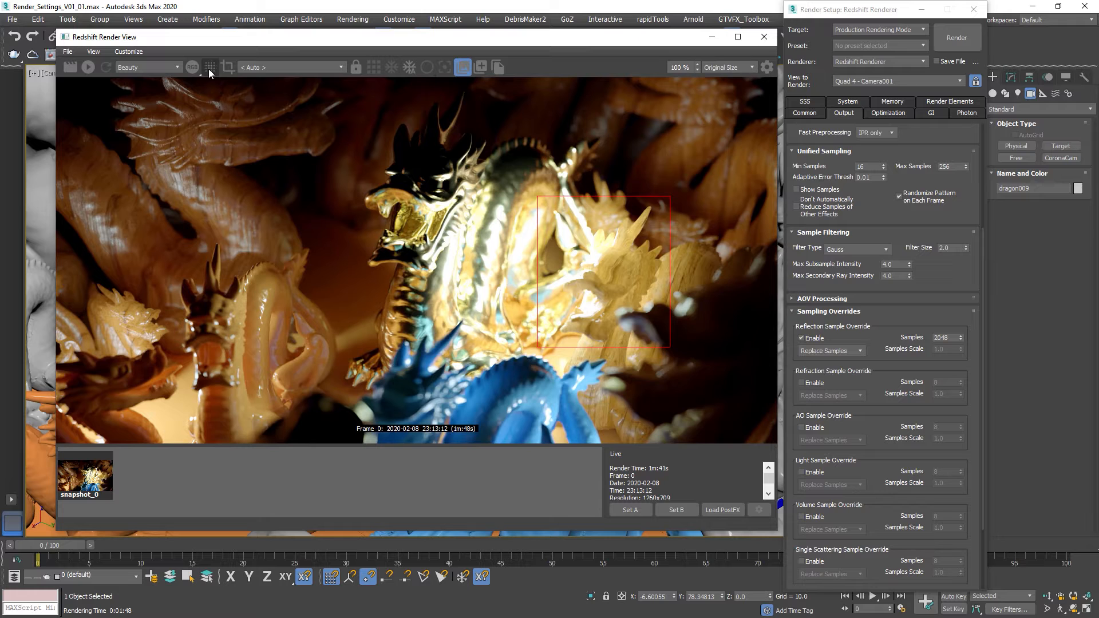
- Compare the Beauty and Beauty_Noisy passes around the golden dragon's head and neck
scroll(365, 177, "up", 5)
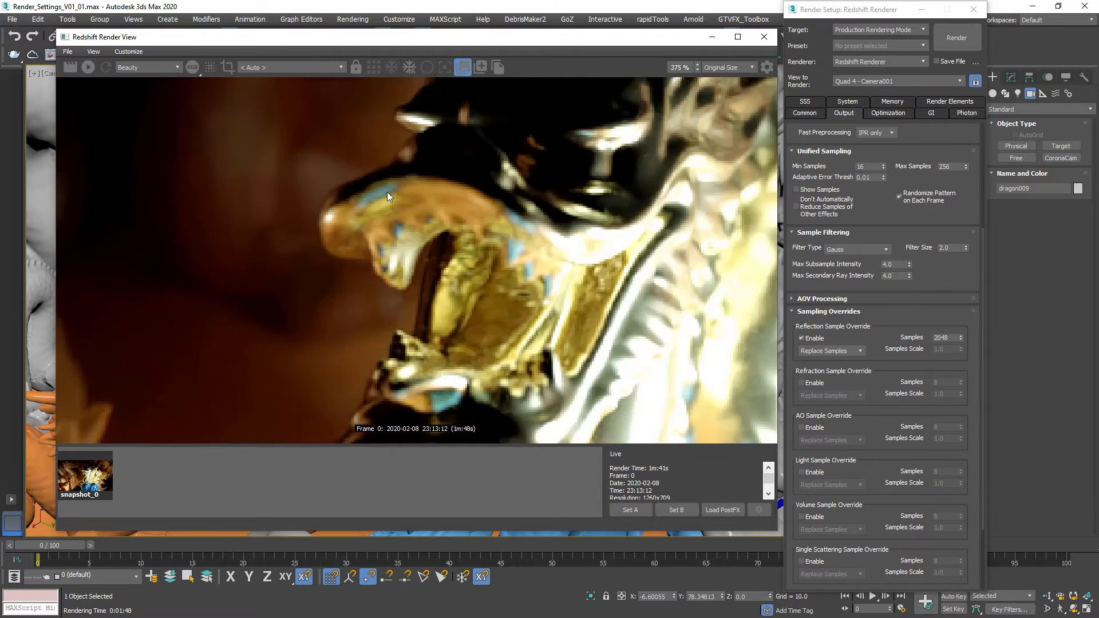
middle_click_drag(387, 196, 418, 209)
left_click(213, 69)
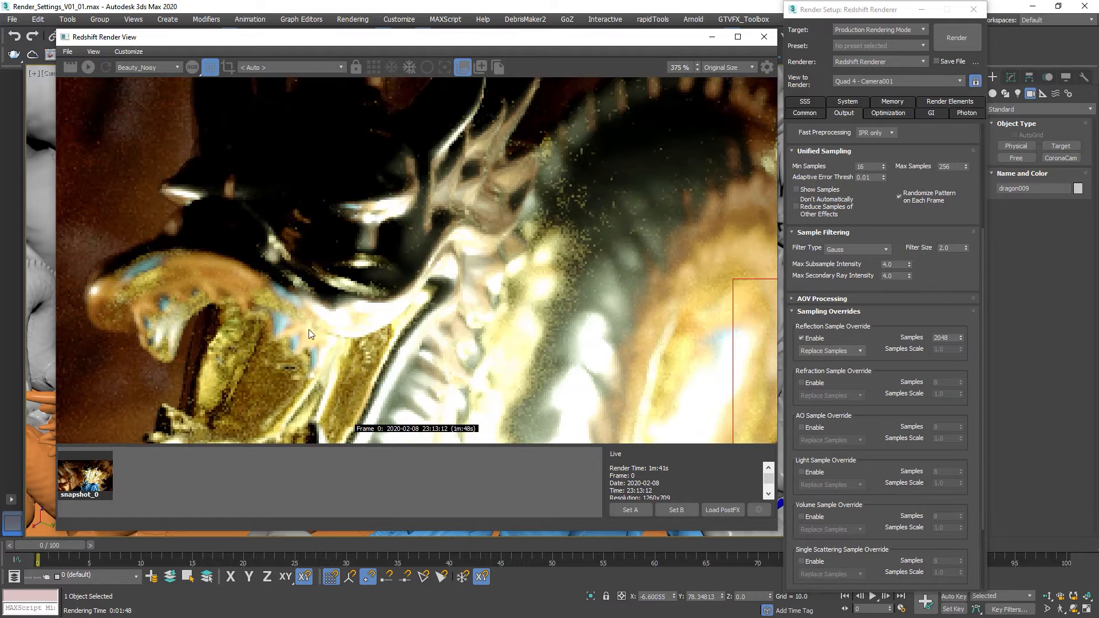
left_click(211, 68)
scroll(390, 261, "down", 2)
- Recheck the blurred highlights beside the blue dragon in Beauty_Noisy against the Beauty pass
middle_click_drag(283, 406, 413, 87)
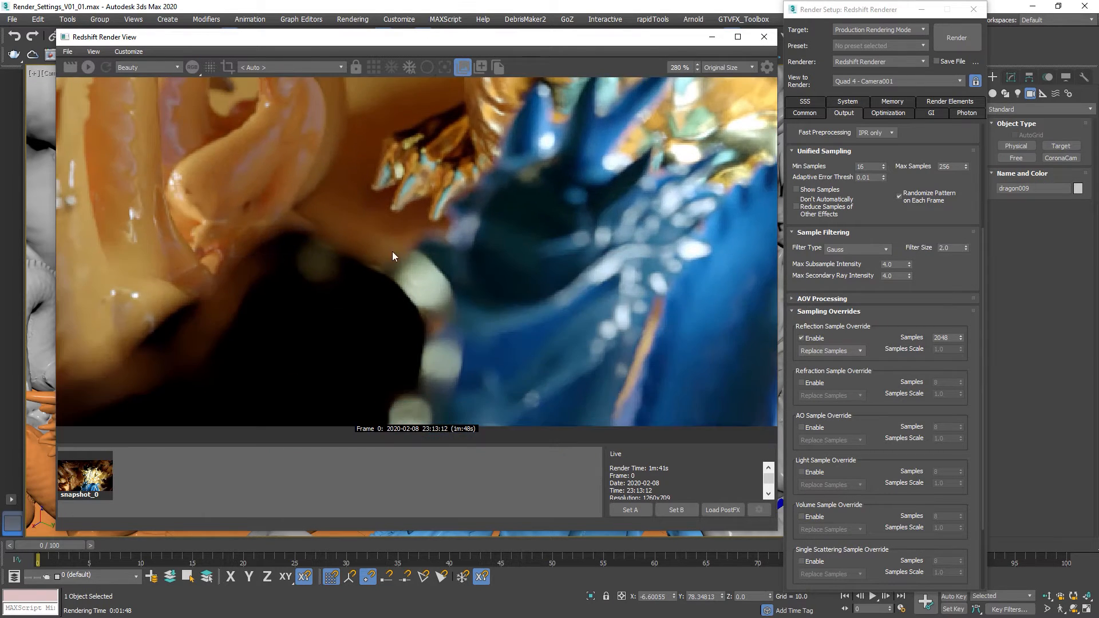
left_click(216, 66)
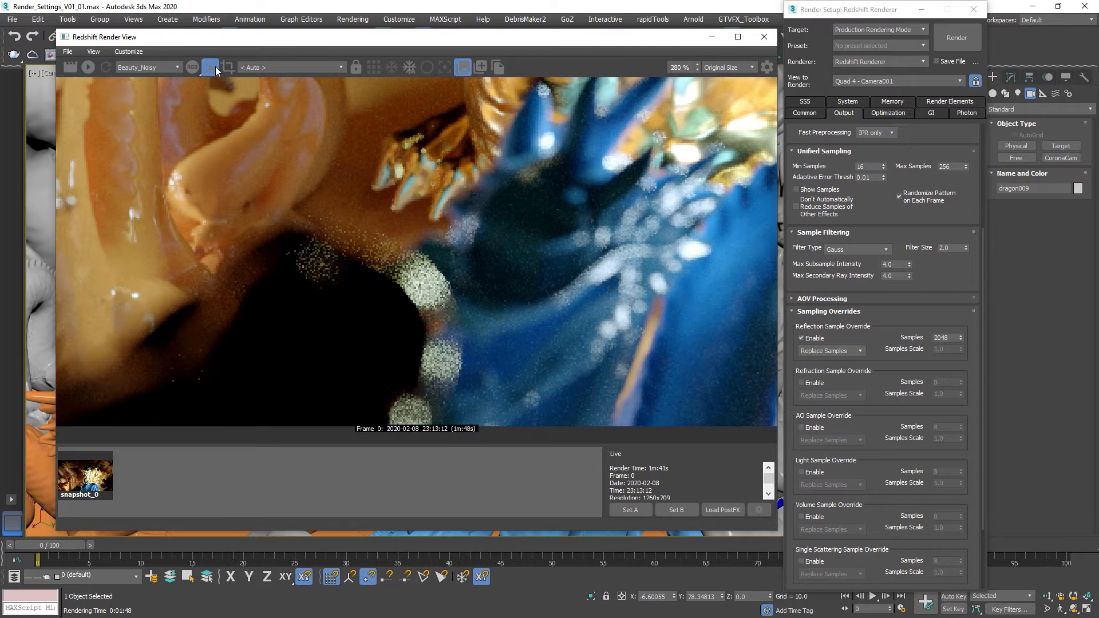
left_click(215, 66)
- Compare the Beauty and Beauty_Noisy passes on the wooden dragons in the foreground and the dark background
middle_click_drag(272, 177, 523, 396)
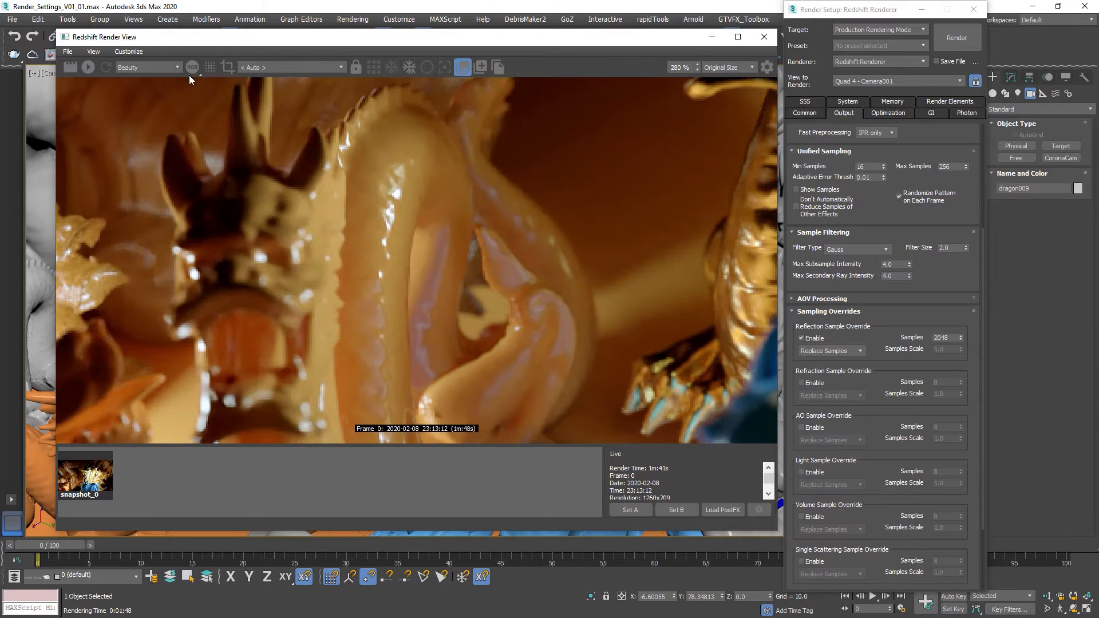
left_click(211, 68)
left_click(210, 68)
middle_click_drag(258, 143, 293, 440)
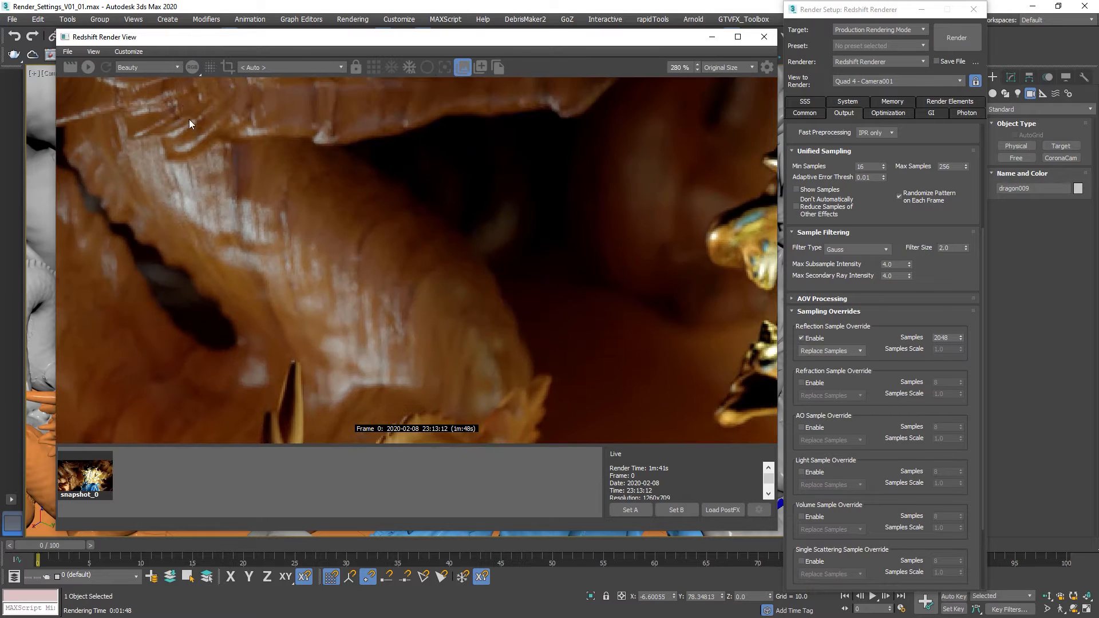
middle_click_drag(270, 96, 337, 246)
left_click(211, 68)
left_click(211, 68)
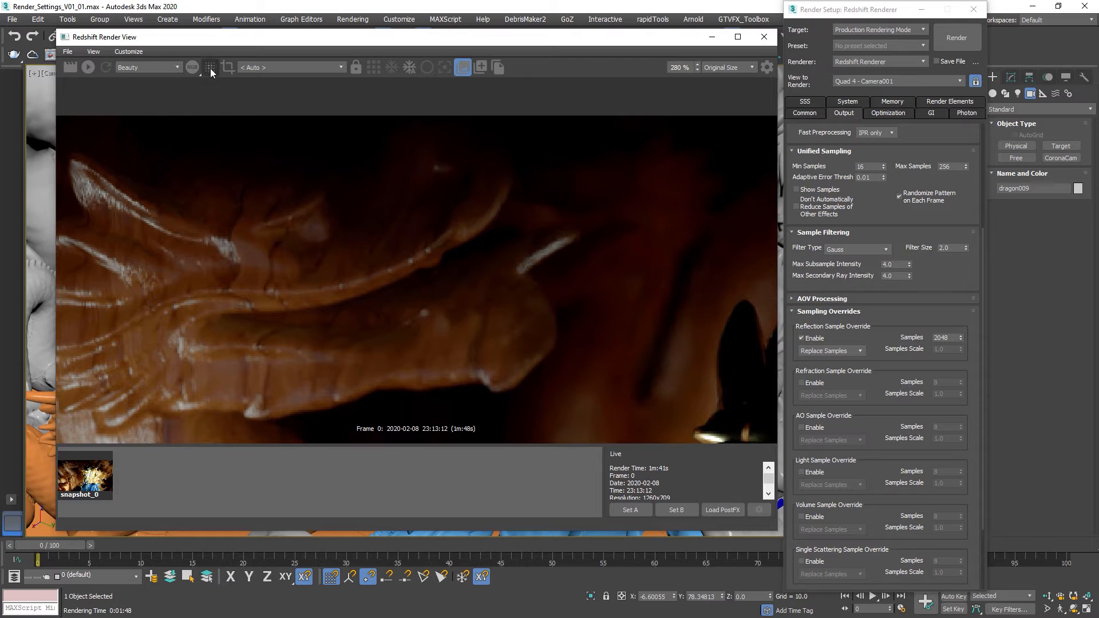
left_click(210, 68)
left_click(211, 68)
scroll(276, 177, "down", 5)
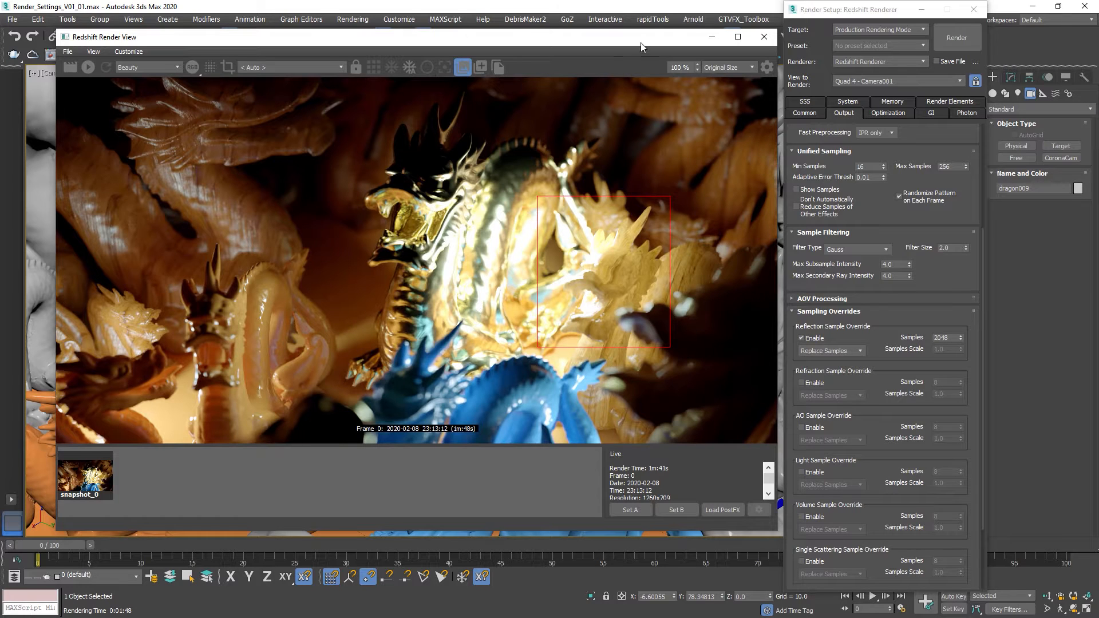
- Reposition the Redshift Render View and turn on Auto Freeze Tessellation
left_click_drag(647, 50, 654, 48)
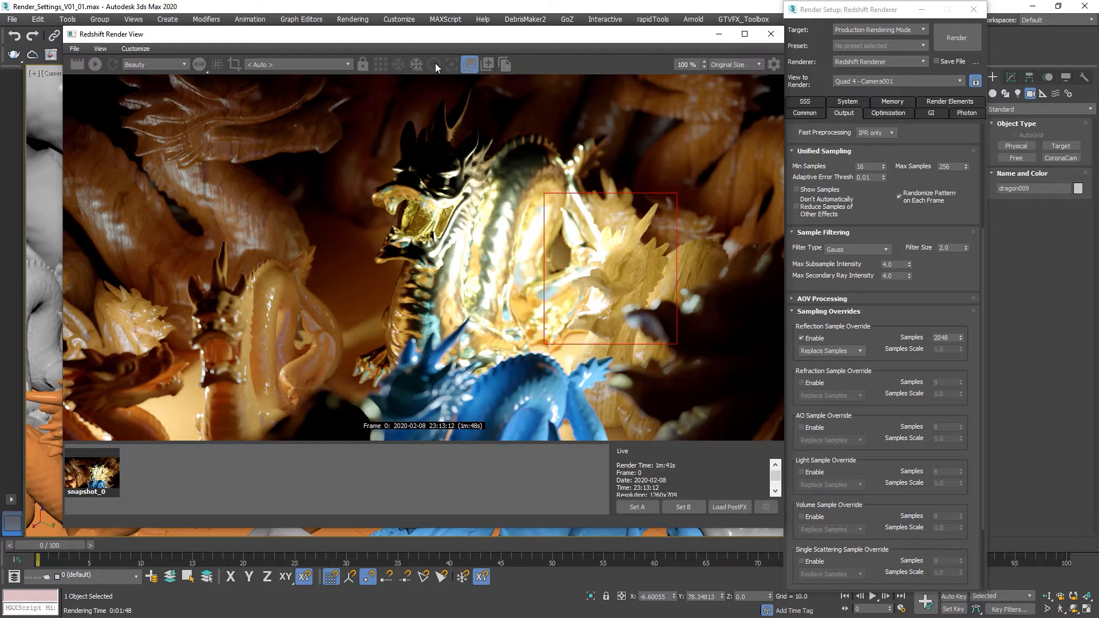
mouse_move(426, 40)
left_mouse_down()
mouse_move(447, 41)
mouse_move(440, 47)
left_mouse_up()
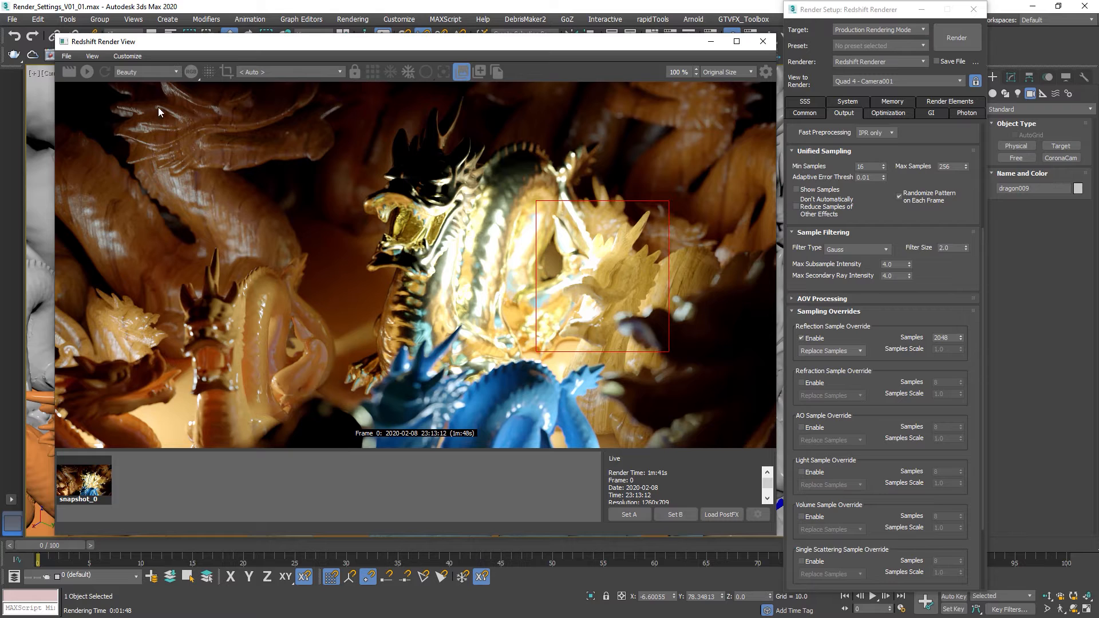
left_click_drag(142, 47, 171, 55)
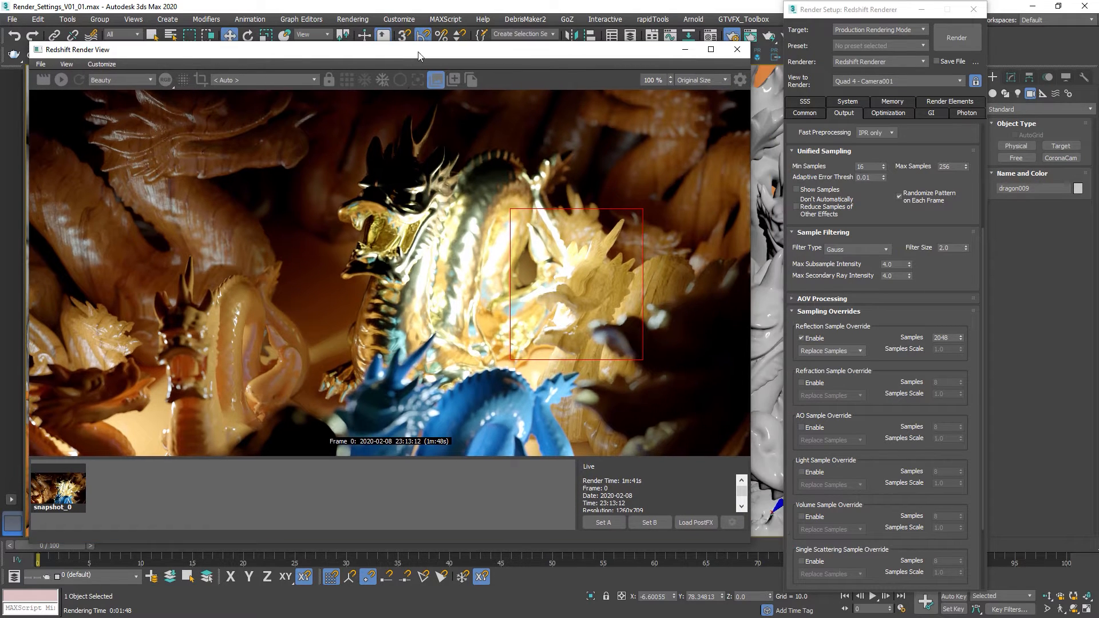
left_click_drag(379, 55, 398, 50)
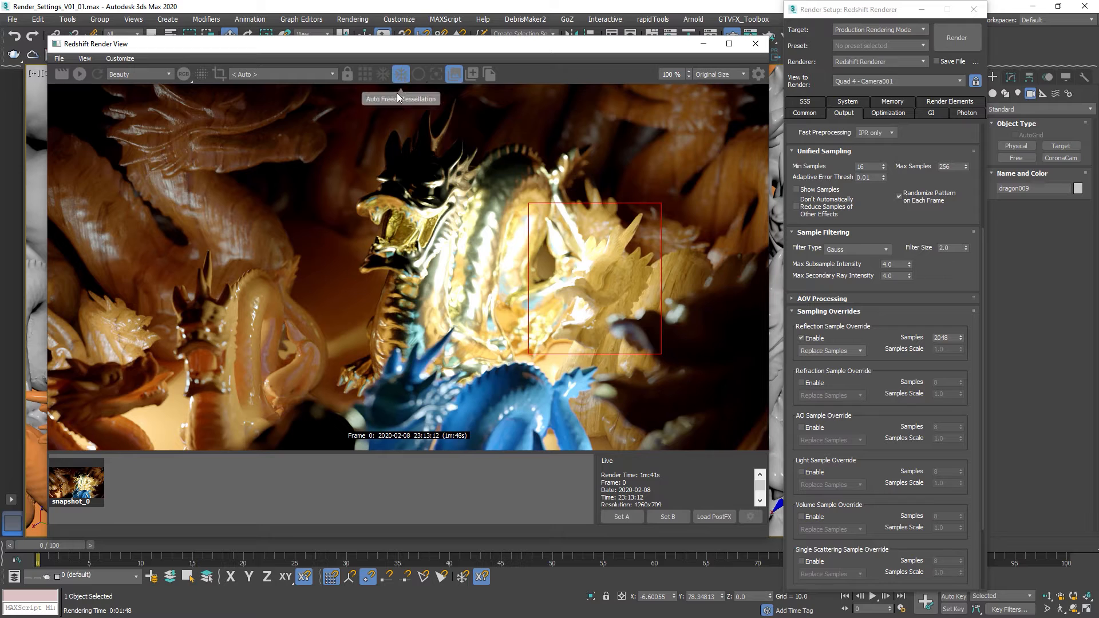
left_click(400, 77)
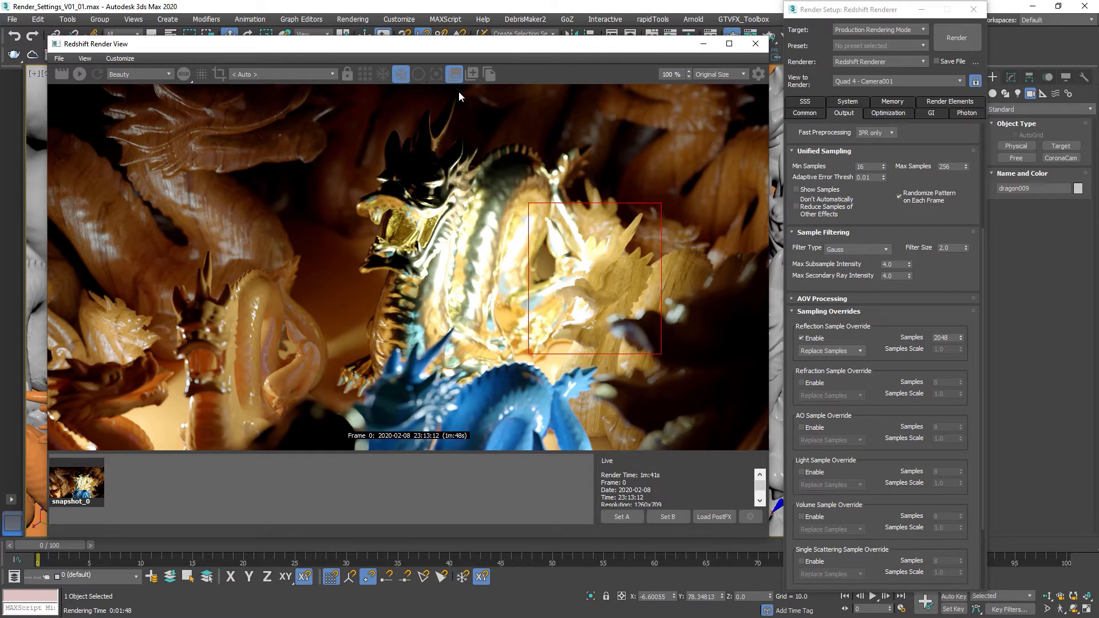
- Uncover the scene viewport, orbit it away from the camera view and switch it back to Camera001
left_click_drag(465, 46, 476, 206)
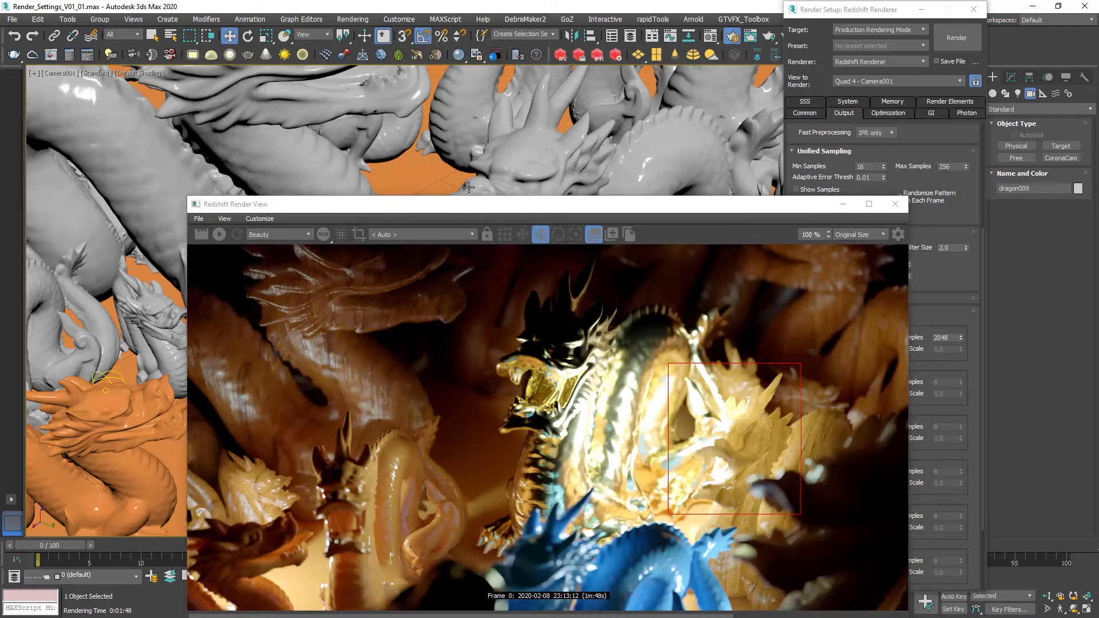
mouse_move(467, 180)
middle_mouse_down("alt")
mouse_move(445, 182)
mouse_move(468, 165)
mouse_move(487, 183)
middle_mouse_up("alt")
key("c")
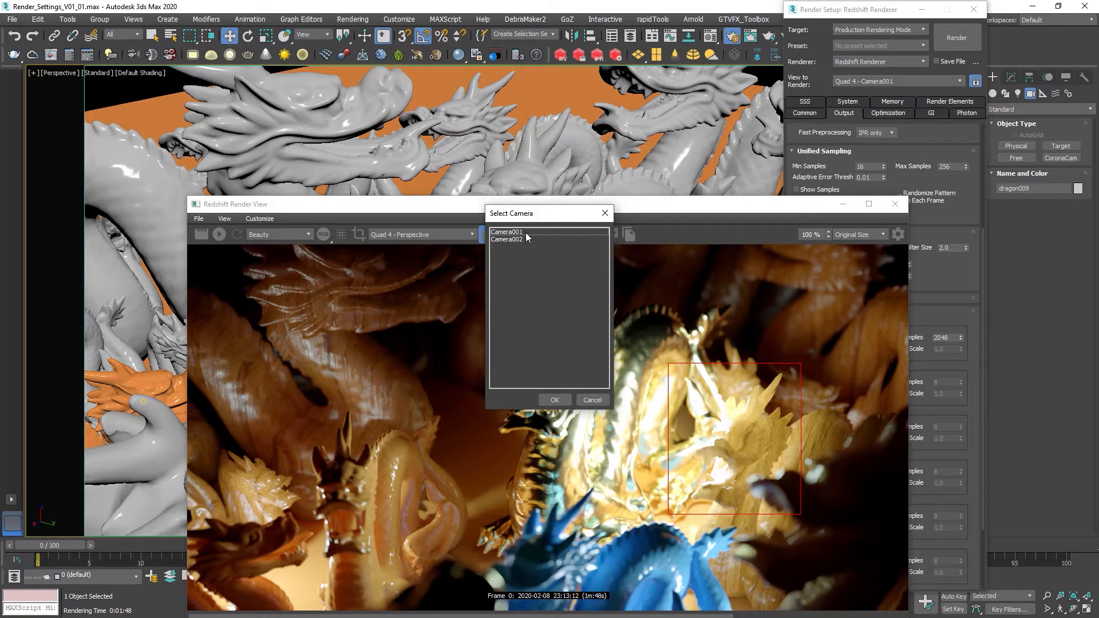
double_click(526, 233)
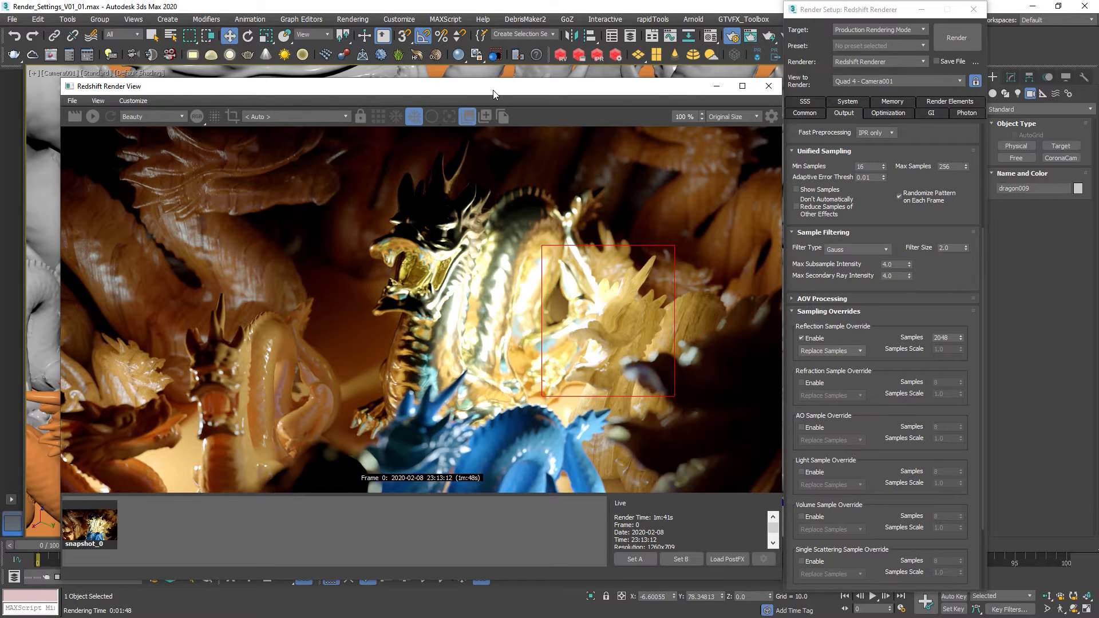
left_click_drag(493, 89, 506, 200)
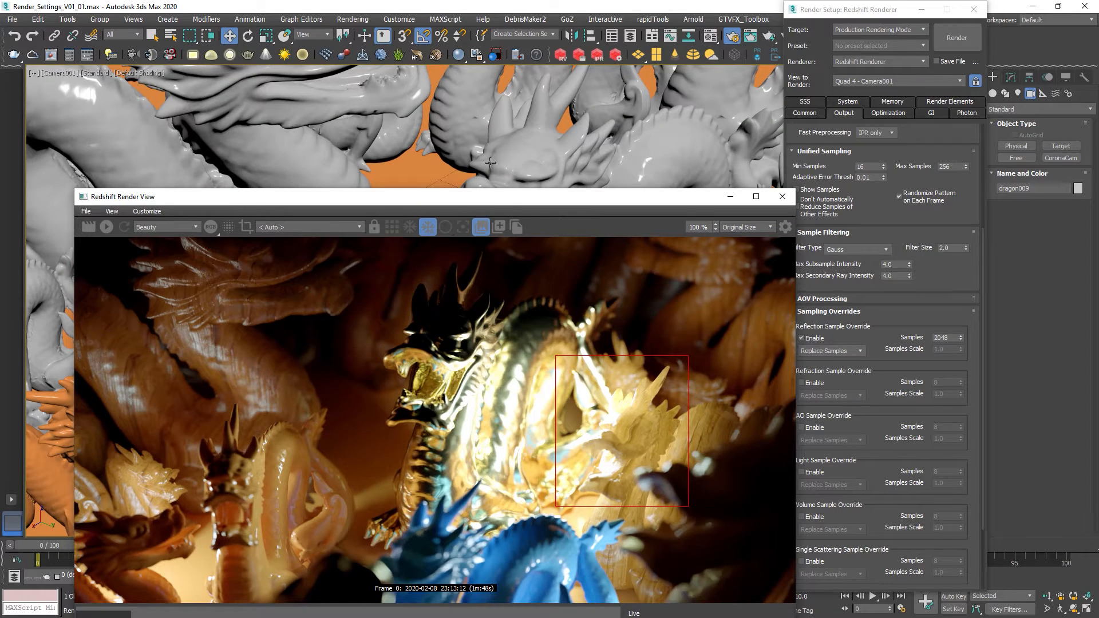
left_click_drag(479, 202, 447, 126)
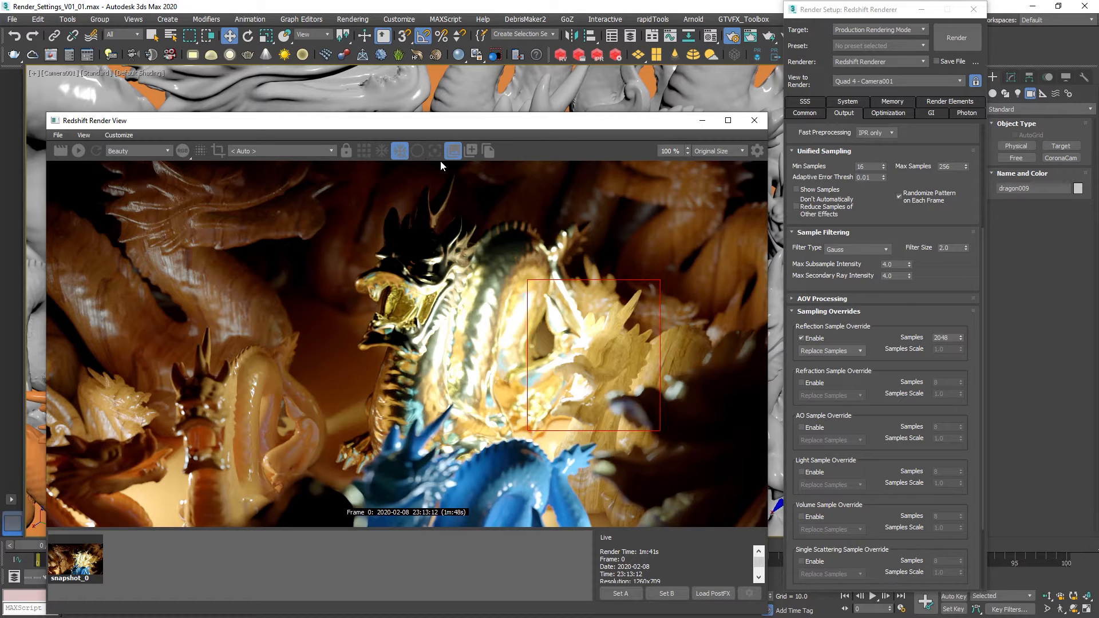
left_click_drag(461, 122, 456, 96)
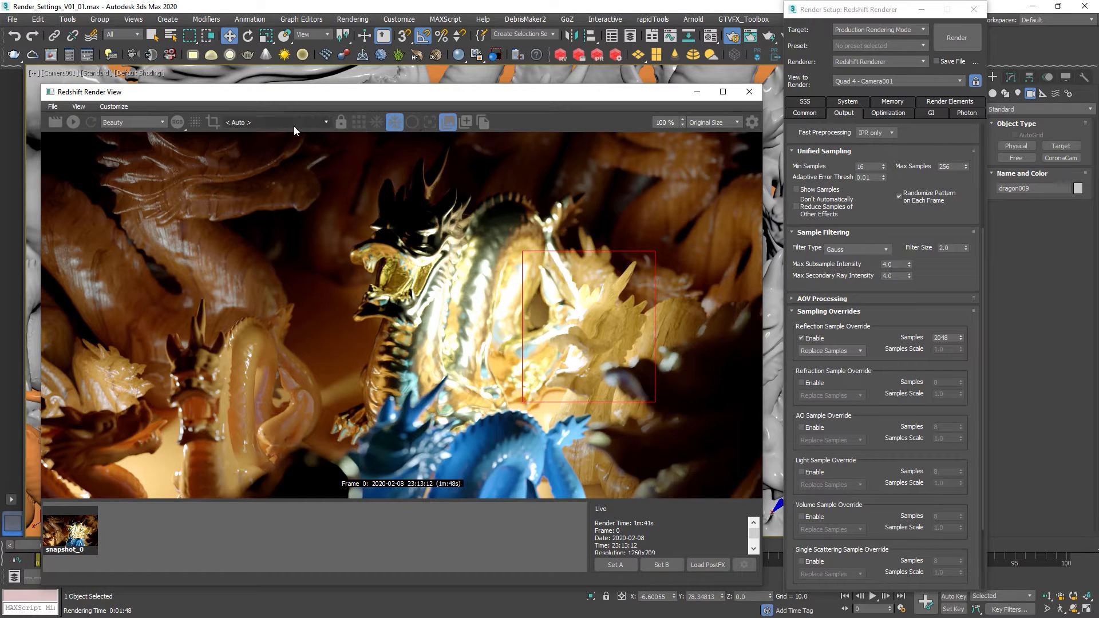
left_click(130, 122)
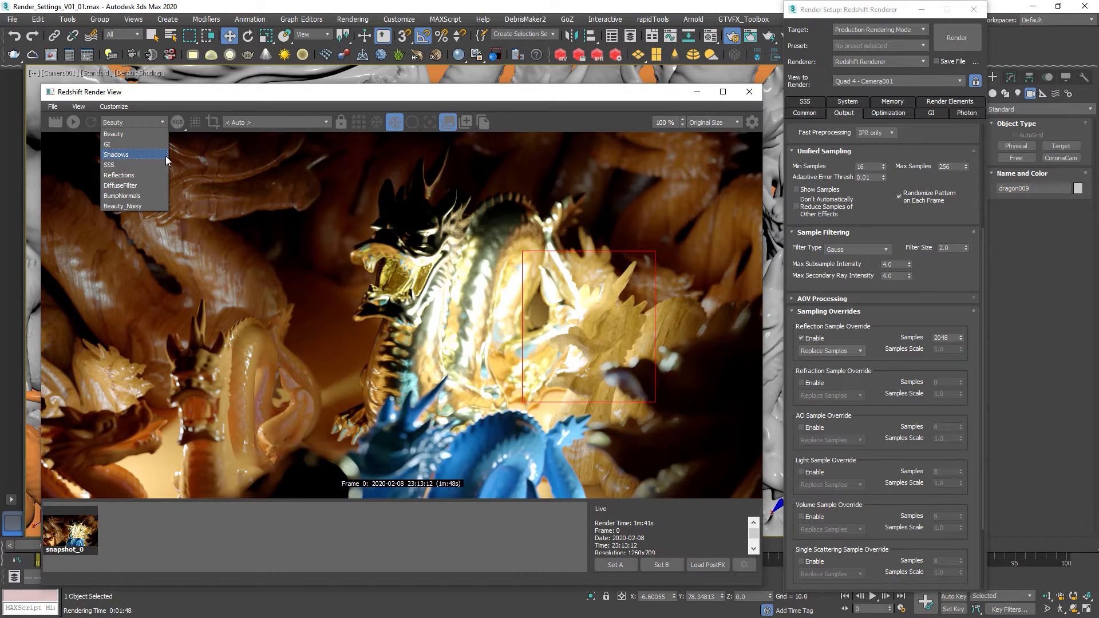
left_click(210, 180)
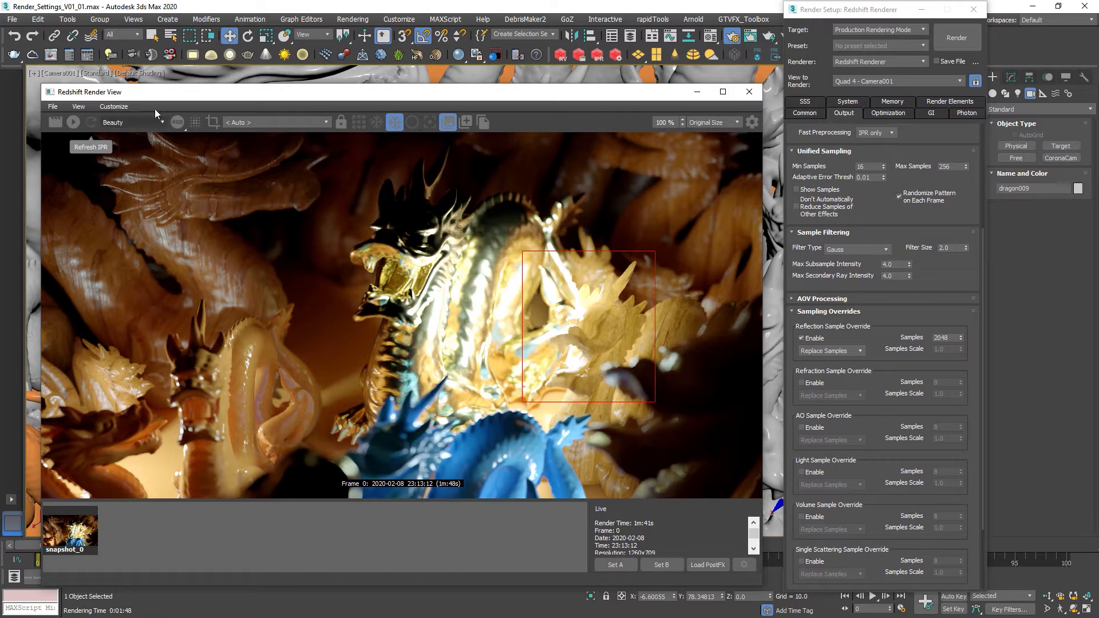
left_click_drag(242, 101, 277, 83)
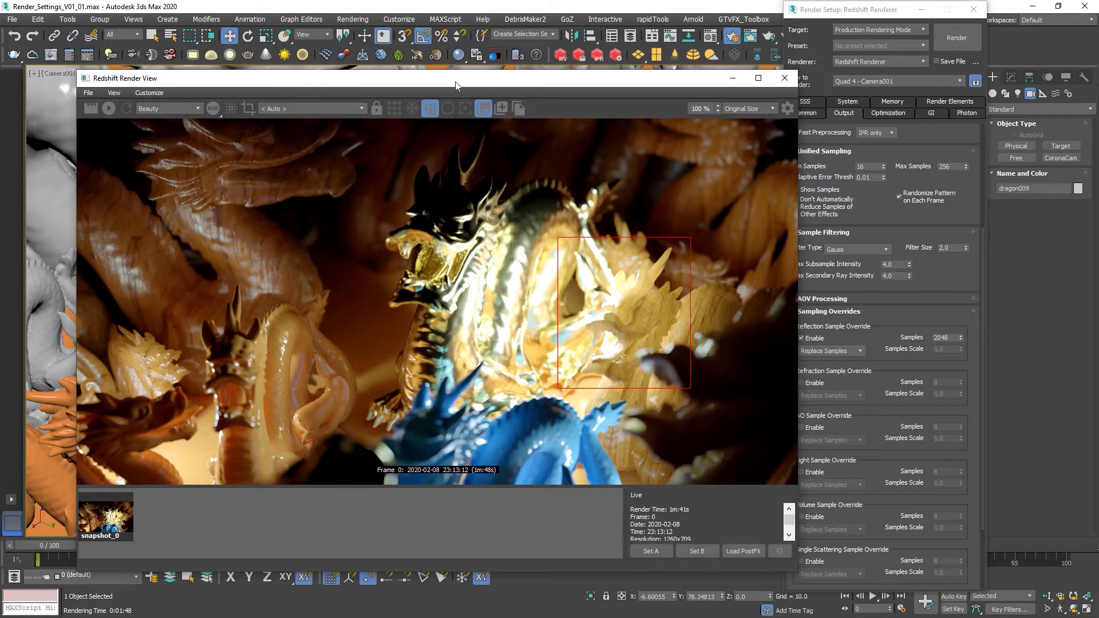
left_click_drag(455, 80, 426, 74)
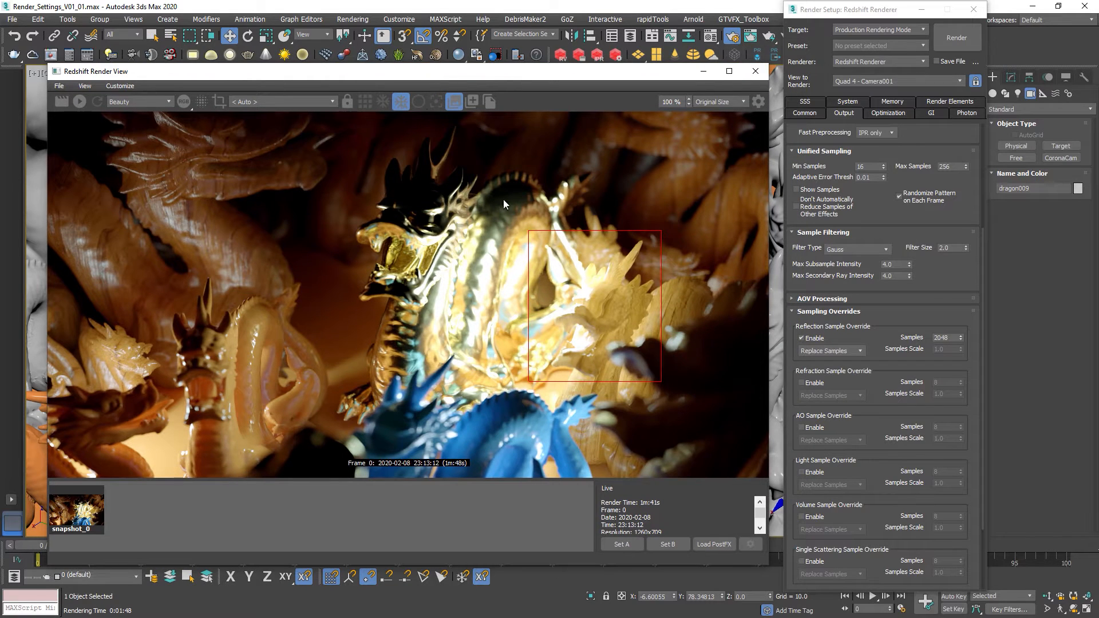
- Take a snapshot of the current render and lock the Redshift Render View to Quad 4 - Camera001
left_click(473, 102)
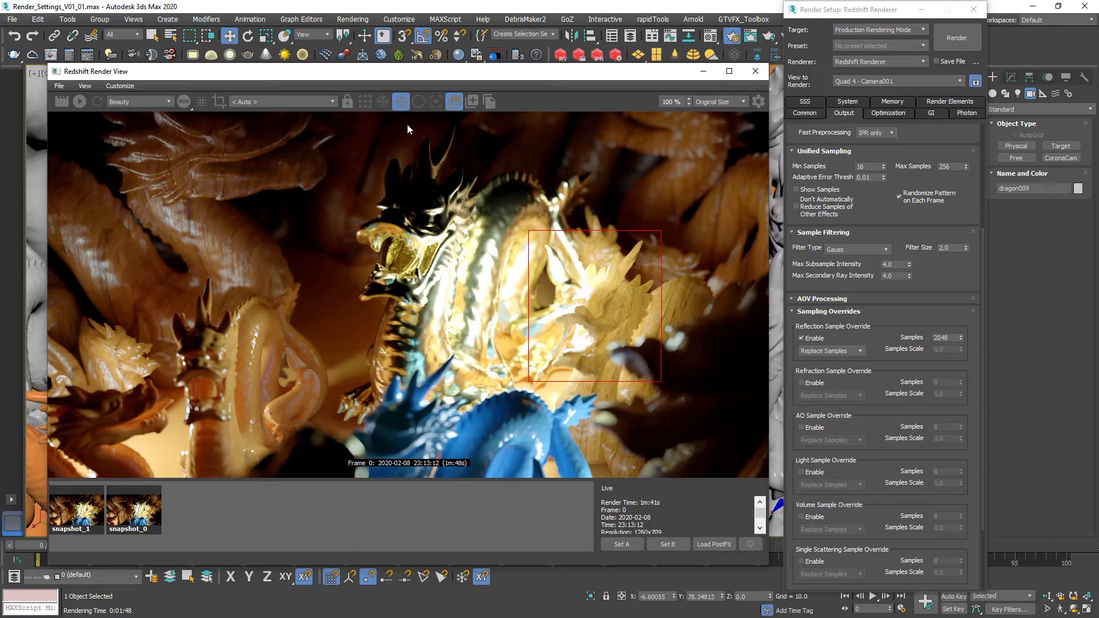
left_click(331, 103)
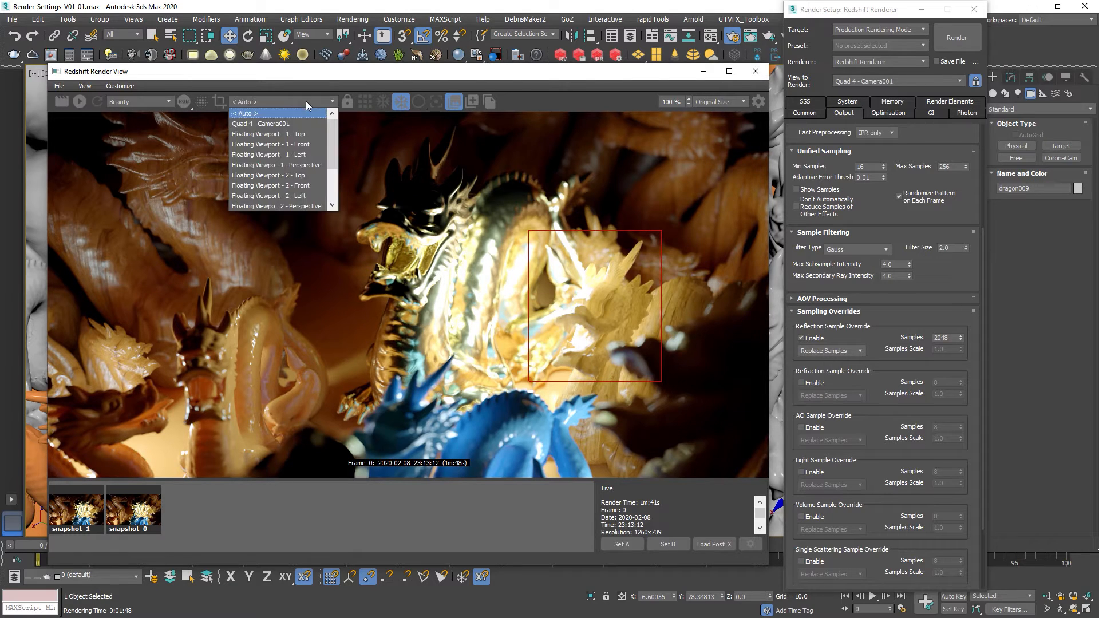
left_click(264, 123)
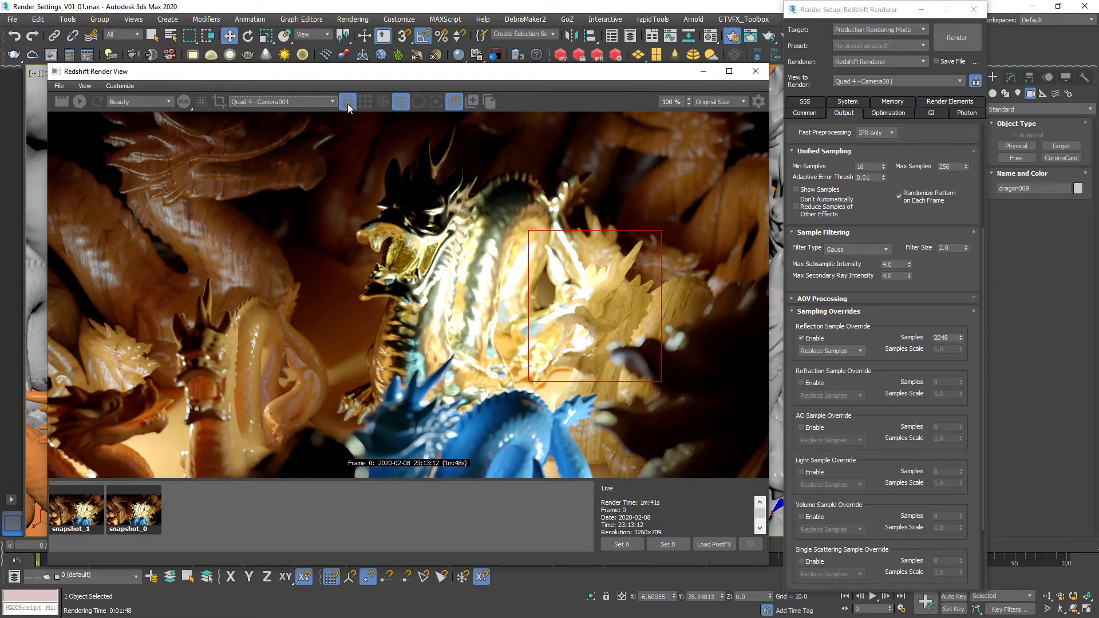
left_click_drag(368, 77, 452, 177)
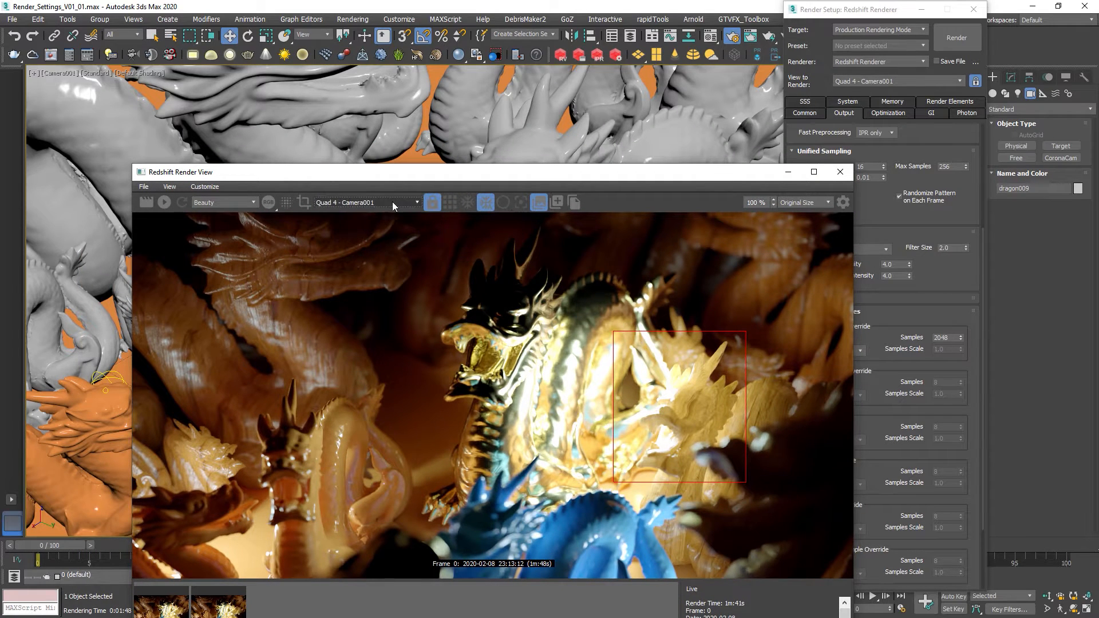
left_click_drag(414, 175, 349, 174)
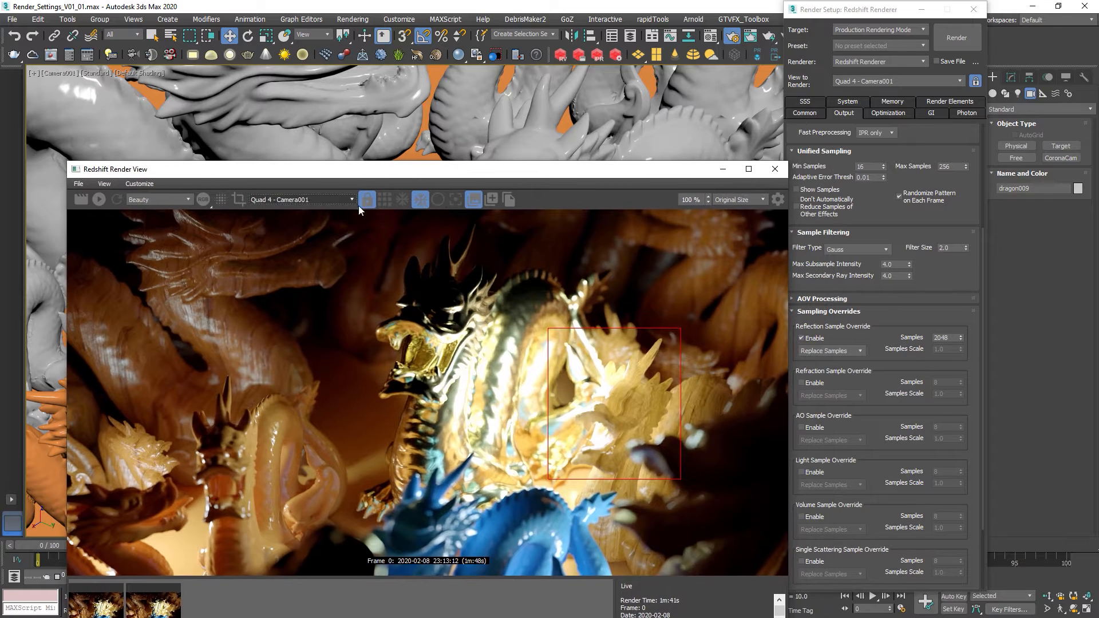
left_click_drag(345, 168, 333, 109)
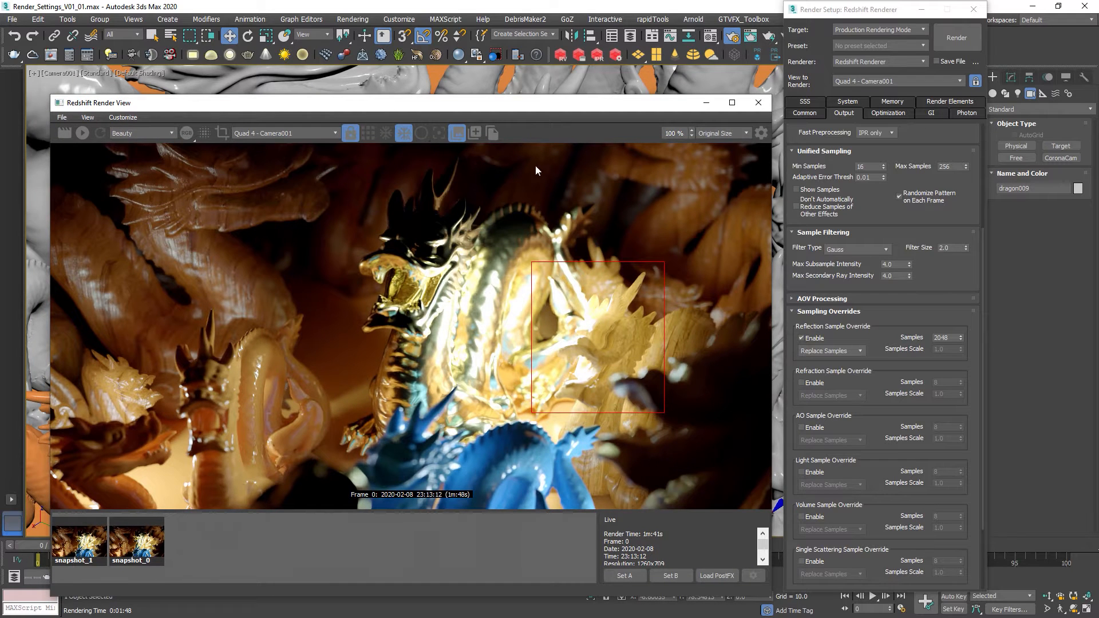
- Show the Render View's display settings in a widened window and compare the render with Enable PostFX off and on
left_click(762, 133)
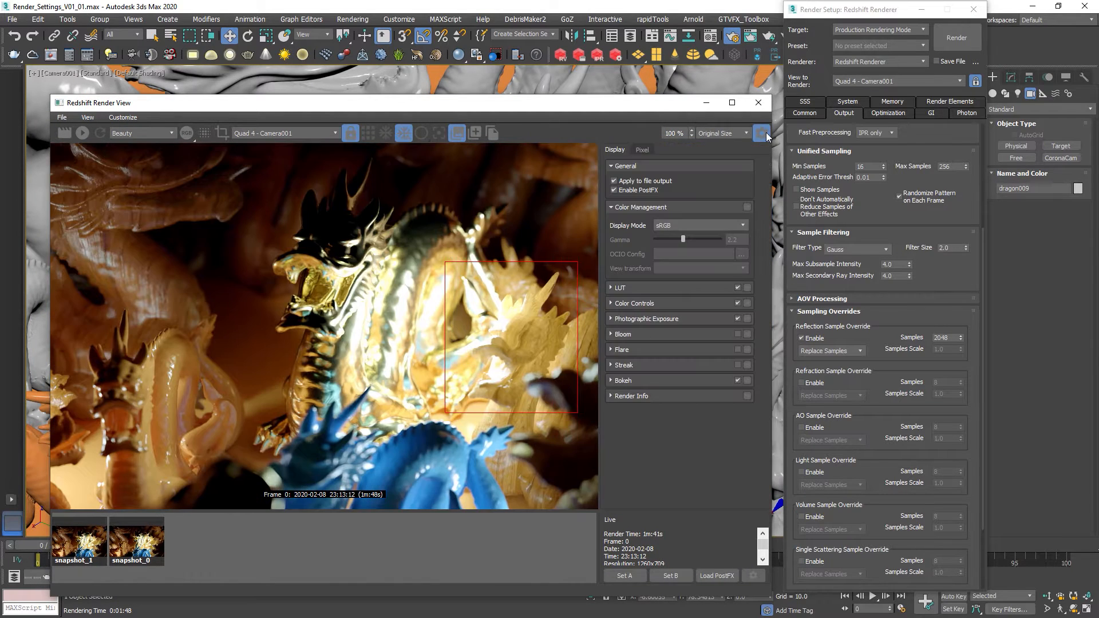
left_click_drag(772, 164, 946, 164)
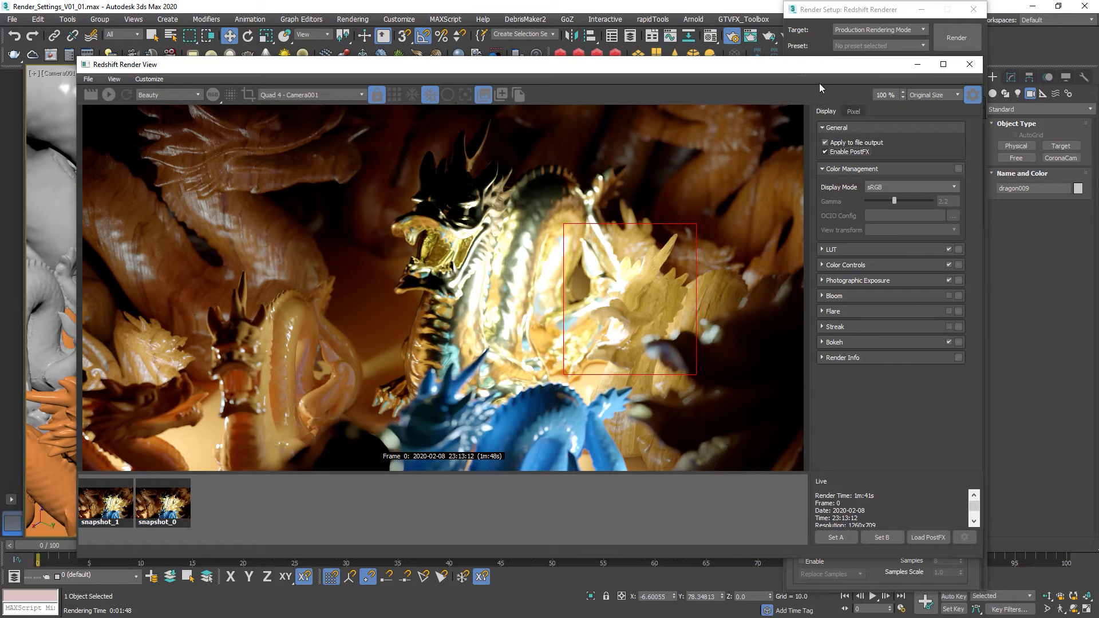
left_click(826, 152)
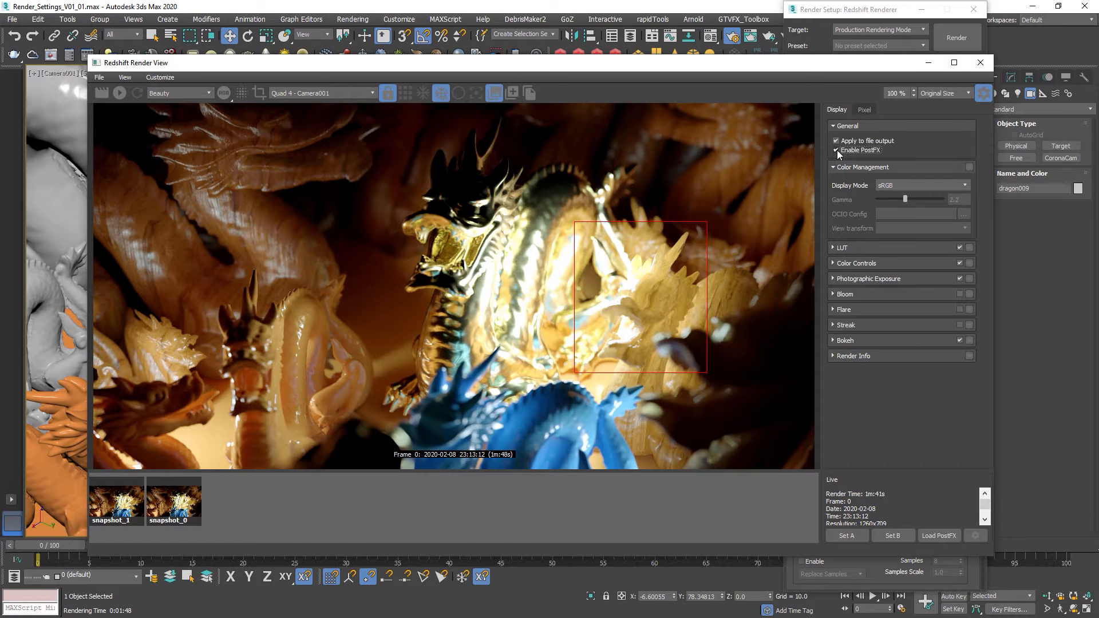
left_click(840, 151)
left_click(837, 150)
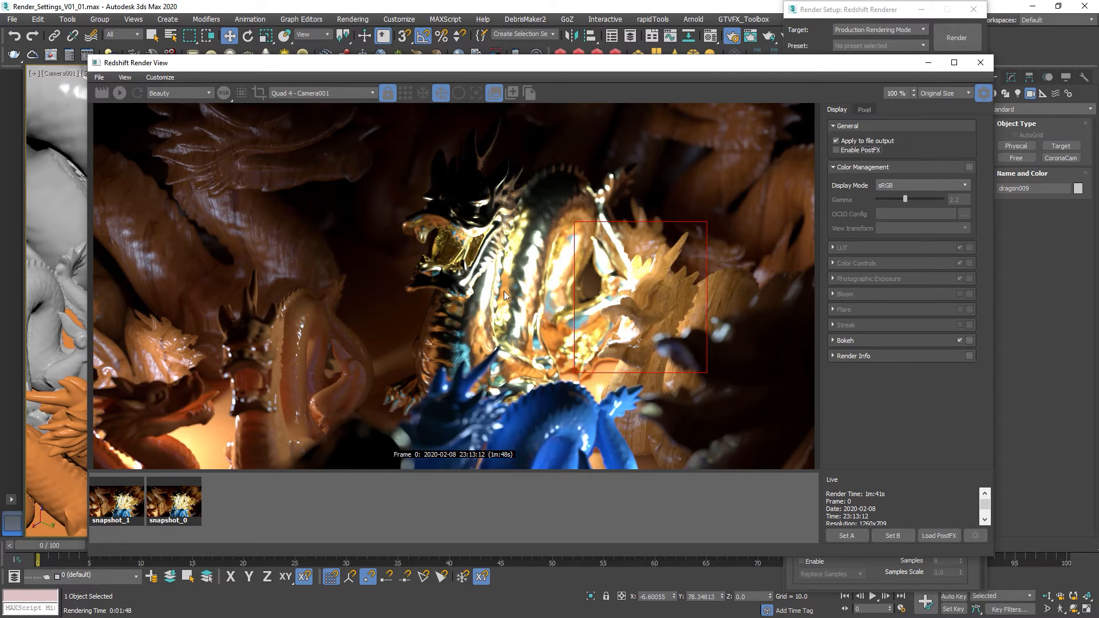
left_click_drag(502, 67, 486, 44)
left_click(819, 128)
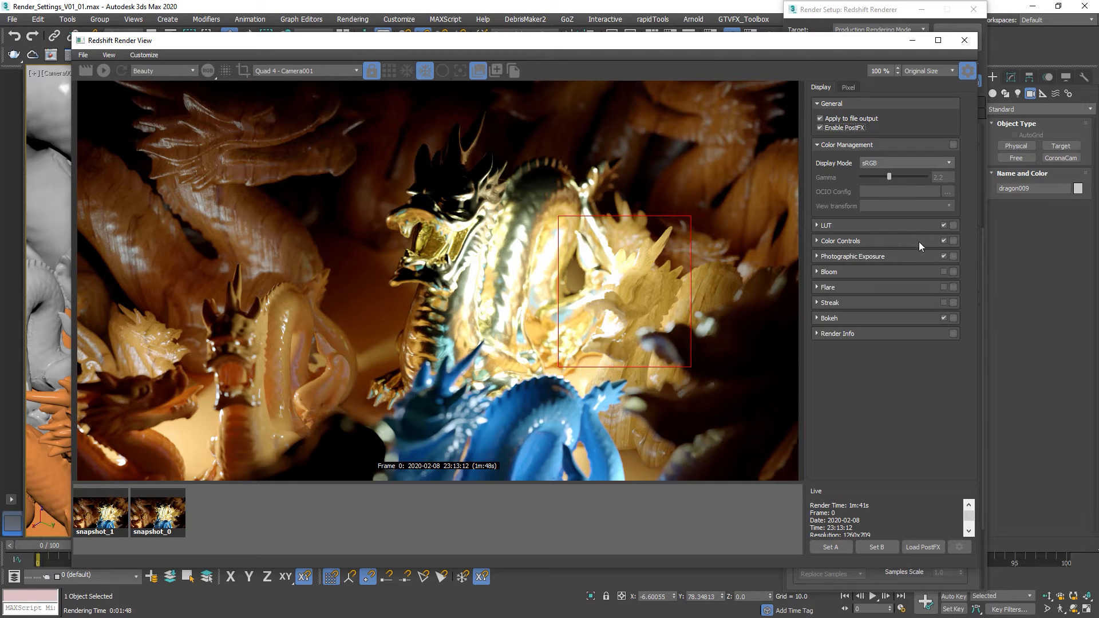
- Expand the LUT settings and compare the render with the LUT switched off and on
left_click(864, 225)
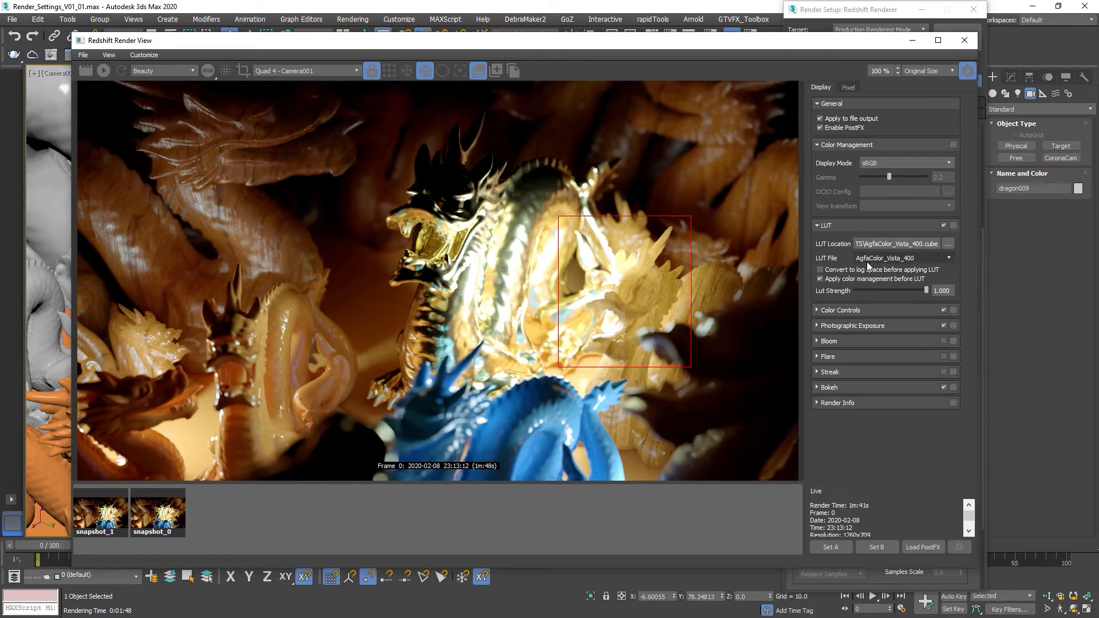
left_click(944, 226)
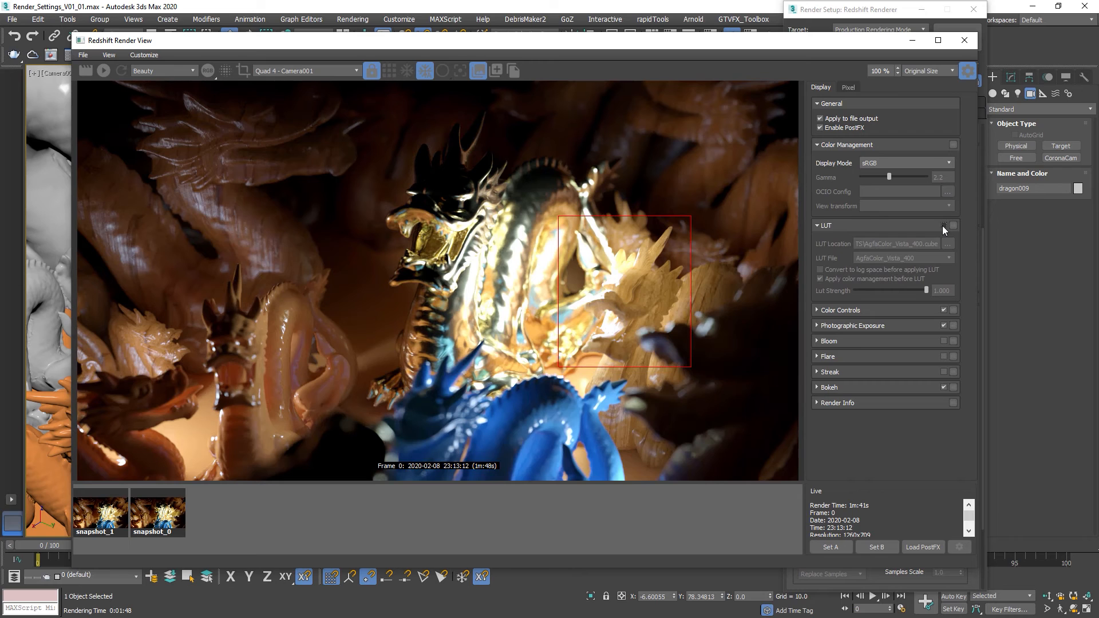
left_click(943, 225)
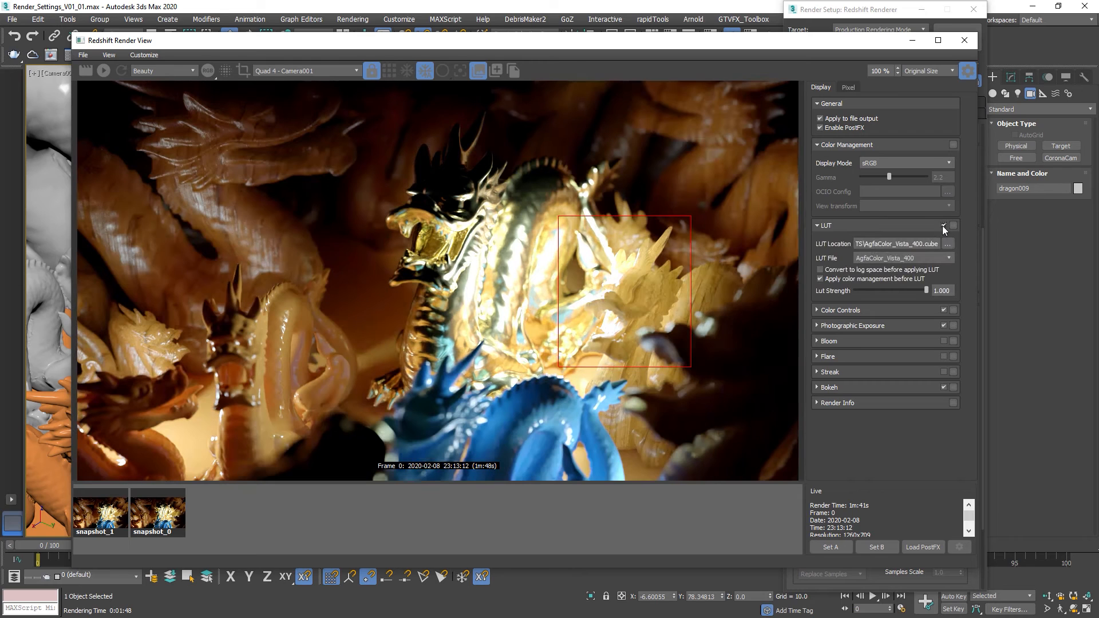
- Try out other LUT files on the render, going from AgfaColor_Ultra_050 through AgfaColor_HDC_400+ and AgfaColor_Futura_II_100 to Advantix_100
left_click(894, 259)
key("Up")
key("Up")
key("Up")
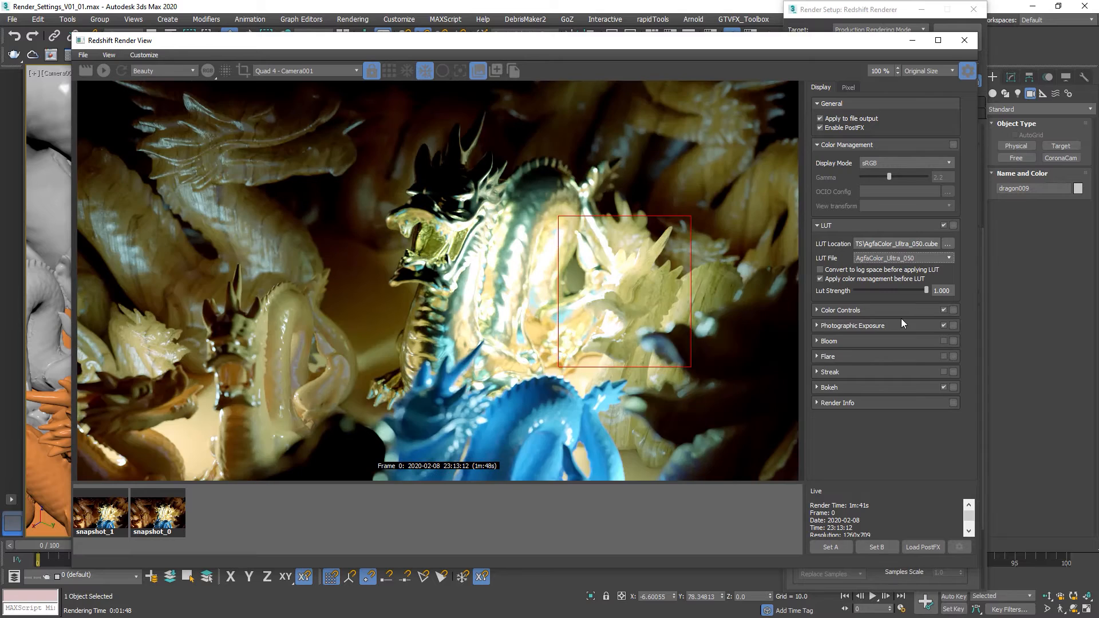
key("Up")
key("Up")
key("Up")
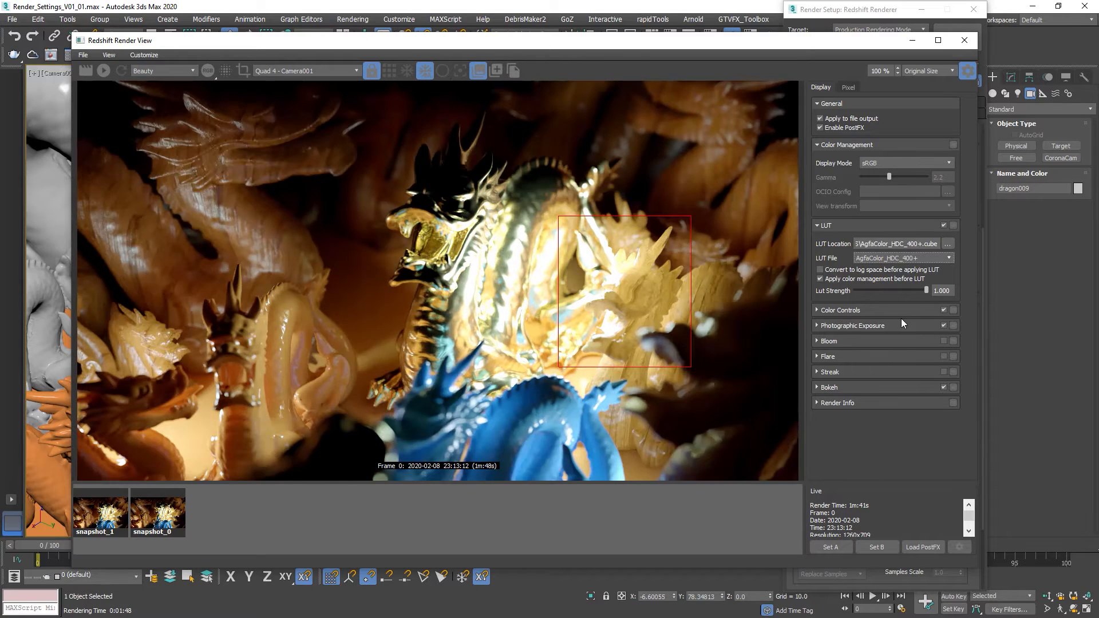
key("Up")
key("Up")
key("Up")
key("Up")
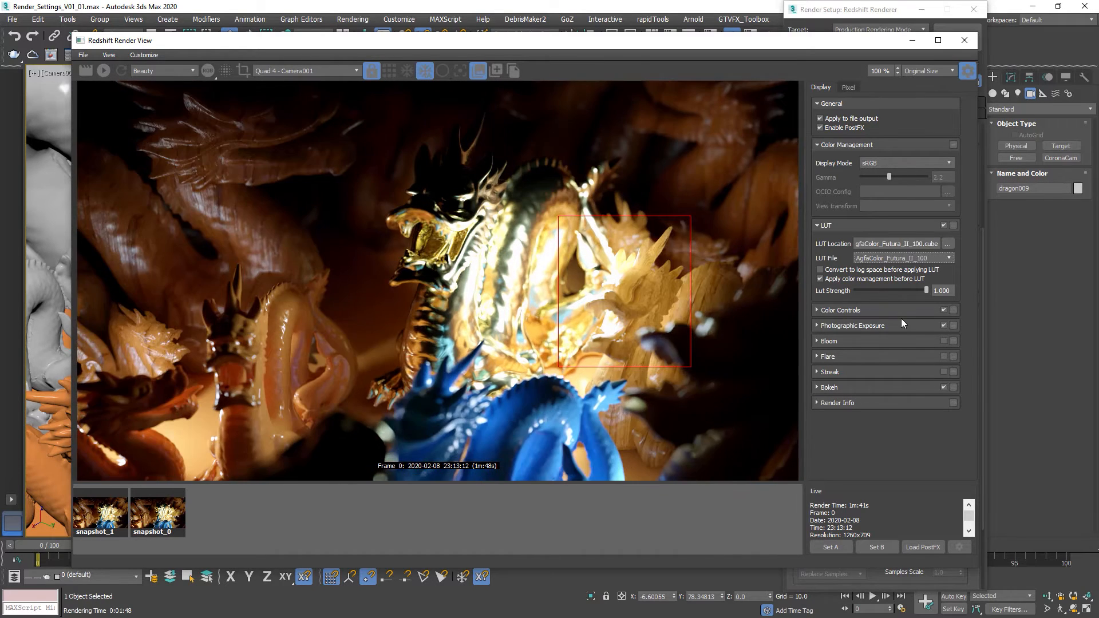
key("Up")
key("Up")
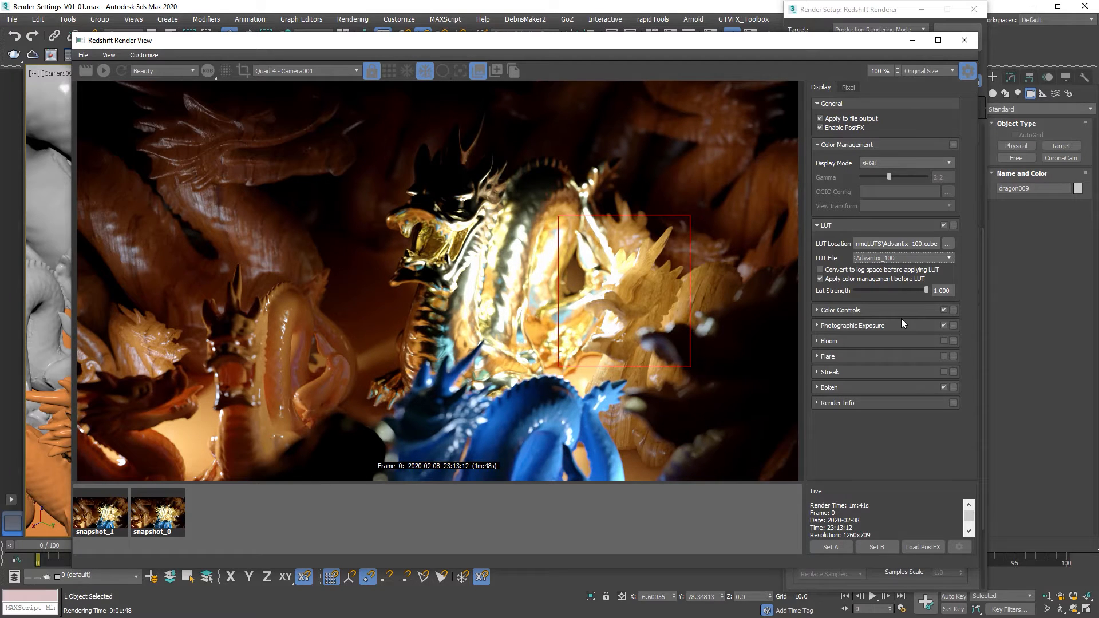
- Try the Canon_DSC_S315 LUT variants n3 and n5 and set the LUT file to Canon_DSC_S315_n6
left_click(878, 257)
left_click(893, 342)
key("Down")
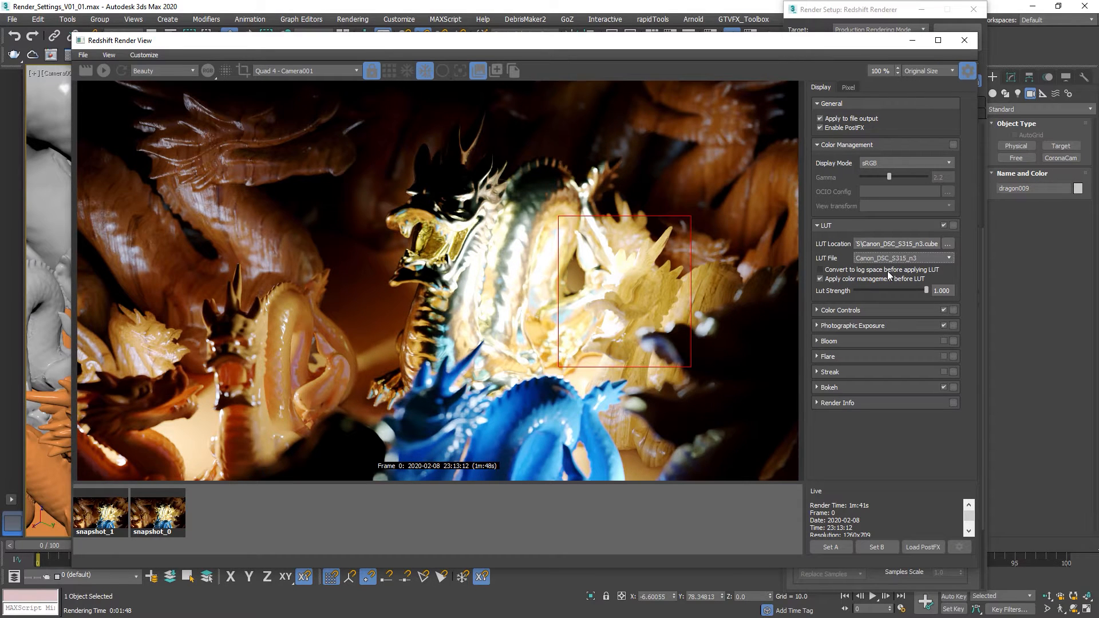
key("Down")
key("Down")
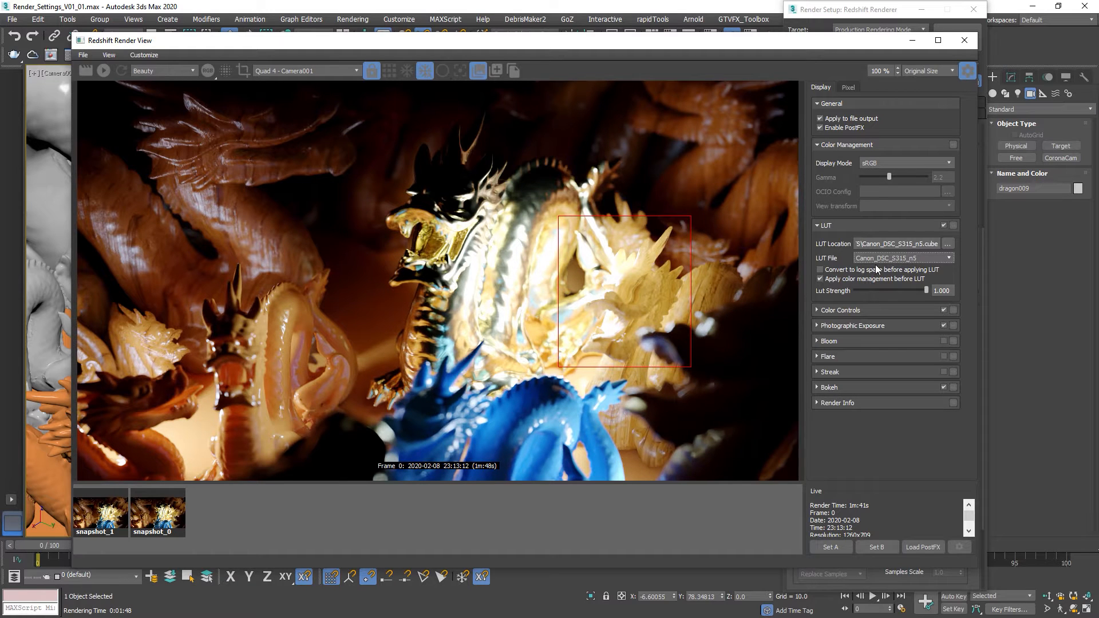
left_click(881, 258)
left_click(891, 347)
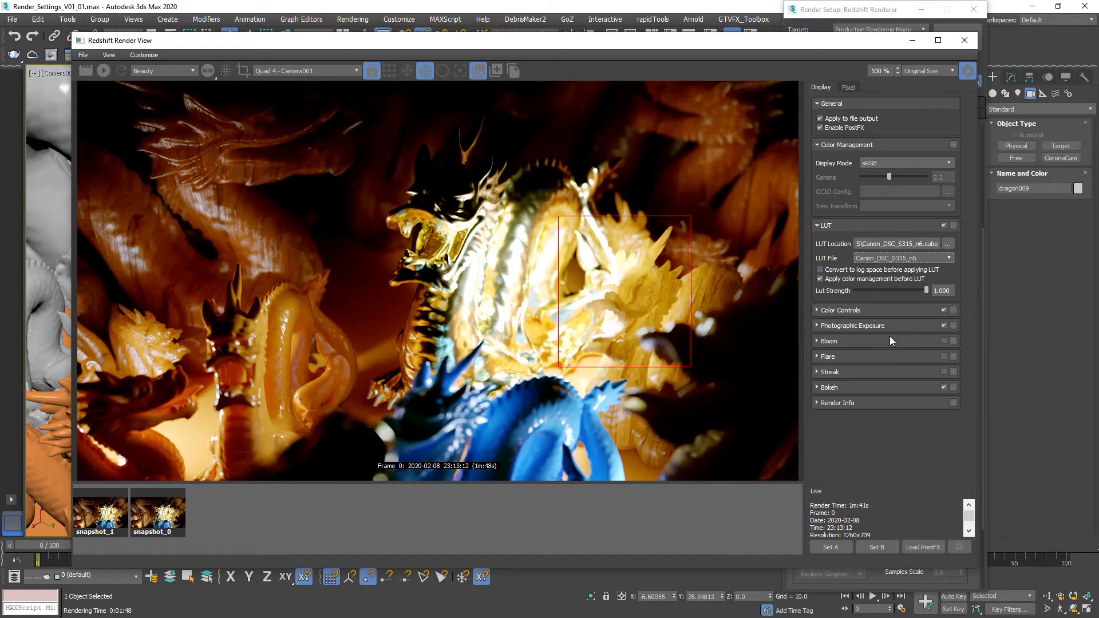
key("Up")
- Try the exposure and contrast sliders in Color Controls, reset contrast to 0 and disable Color Controls
left_click(913, 311)
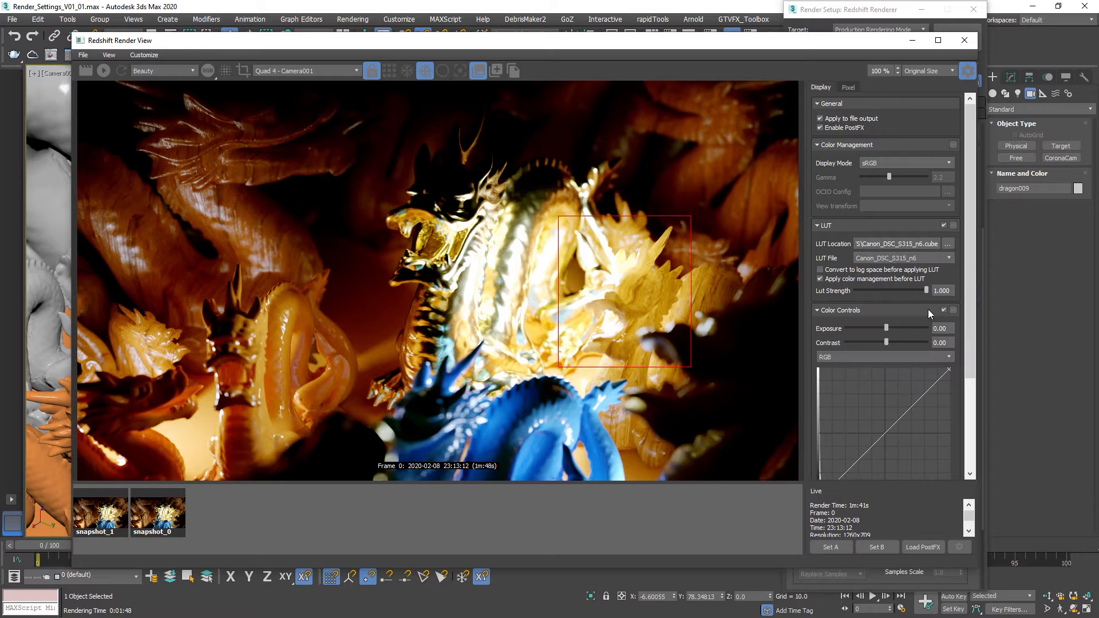
left_click_drag(967, 220, 974, 309)
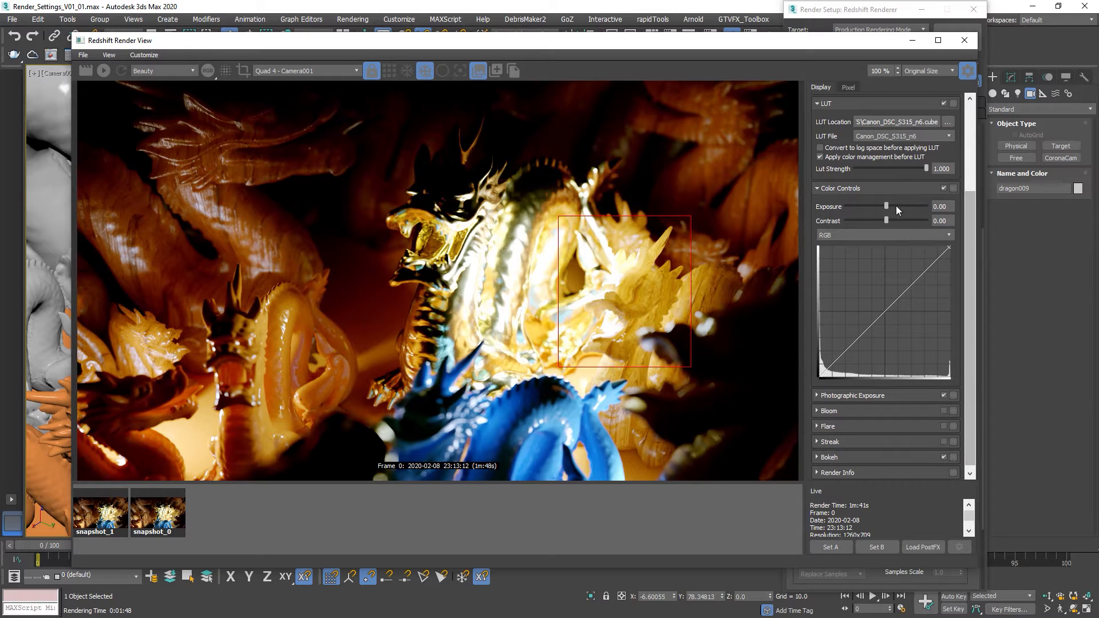
left_click_drag(888, 205, 884, 219)
left_click_drag(954, 220, 929, 221)
type("0")
key("Return")
left_click(943, 188)
left_click(898, 189)
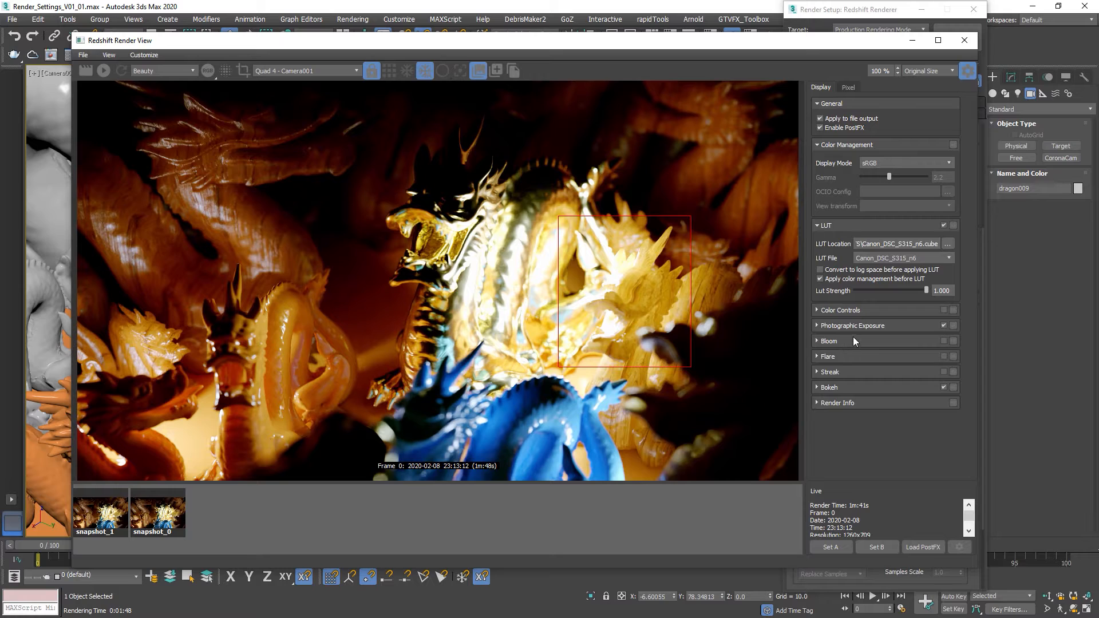
- Set Allowed Overexposure to 1 in the Photographic Exposure settings and examine the golden dragon's highlights up close
left_click(864, 326)
scroll(961, 286, "down", 3)
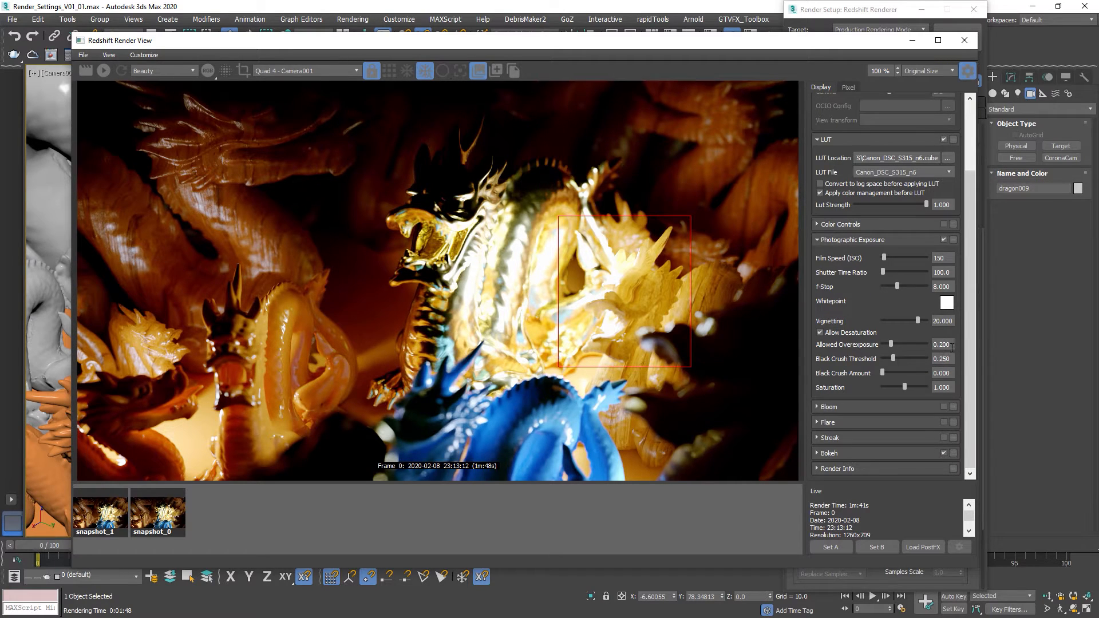
double_click(951, 345)
type("1")
key("Return")
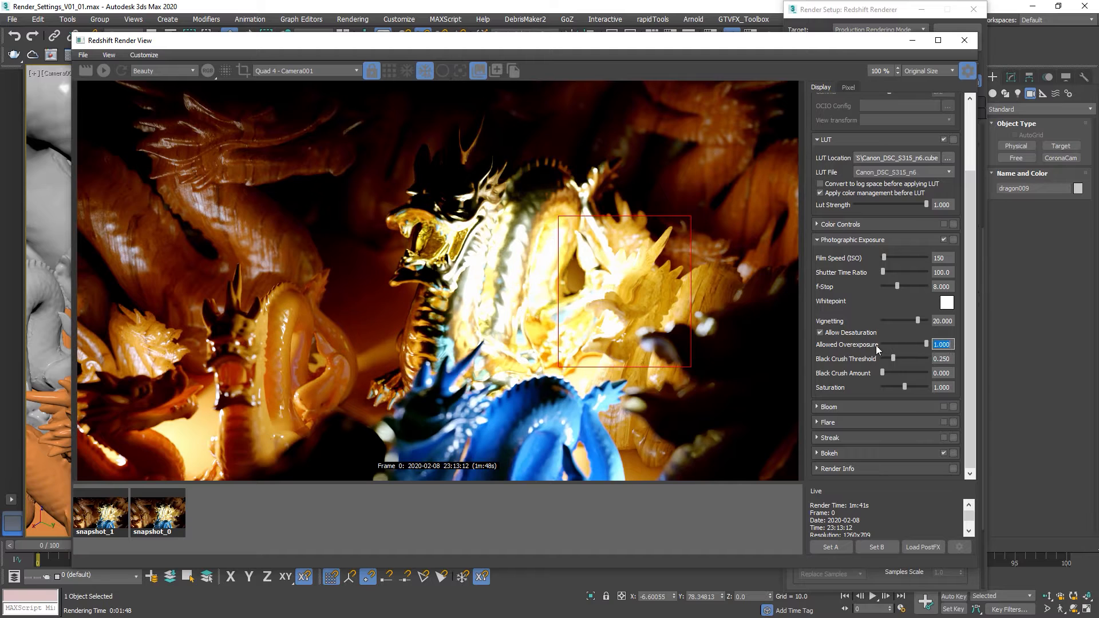
scroll(531, 232, "up", 8)
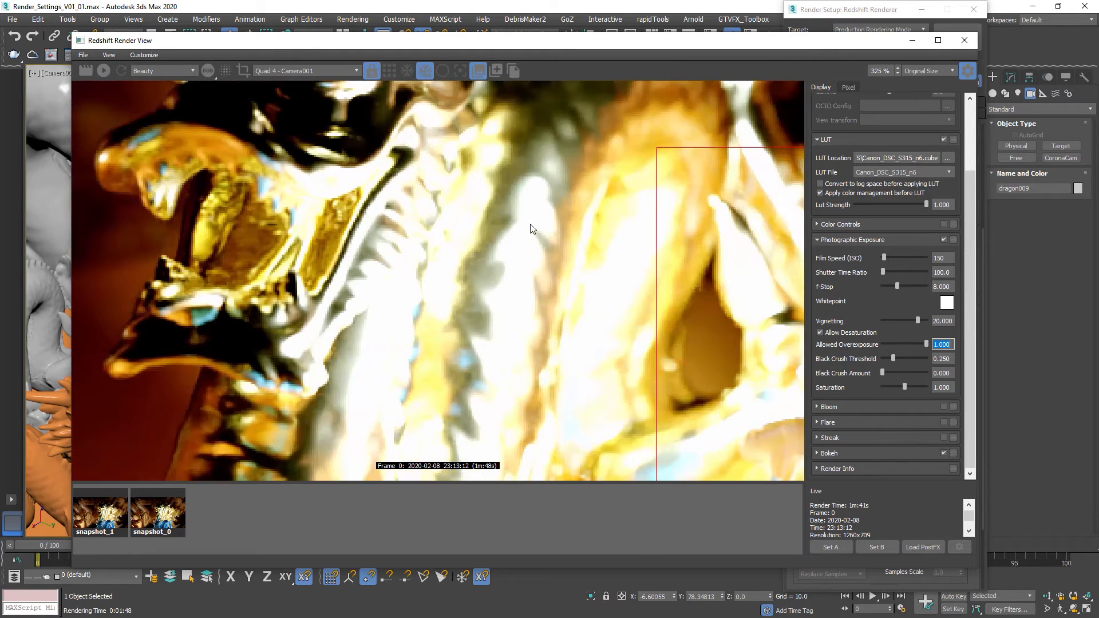
middle_click_drag(530, 283, 523, 248)
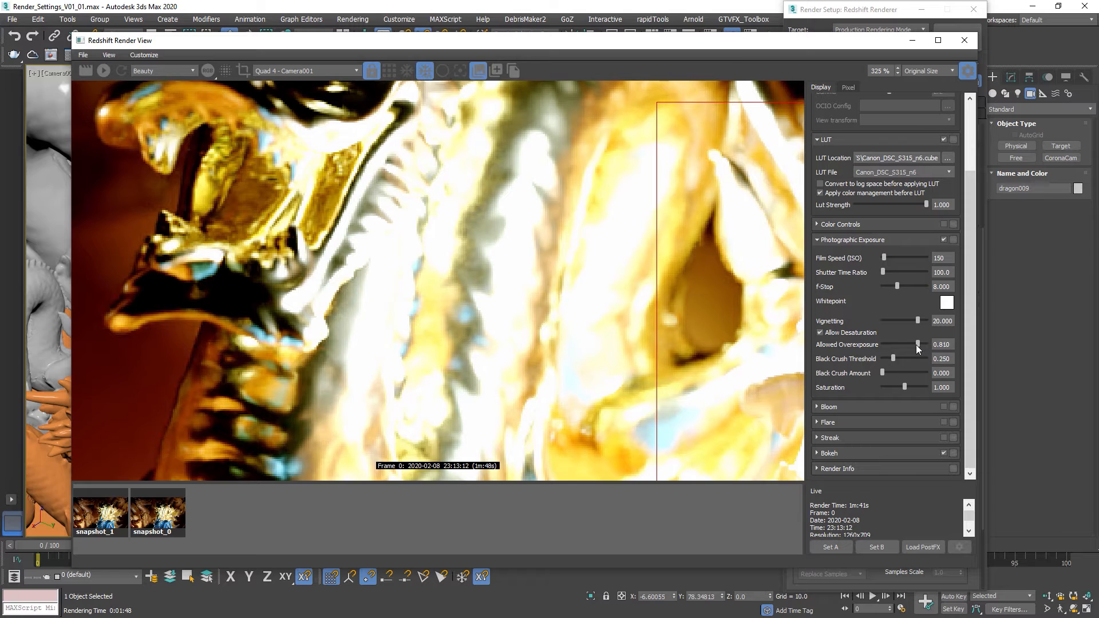
- Try Allowed Overexposure at about 0.238 and at 0, examining the golden dragon's highlights up close
left_click_drag(901, 347, 892, 347)
scroll(513, 283, "down", 5)
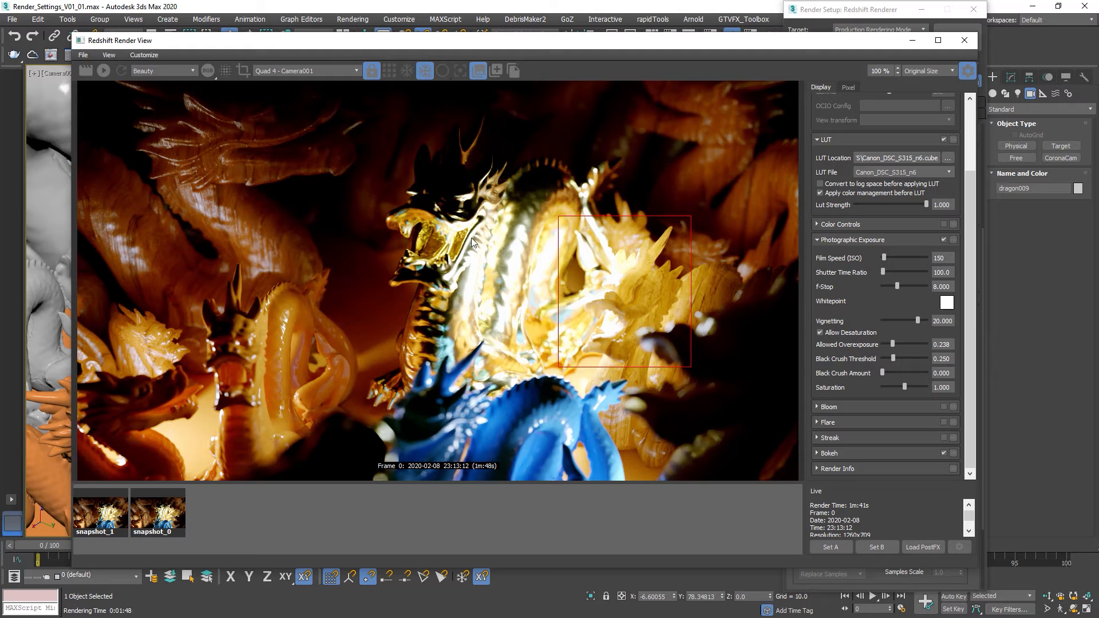
left_click_drag(893, 346, 872, 346)
scroll(559, 255, "up", 5)
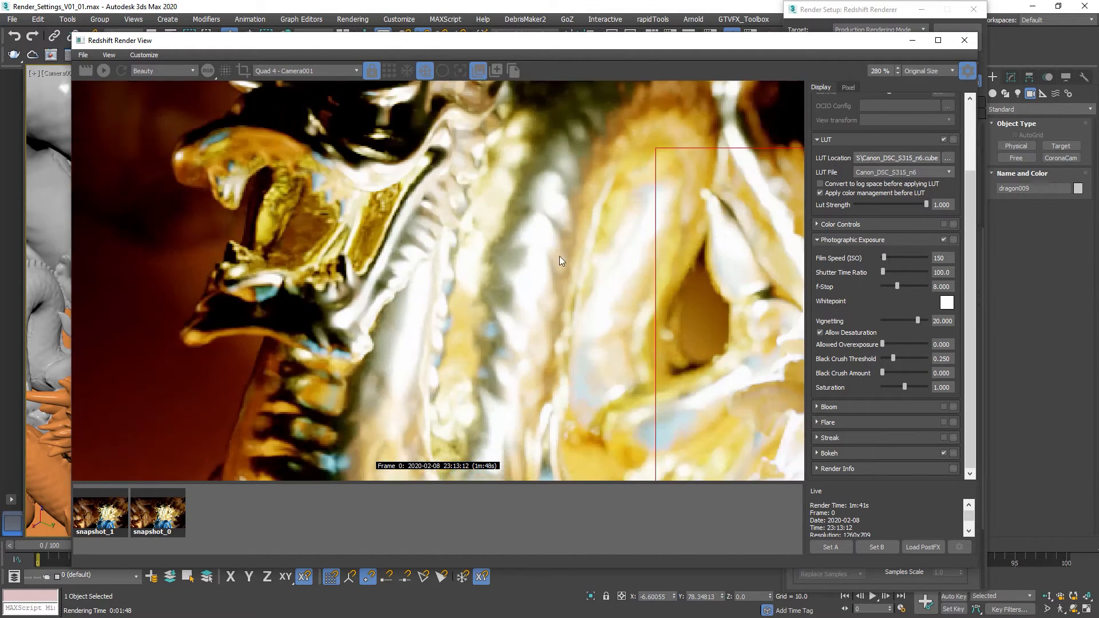
scroll(532, 266, "up", 3)
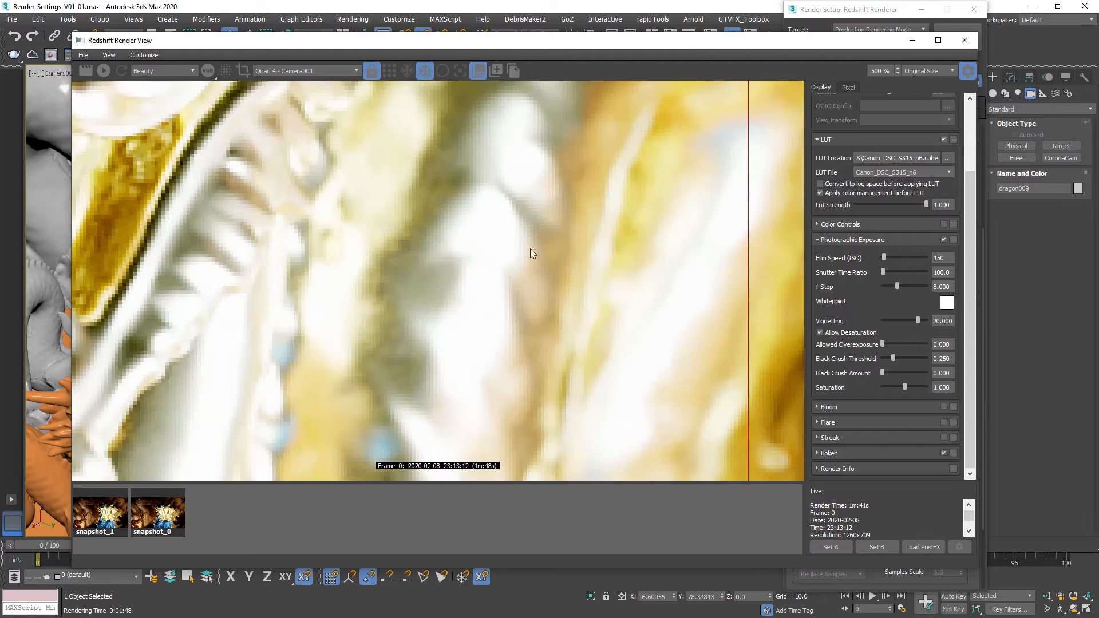
middle_click_drag(449, 255, 567, 226)
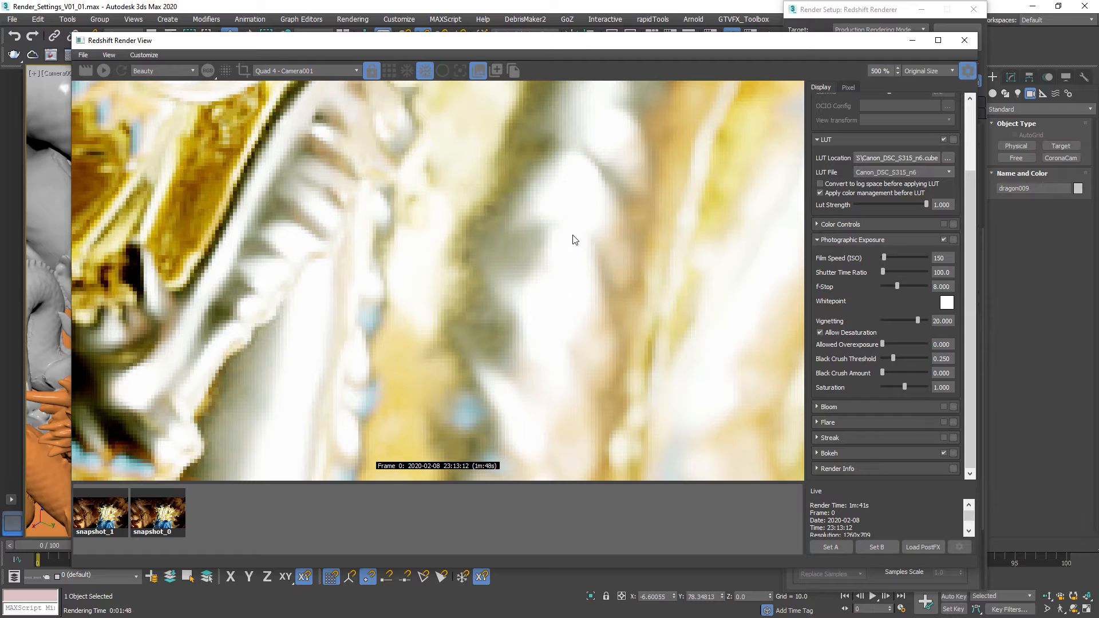
- Try Allowed Overexposure at 0.3 and 1, checking the full render, and set it to 0.2
left_click_drag(883, 344, 886, 343)
type(".3")
key("Return")
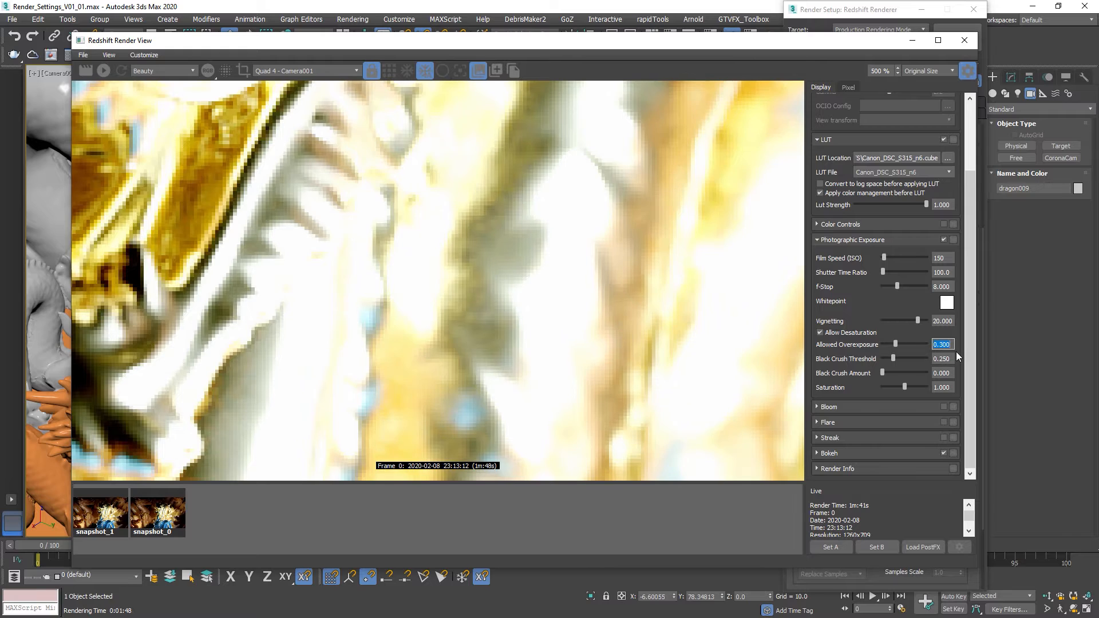
scroll(606, 300, "down", 4)
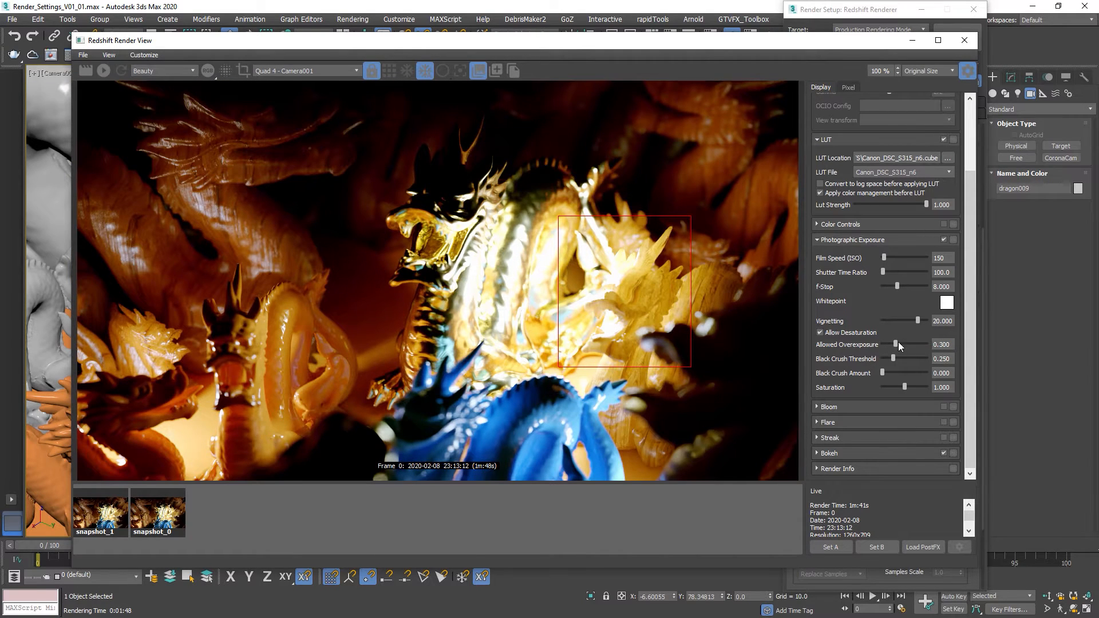
left_click_drag(896, 344, 959, 350)
double_click(953, 345)
type(".2")
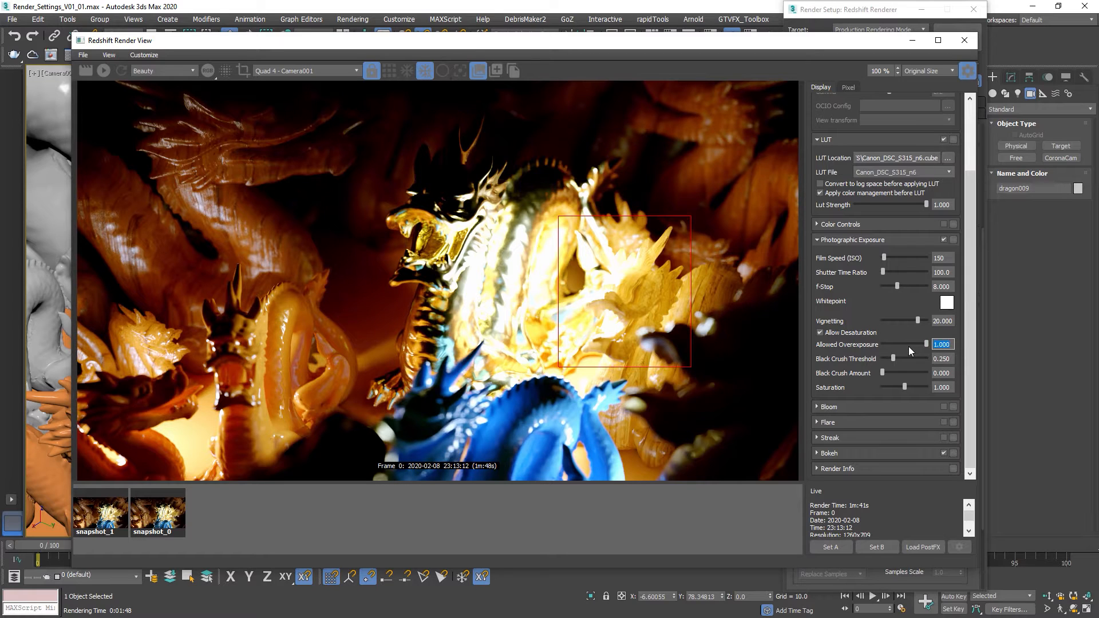
key("Return")
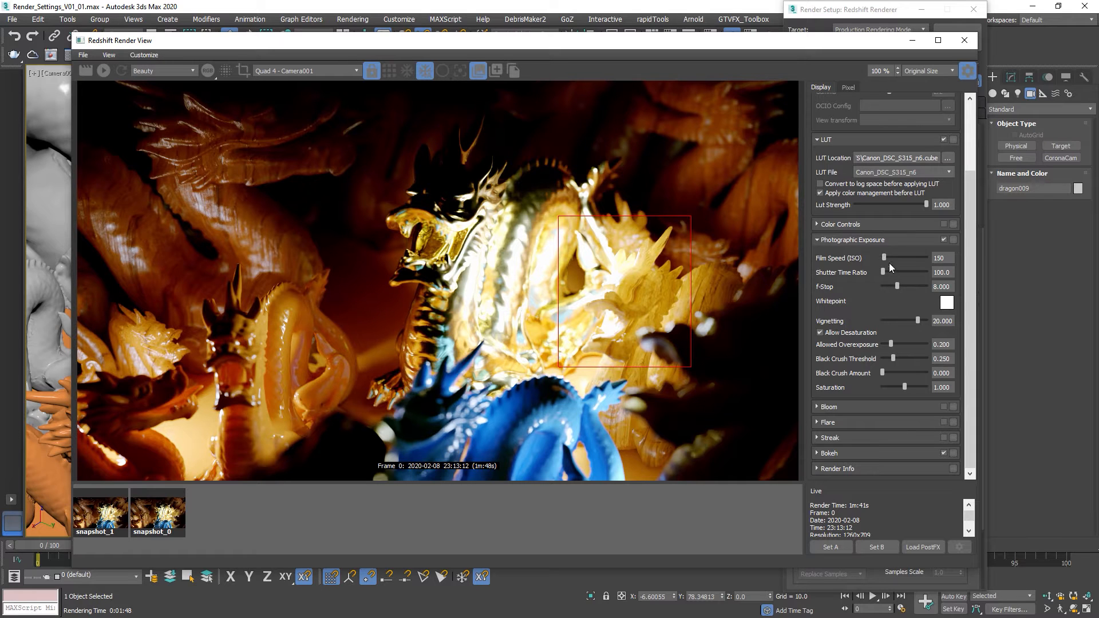
- Set Film Speed to ISO 150, Shutter Time Ratio to 90 and Vignetting to about 18.155 in Photographic Exposure
left_click_drag(882, 259, 902, 261)
type("150")
key("Return")
left_click_drag(883, 271, 879, 271)
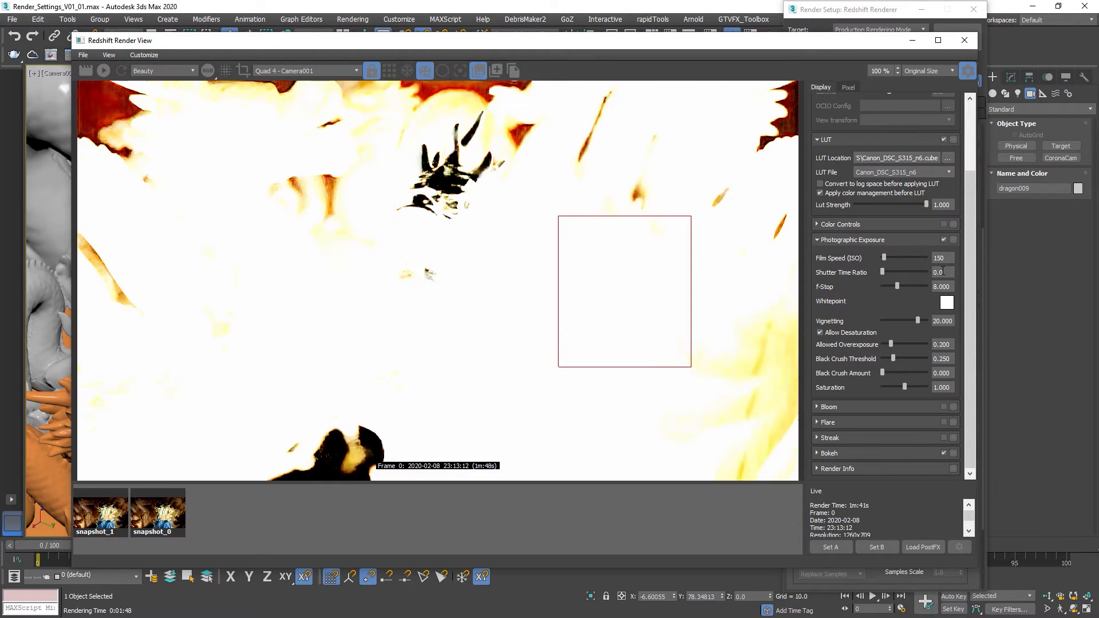
type("90")
key("Return")
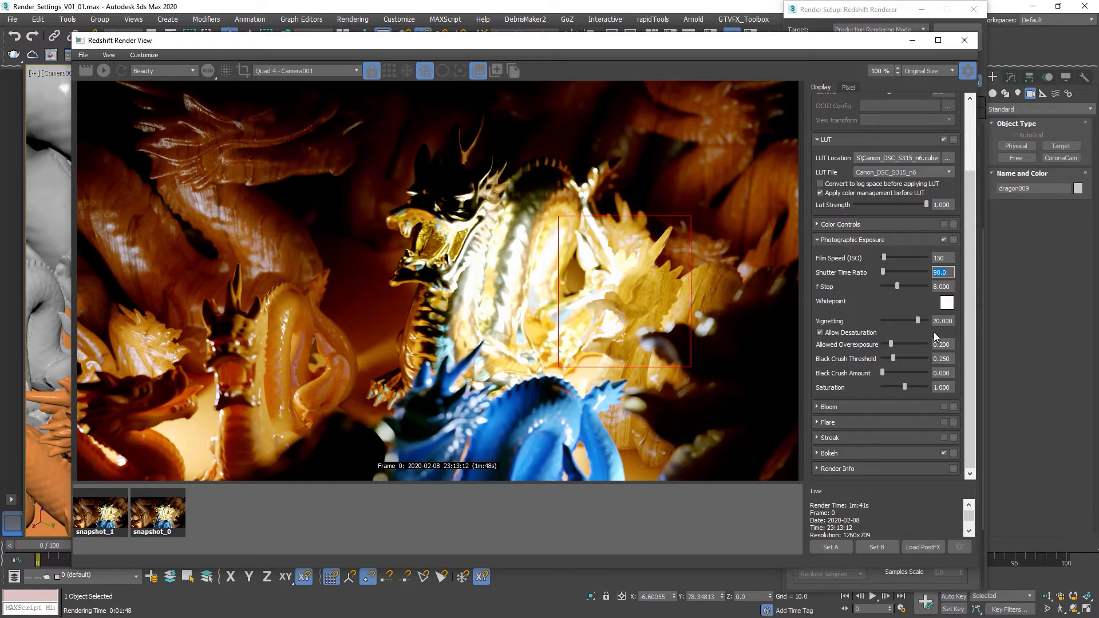
mouse_move(918, 320)
left_mouse_down()
mouse_move(856, 321)
mouse_move(937, 318)
mouse_move(895, 320)
mouse_move(919, 318)
left_mouse_up()
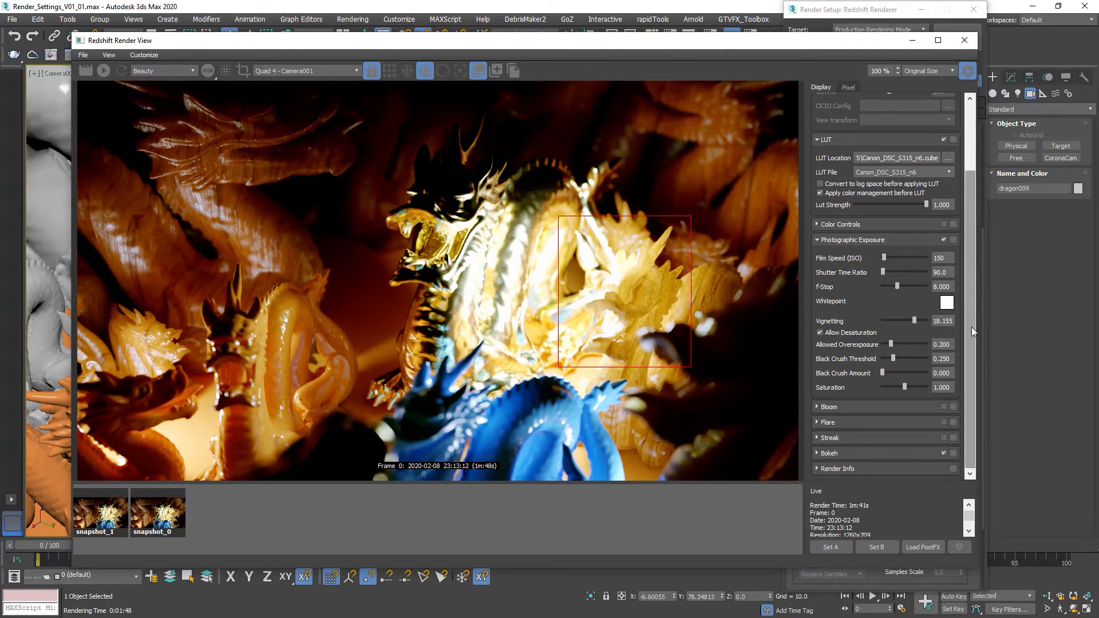
- Enable the Bloom effect with a Bloom Threshold of 50 and a Bloom Intensity of about 0.035
left_click(821, 408)
left_click(944, 407)
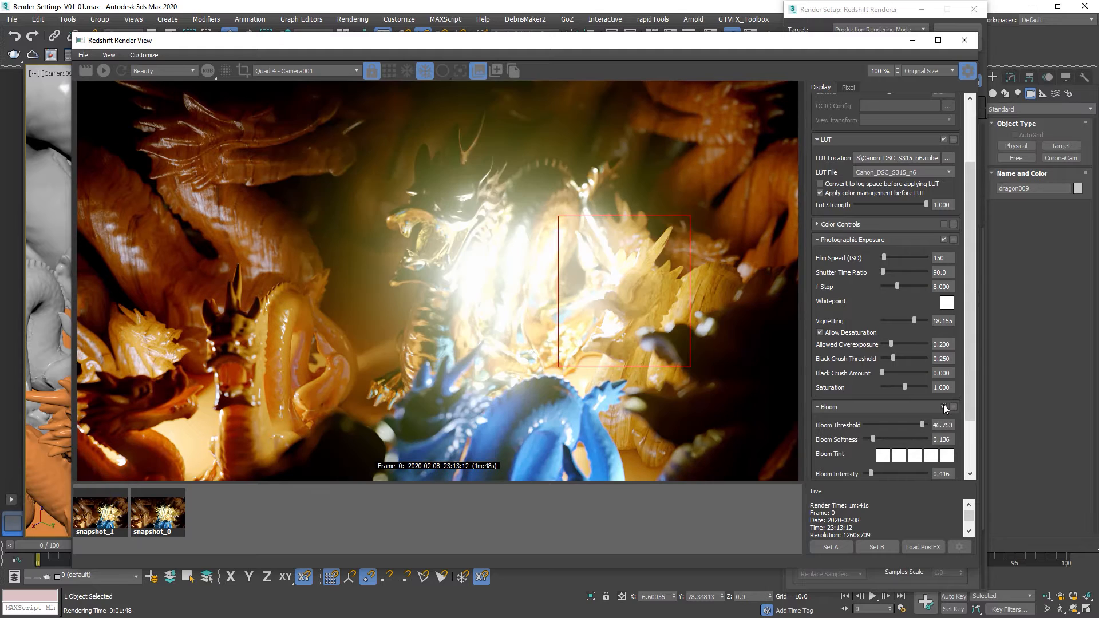
mouse_move(925, 423)
left_mouse_down()
mouse_move(848, 423)
mouse_move(938, 422)
left_mouse_up()
double_click(946, 425)
left_click_drag(967, 407, 966, 437)
left_click_drag(868, 431, 863, 428)
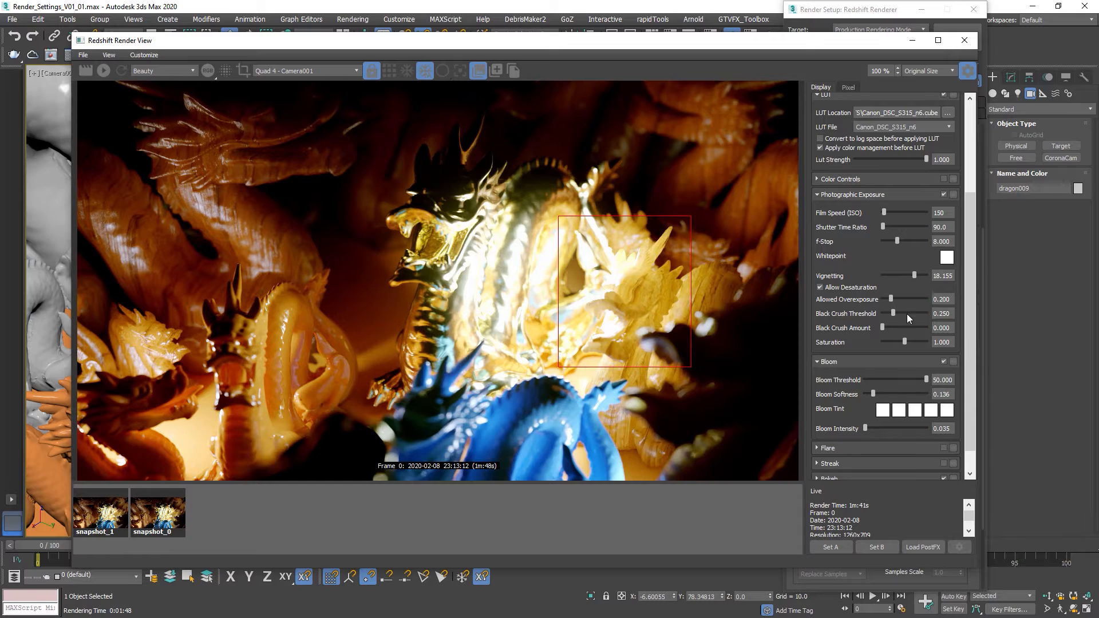
- Try the Flare effect on the render and switch it off again
left_click_drag(970, 372, 970, 496)
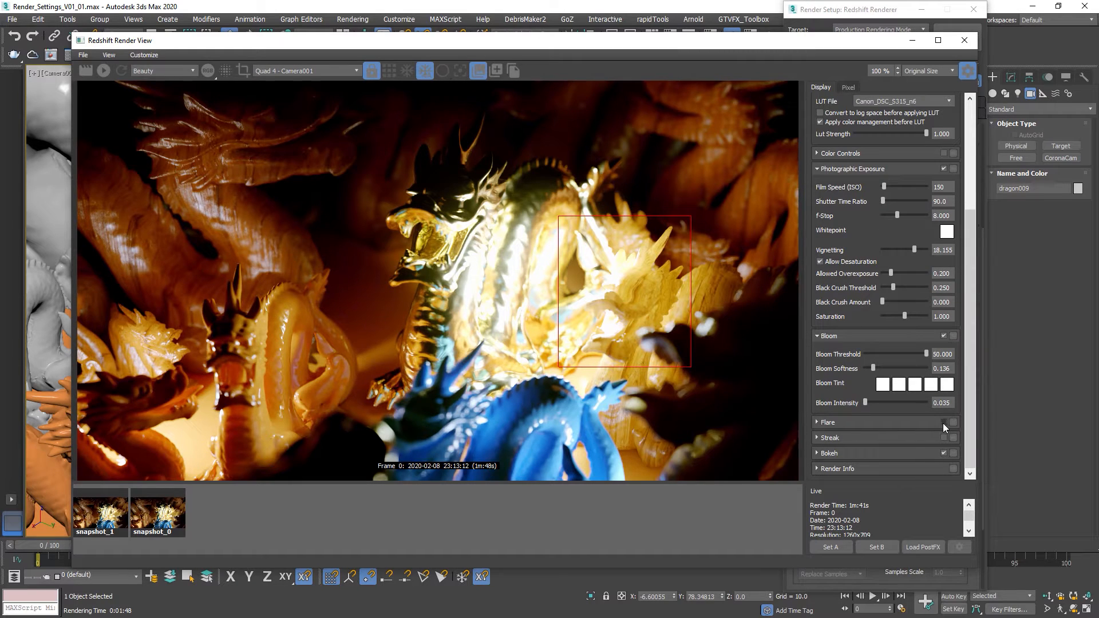
left_click(944, 422)
left_click(944, 422)
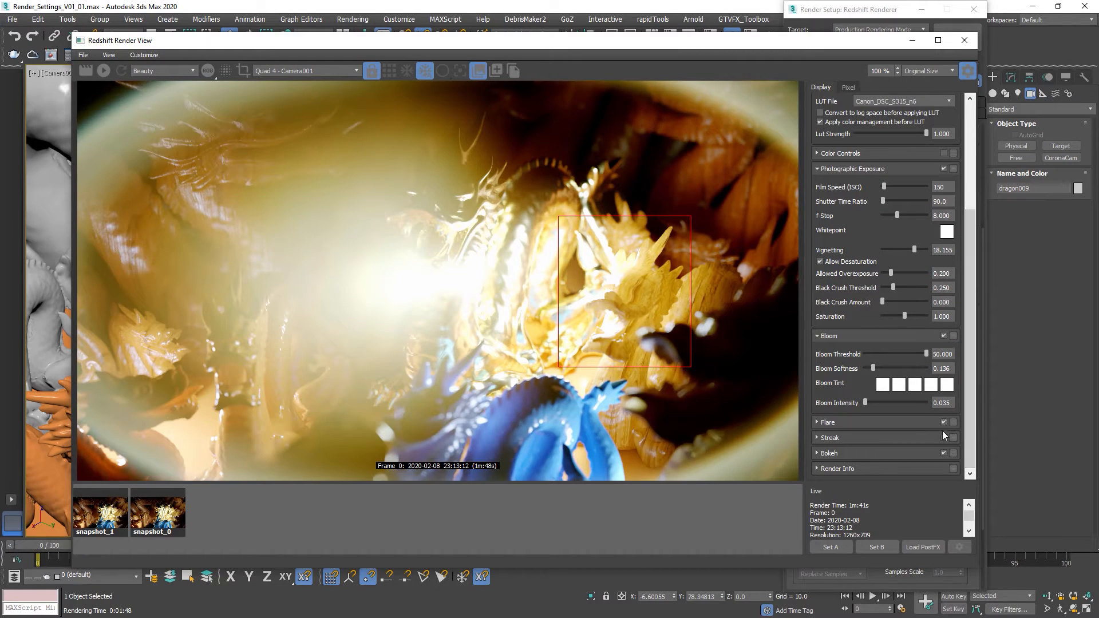
- Enable the Streak effect, show its settings and inspect the streaks on the golden dragon's highlights
left_click(943, 438)
left_click(891, 437)
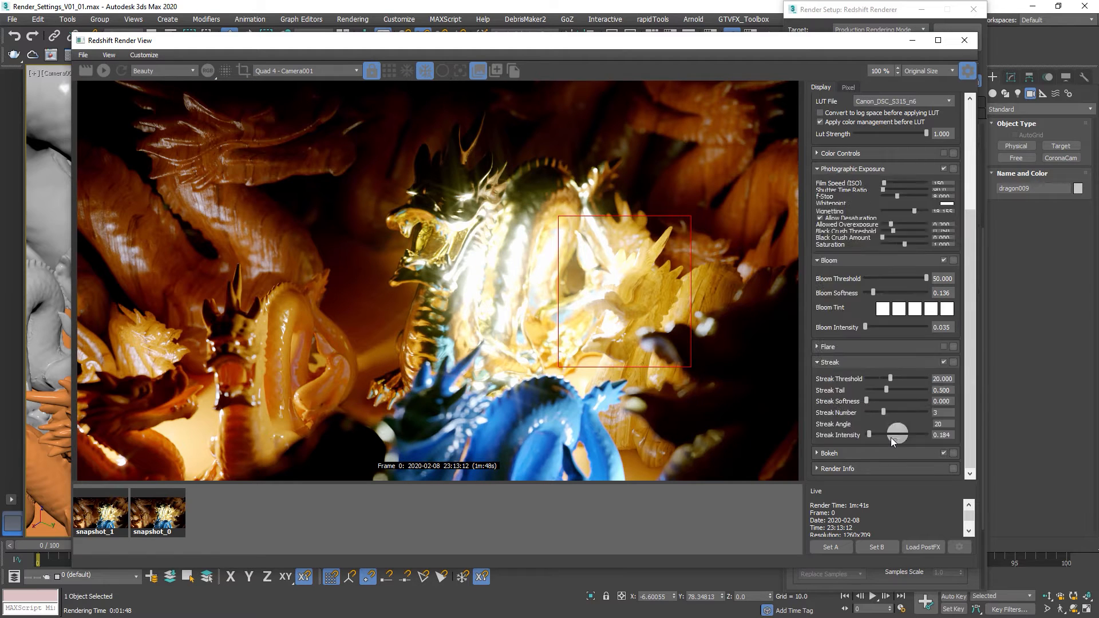
left_click_drag(974, 383, 968, 476)
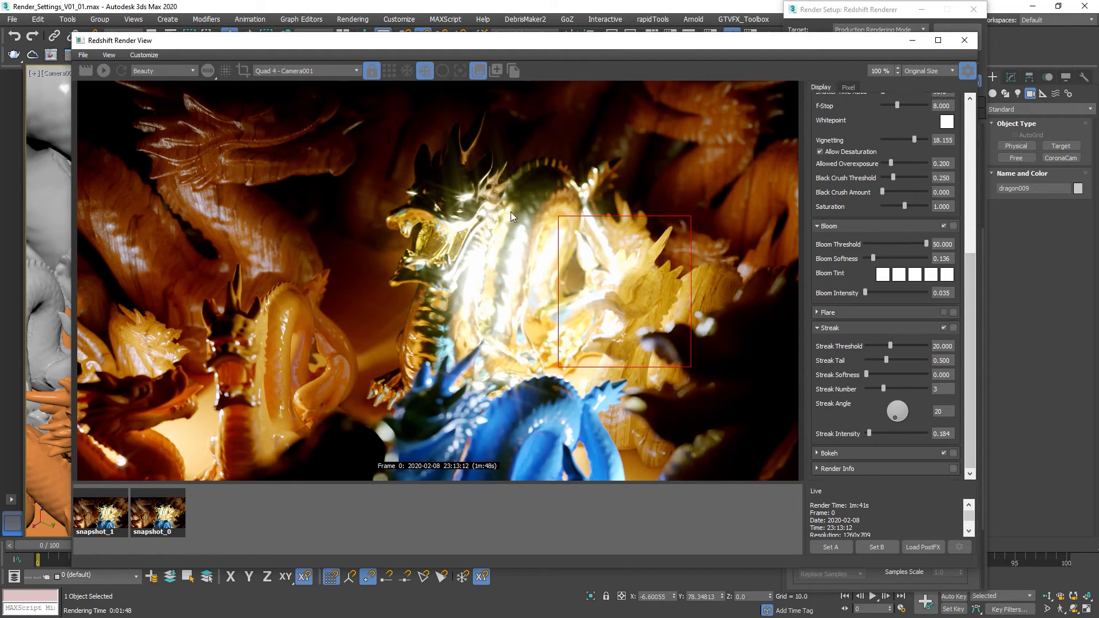
mouse_move(536, 197)
middle_mouse_down()
mouse_move(527, 198)
mouse_move(536, 197)
middle_mouse_up()
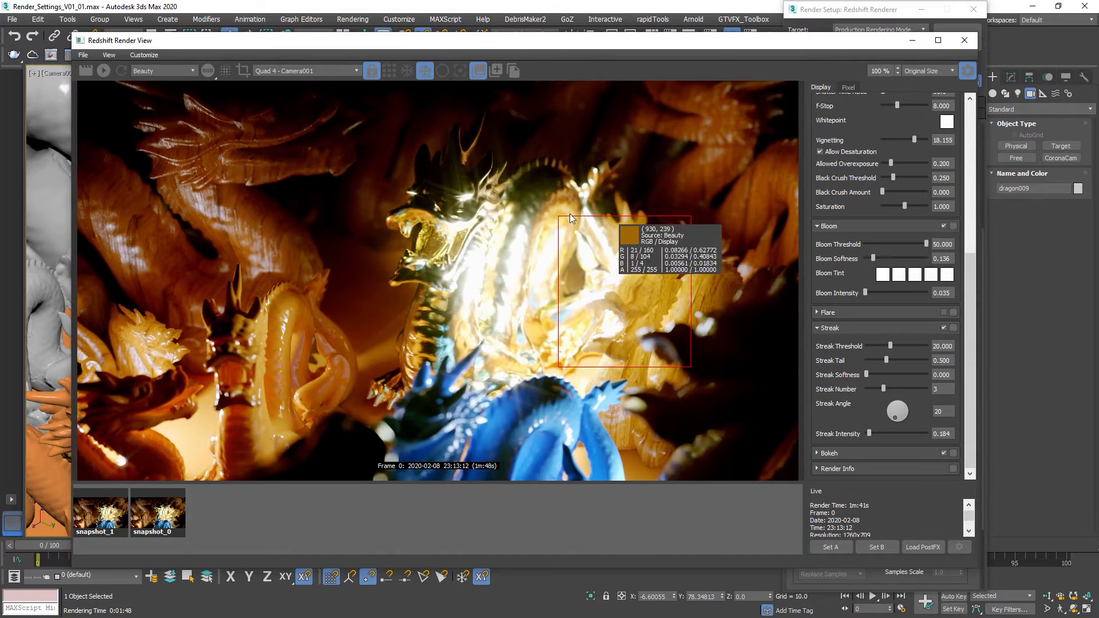
- Compare the render with and without post effects by switching PostFX off and back on
left_click(967, 205)
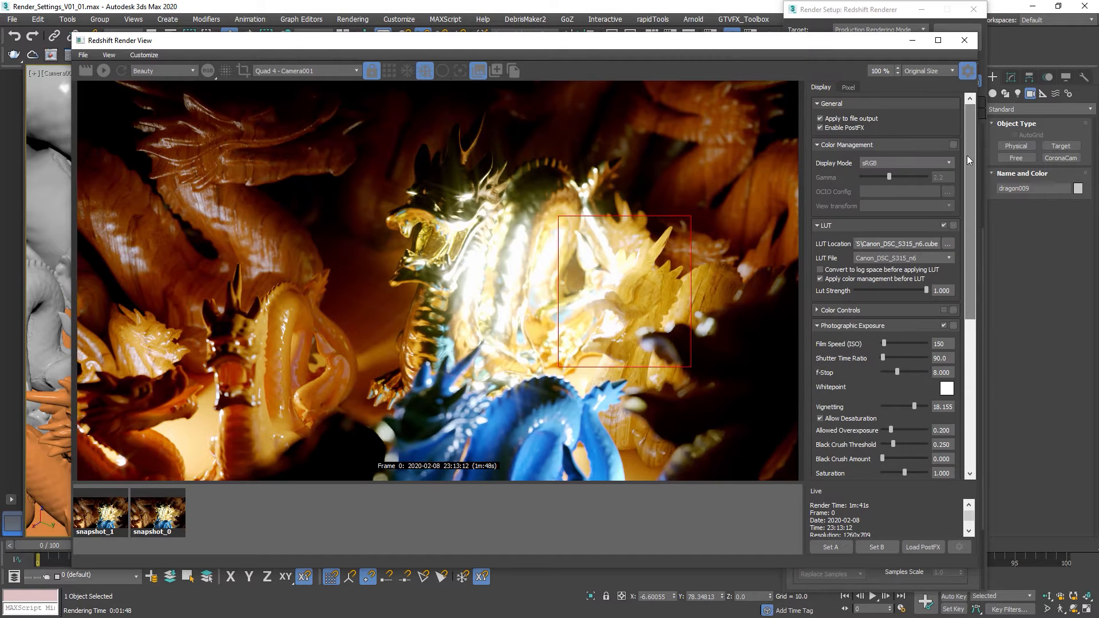
left_click(820, 128)
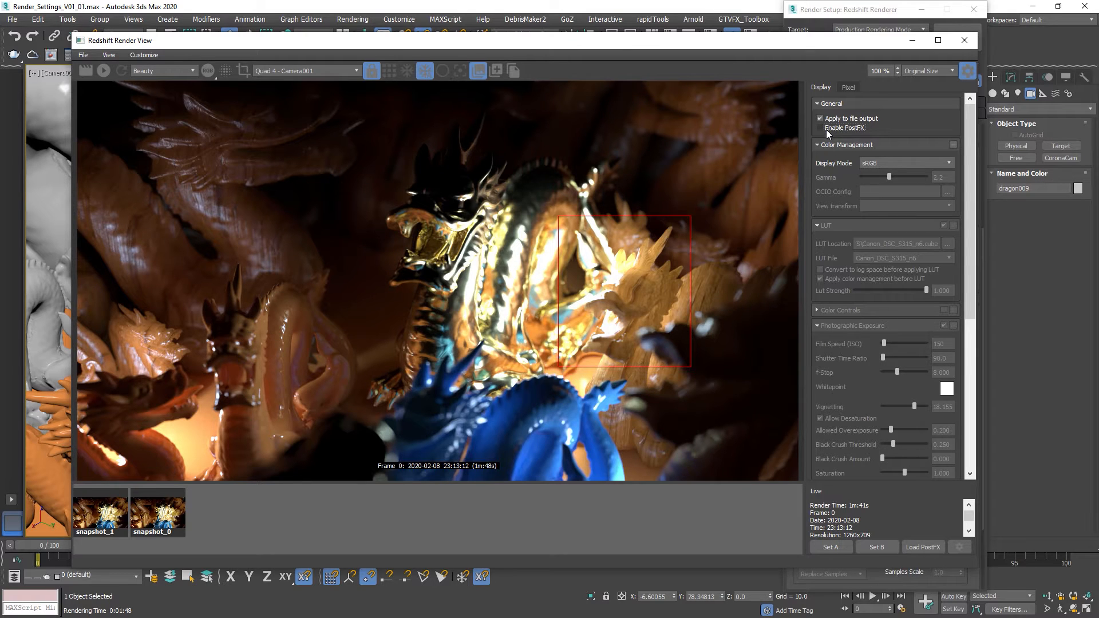
left_click(824, 129)
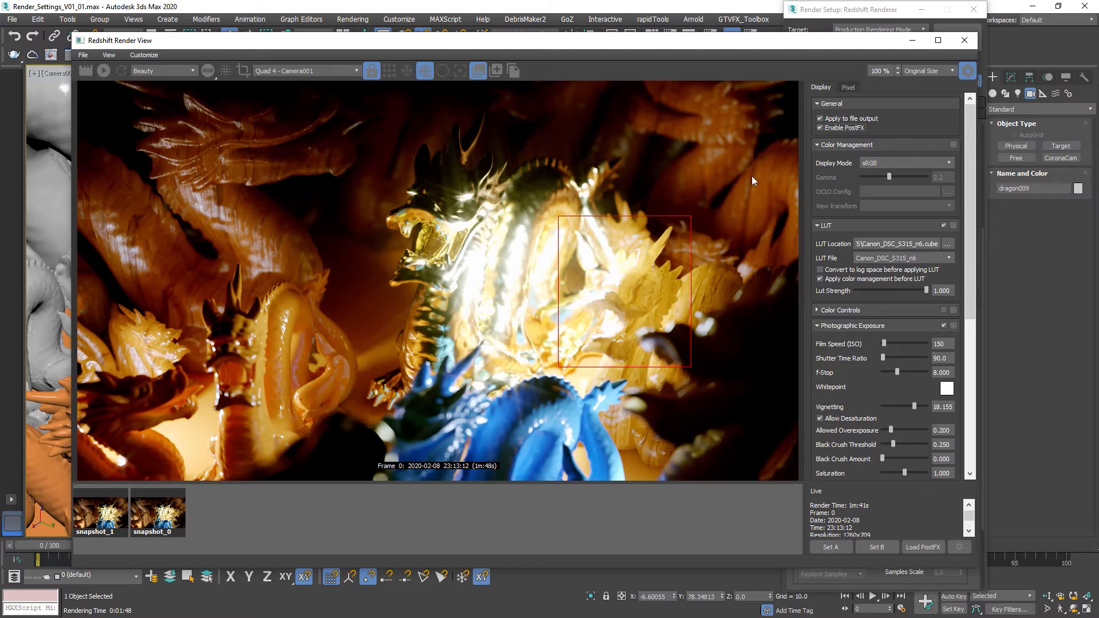
- Bring up Render Setup and review the Optimization settings and the Experimental Options among the System settings
left_click_drag(693, 47, 650, 95)
left_click_drag(830, 11, 843, 13)
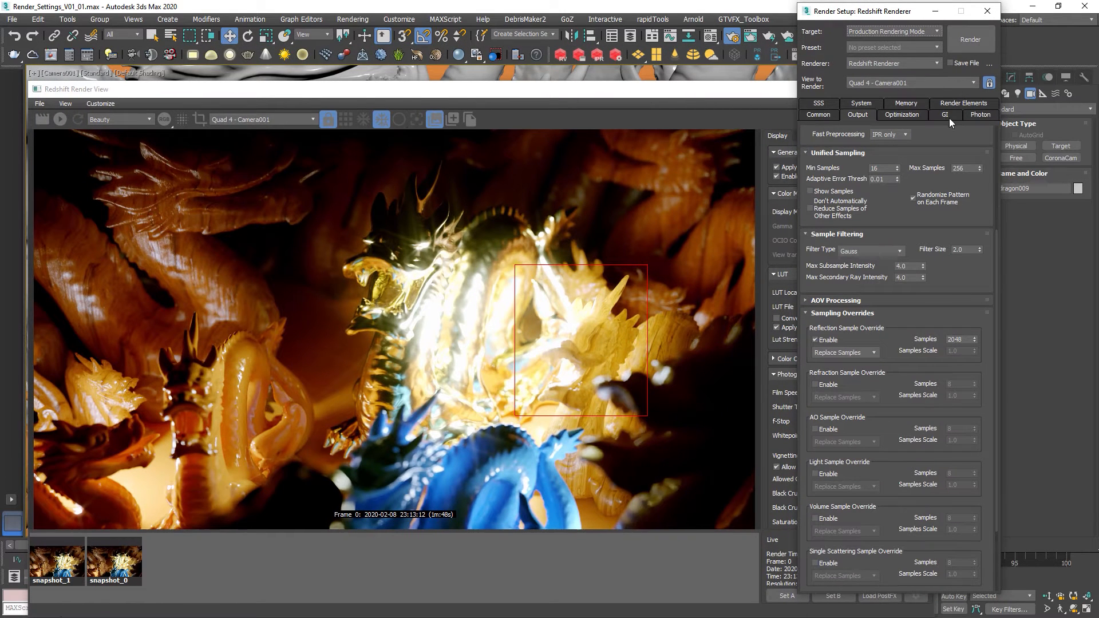
left_click(901, 114)
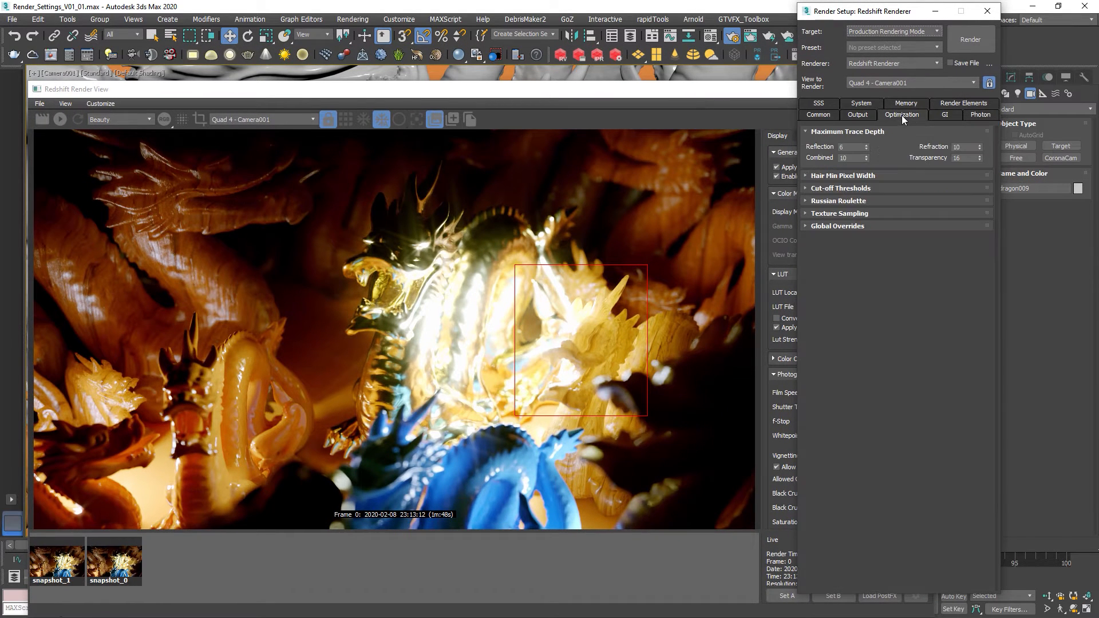
left_click(861, 103)
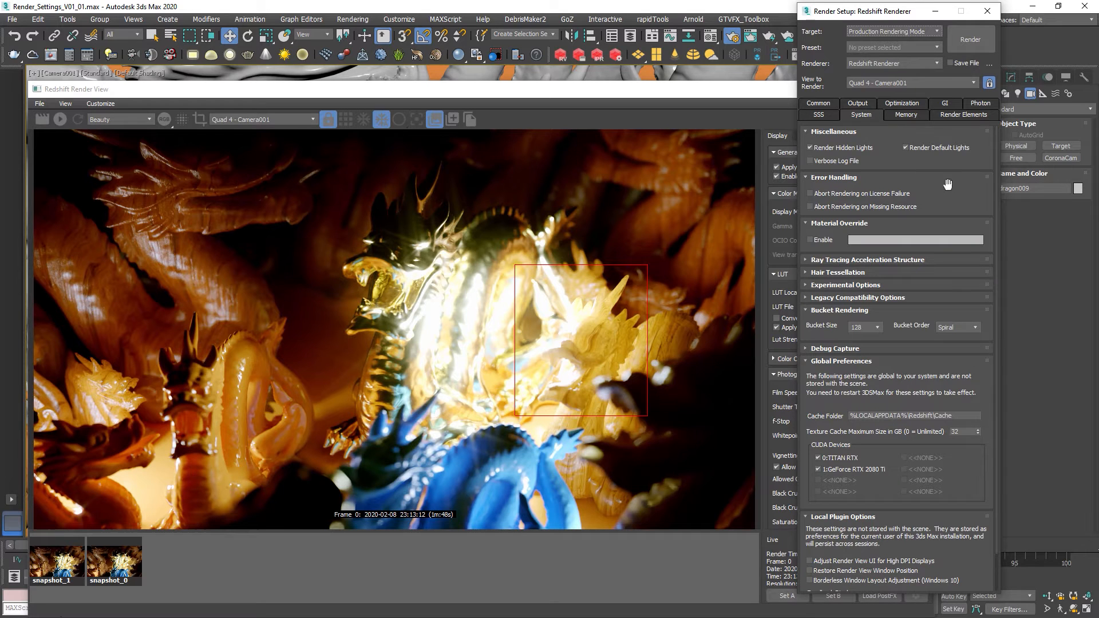
scroll(948, 183, "down", 2)
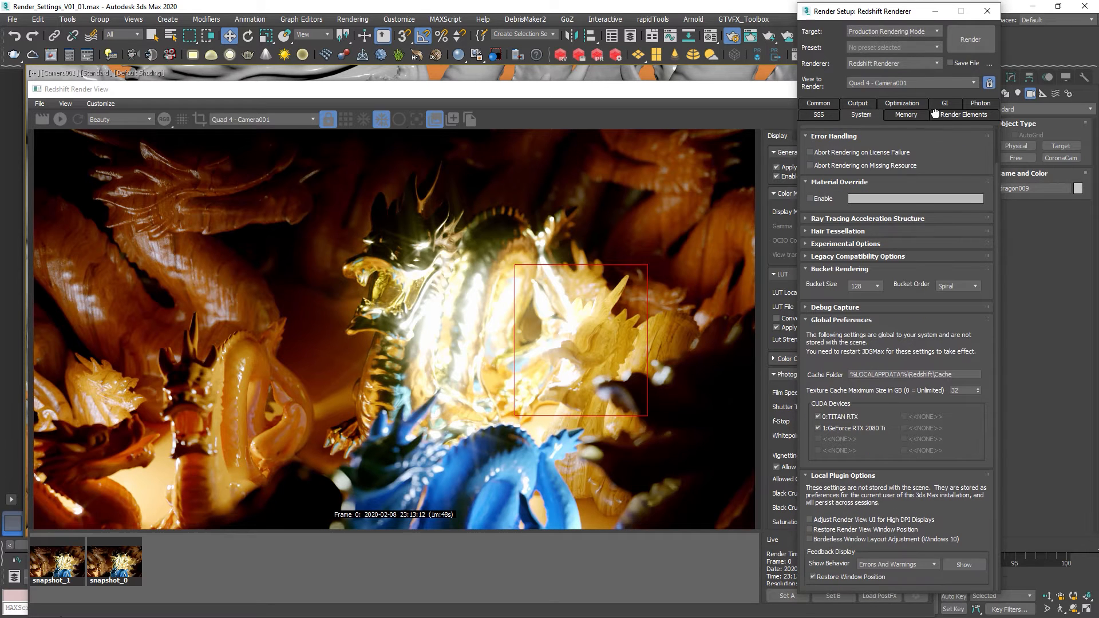
left_click(840, 245)
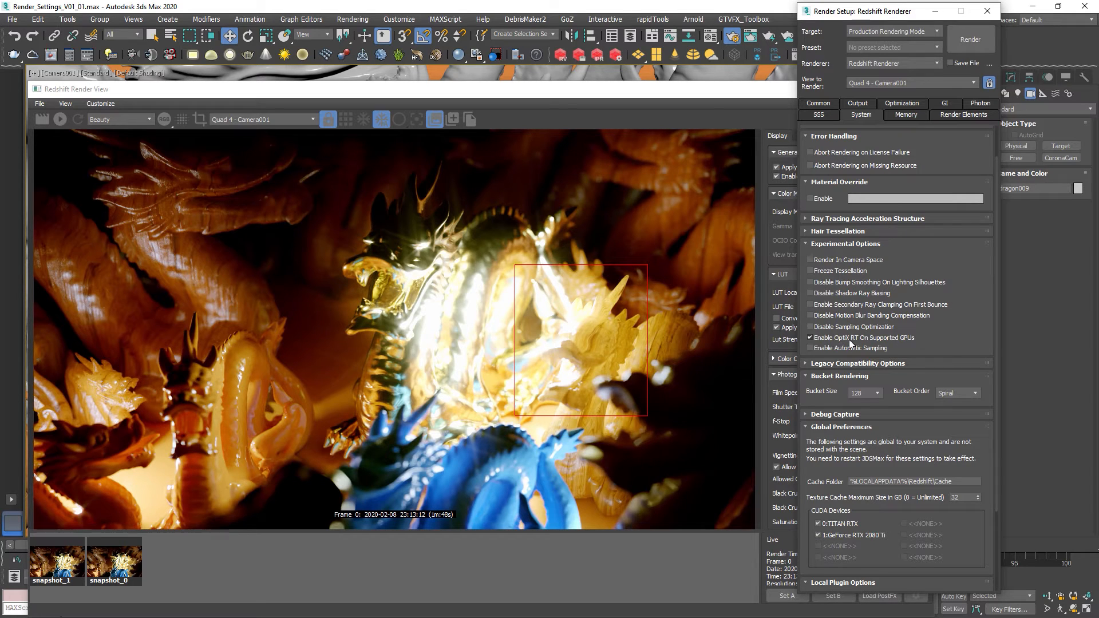
- Review the subsurface scattering settings and the Output settings, from the sampling overrides up to the render options
left_click(910, 115)
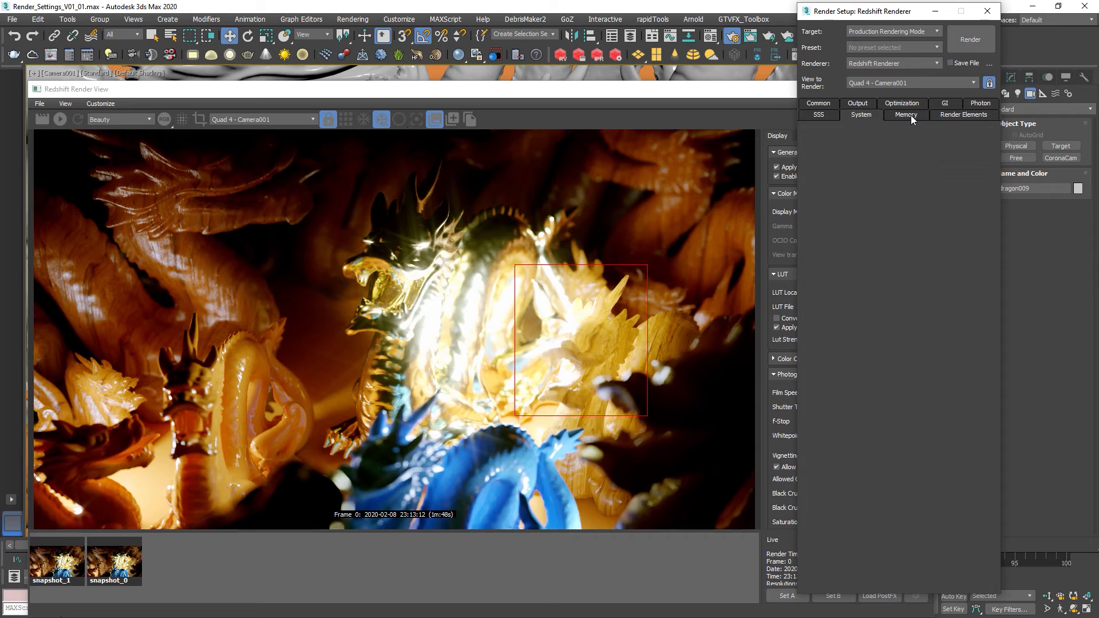
left_click(838, 116)
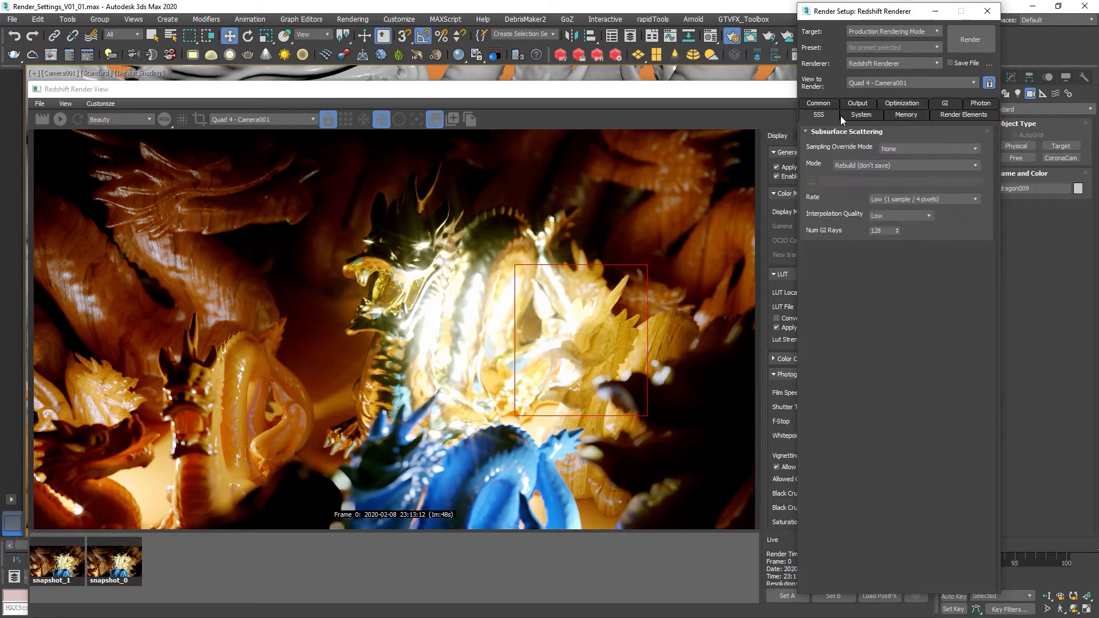
left_click(865, 104)
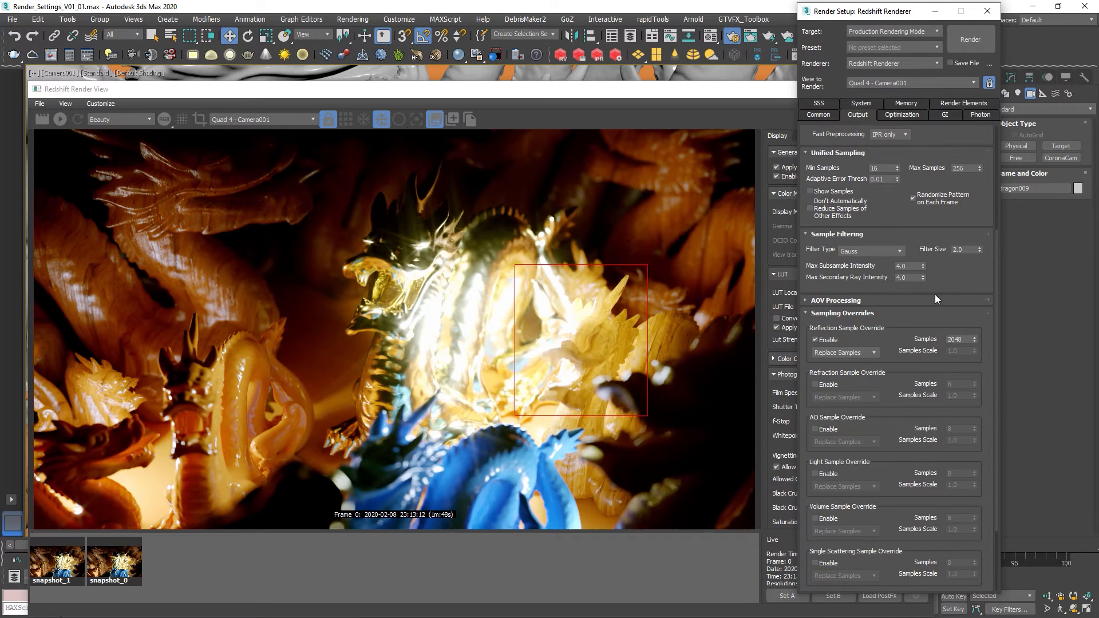
left_click_drag(955, 297, 923, 228)
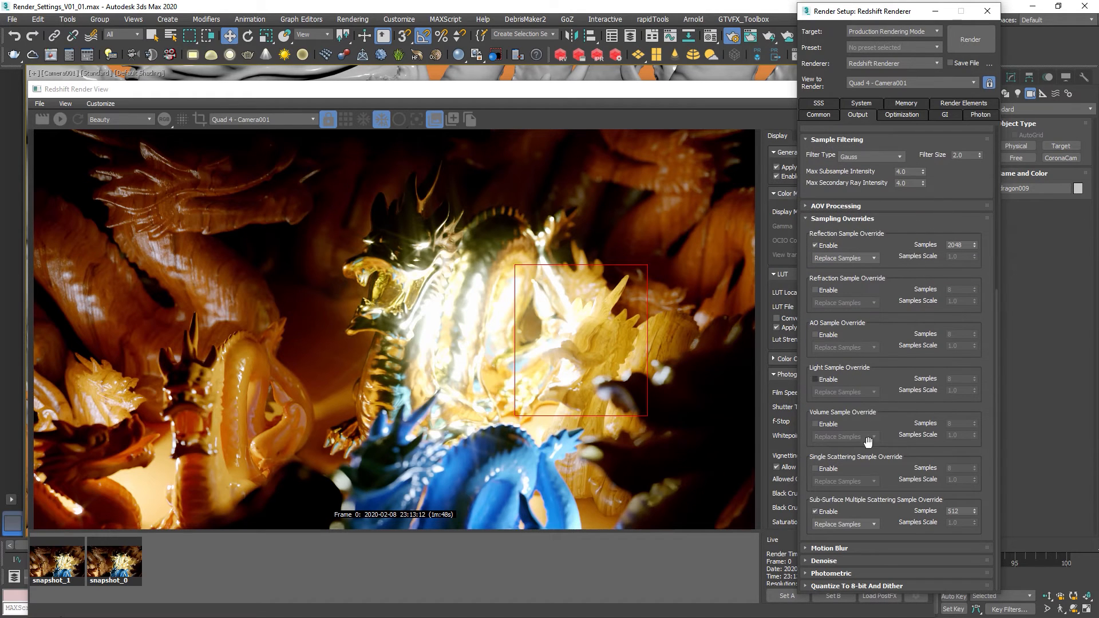
left_click_drag(955, 183, 951, 208)
scroll(953, 210, "up", 5)
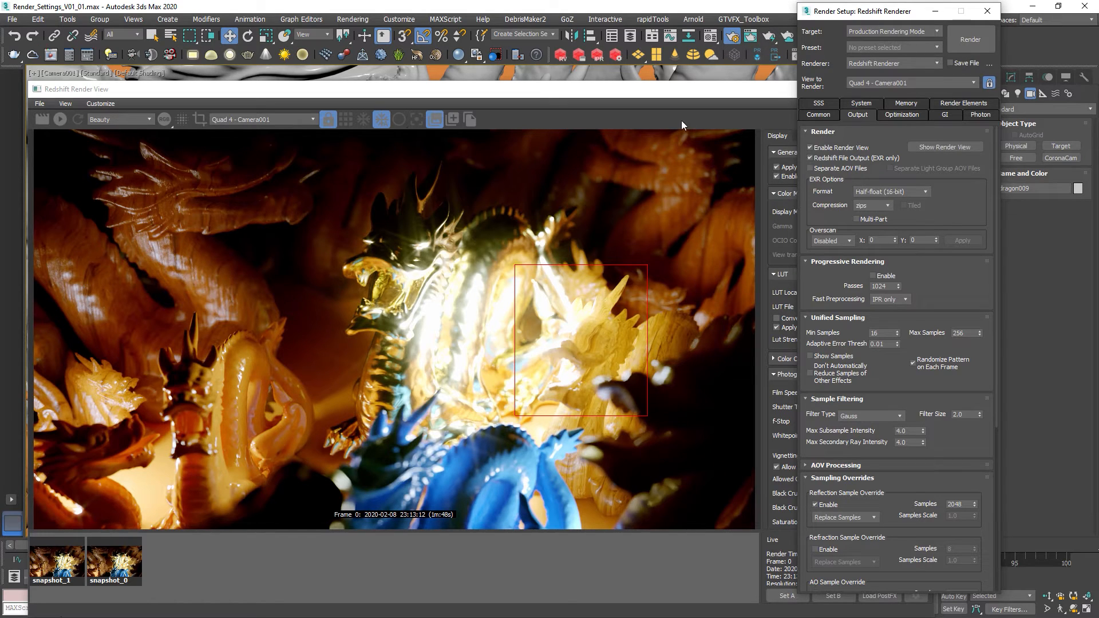
- Rearrange the Redshift Render View and Render Setup windows so both the render and the output settings are visible
left_click_drag(668, 98, 676, 88)
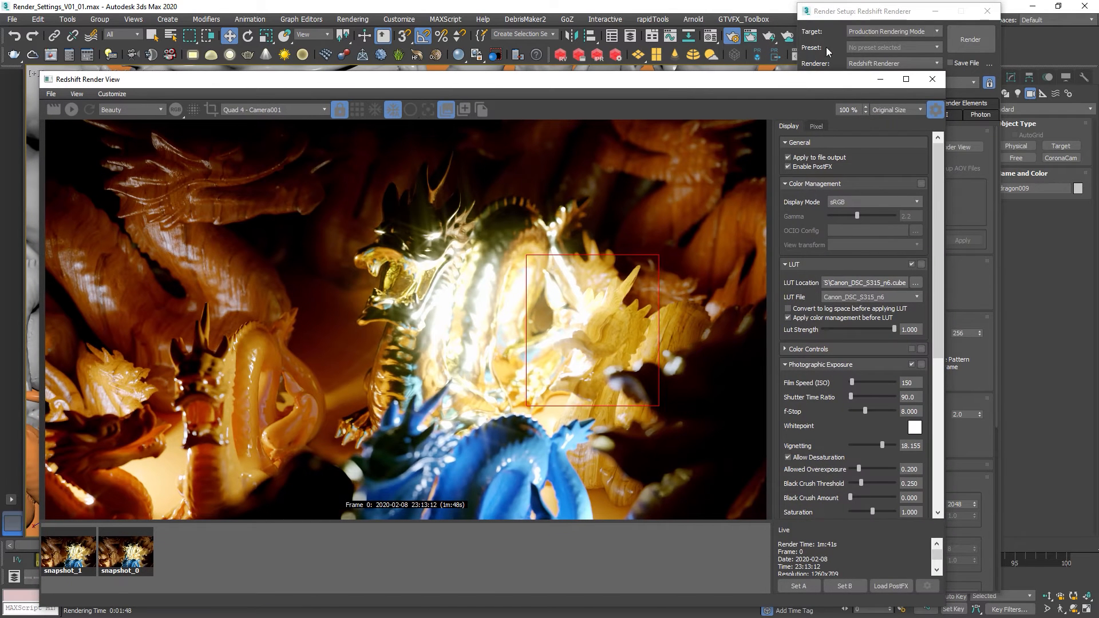
left_click_drag(867, 16, 945, 17)
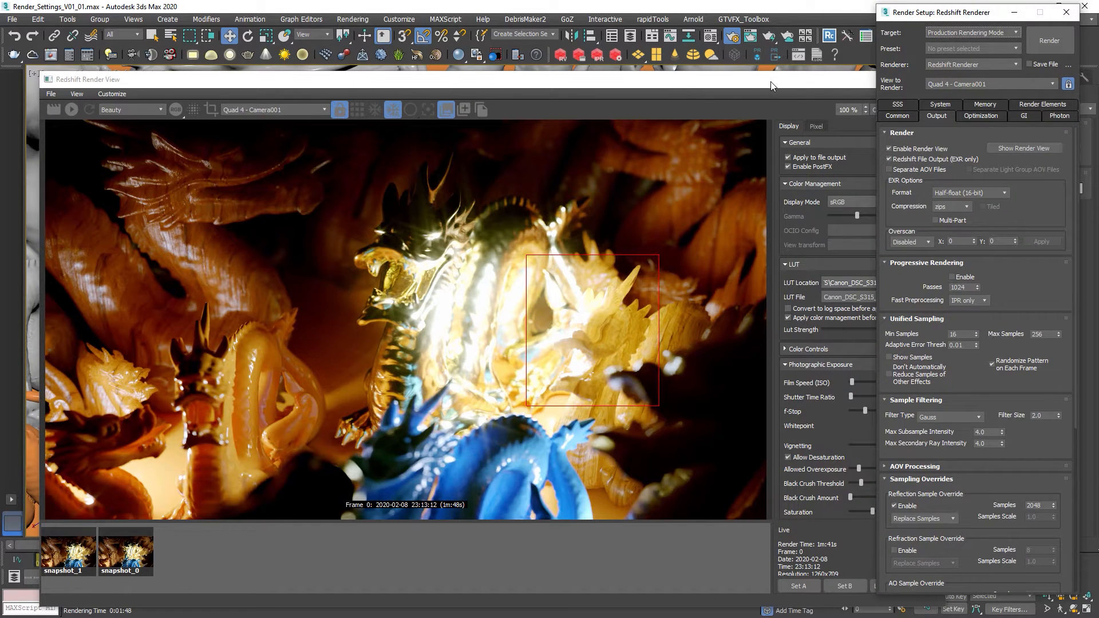
left_click_drag(770, 81, 778, 79)
left_click_drag(951, 21, 945, 20)
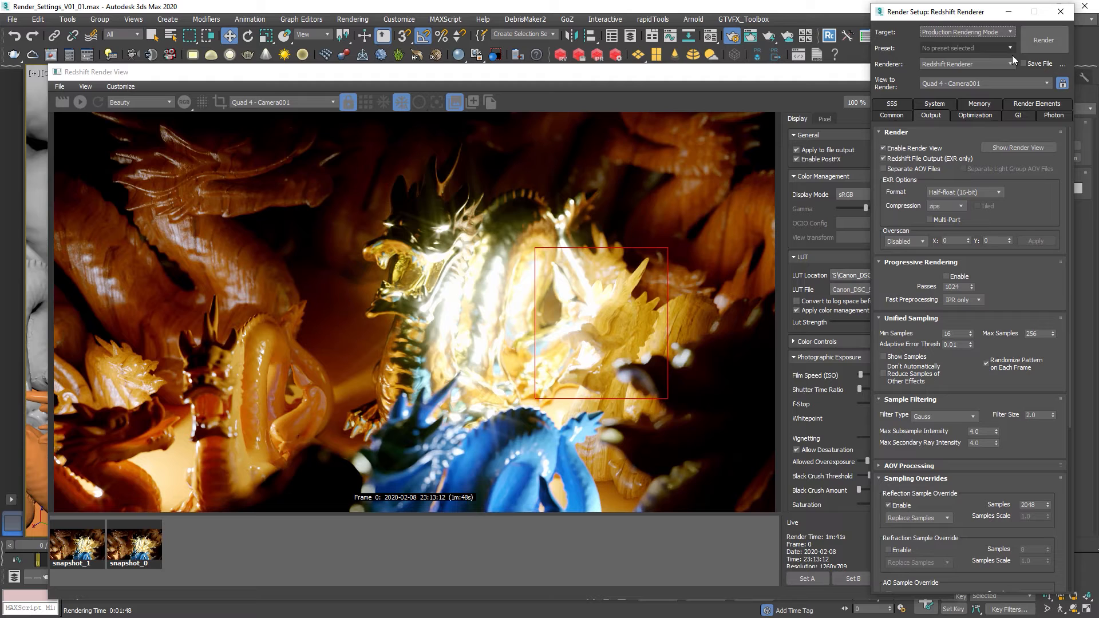
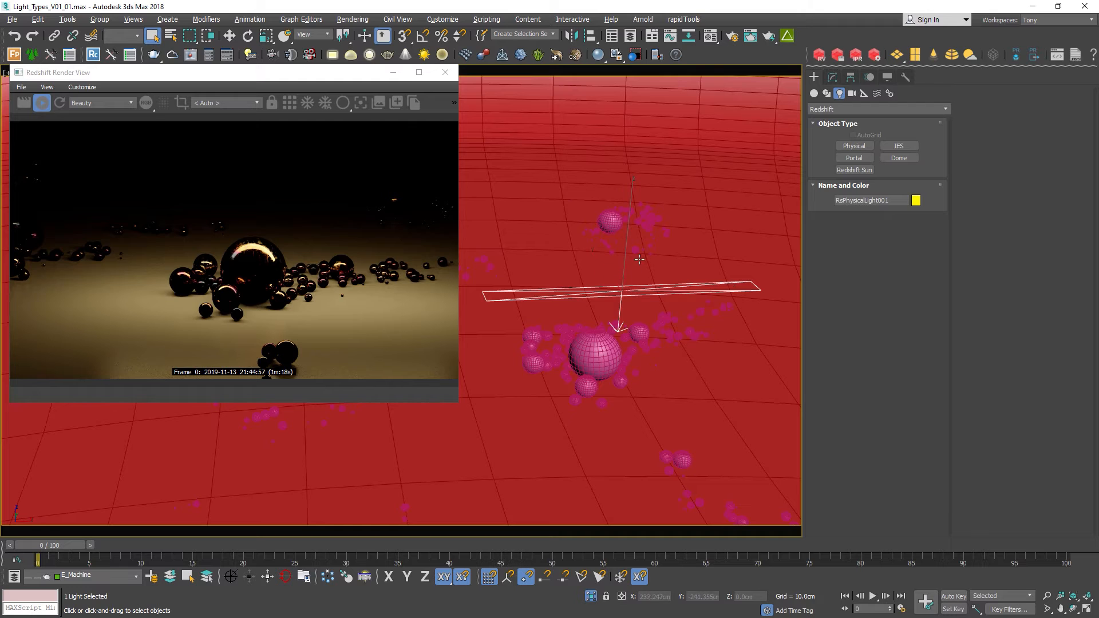
- Start the interactive render of the Light_Types_V01_01 spheres scene and shrink the Redshift Render View window slightly
left_click(44, 105)
middle_click_drag(575, 284, 571, 291)
left_click_drag(458, 405, 435, 370)
middle_click(626, 266)
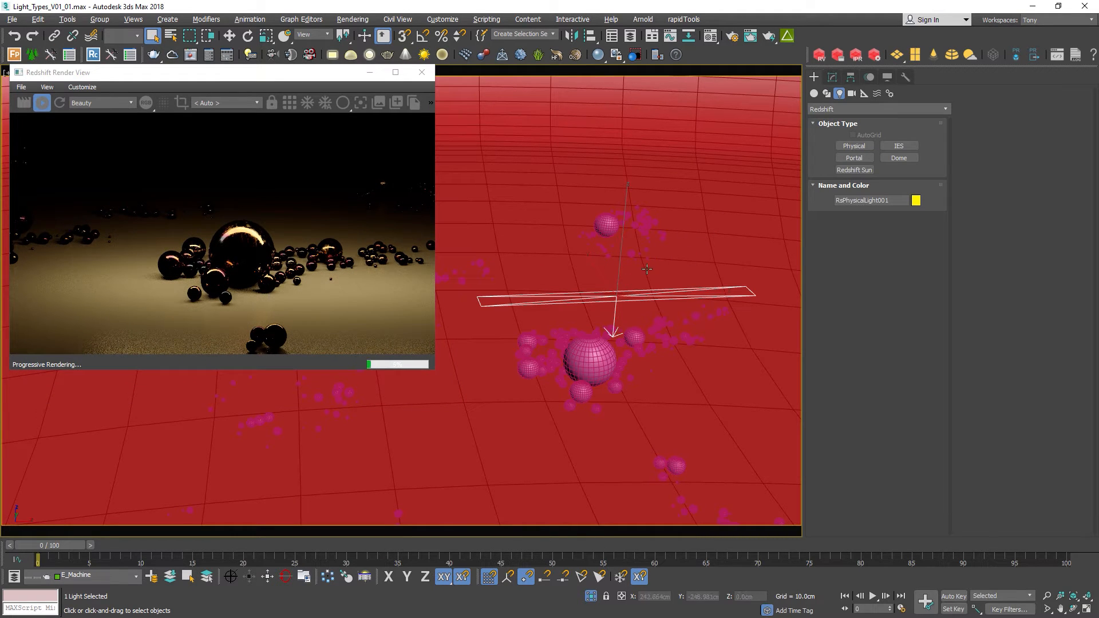
- Replace the selected physical light with a new long, narrow Redshift Physical light drawn across the large central sphere
key("w")
key("Delete")
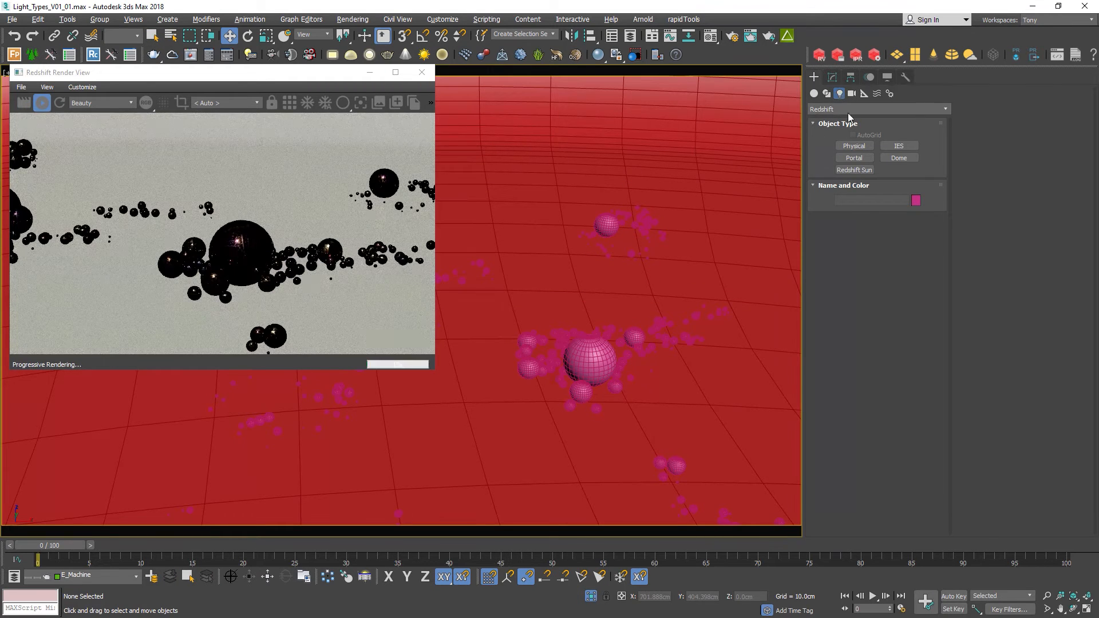
left_click(847, 111)
left_click(911, 159)
left_click(855, 147)
left_click_drag(504, 354, 744, 349)
right_click(669, 352)
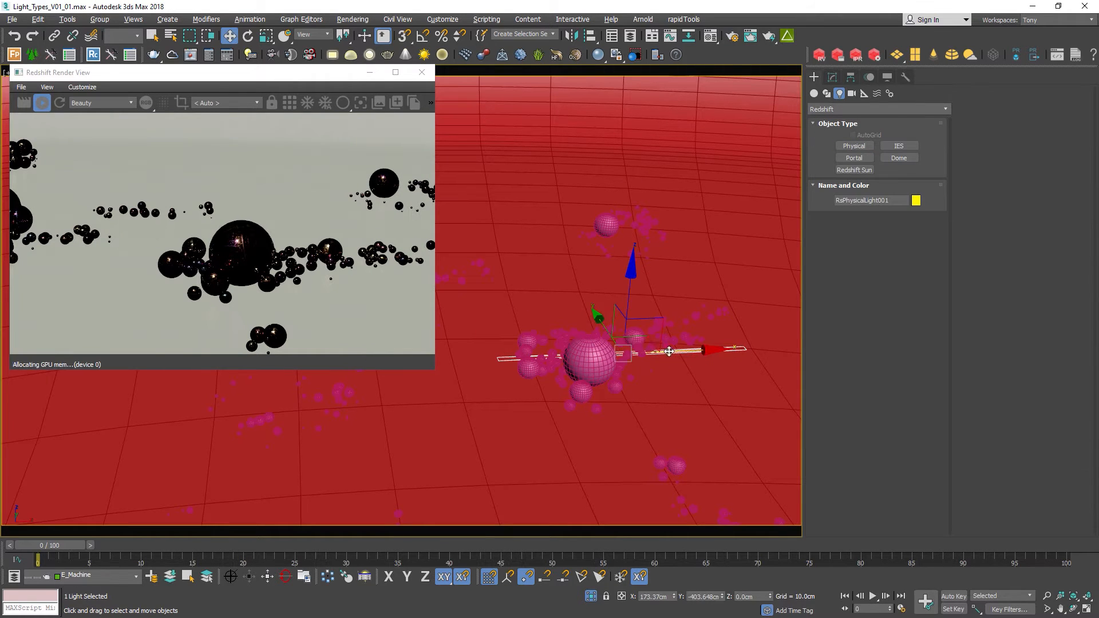
- Place the rectangular area light above the large sphere at a height of about 100 cm and stretch it along Y
left_click_drag(646, 341, 631, 357)
key("r")
left_click_drag(639, 424, 643, 429)
key("w")
left_click_drag(613, 326, 619, 195)
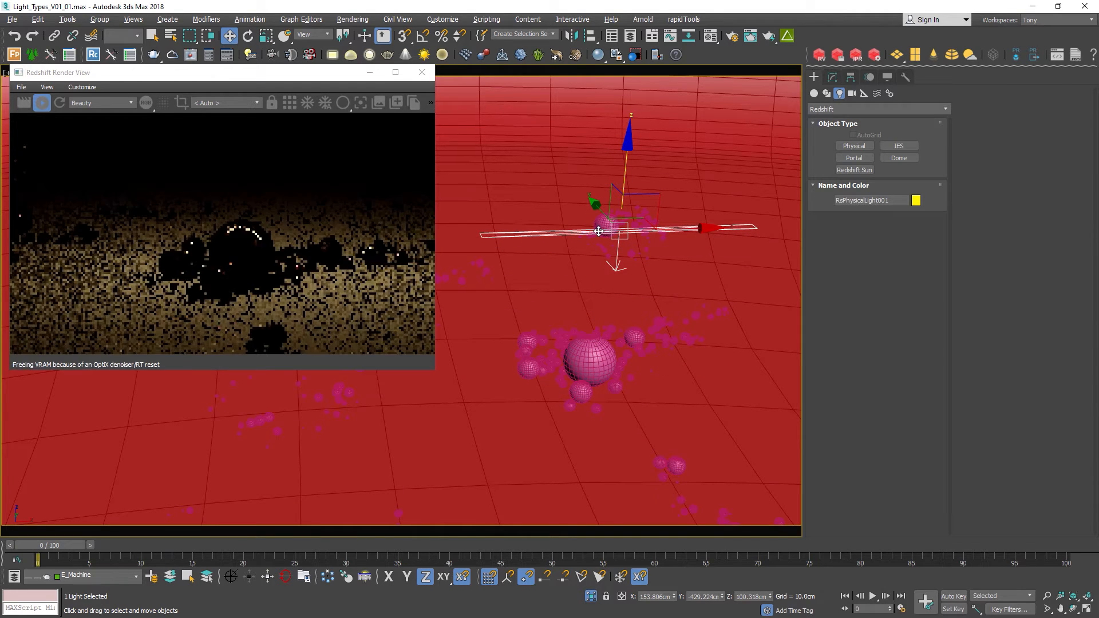
key("r")
left_click_drag(650, 263, 667, 292)
key("w")
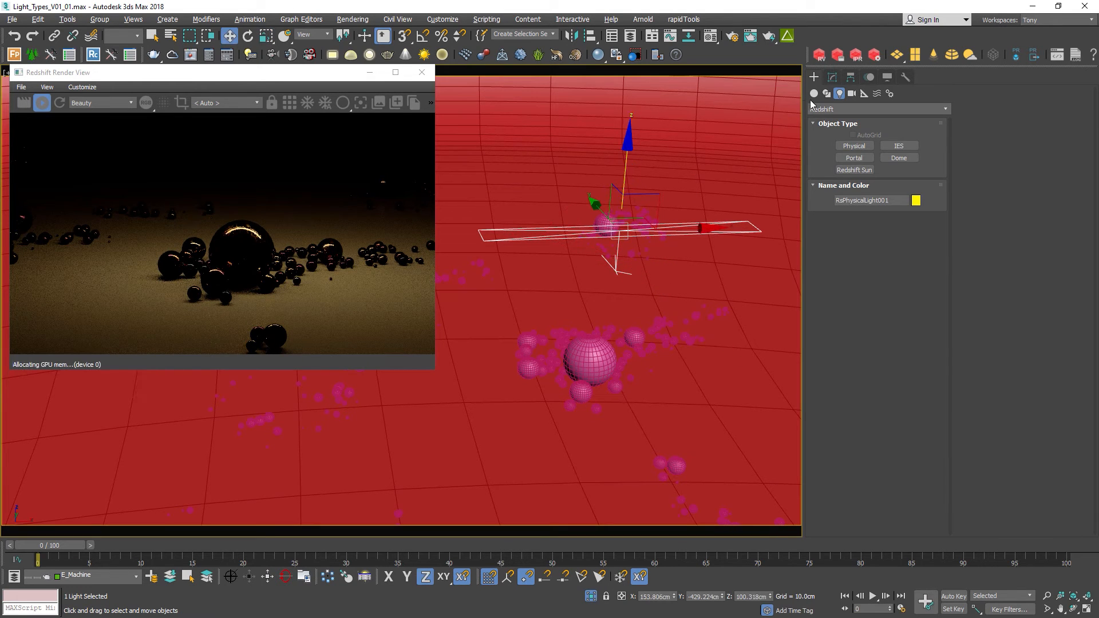
- Make the area light visible and change its shape to Disc
left_click(832, 76)
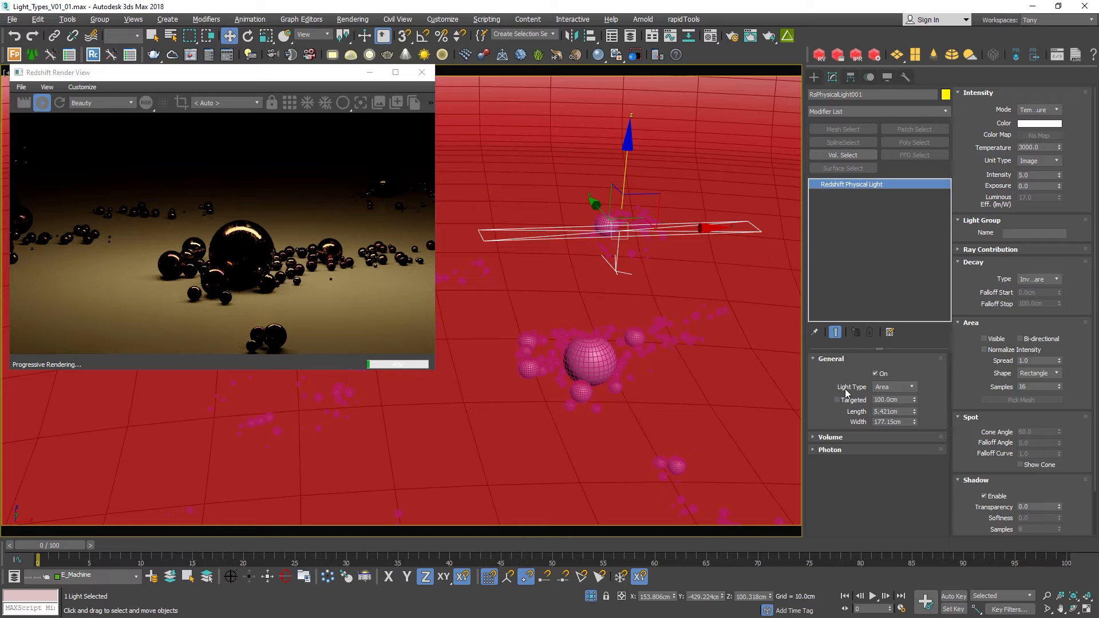
left_click(880, 388)
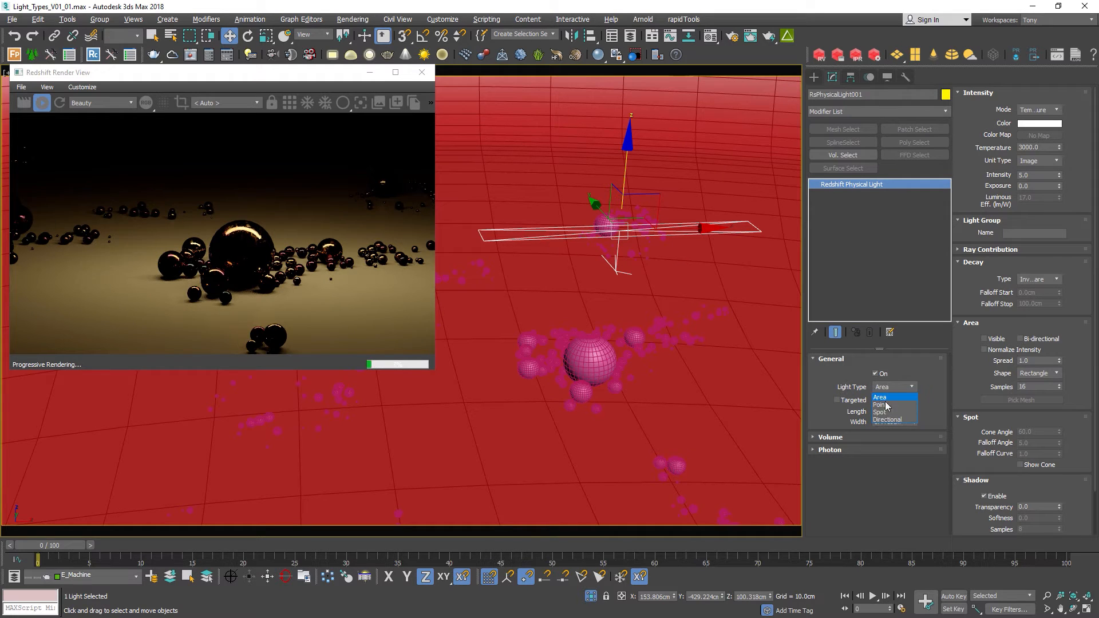
left_click(835, 379)
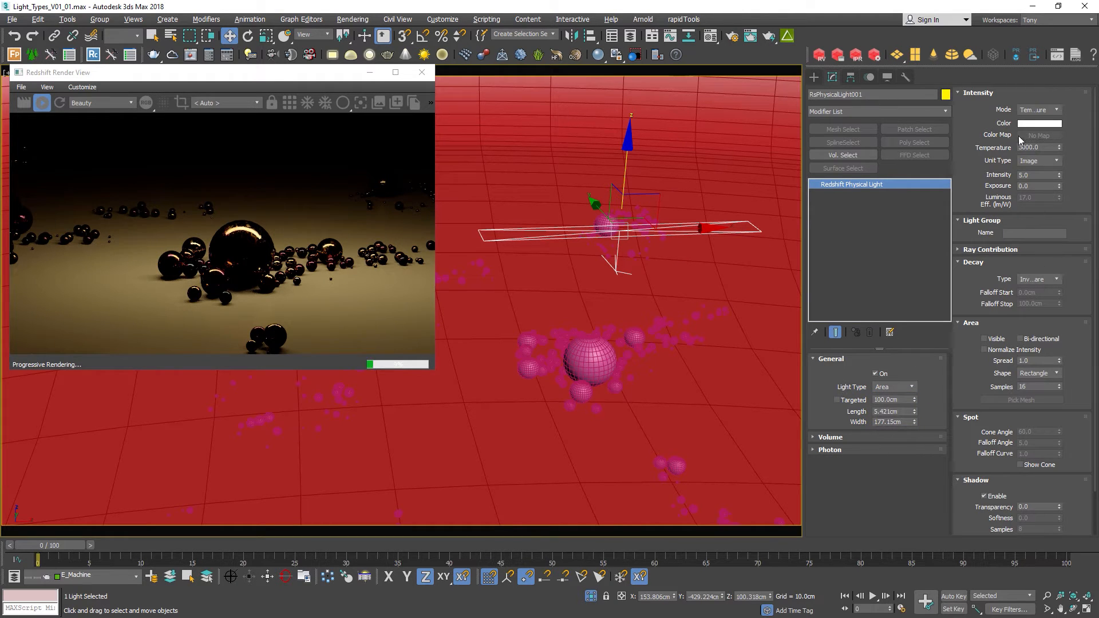
left_click(995, 341)
left_click(1039, 373)
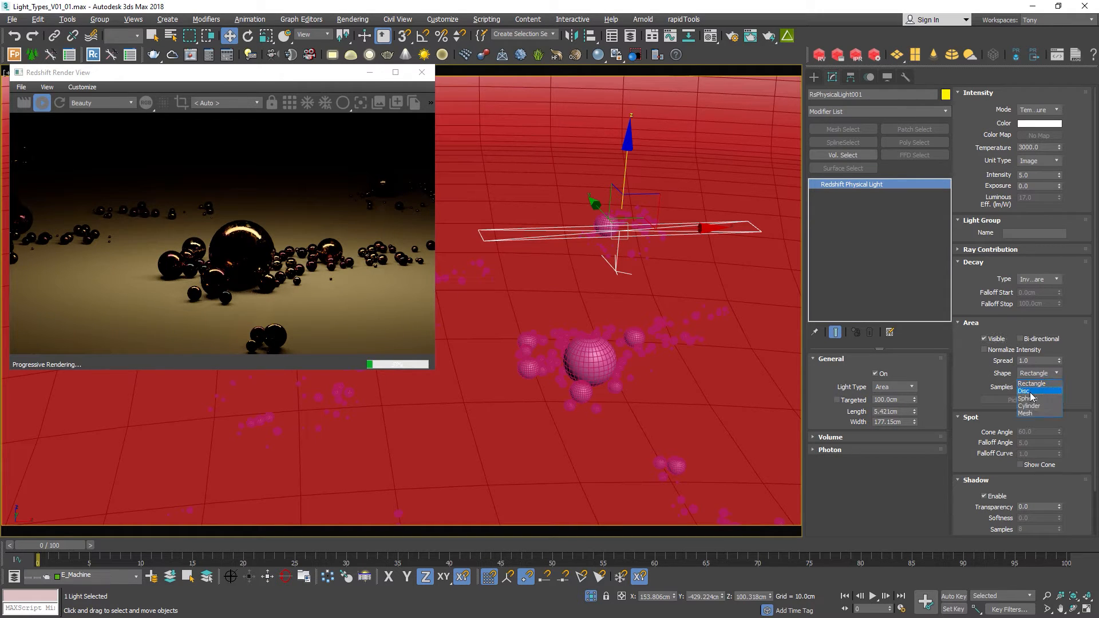
left_click(1034, 395)
- Reset the disc light's local Y scale to 100, then scale it down uniformly to about 28 percent
key("F12")
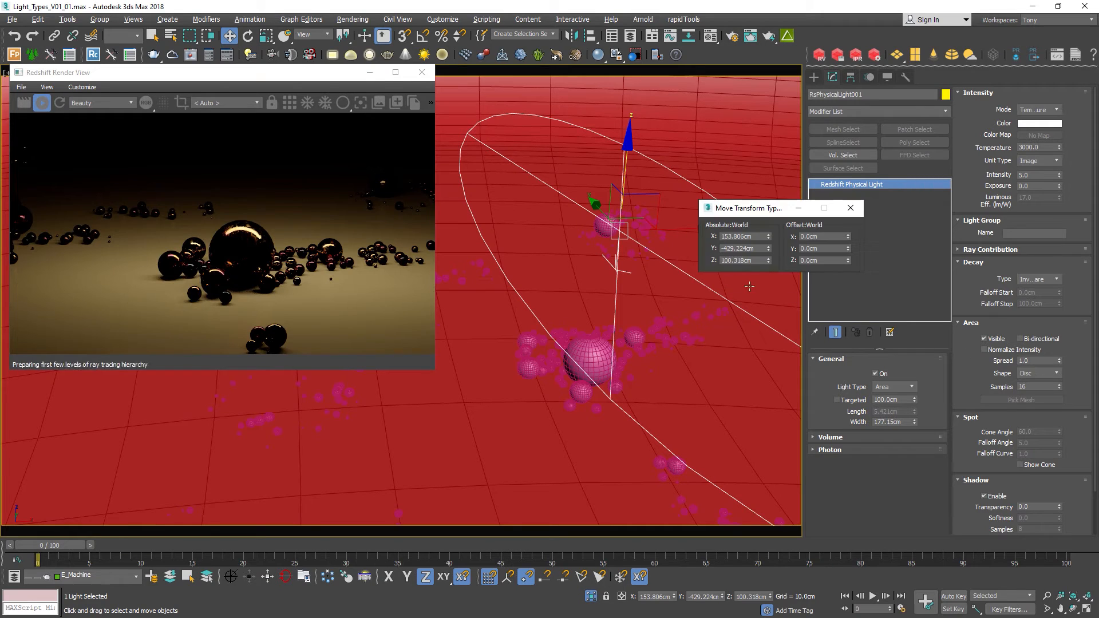
key("e")
key("r")
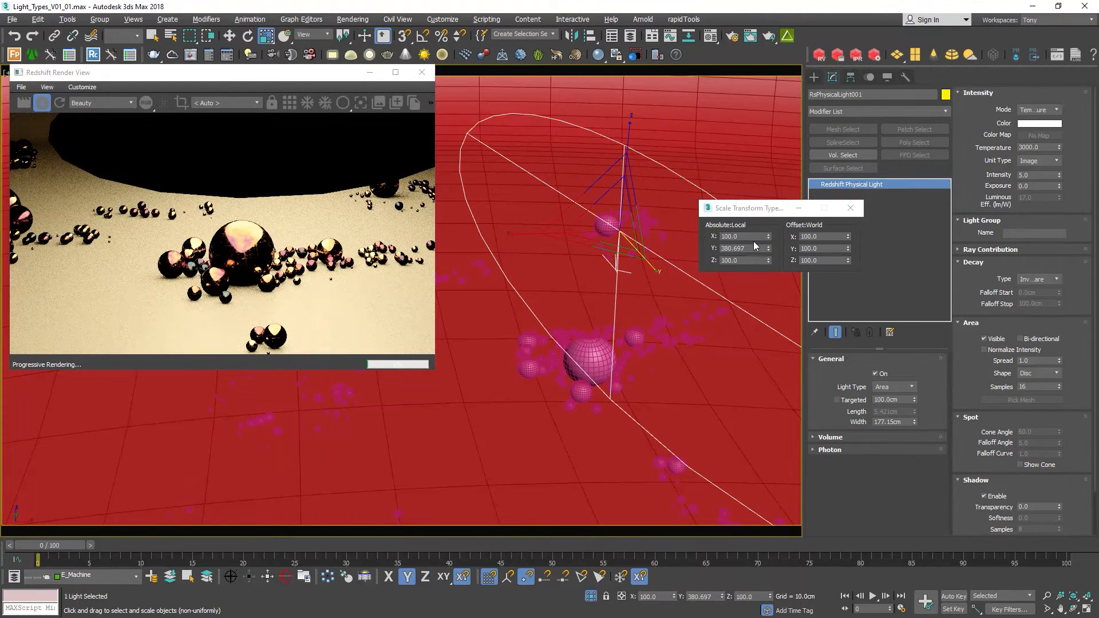
left_click(755, 248)
type("100")
key("Return")
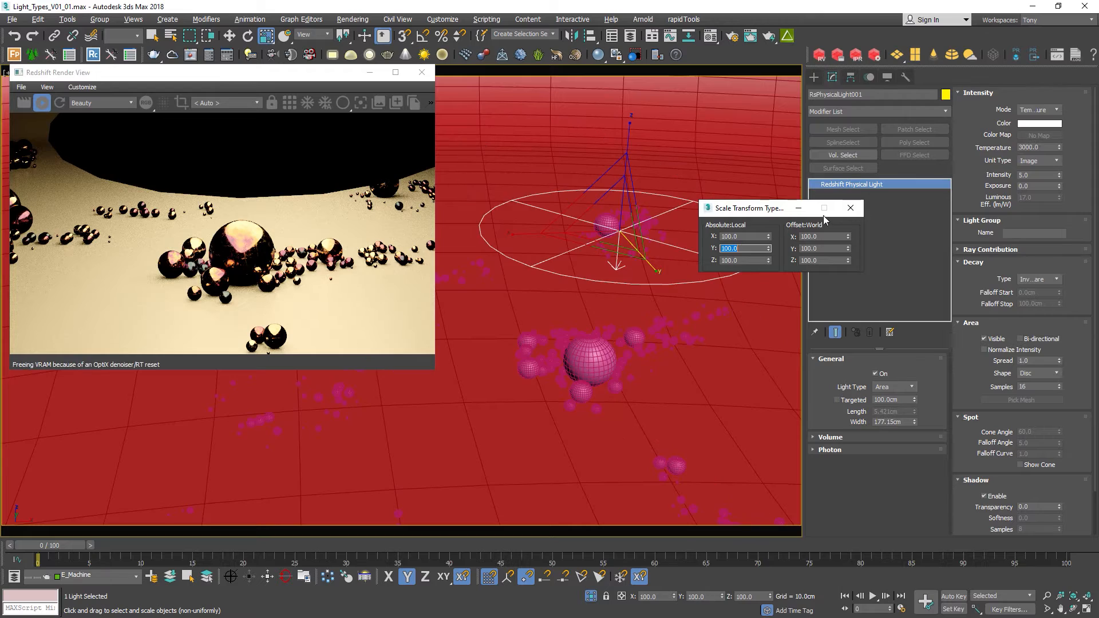
left_click(851, 208)
left_click_drag(627, 235, 652, 254)
key("w")
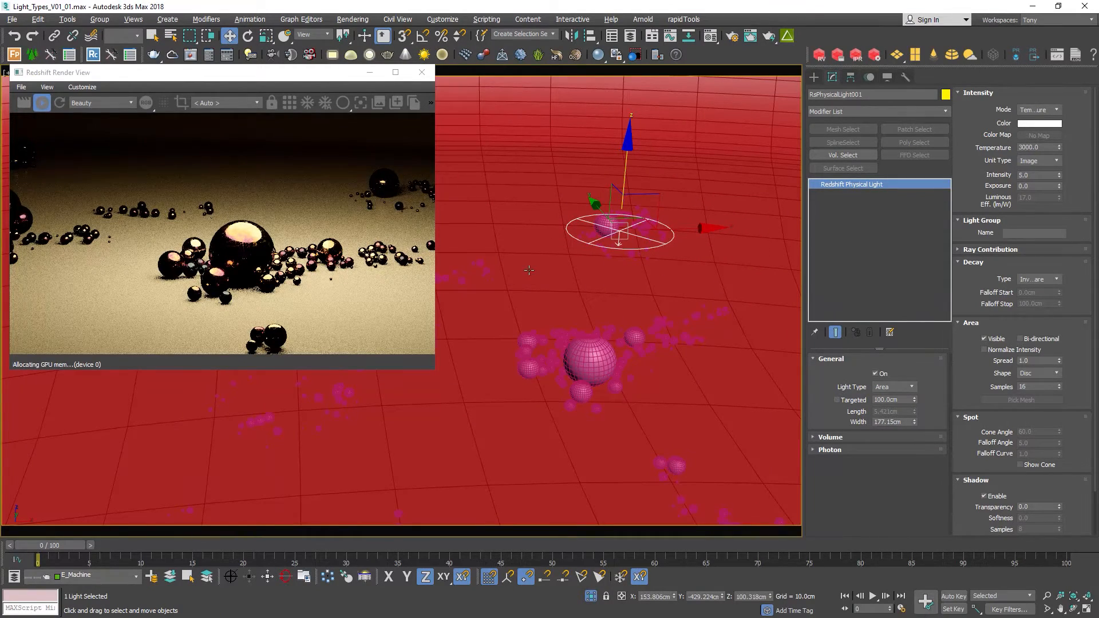
- Change the light's shape to Sphere and lower it to a height of about 75 cm
left_click(1037, 373)
left_click(1030, 394)
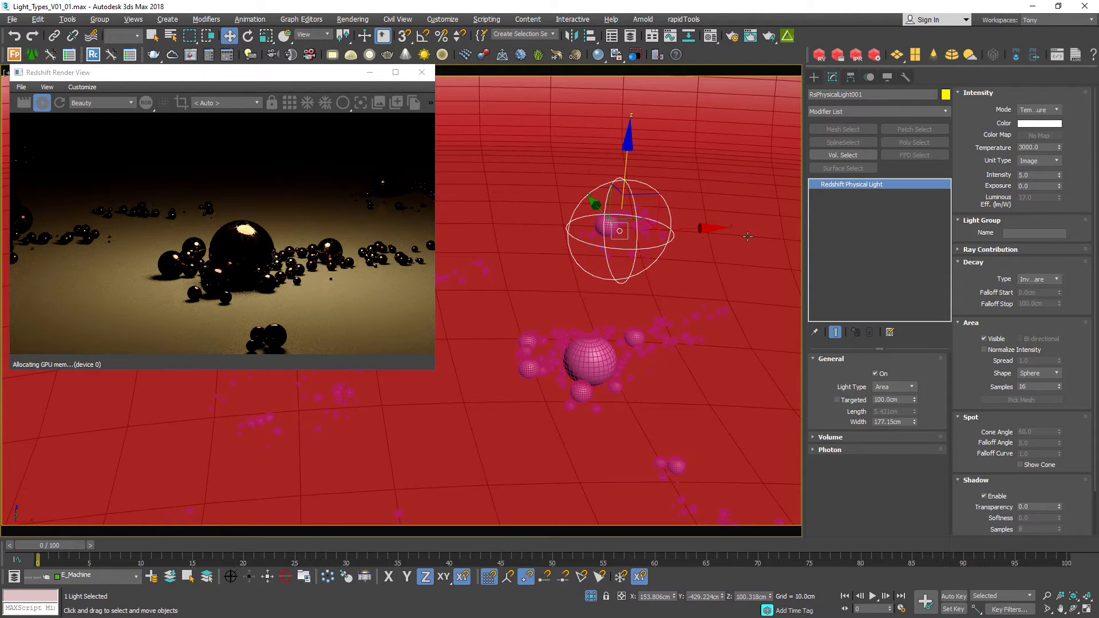
left_click(1038, 375)
left_click(1036, 375)
left_click_drag(629, 164, 627, 201)
- Change the light's shape to Cylinder
left_click(1039, 373)
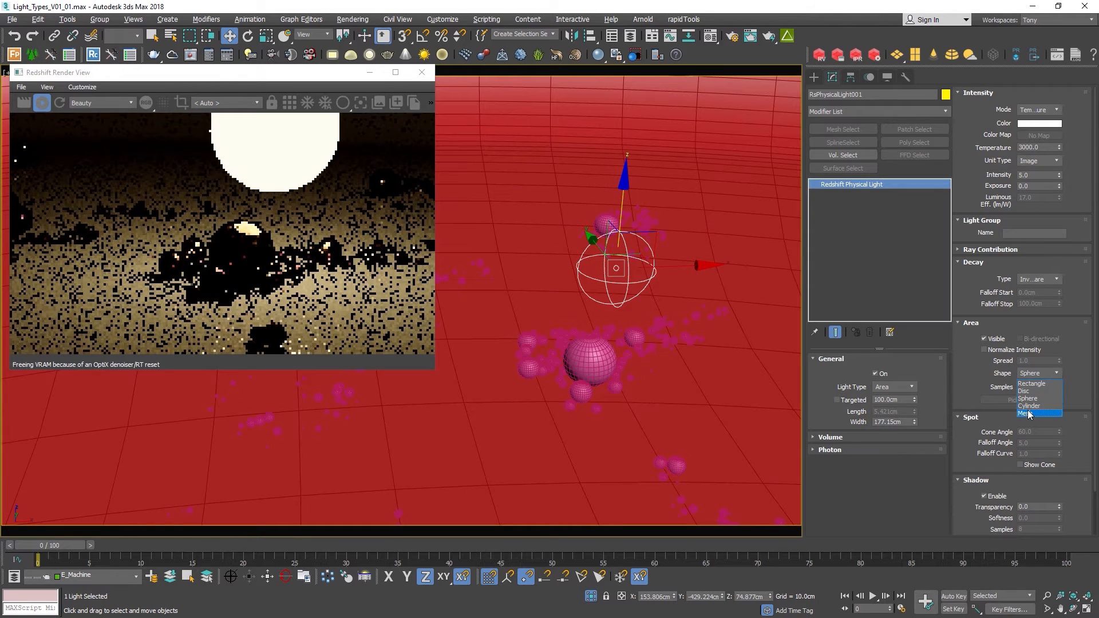
left_click(1030, 405)
- Try to stretch the cylinder light by scaling it along Z and changing its length, undoing both attempts
key("r")
left_click_drag(623, 192, 606, 10)
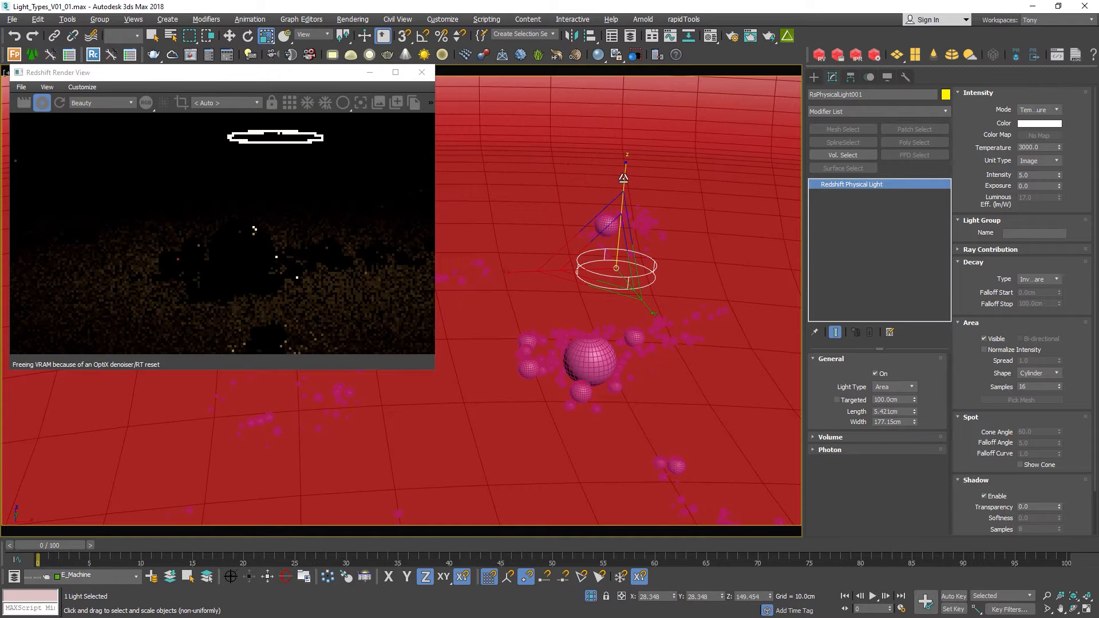
key("ctrl+z")
key("w")
left_click_drag(915, 411, 905, 68)
key("ctrl+z")
- Size the cylinder light to about 288 cm long and 50 cm wide, and stand it beside the large sphere at about 54 cm height
left_click_drag(914, 413, 910, 576)
left_click_drag(624, 188, 622, 221)
left_click_drag(659, 296, 699, 310)
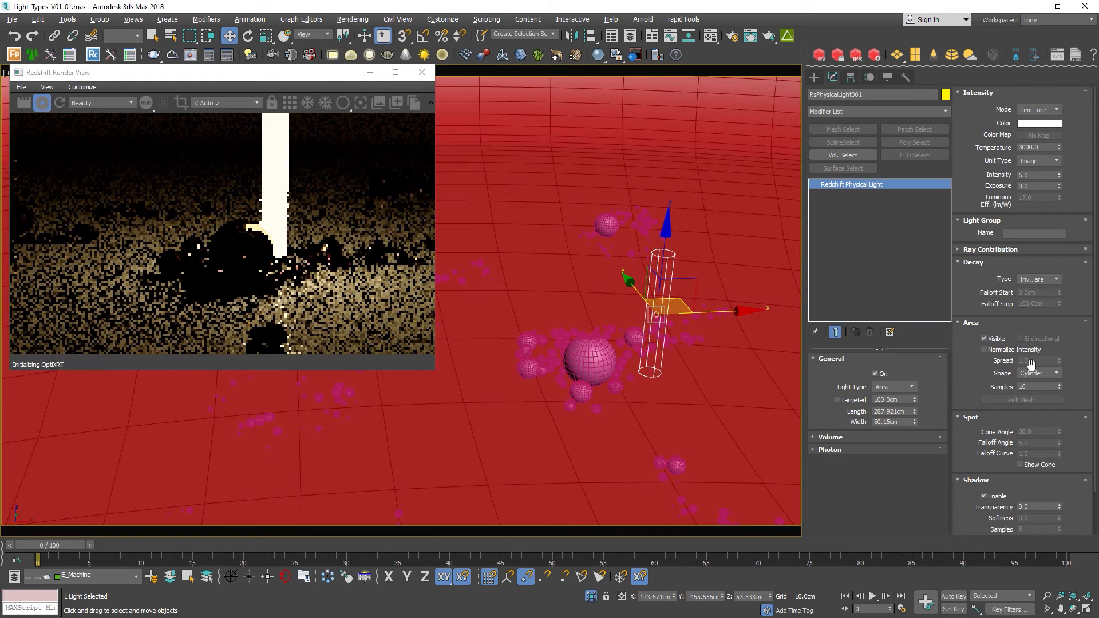
- Switch the cylinder light's visibility off and back on, and raise the light to a height of about 102 cm
left_click(998, 338)
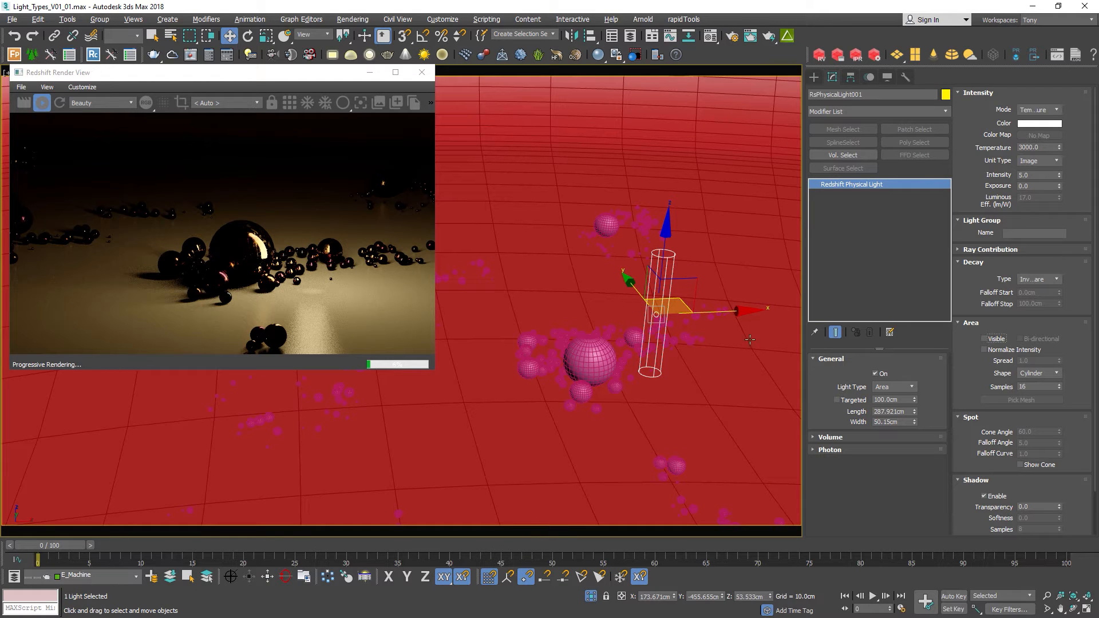
left_click(984, 338)
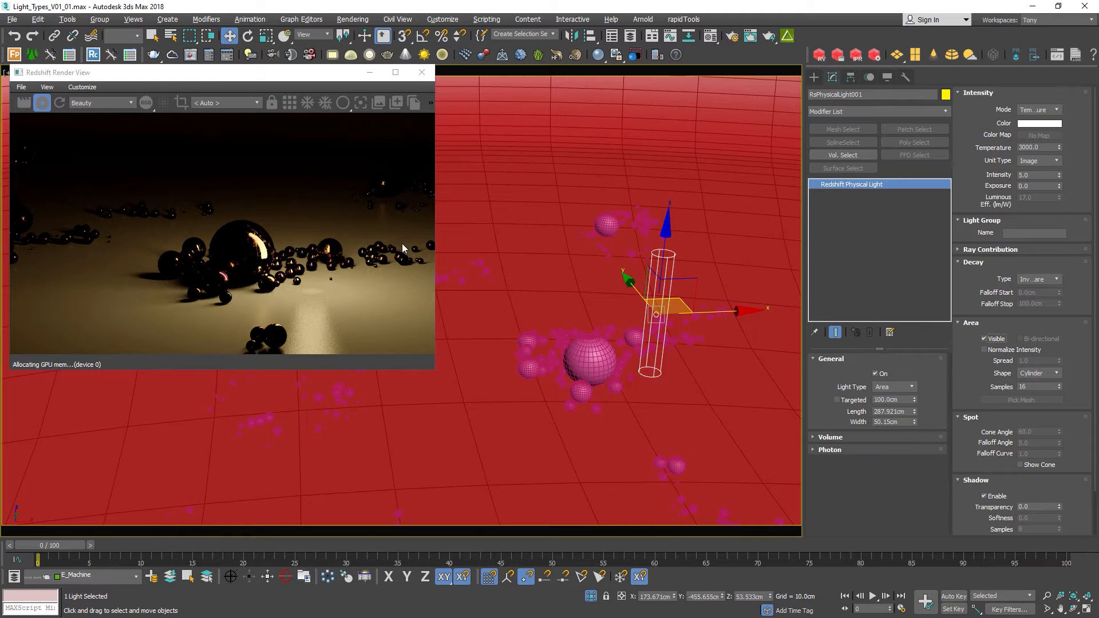
left_click_drag(670, 243, 677, 170)
left_click(1039, 373)
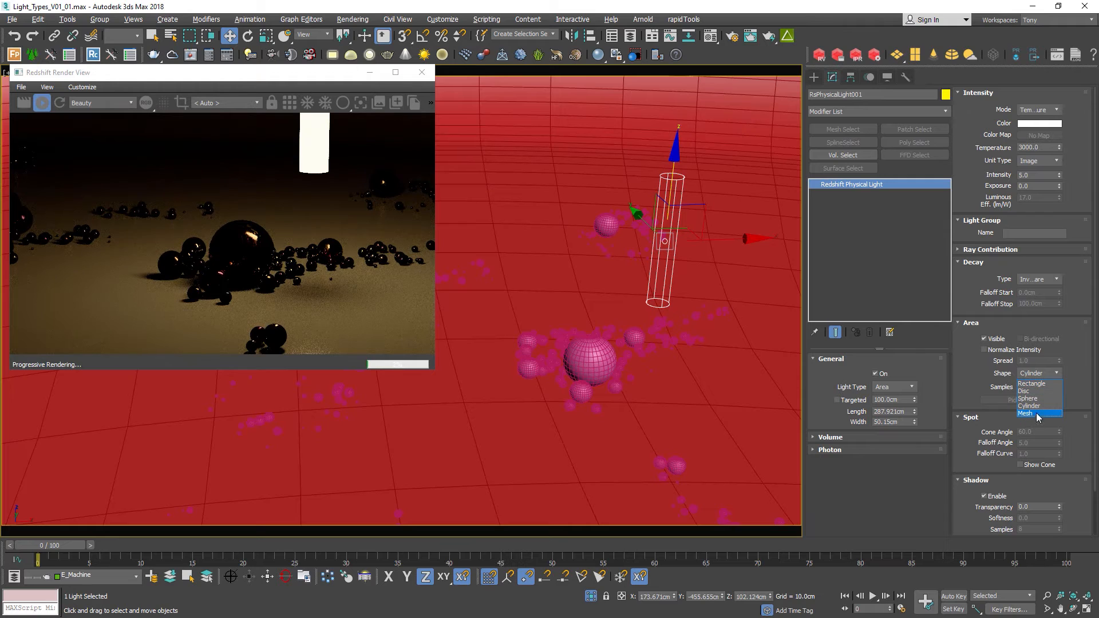
left_click(1079, 397)
- Create a torus with radii of about 20.5 and 3 cm beside the large sphere and raise it to about 31.5 cm
right_click(605, 186)
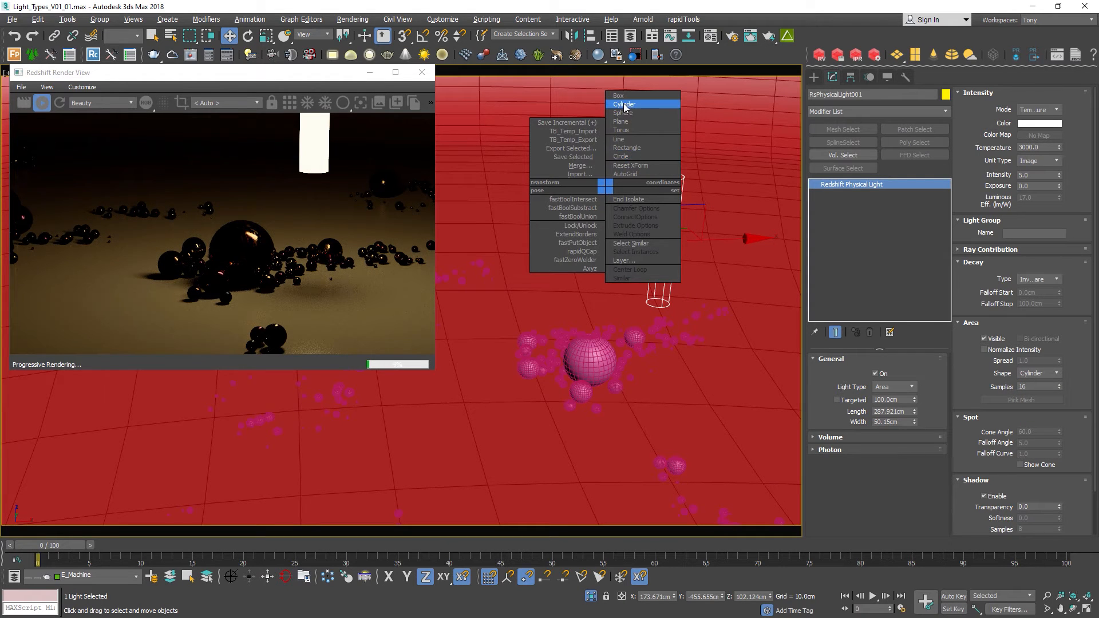
left_click(624, 130)
left_click_drag(647, 357, 676, 368)
left_click(677, 366)
right_click(673, 349)
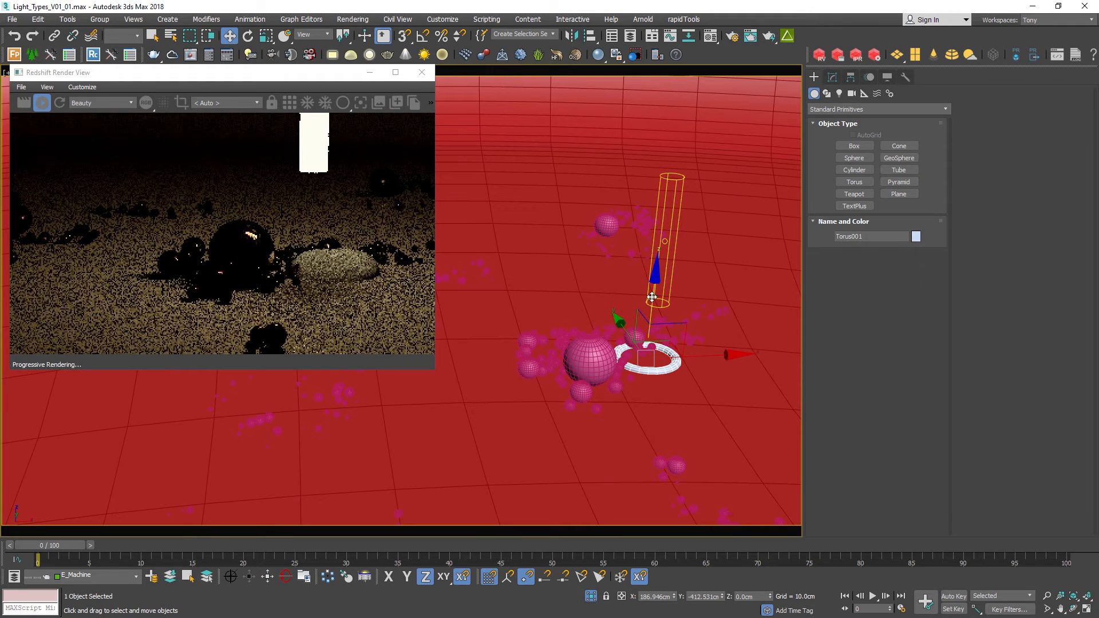
left_click_drag(663, 252, 671, 206)
- Change the physical light's shape to Mesh and assign the torus as its mesh
left_click(680, 182)
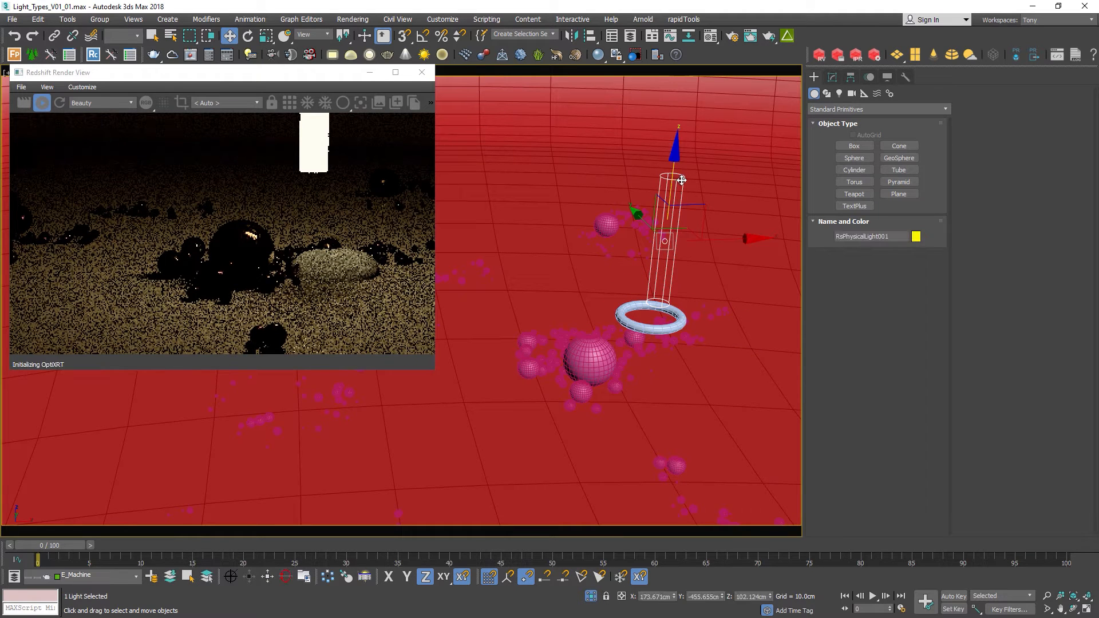
left_click(833, 76)
left_click(1038, 373)
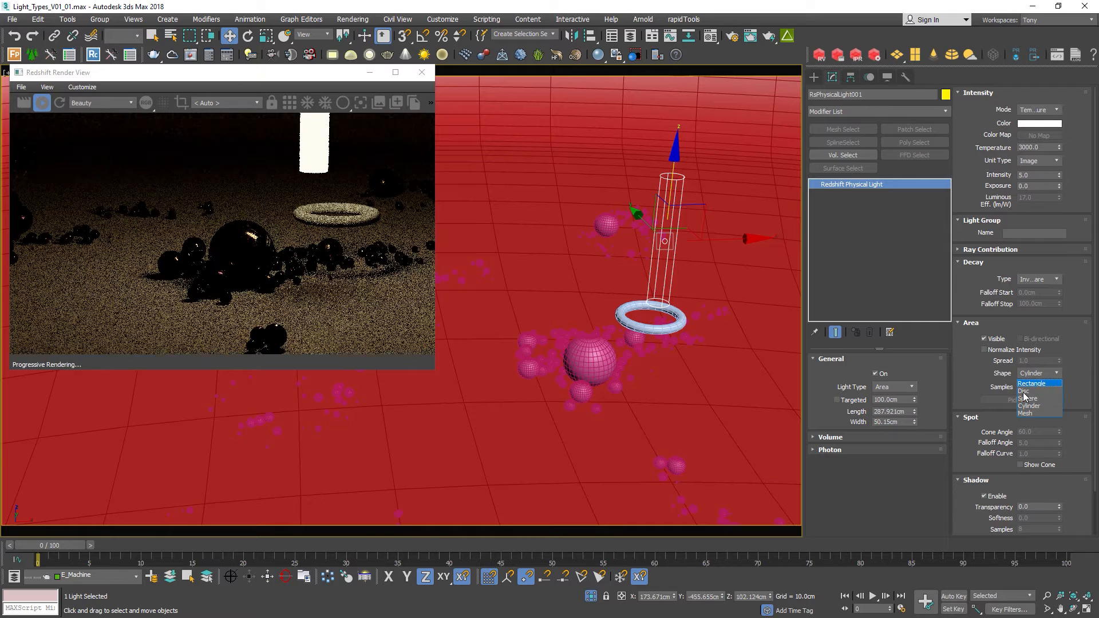
left_click(1022, 410)
left_click(1016, 401)
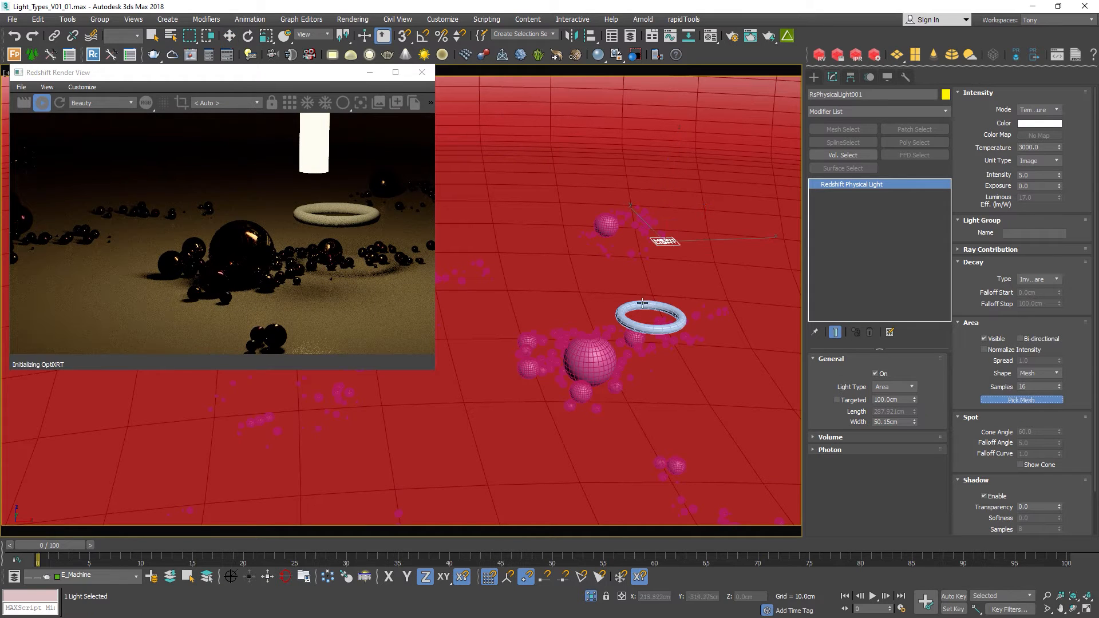
left_click(654, 302)
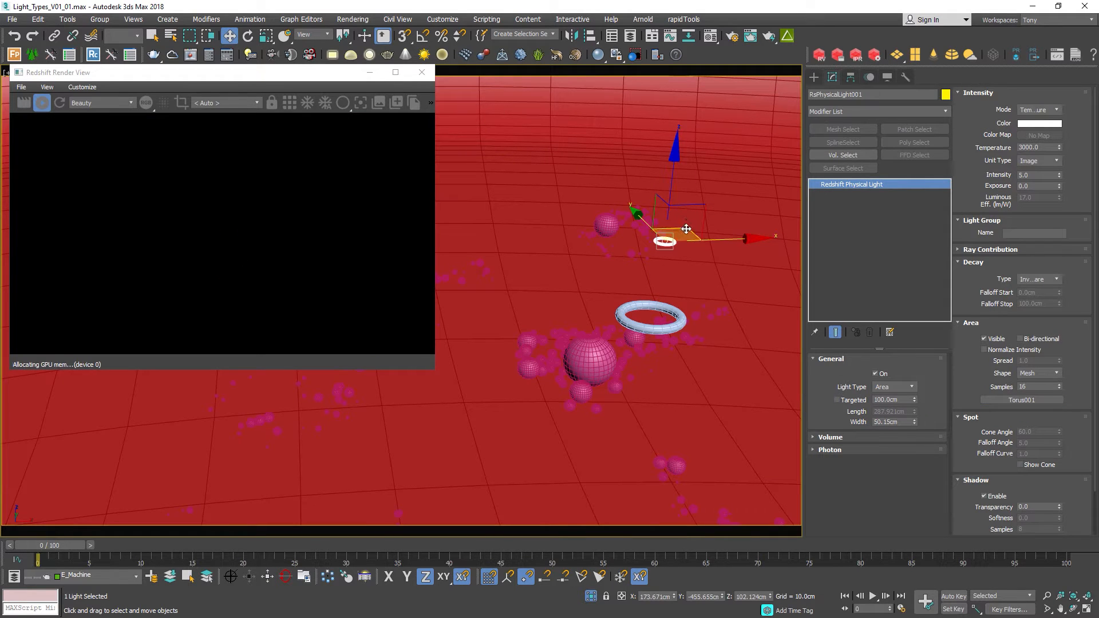
- Enlarge the torus-shaped mesh light to about 113 percent and align it to the large sphere
left_click_drag(684, 229, 602, 284)
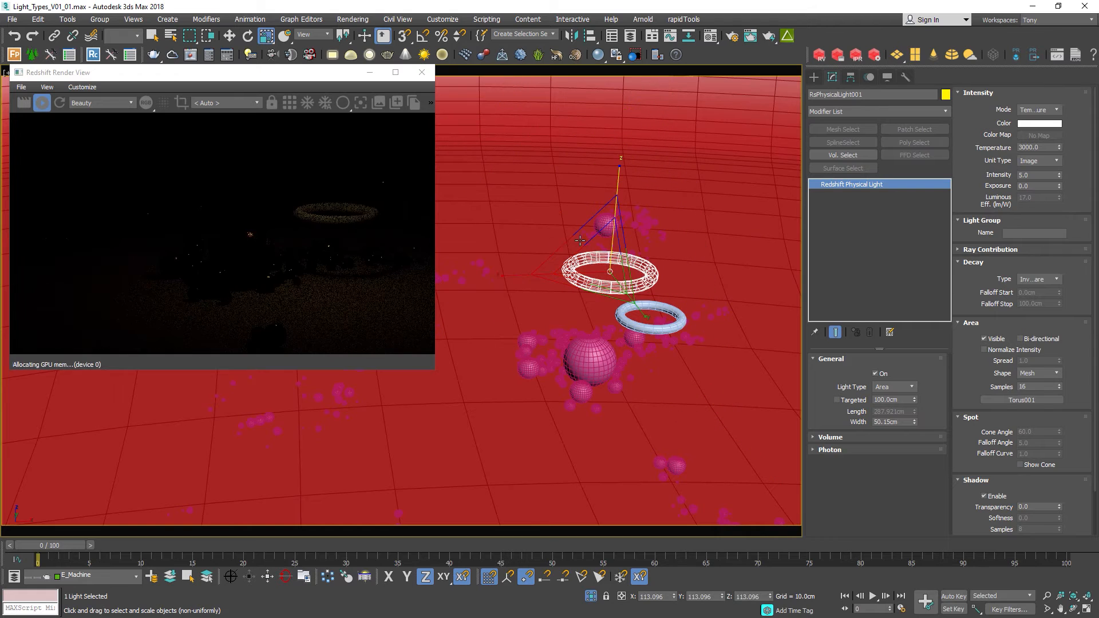
left_click_drag(614, 219, 606, 251)
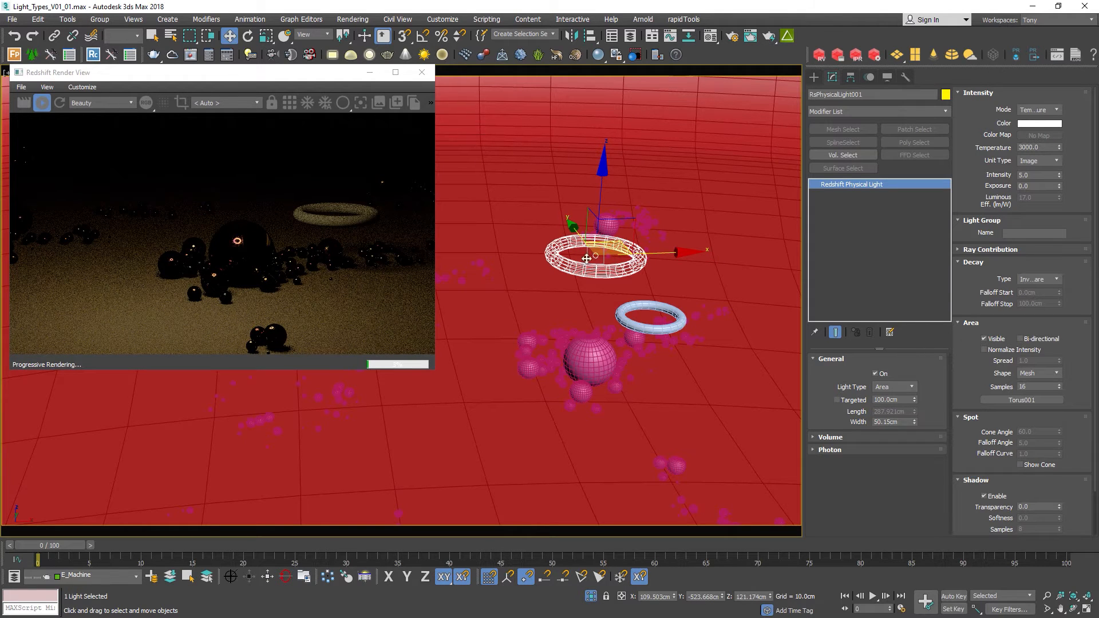
key("alt+a")
left_click(591, 364)
left_click(548, 409)
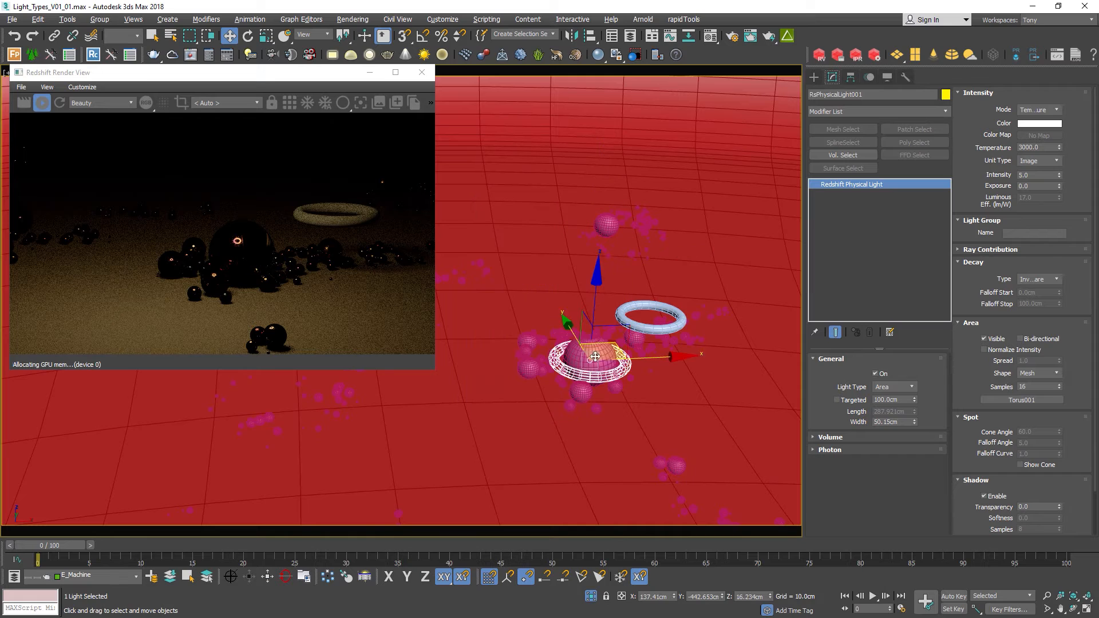
- Raise the mesh light above the large sphere to a height of about 86 cm and scale it up further
left_click_drag(598, 288, 604, 210)
key("r")
key("w")
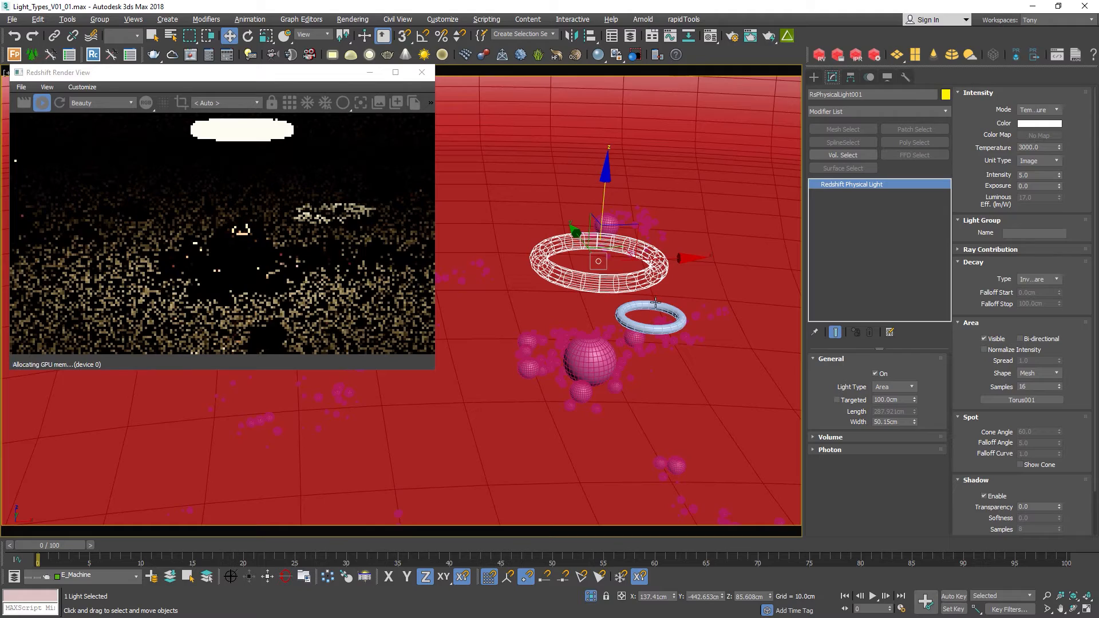
- Convert the source torus to an editable poly and delete the polygons of its right half
left_click(657, 303)
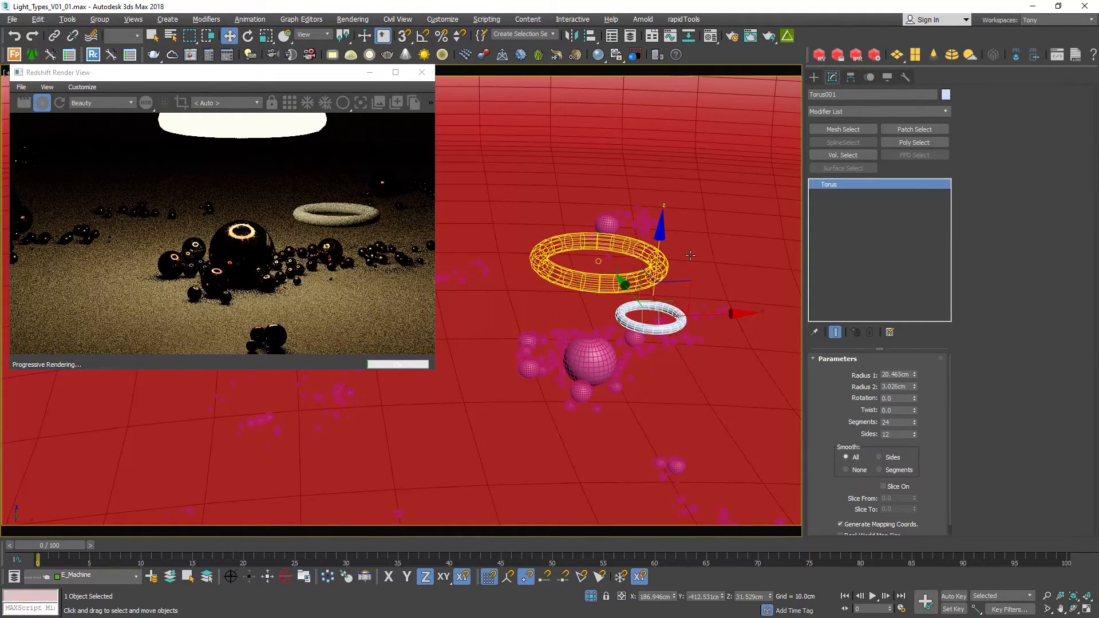
key("alt+e")
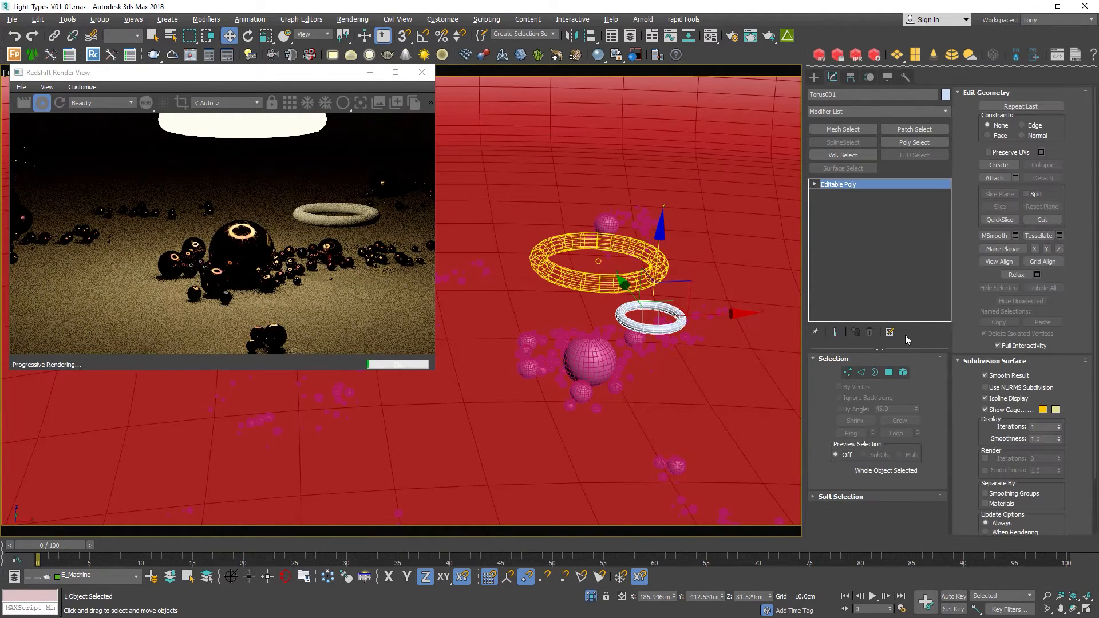
left_click(889, 372)
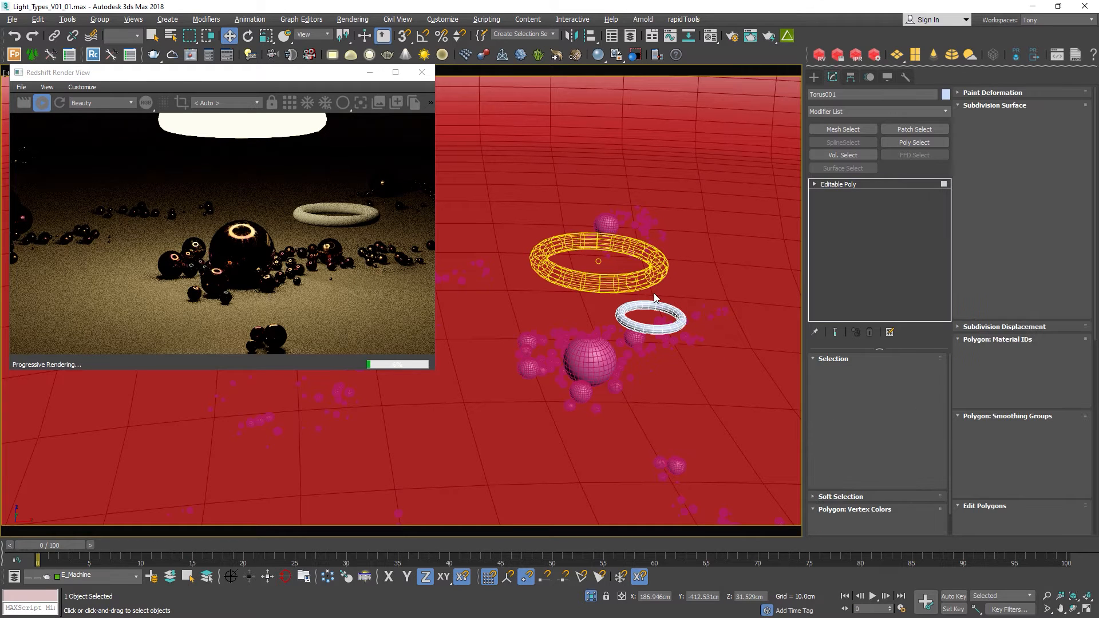
left_click_drag(654, 295, 676, 328)
key("Delete")
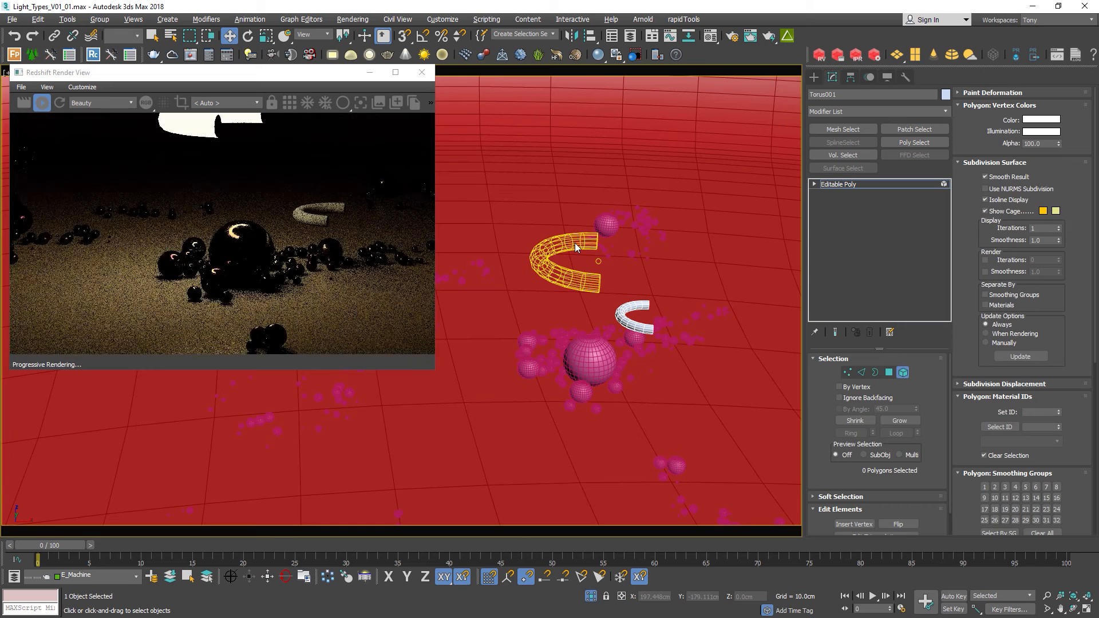
left_click(892, 373)
- Lower the source half torus below the floor, to about -35 cm on Z
left_click(598, 261)
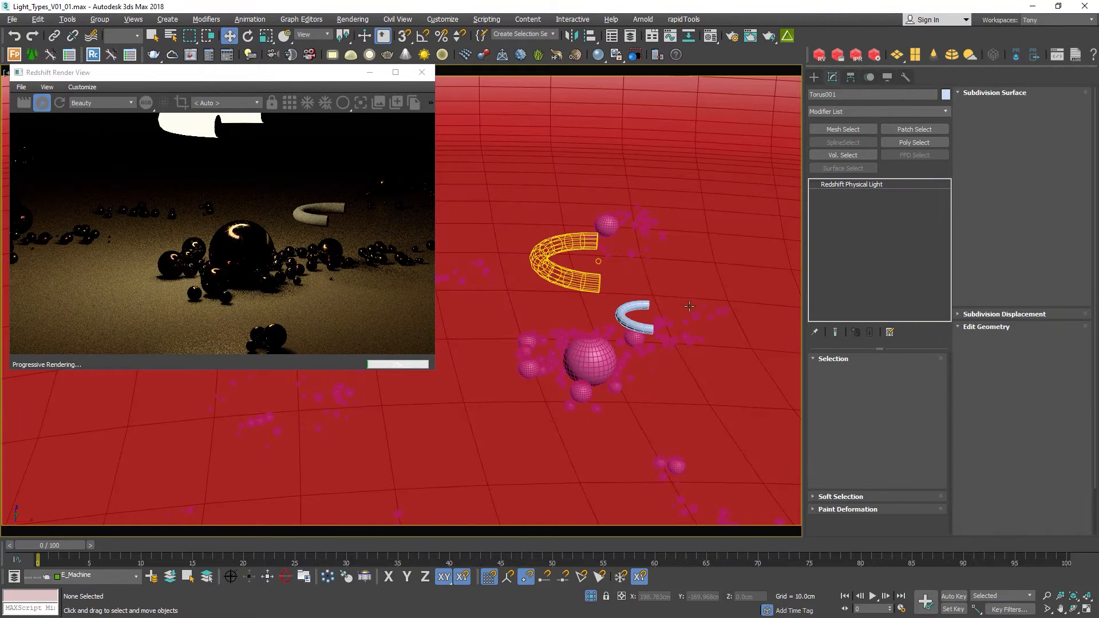
left_click(644, 304)
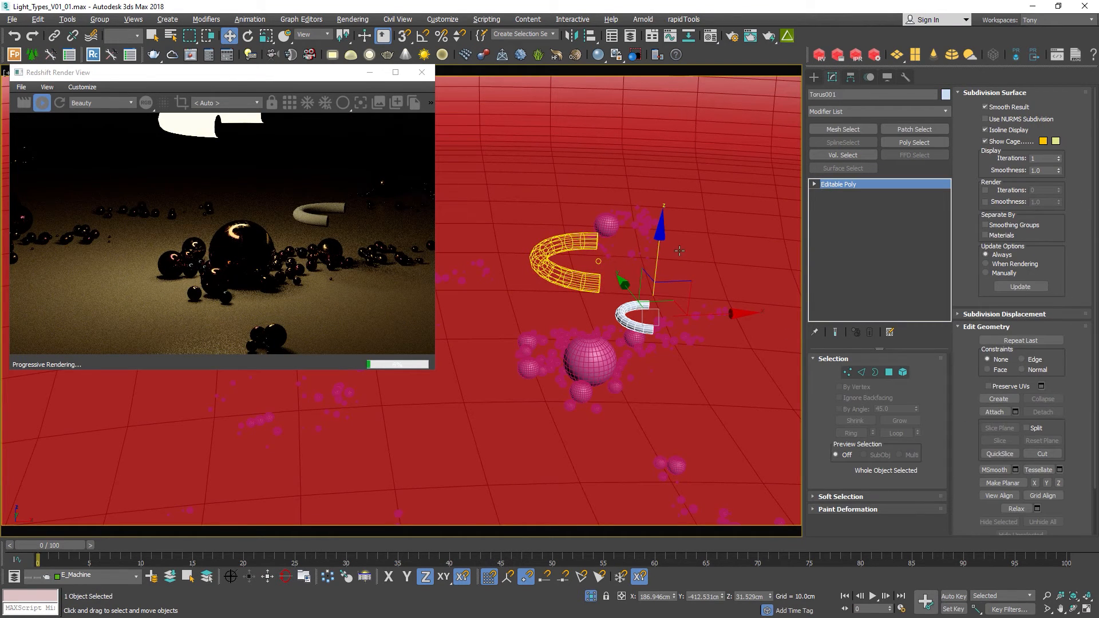
left_click_drag(650, 250, 641, 343)
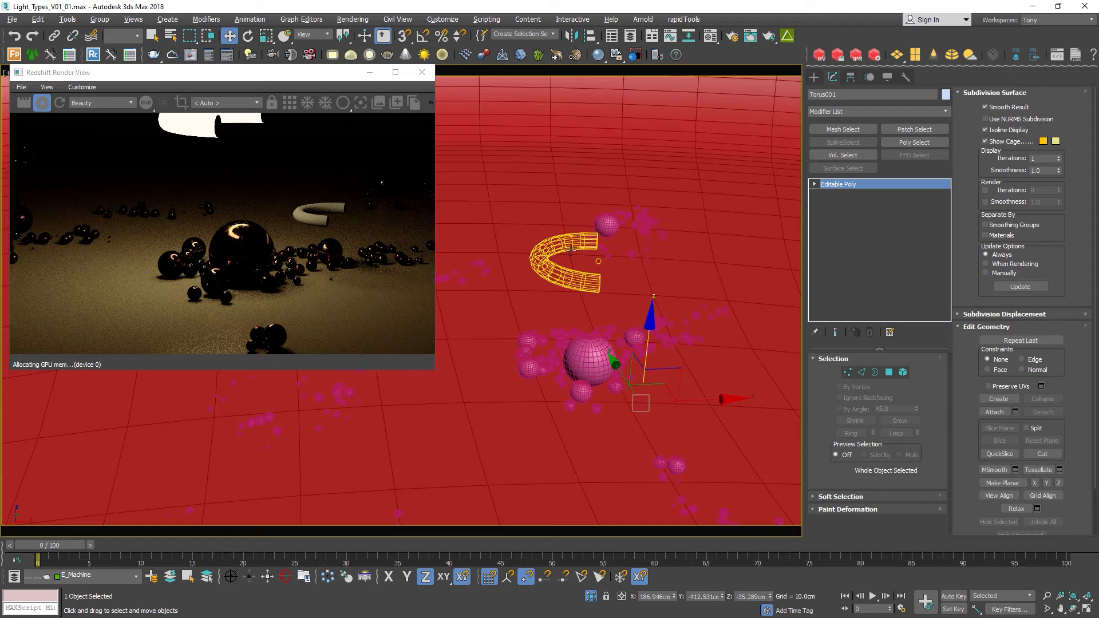
- Try rotating the half-torus mesh light so it stands upright above the large sphere, and undo the rotation
left_click(598, 261)
key("e")
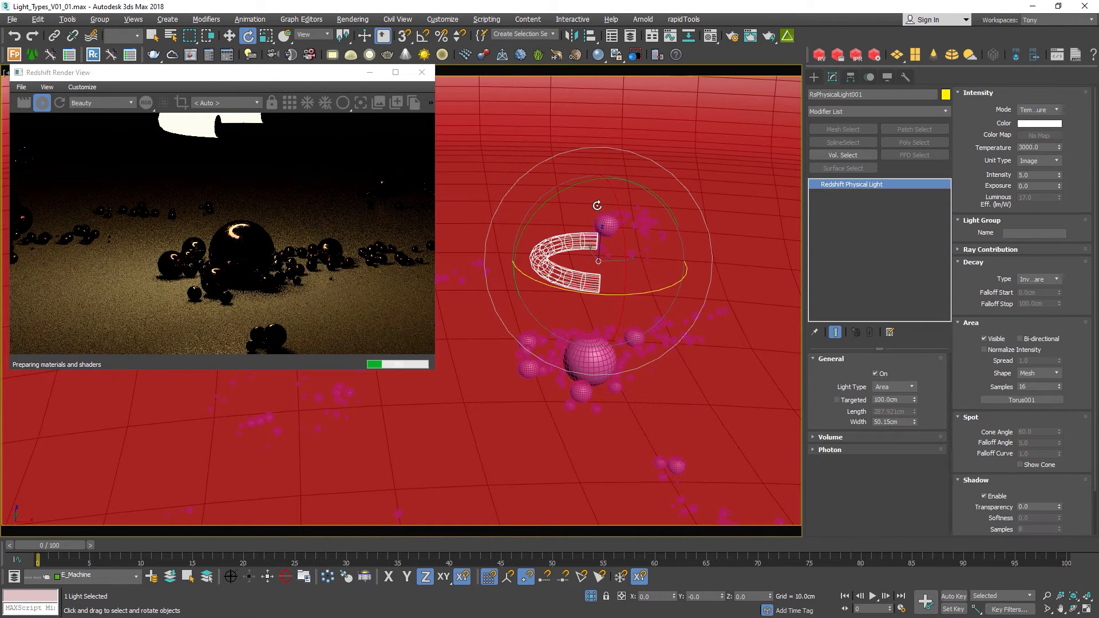
left_click_drag(596, 179, 696, 186)
key("w")
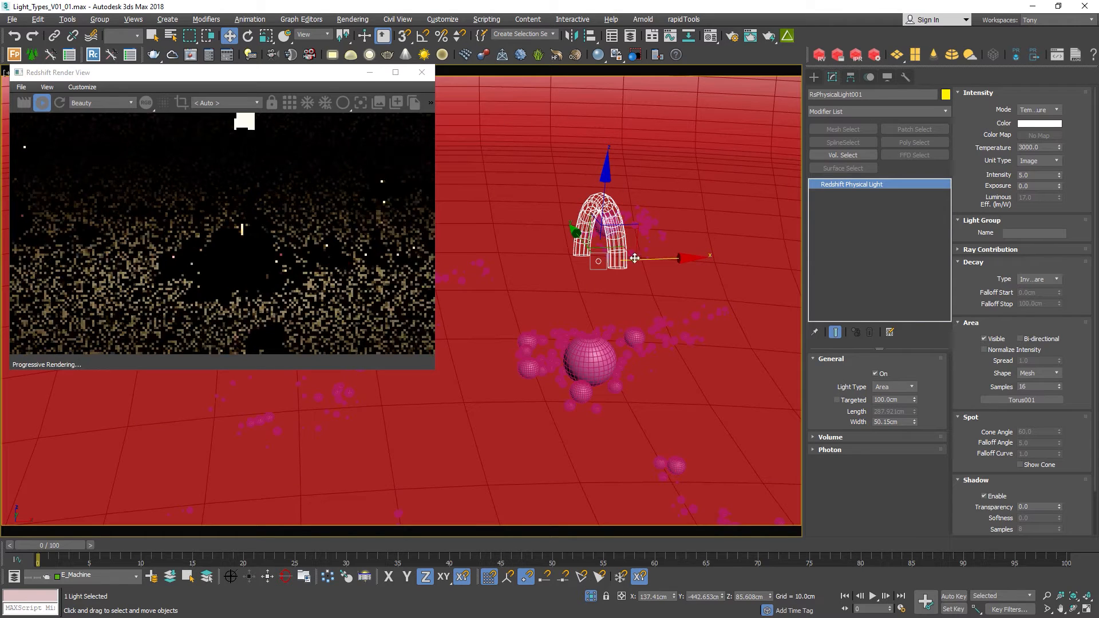
key("ctrl+z")
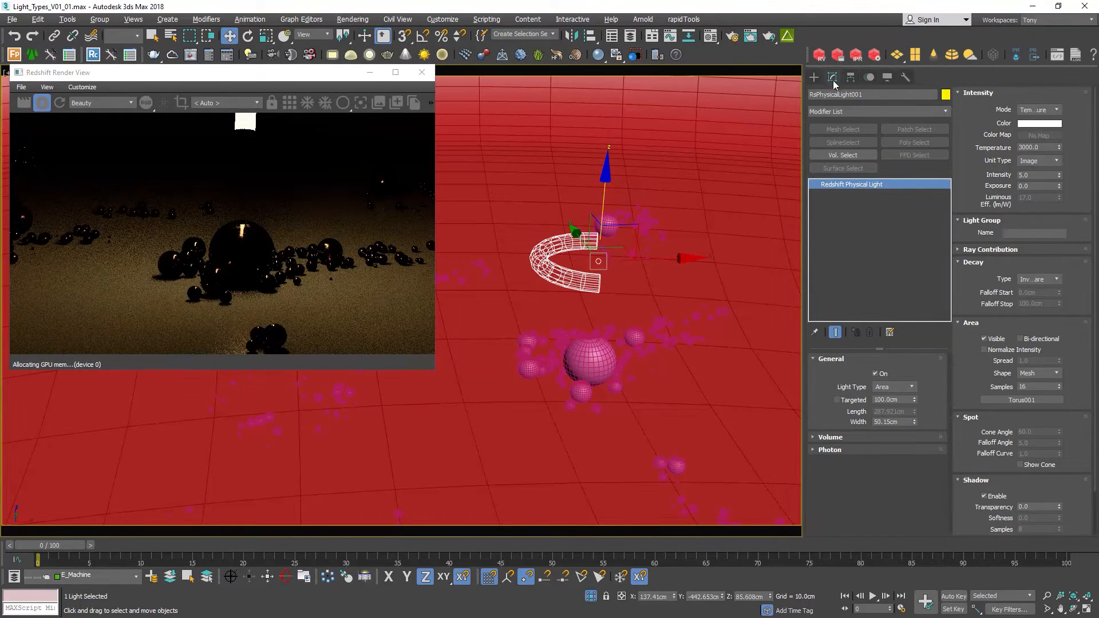
- Change the area light's shape from Mesh to Rectangle and scale the light above the large sphere
left_click(1033, 375)
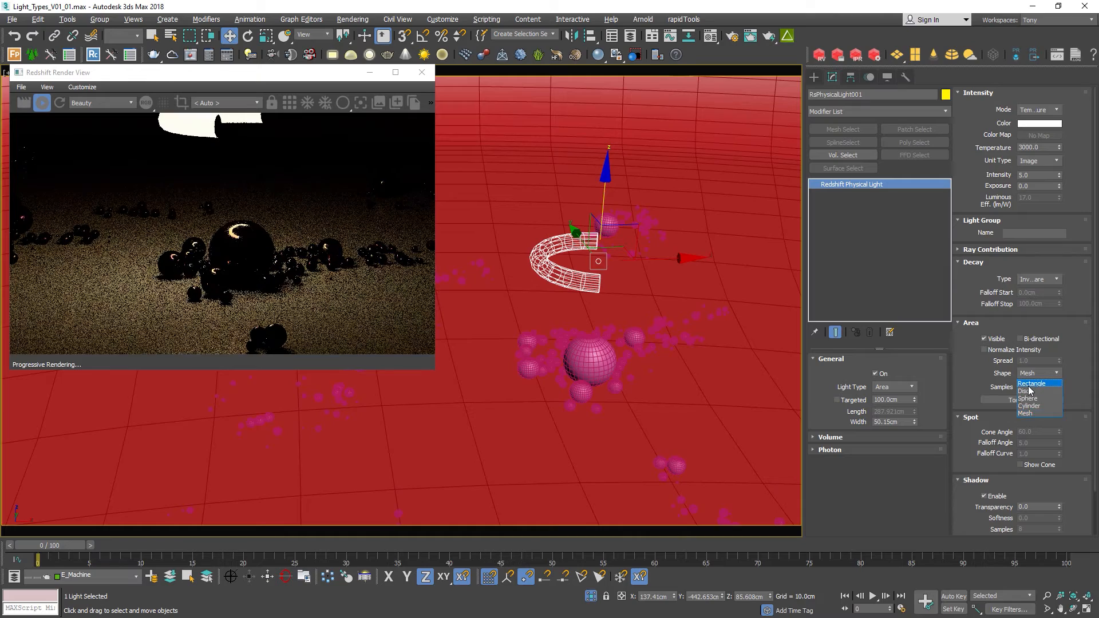
left_click(1031, 382)
key("r")
left_click_drag(590, 268, 609, 366)
- Rotate the rectangle light to face down at the spheres and raise it to about 103 cm on Z
key("e")
left_click_drag(599, 297, 623, 287)
key("w")
left_click_drag(606, 198, 608, 171)
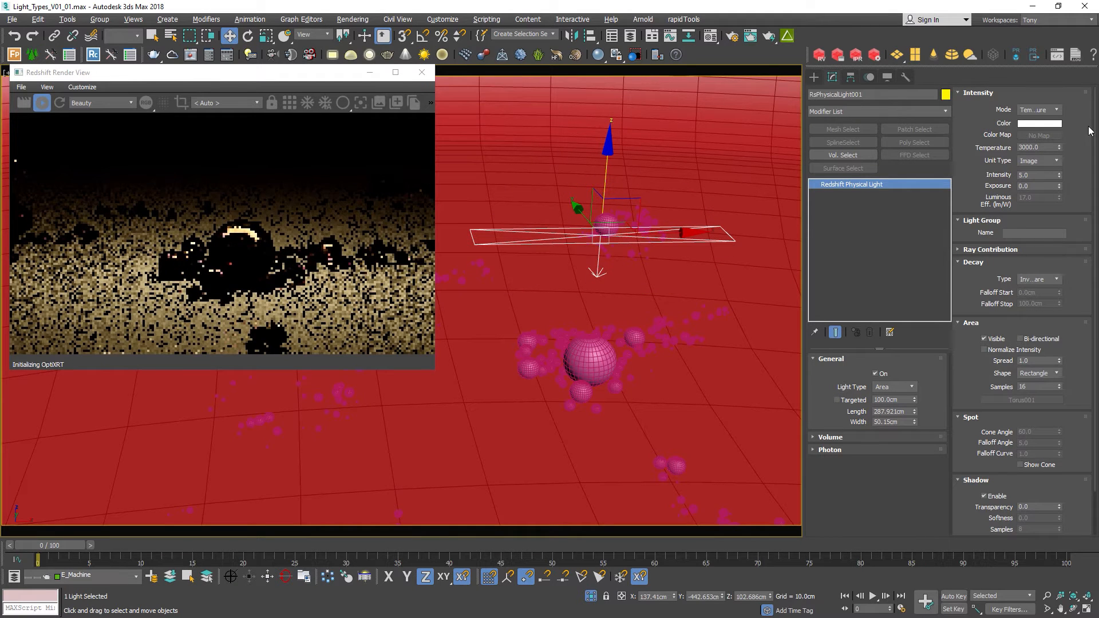
- Switch the light's intensity mode to Color and set its color to pure red (255, 0, 0)
double_click(1040, 148)
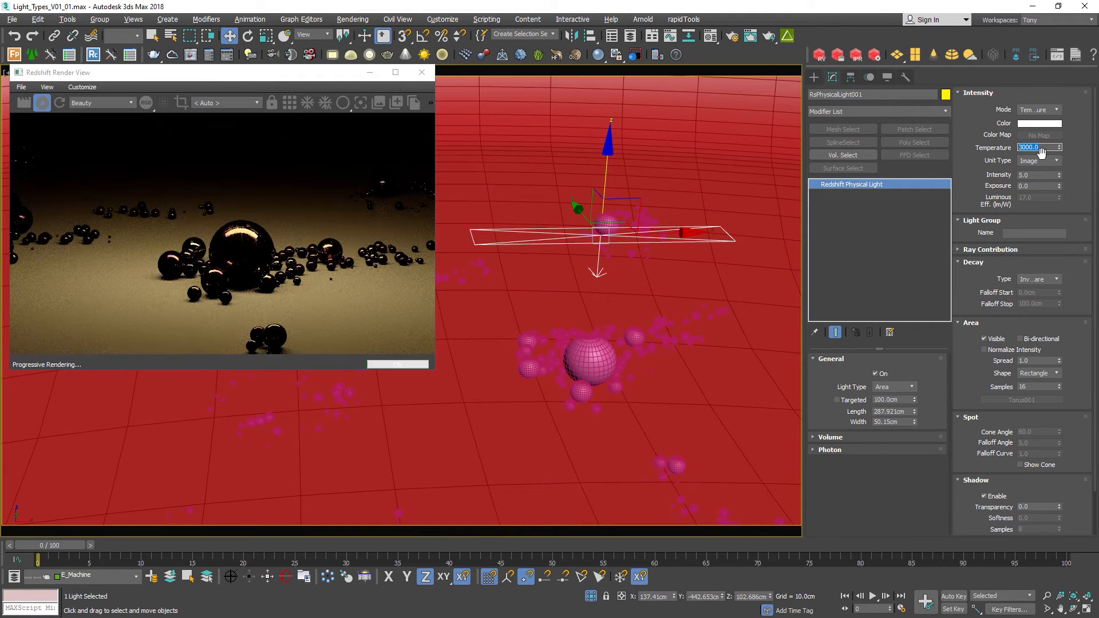
left_click(1040, 110)
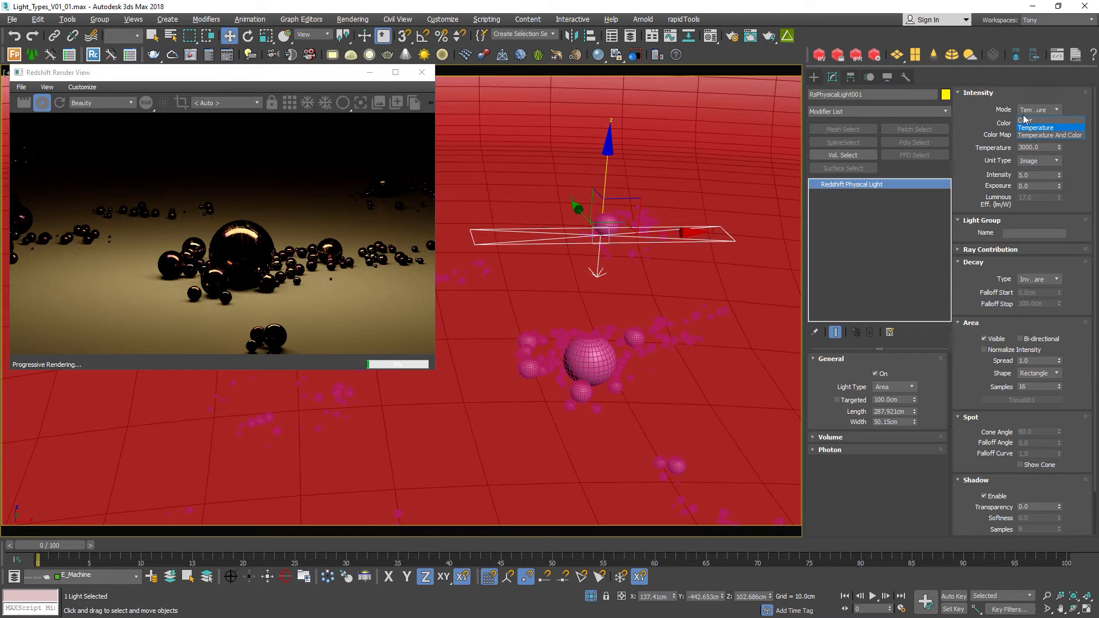
left_click(1027, 121)
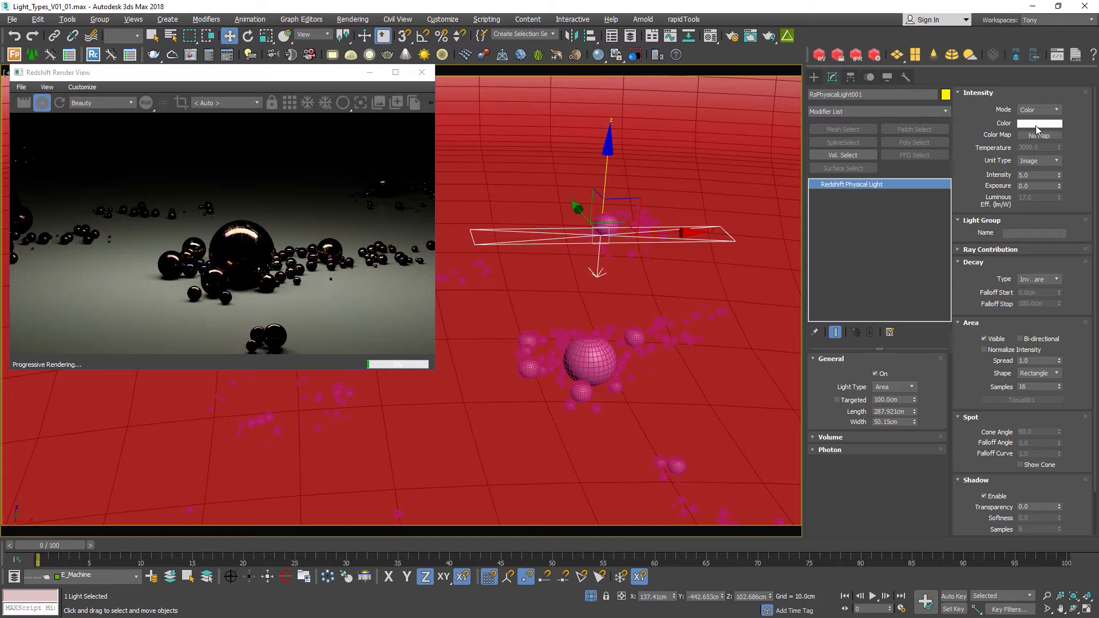
left_click(1038, 123)
left_click_drag(739, 320, 683, 201)
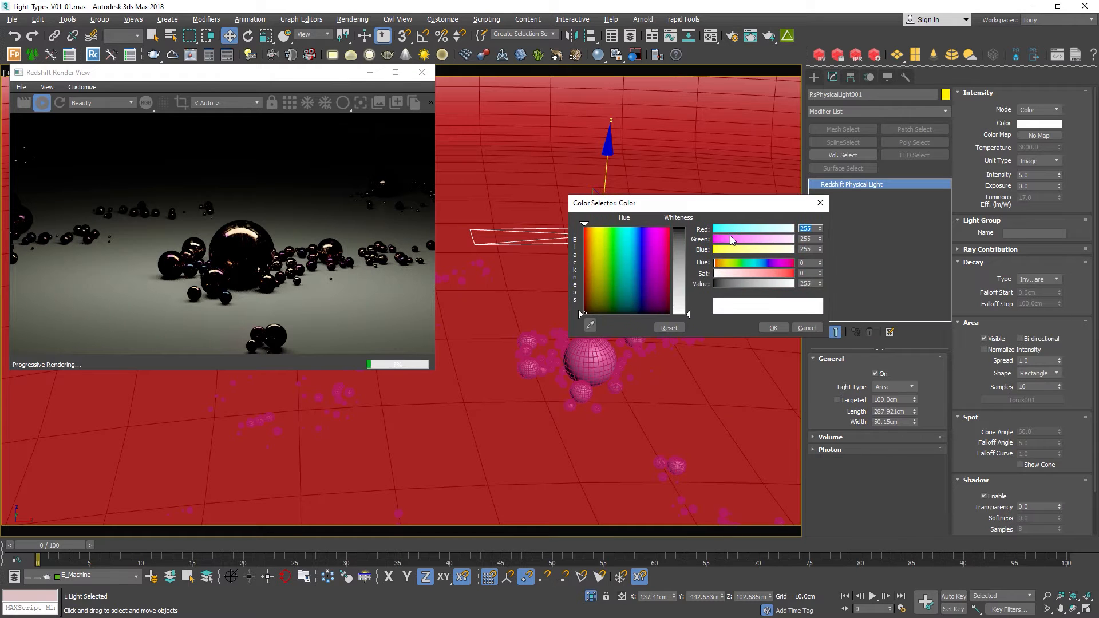
left_click_drag(765, 269, 795, 273)
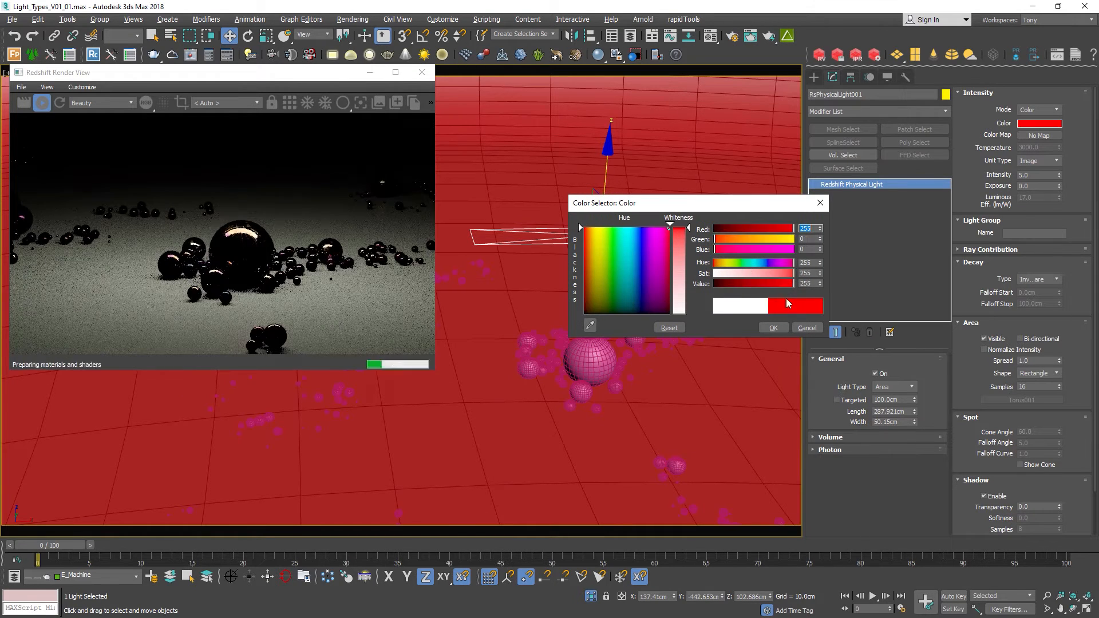
left_click(772, 327)
left_click(1039, 124)
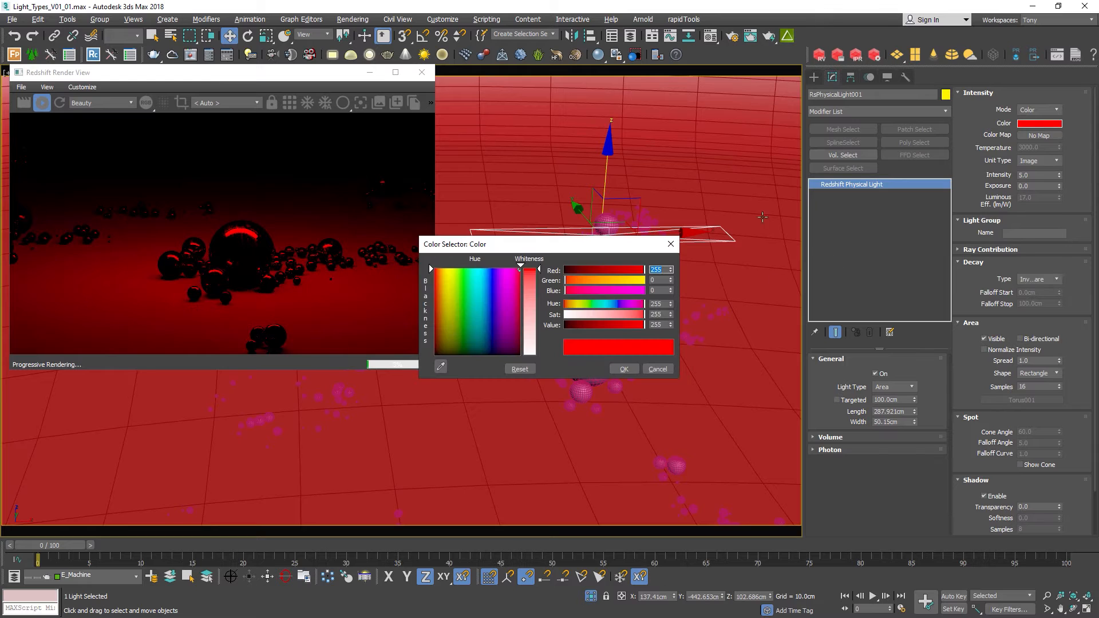
left_click(672, 244)
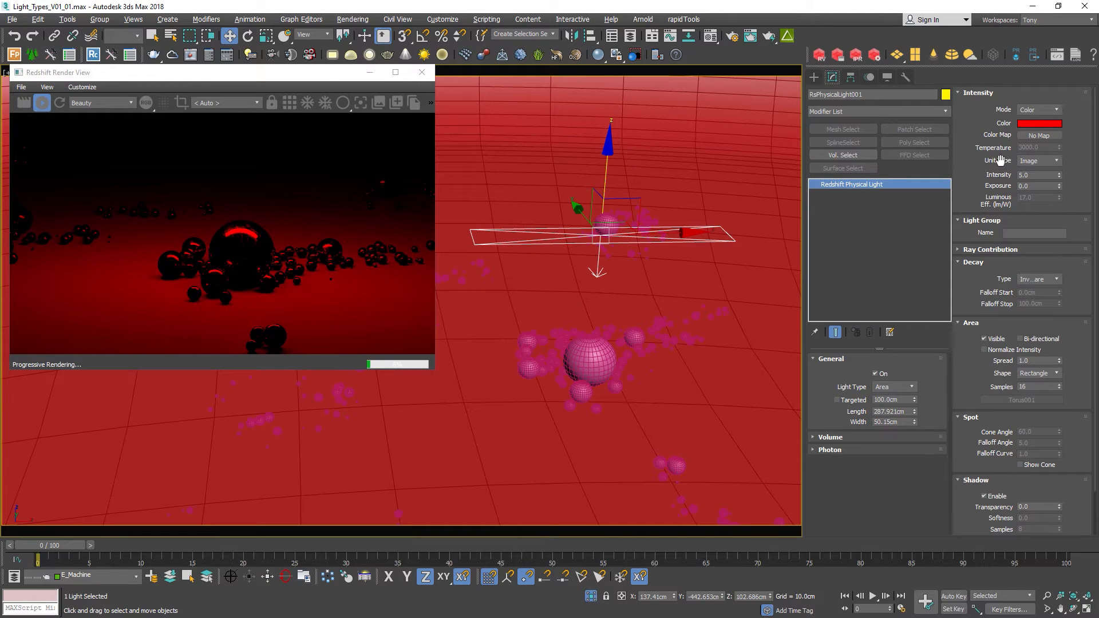
- Switch the light's intensity mode back to Temperature and set the temperature to 12000
left_click(1036, 110)
left_click(1032, 128)
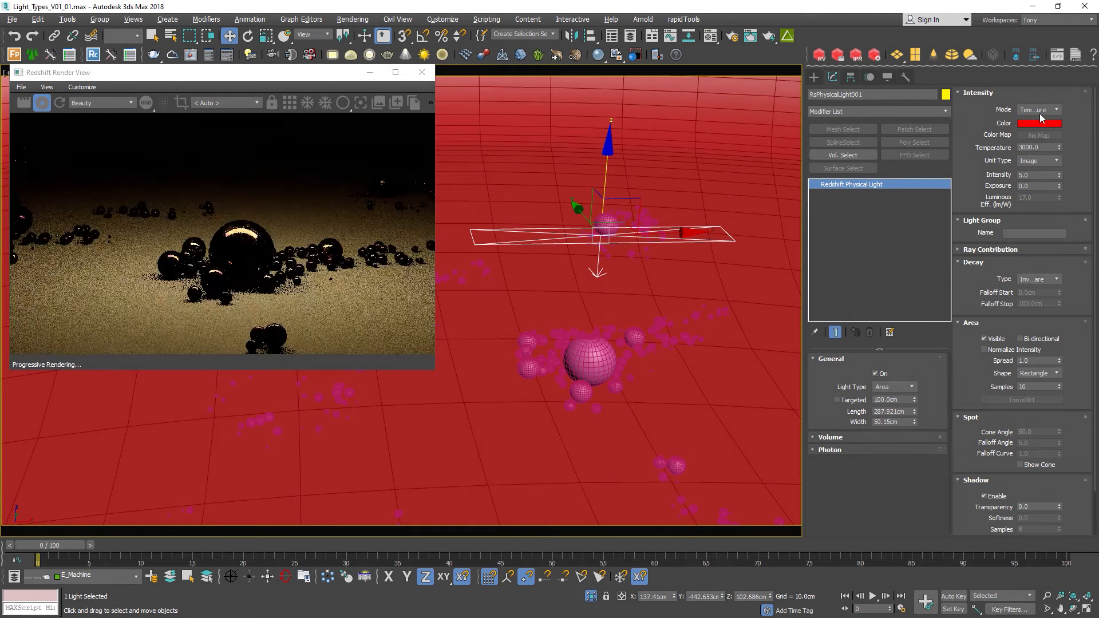
double_click(1038, 147)
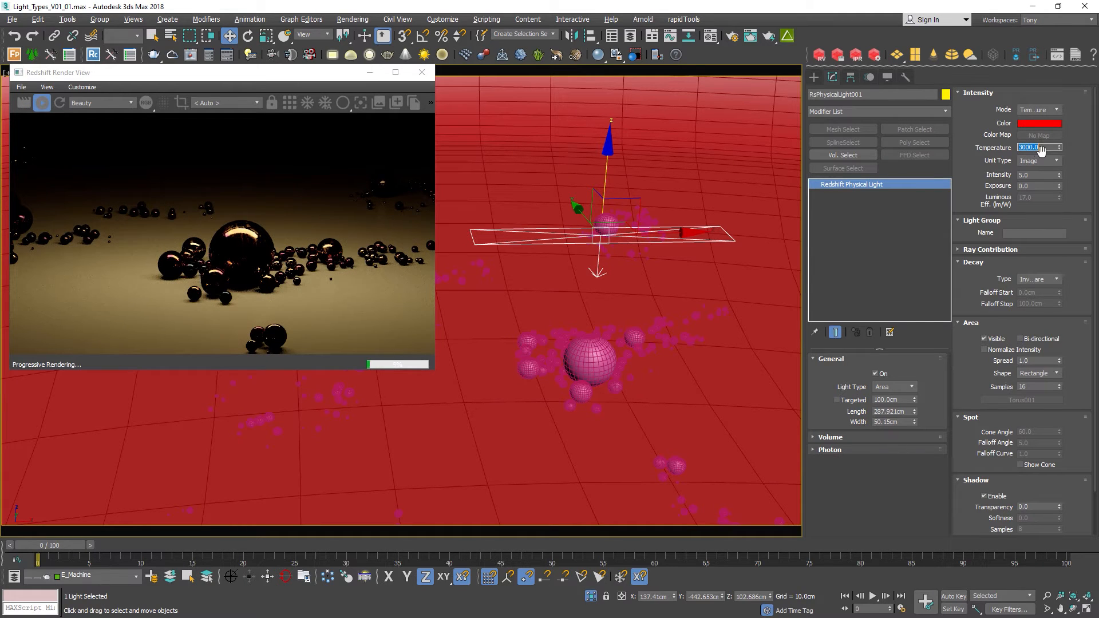
type("12000")
key("Return")
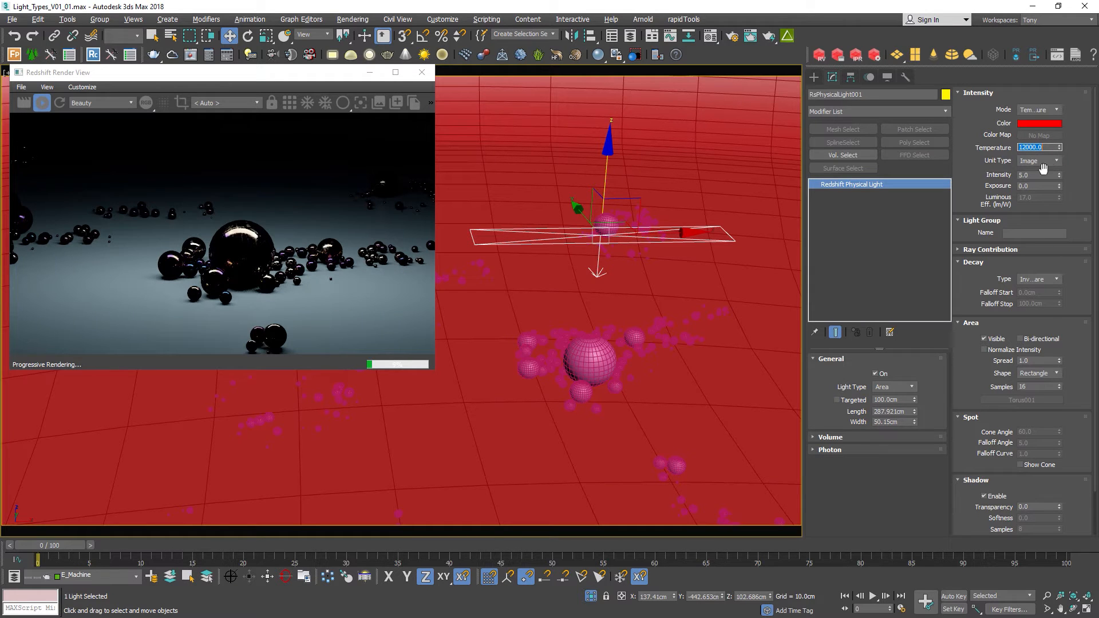
- Try an intensity of 20 on the rectangle light, and undo the change
double_click(1038, 174)
type("10")
key("Return")
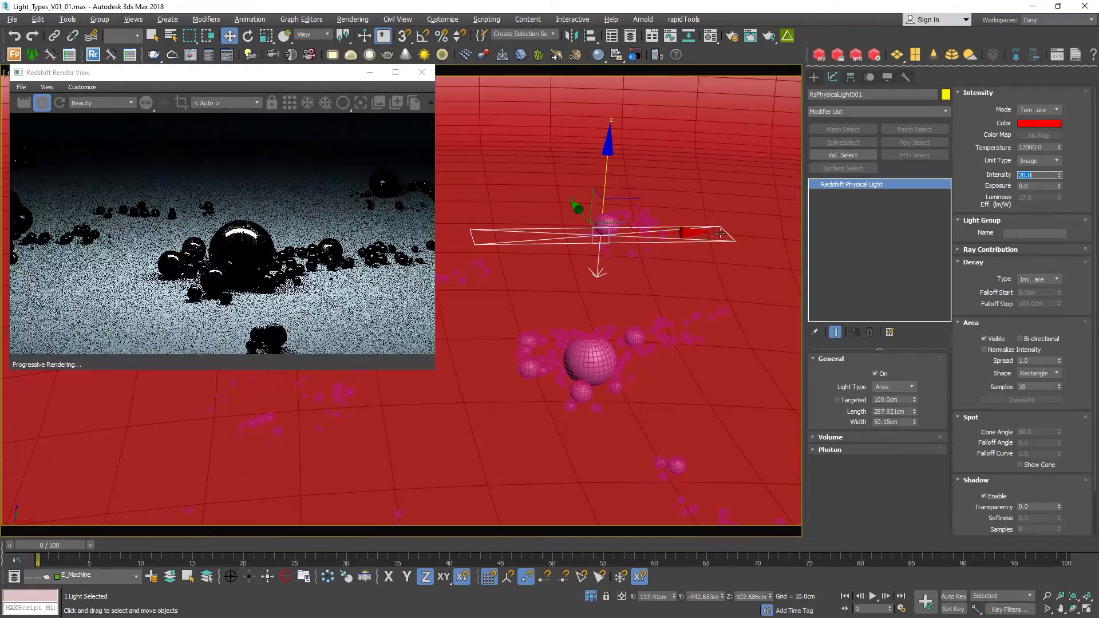
key("ctrl+z")
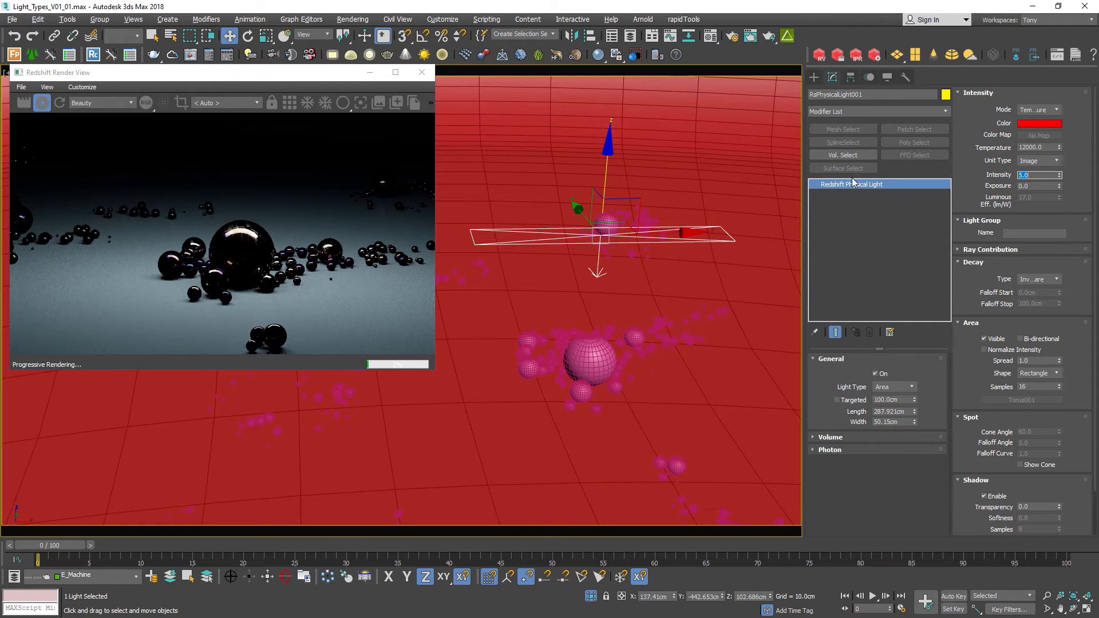
- Try the rectangle light at heights of about 191 cm and 42 cm on Z, restoring its original height after each
left_click_drag(605, 180, 647, 128)
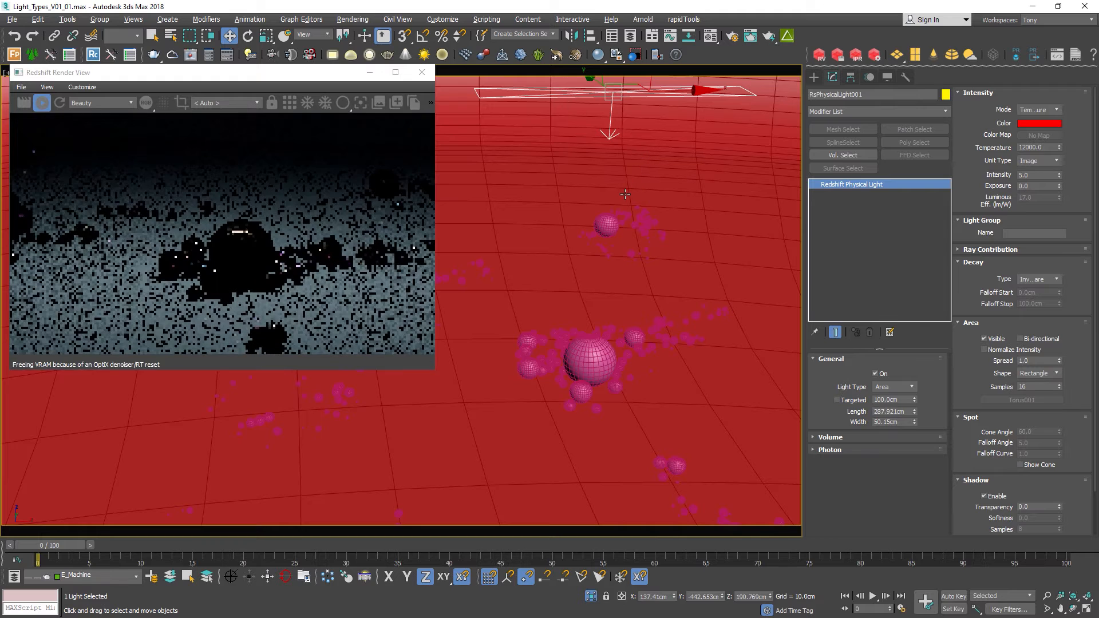
key("ctrl+z")
left_click_drag(612, 158, 598, 246)
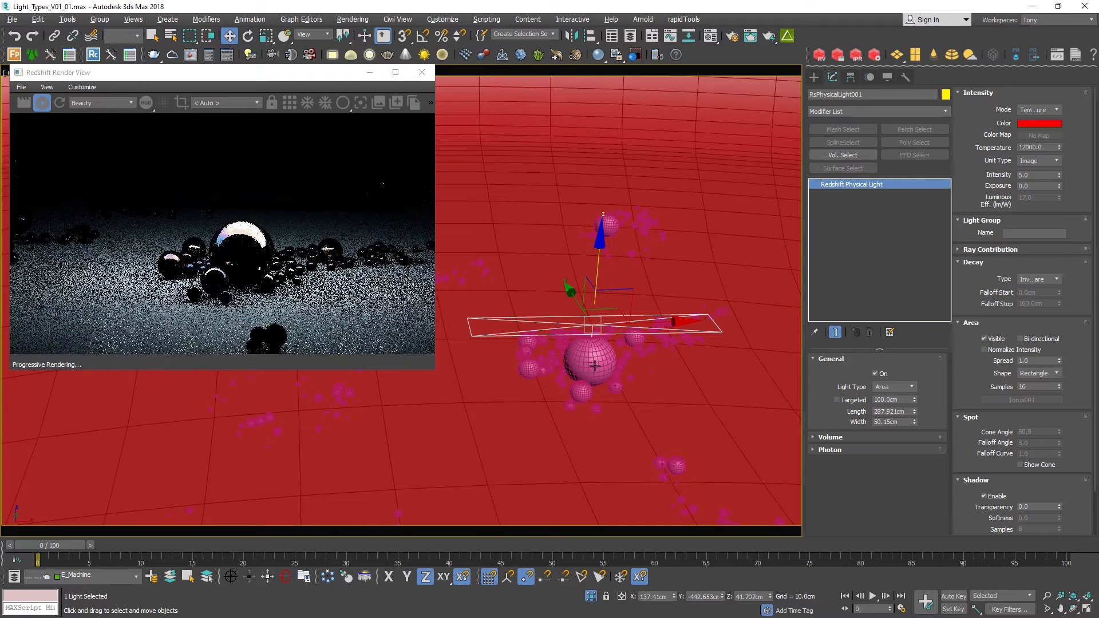
left_click_drag(598, 280, 711, 262)
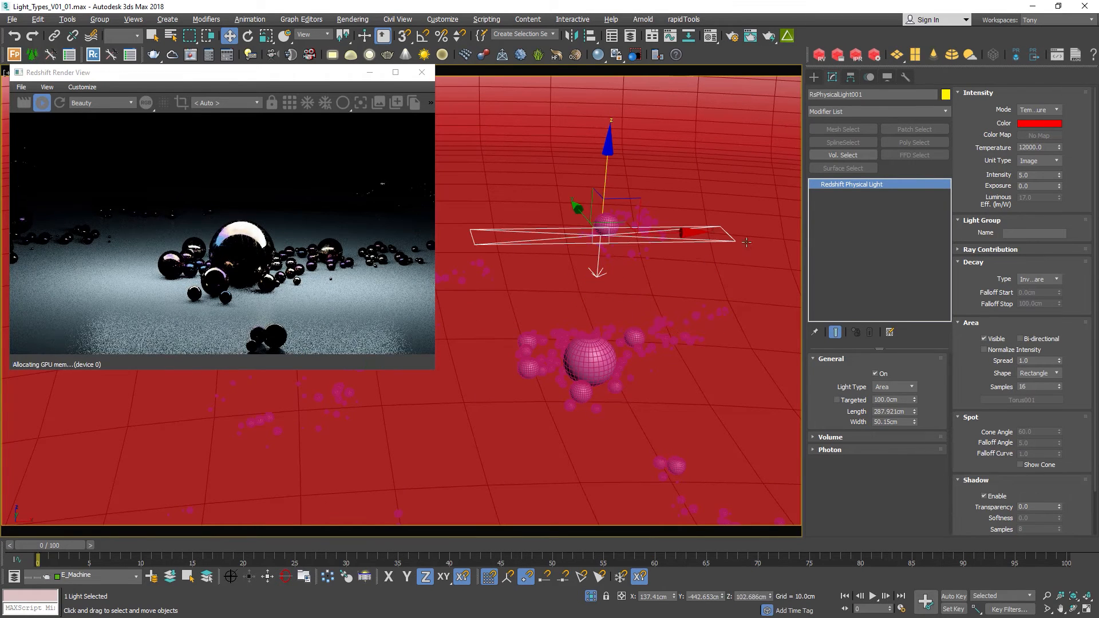
- Test the area light's spread at 0 and 1, and settle on a spread of 0.5
scroll(1065, 377, "down", 2)
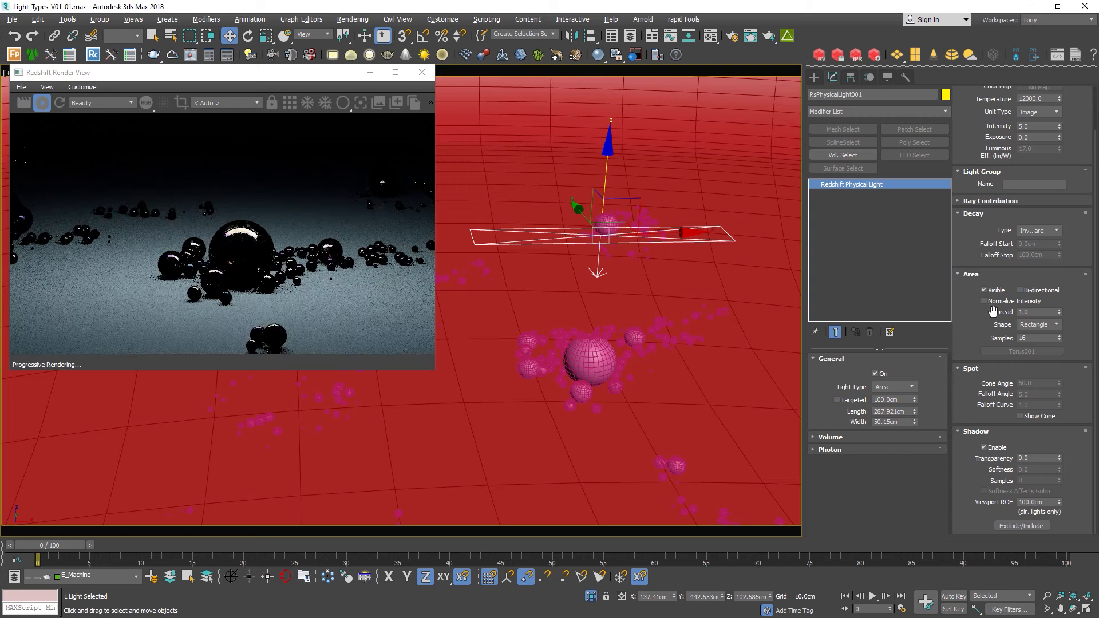
left_click(1027, 312)
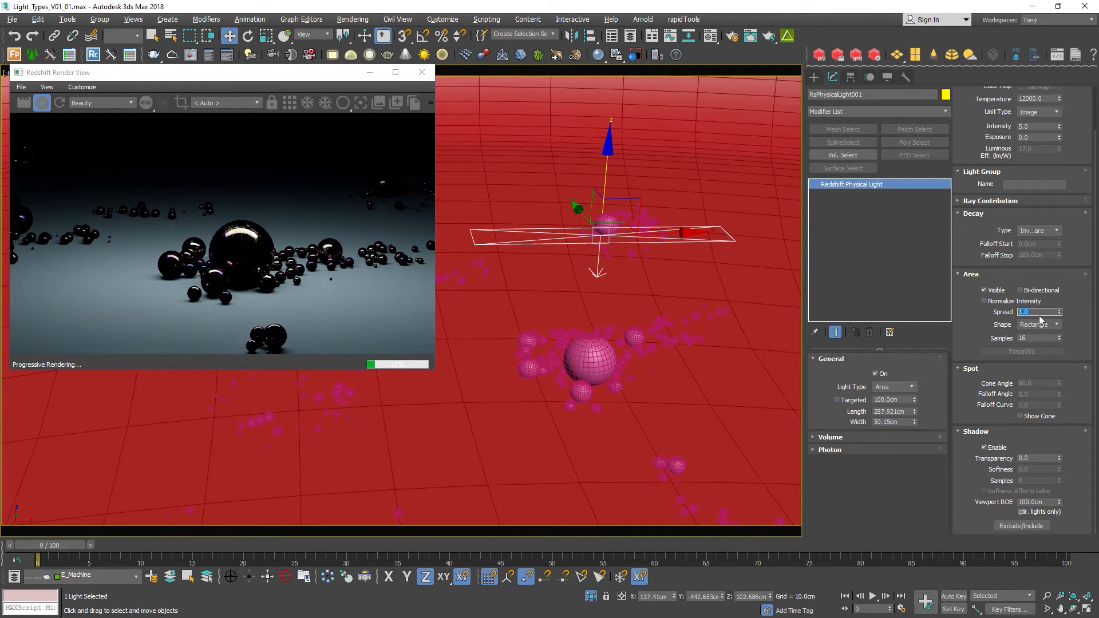
type("0")
key("Return")
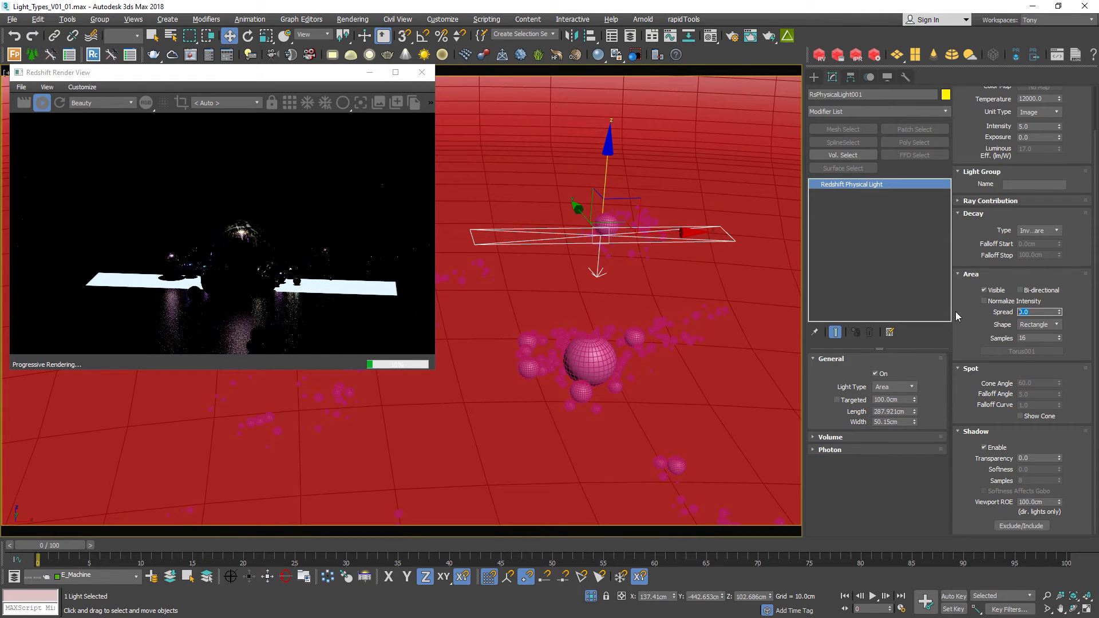
type("1")
key("Return")
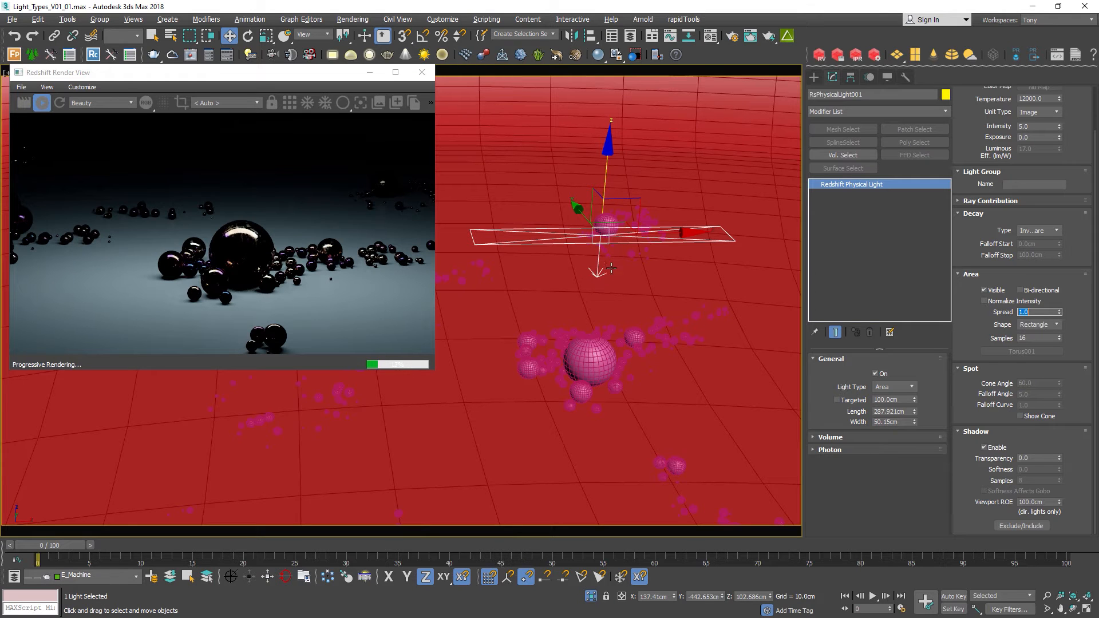
type("0.5")
key("Return")
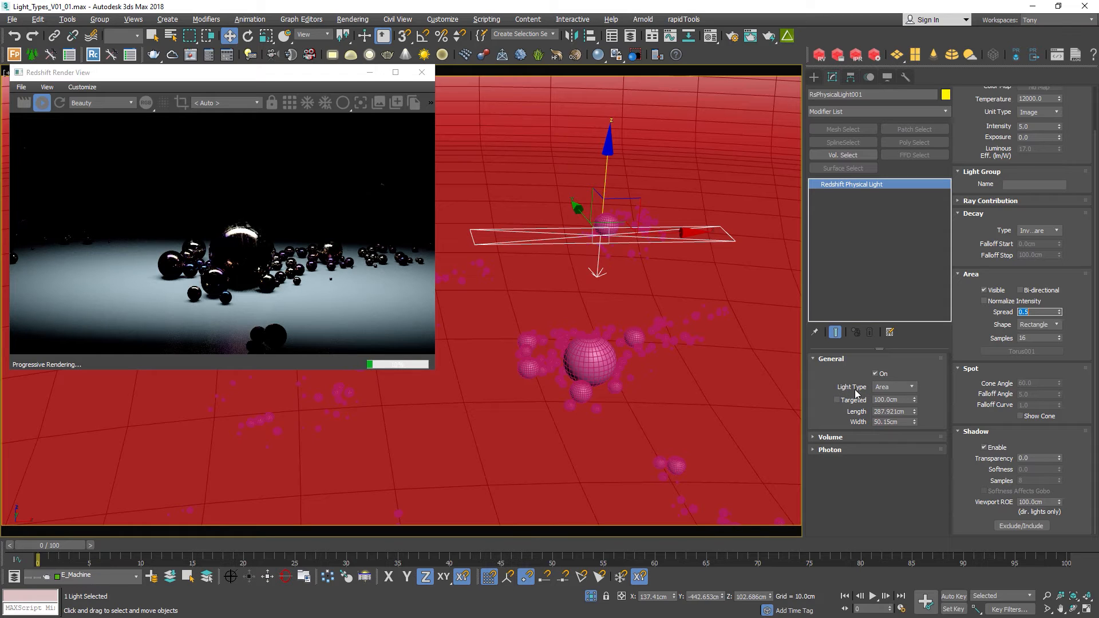
- Change the light type to Point and move the light to about X 171 cm, Y -476 cm
left_click(909, 387)
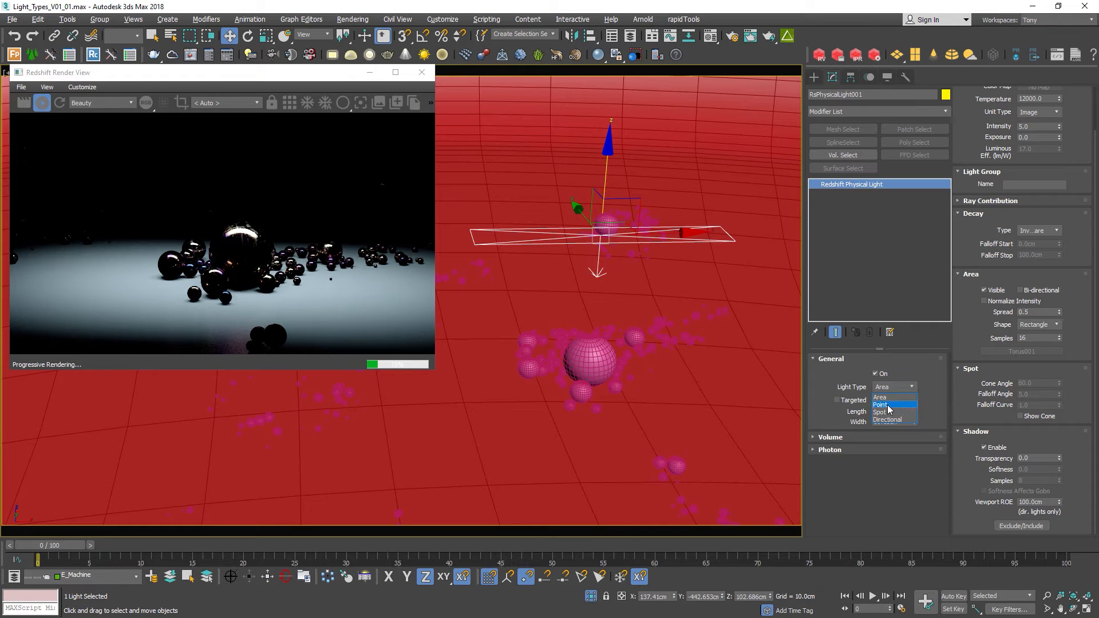
left_click(888, 406)
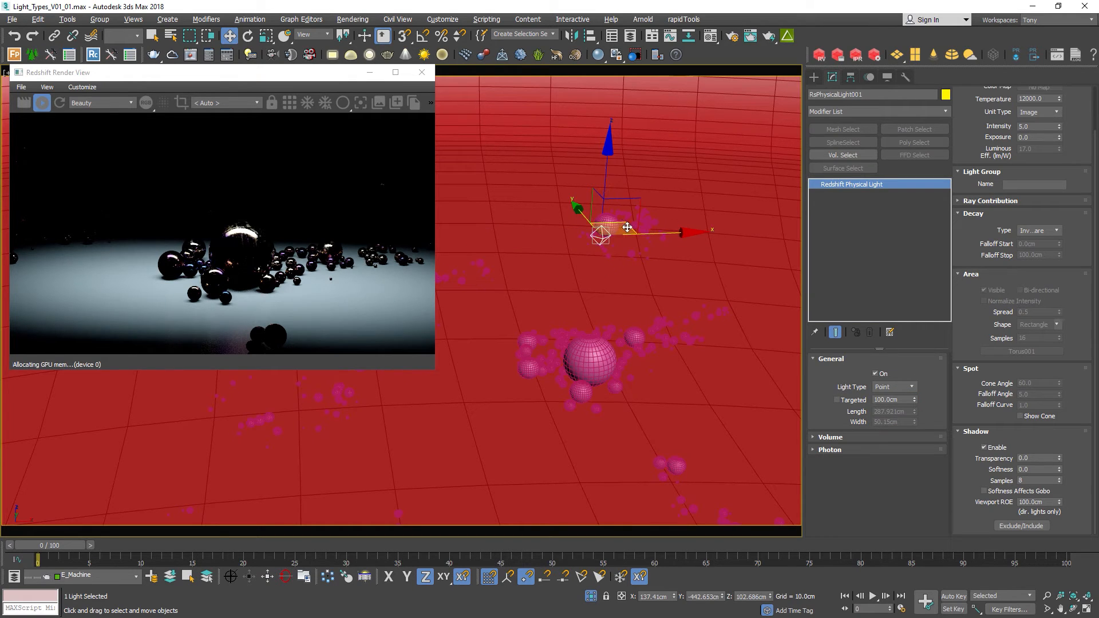
left_click_drag(628, 227, 699, 244)
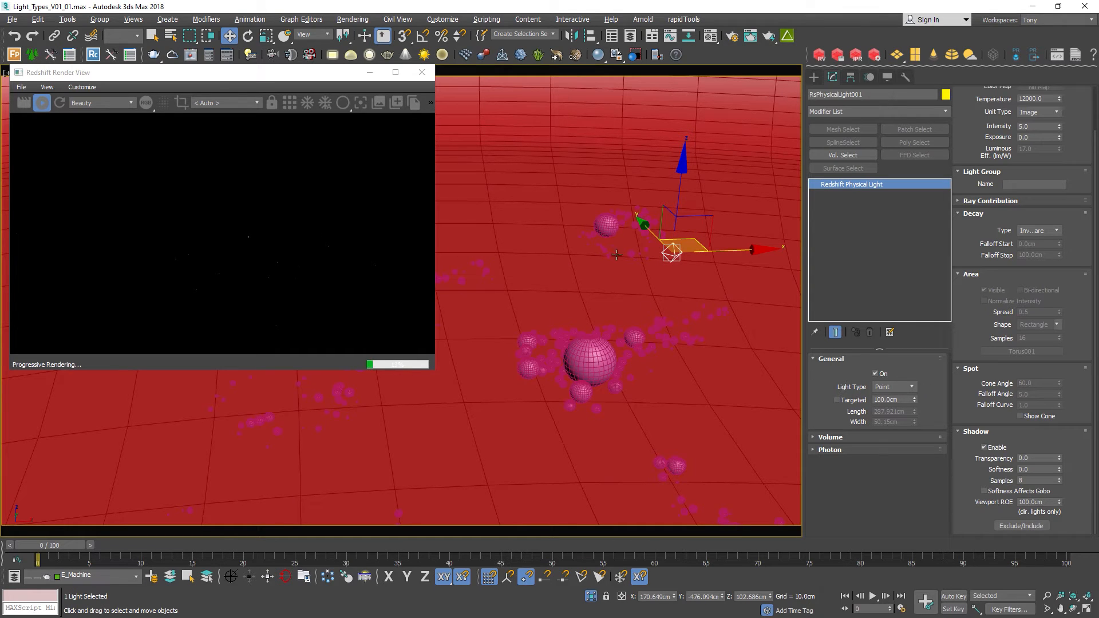
- Change the light type to Spot and move the light to about X 124, Y -548, Z 160 cm
left_click(893, 387)
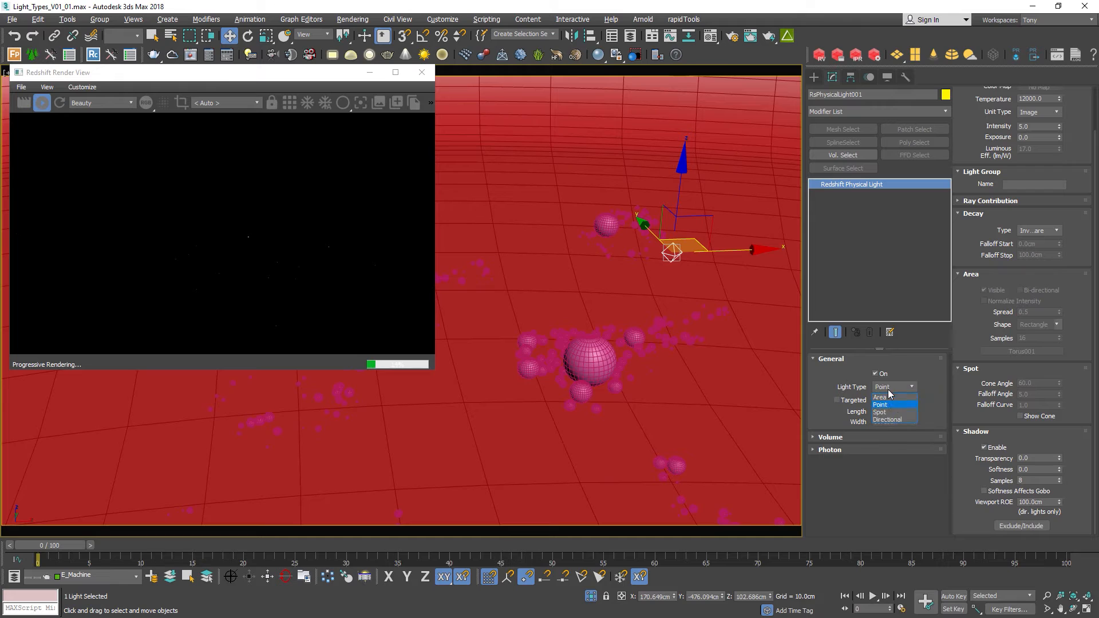
left_click(885, 411)
left_click_drag(685, 237, 647, 156)
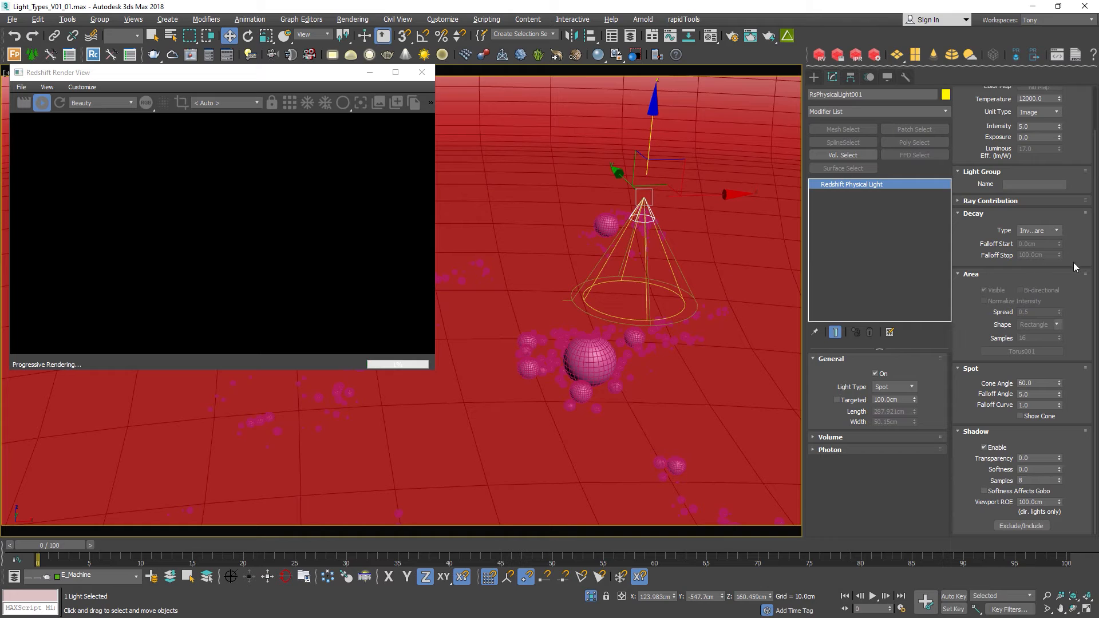
- Set the spot light's intensity to 5000
scroll(1074, 249, "up", 3)
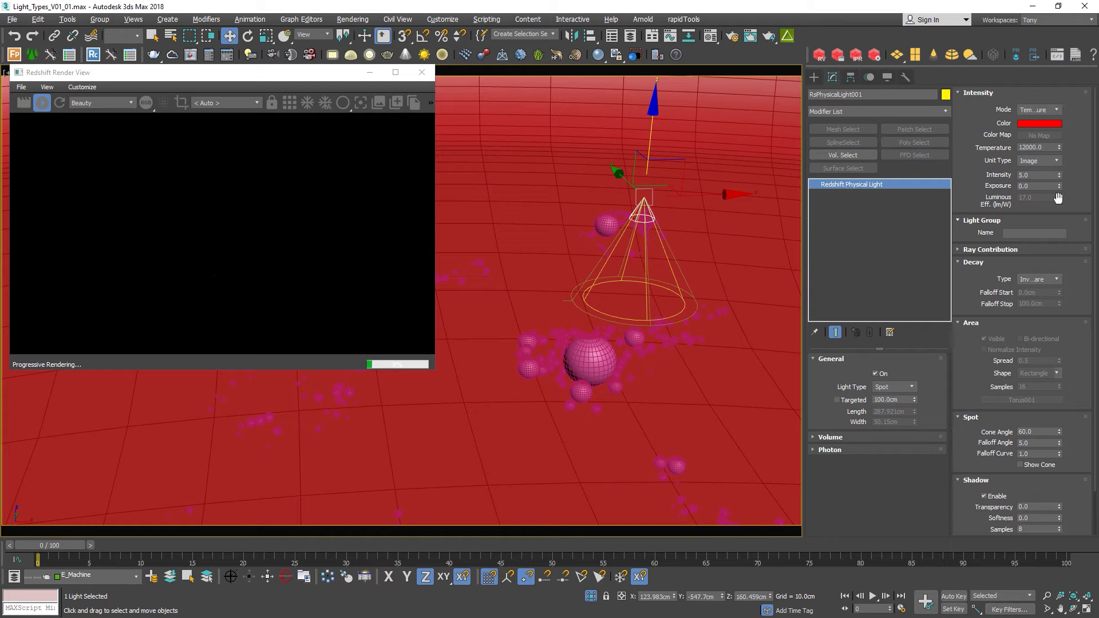
left_click(1033, 177)
type("5000")
key("Return")
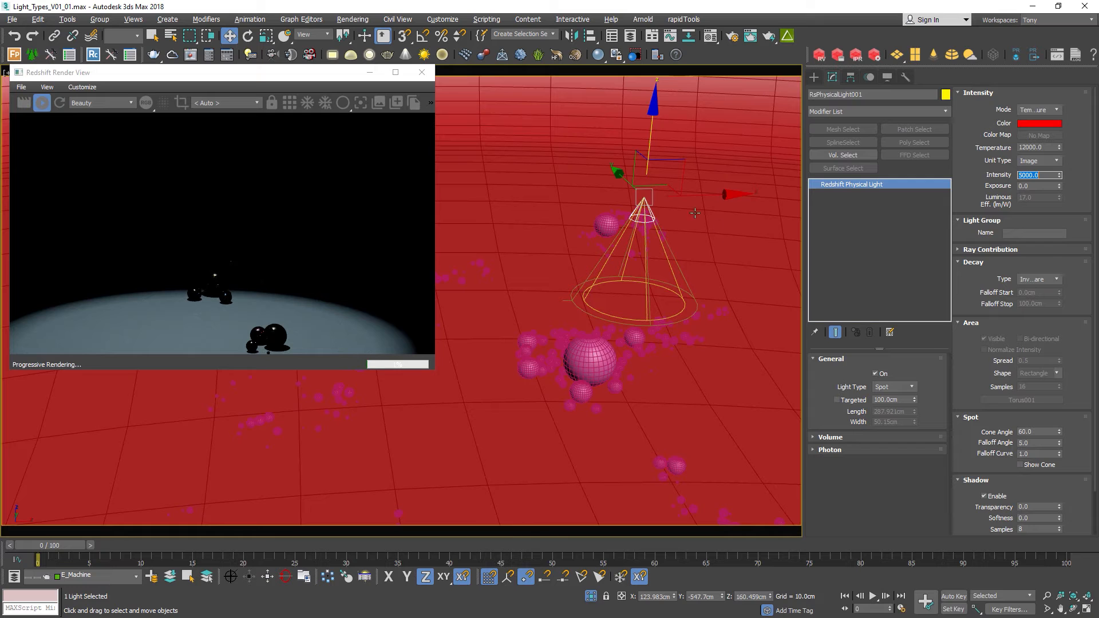
- Move the spot light to about X 153, Y -474, Z 131 cm and narrow its cone angle to 38.5
left_click_drag(665, 187, 648, 163)
key("r")
key("w")
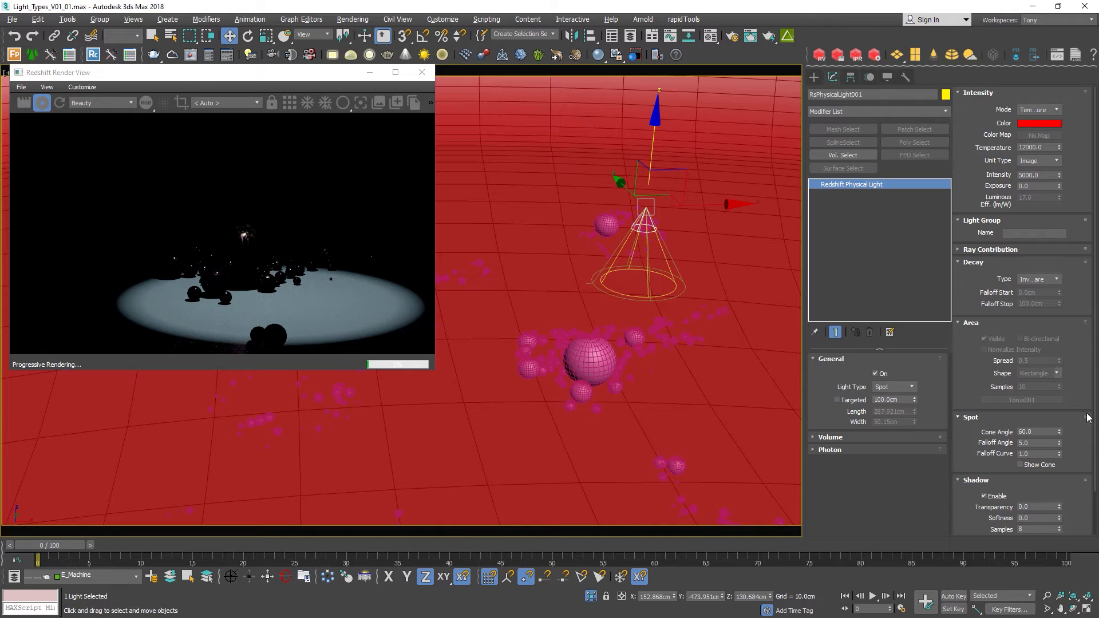
scroll(1068, 407, "down", 2)
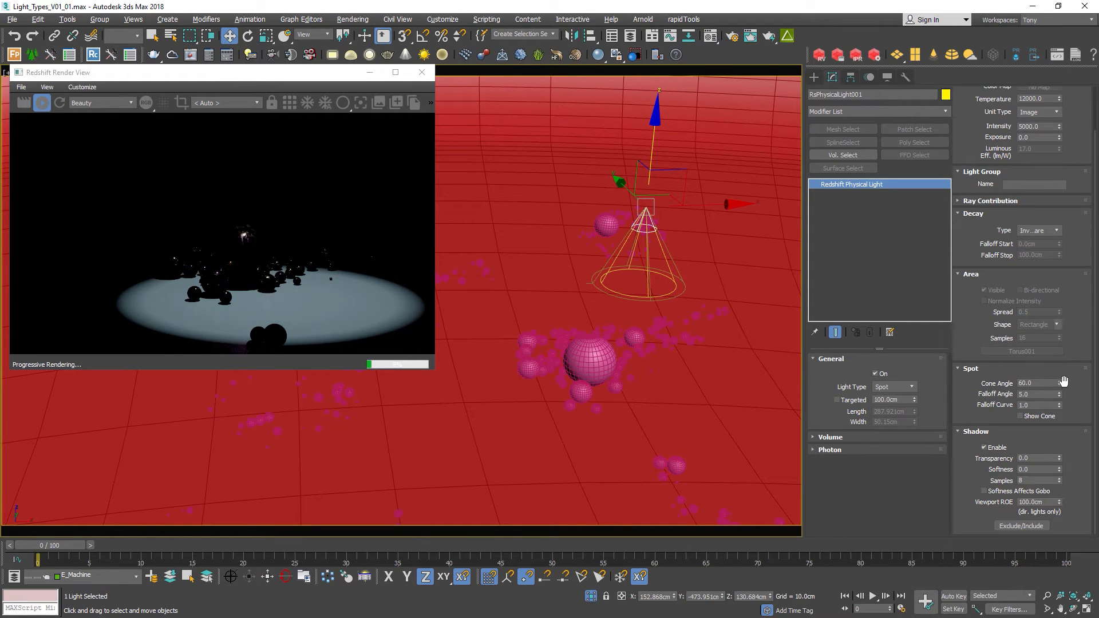
left_click_drag(1060, 384, 1041, 404)
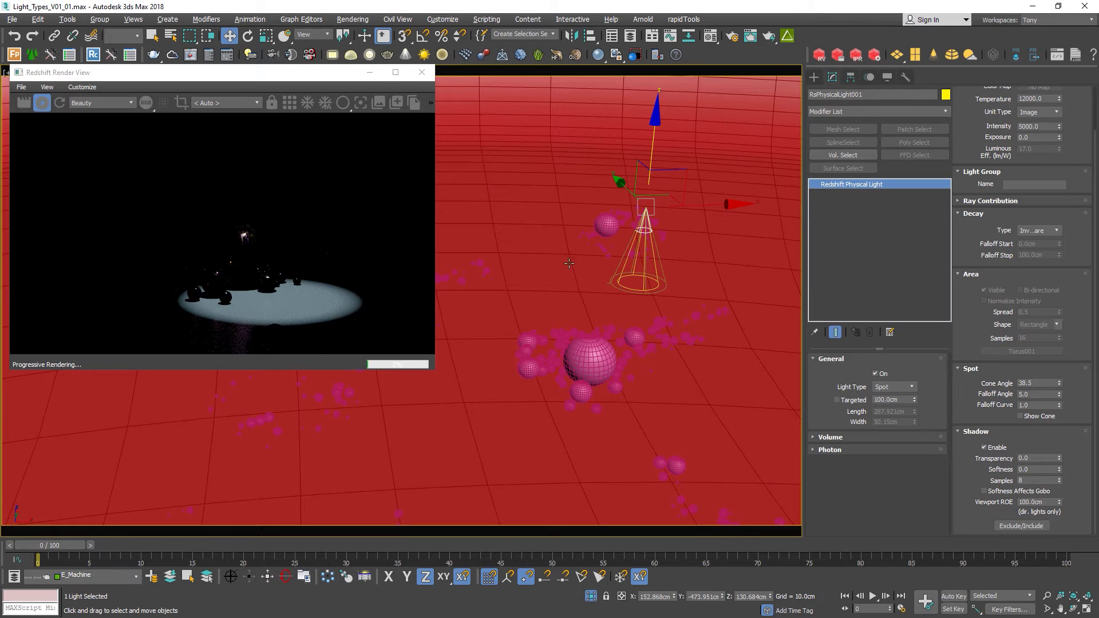
- Widen the spot light's cone angle to 97 and raise its falloff angle to 21.6
left_click_drag(1060, 385, 1024, 343)
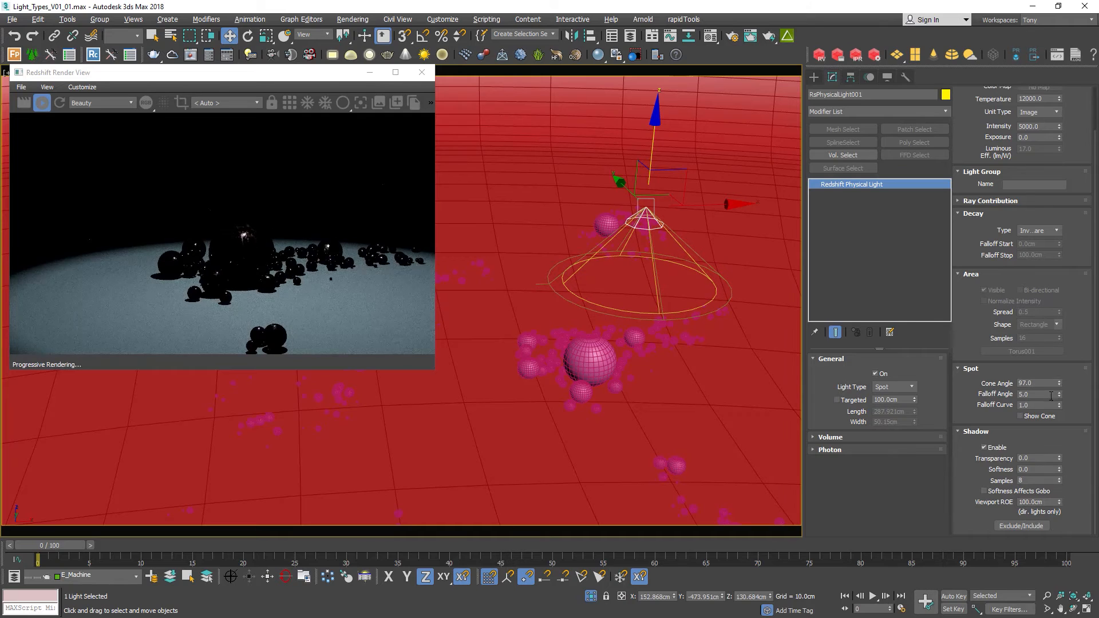
left_click_drag(1059, 396, 1059, 369)
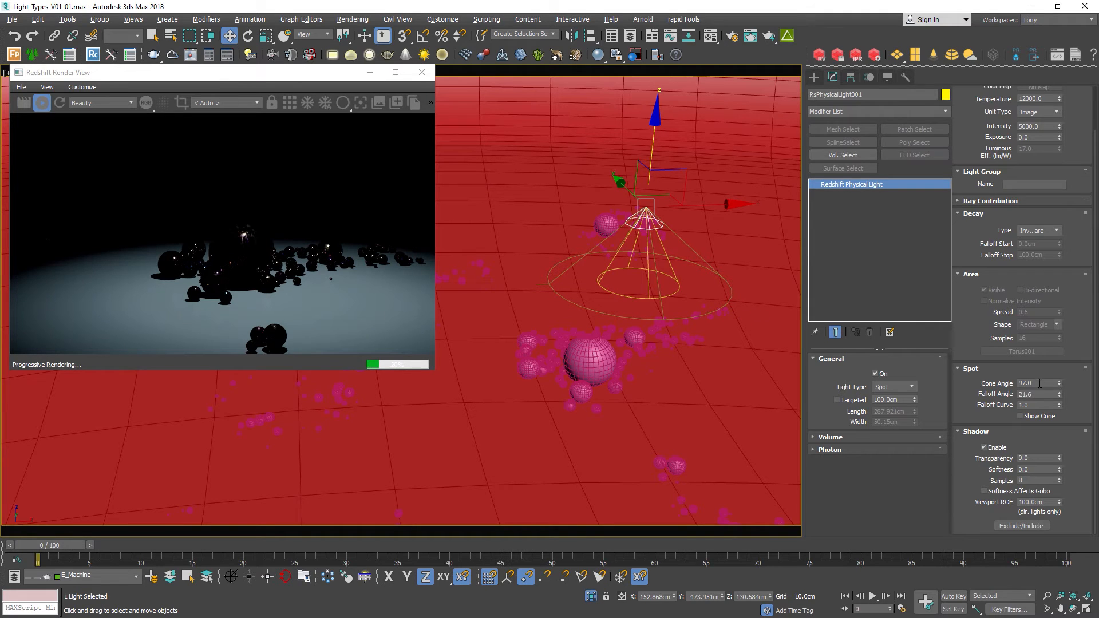
- Try spot falloff curve values of 5, 10, 50 and 1, ending with the curve set to 5
double_click(1035, 406)
type("5")
key("Return")
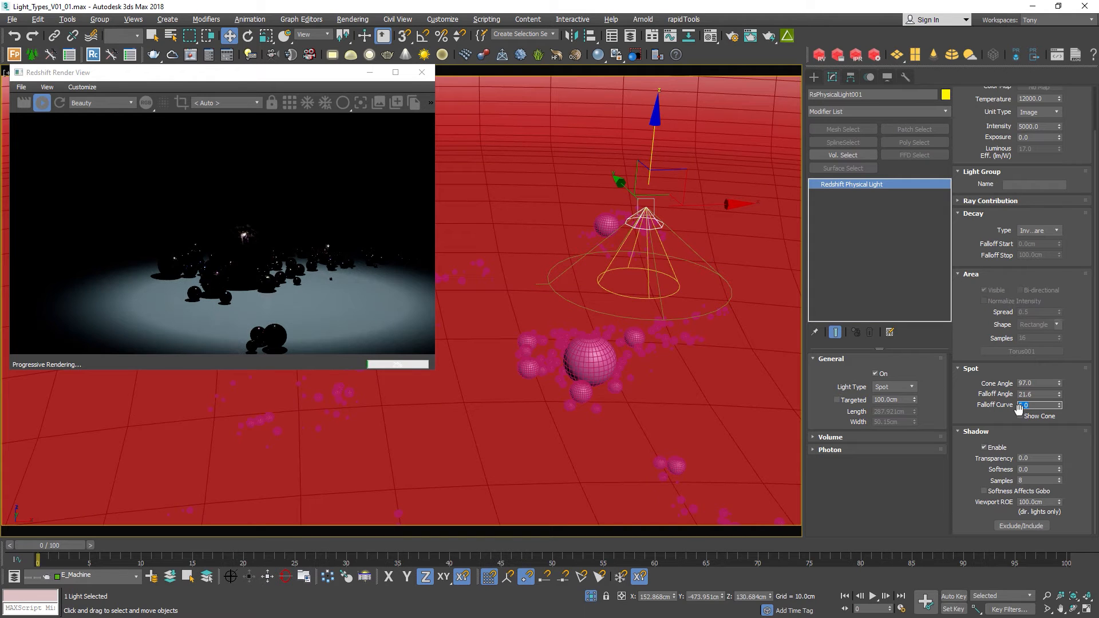
type("10")
key("Return")
type("50")
key("Return")
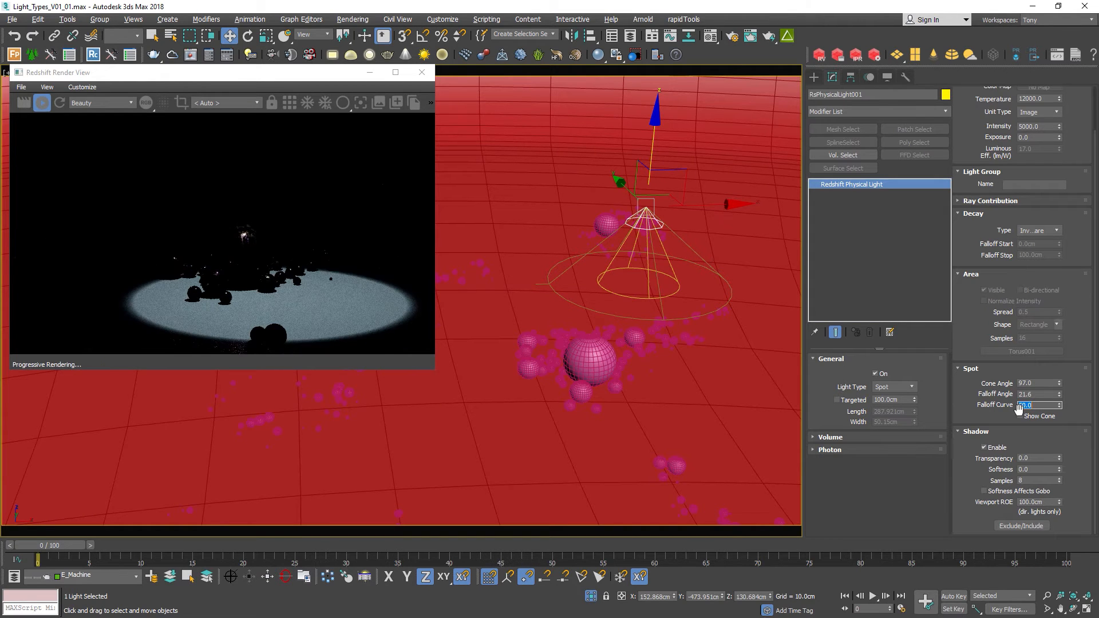
type("1")
key("Return")
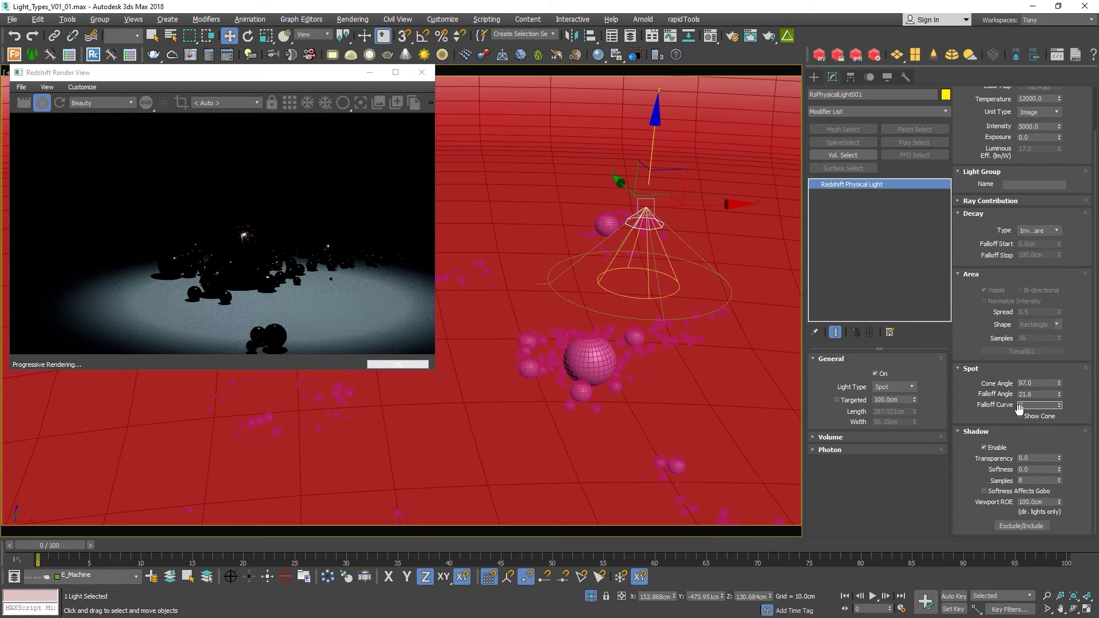
type("5")
key("Return")
- Change the light type to Directional and rotate the light so it shines diagonally across the spheres
left_click(891, 388)
left_click(884, 419)
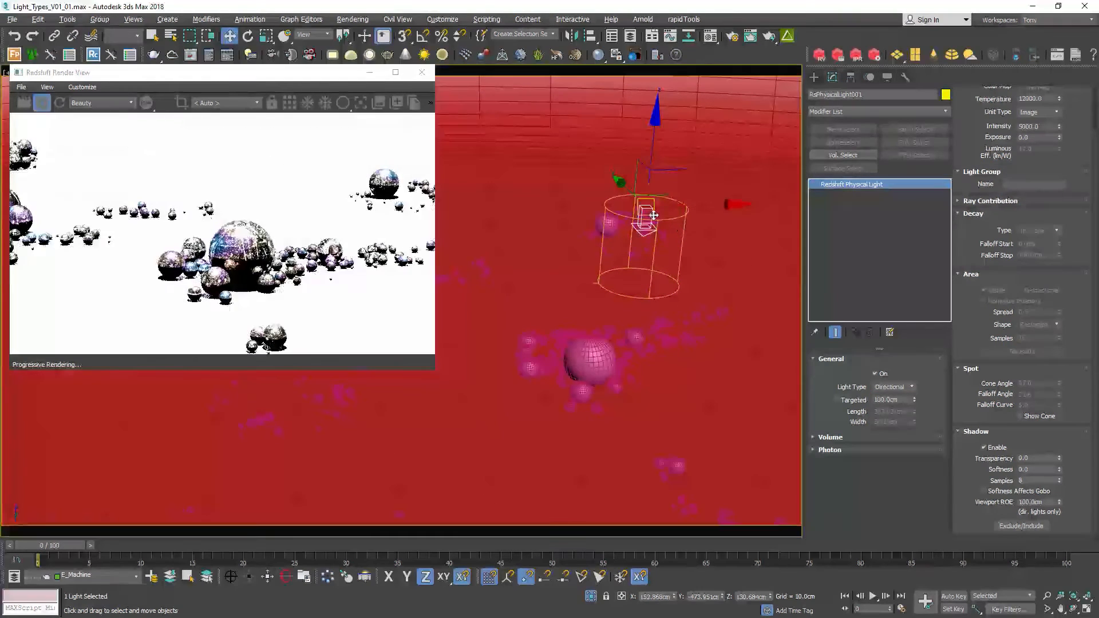
key("e")
left_click_drag(677, 179, 721, 211)
key("w")
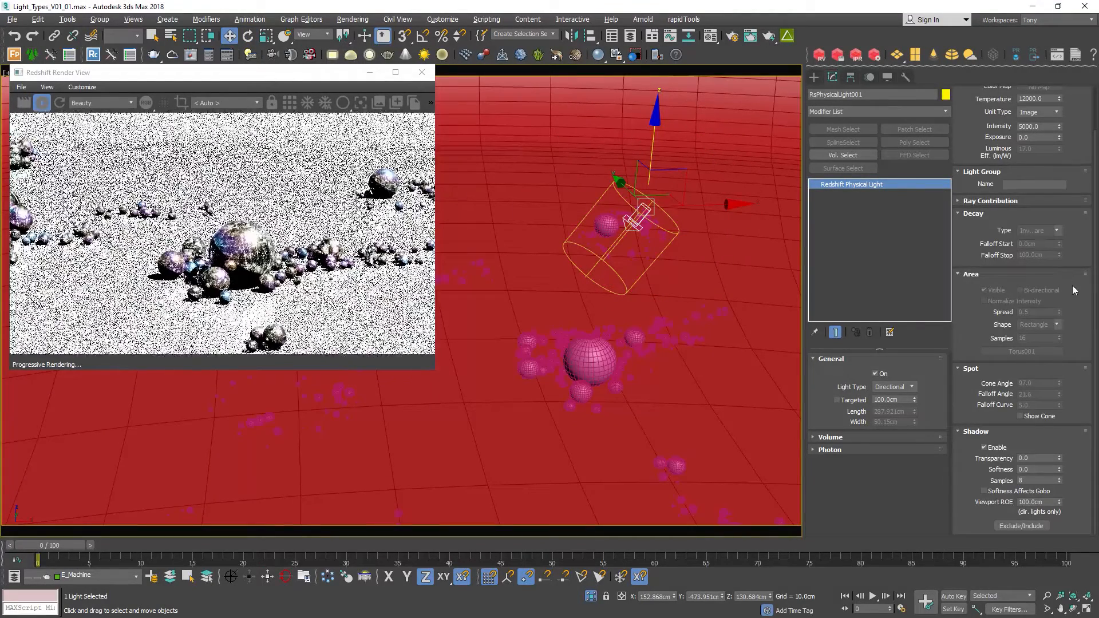
- Try an intensity of 1 on the directional light and restore it to 5000
scroll(1064, 287, "up", 2)
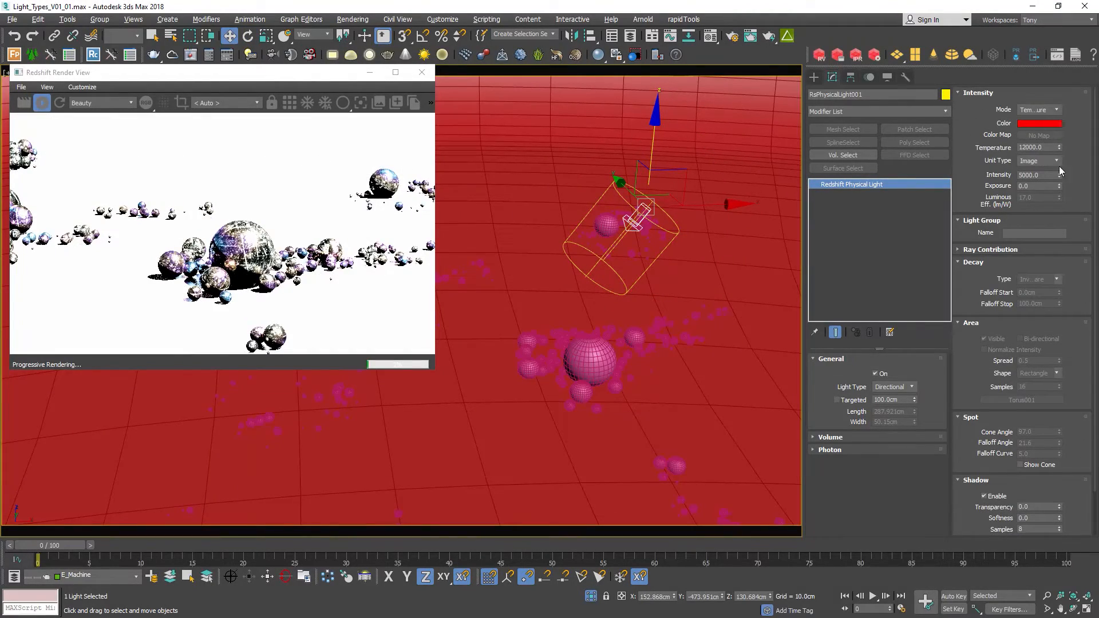
scroll(1060, 341, "down", 3)
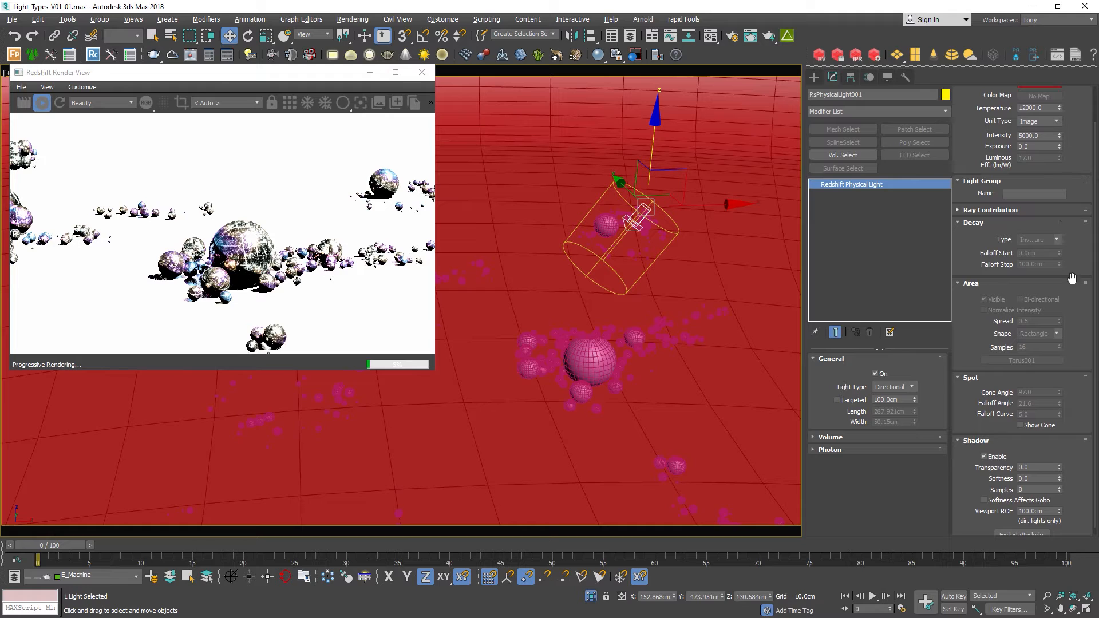
scroll(1053, 327, "up", 3)
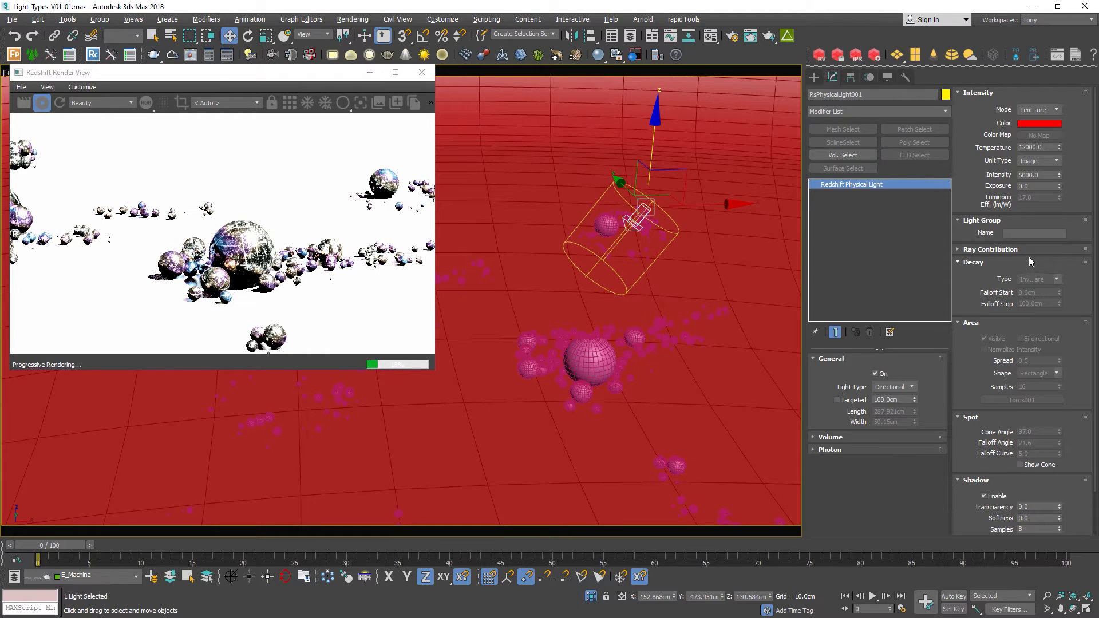
double_click(1034, 174)
type("1")
key("Return")
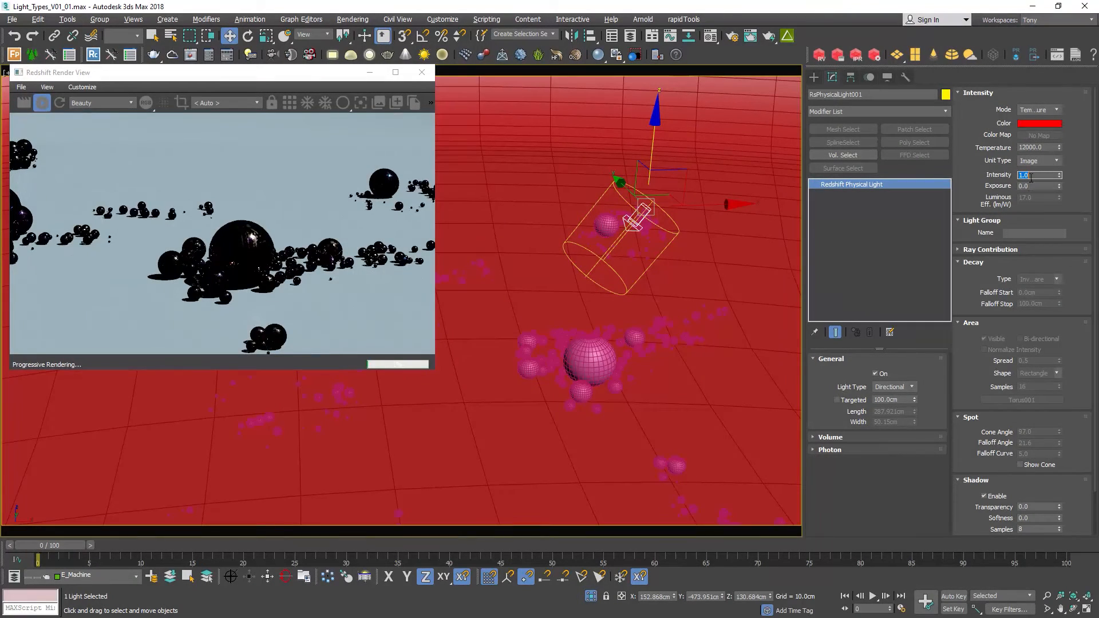
key("Return")
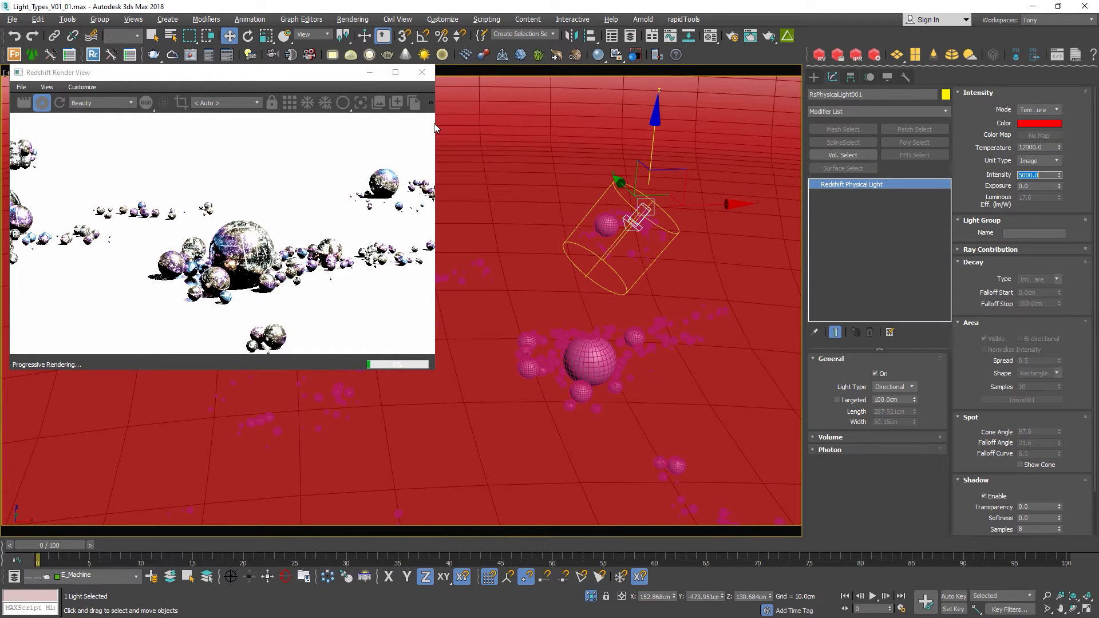
- Widen the render view window slightly and set the directional light's intensity to 1, also trying 0.2
left_click_drag(436, 128, 457, 127)
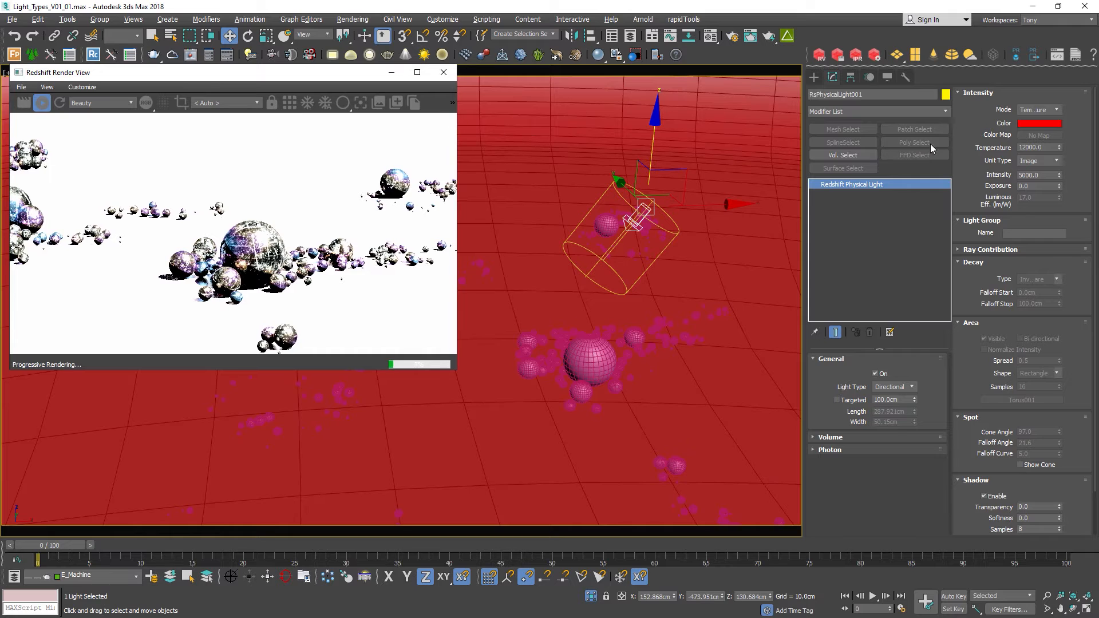
left_click_drag(1043, 176, 1013, 182)
type("1")
key("Return")
type(".2")
key("Return")
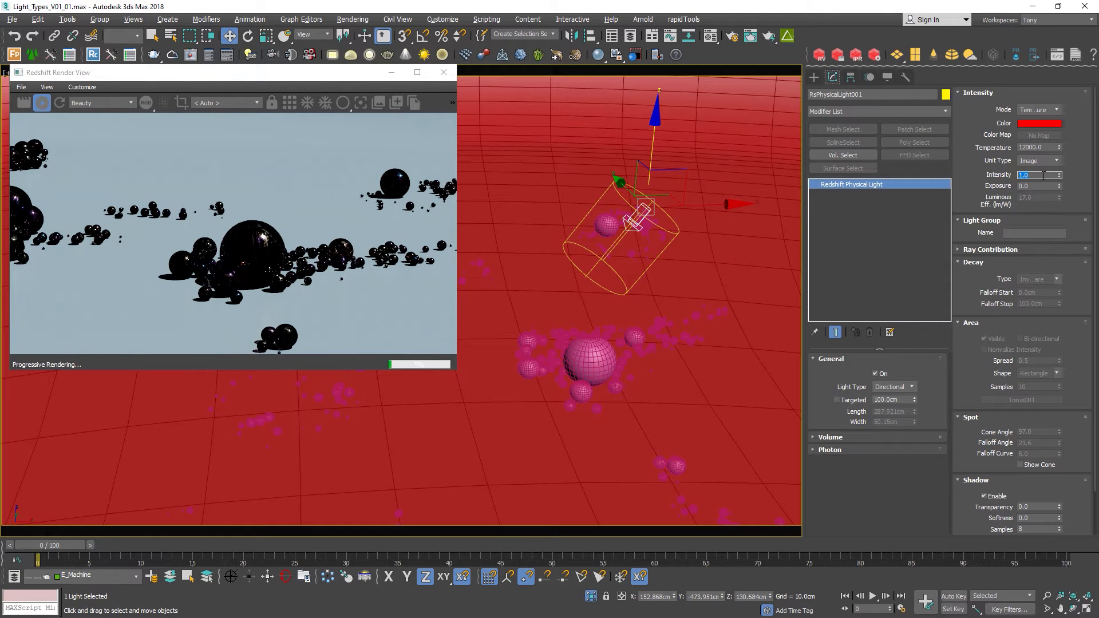
- Widen the render view to show its display settings, and disable Photographic Exposure and the LUT
left_click_drag(456, 103, 545, 109)
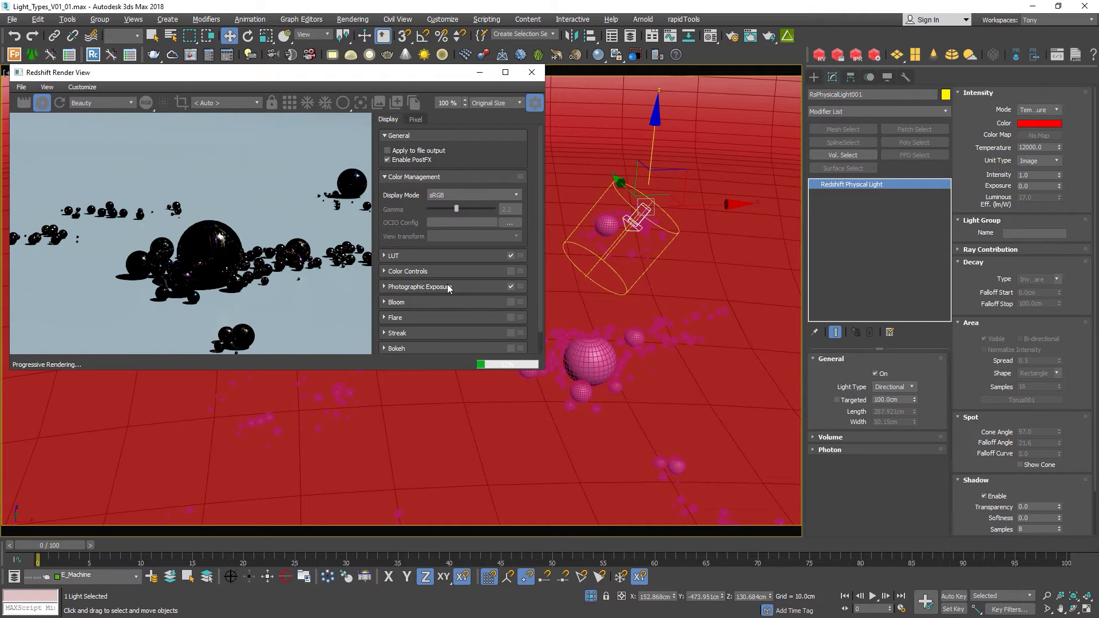
left_click(482, 287)
left_click(455, 286)
left_click(510, 256)
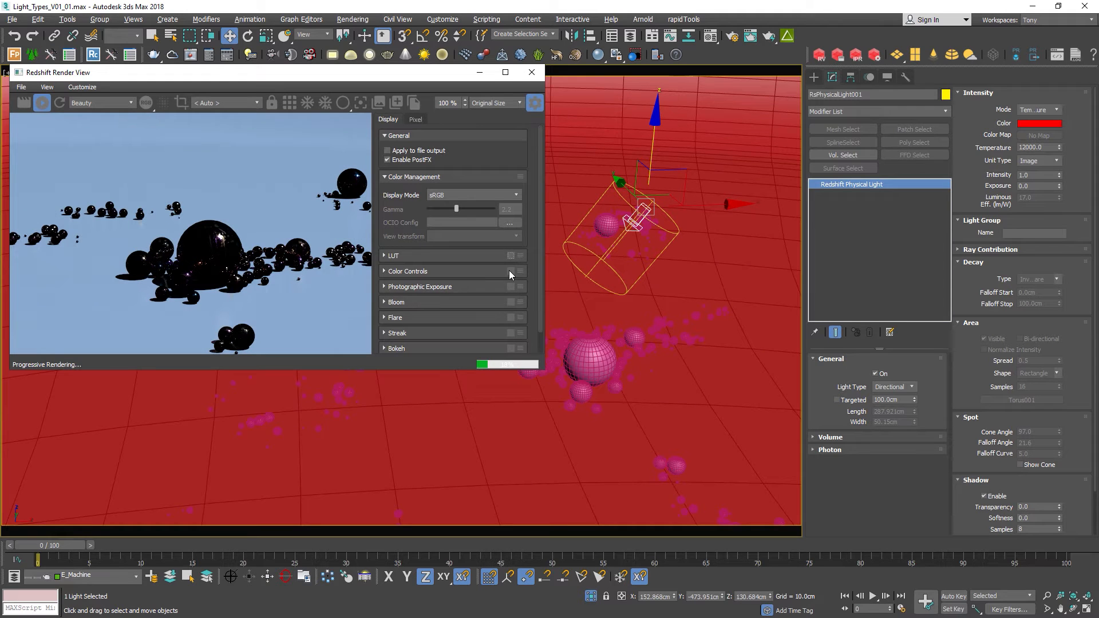
- Enable Color Controls for the render view and lower the exposure to -3.51
left_click(488, 273)
left_click(419, 274)
left_click(454, 275)
left_click(510, 271)
left_click_drag(453, 289, 419, 291)
- Try directional light intensities of 230, 20 and 10, and return the intensity to 1
left_click_drag(1060, 176, 1050, 55)
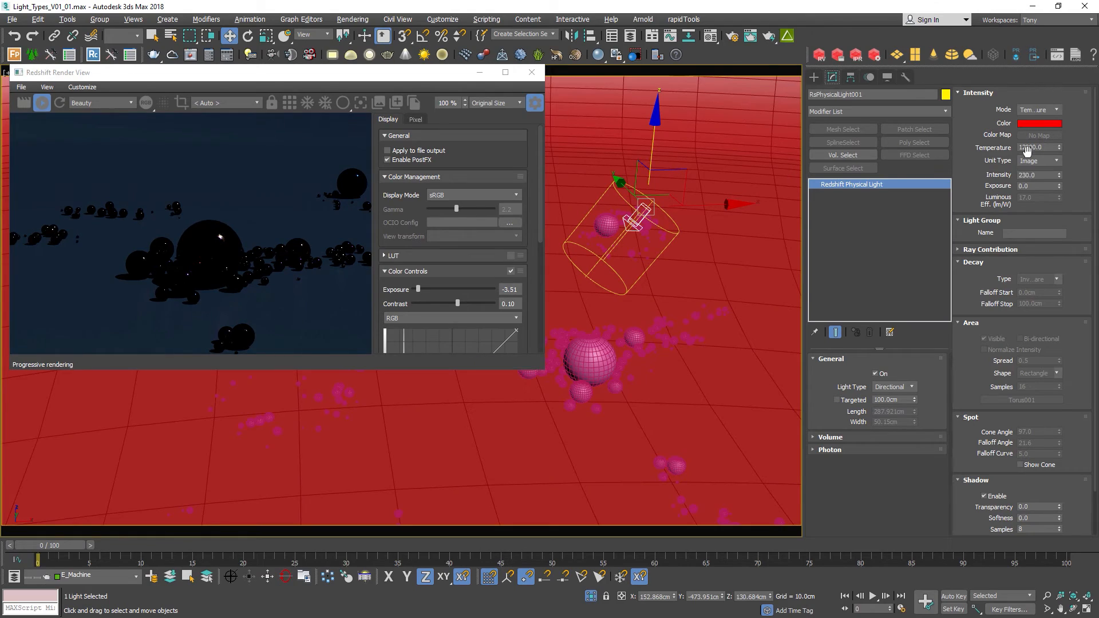
left_click_drag(1037, 175, 1014, 174)
type("20")
key("Return")
type("10")
key("Return")
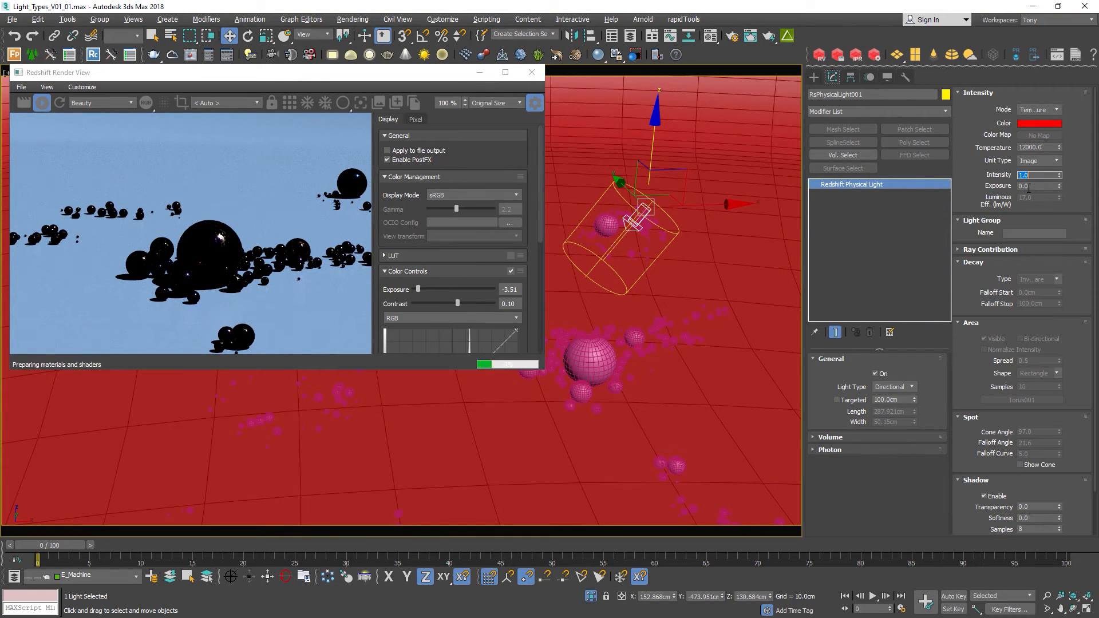
key("Return")
- Change the light type to Area and reset its absolute world rotation to 0 on X, Y and Z
left_click(893, 387)
left_click(881, 397)
key("e")
key("F12")
double_click(724, 237)
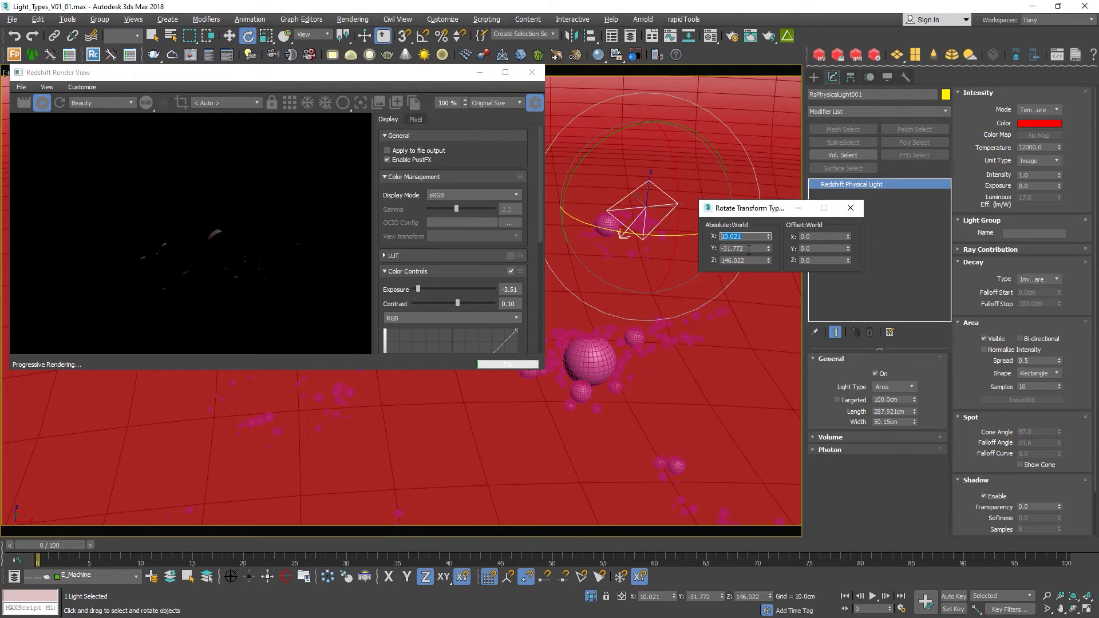
type("0")
key("Tab")
type("0")
key("Tab")
type("0")
key("Return")
left_click(851, 208)
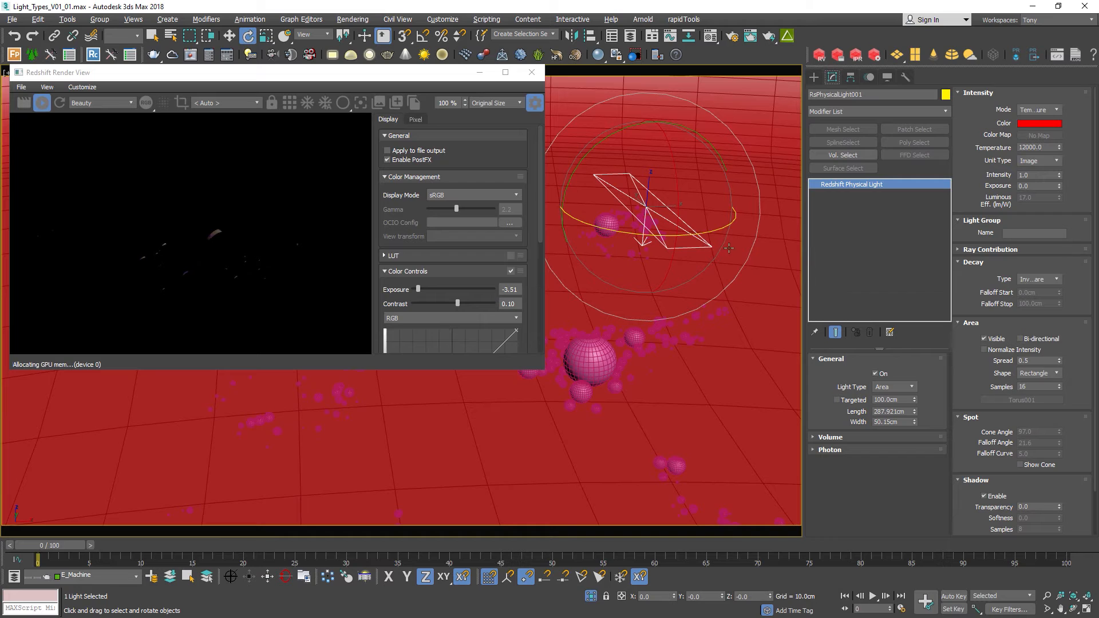
- Turn on angle snap and rotate the area light about its vertical axis so its long side runs across the view
key("a")
left_click_drag(639, 235, 681, 238)
key("w")
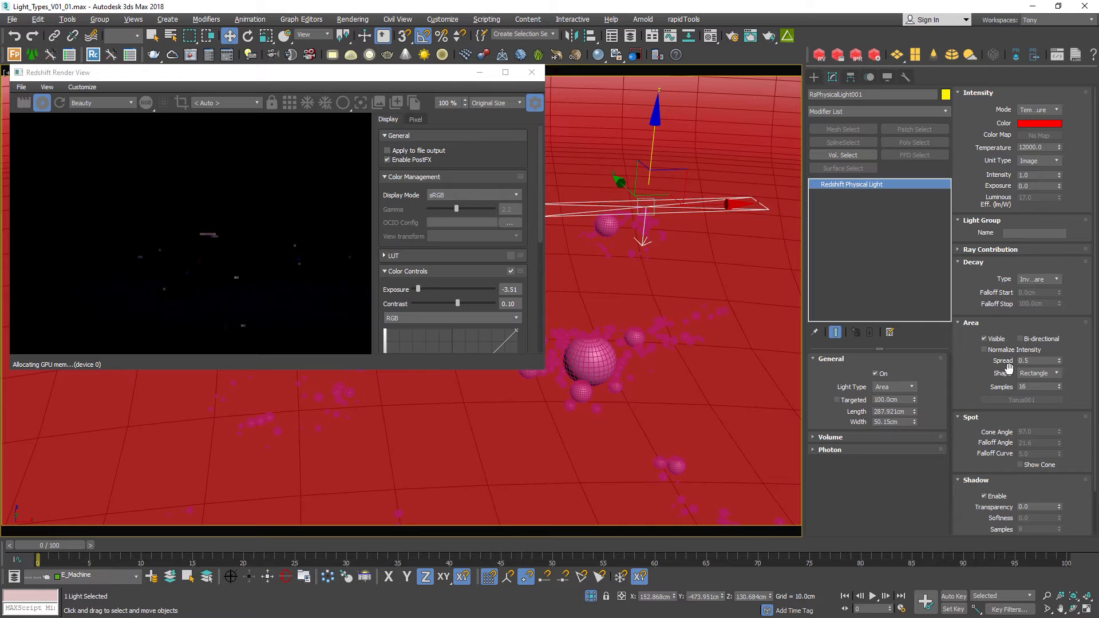
- Raise the area light's intensity through 50 and 100 to 200
double_click(1031, 176)
type("50")
key("Return")
type("100")
key("Return")
type("200")
key("Return")
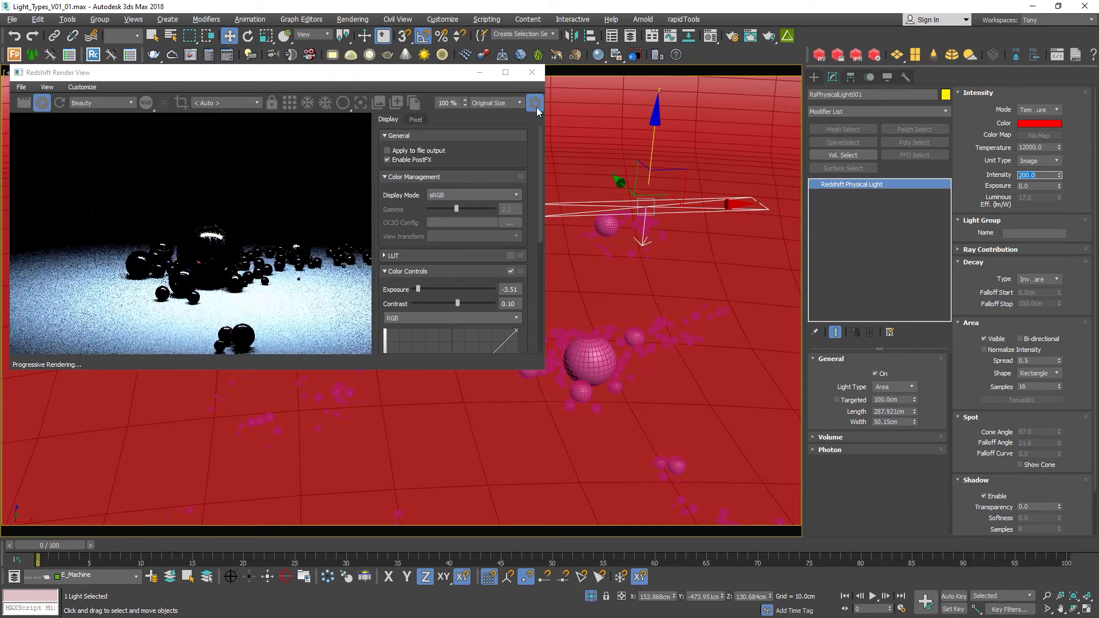
- Hide the render view's display settings and resize its window to be taller and narrower around the image
left_click(534, 103)
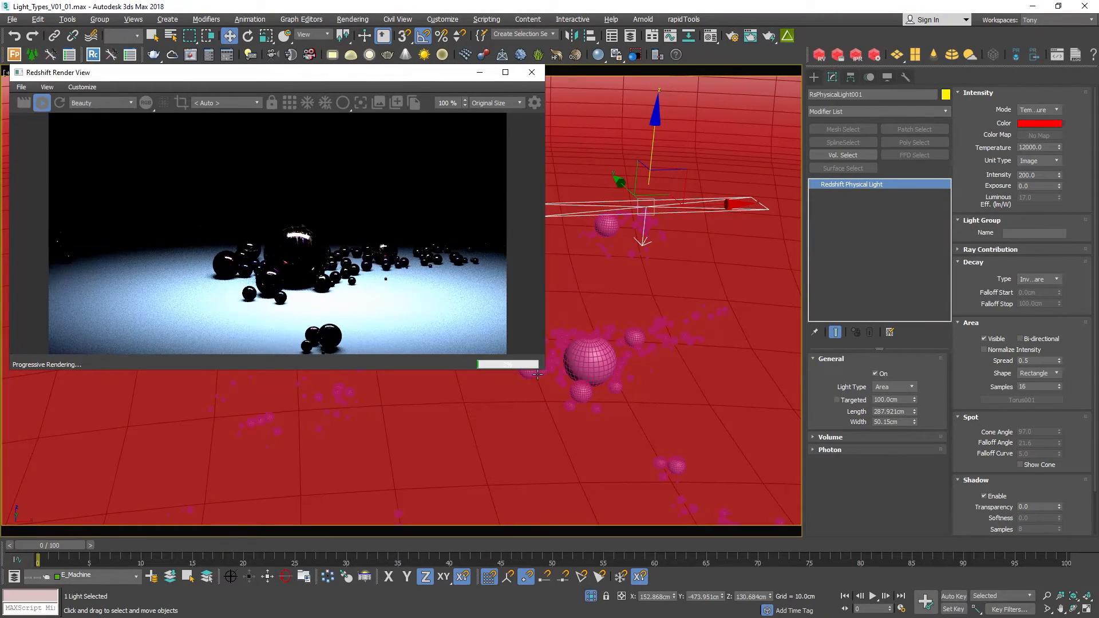
left_click_drag(542, 372, 559, 438)
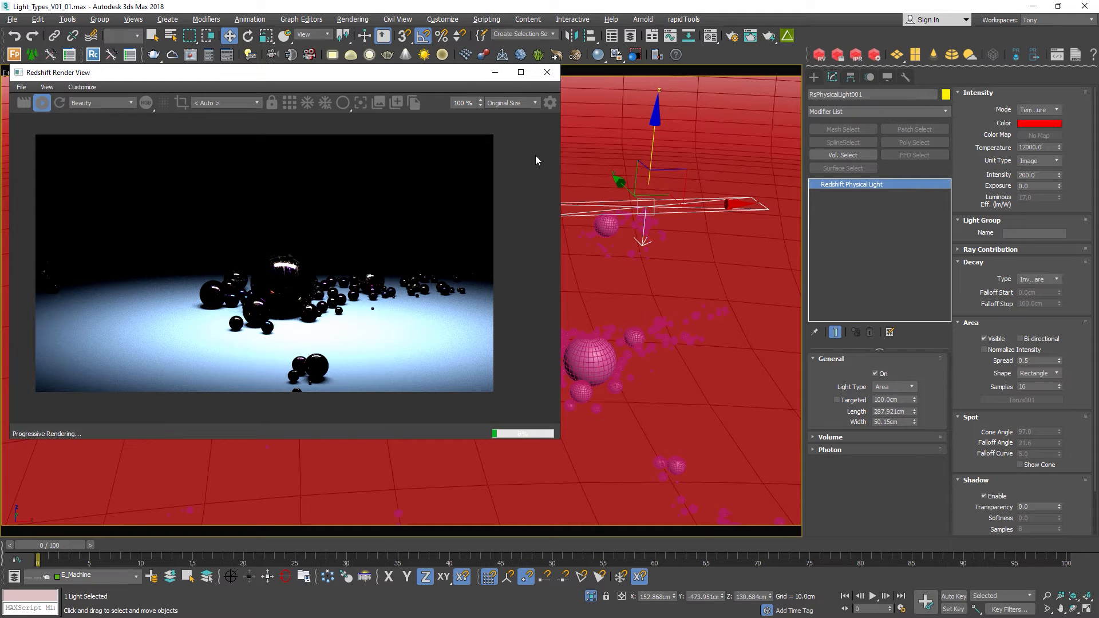
left_click_drag(561, 152, 484, 150)
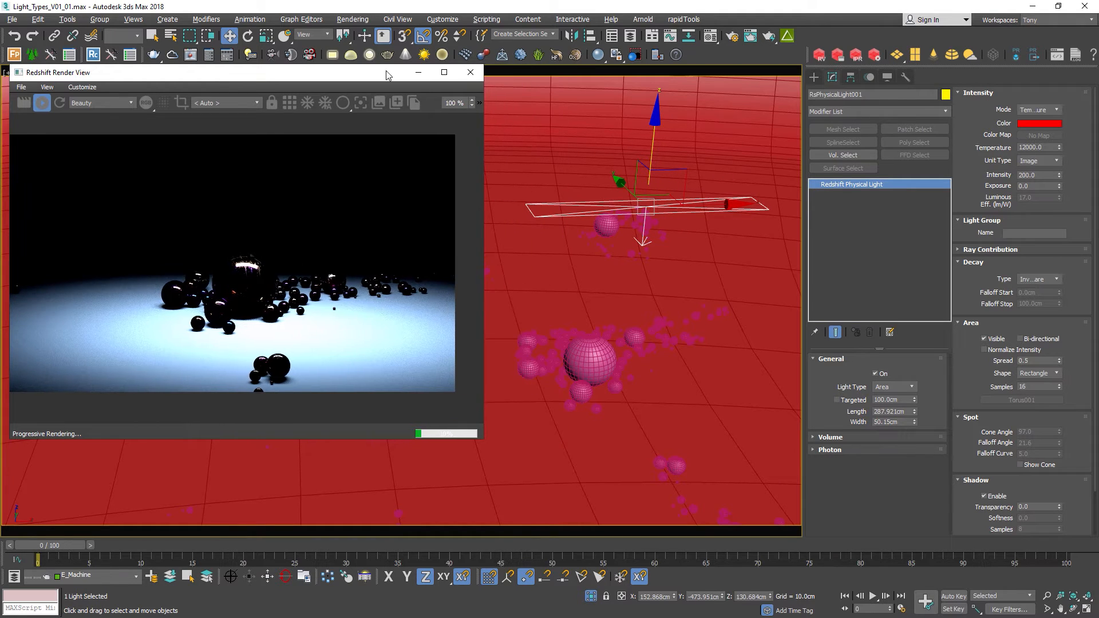
- Add a Redshift Volume Scattering atmospheric effect to the scene environment
left_click(352, 20)
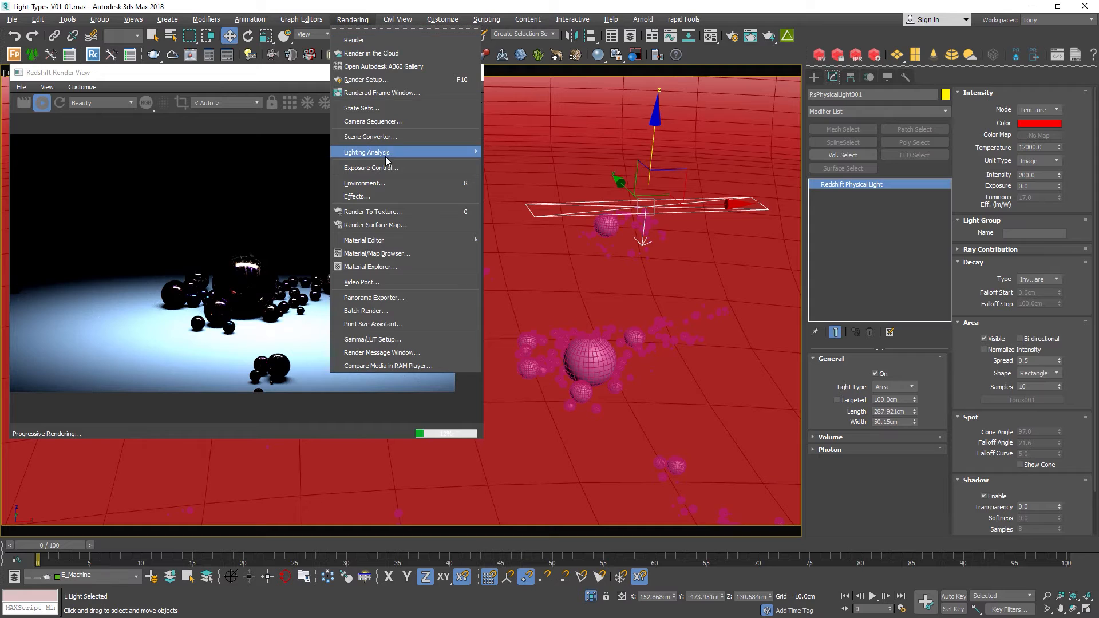
left_click(364, 183)
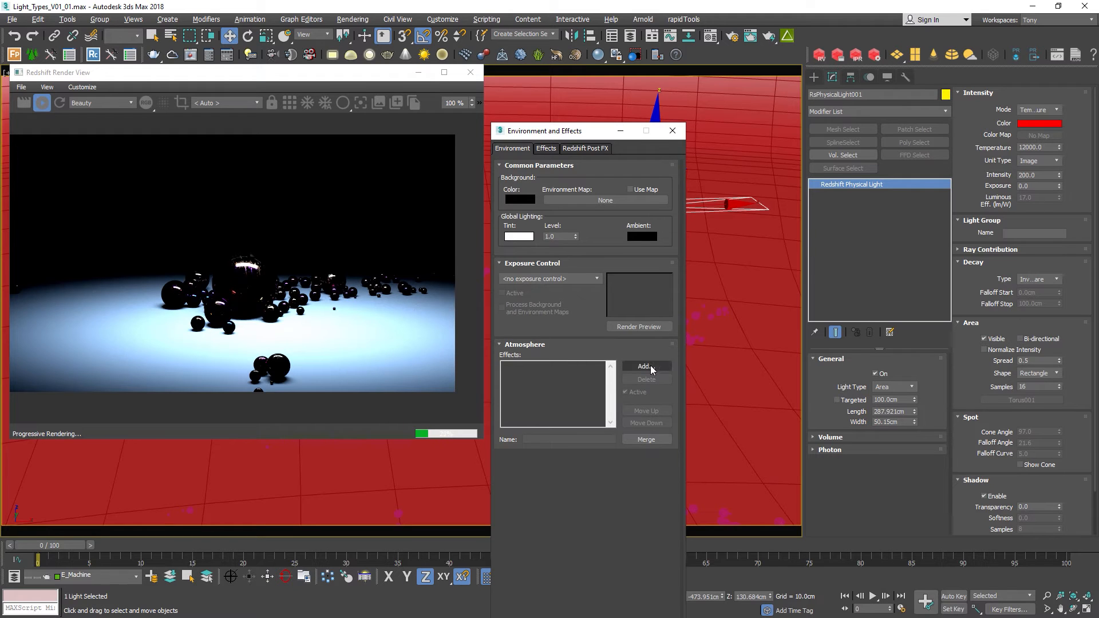
left_click(653, 369)
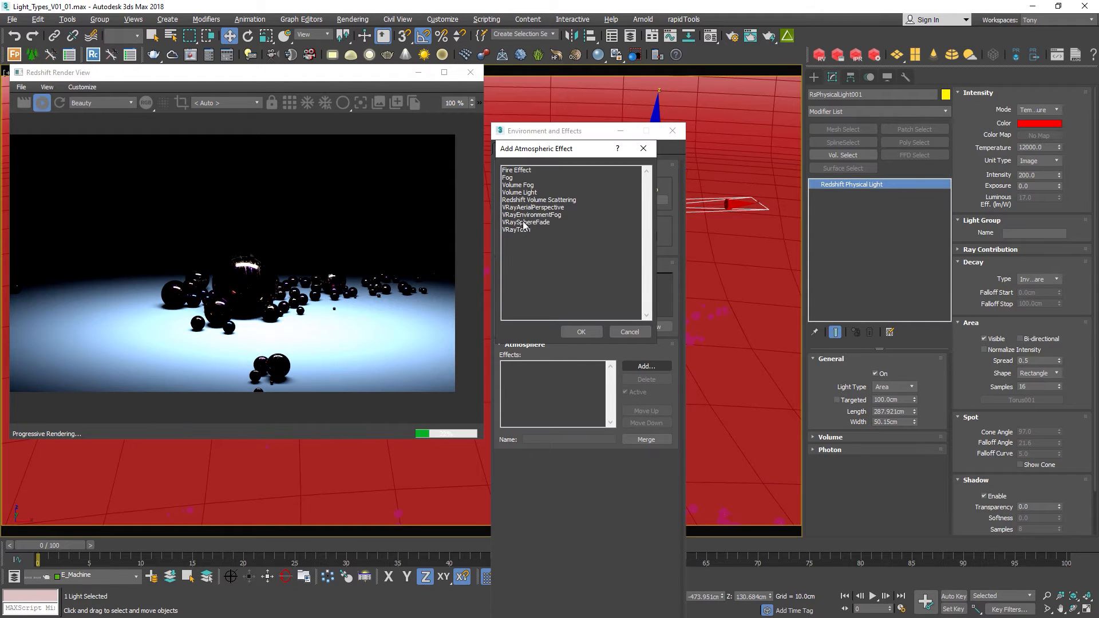
left_click(530, 200)
left_click(581, 331)
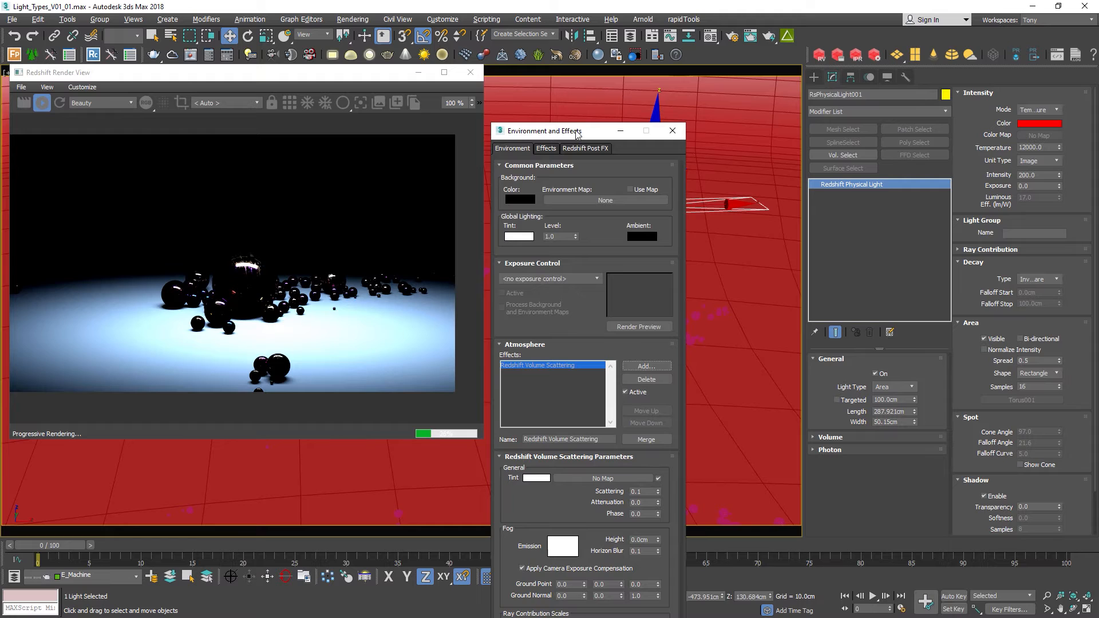
- Refresh the live render with the new atmospheric effect and close the Environment and Effects dialog
left_click_drag(572, 124, 485, 96)
left_click(66, 105)
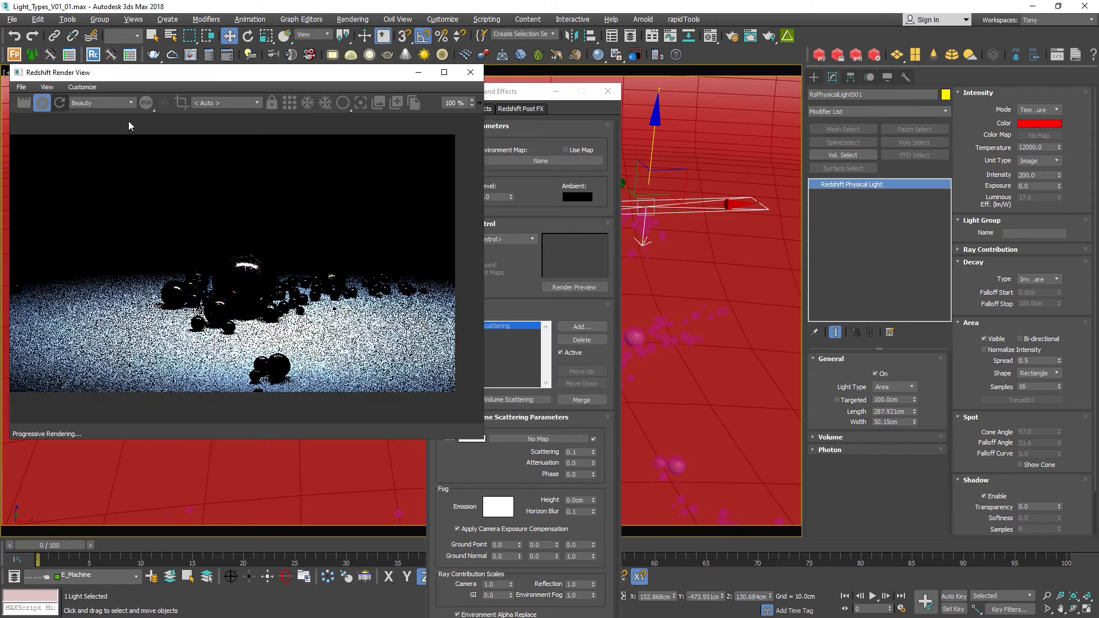
left_click_drag(526, 92, 509, 114)
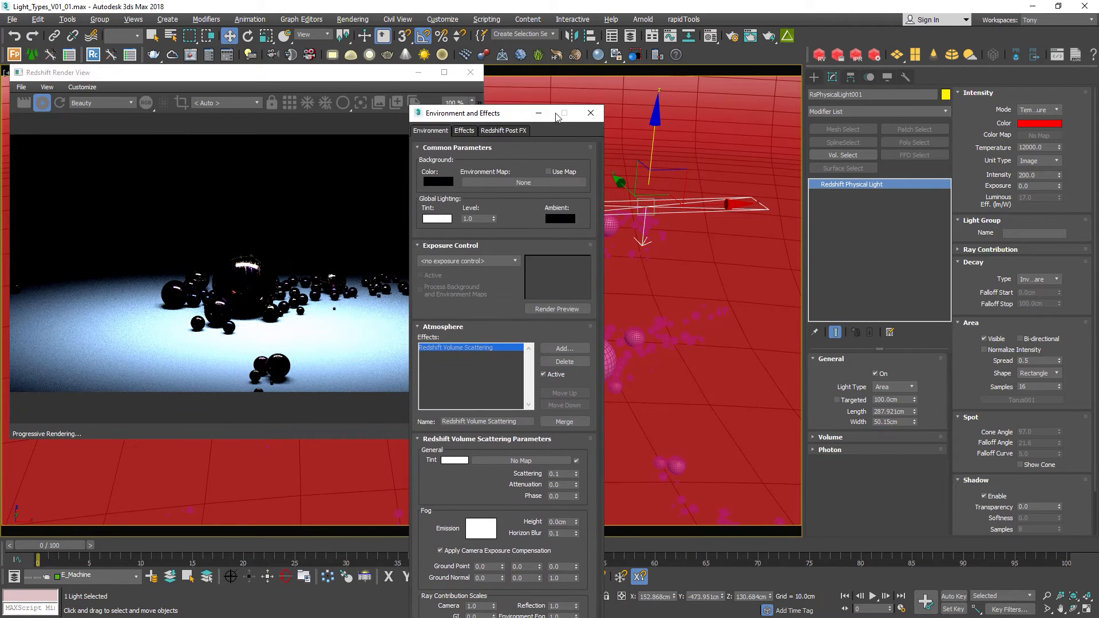
left_click(591, 113)
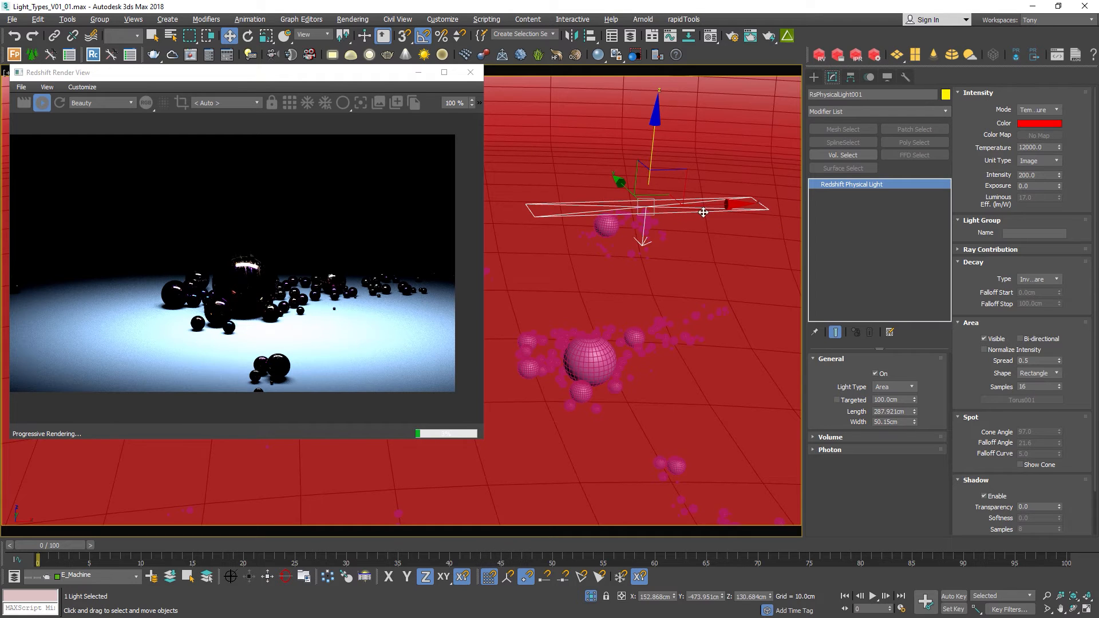
- Set the area light's volume contribution scale to 0.1
scroll(1068, 260, "down", 2)
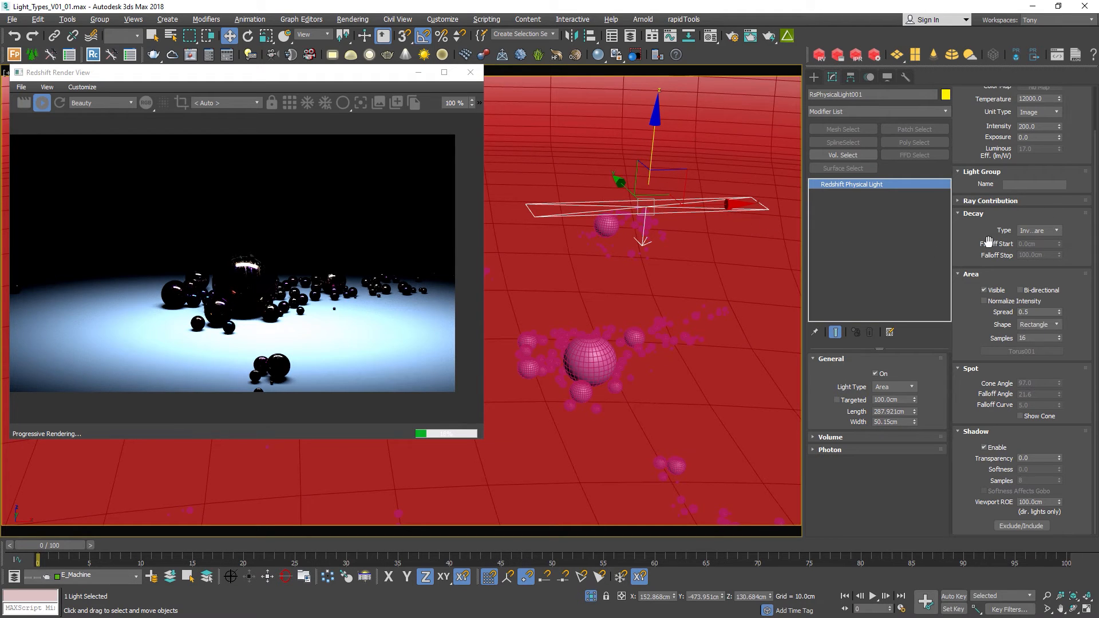
scroll(1083, 253, "up", 3)
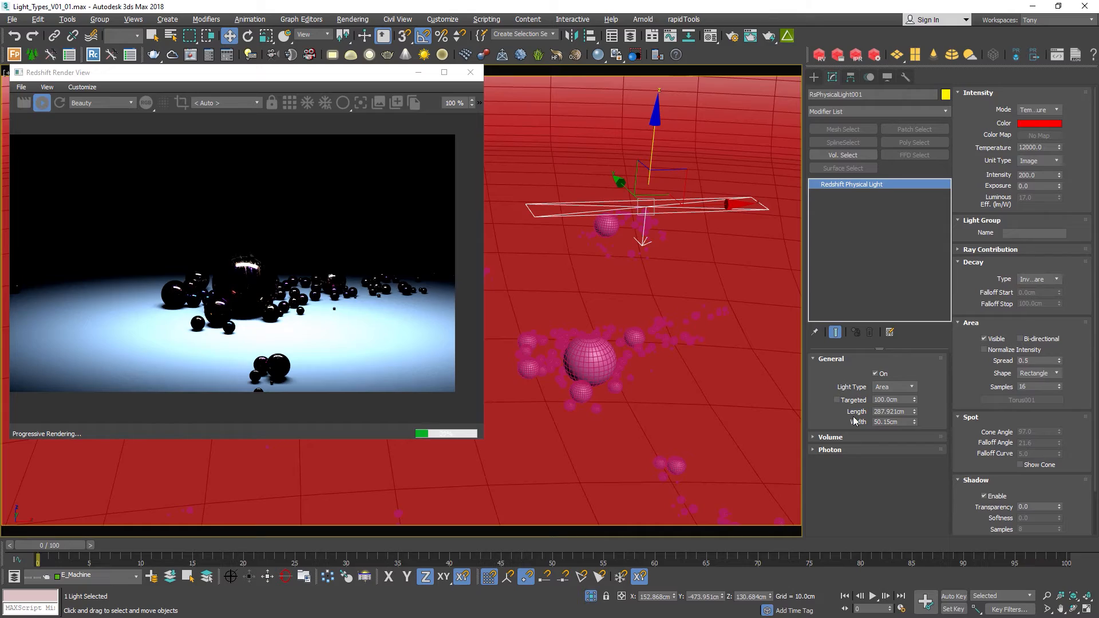
left_click(831, 437)
left_click(892, 454)
type("0.1")
key("Return")
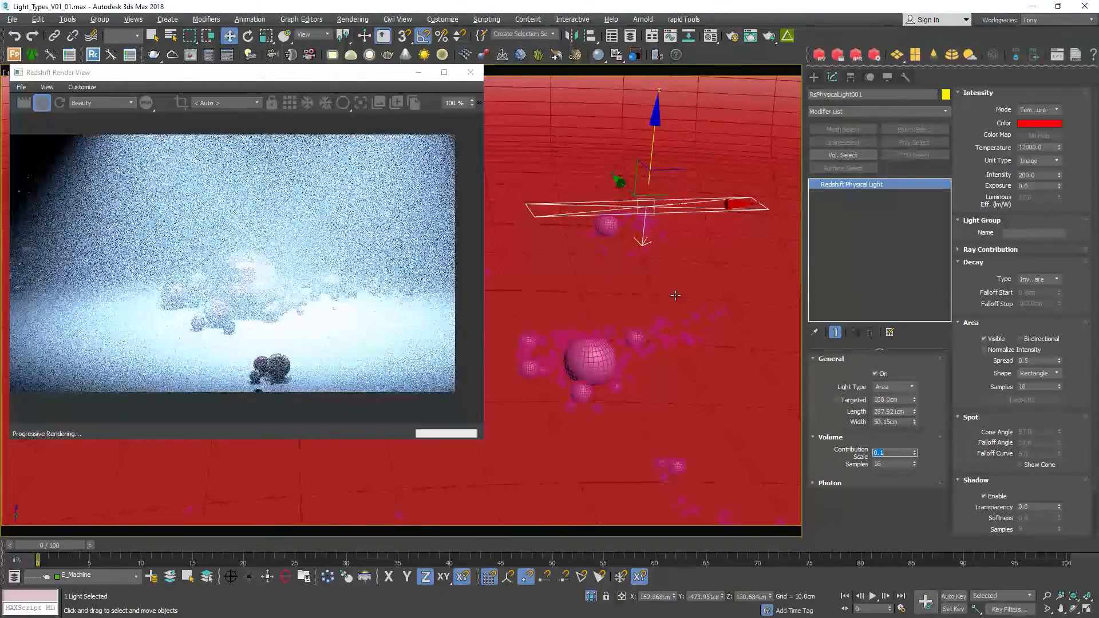
- Lower the area light's volume contribution scale to 0.05 and then to 0.02
type(".05")
key("Return")
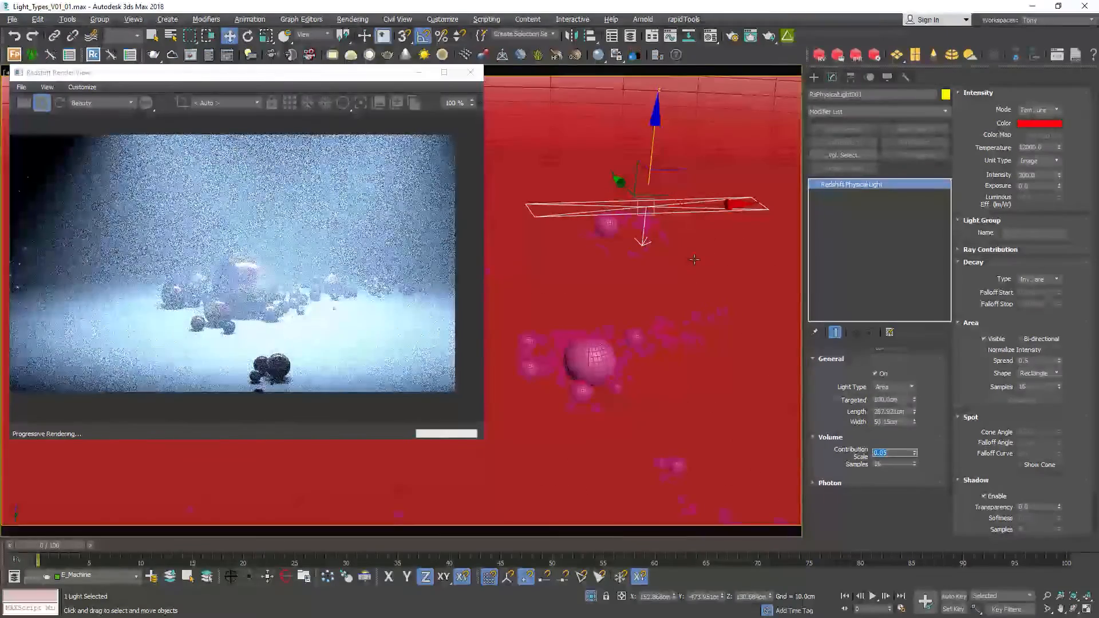
type(".02")
key("Return")
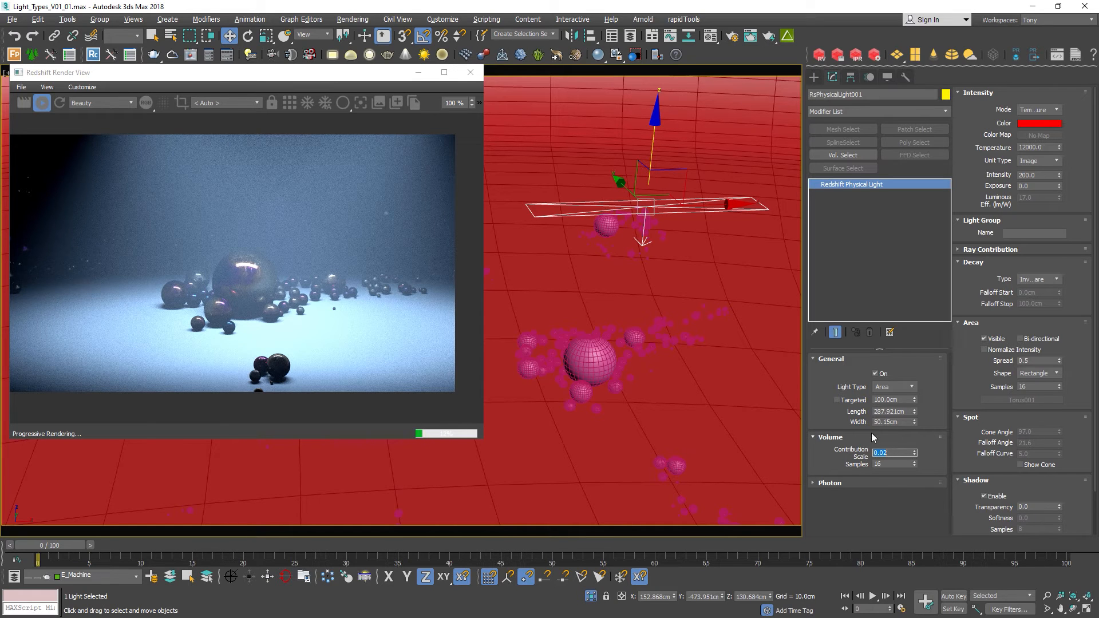
- Raise the environment's Redshift Volume Scattering amount to 1.0 and the area light's volume contribution scale to 1.0
left_click(352, 19)
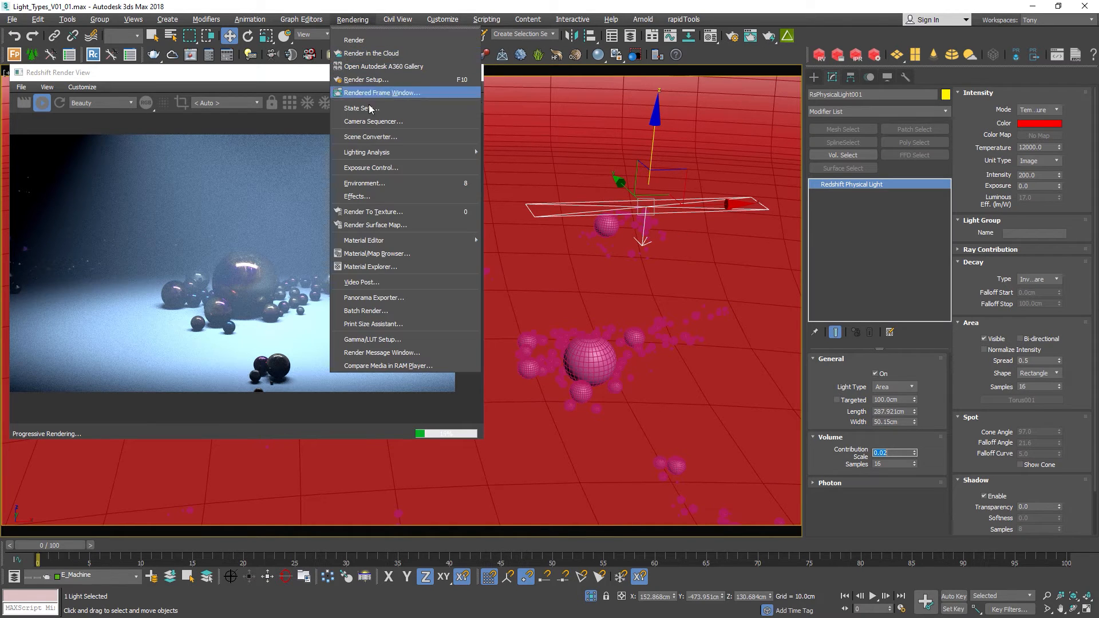
left_click(370, 182)
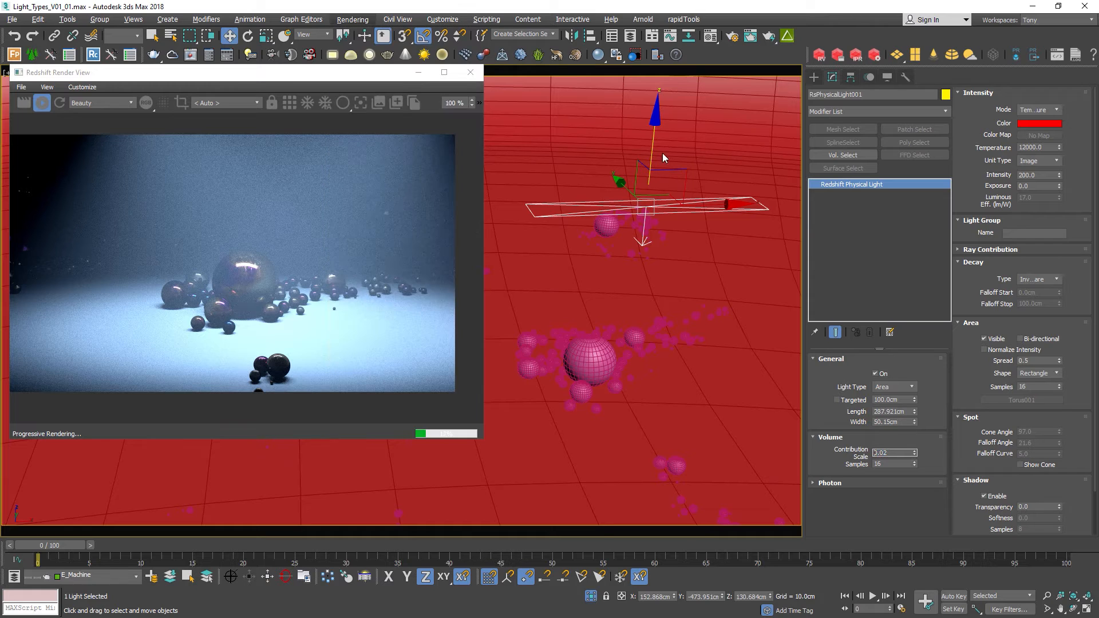
left_click(524, 306)
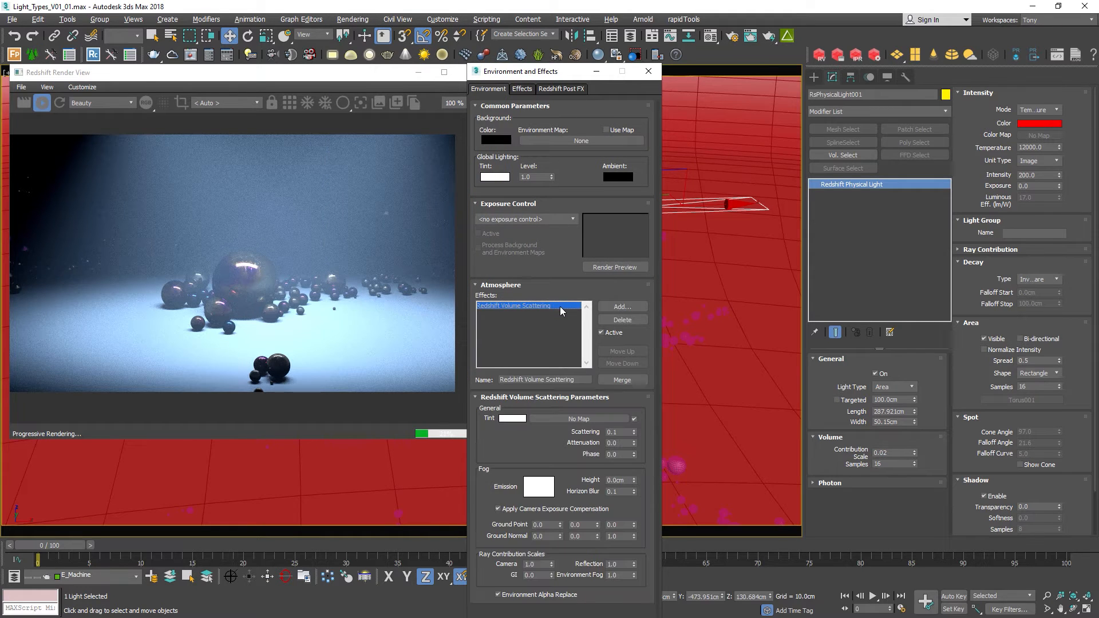
double_click(612, 433)
left_click(890, 460)
double_click(876, 453)
type("1")
key("Return")
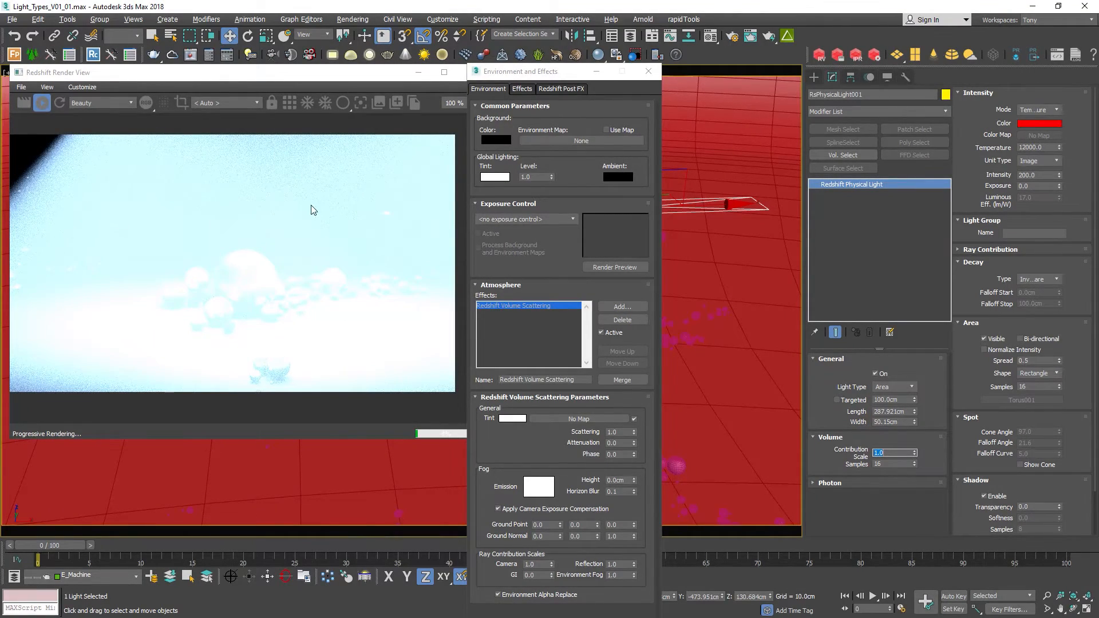
- Return the scattering amount to 0.1, set the light's contribution scale to 0.1 and then 0.02, and close the environment settings
left_click(624, 432)
double_click(896, 453)
type("0.1")
key("Return")
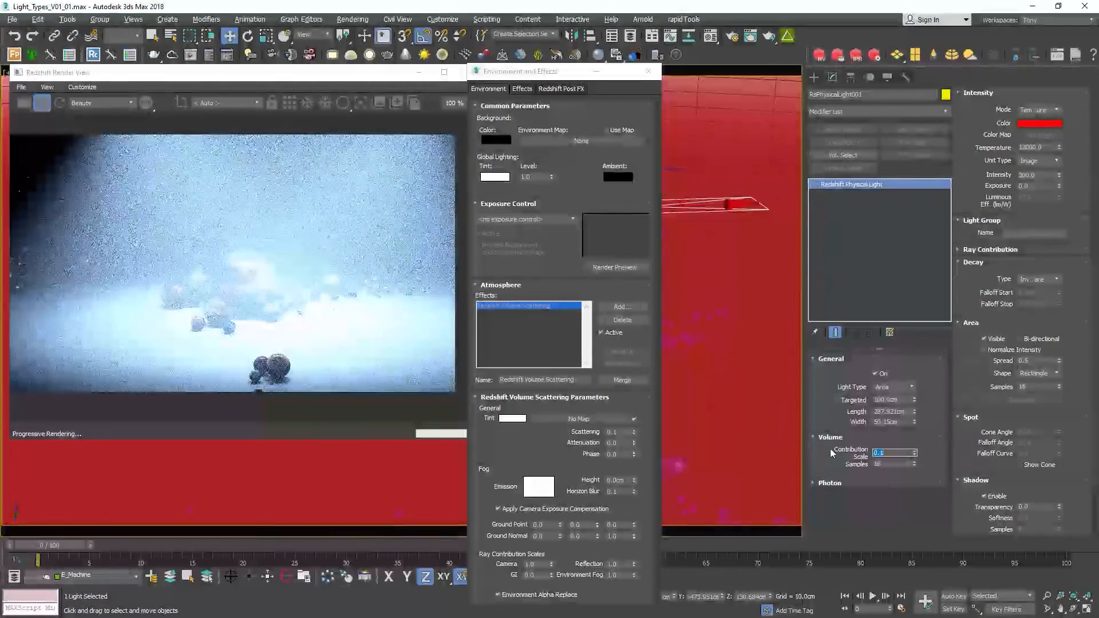
type("0.02")
key("Return")
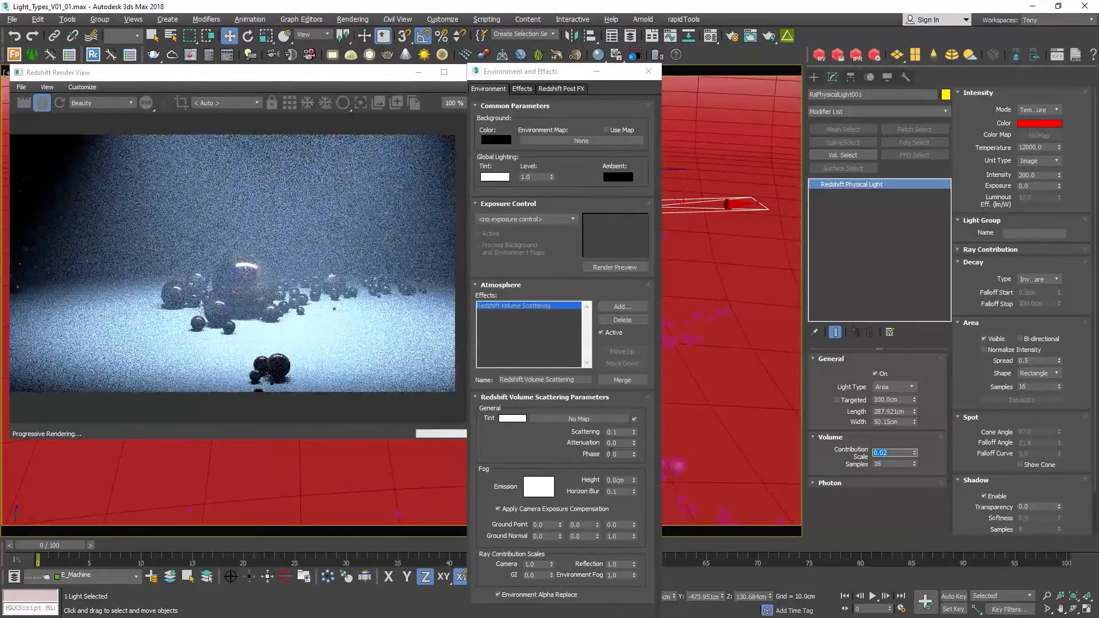
left_click(649, 71)
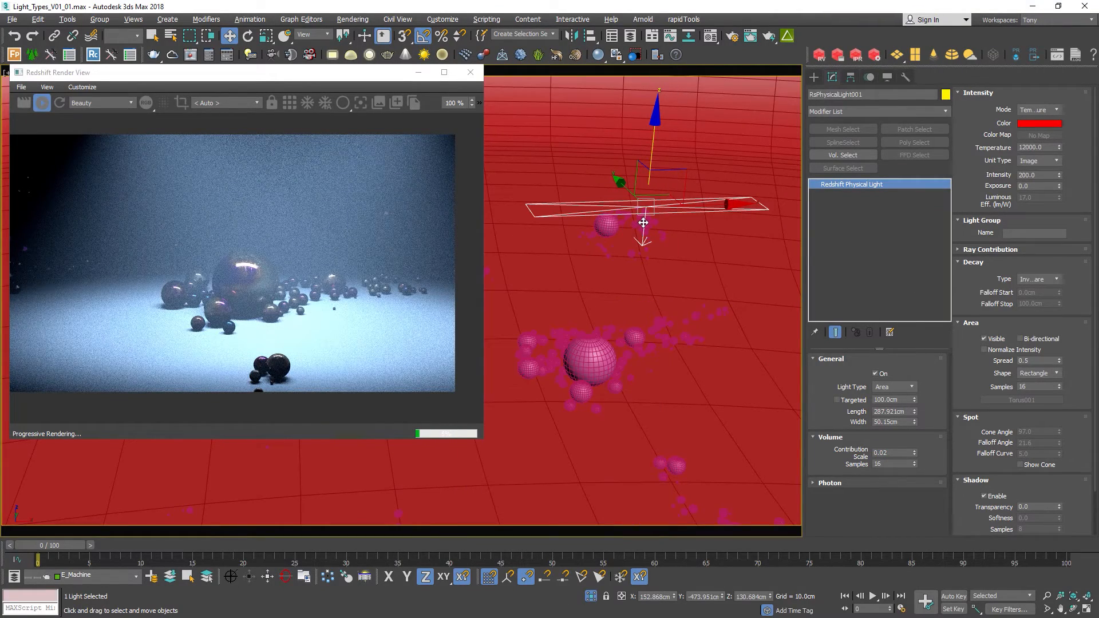
- Set the area light's spread to 1.0 and then to 0.1
scroll(1053, 140, "down", 2)
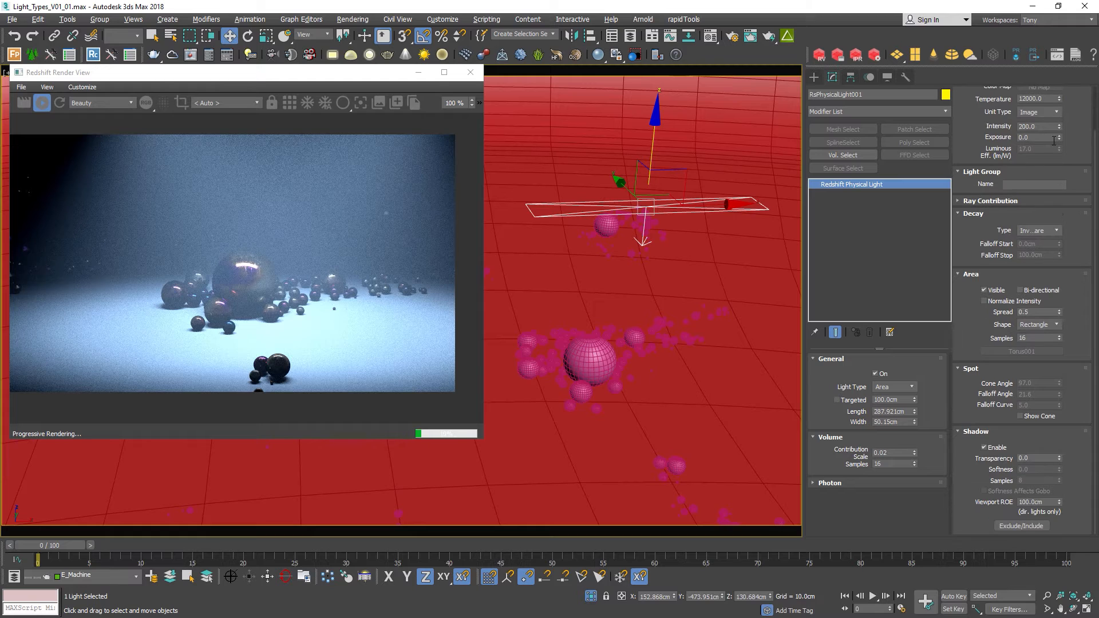
scroll(1075, 296, "up", 2)
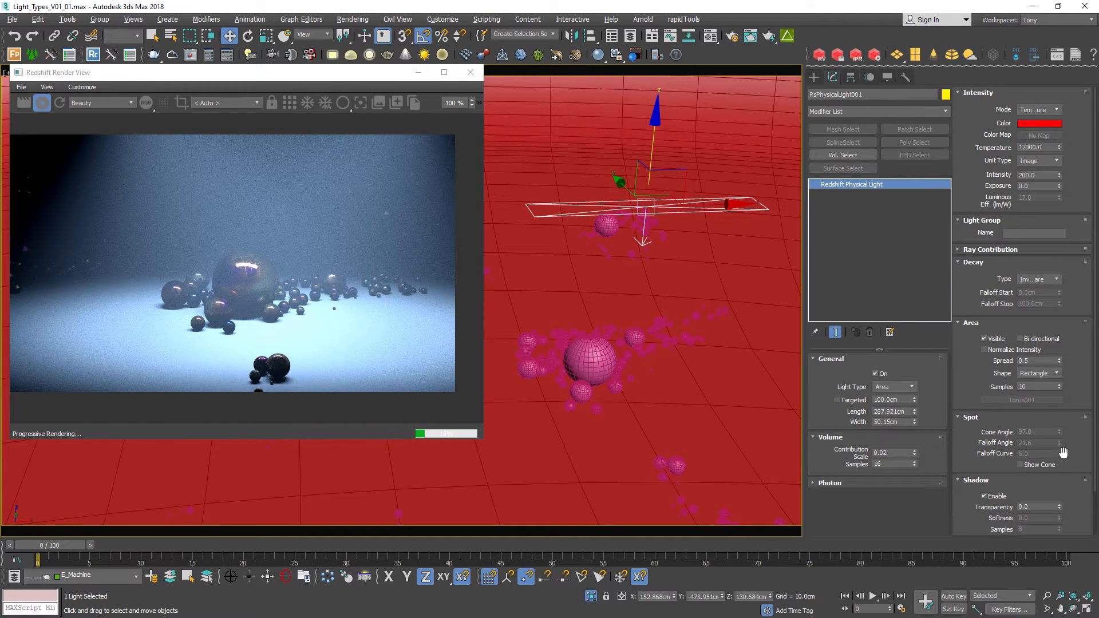
left_click(1026, 361)
type("1")
key("Return")
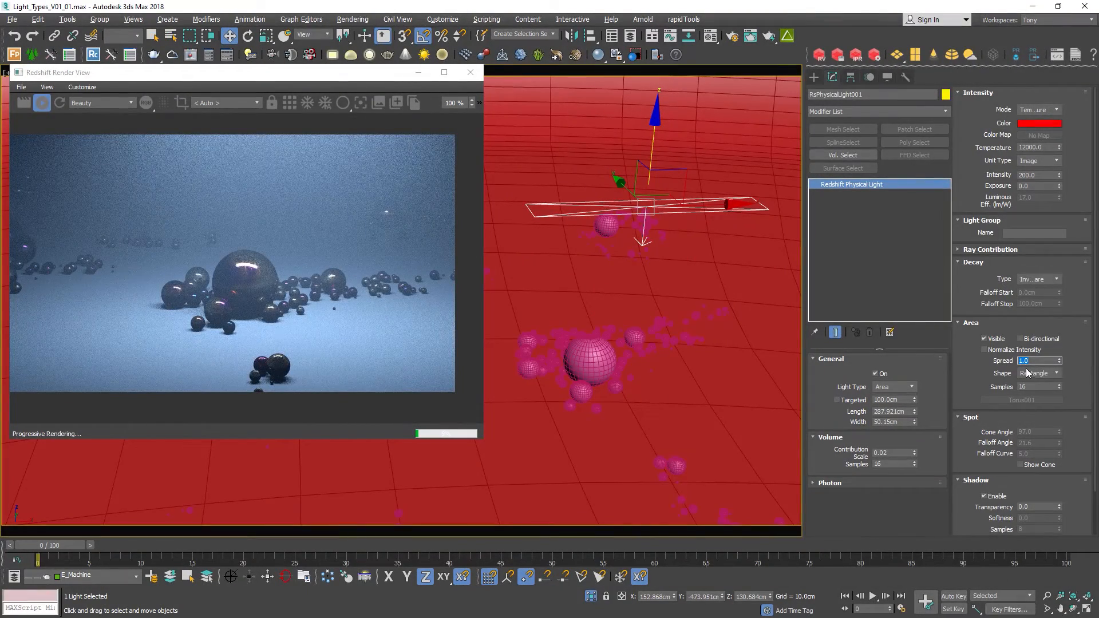
type(".1")
key("Return")
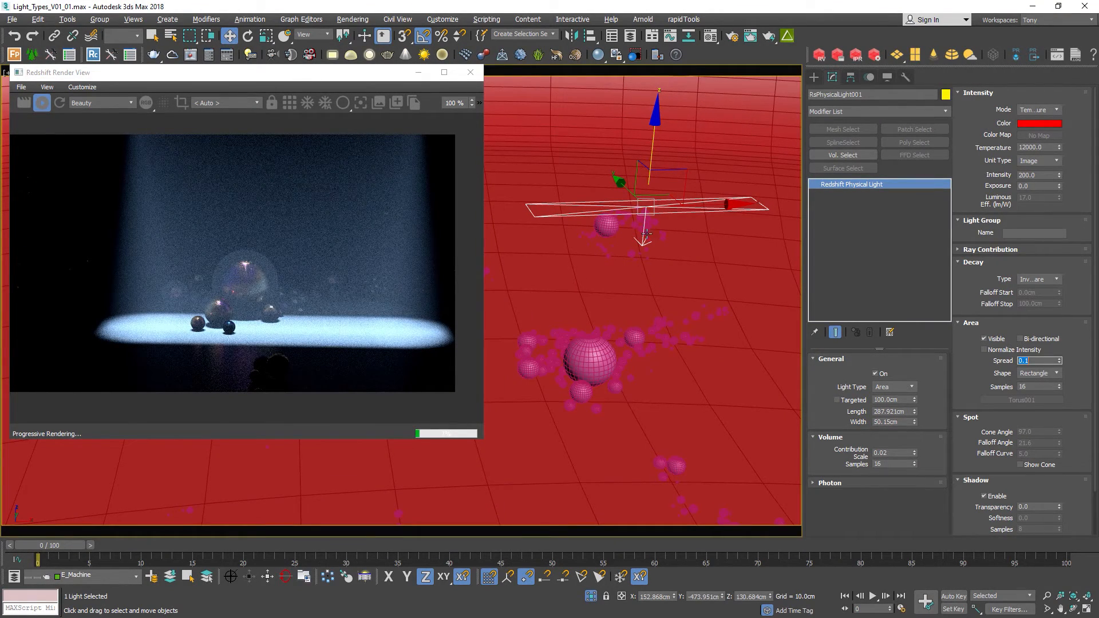
- Rotate the area light a quarter turn about its vertical axis and move it along X to about 53.6 cm
left_click(640, 217)
key("e")
key("a")
left_click_drag(630, 233, 697, 238)
right_click(696, 238)
key("a")
left_click_drag(629, 232, 553, 216)
key("w")
middle_click_drag(723, 278, 667, 276, "alt")
left_click_drag(602, 218, 578, 217)
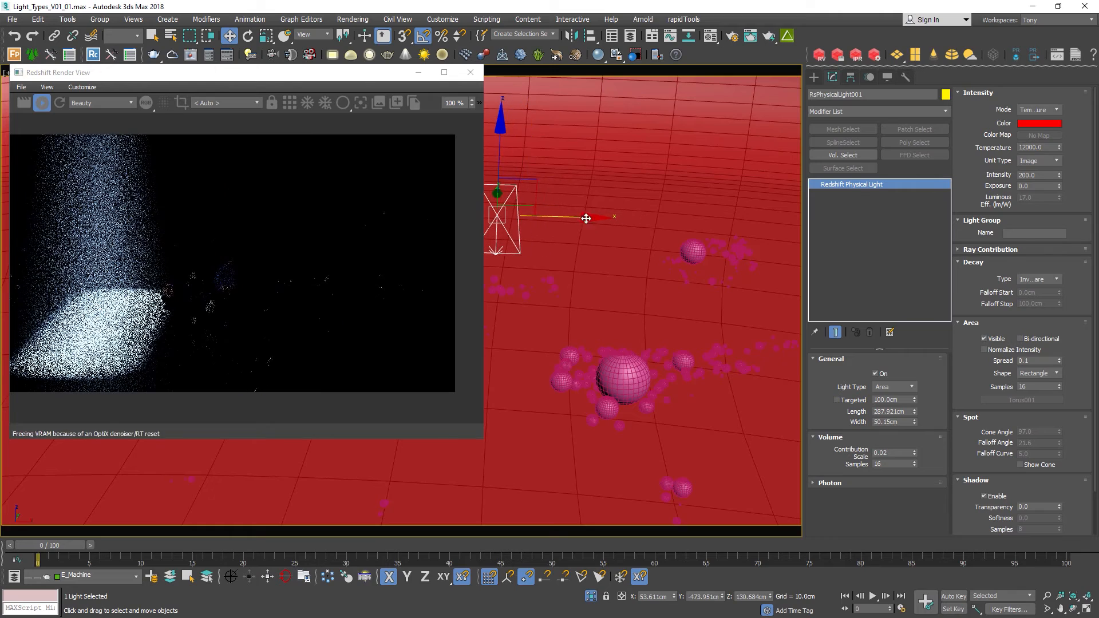
- Set the rotated area light's spread to 0.05
middle_click_drag(603, 224, 618, 228)
double_click(1036, 360)
type(".05")
key("Return")
middle_click_drag(600, 217, 596, 216)
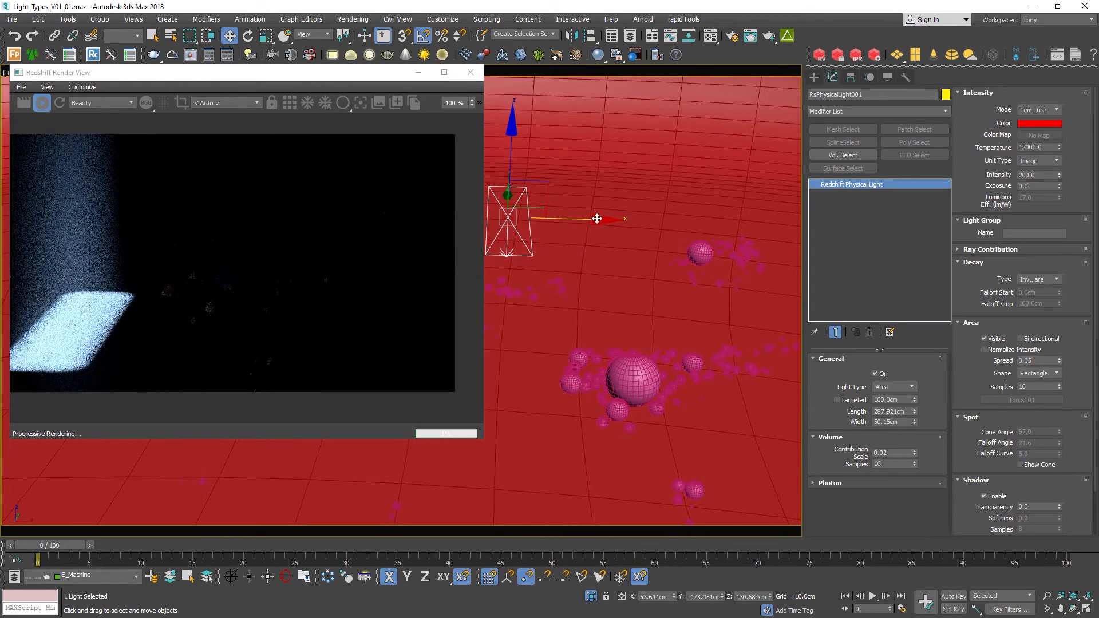
- Copy the area light along X at about 57 cm spacing to make a row of four lights
left_click_drag(602, 219, 699, 221, "shift")
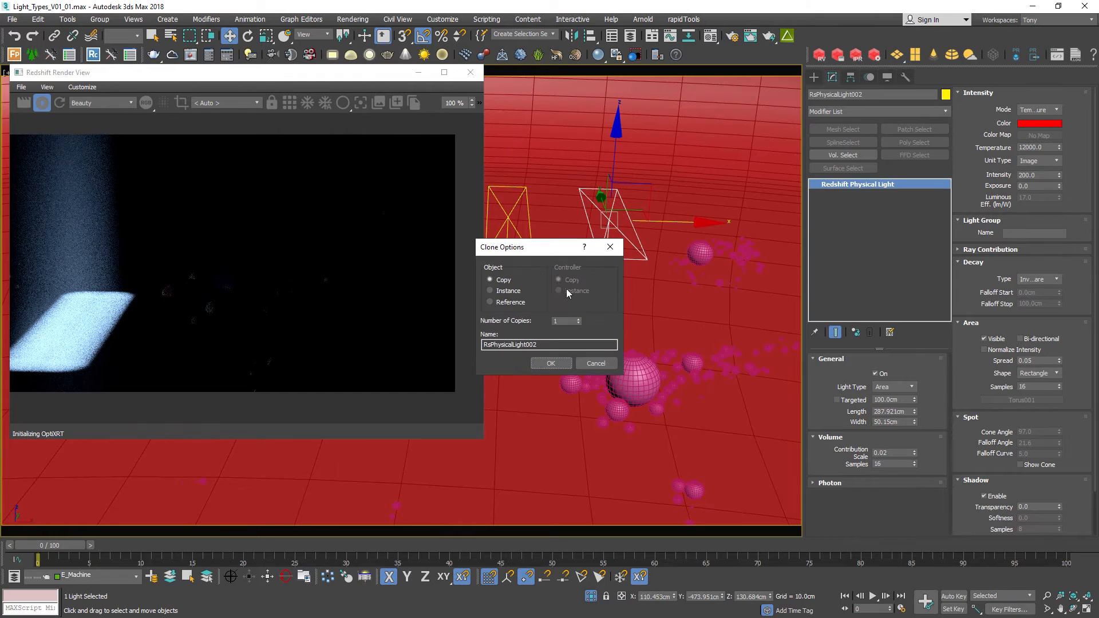
left_click(550, 363)
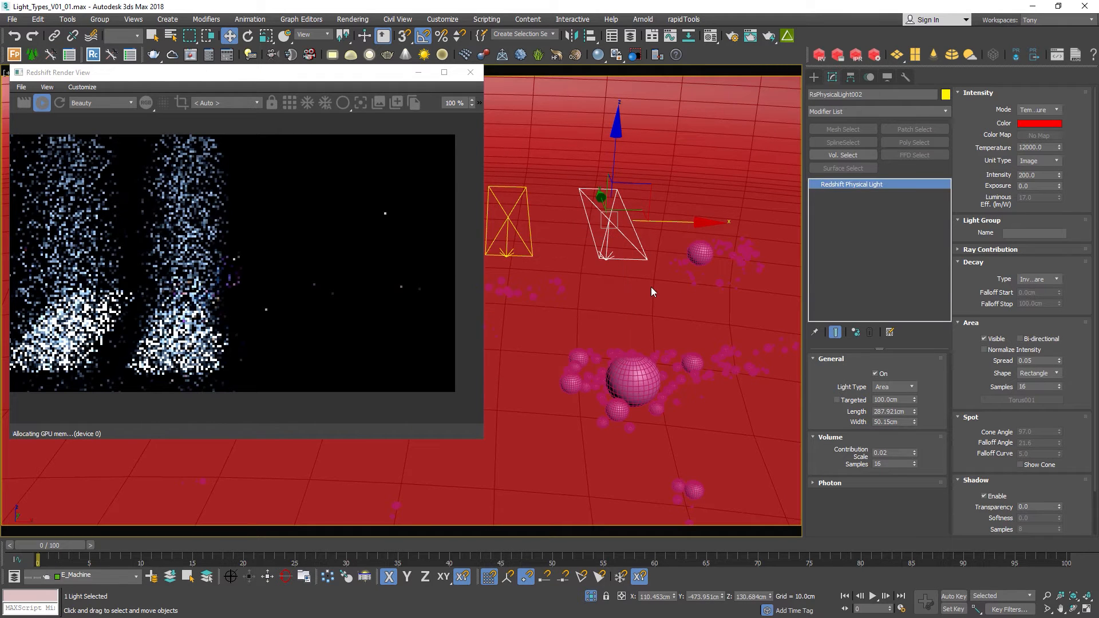
scroll(673, 279, "down", 5)
scroll(671, 275, "up", 5)
scroll(689, 268, "down", 3)
middle_click_drag(690, 268, 668, 266)
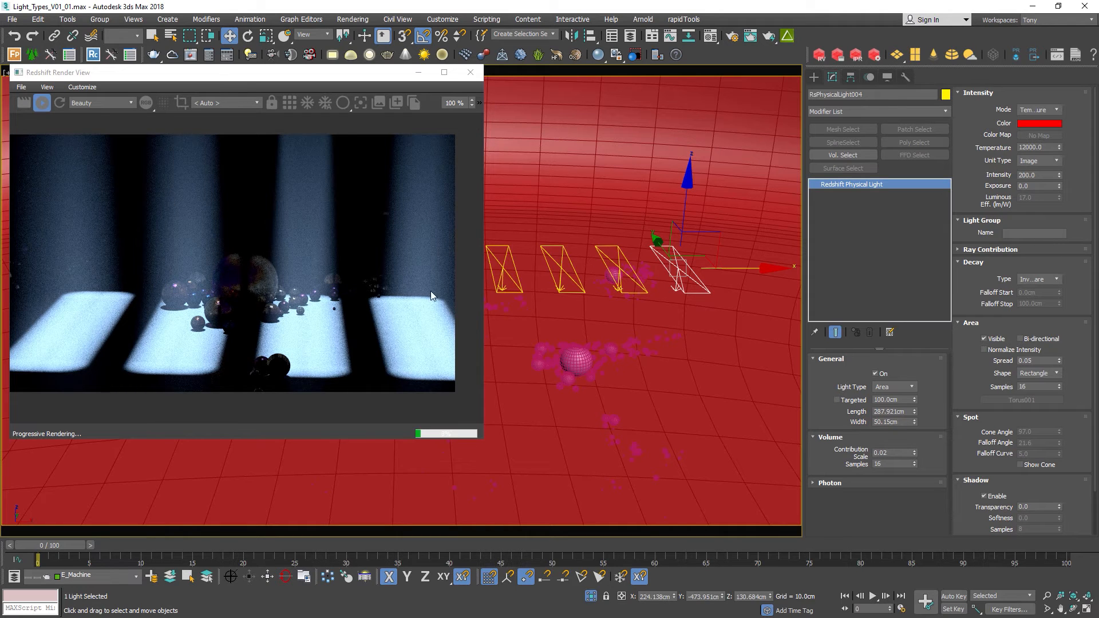
- Set the volume contribution scale of the second light in the row to 0
left_click(560, 266)
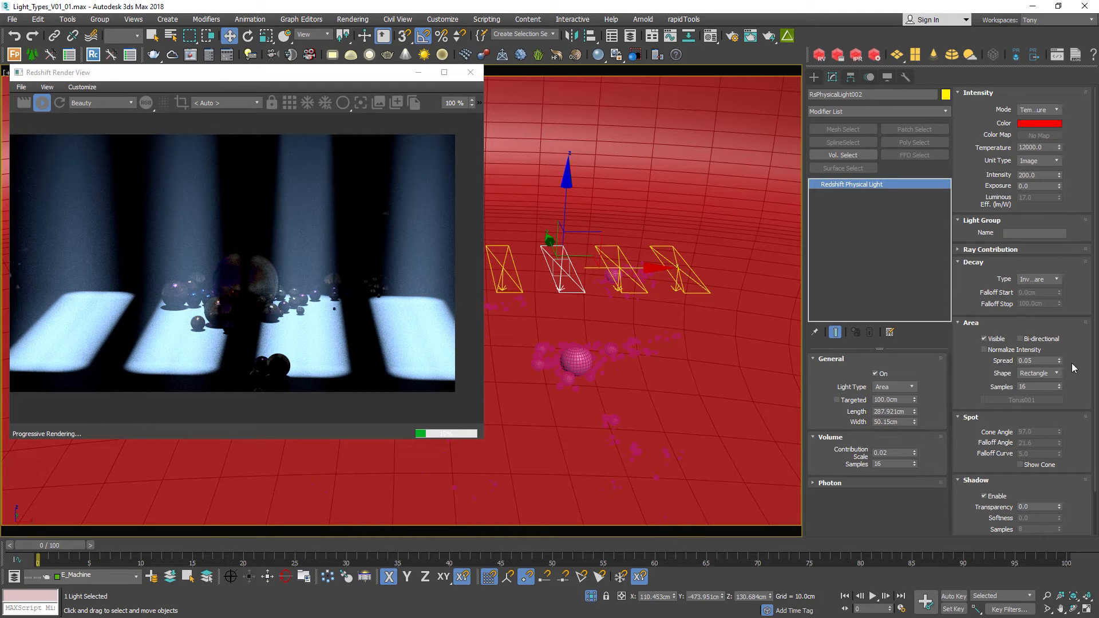
scroll(1083, 345, "down", 2)
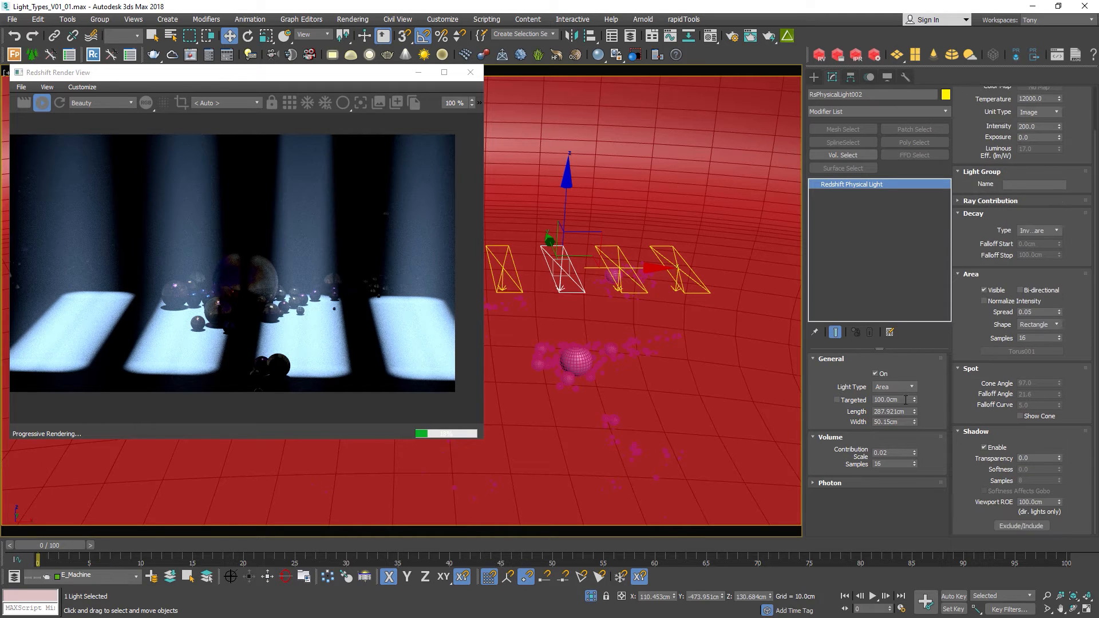
key("Return")
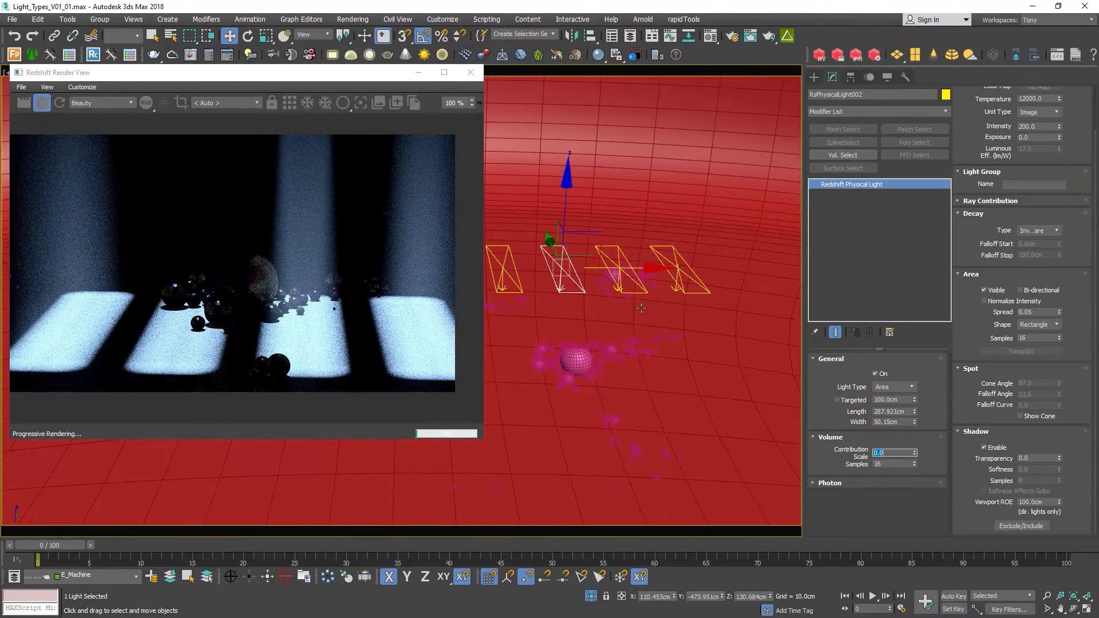
- Set the volume contribution scale of the third light in the row to 0.01 and then to 0.005
left_click(619, 255)
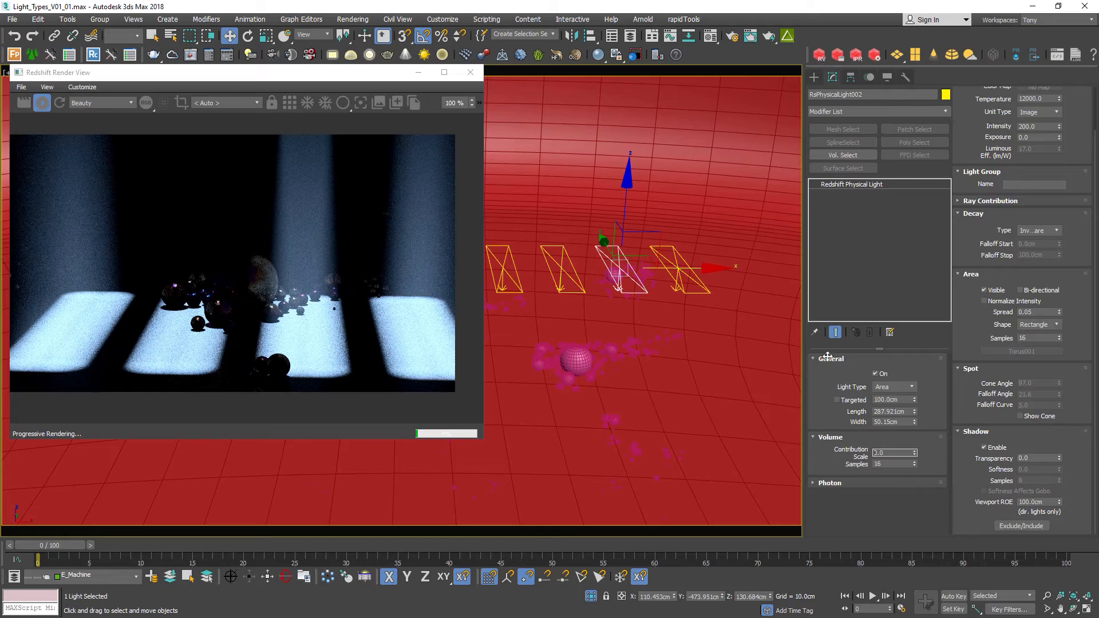
double_click(893, 454)
type(".01")
key("Return")
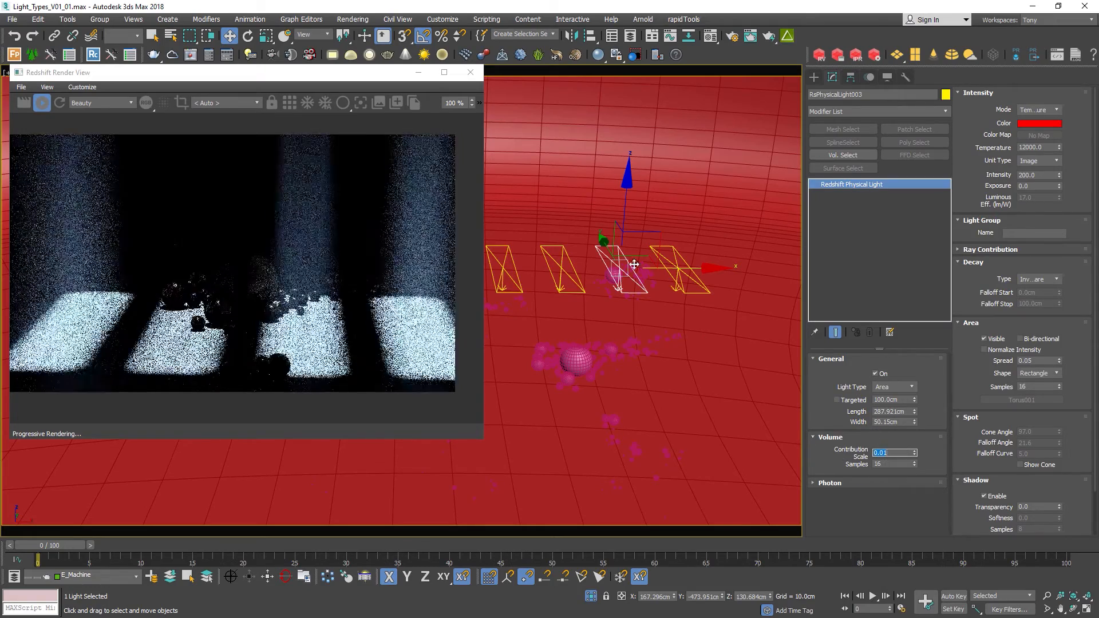
type(".0")
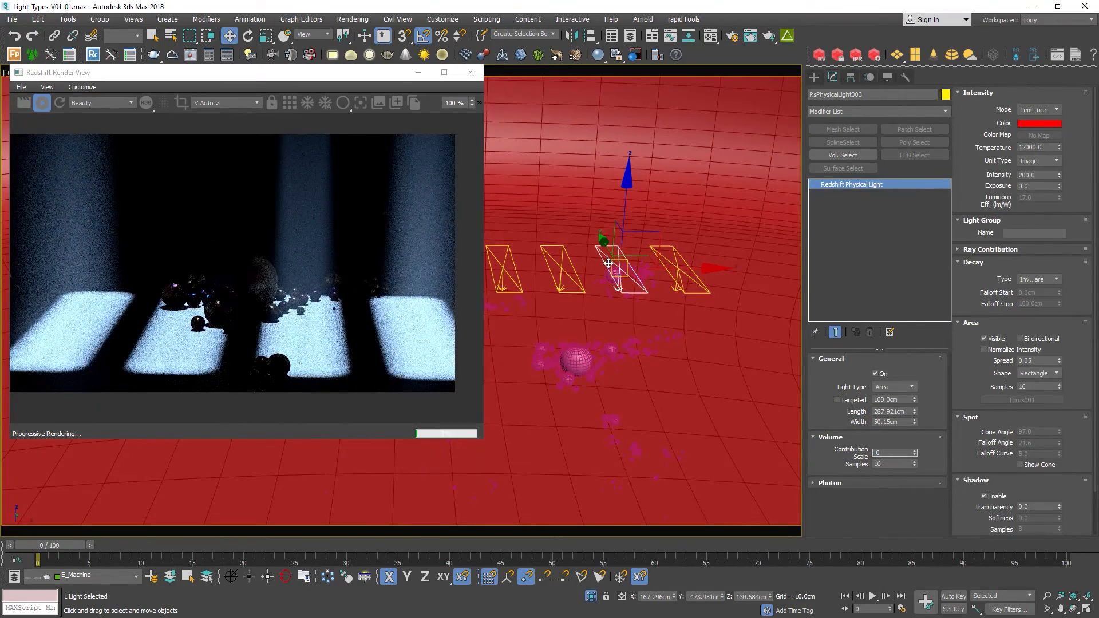
type("05")
key("Return")
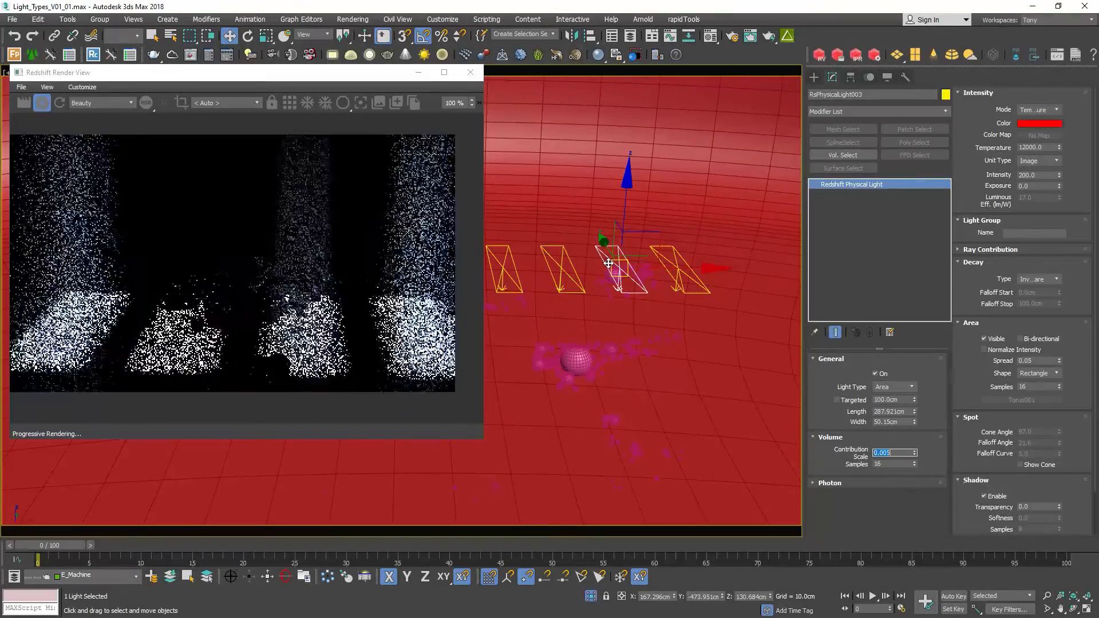
- Set the volume contribution scale of the fourth light in the row to 0.1
left_click(689, 279)
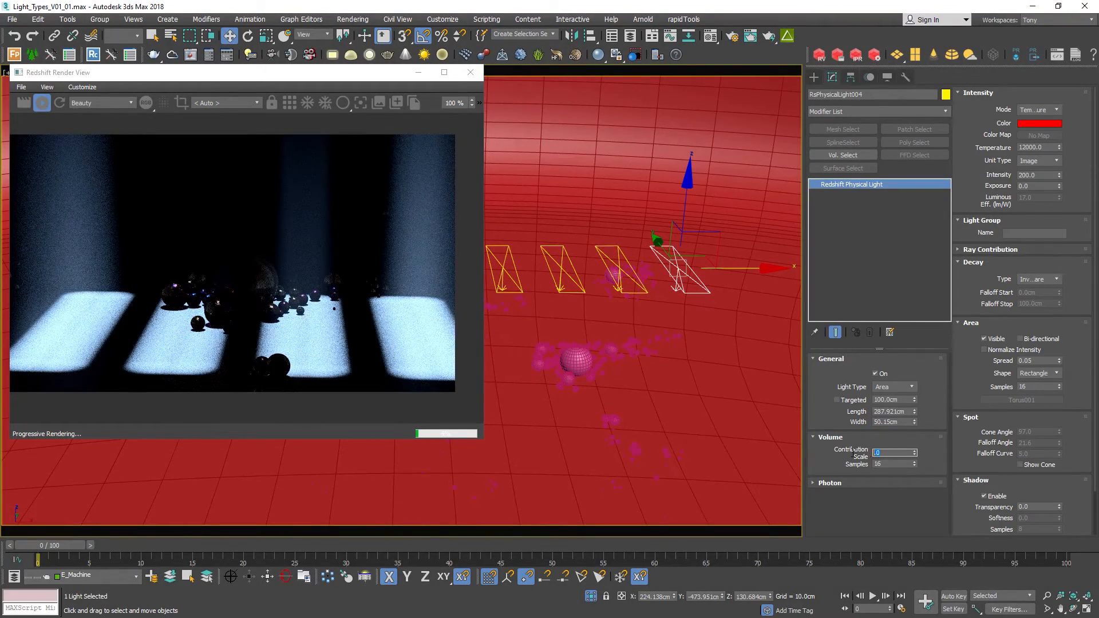
type(".1")
key("Return")
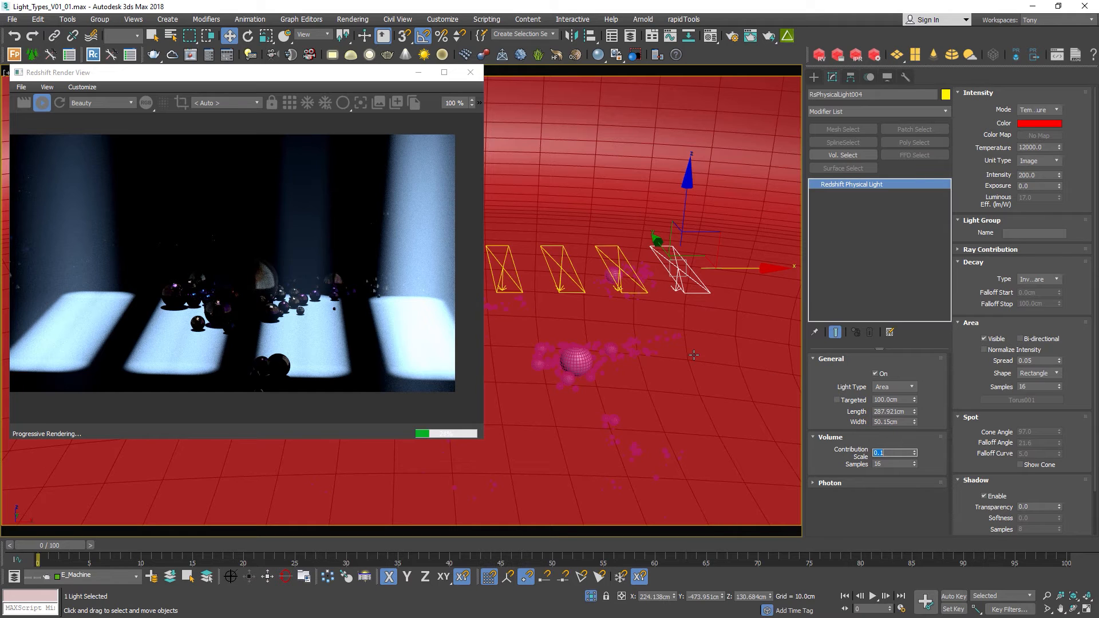
- Frame the large sphere in the viewport and switch the live render view to Quad 4 - Perspective
left_click(576, 360)
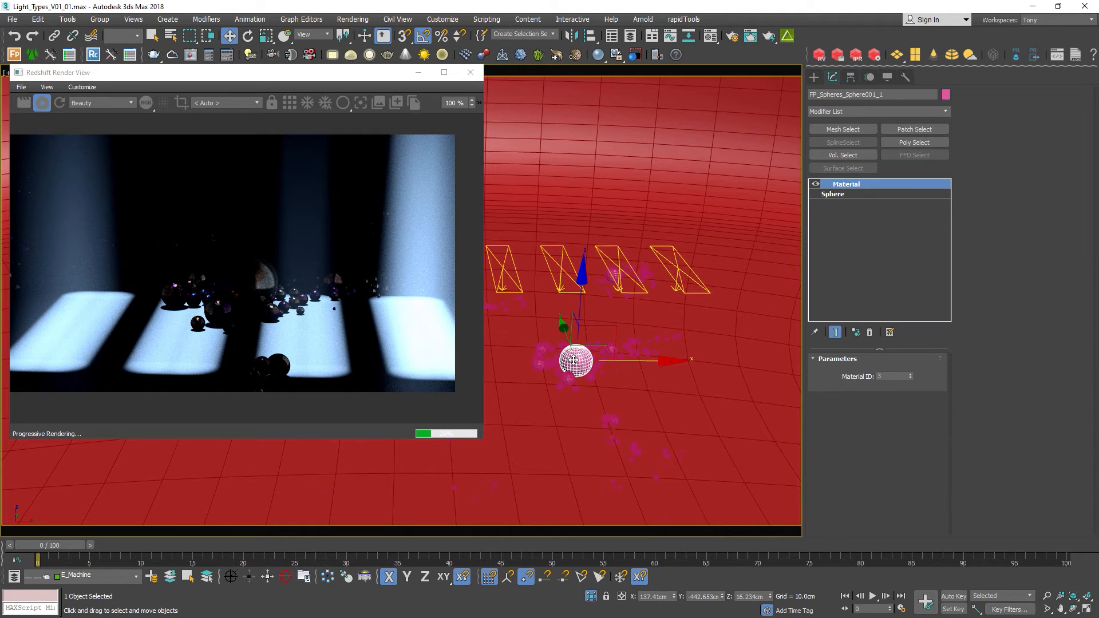
key("z")
scroll(611, 321, "down", 4)
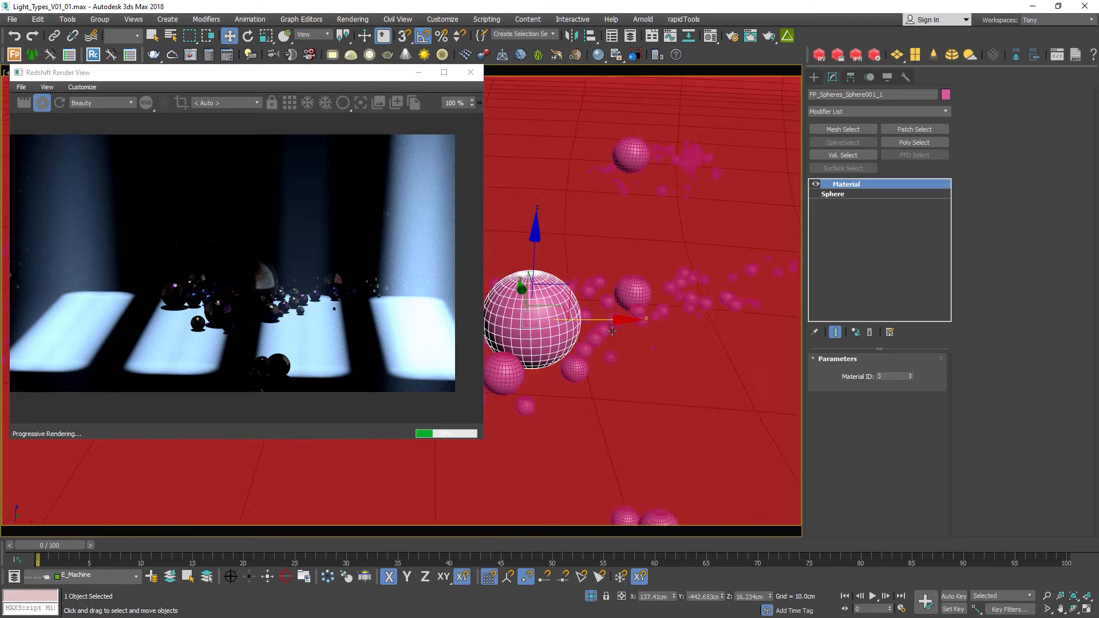
left_click(229, 103)
left_click(231, 109)
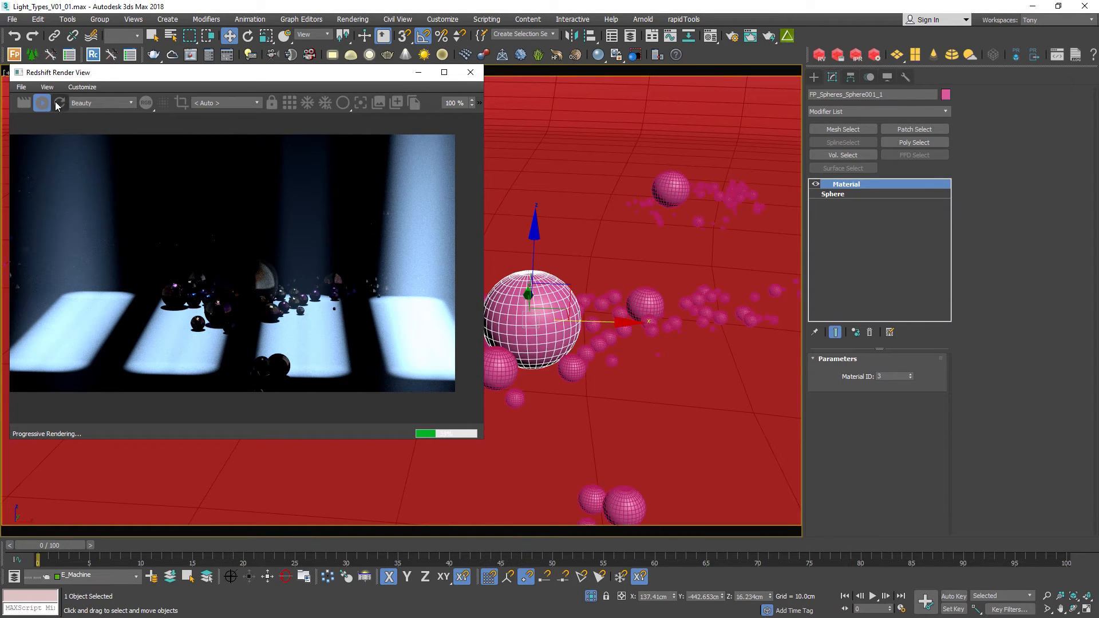
left_click(57, 102)
left_click(221, 103)
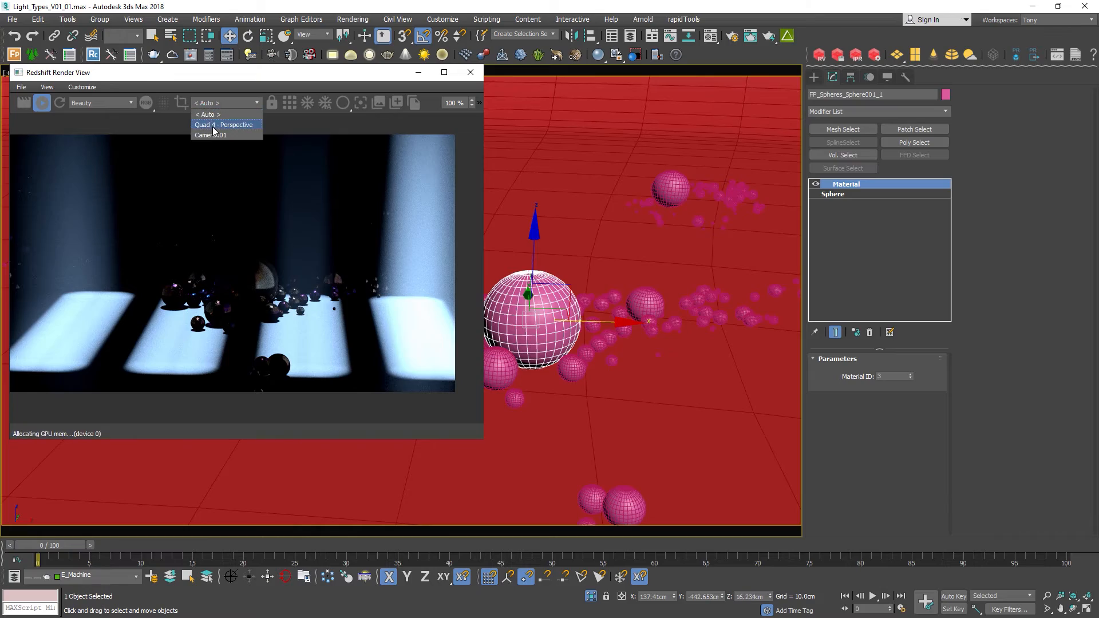
left_click(214, 126)
scroll(575, 296, "up", 2)
middle_click_drag(576, 296, 662, 286, "alt")
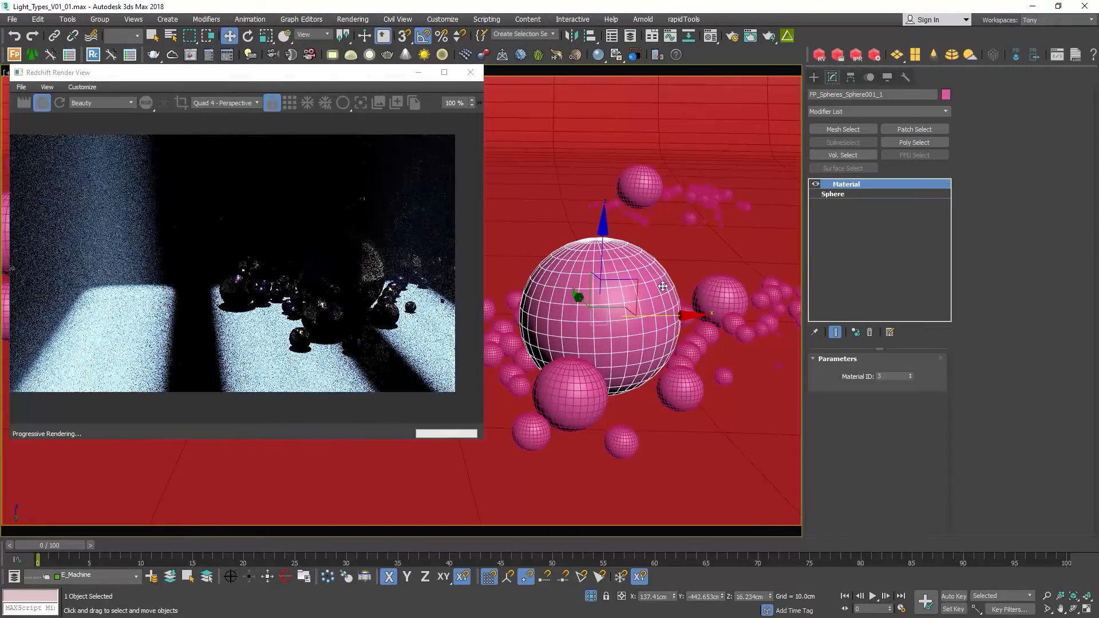
- Delete the three copied area lights so that only the first light of the row remains
scroll(663, 286, "down", 5)
left_click(614, 133)
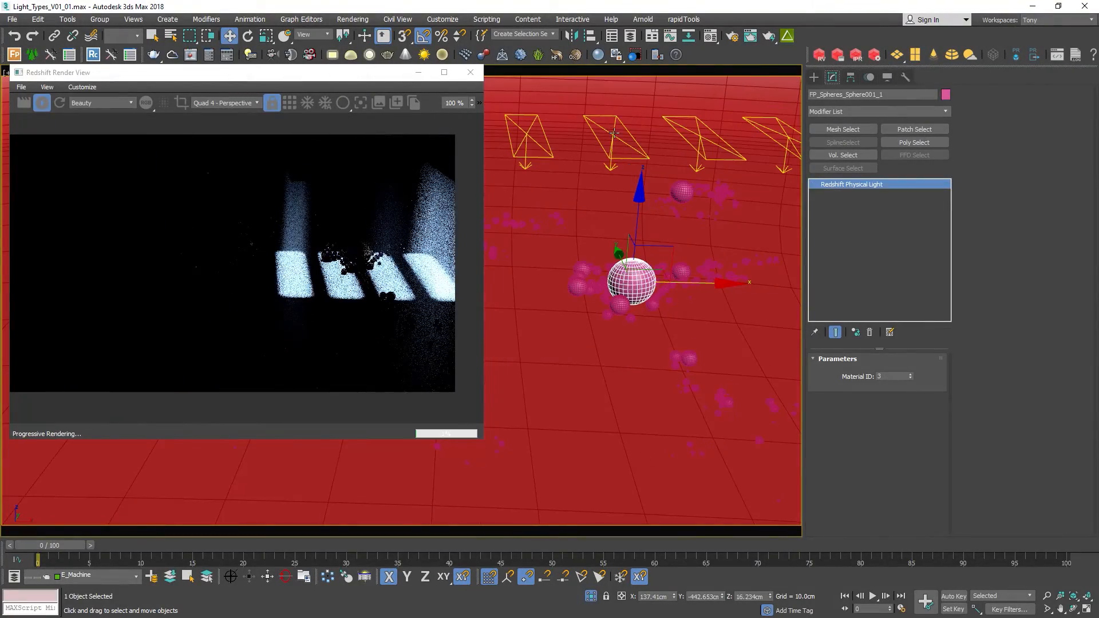
middle_click_drag(614, 133, 565, 184)
key("Delete")
left_click(649, 176)
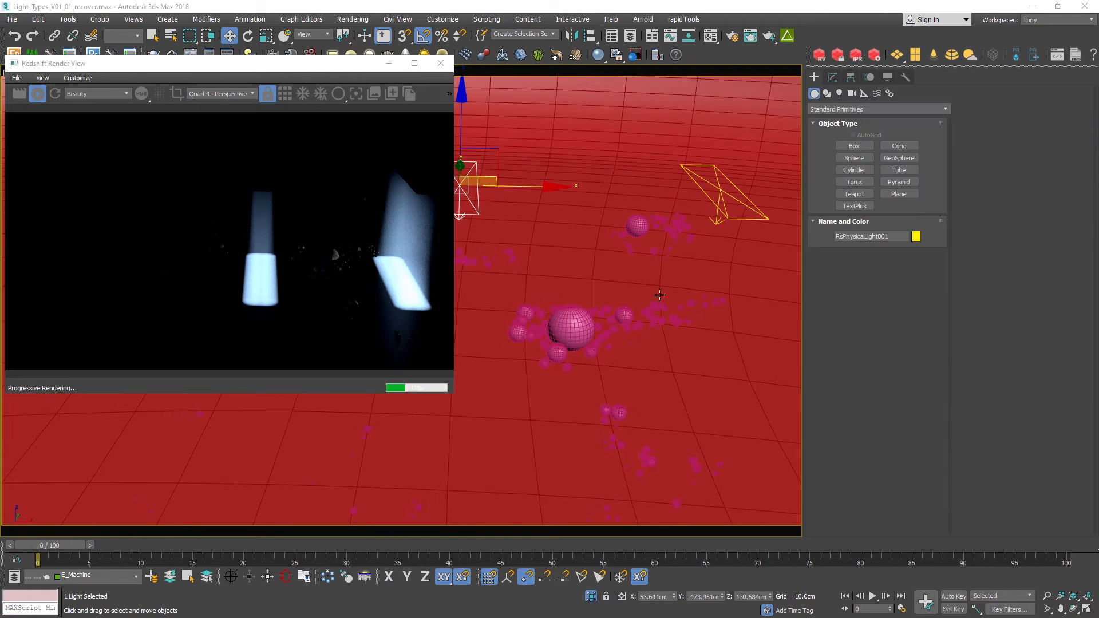
left_click(719, 192)
key("Delete")
middle_click_drag(578, 212, 597, 216)
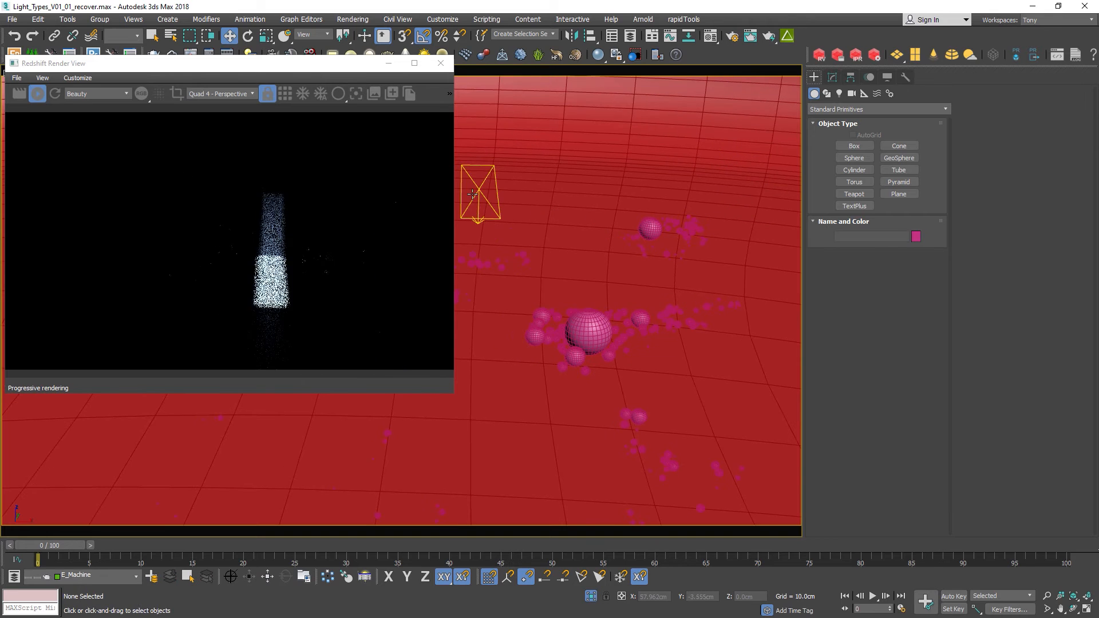
- Move the remaining area light above the large sphere and stretch it sideways into a strip about 288 cm long
left_click(482, 188)
middle_click_drag(501, 204, 499, 207)
left_click_drag(537, 195, 655, 234)
key("e")
key("w")
key("r")
left_click_drag(640, 184, 652, 138)
key("w")
- Set the area light's spread to 0.6 and raise the light to a height of about 164 cm
left_click(833, 77)
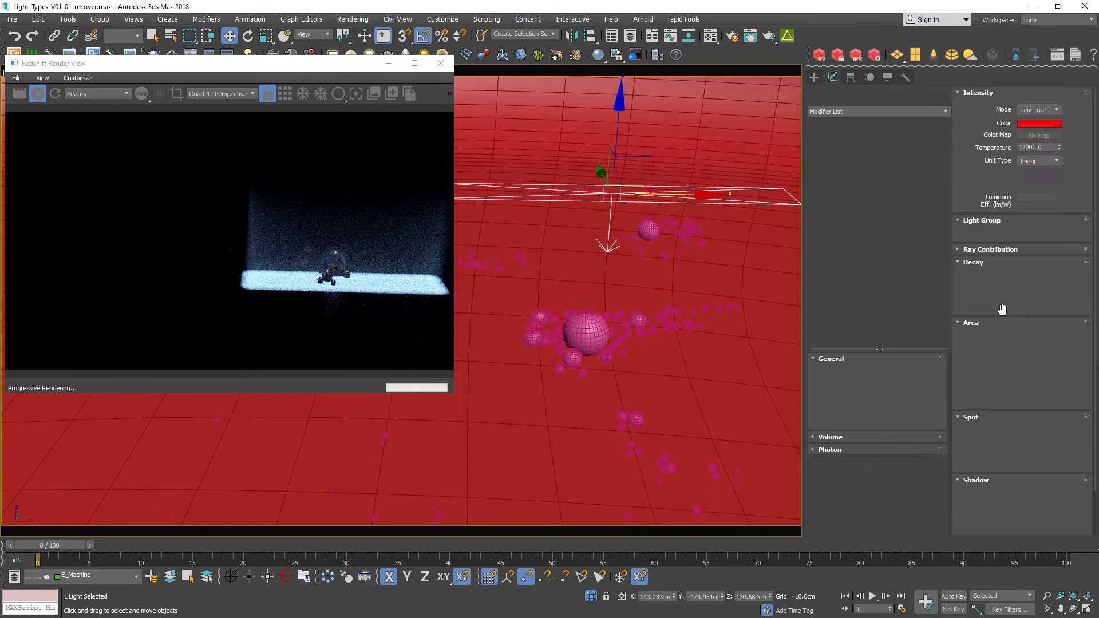
left_click_drag(1062, 422, 1058, 375)
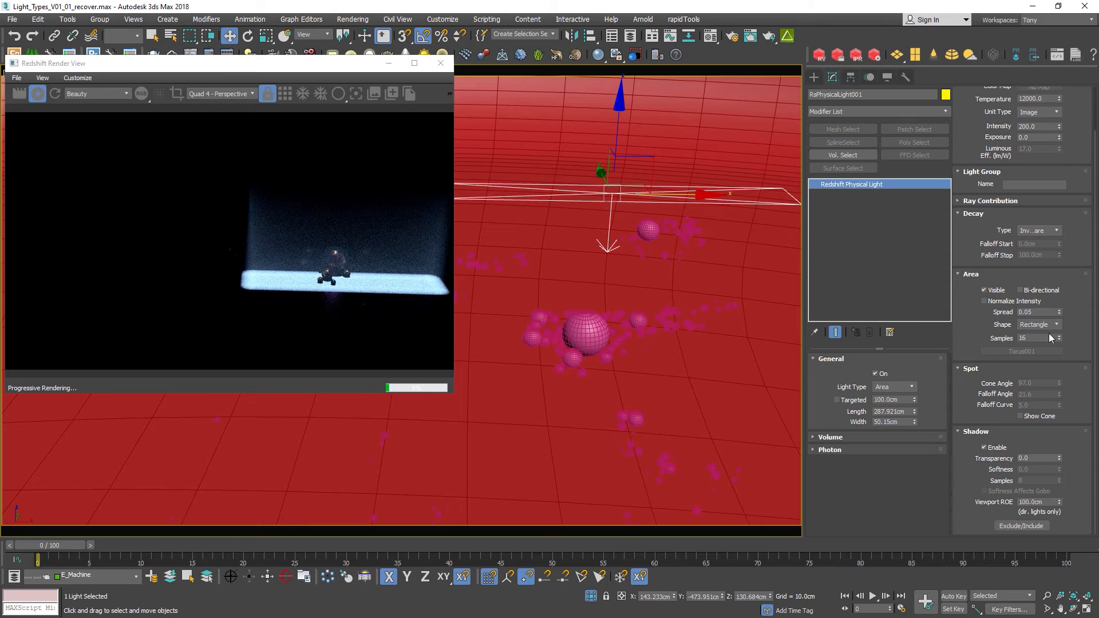
double_click(1034, 312)
type("0.6")
key("Return")
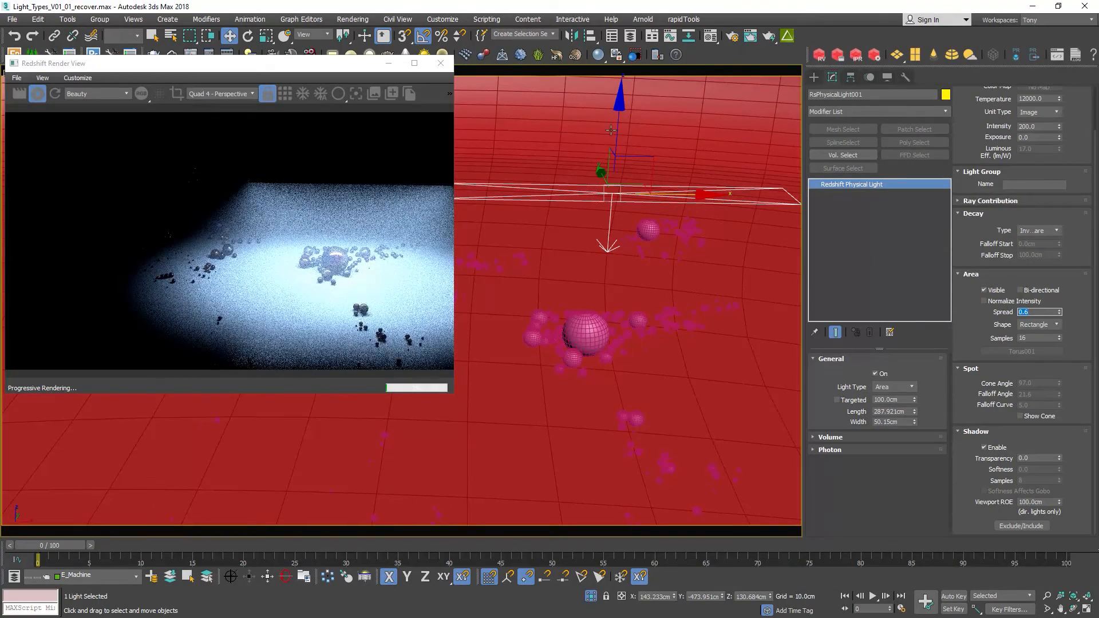
left_click_drag(619, 126, 621, 78)
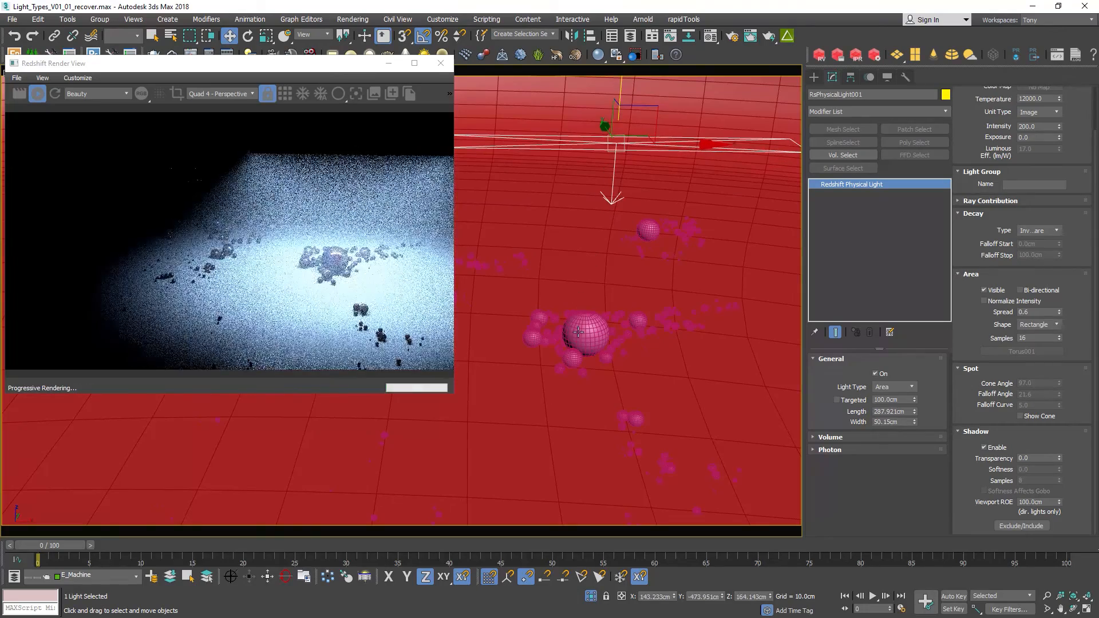
- Set the area light's volume contribution scale to 0.002 and inspect the large sphere up close
left_click(830, 437)
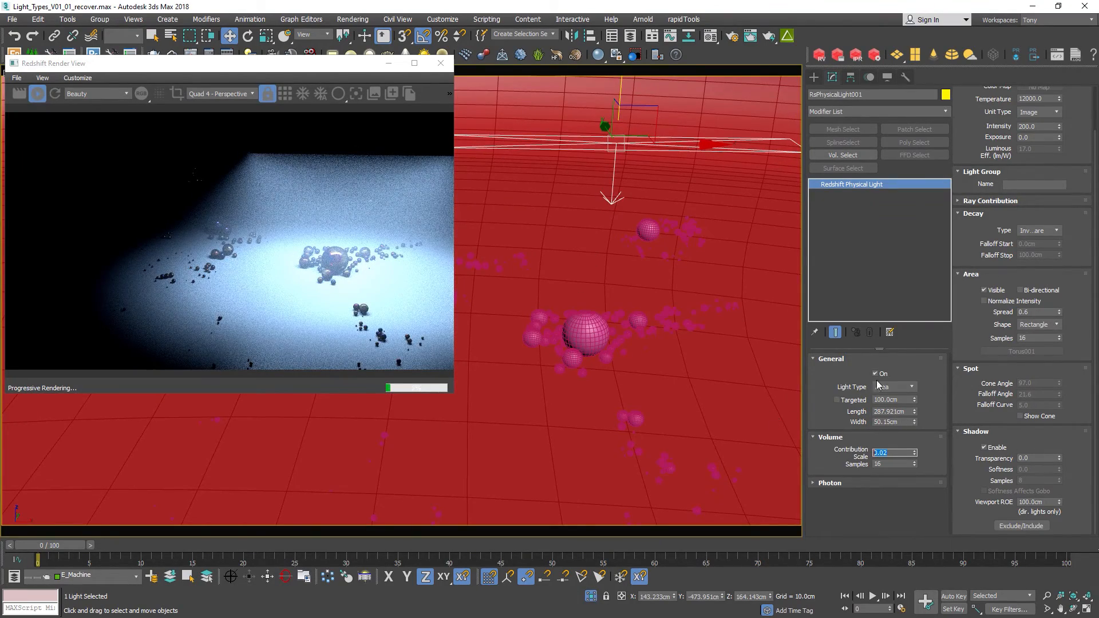
type(".002")
key("Return")
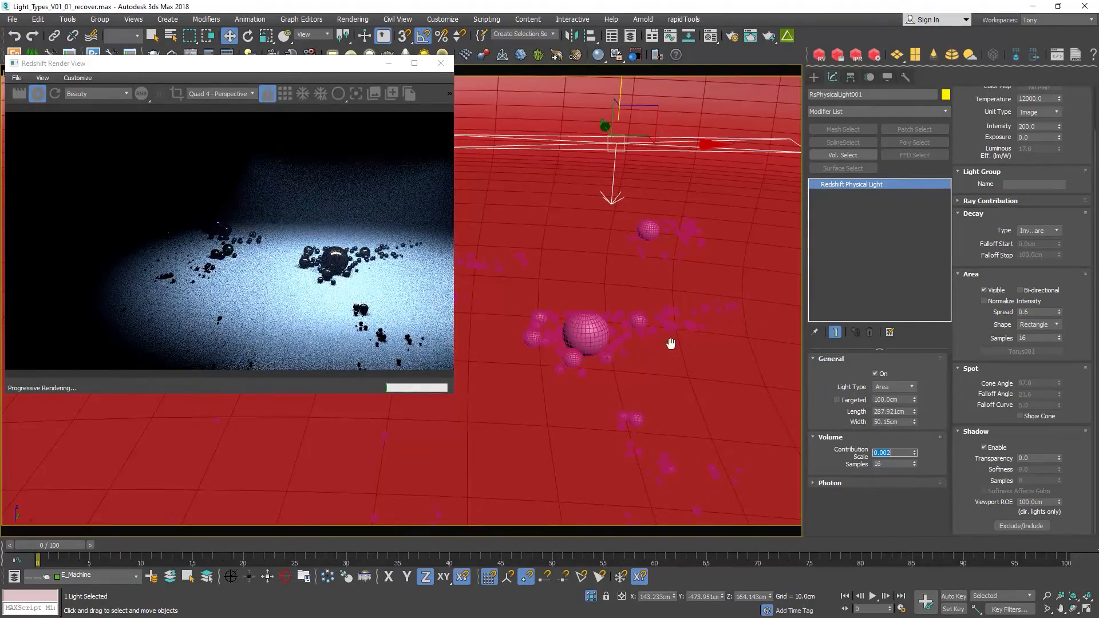
scroll(671, 343, "up", 3)
left_click(558, 317)
key("z")
middle_click_drag(589, 367, 638, 274, "alt")
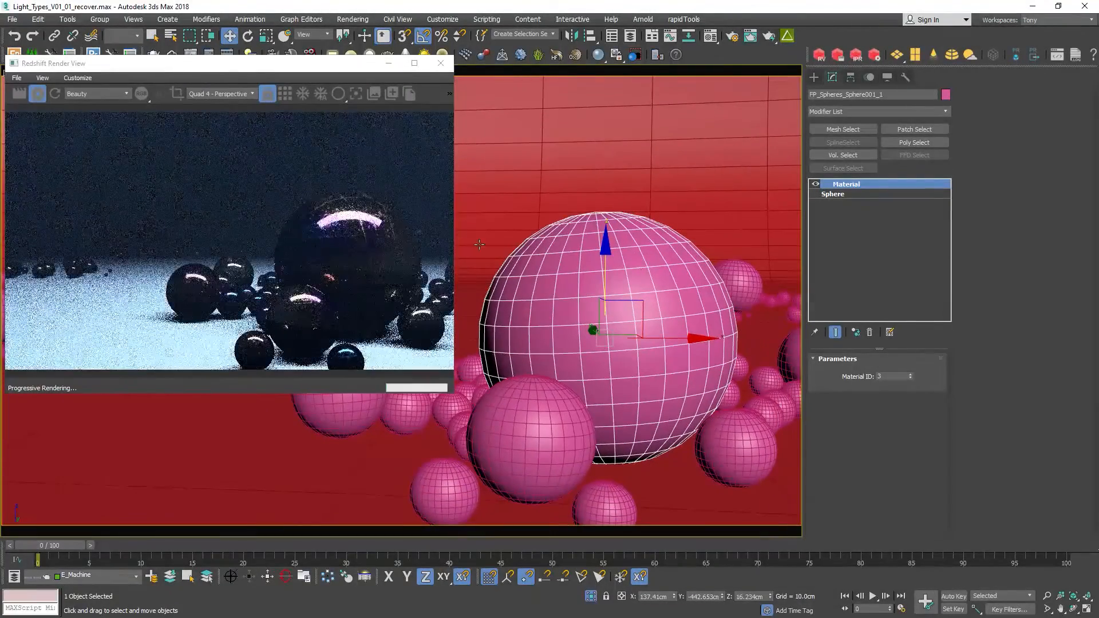
- Reselect the area light above the spheres and set its volume contribution scale to 0
scroll(592, 268, "down", 6)
scroll(653, 159, "up", 3)
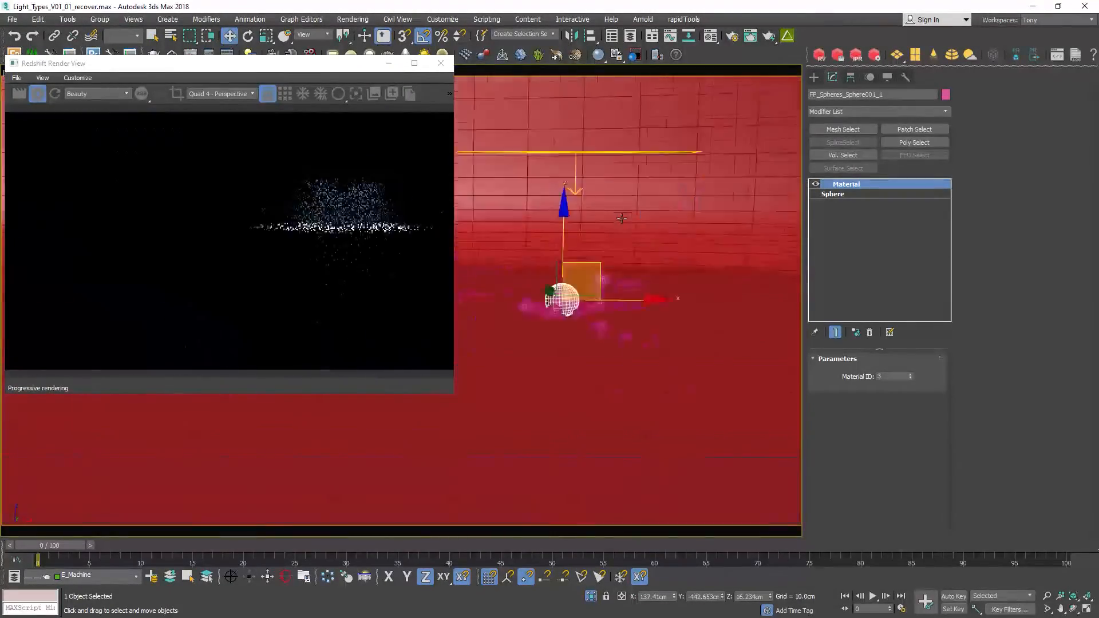
scroll(593, 157, "down", 3)
left_click(578, 140)
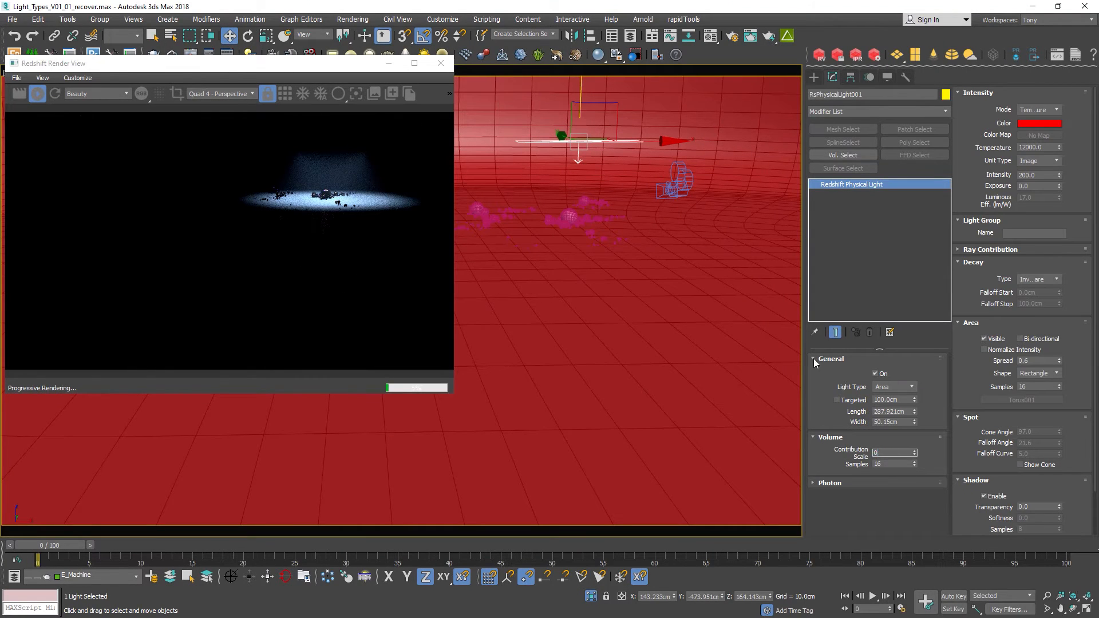
key("Return")
- Place one independent copy of the large sphere behind the original on the floor
scroll(558, 220, "up", 2)
left_click(577, 216)
key("z")
middle_click_drag(577, 216, 682, 285)
scroll(682, 285, "down", 5)
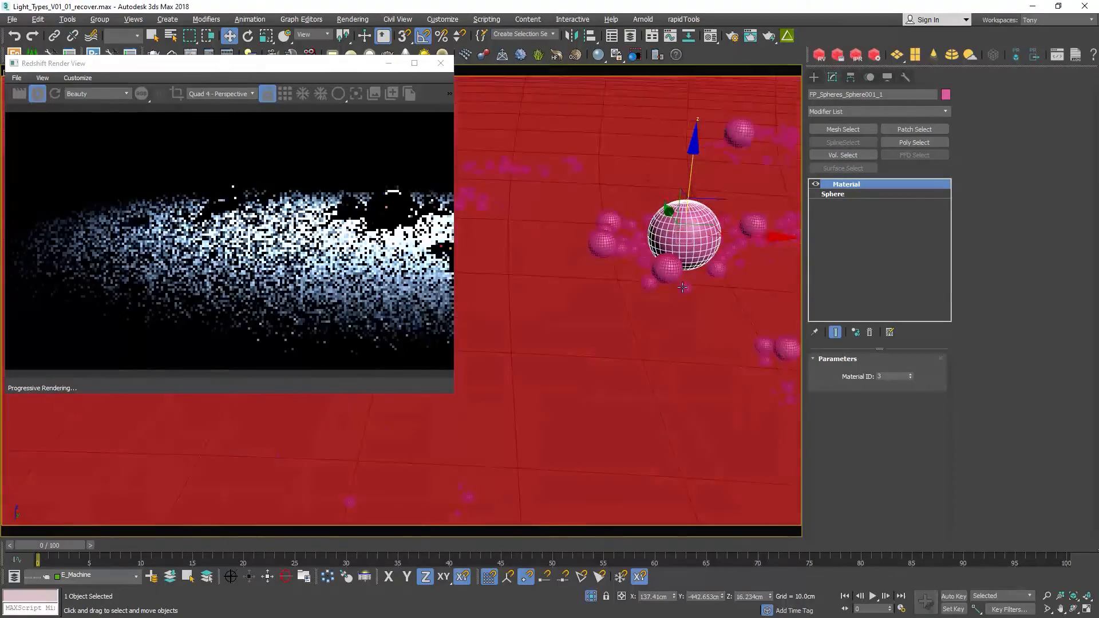
left_click_drag(690, 229, 600, 163, "shift")
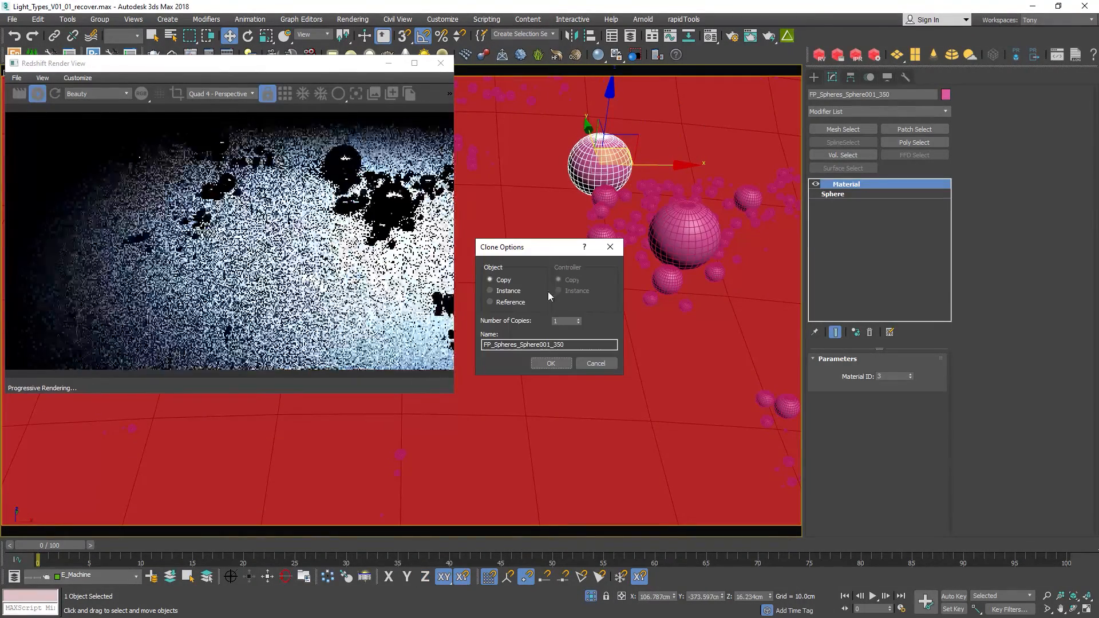
left_click(542, 365)
- Frame the original large sphere at a low angle and set the Metal_001 base material's diffuse weight to 0.3
left_click(676, 217)
key("z")
middle_click_drag(670, 196, 799, 223, "alt")
mouse_move(641, 232)
middle_mouse_down("alt")
mouse_move(667, 233)
mouse_move(628, 239)
middle_mouse_up("alt")
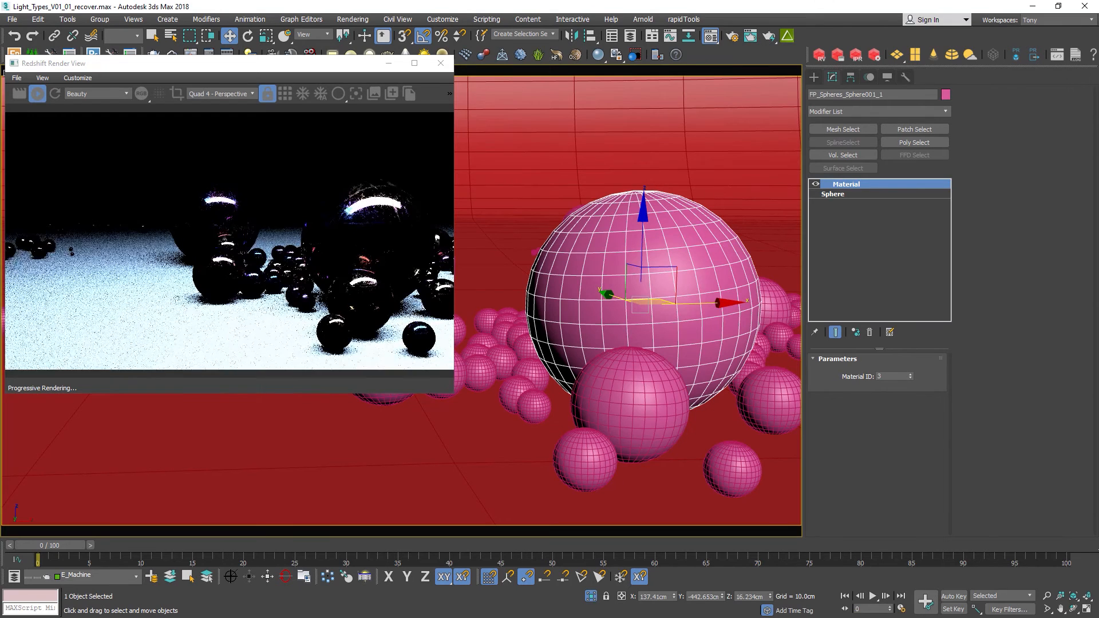
key("m")
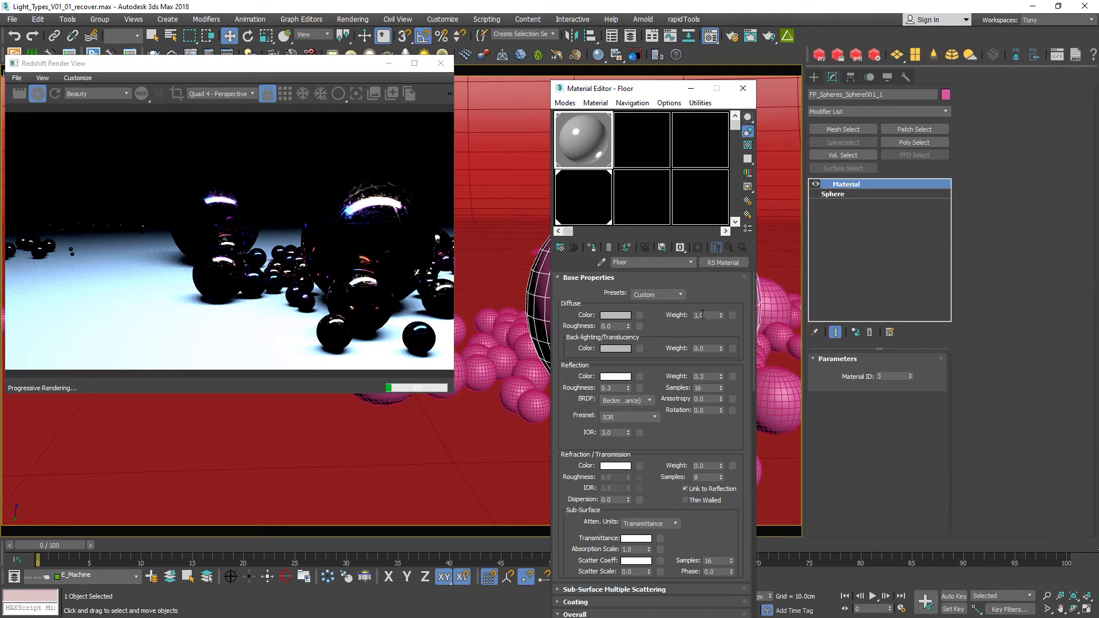
left_click(576, 212)
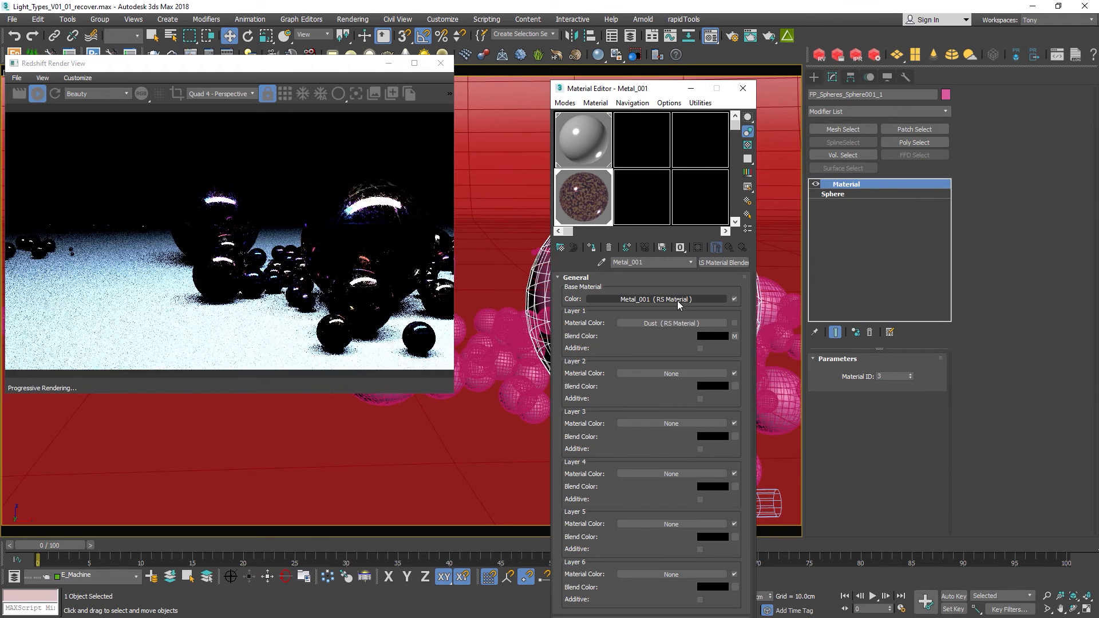
left_click(679, 298)
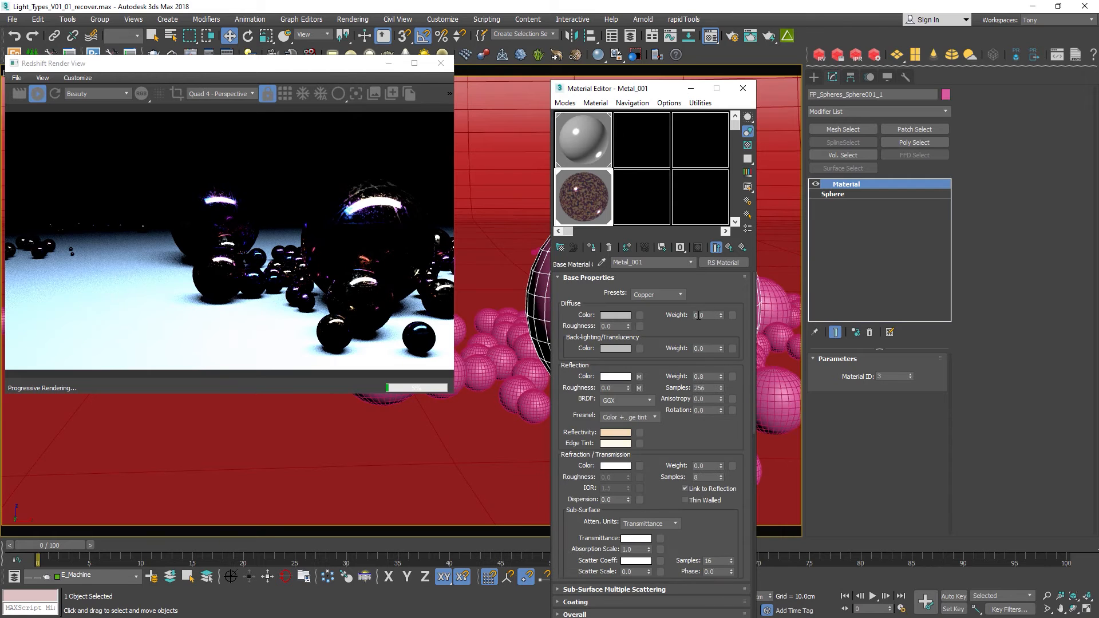
left_click(526, 264)
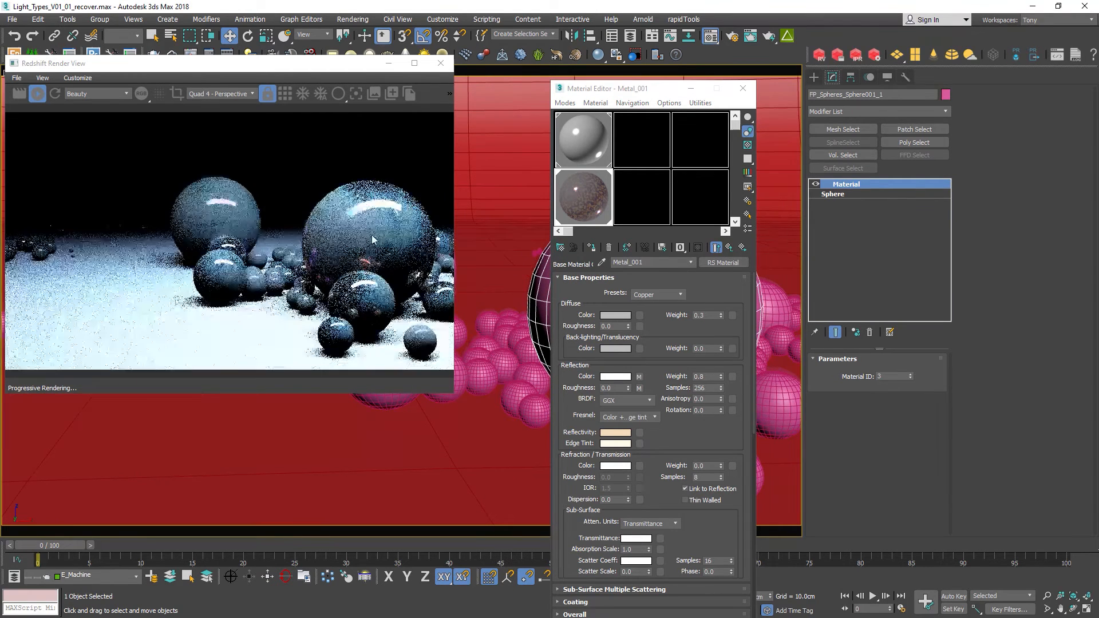
left_click(743, 90)
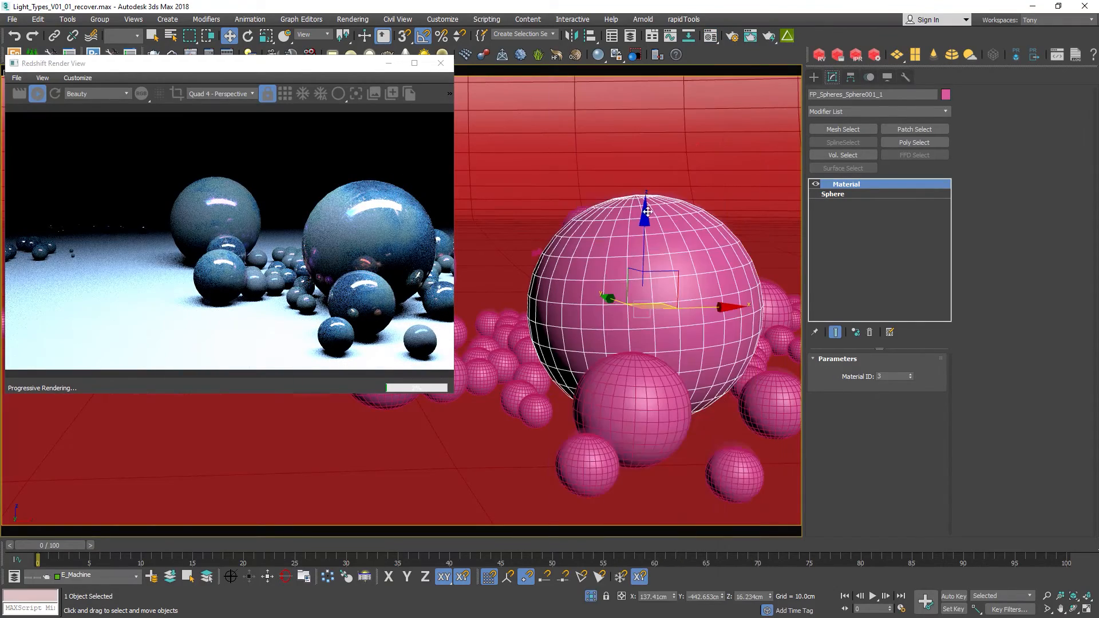
- Delete the Redshift Volume Scattering effect from the scene's atmosphere effects
left_click(352, 19)
left_click(381, 184)
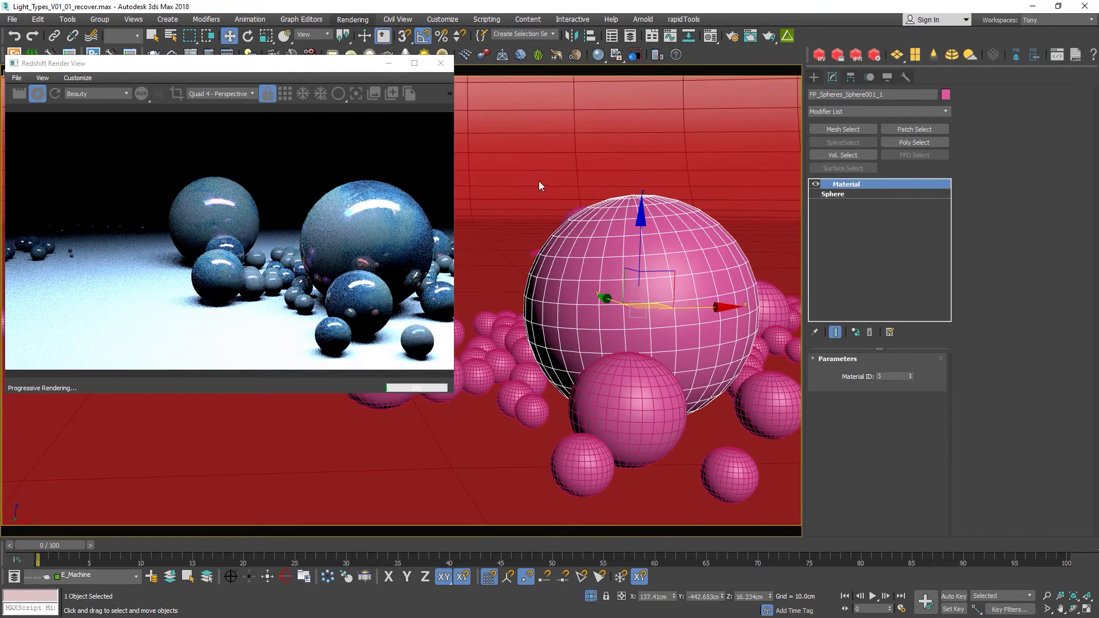
left_click_drag(529, 69, 549, 54)
left_click(539, 291)
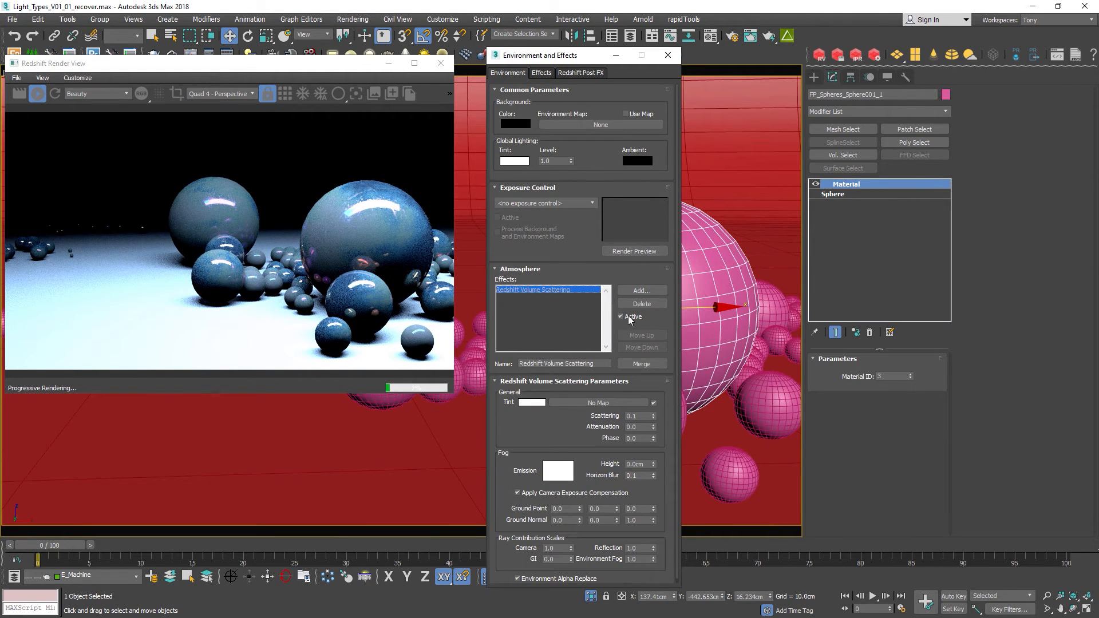
left_click(641, 304)
- Add a Redshift Bokeh effect to the scene's render effects with its default settings
left_click(542, 73)
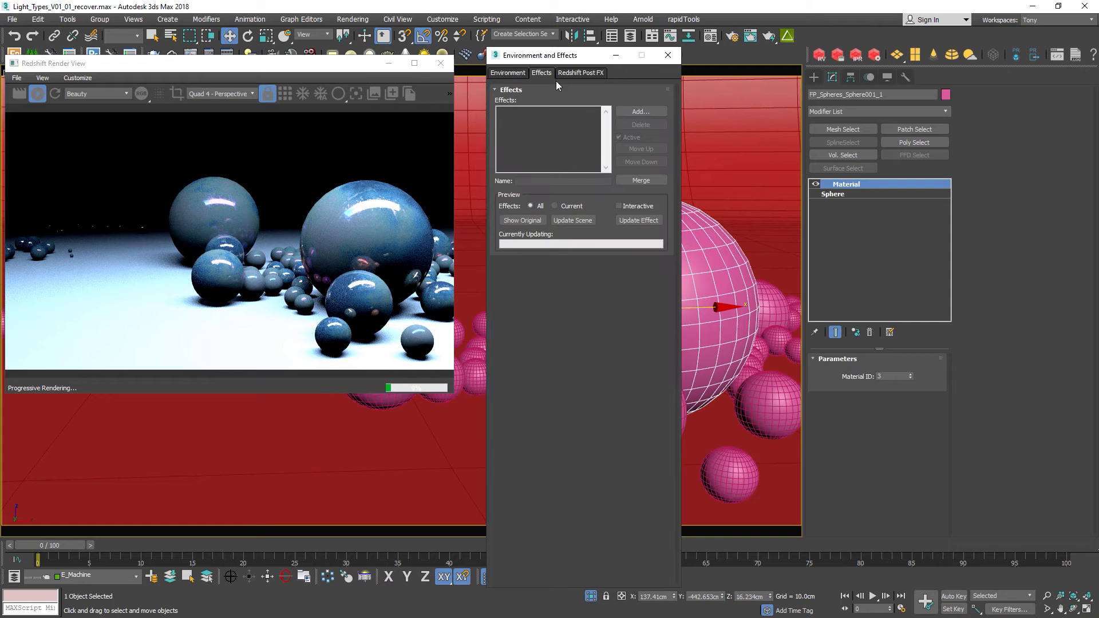
left_click(632, 113)
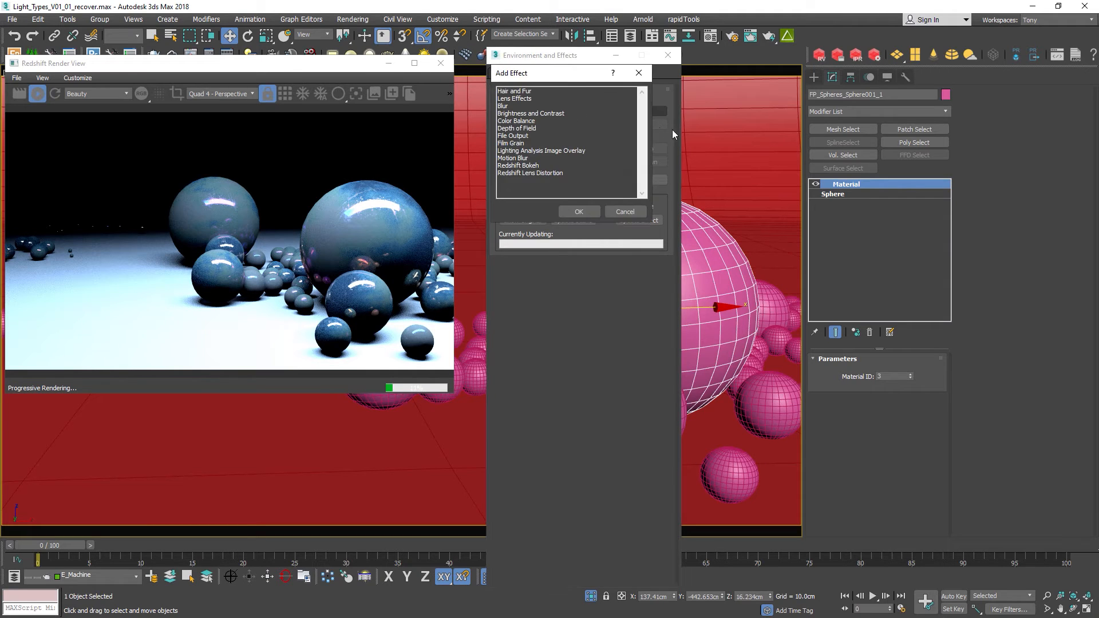
double_click(536, 166)
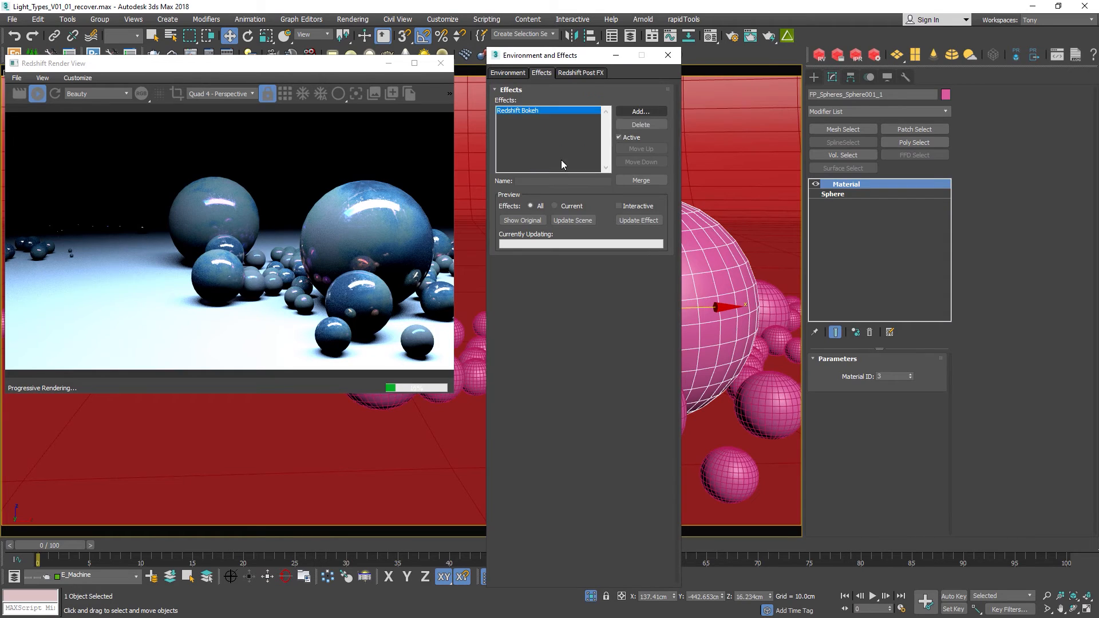
left_click_drag(575, 56, 555, 59)
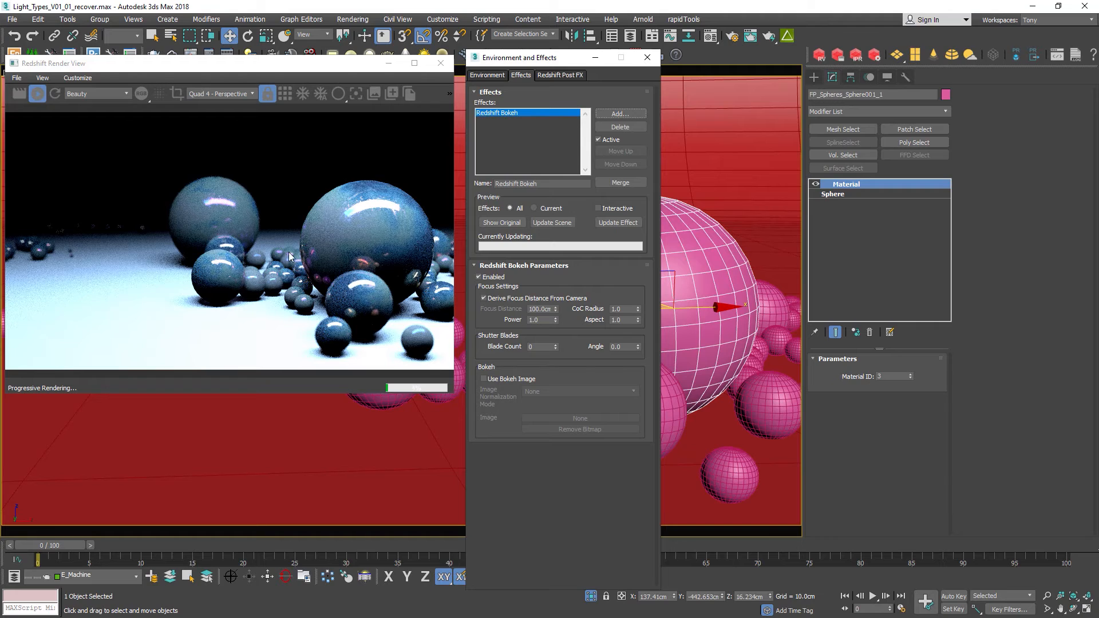
left_click(648, 57)
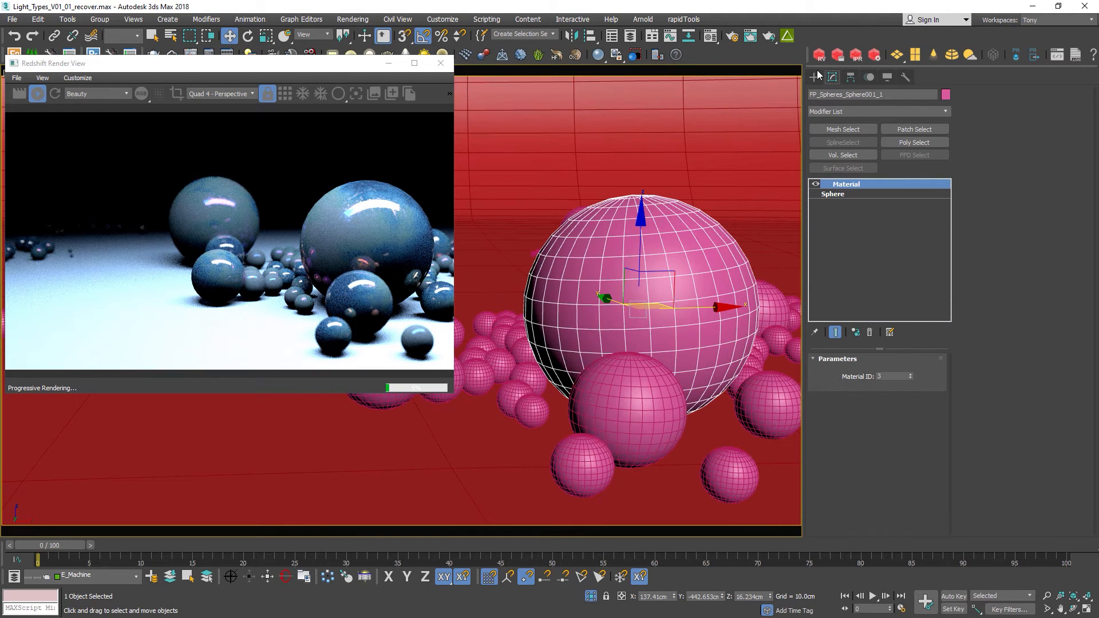
- Create a free camera near the spheres and match it to the current perspective view
left_click(815, 78)
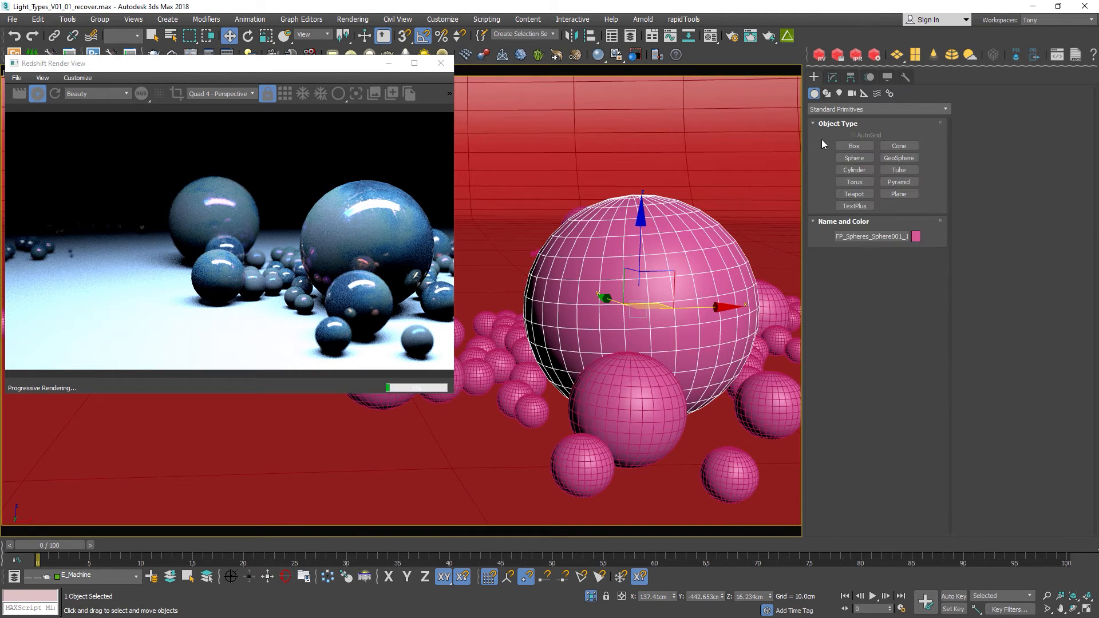
left_click(851, 94)
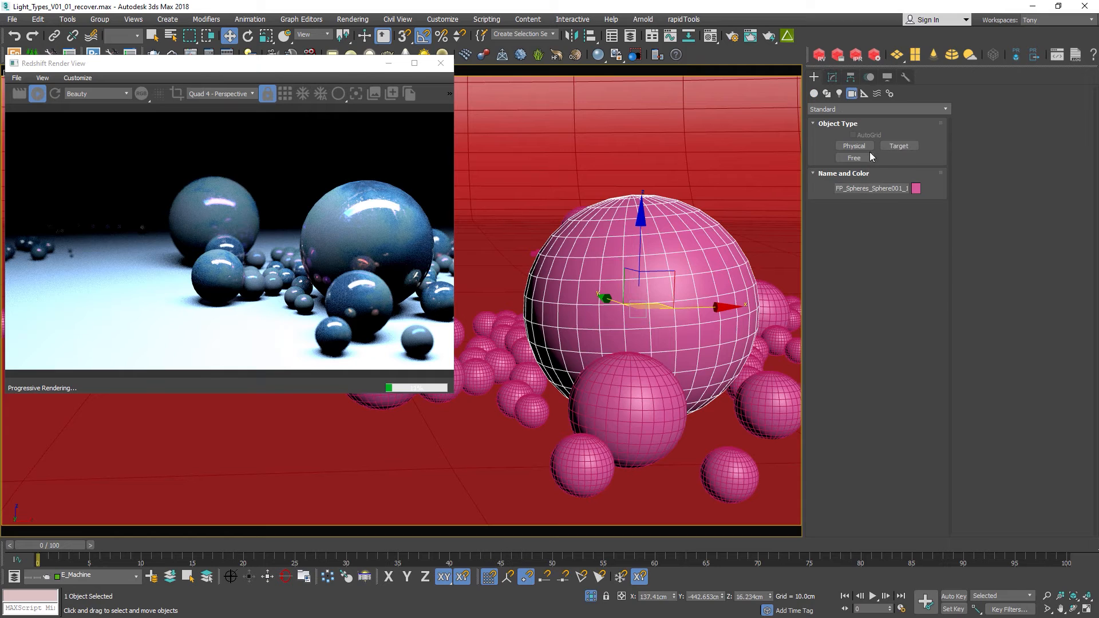
left_click(893, 146)
left_click(854, 158)
left_click(522, 434)
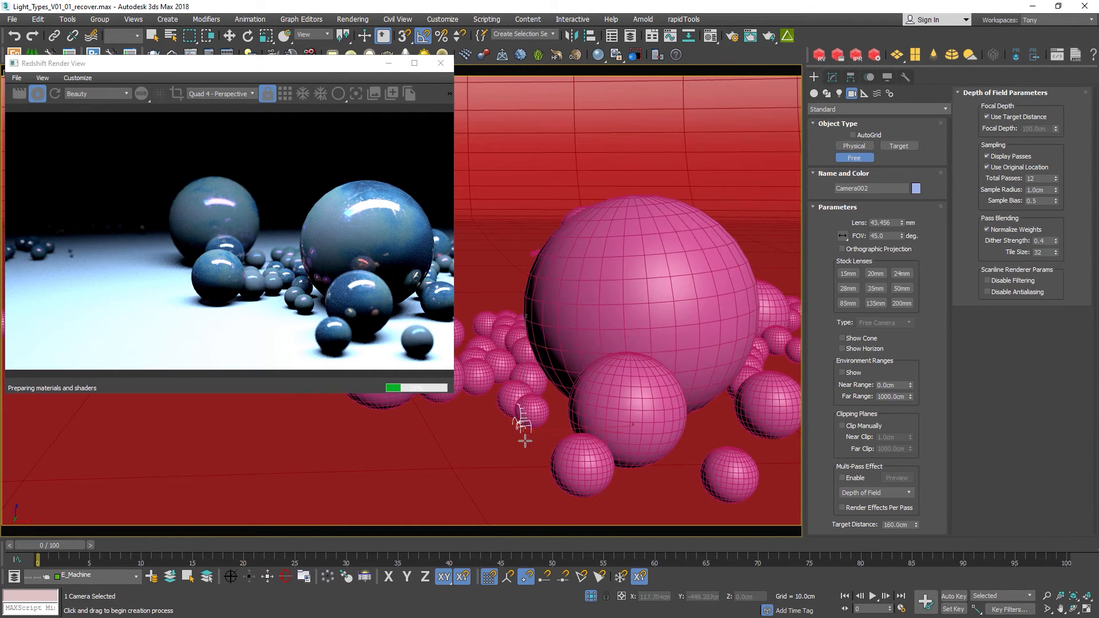
right_click(522, 433)
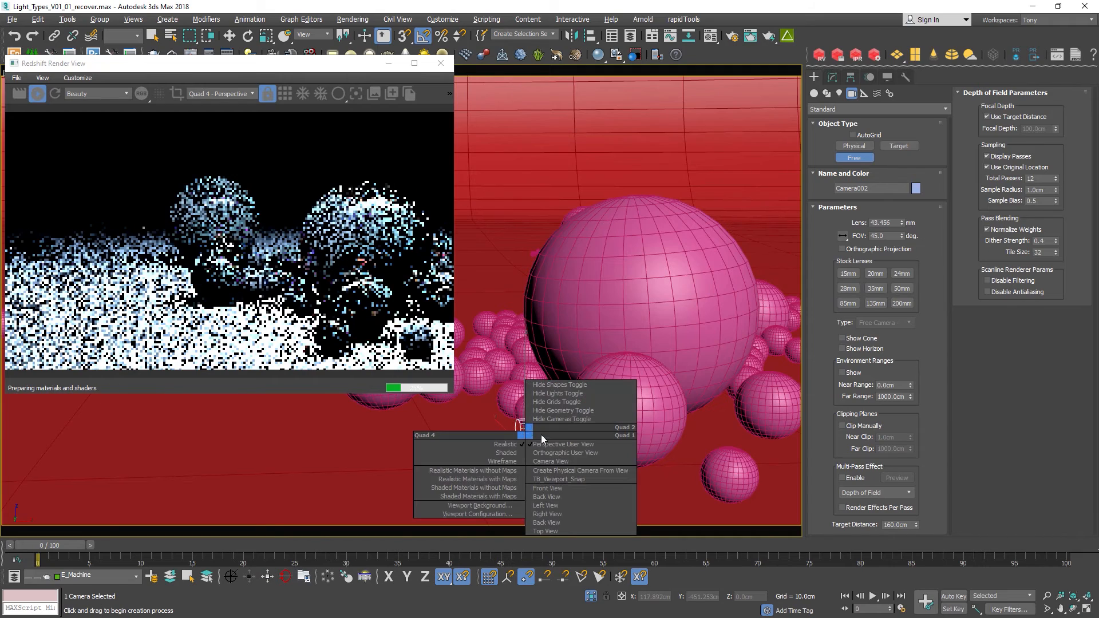
left_click(557, 463)
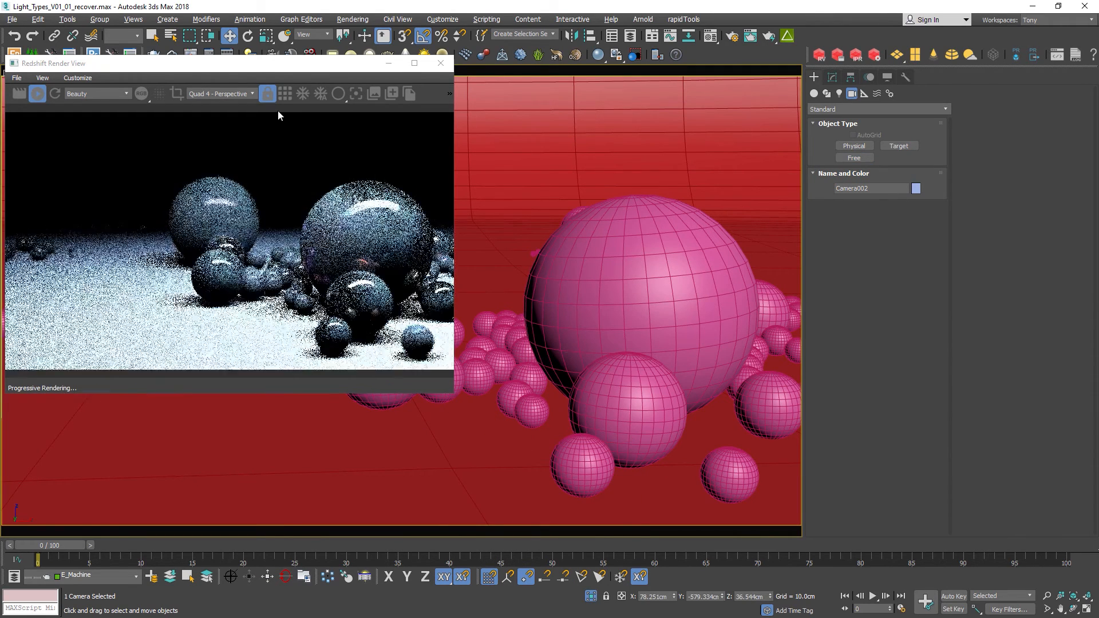
- Look through Camera002 in the viewport and switch the live render view to Quad 4 - Camera002
left_click_drag(277, 68, 278, 187)
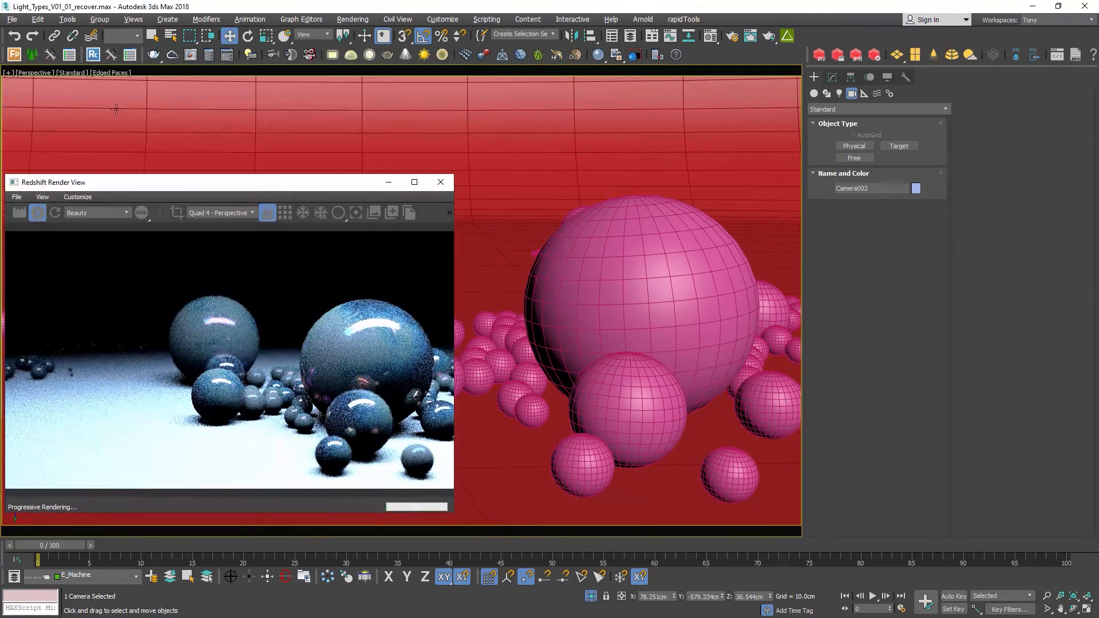
left_click(27, 72)
left_click(245, 189)
left_click_drag(273, 191, 297, 94)
left_click(265, 125)
left_click(243, 152)
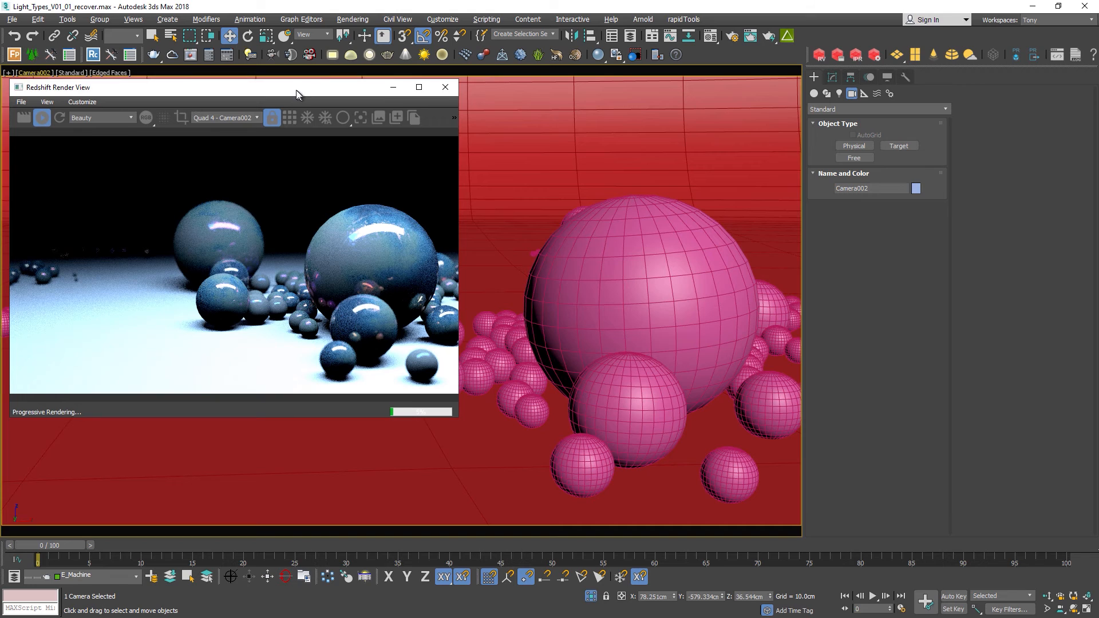
- Select the camera used by the active viewport and open its parameters for editing
left_click(34, 72)
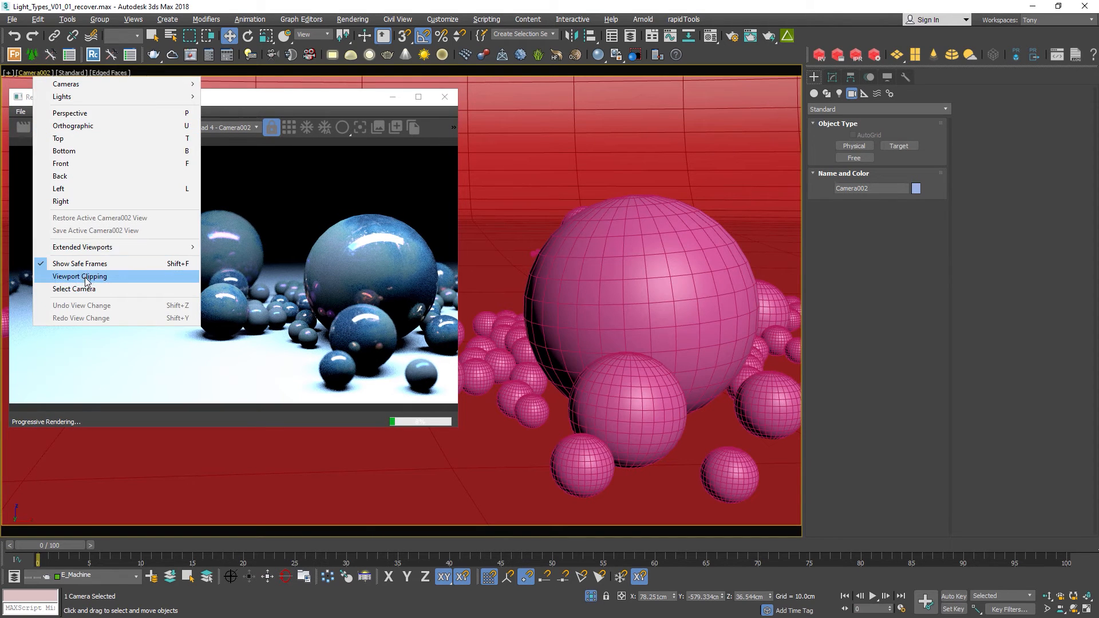
left_click(87, 277)
left_click(37, 77)
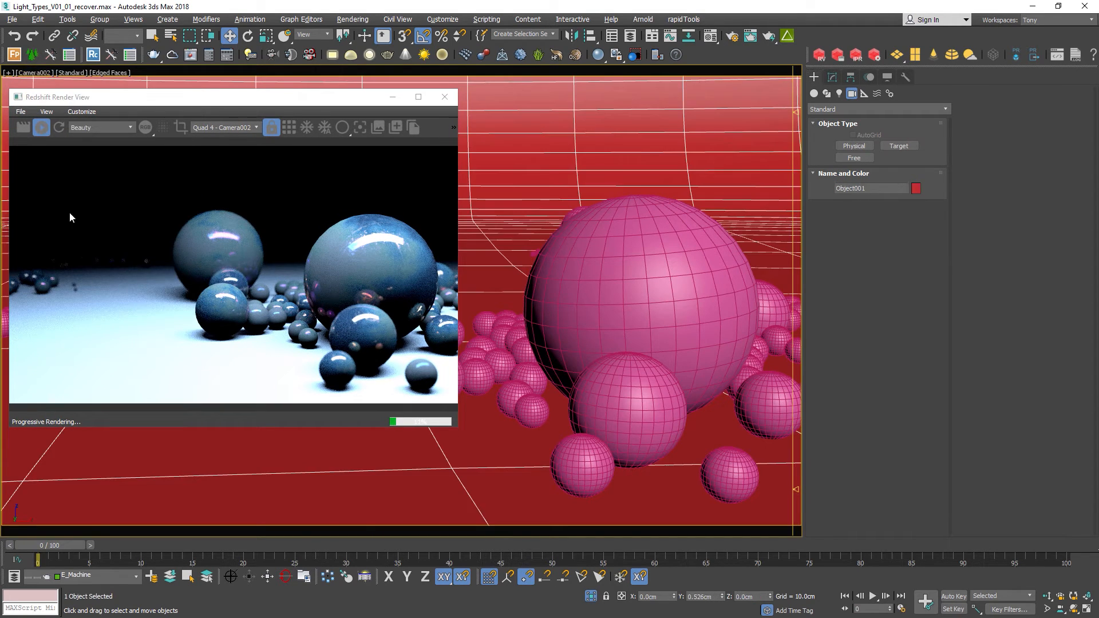
left_click(34, 77)
left_click(80, 288)
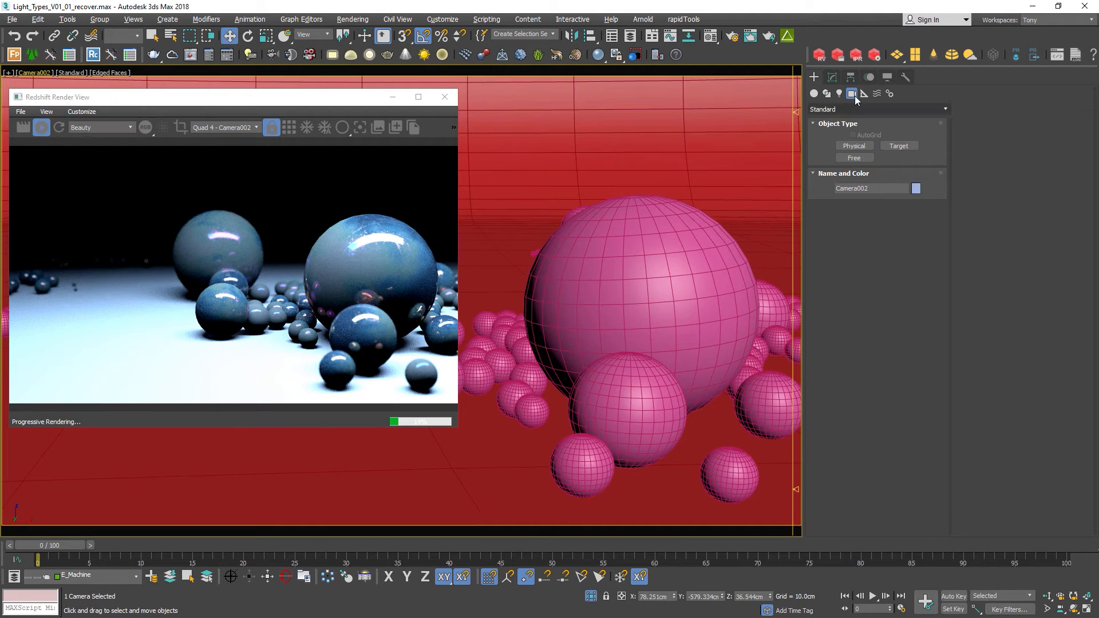
left_click(832, 79)
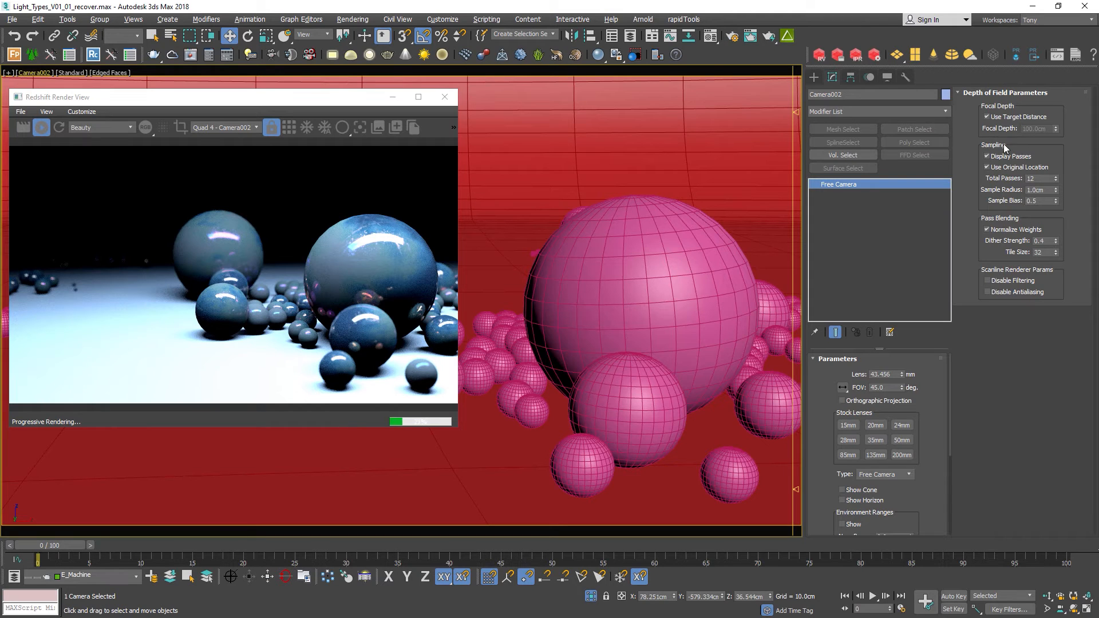
- Enable manual clipping on Camera002 and try near clip distances of 20, 40, 80 and 144.911 cm
left_click_drag(940, 429, 939, 246)
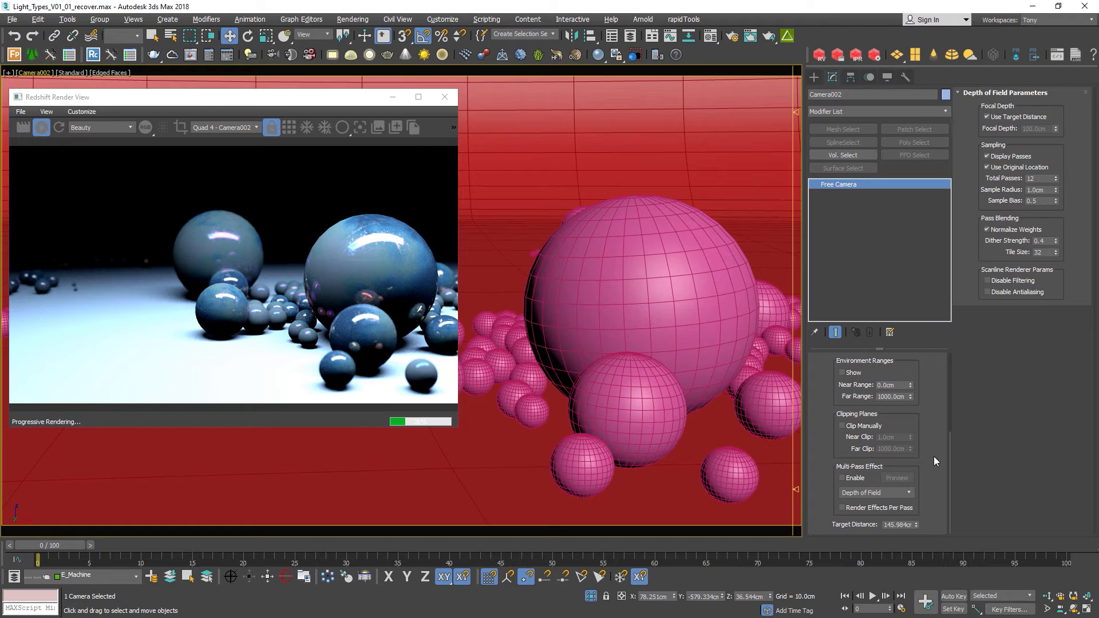
left_click(842, 426)
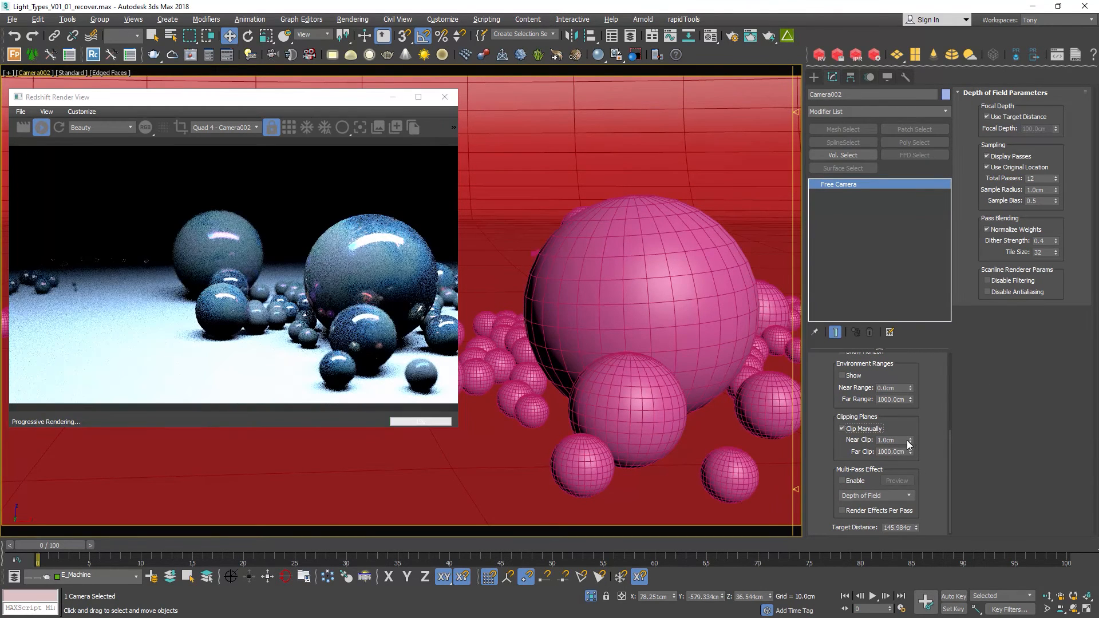
left_click_drag(911, 440, 916, 293)
double_click(893, 442)
type("20")
key("Return")
type("40")
key("Return")
type("80")
key("Return")
mouse_move(910, 444)
left_mouse_down()
mouse_move(910, 389)
mouse_move(909, 427)
mouse_move(898, 434)
mouse_move(911, 445)
mouse_move(911, 432)
left_mouse_up()
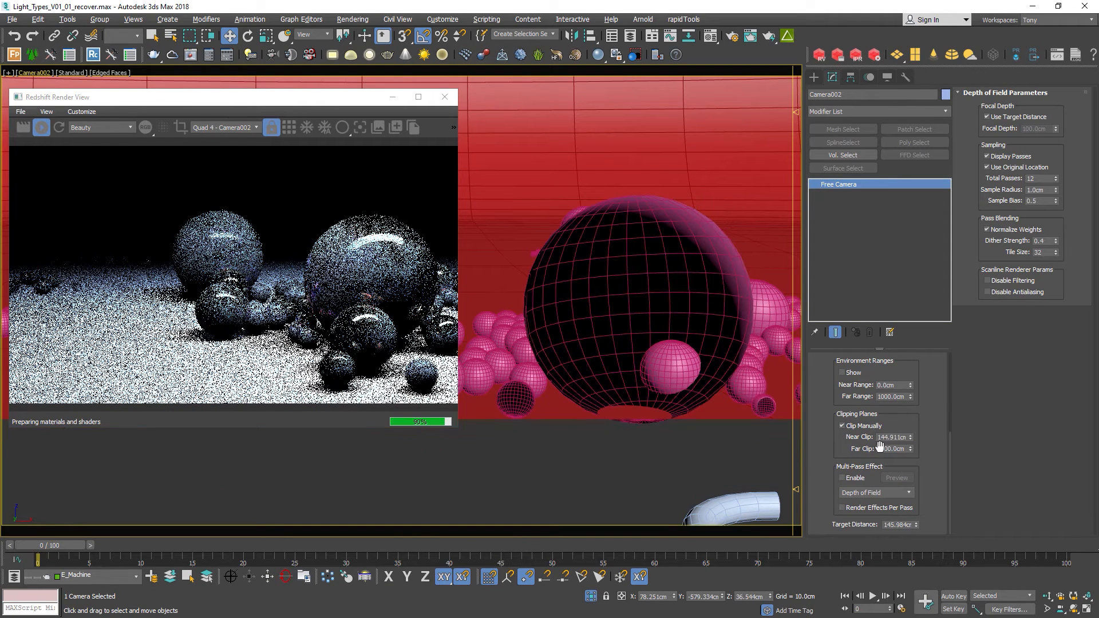
- Turn off manual clipping for Camera002
double_click(894, 437)
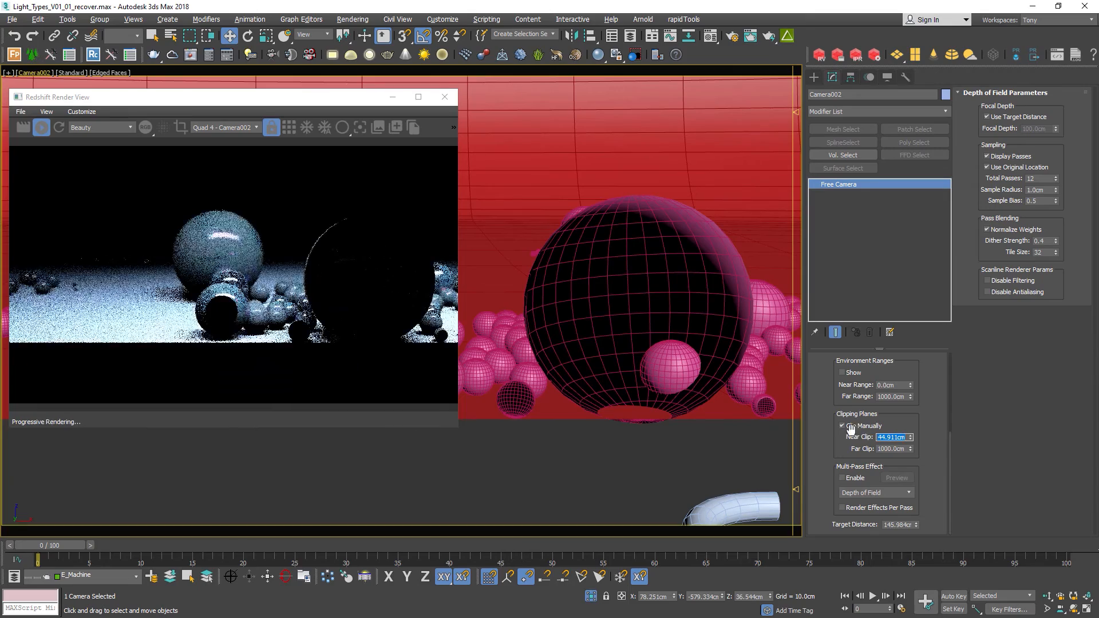
left_click(842, 426)
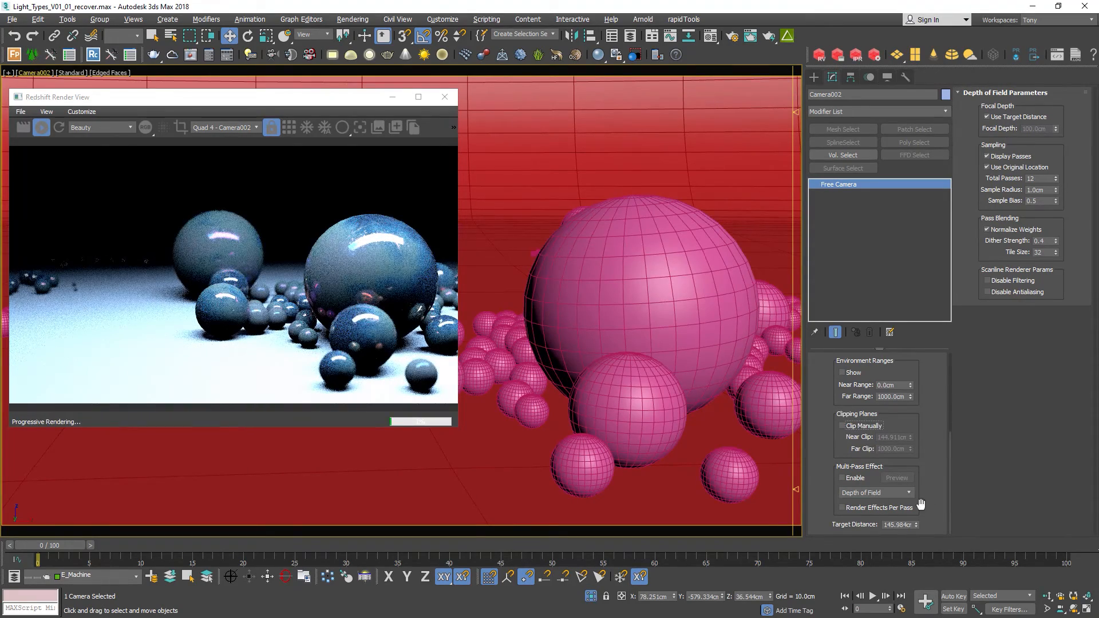
key("Return")
- Select the large sphere and open the Redshift Bokeh effect's parameters in the scene's render effects
left_click(638, 246)
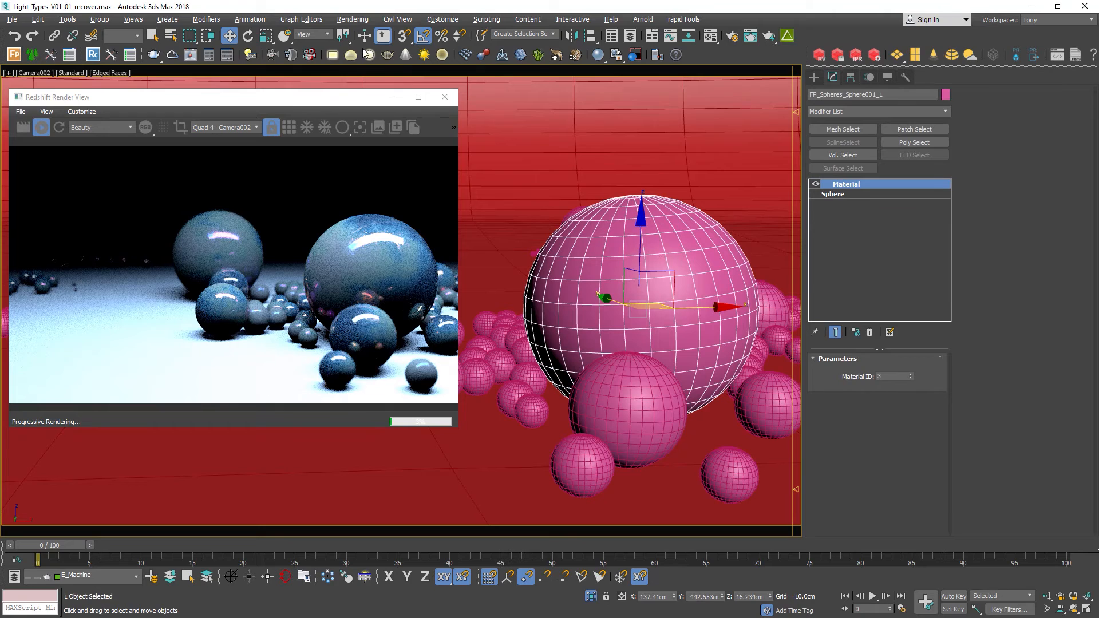
left_click(352, 20)
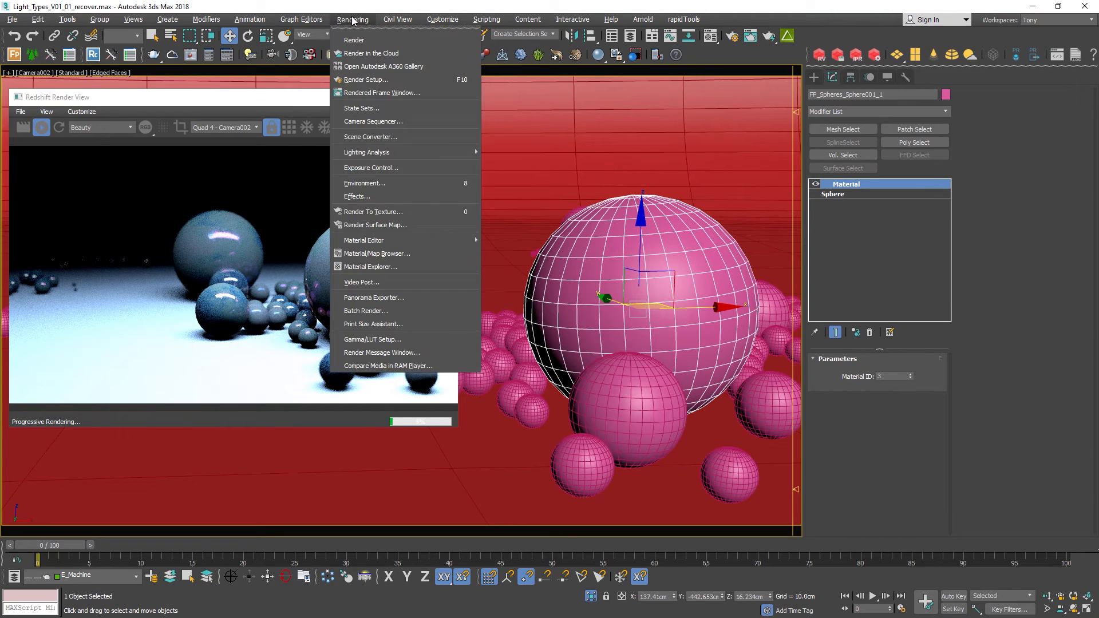
left_click(366, 183)
left_click(560, 77)
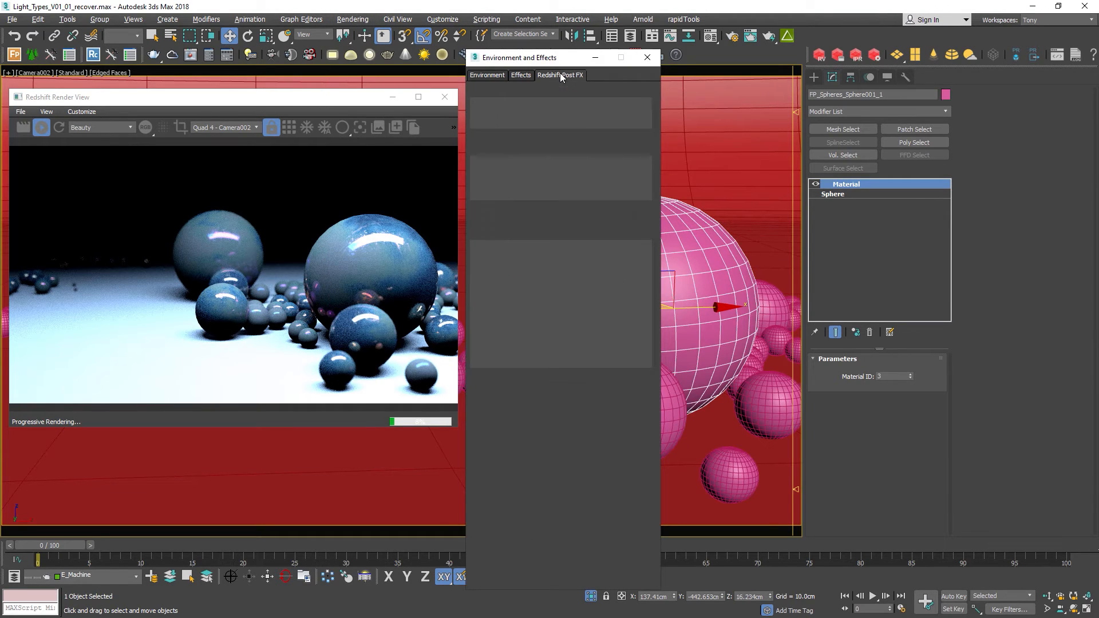
left_click(524, 77)
left_click(507, 114)
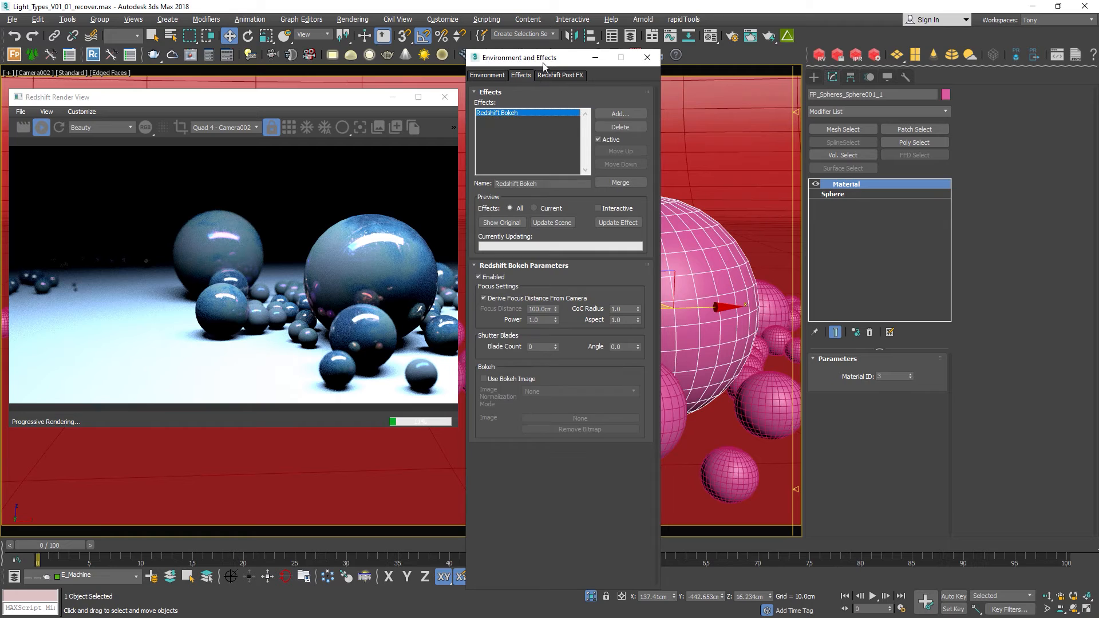
left_click_drag(542, 62, 586, 46)
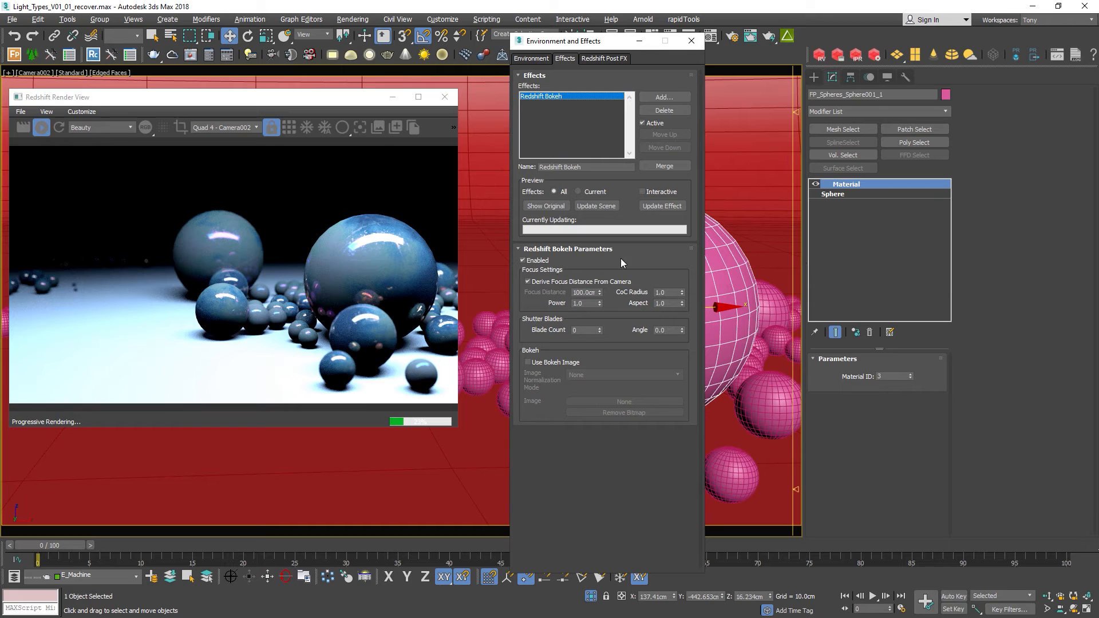
- Compare the depth-of-field blur with Redshift Bokeh CoC Radius values of 5 and 0.2
double_click(666, 293)
type("5")
key("Return")
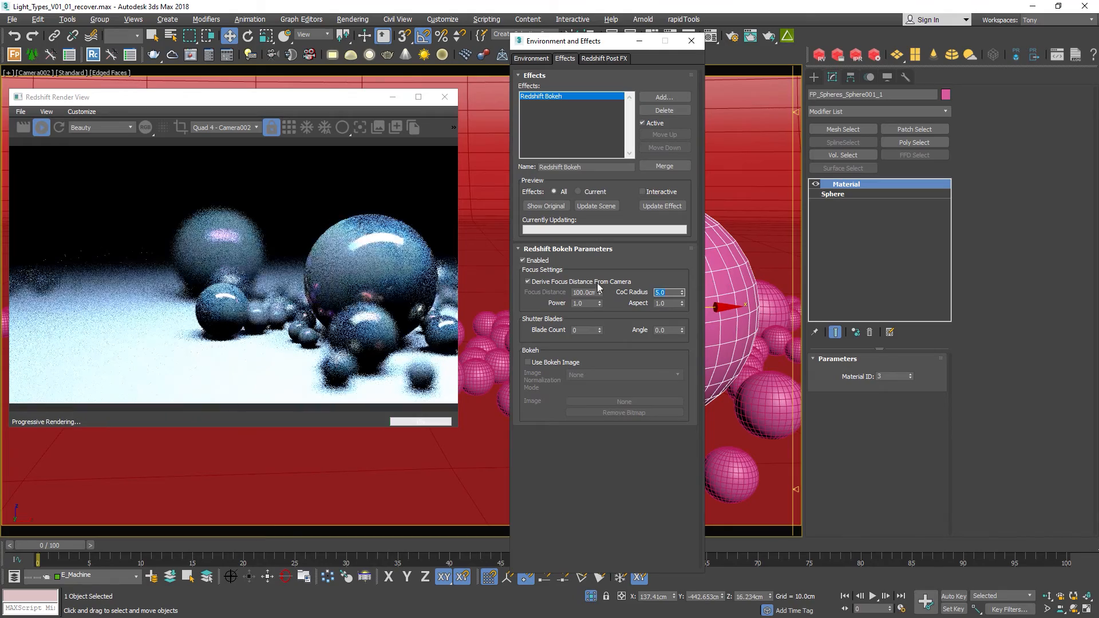
type("0.2")
key("Return")
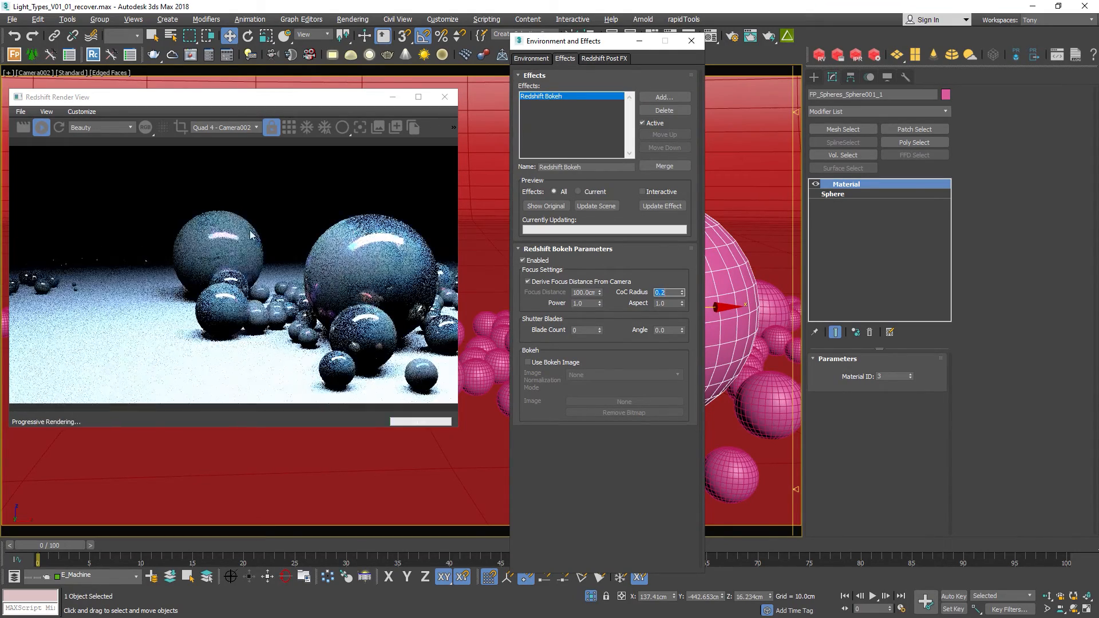
- Set the CoC Radius of the Redshift Bokeh effect to 8
type("10")
key("Return")
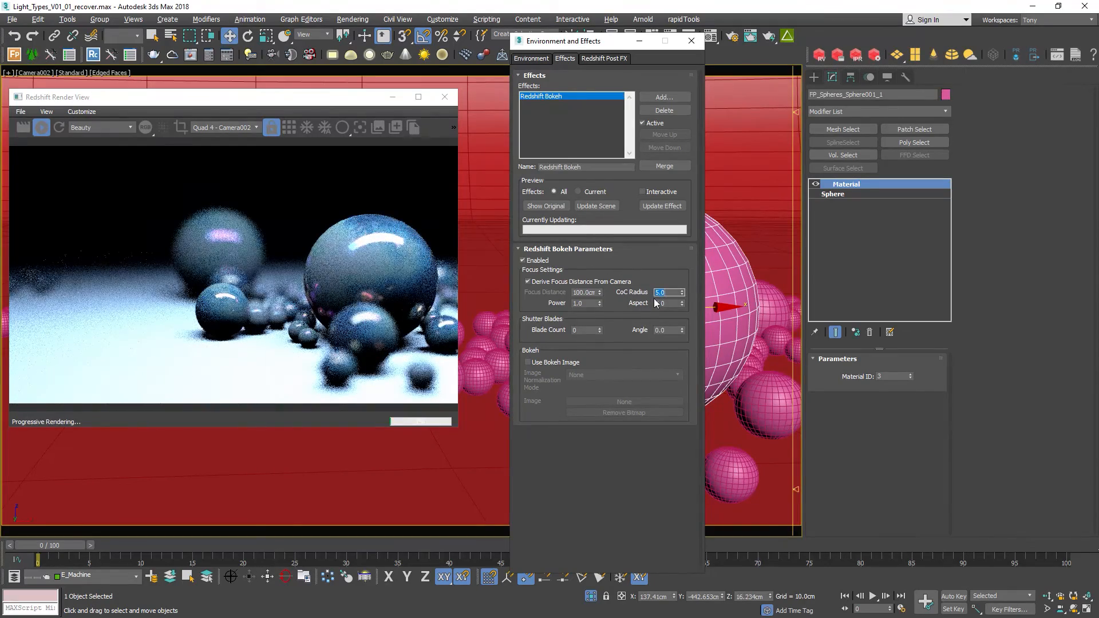
type("8")
key("Return")
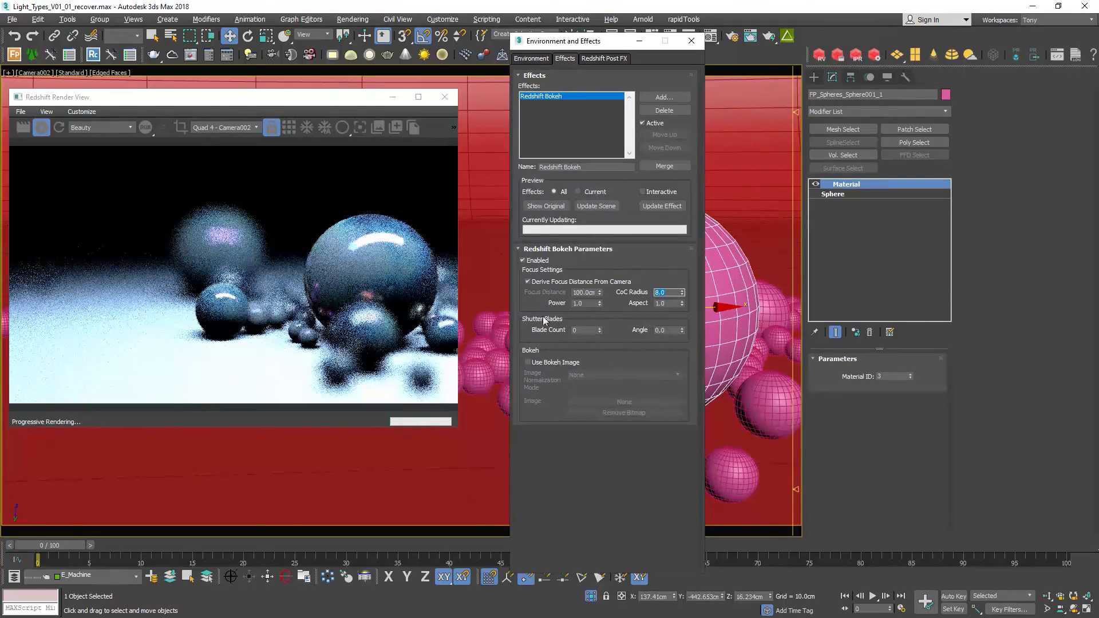
- Try out the Use Bokeh Image option, including its normalization modes and the bitmap selection
left_click(551, 363)
left_click(630, 376)
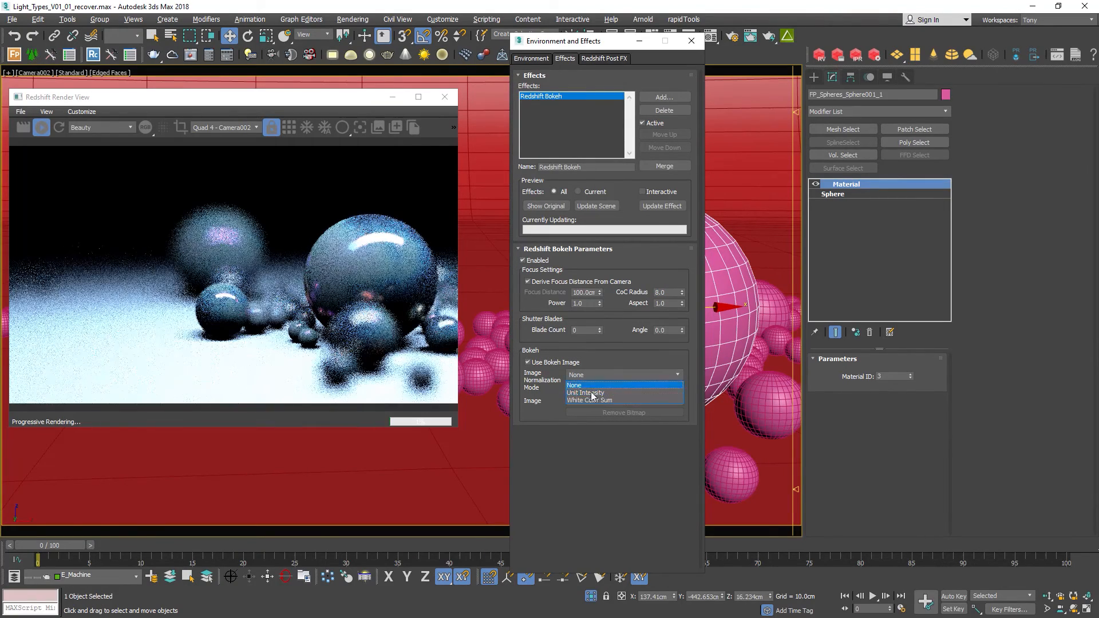
left_click(623, 406)
left_click(600, 401)
left_click_drag(765, 60, 387, 70)
left_click(998, 68)
left_click(543, 364)
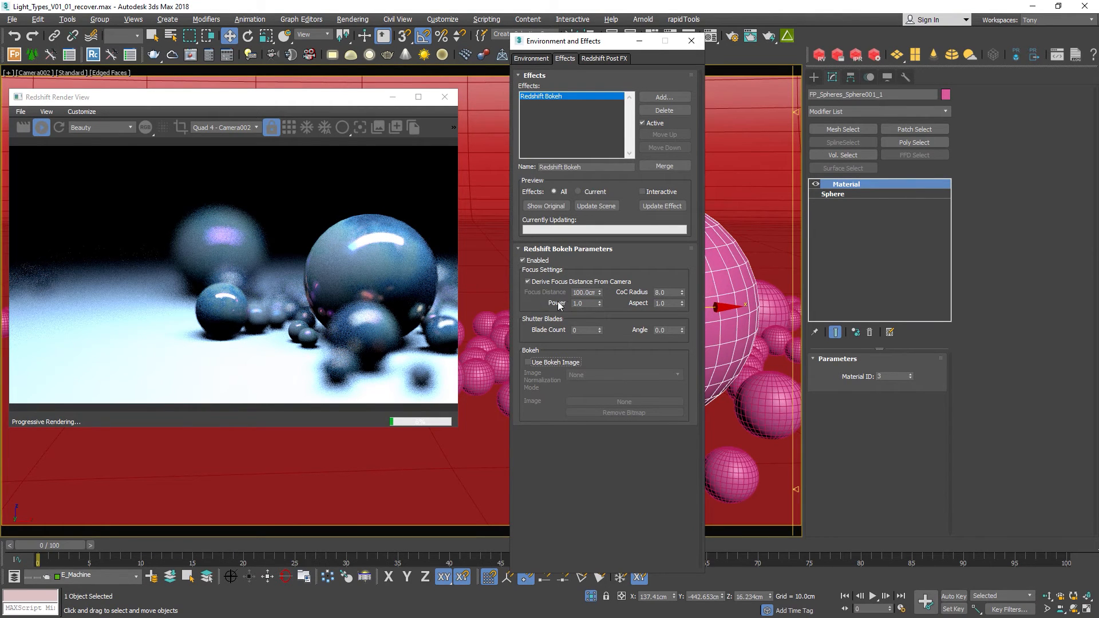
- Close the Environment and Effects window
left_click_drag(673, 303, 651, 310)
double_click(590, 306)
left_click(691, 41)
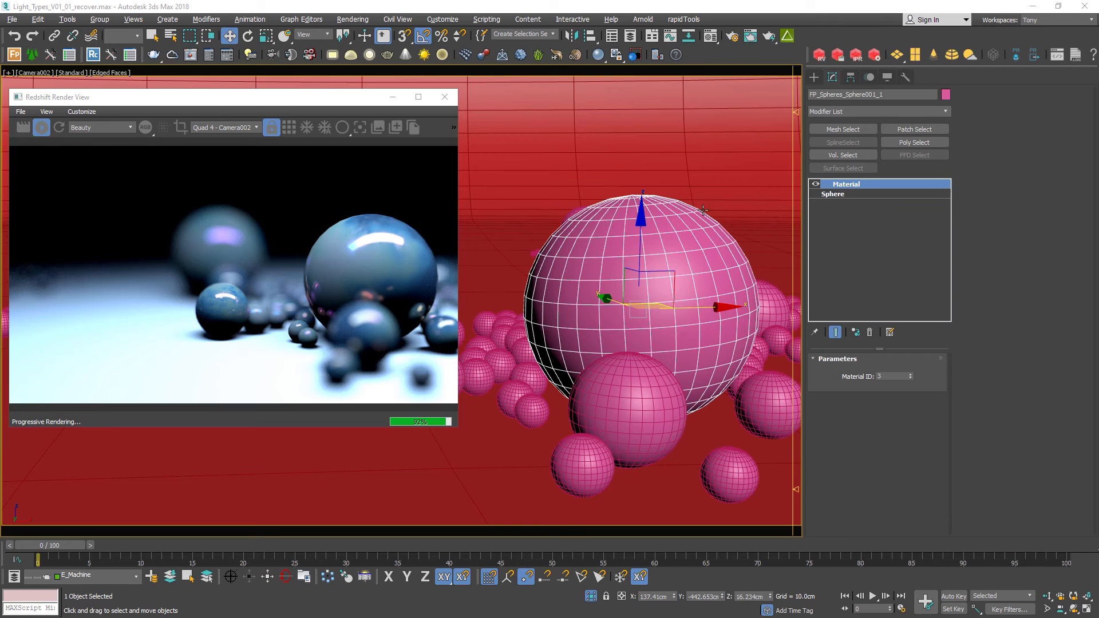
- Return to the perspective view and clone the overhead physical light downward to a height of about 58 cm
key("p")
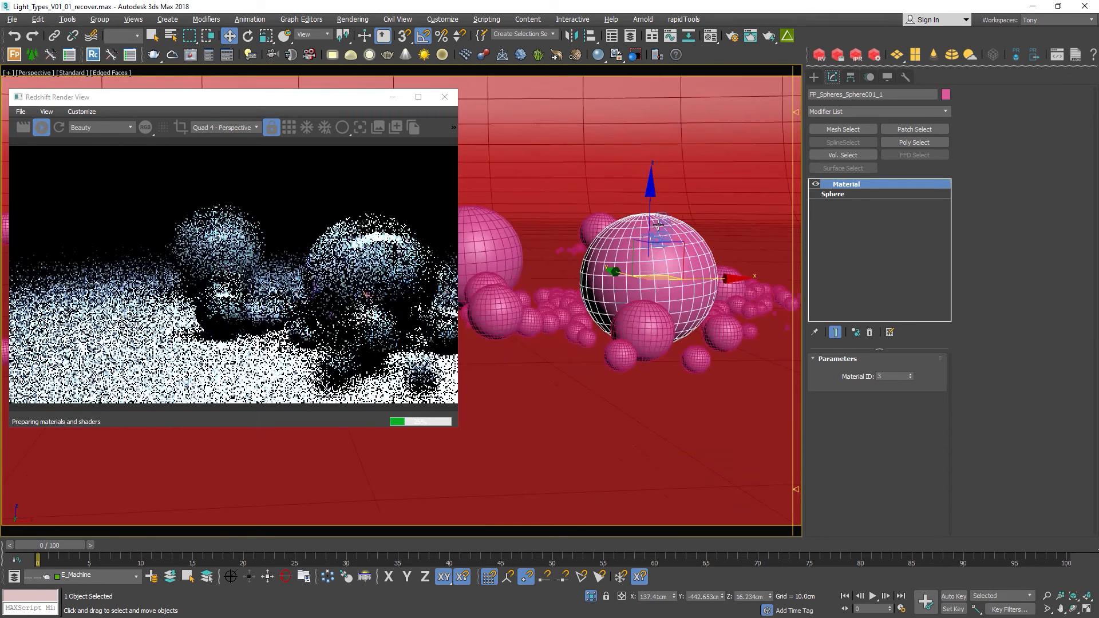
scroll(658, 237, "down", 5)
left_click(642, 102)
scroll(652, 112, "up", 5)
middle_click_drag(653, 115, 658, 147, "alt")
scroll(659, 147, "down", 5)
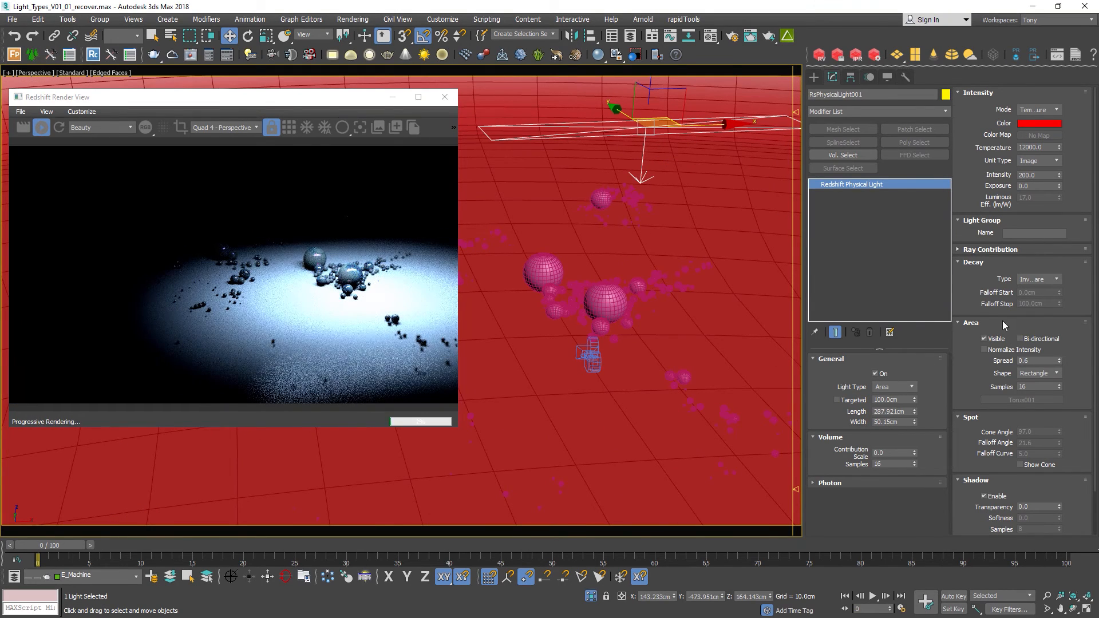
middle_click_drag(665, 117, 657, 118)
left_click_drag(658, 98, 636, 267, "shift")
left_click(551, 364)
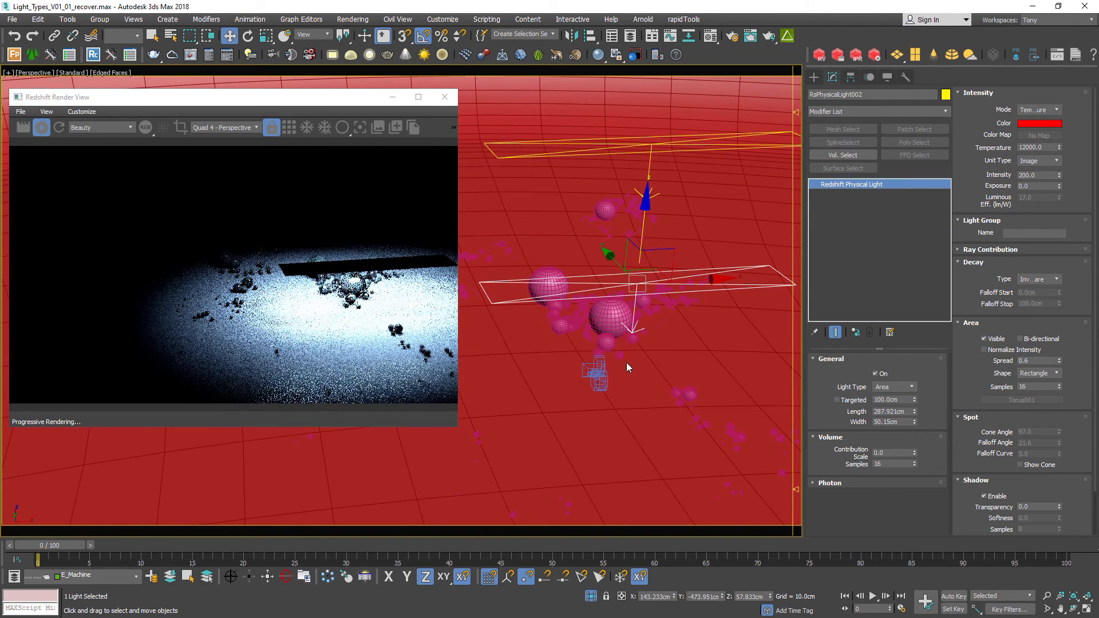
- Change the cloned light's area shape to Sphere and set its intensity to 5
mouse_move(1080, 455)
left_mouse_down()
mouse_move(1048, 181)
mouse_move(1073, 465)
left_mouse_up()
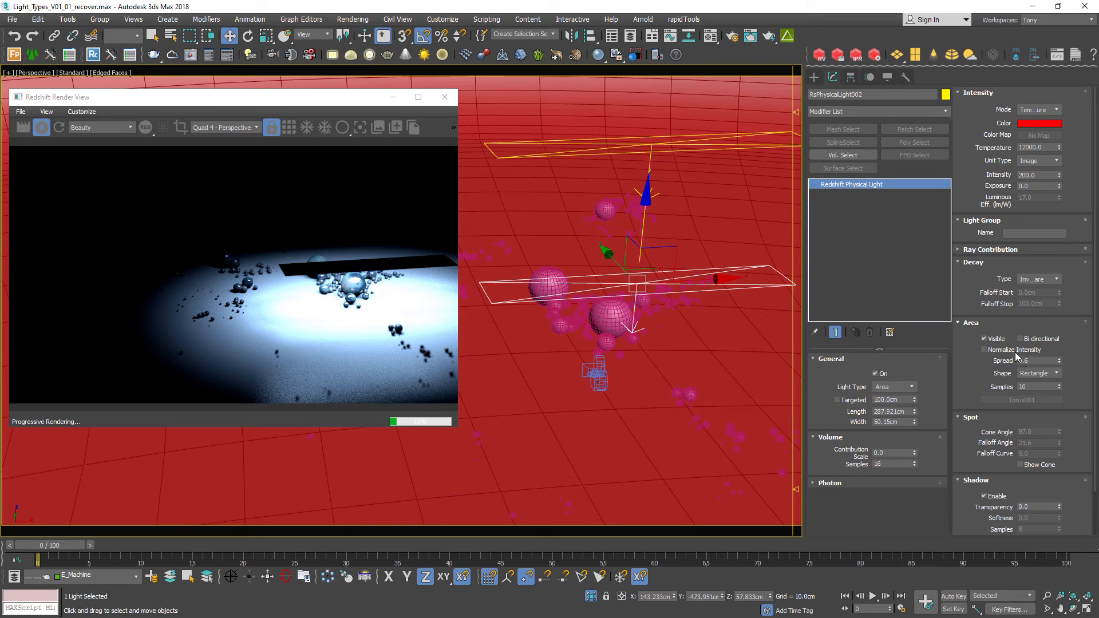
left_click(1035, 377)
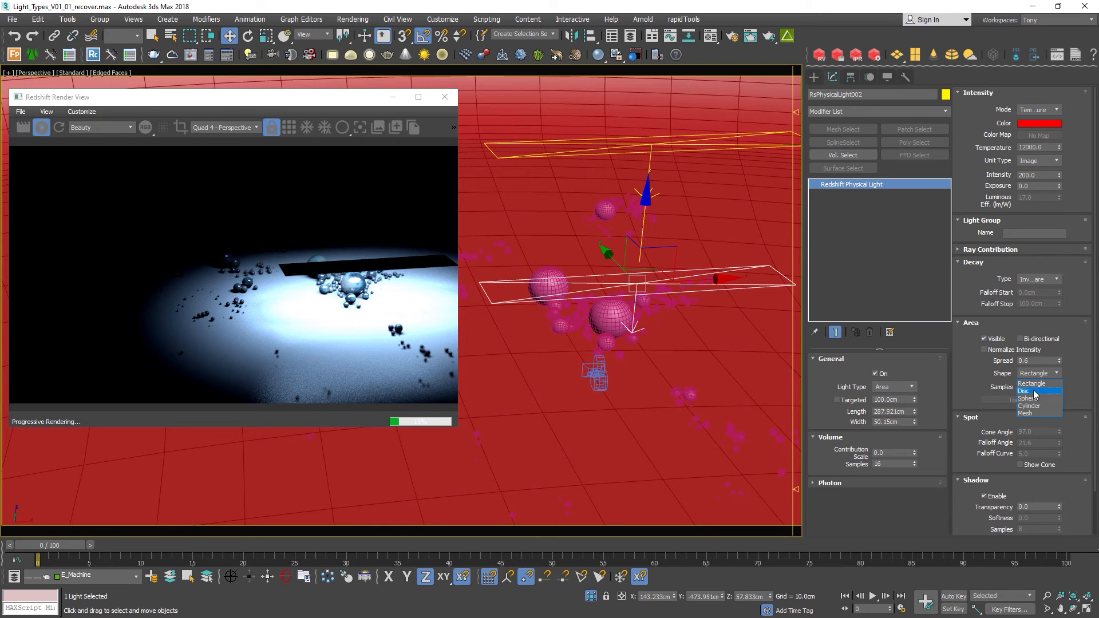
left_click(1030, 399)
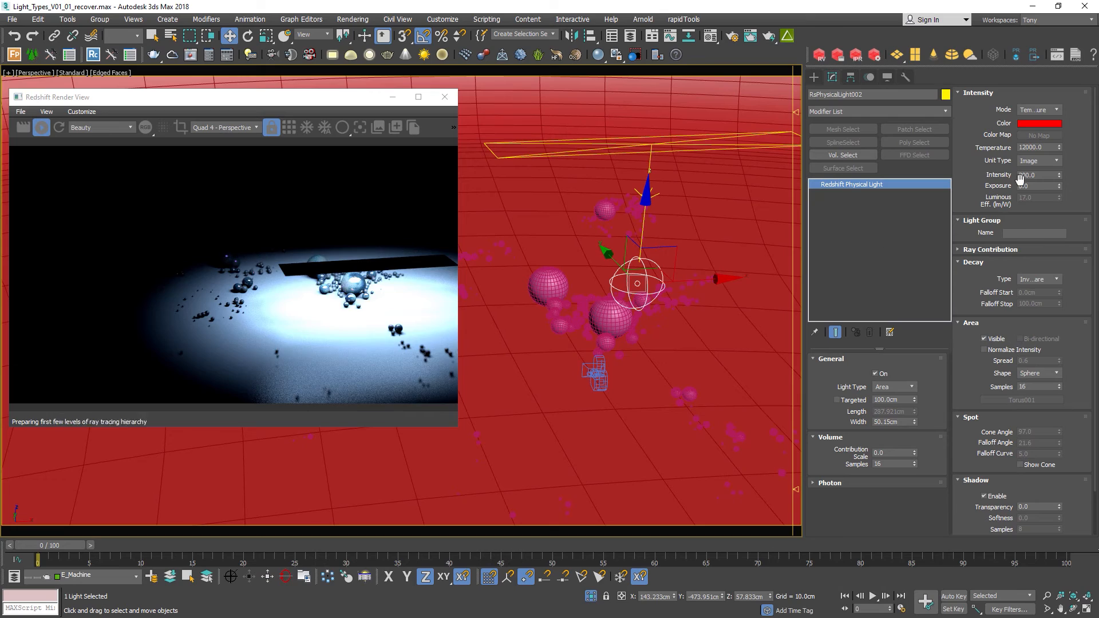
double_click(1039, 175)
type("5")
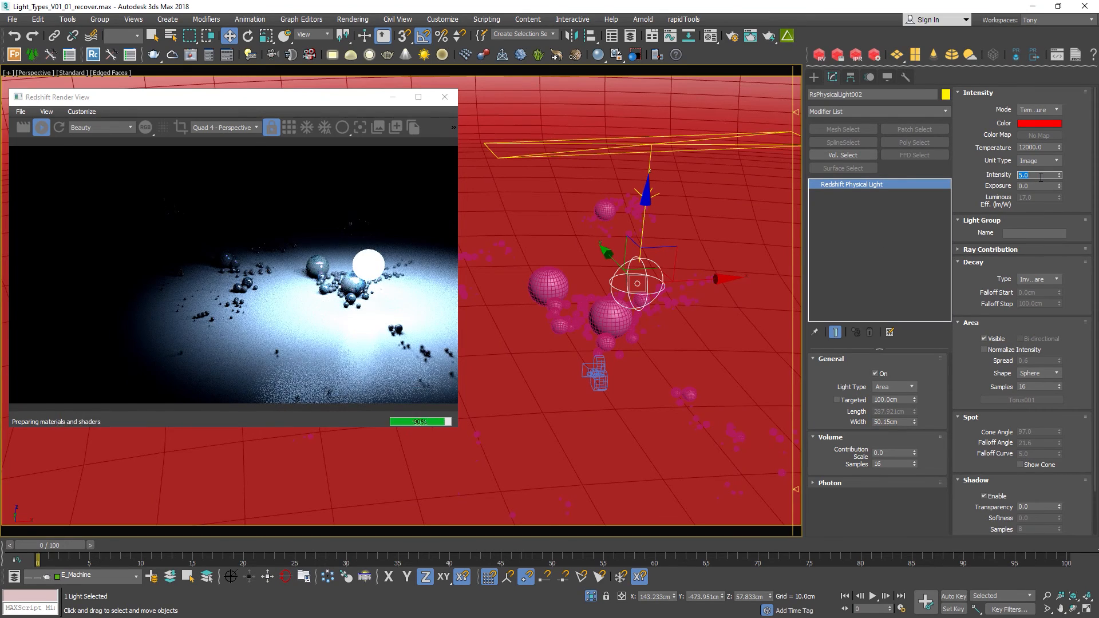
key("Return")
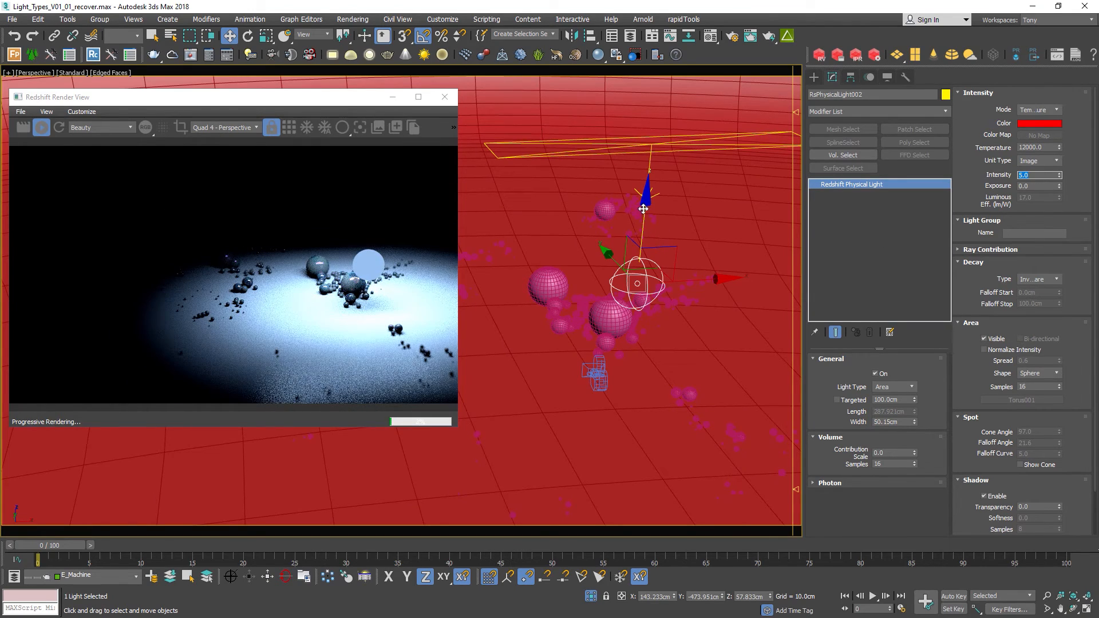
- Lower and scale down the sphere light, and move it beside the left large sphere
left_click_drag(643, 209, 635, 268)
key("r")
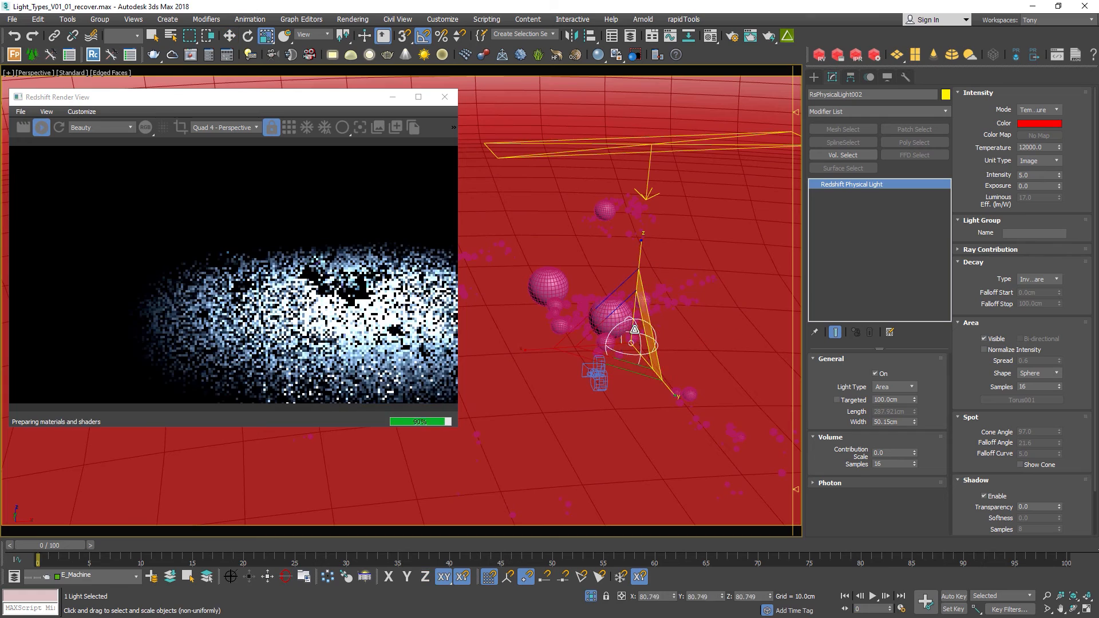
key("w")
left_click(559, 303)
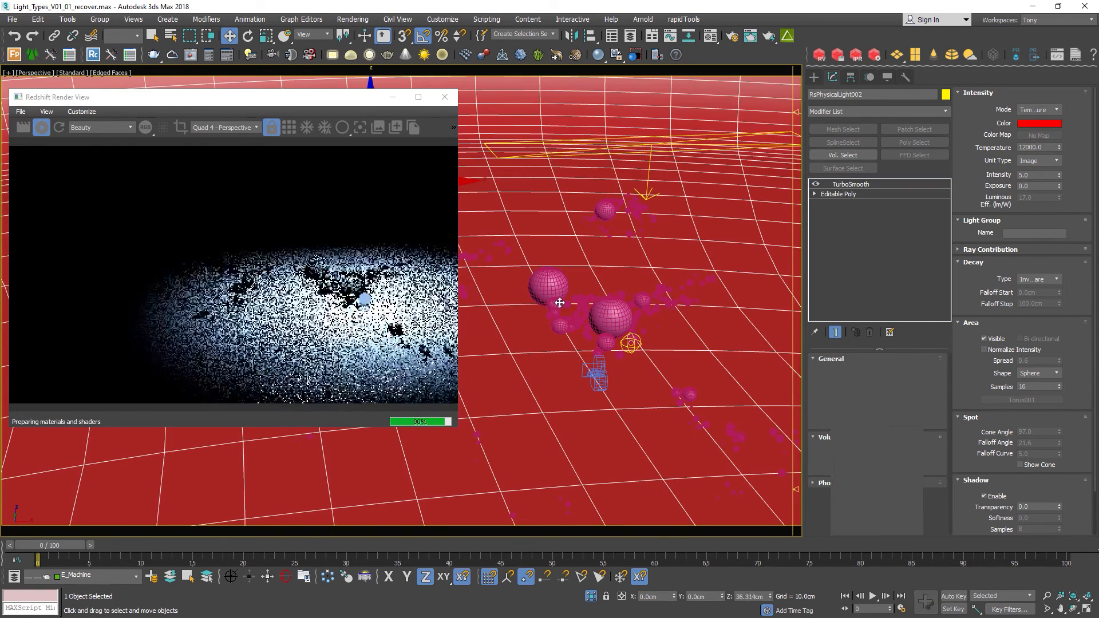
left_click(631, 344)
left_click_drag(634, 314, 534, 295)
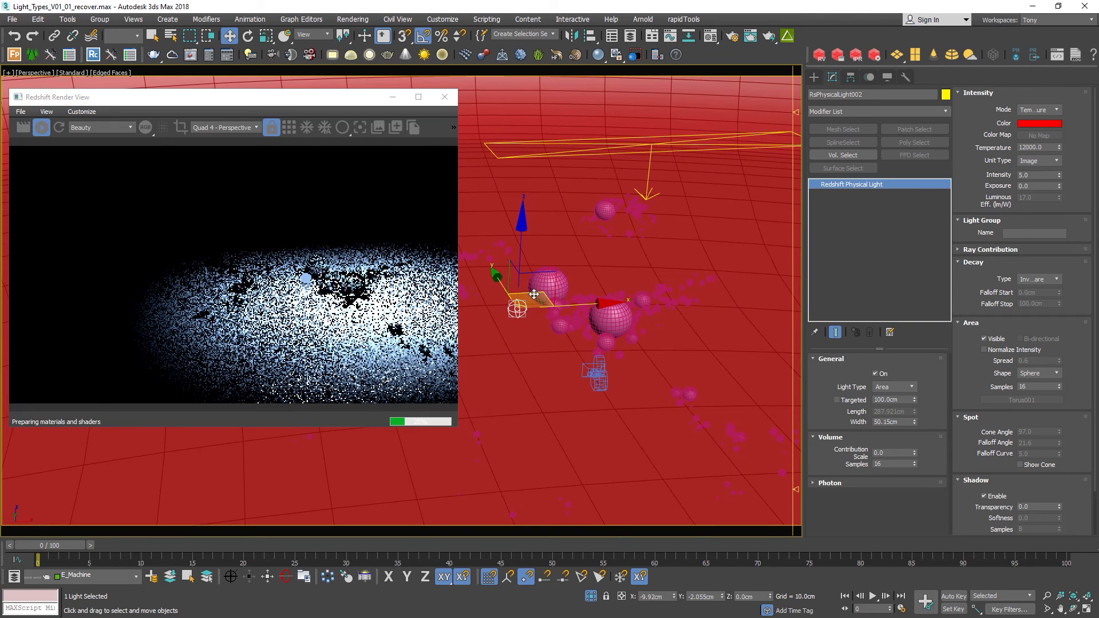
- Switch the sphere light's intensity mode to Color and make its color orange
left_click(1037, 110)
left_click(1028, 121)
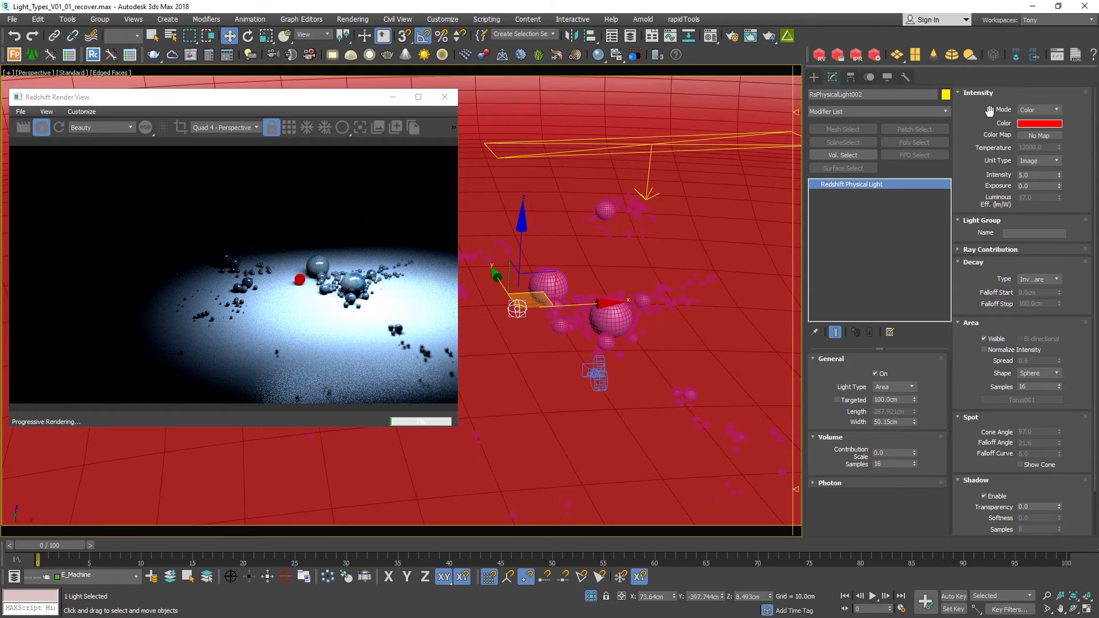
left_click(1039, 123)
left_click(831, 201)
left_click(862, 291)
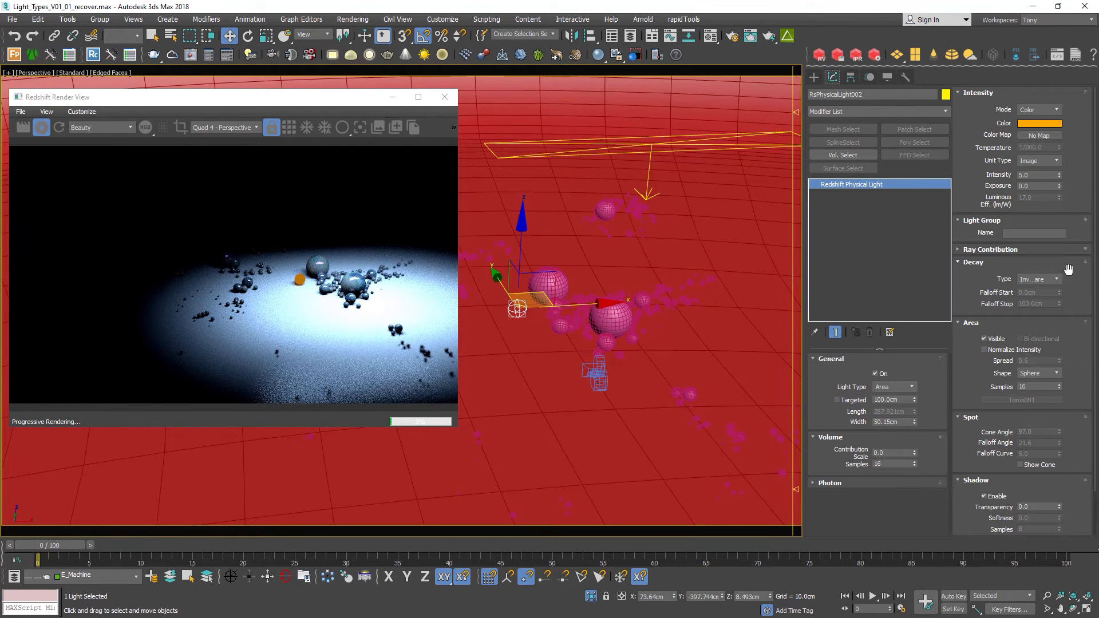
- Raise the orange sphere light's intensity to 200
left_click_drag(1079, 292, 1057, 269)
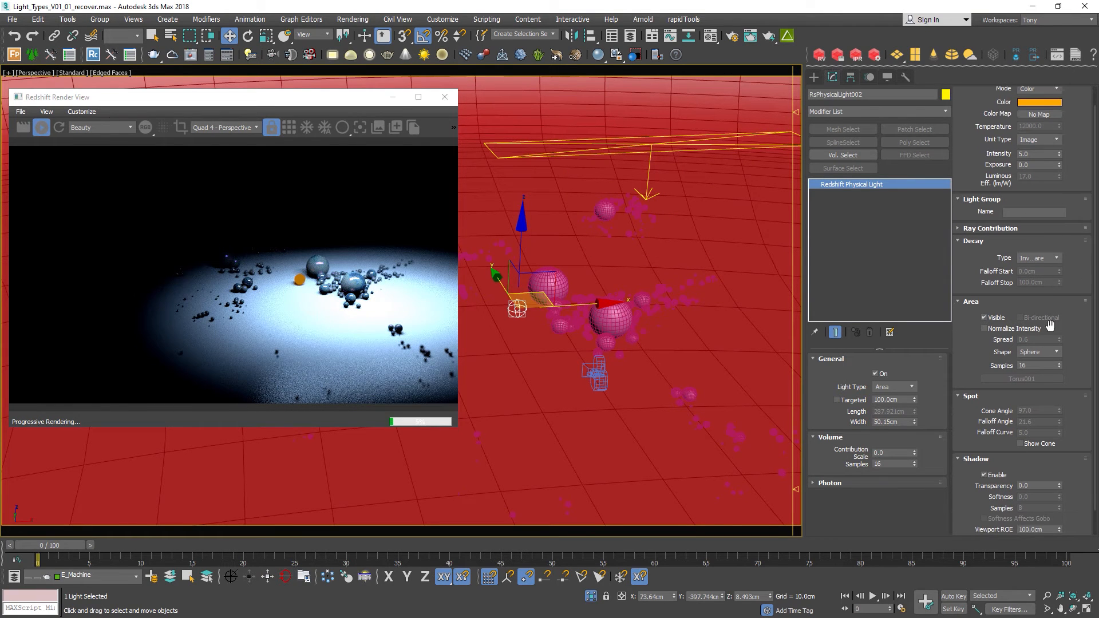
left_click_drag(1074, 383, 1074, 404)
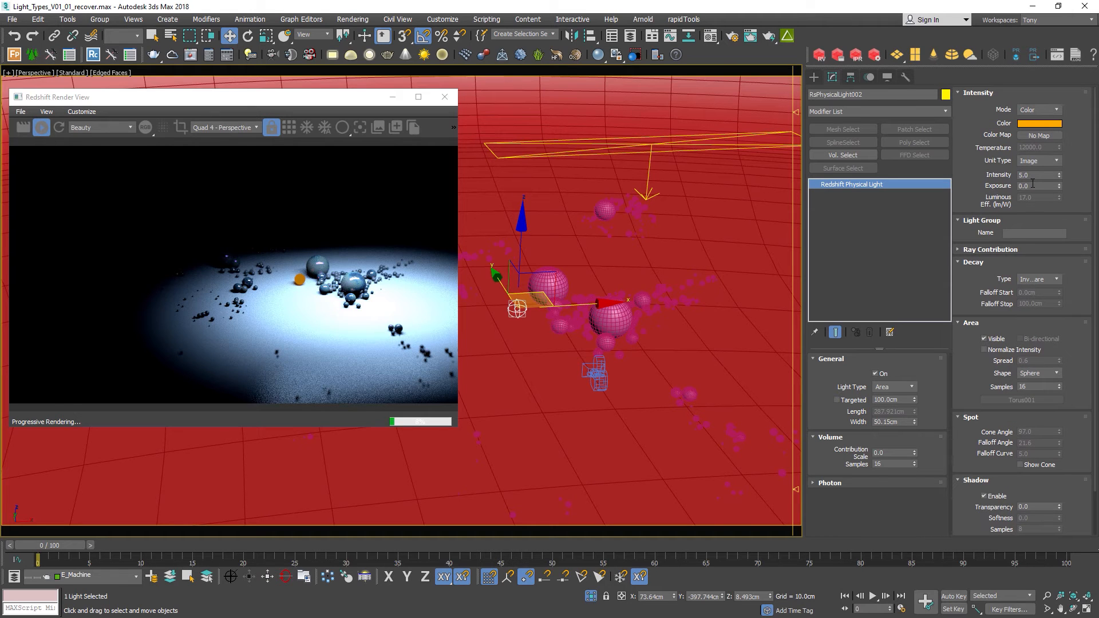
type("0")
key("Return")
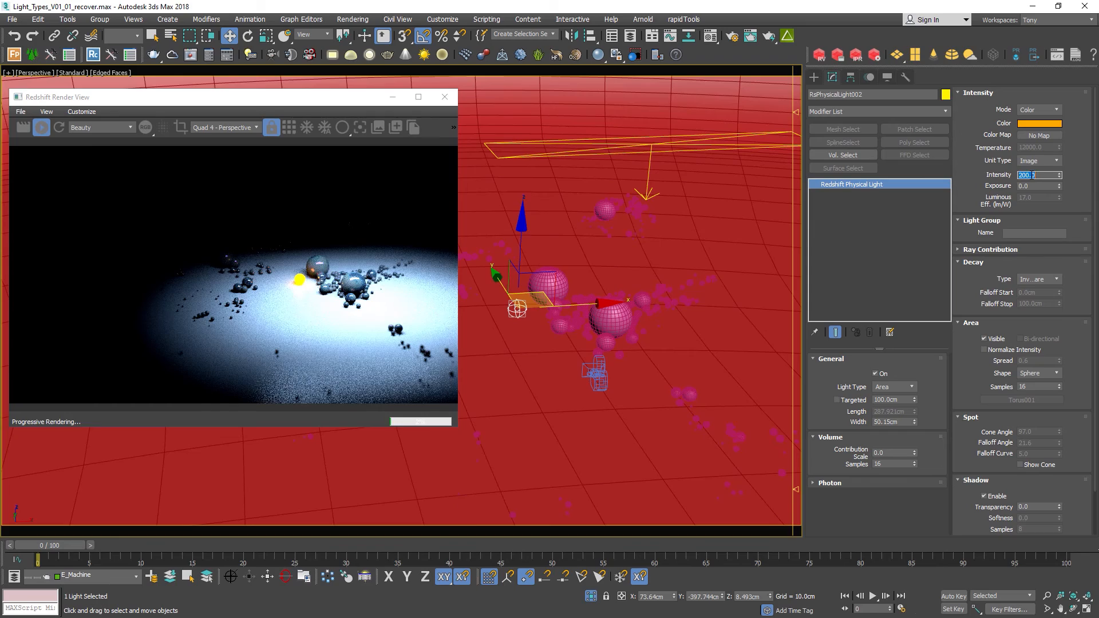
- Set the orange sphere light's intensity to 400
middle_click_drag(569, 288, 577, 283)
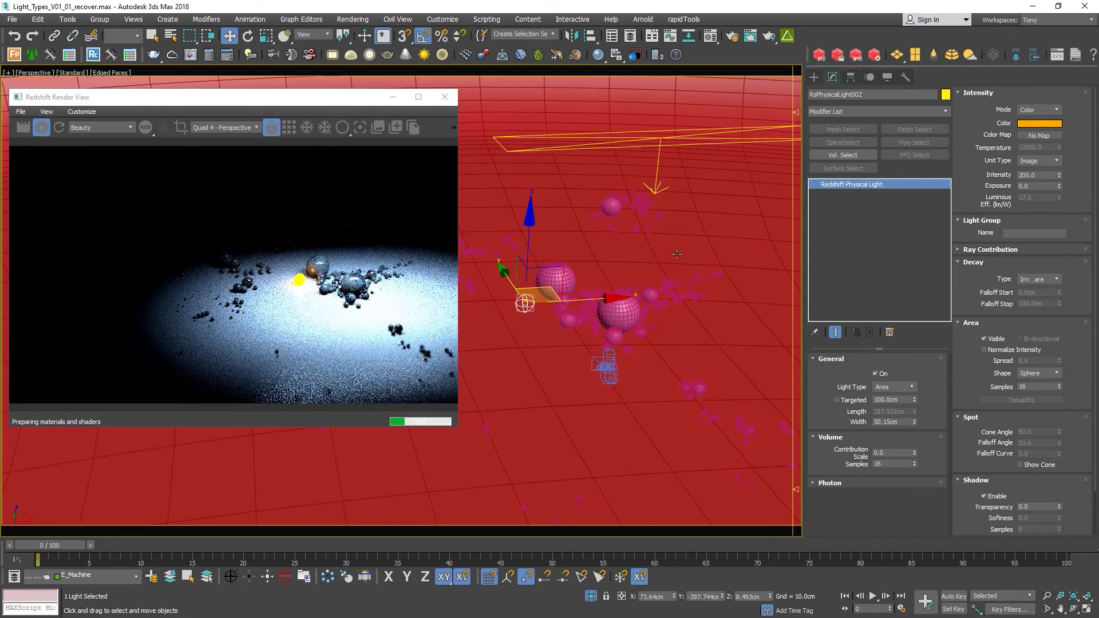
double_click(1033, 174)
type("400")
key("Return")
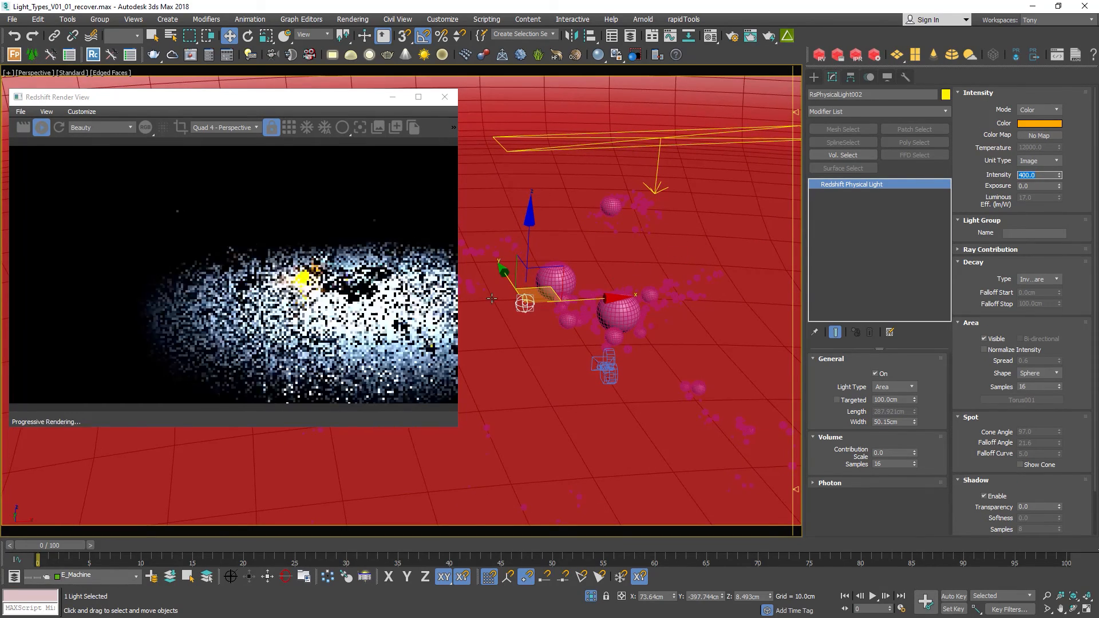
- Clone the orange sphere light as a copy and place it in front of the nearer large sphere
scroll(492, 298, "up", 3)
middle_click_drag(491, 298, 498, 326, "alt")
mouse_move(562, 282)
left_mouse_down()
mouse_move(551, 279)
mouse_move(550, 257)
mouse_move(644, 359)
mouse_move(647, 348)
left_mouse_up()
left_click(535, 361)
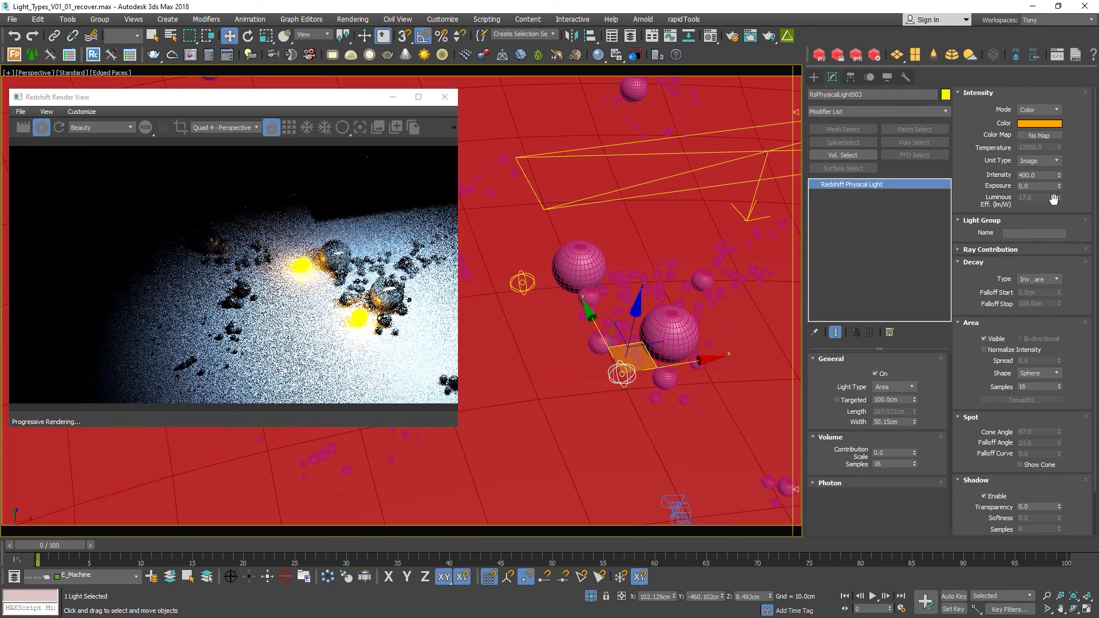
- Change the copied sphere light's color to blue, with hue 154 and saturation 242
left_click(1039, 124)
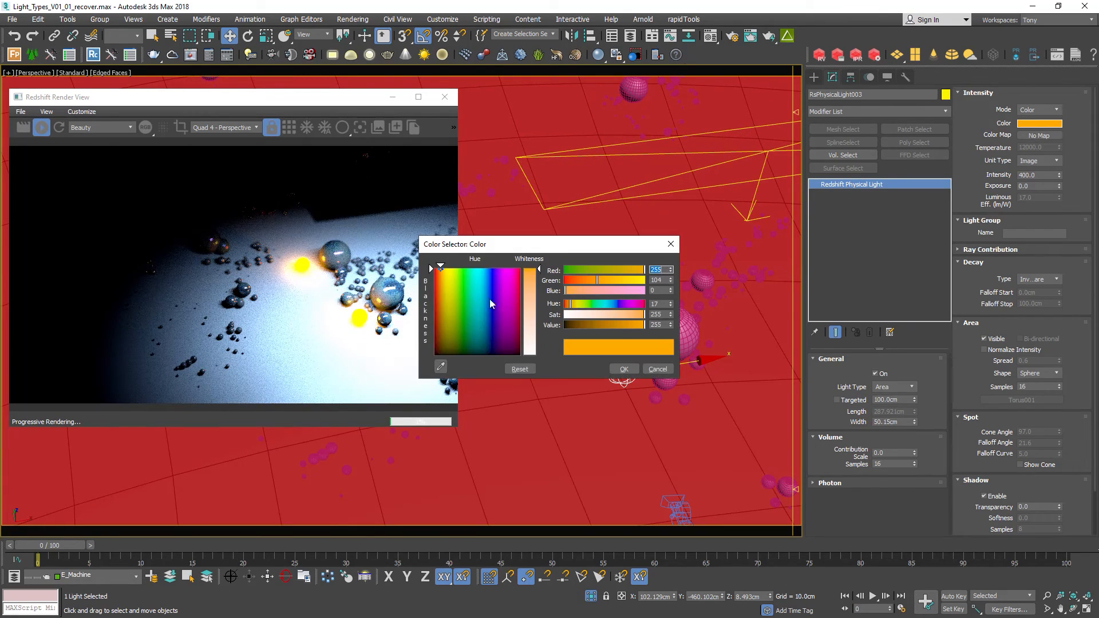
left_click(610, 304)
left_click(623, 315)
left_click_drag(609, 304, 613, 304)
left_click(641, 314)
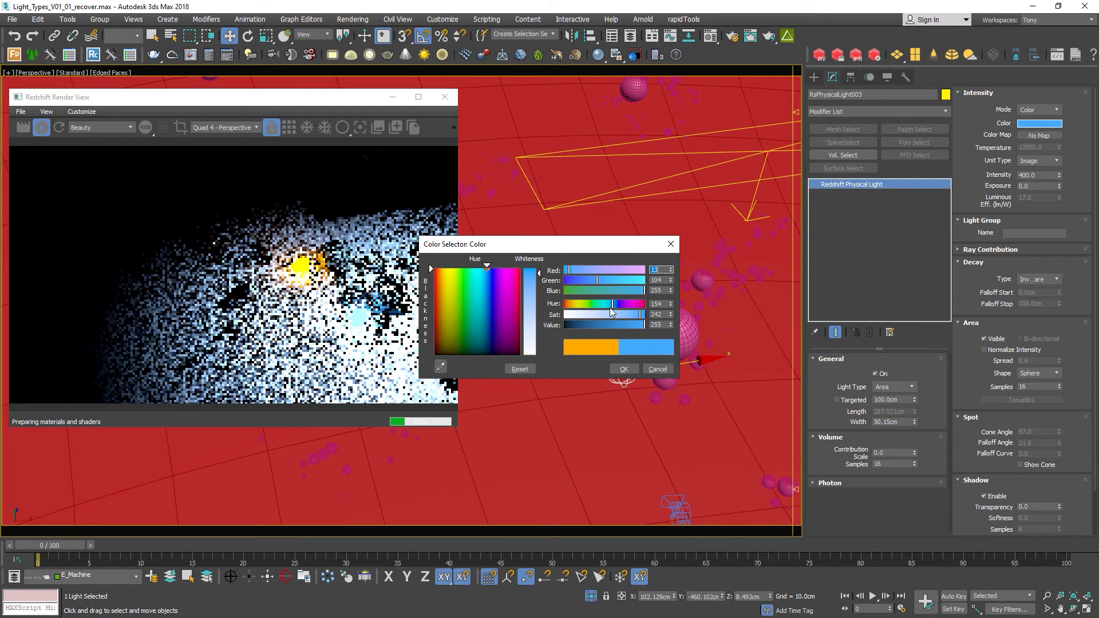
left_click(624, 369)
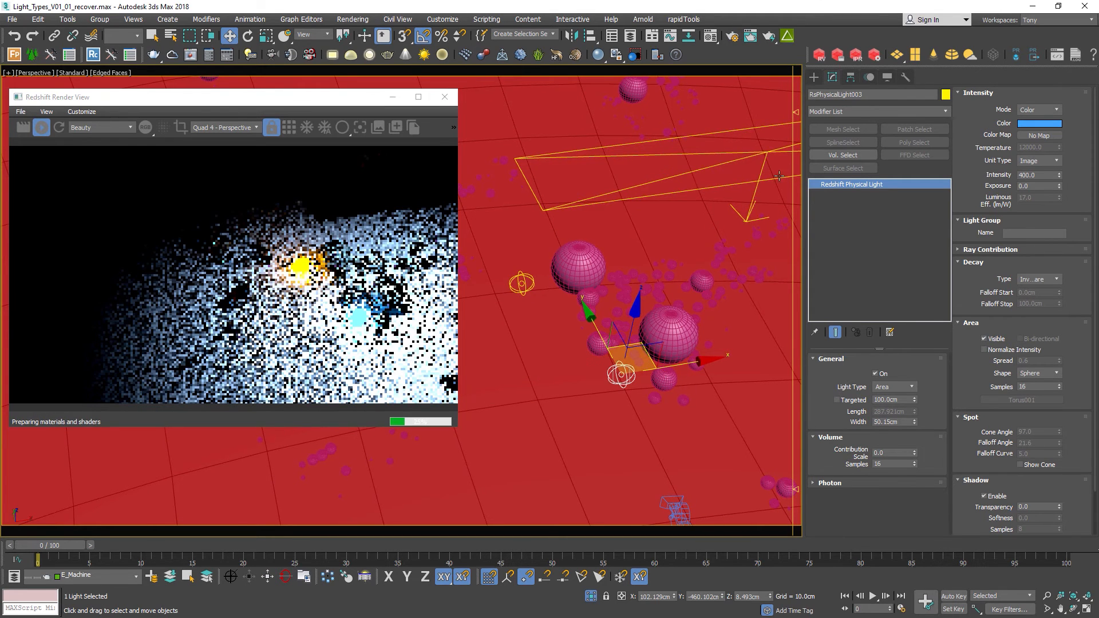
- Set the overhead rectangular area light's intensity to 20
left_click(757, 154)
double_click(1038, 176)
type("2")
type("0")
key("Return")
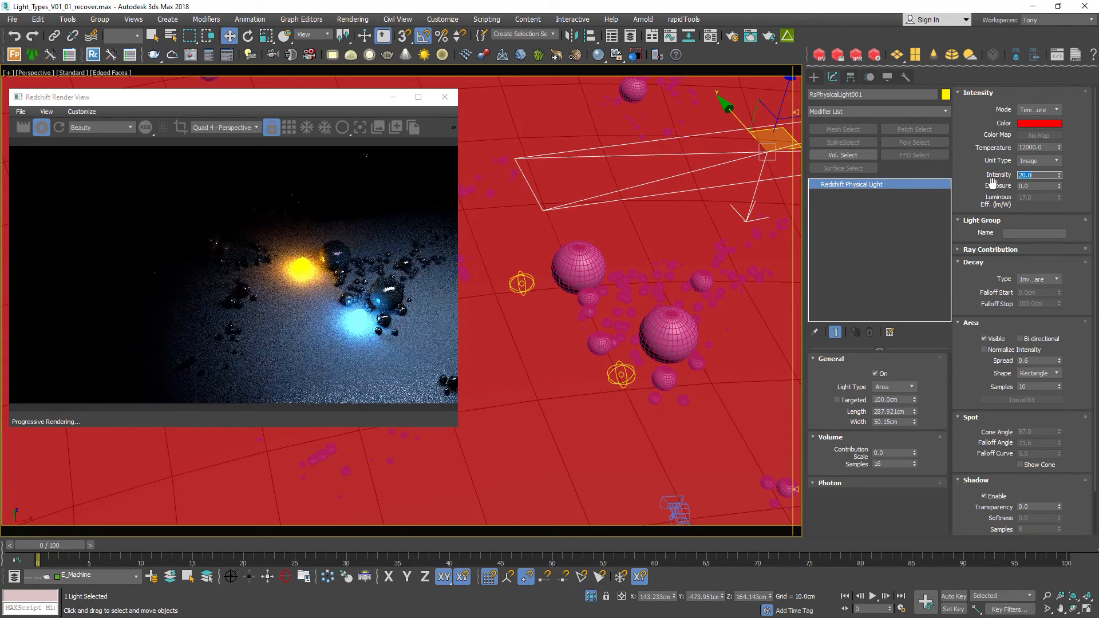
- Clone the rectangular area light as a copy along Y and move it farther behind the original, to about Y -263 cm
middle_click_drag(638, 197, 602, 183)
scroll(626, 214, "down", 3)
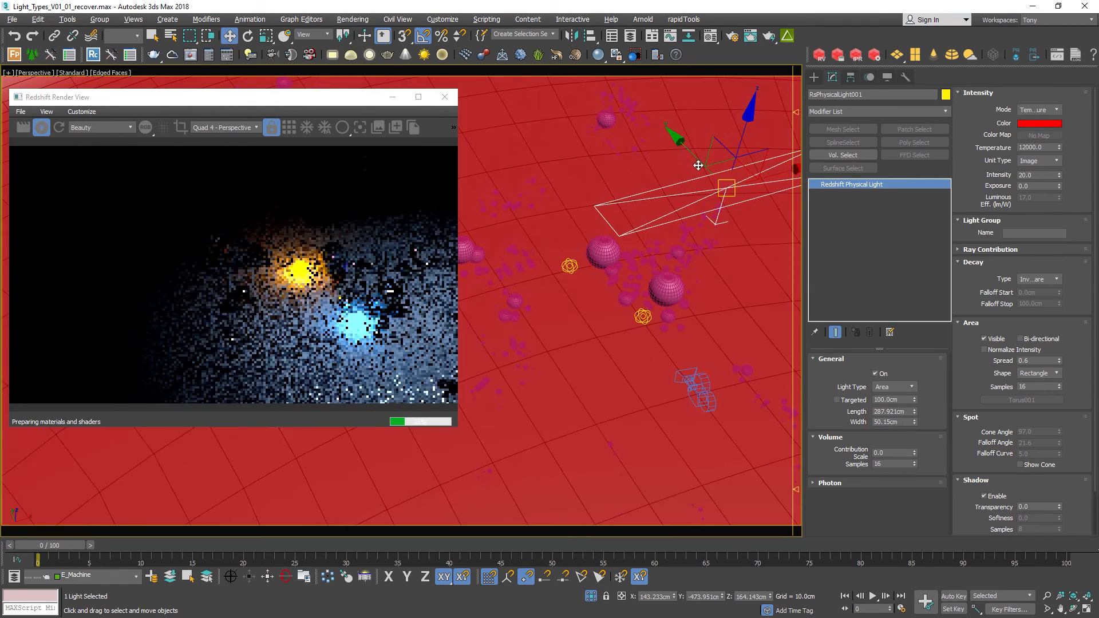
left_click(602, 94)
left_click_drag(602, 95, 510, 80, "shift")
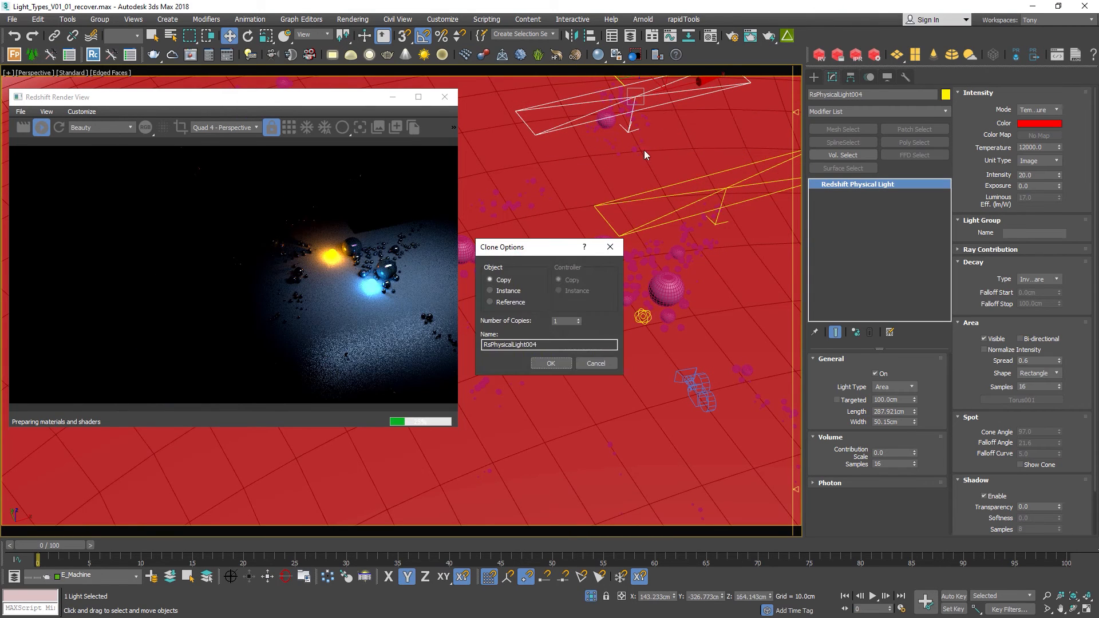
left_click(550, 363)
middle_click_drag(637, 221, 603, 125, "alt")
left_click_drag(604, 126, 582, 105)
middle_click_drag(664, 229, 641, 232, "alt")
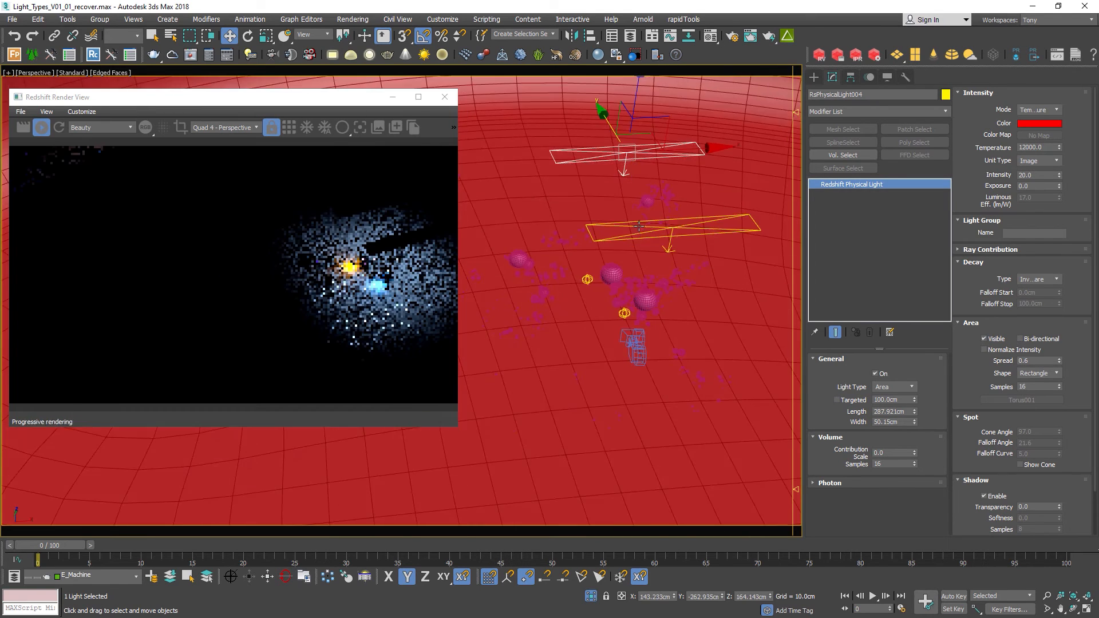
- Clone the orange sphere light as a copy along one axis to the other side of its large sphere
scroll(642, 234, "up", 5)
left_click(534, 319)
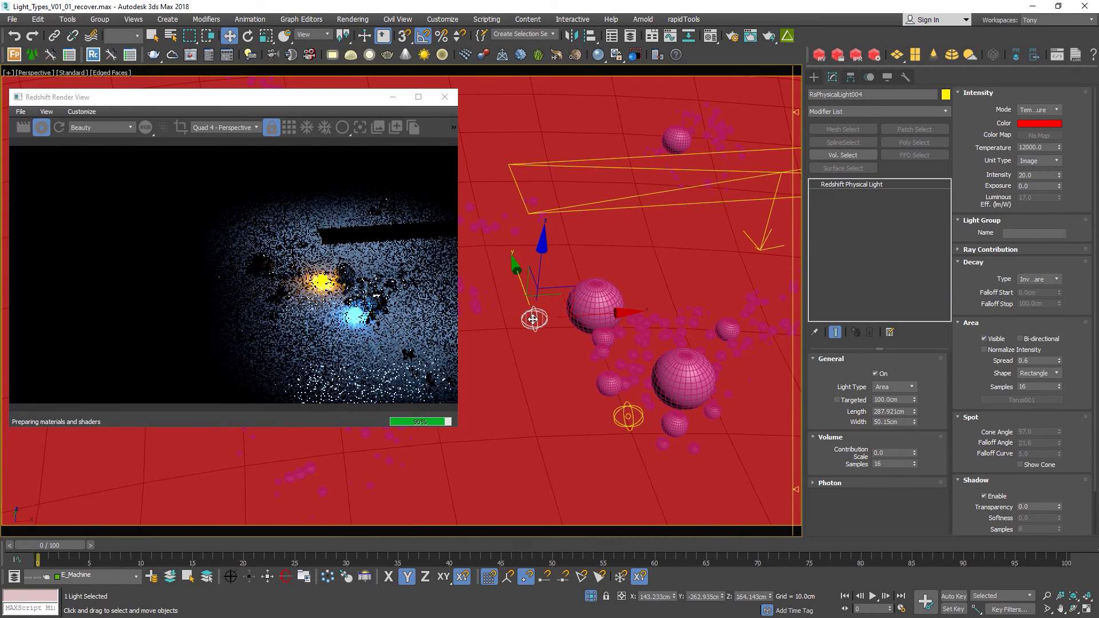
scroll(572, 295, "up", 3)
left_click_drag(597, 280, 754, 247, "shift")
left_click(551, 363)
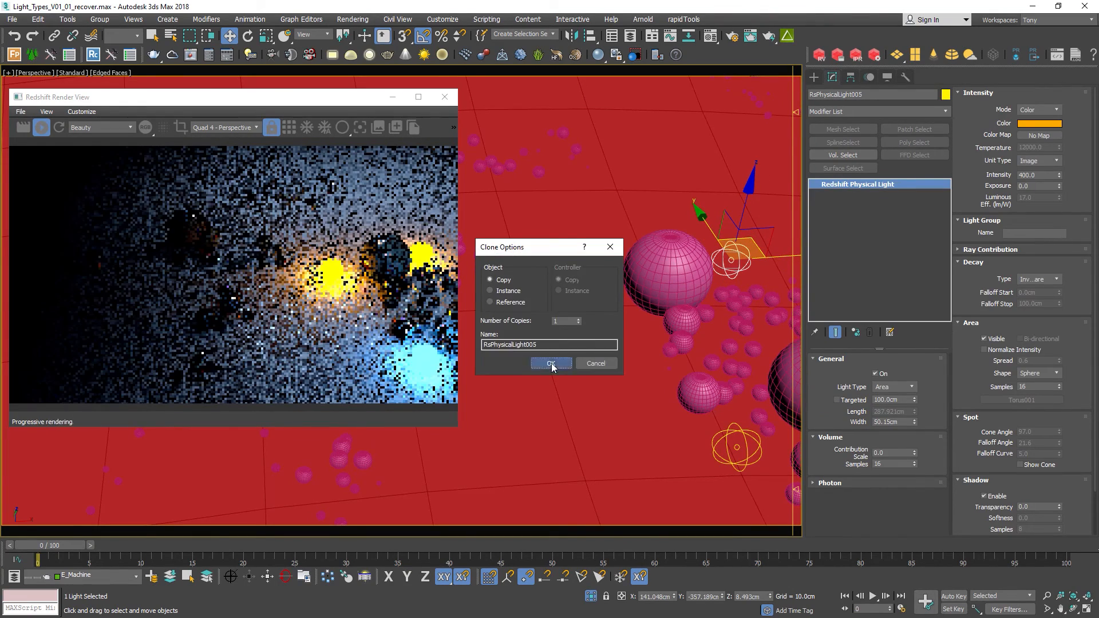
- Clone the blue sphere light as a copy and place it on the other side of the nearer large sphere
middle_click_drag(705, 403, 630, 365, "alt")
left_click(730, 429)
scroll(636, 362, "up", 3)
left_click_drag(645, 358, 760, 394, "shift")
left_click(551, 363)
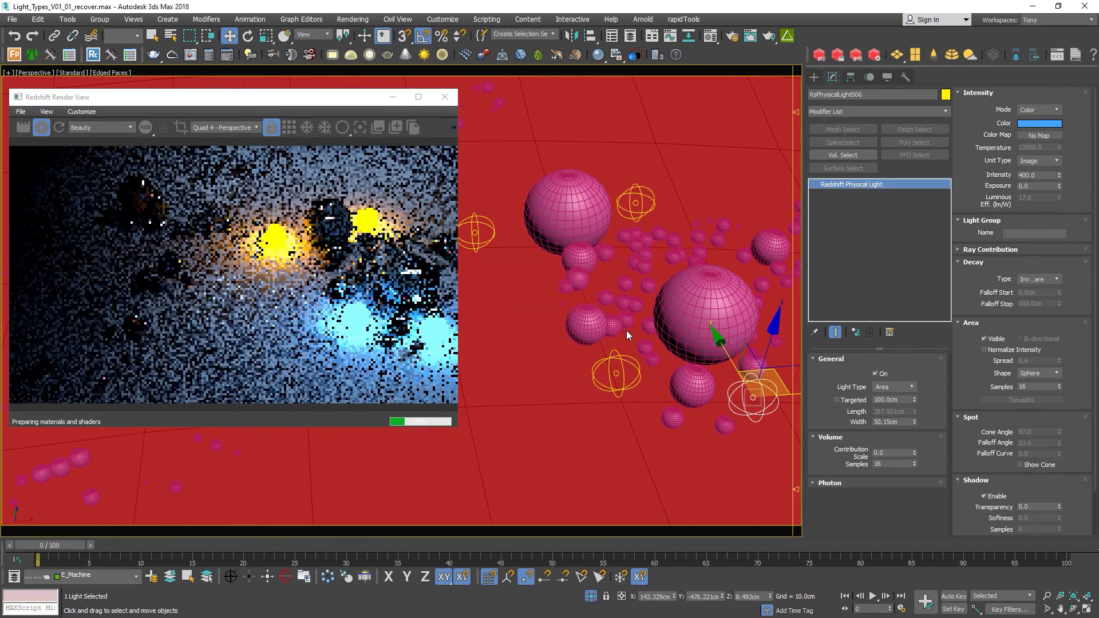
- Assign both rectangular area lights to a light group named Top_Area
scroll(661, 310, "down", 5)
middle_click_drag(658, 298, 627, 289, "alt")
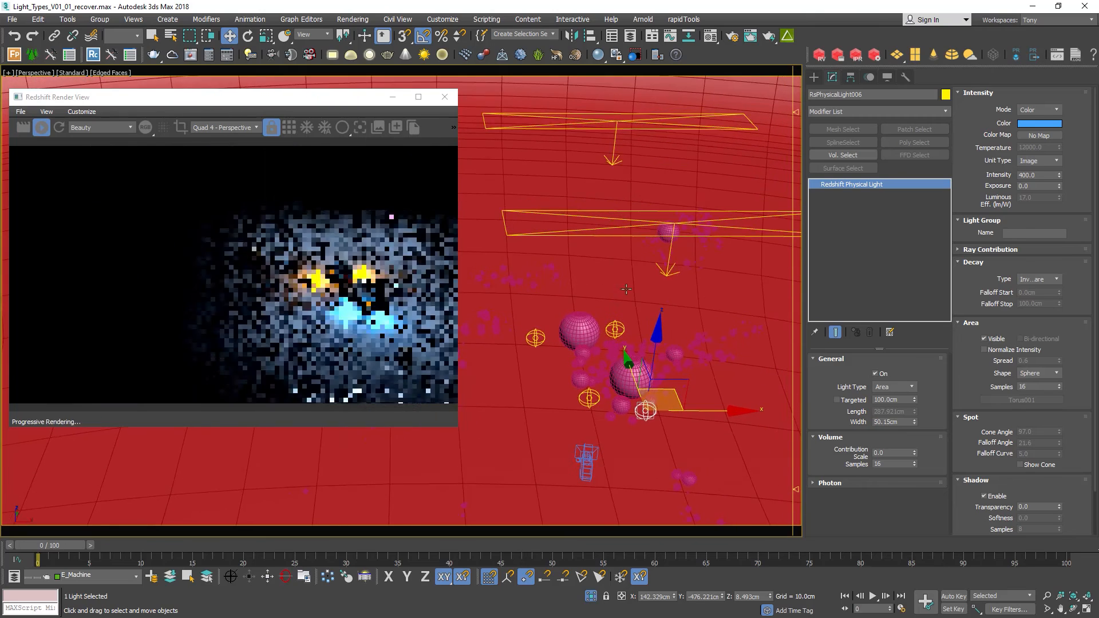
left_click(617, 133)
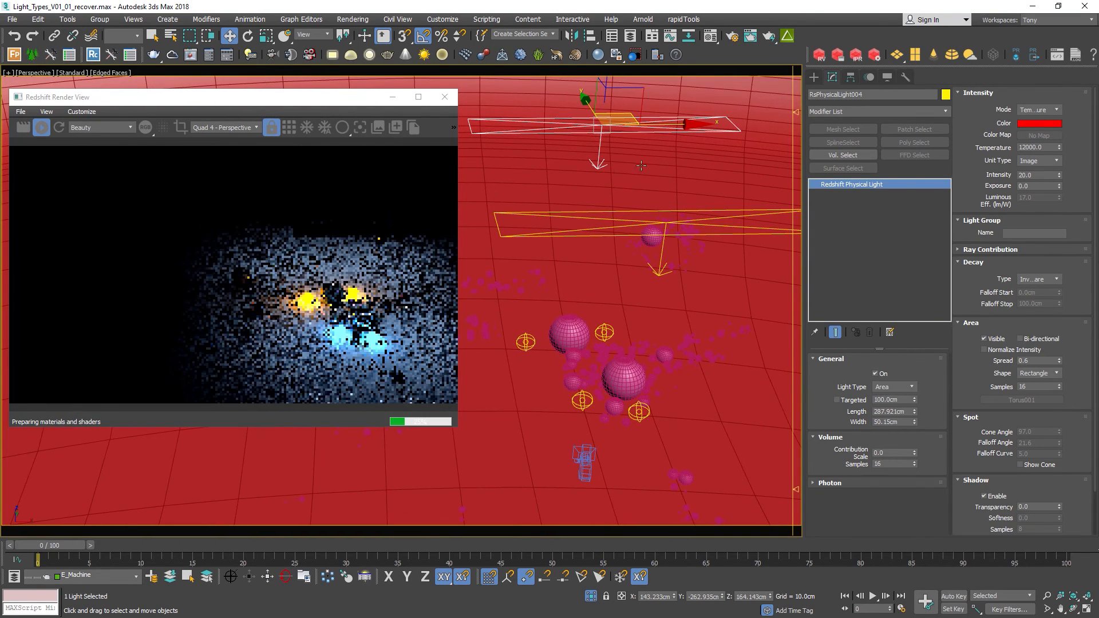
middle_click_drag(632, 200, 637, 210)
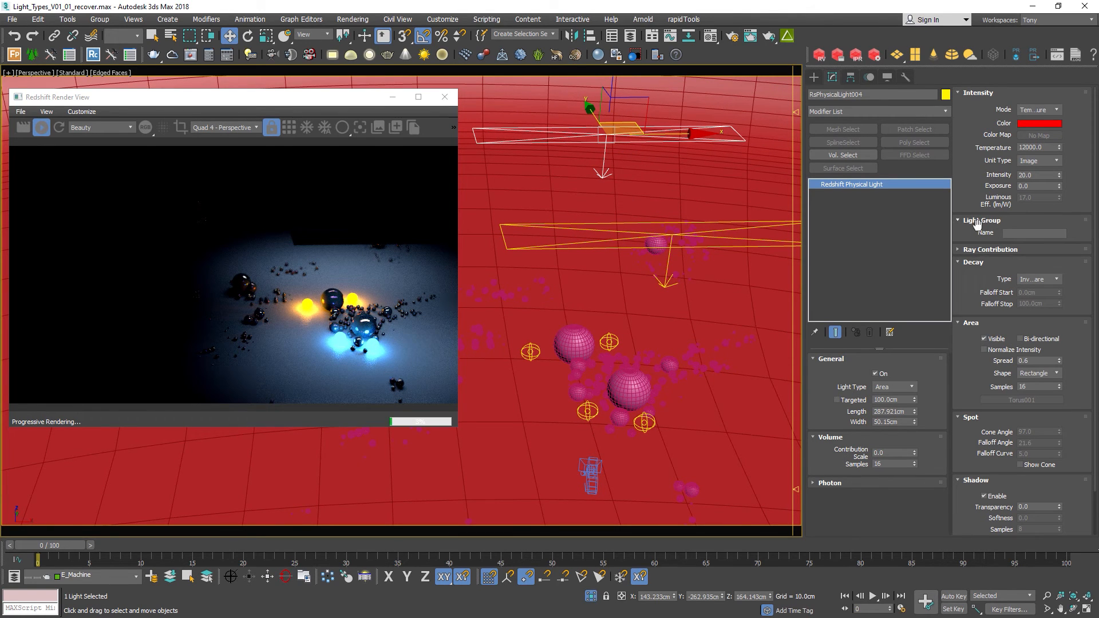
left_click(1019, 234)
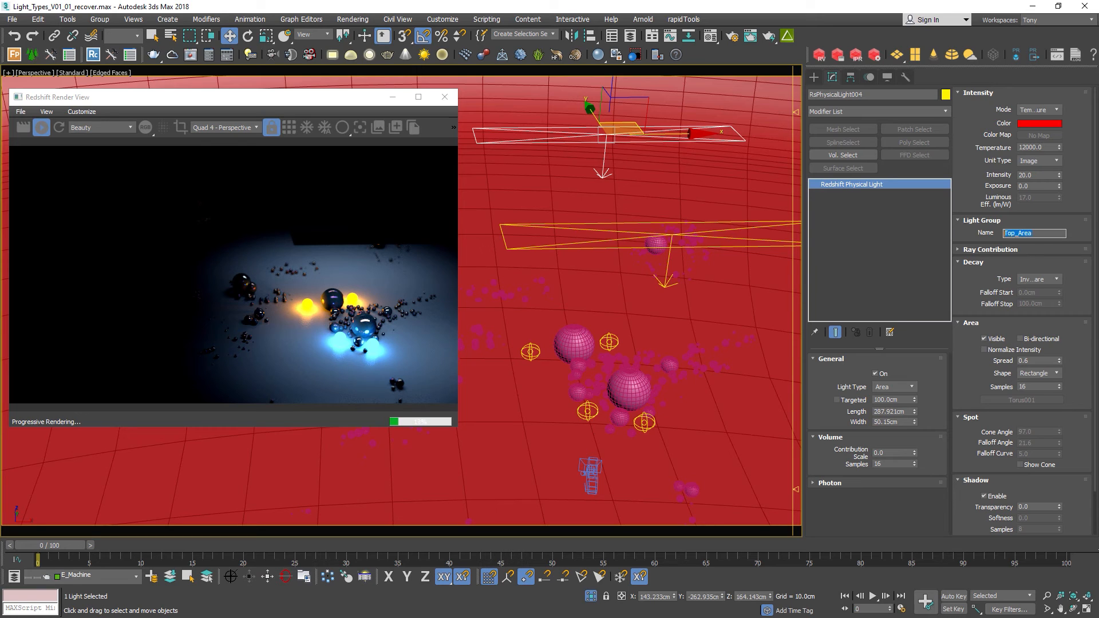
left_click(673, 234)
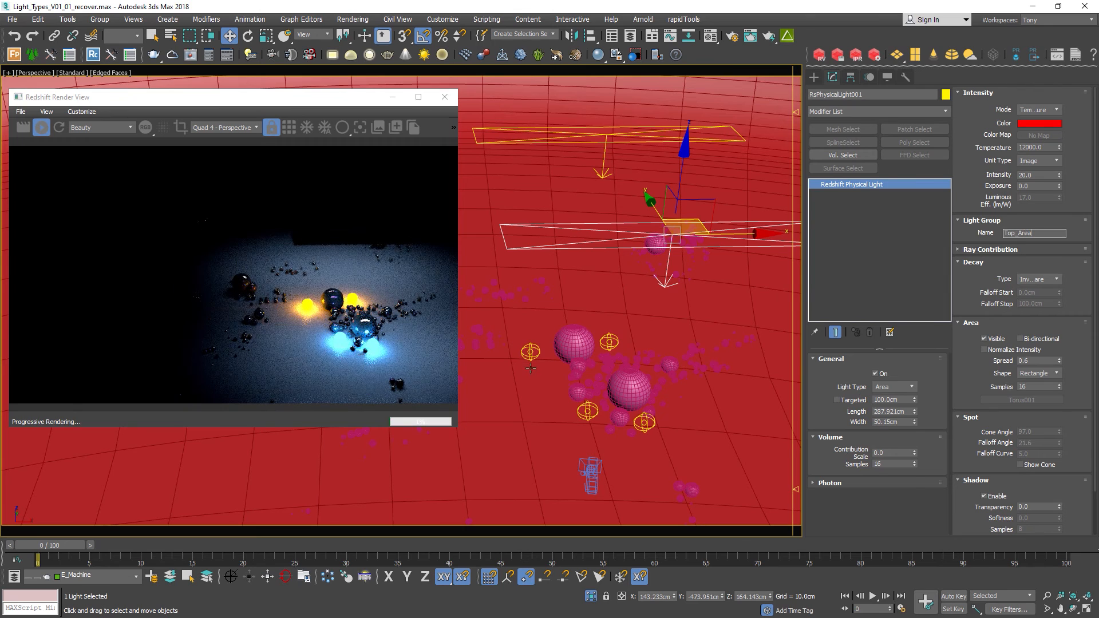
- Assign both orange sphere lights to a light group named Small_Orange
left_click(531, 349)
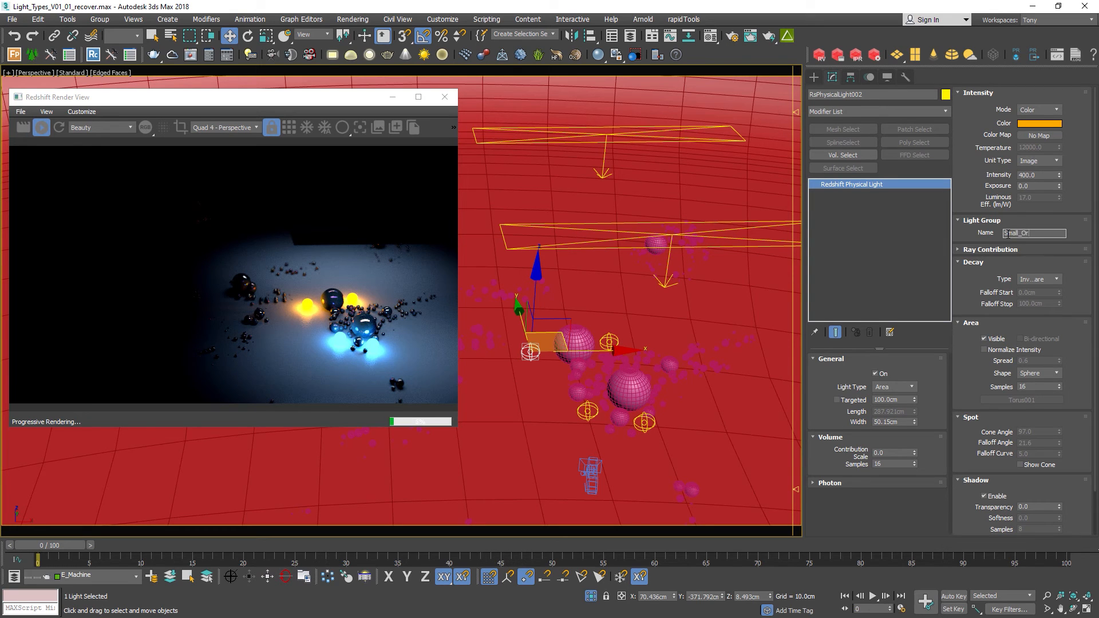
double_click(1009, 233)
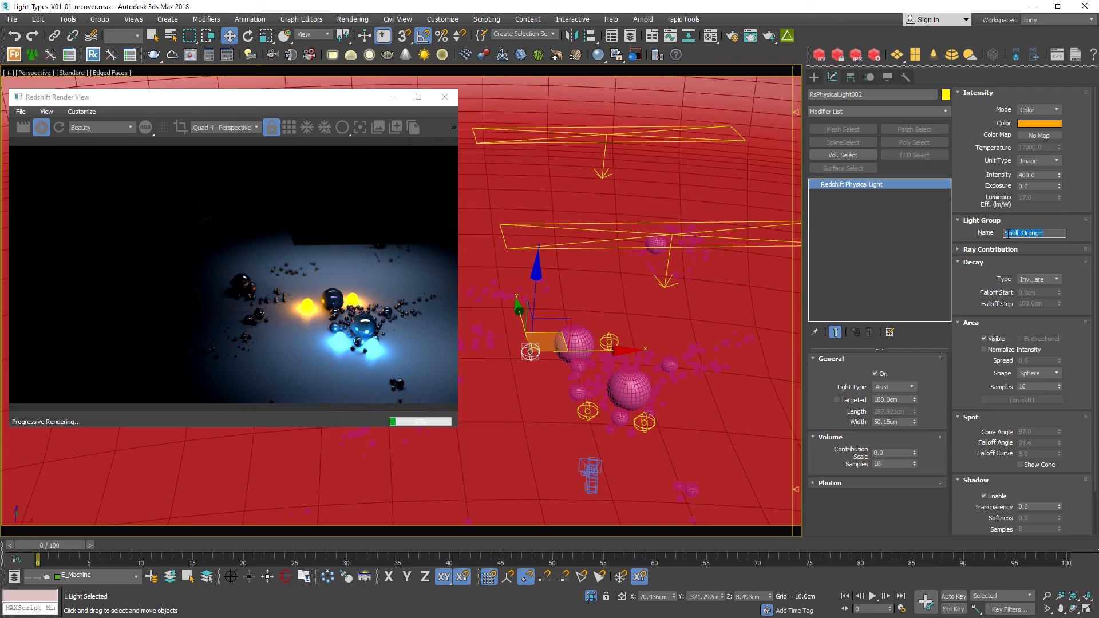
left_click(611, 340)
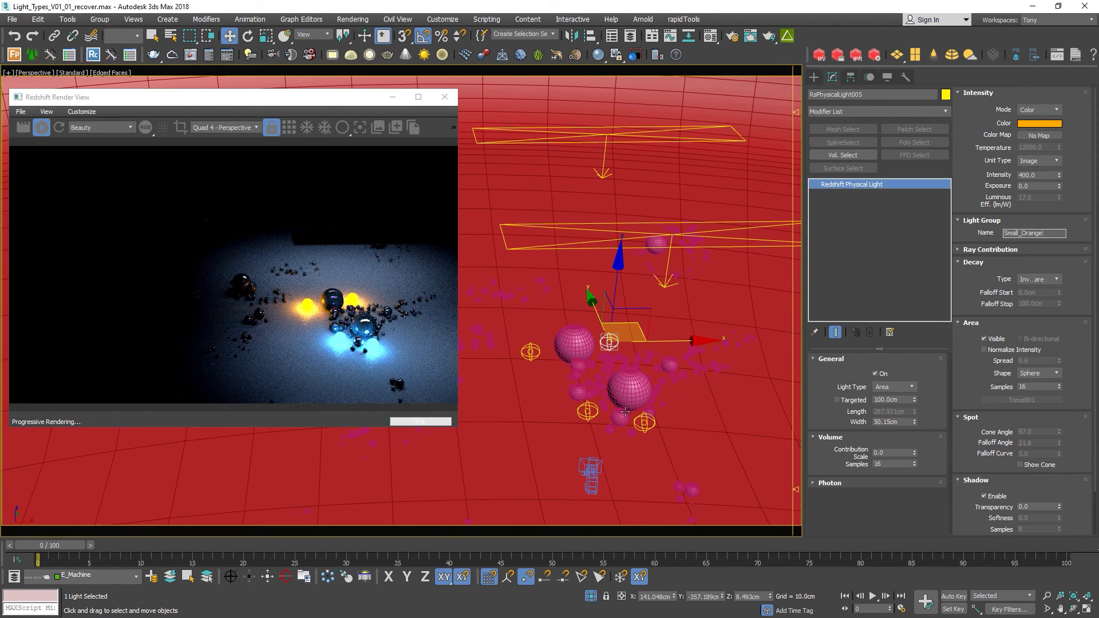
- Assign both blue sphere lights to a light group named Blue
left_click(589, 411)
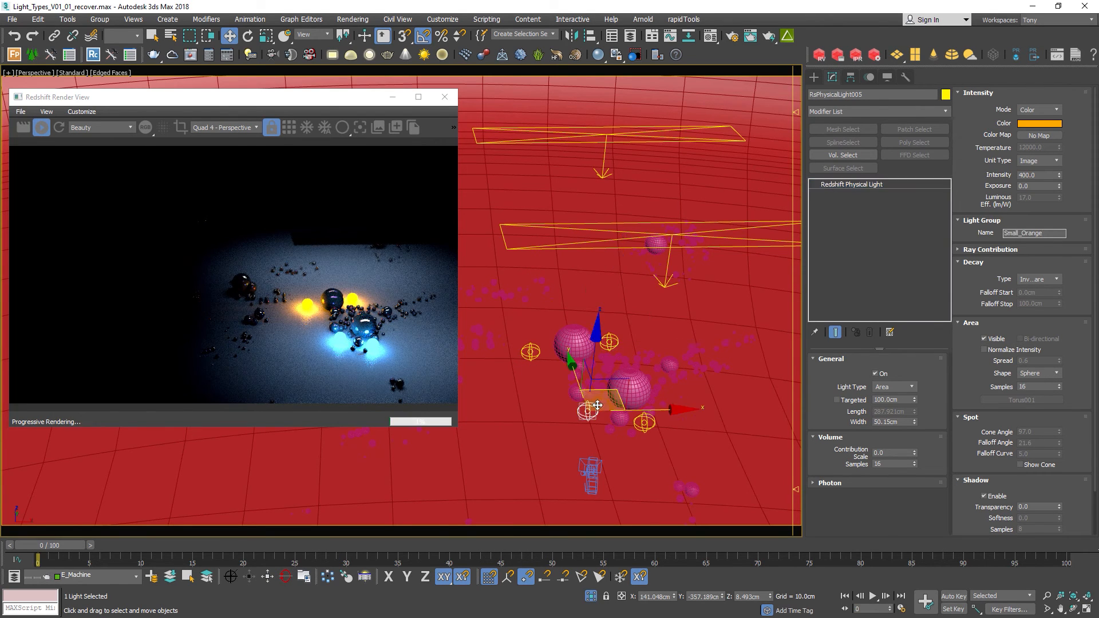
left_click(1015, 232)
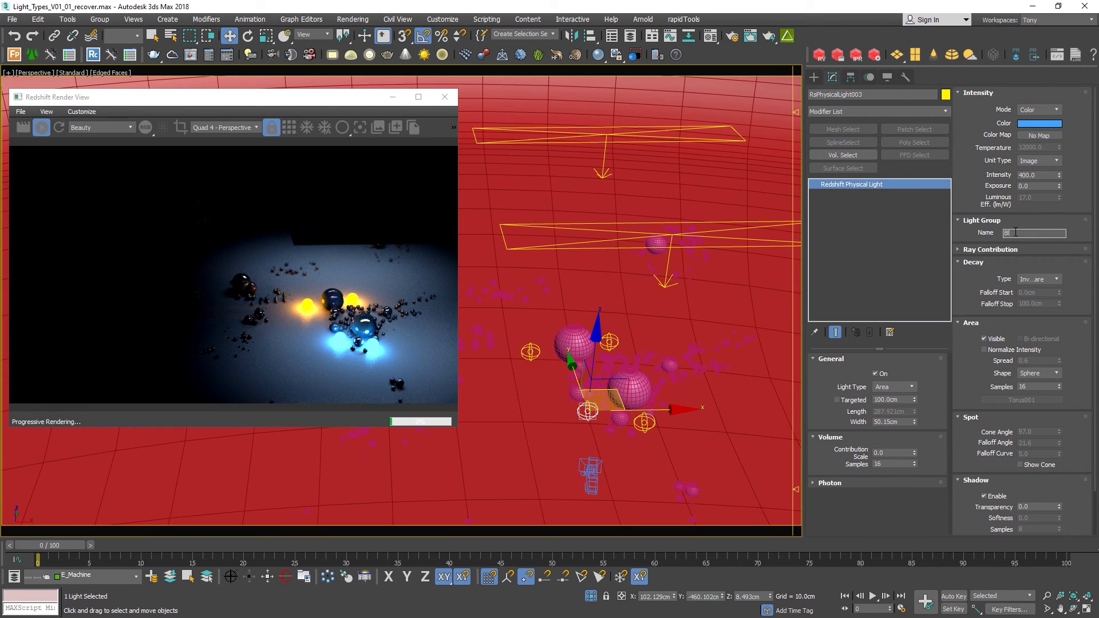
key("Return")
left_click(644, 423)
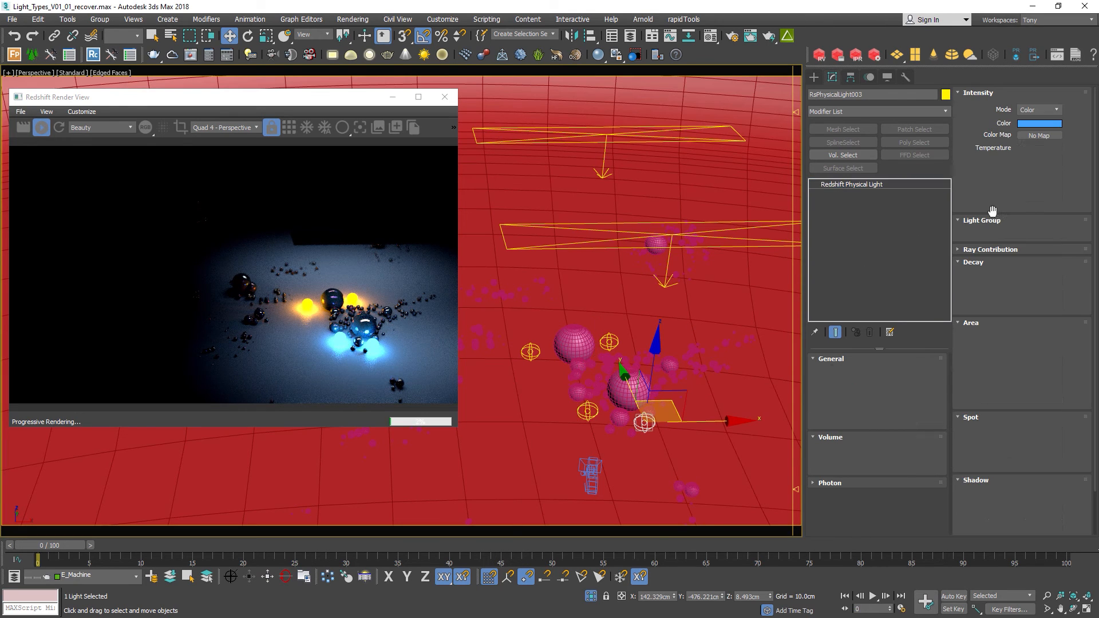
left_click(1022, 233)
type("Small_Orange")
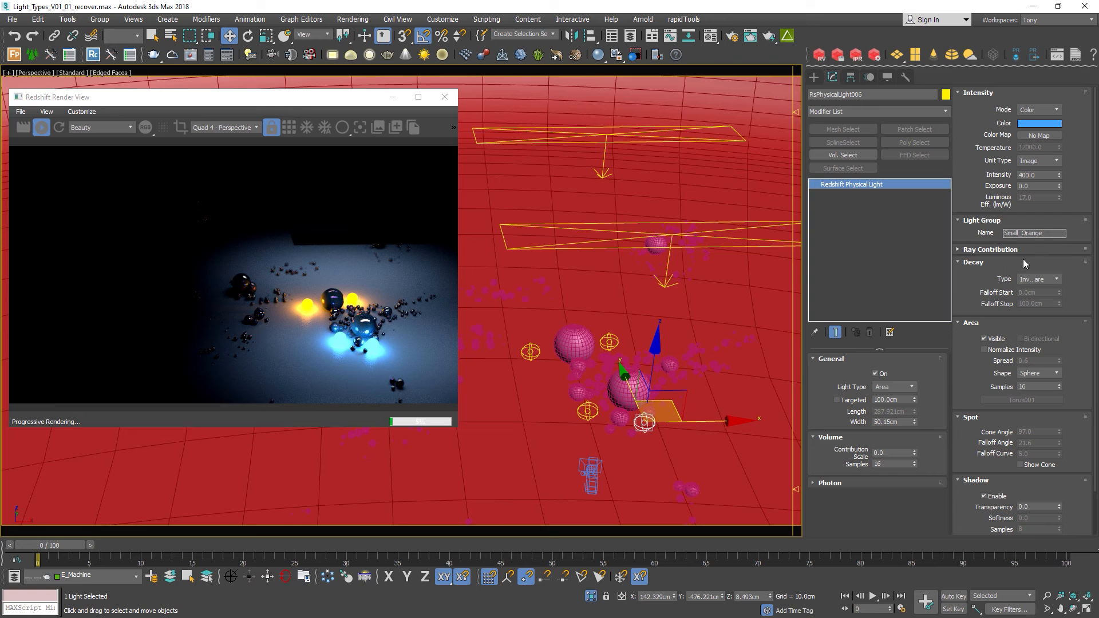
left_click_drag(1030, 233, 1045, 233)
type("Blue")
key("Return")
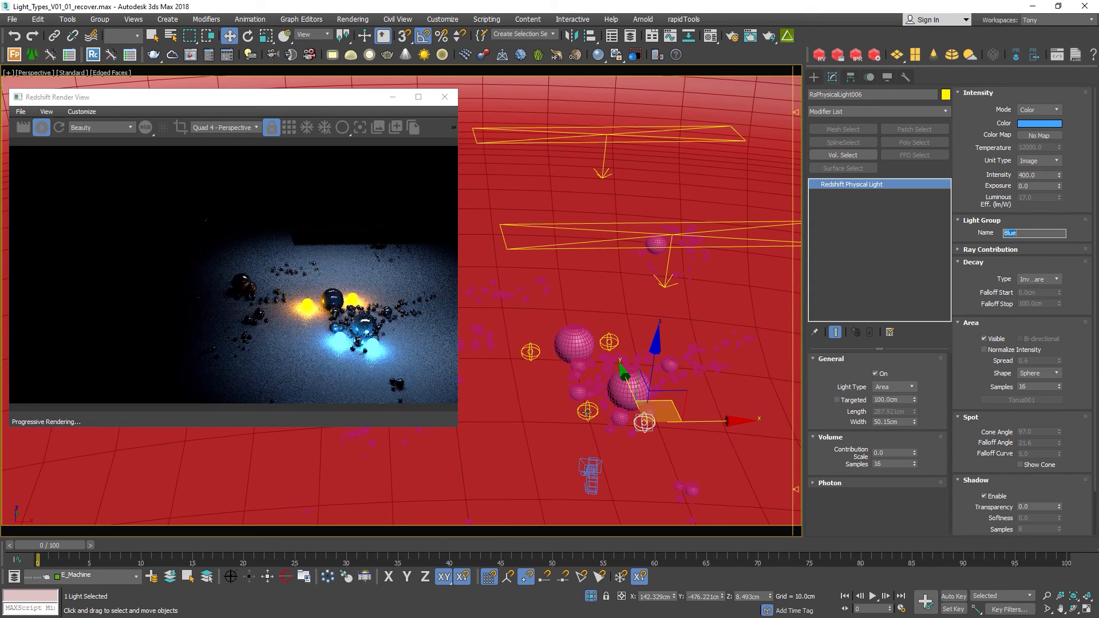
left_click(588, 411)
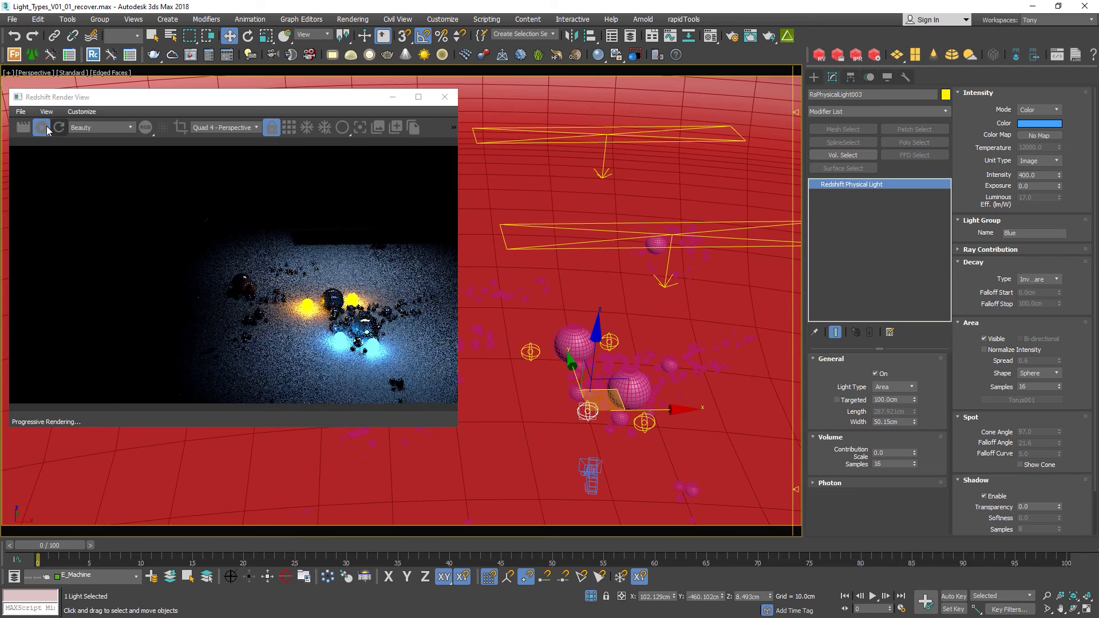
- Stop the live render and check which render passes the Redshift Render View offers
scroll(613, 324, "up", 3)
key("c")
double_click(527, 232)
key("p")
middle_click_drag(567, 285, 501, 252)
scroll(596, 270, "down", 4)
scroll(630, 272, "up", 3)
left_click(109, 127)
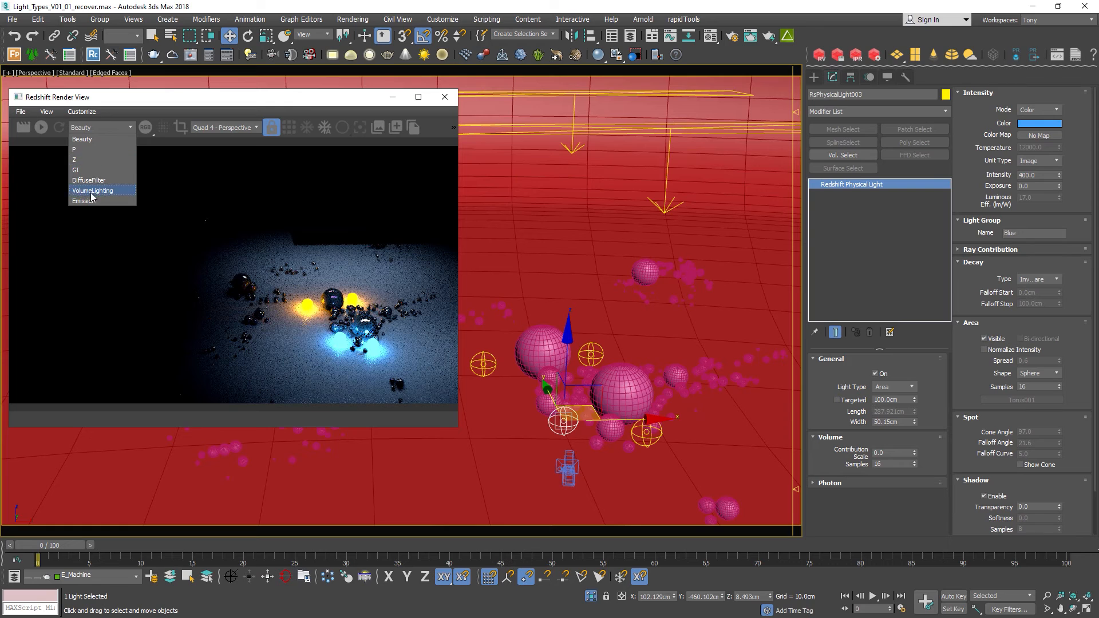
left_click(231, 201)
- Delete all existing render elements from the render setup: GI, Beauty, DiffuseFilter, VolumeLighting, Z, P and Emission
left_click(874, 56)
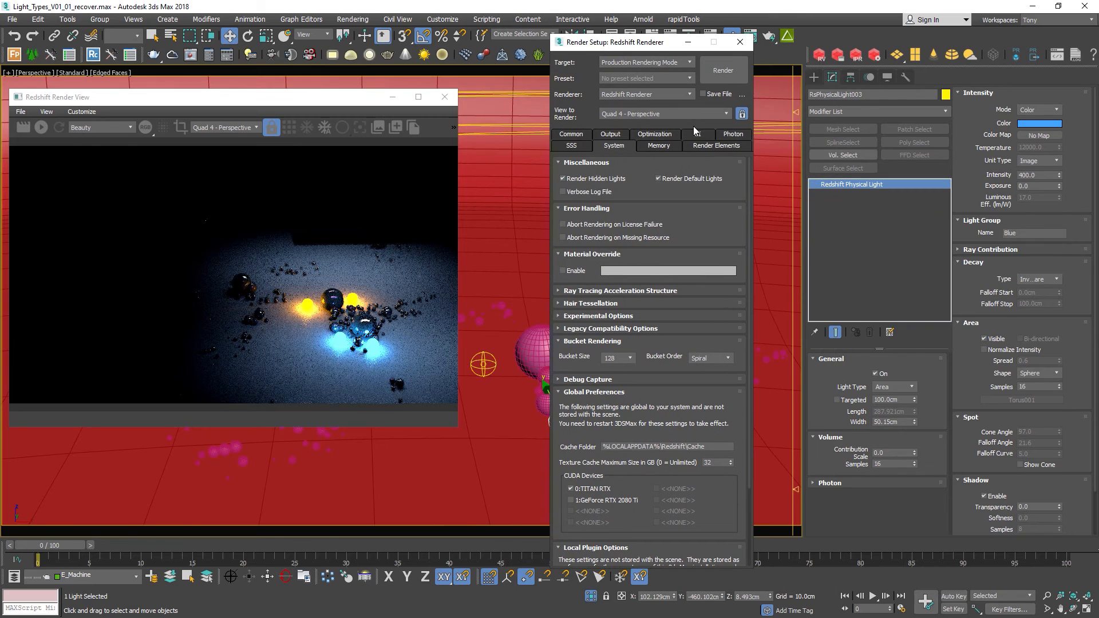
left_click(711, 146)
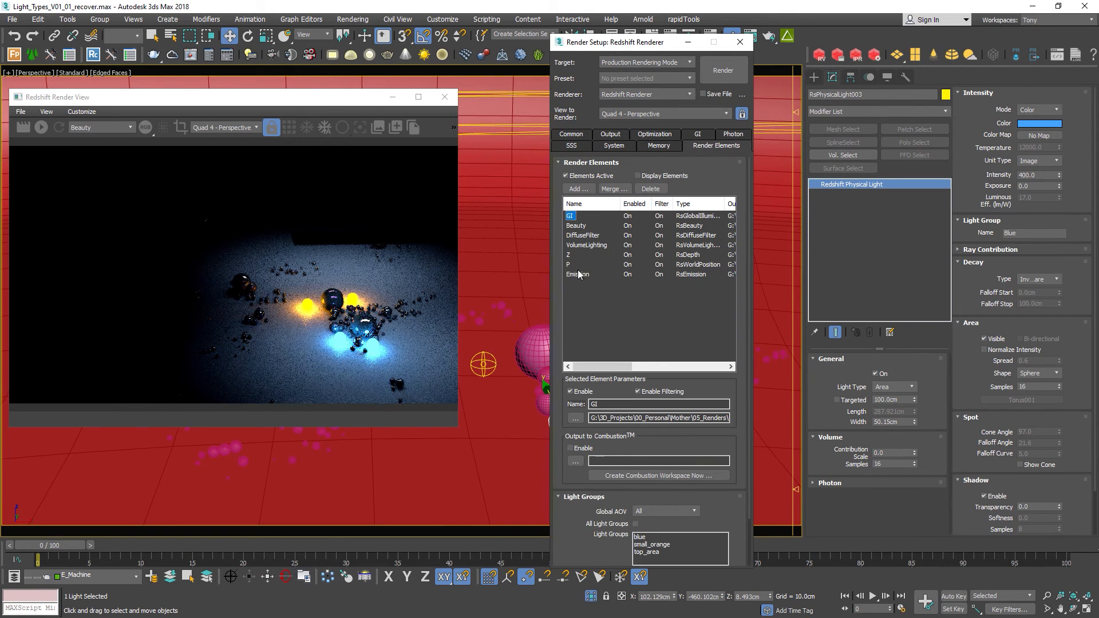
left_click(647, 190)
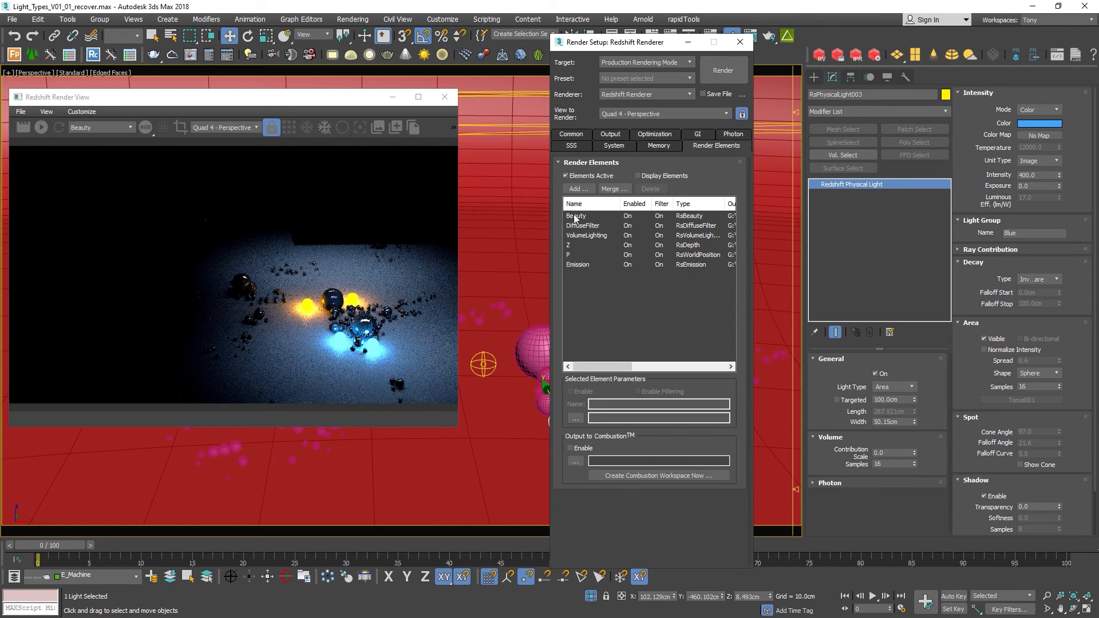
left_click(648, 190)
left_click(580, 225)
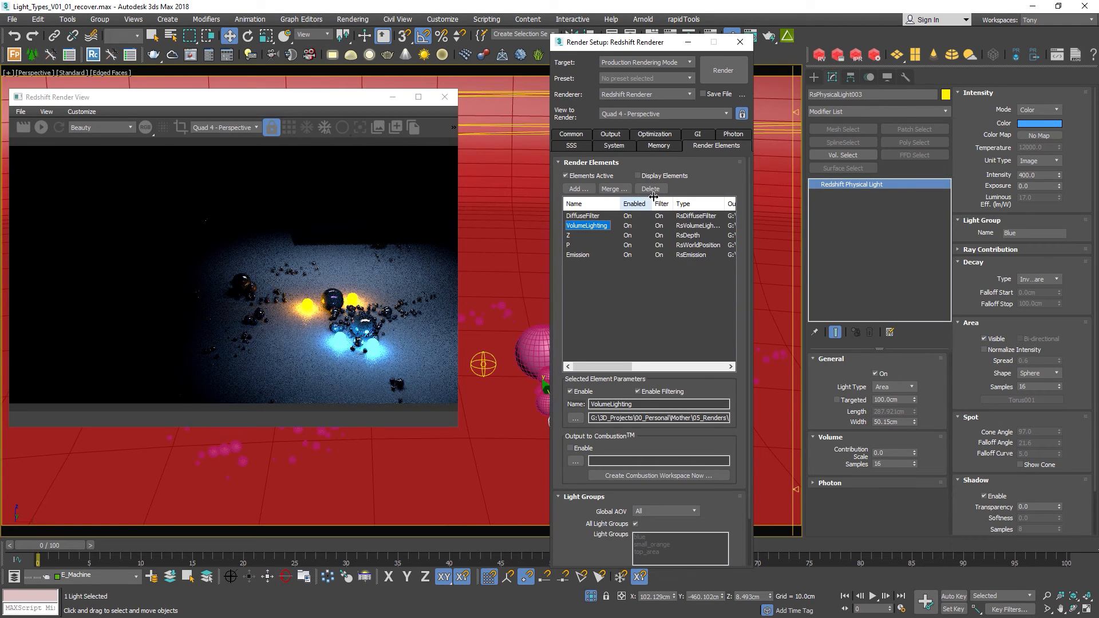
left_click(584, 216)
left_click(650, 189)
left_click(584, 216)
left_click(650, 189)
left_click(578, 217)
left_click(650, 189)
left_click(579, 217)
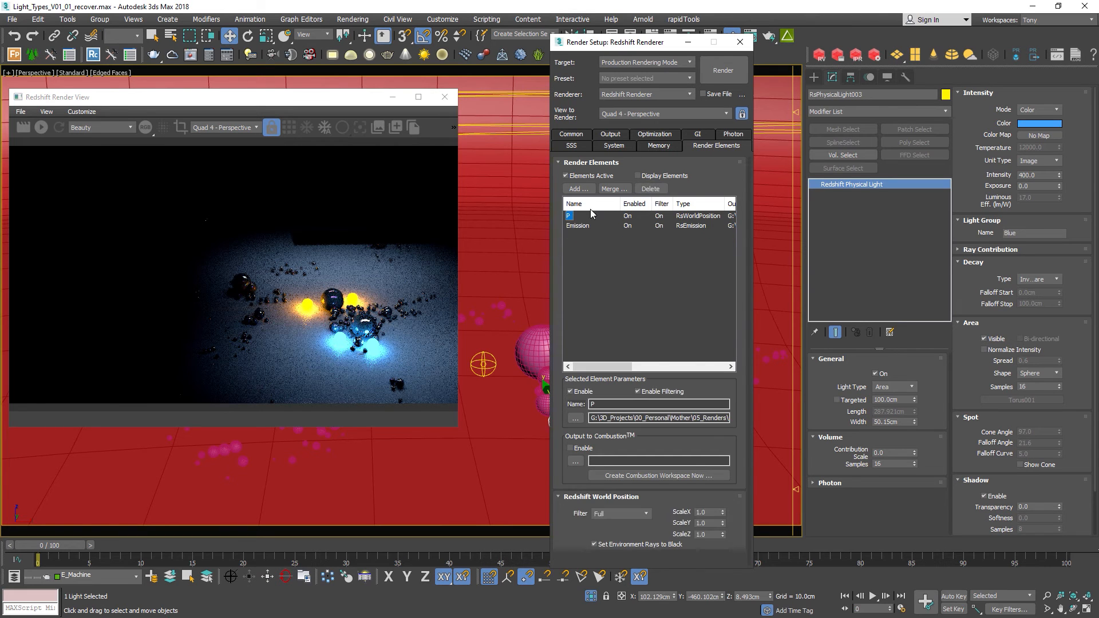
left_click(650, 189)
left_click(584, 216)
left_click(650, 189)
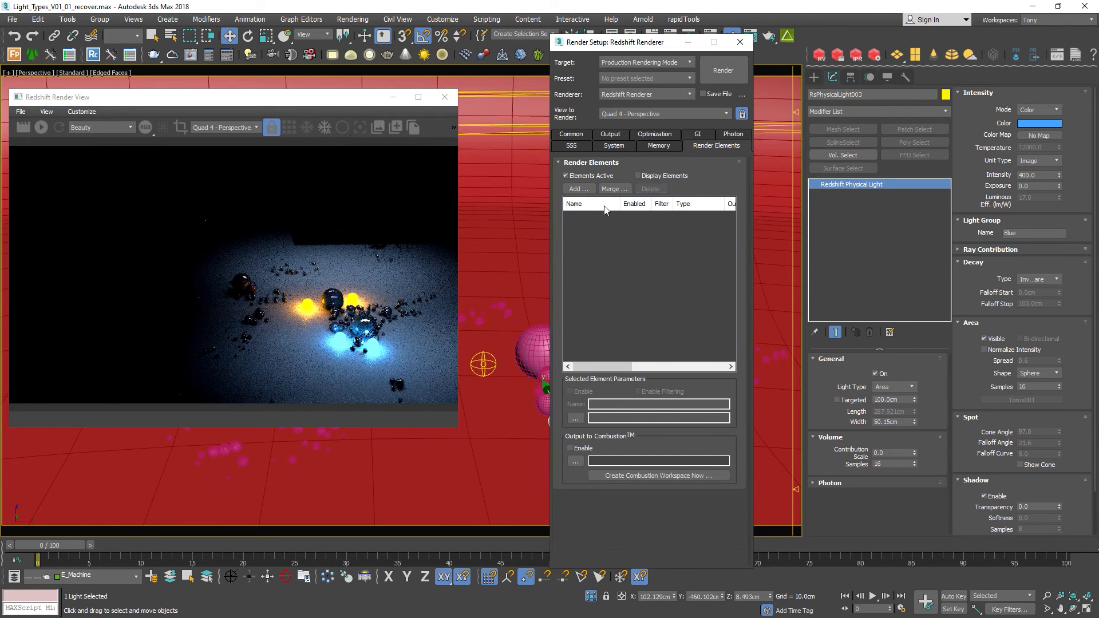
- Add an RsBeauty render element and bring up its light group settings
left_click(578, 189)
scroll(625, 284, "down", 6)
scroll(626, 284, "up", 6)
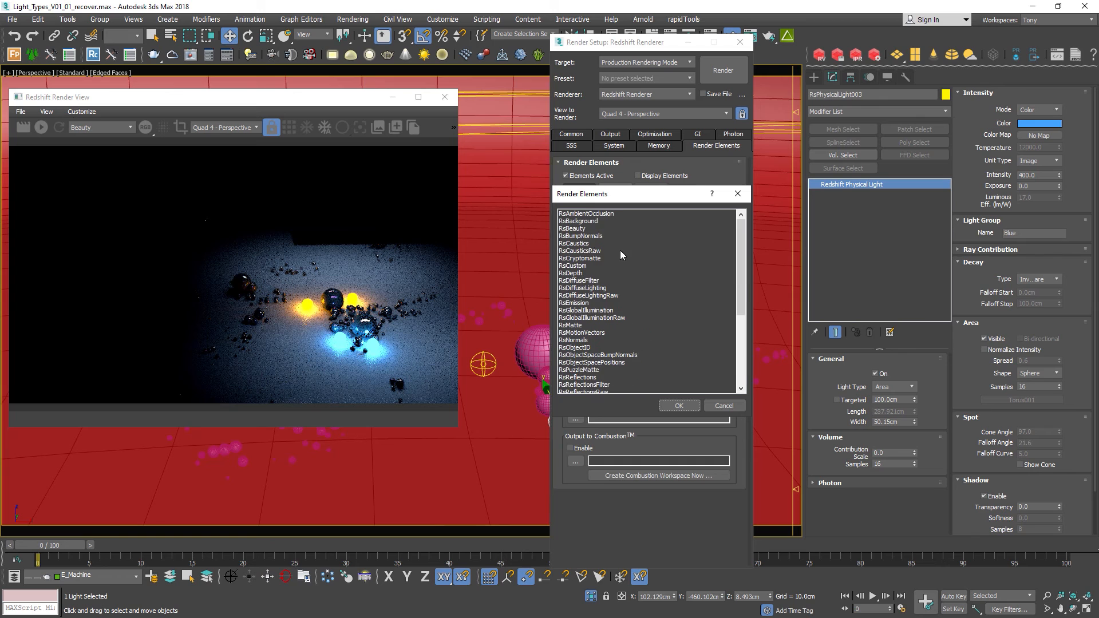
double_click(576, 229)
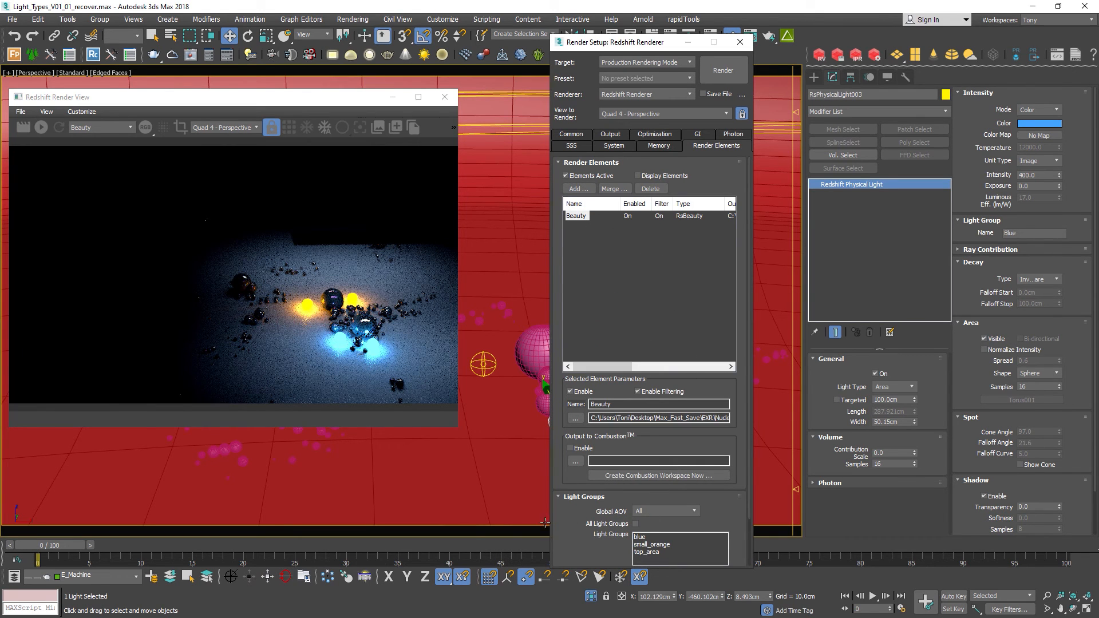
left_click_drag(563, 513, 573, 421)
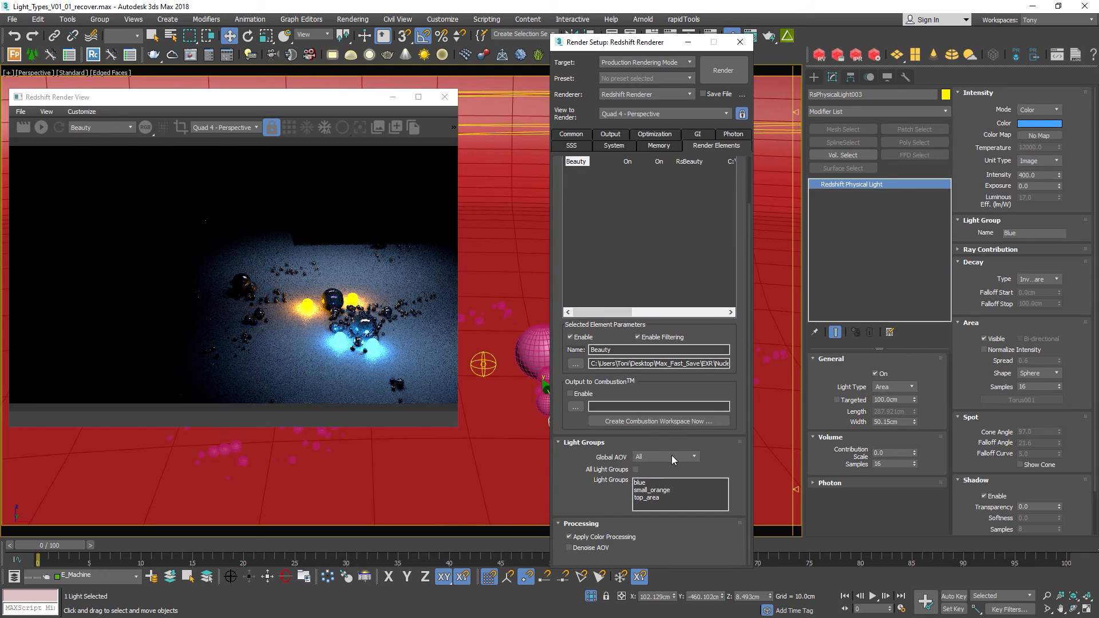
- Enable all light groups for the Beauty element, set its Global AOV to Remainder, and start the live render
left_click(635, 469)
left_click(657, 457)
left_click(649, 475)
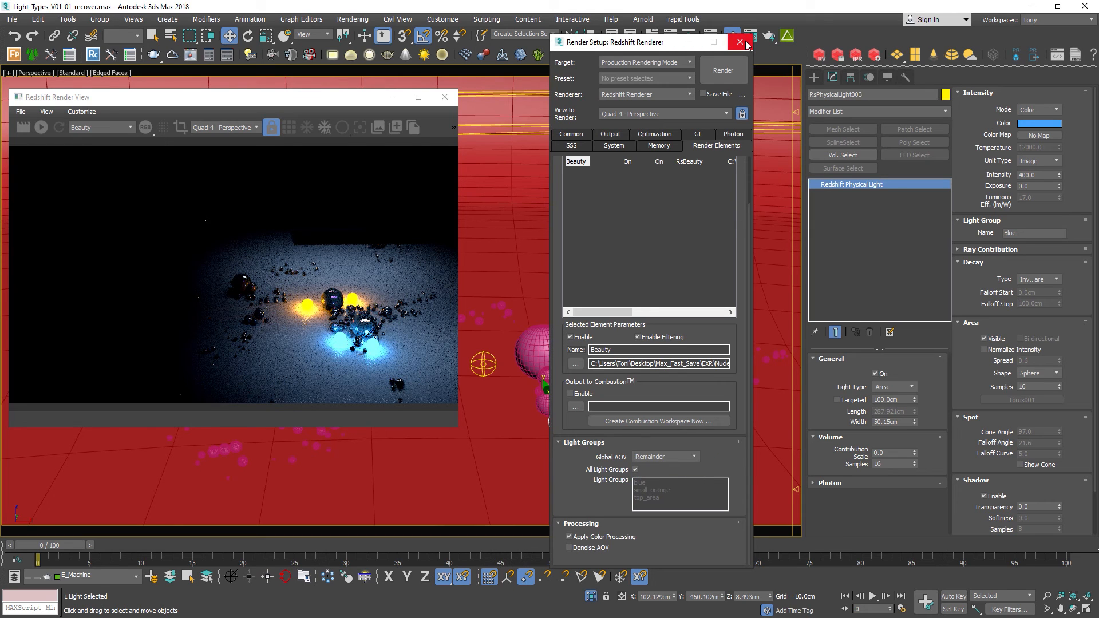
left_click(740, 43)
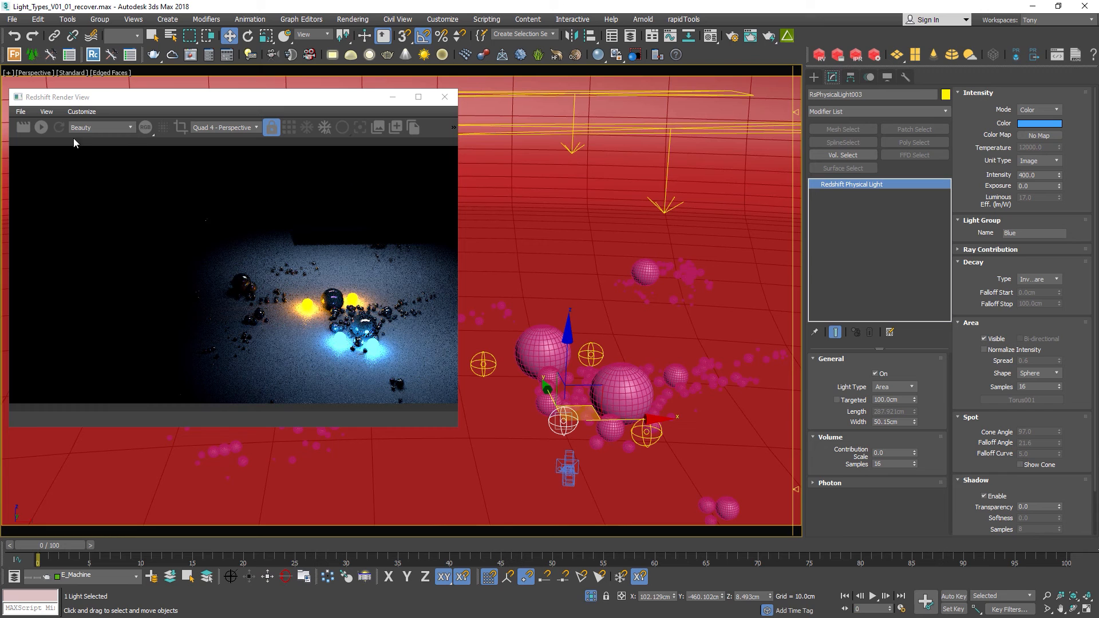
left_click(41, 127)
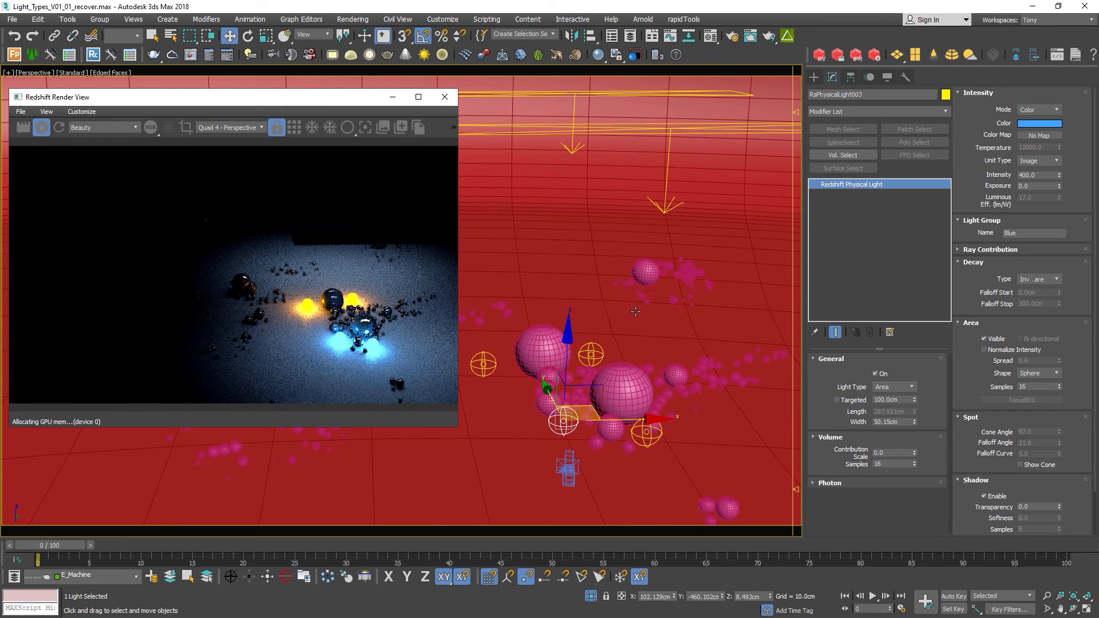
- Compare the Beauty, Beauty_blue, Beauty_small_orange, Beauty_top_area and Beauty_other passes in the Redshift Render View
left_click(102, 127)
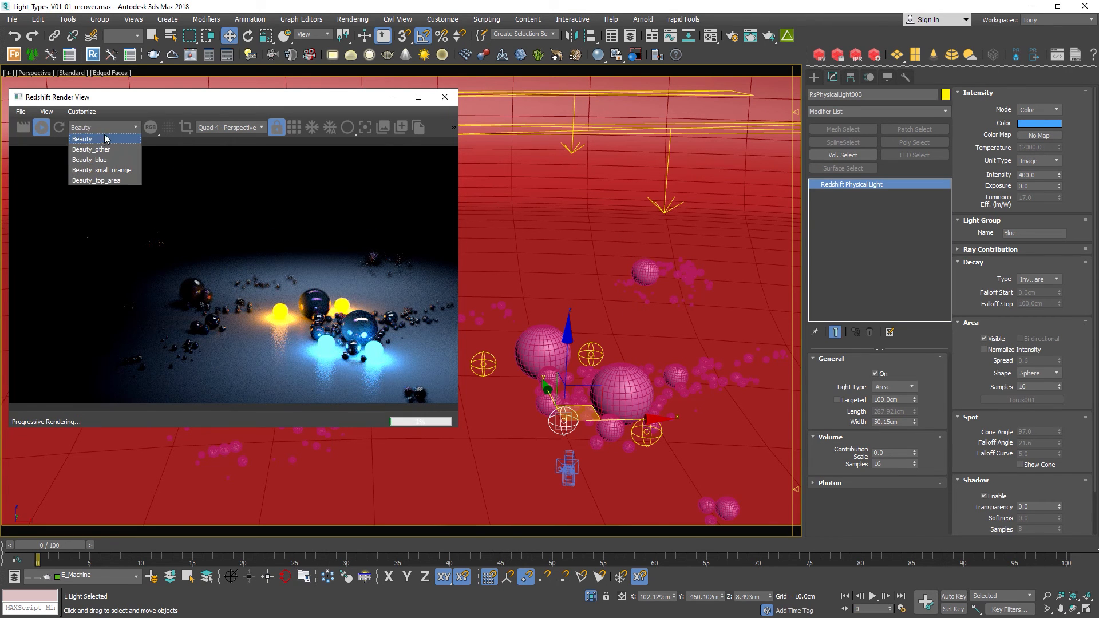
left_click(113, 137)
left_click(100, 129)
left_click(92, 160)
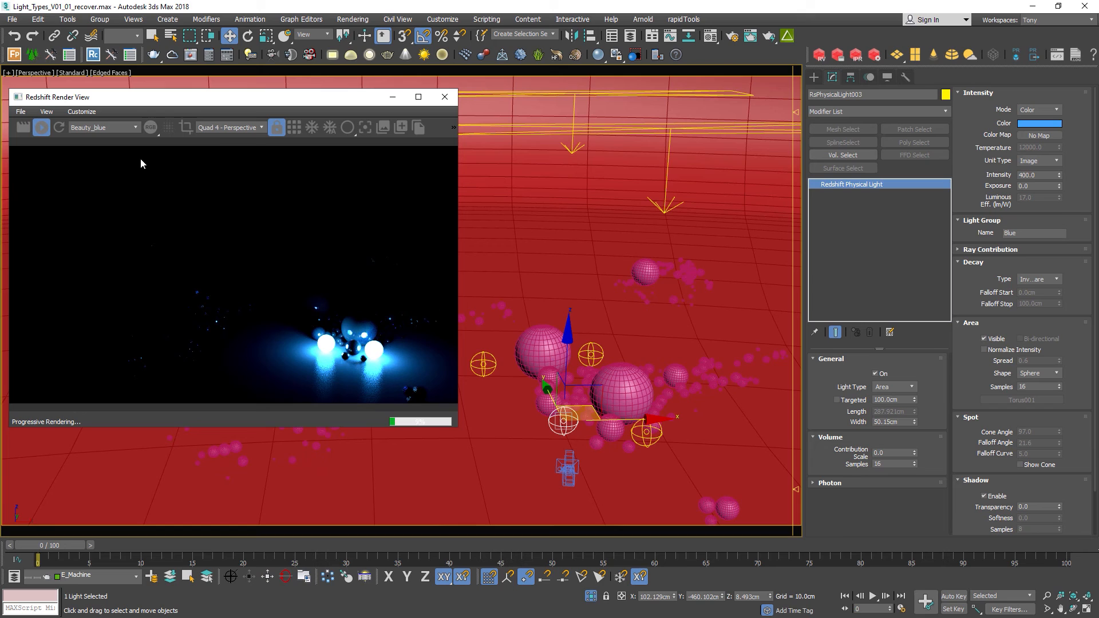
left_click(114, 128)
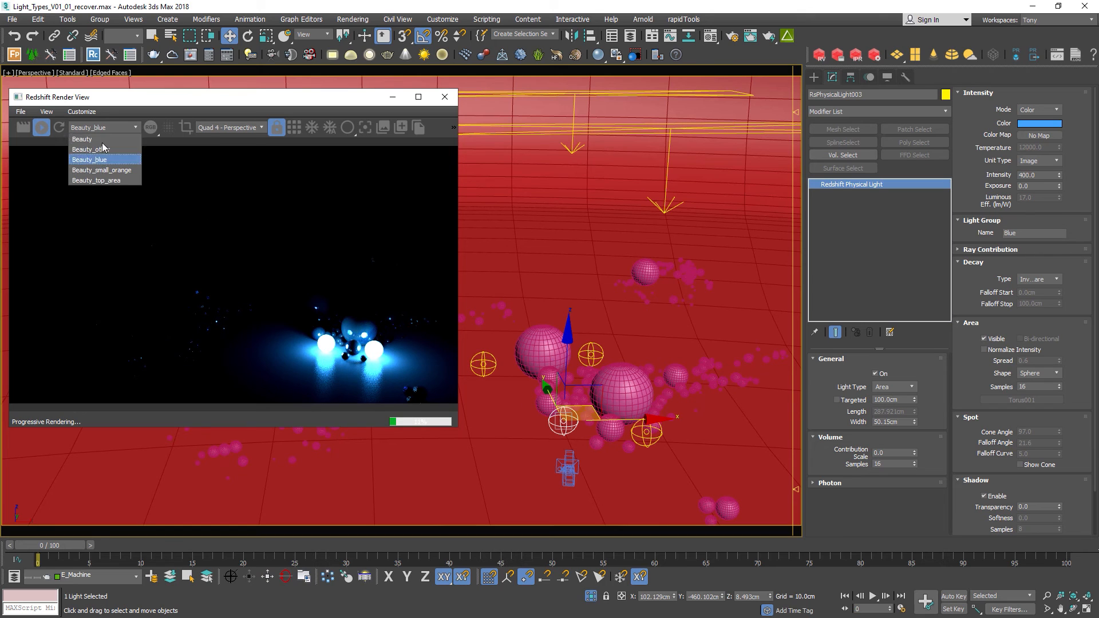
left_click(106, 172)
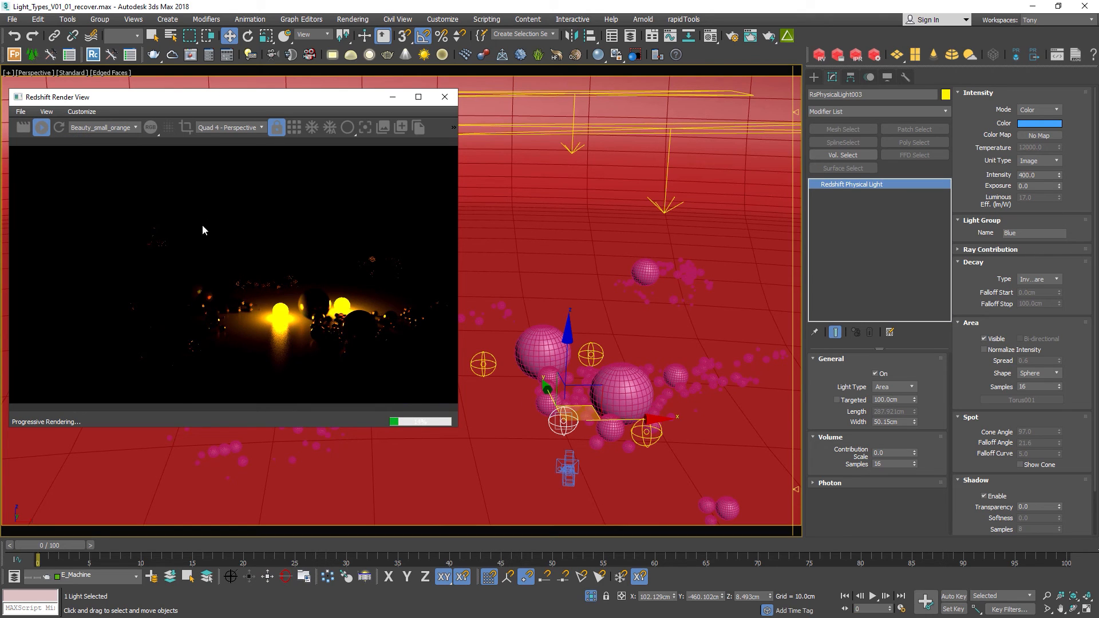
left_click(114, 130)
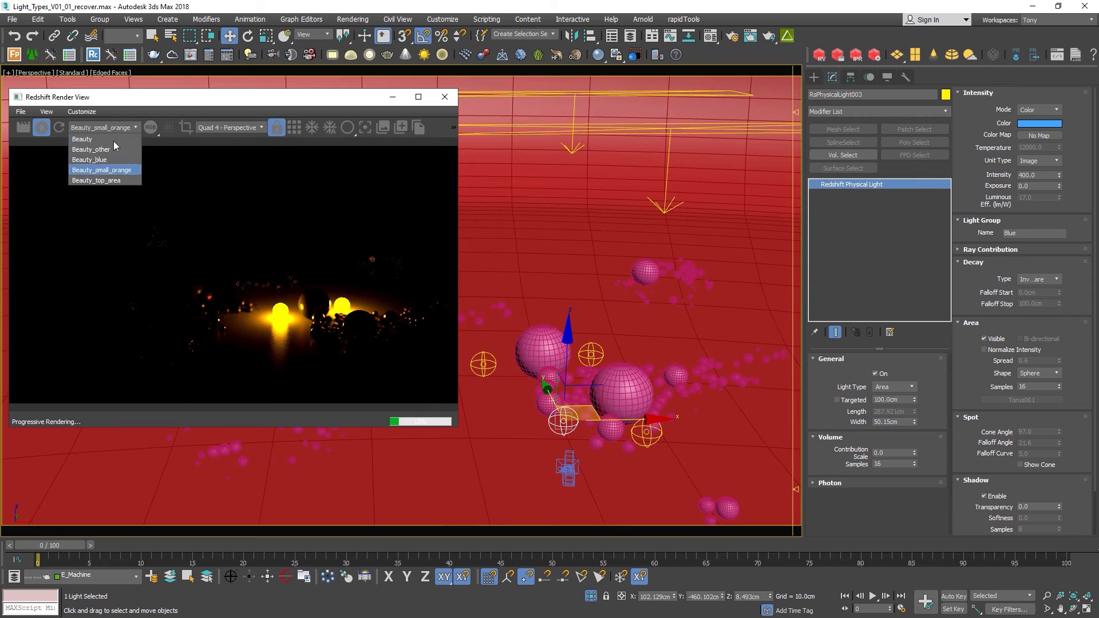
left_click(104, 181)
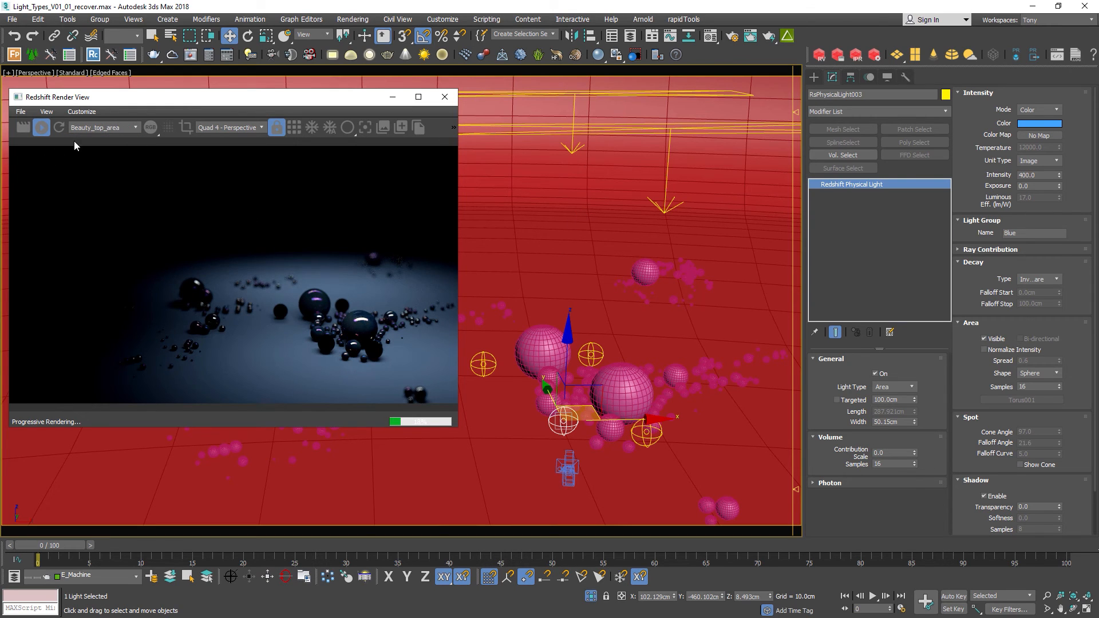
left_click(97, 127)
left_click(99, 148)
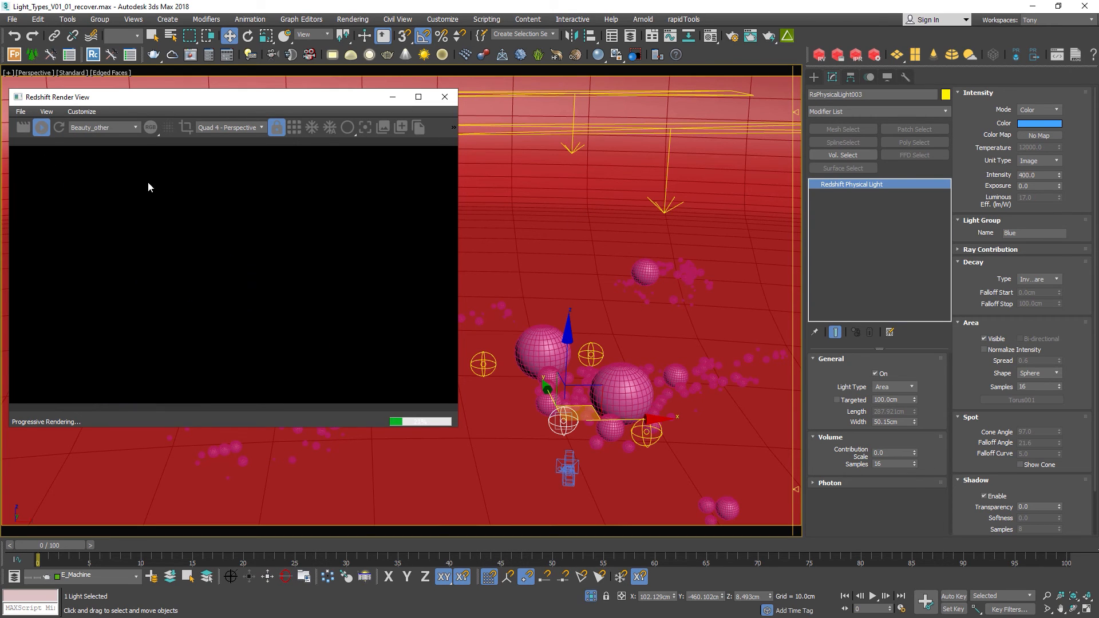
- Give the small sphere beside the large front sphere an RS Incandescent material
left_click(813, 78)
left_click(672, 371)
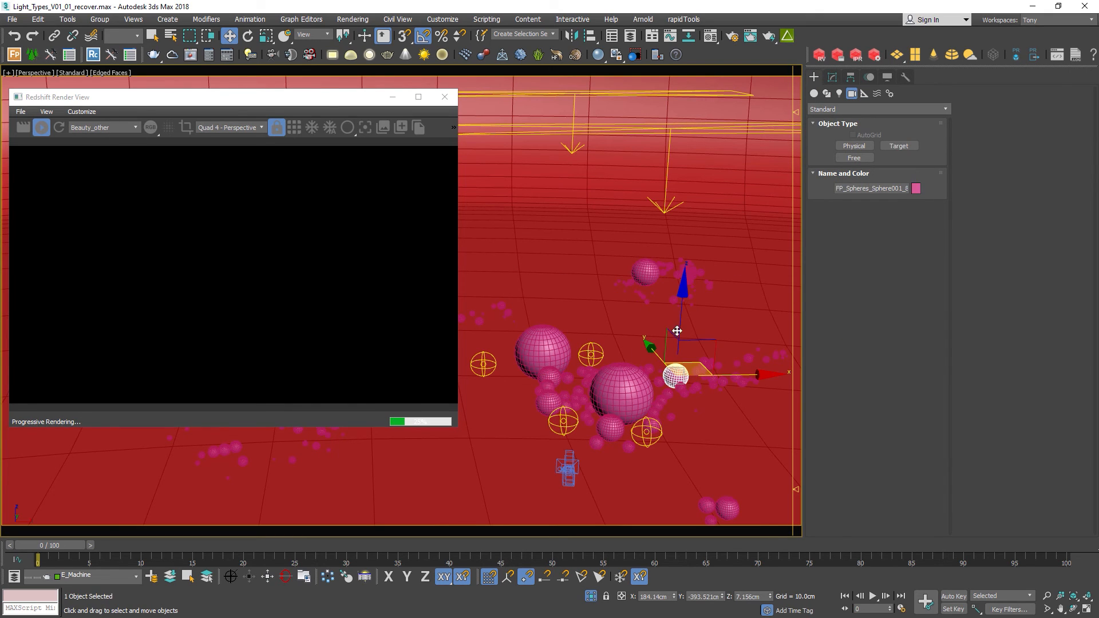
key("m")
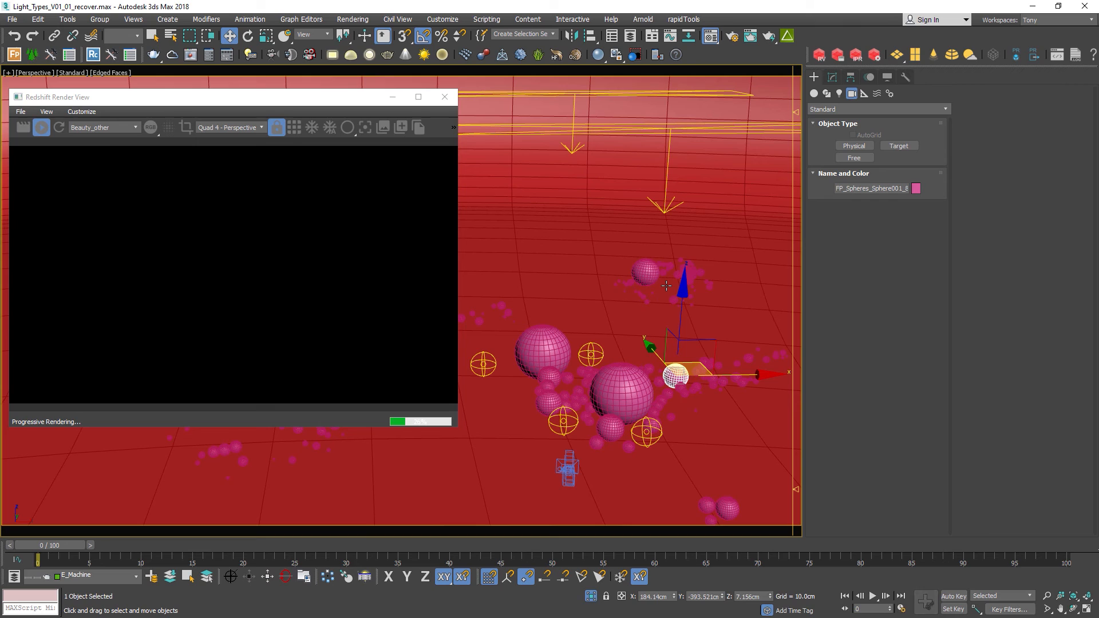
left_click(635, 189)
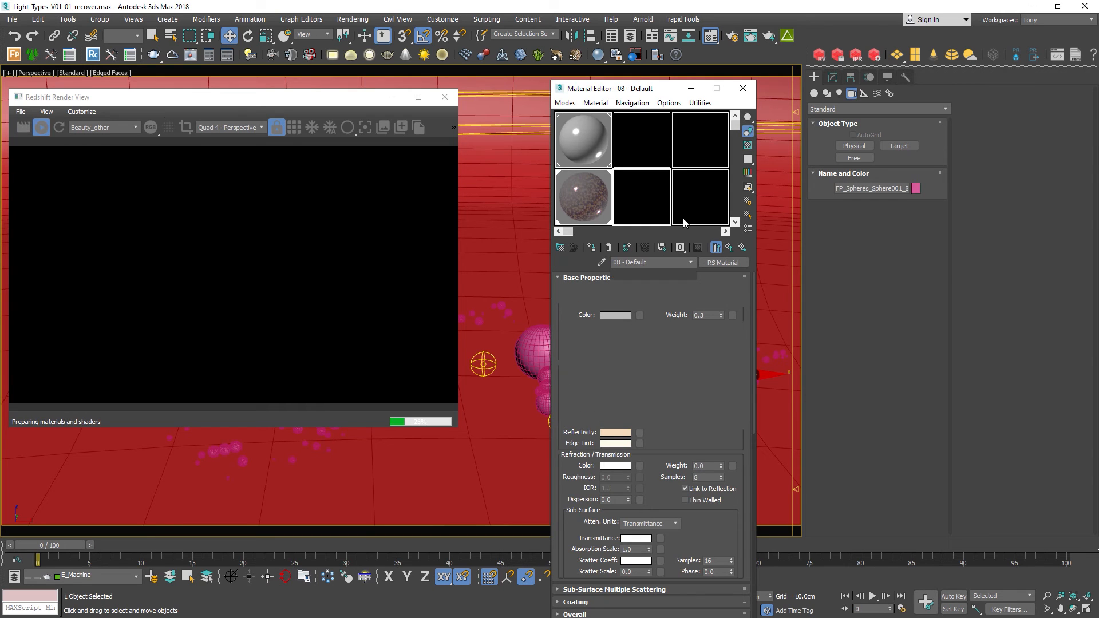
left_click(715, 261)
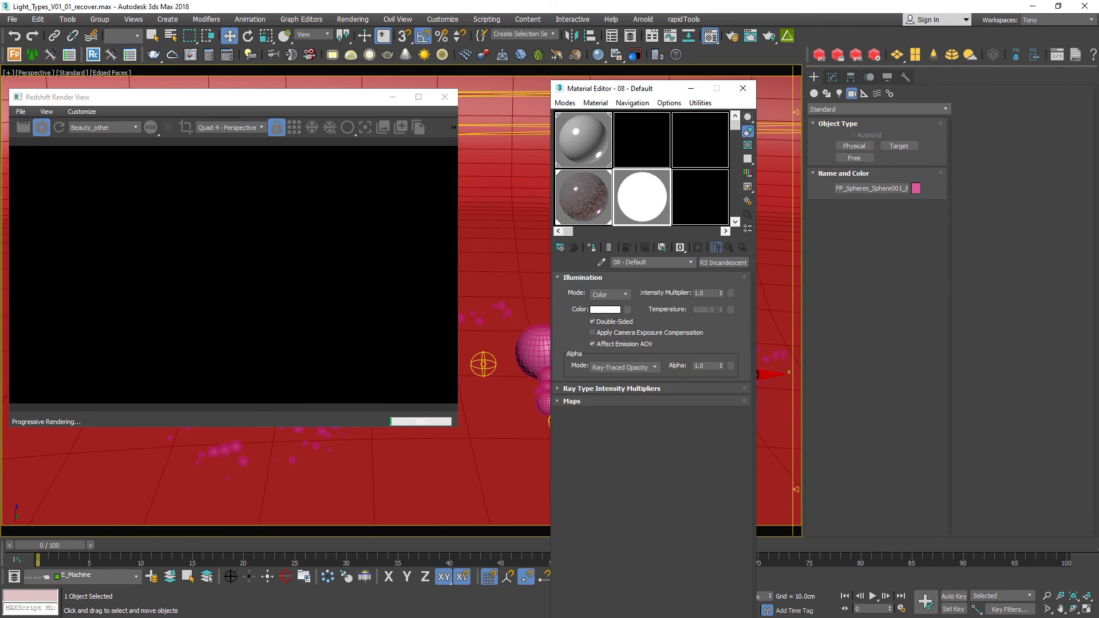
left_click_drag(636, 91, 439, 110)
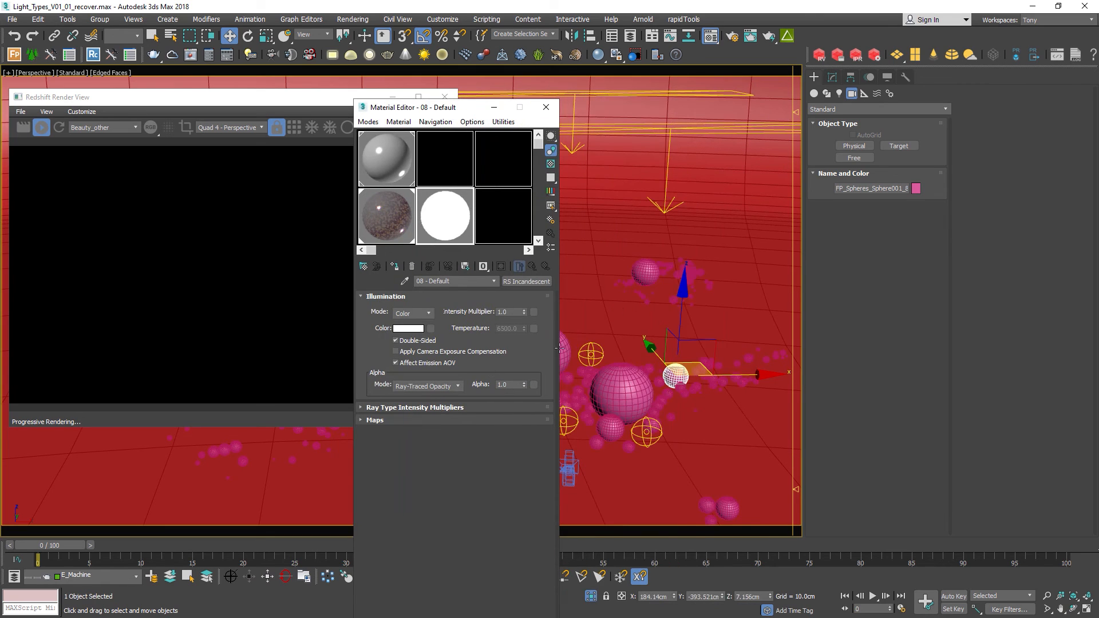
left_click_drag(441, 110, 739, 112)
- With the Beauty pass displayed, set the incandescent material's intensity multiplier to 500 and move its sphere farther back, away from the blue lights
left_click(102, 129)
left_click(100, 139)
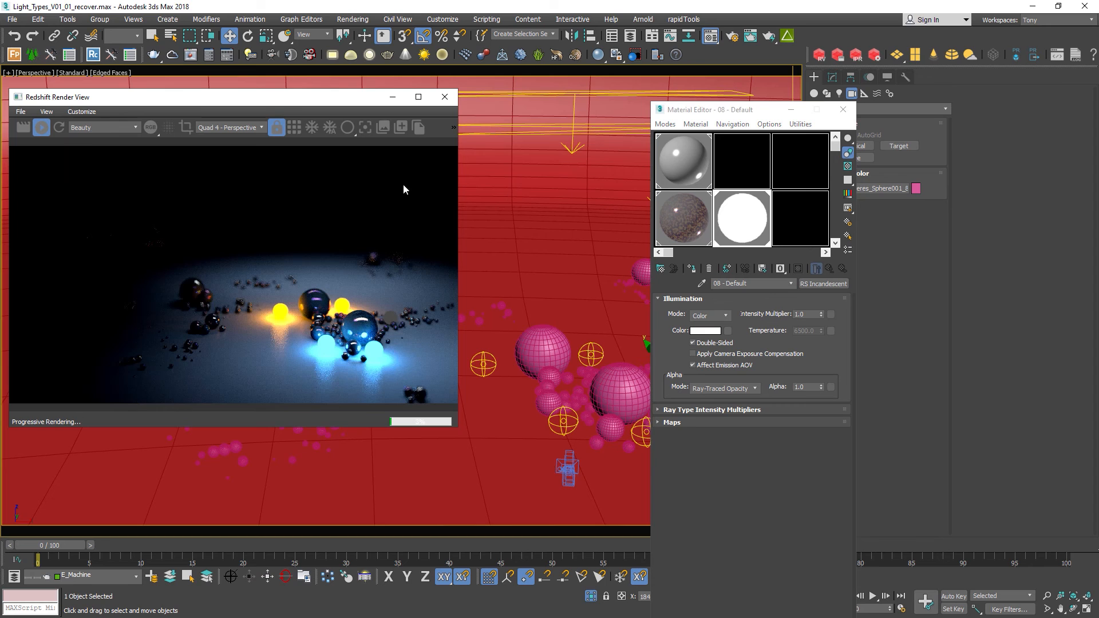
left_click(800, 315)
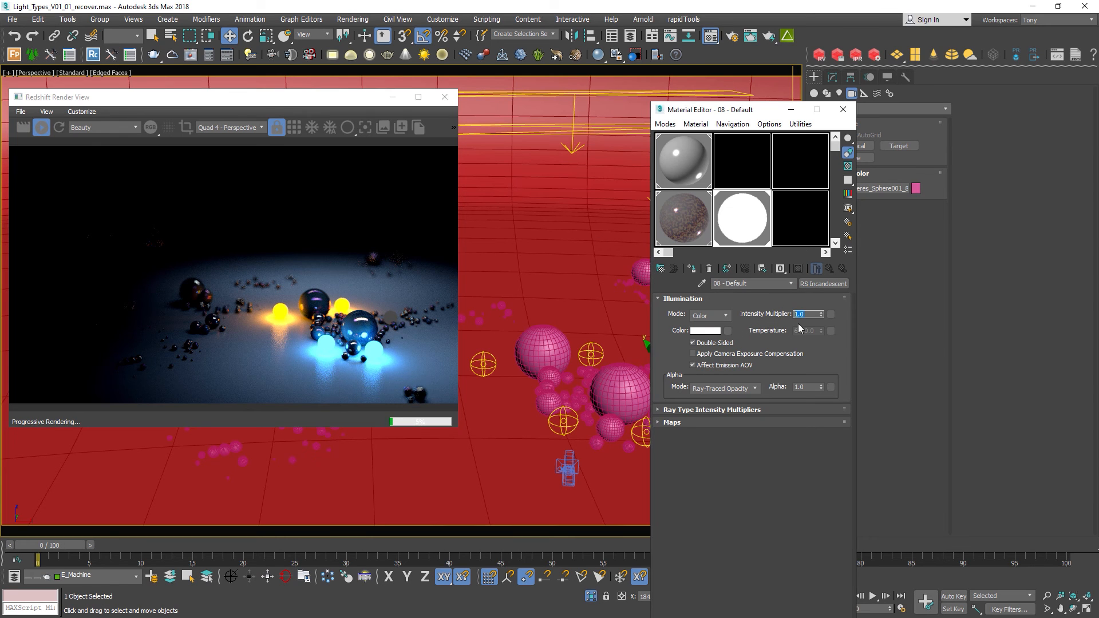
key("Return")
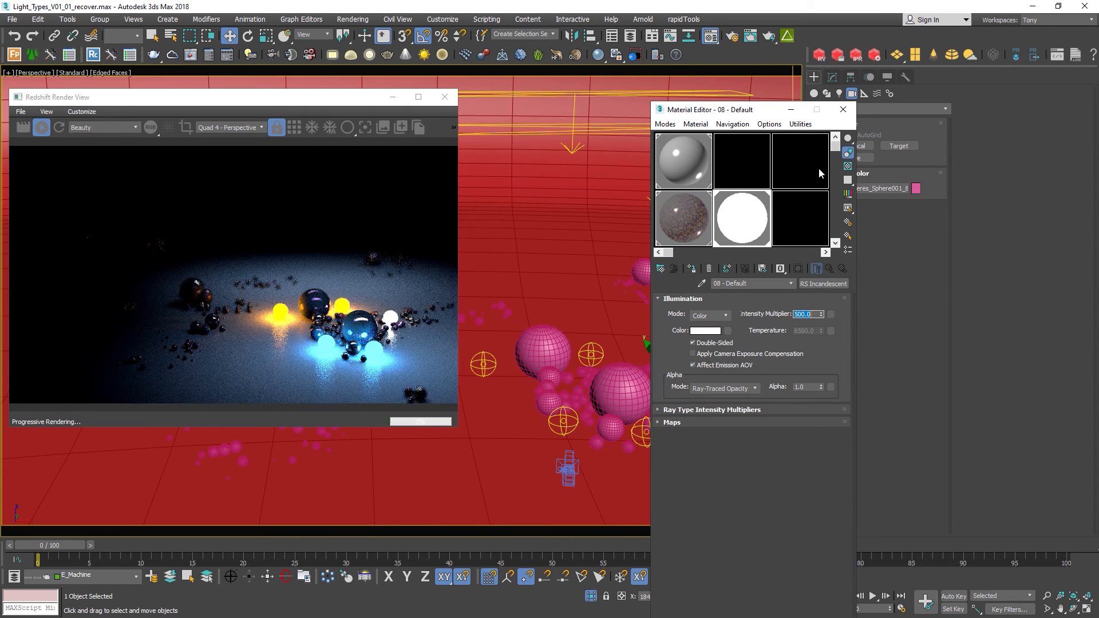
left_click(843, 111)
left_click_drag(694, 362, 684, 318)
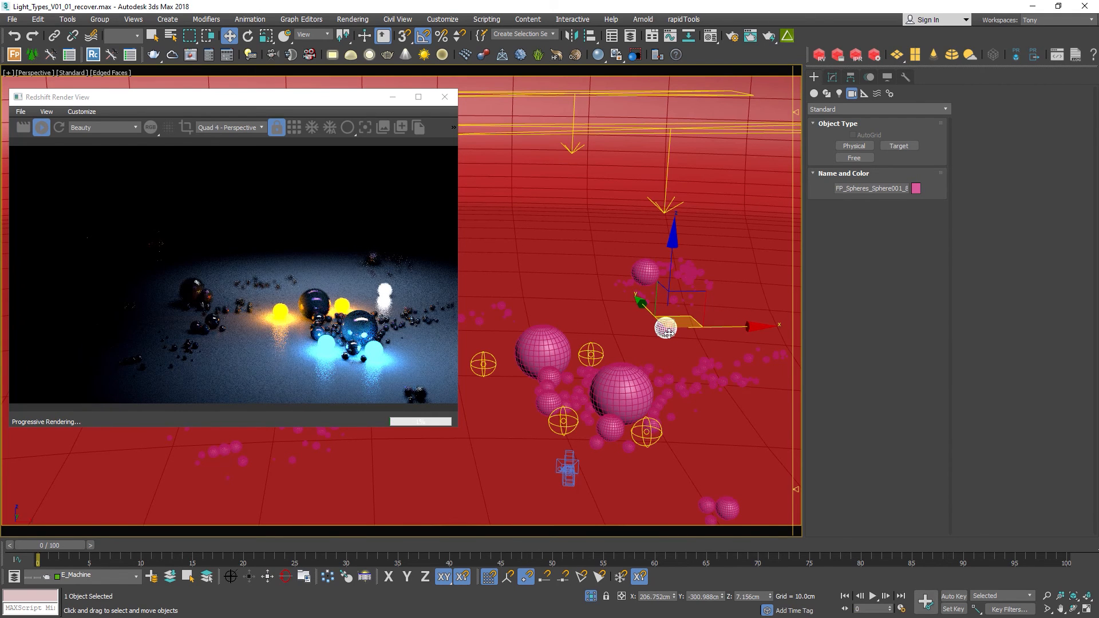
- Check where the incandescent sphere's light contributes across the Beauty_other, Beauty_blue, Beauty_small_orange and Beauty_top_area passes
left_click(95, 128)
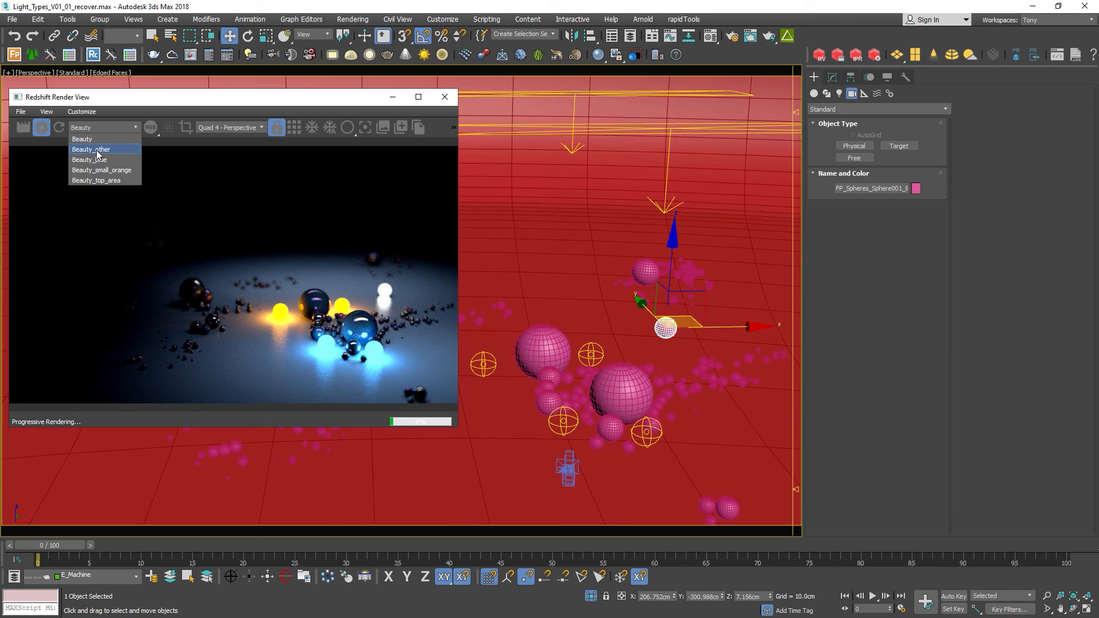
left_click(101, 150)
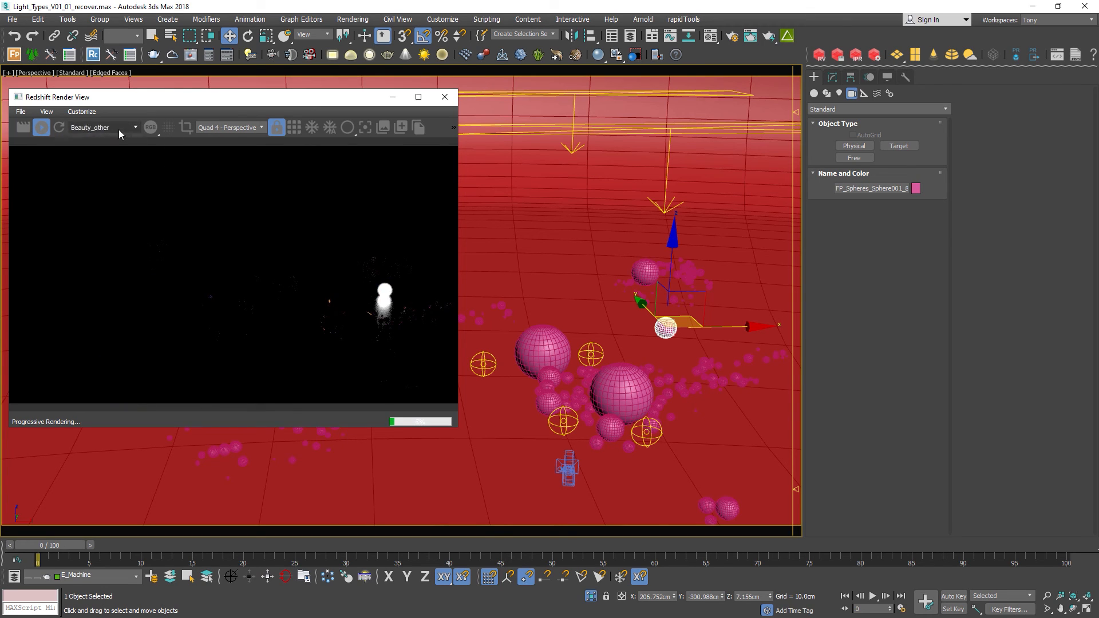
left_click(119, 129)
left_click(96, 161)
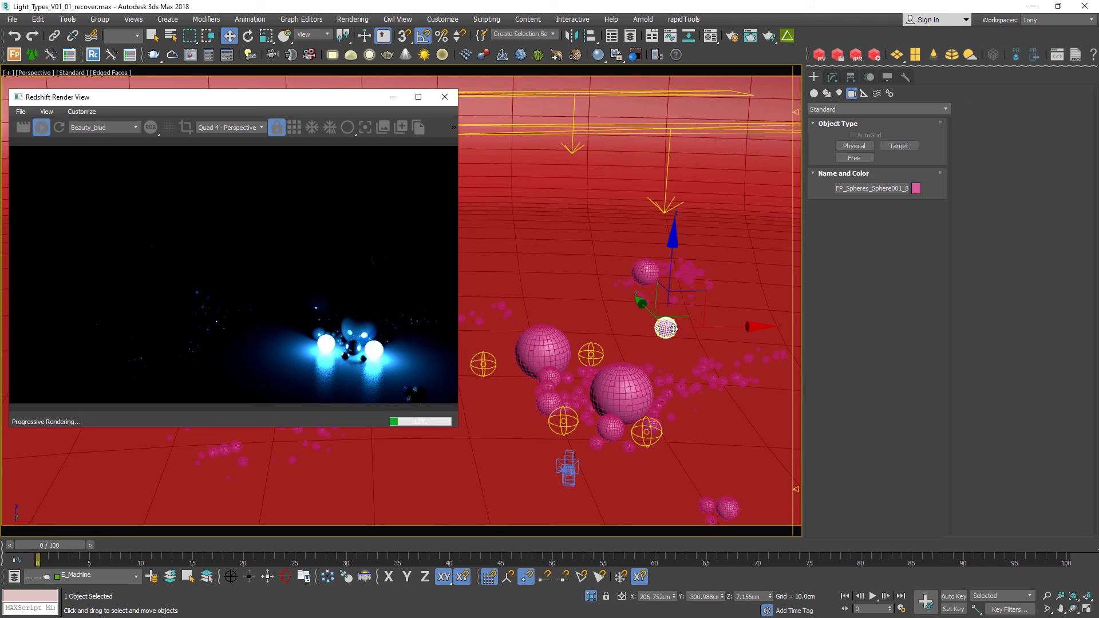
left_click(91, 128)
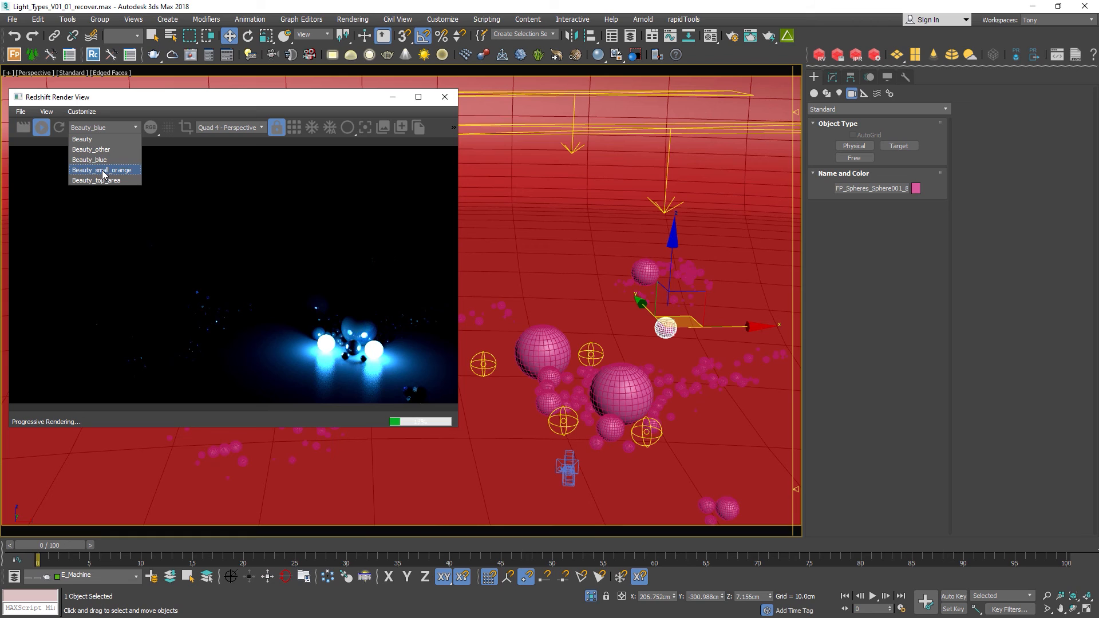
left_click(102, 170)
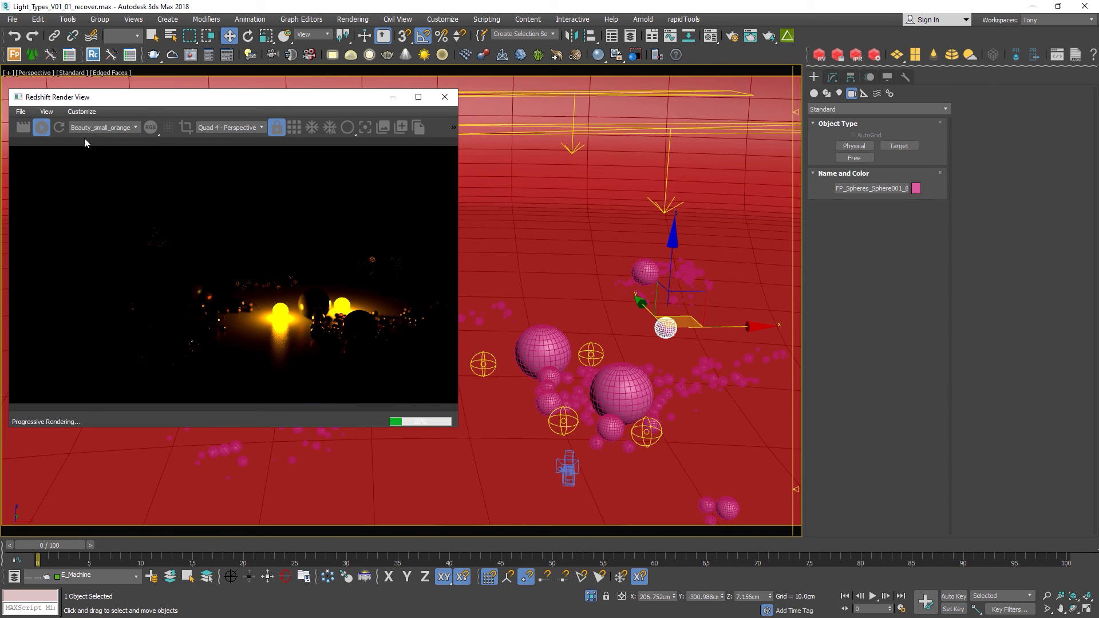
left_click(95, 128)
left_click(101, 179)
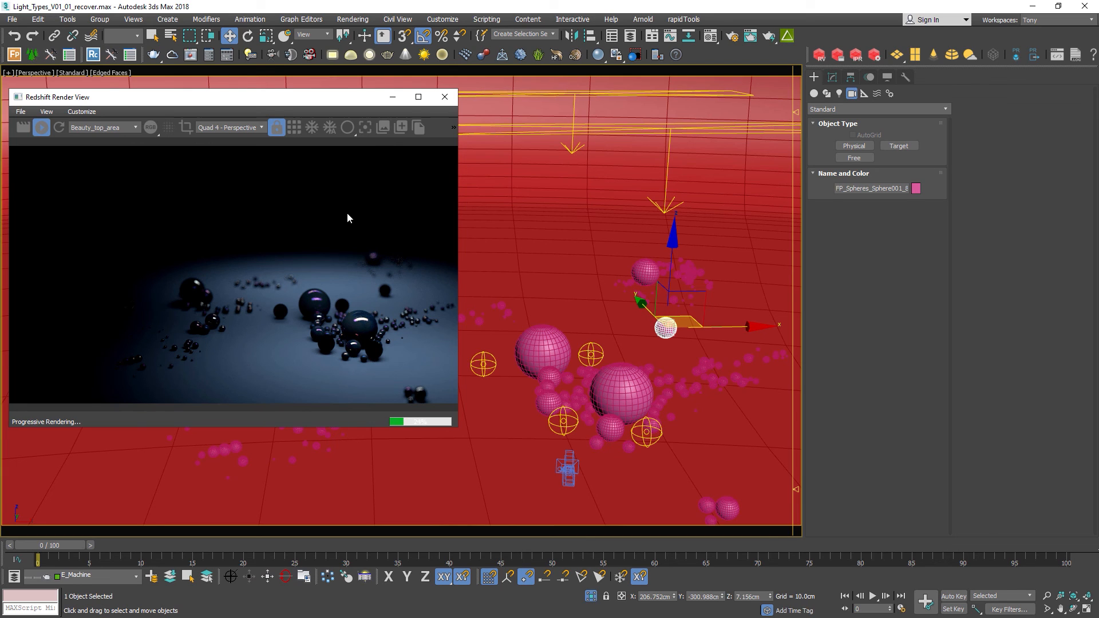
left_click(97, 127)
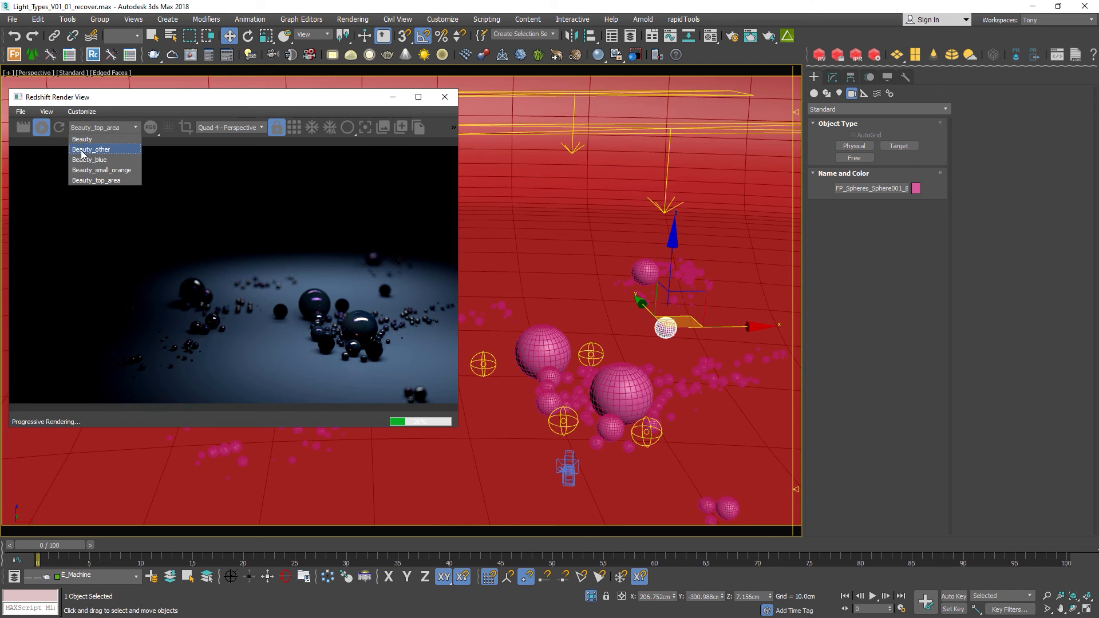
left_click(103, 150)
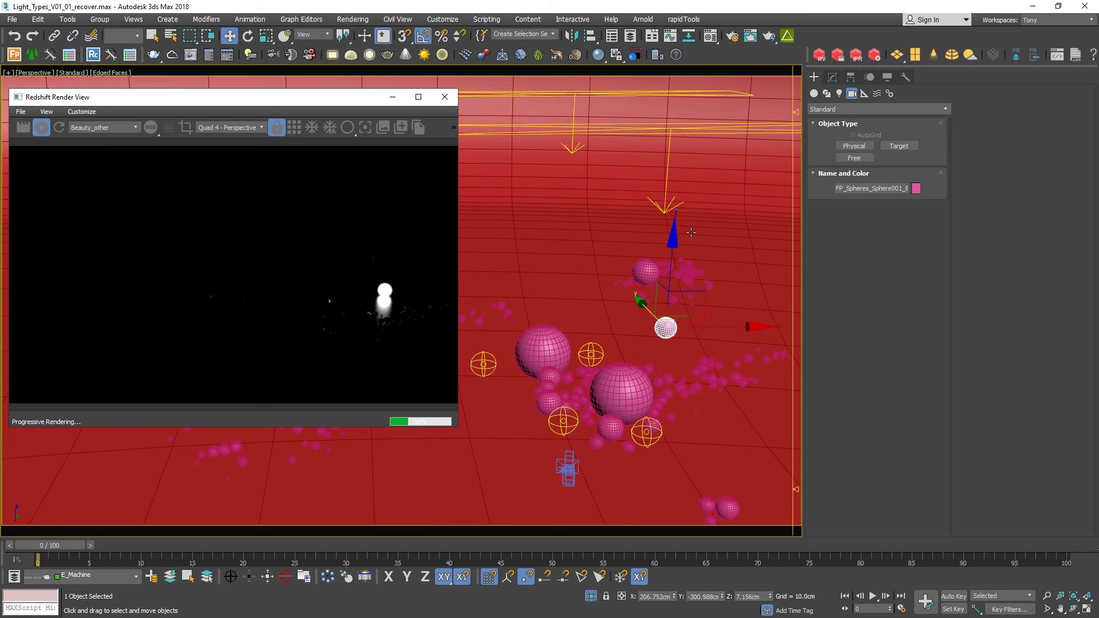
- Create a spherical Redshift Physical light behind the large spheres, discarding the first attempt, and raise it to about 43 cm
left_click(818, 80)
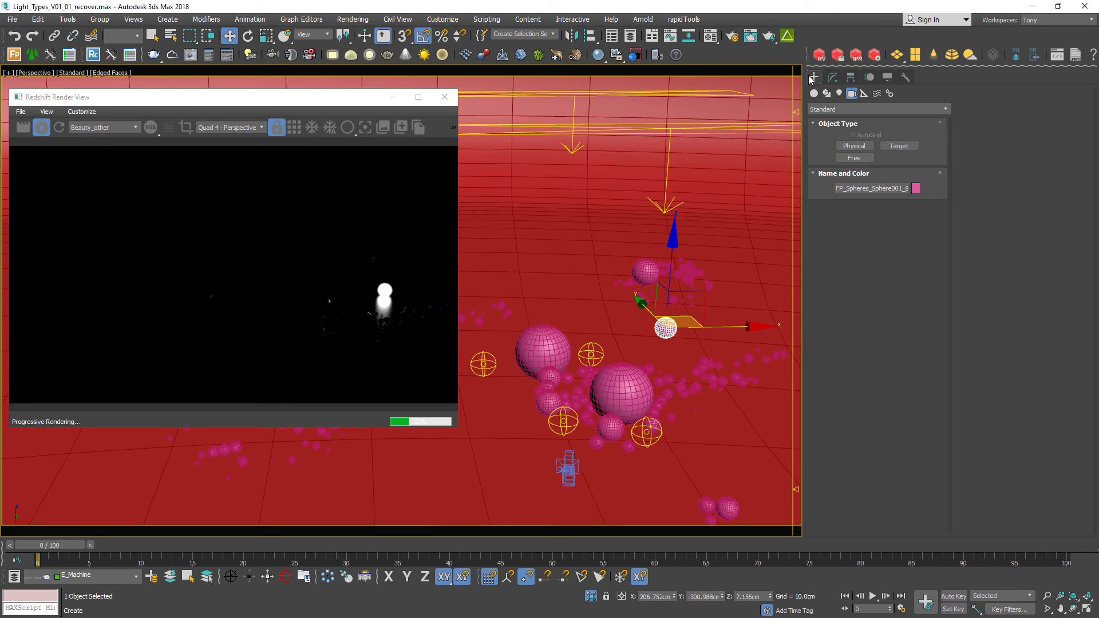
left_click(839, 109)
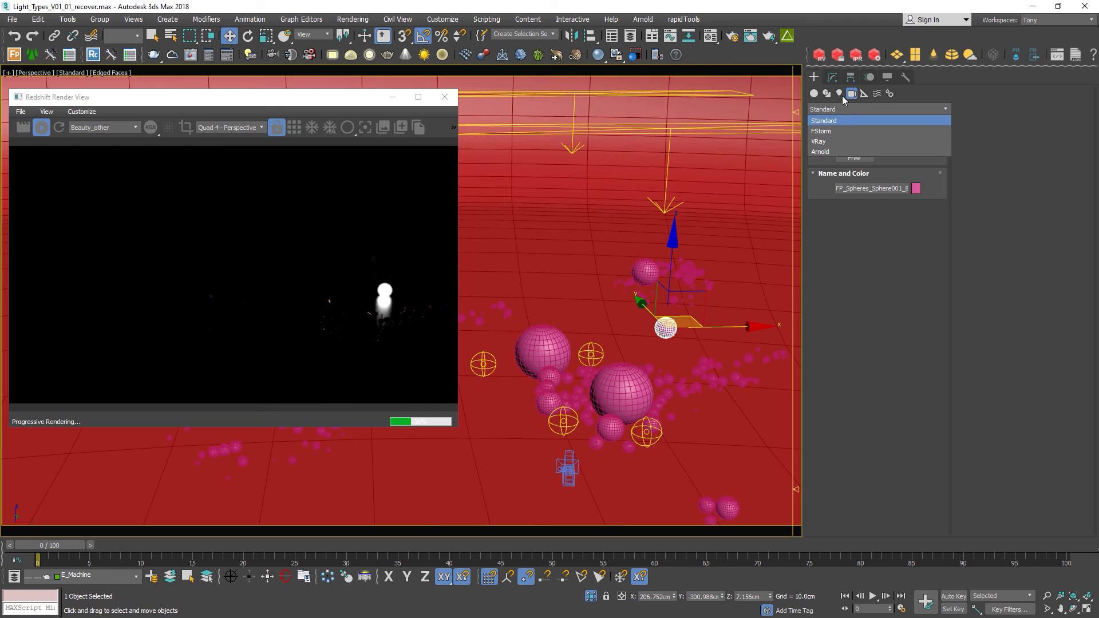
left_click(839, 94)
left_click(841, 108)
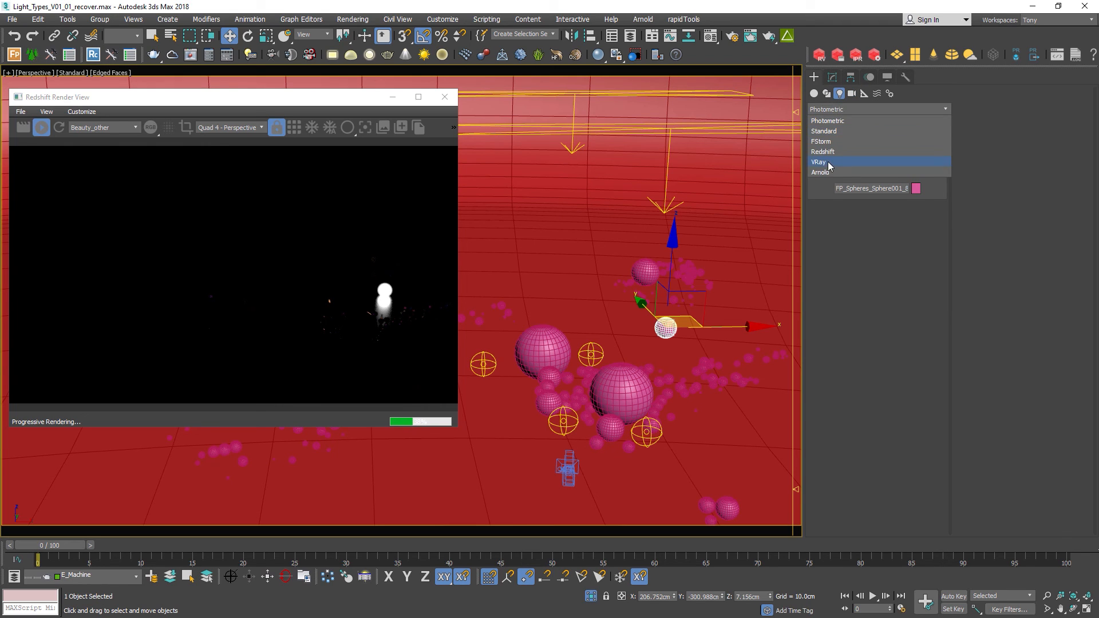
left_click(857, 164)
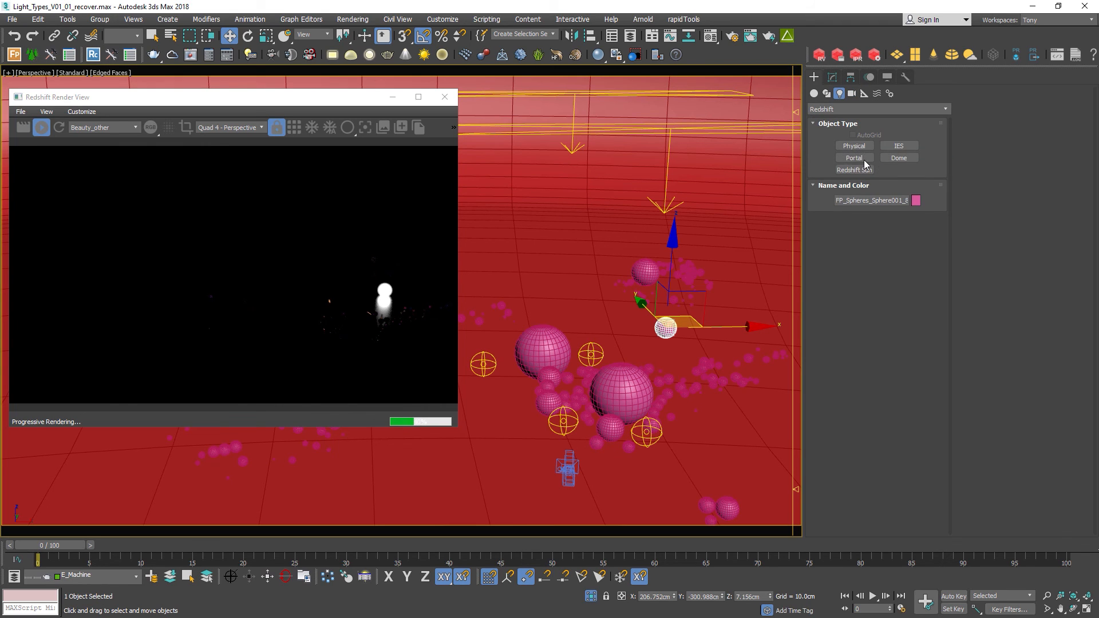
left_click(854, 147)
left_click_drag(528, 293, 560, 305)
key("Delete")
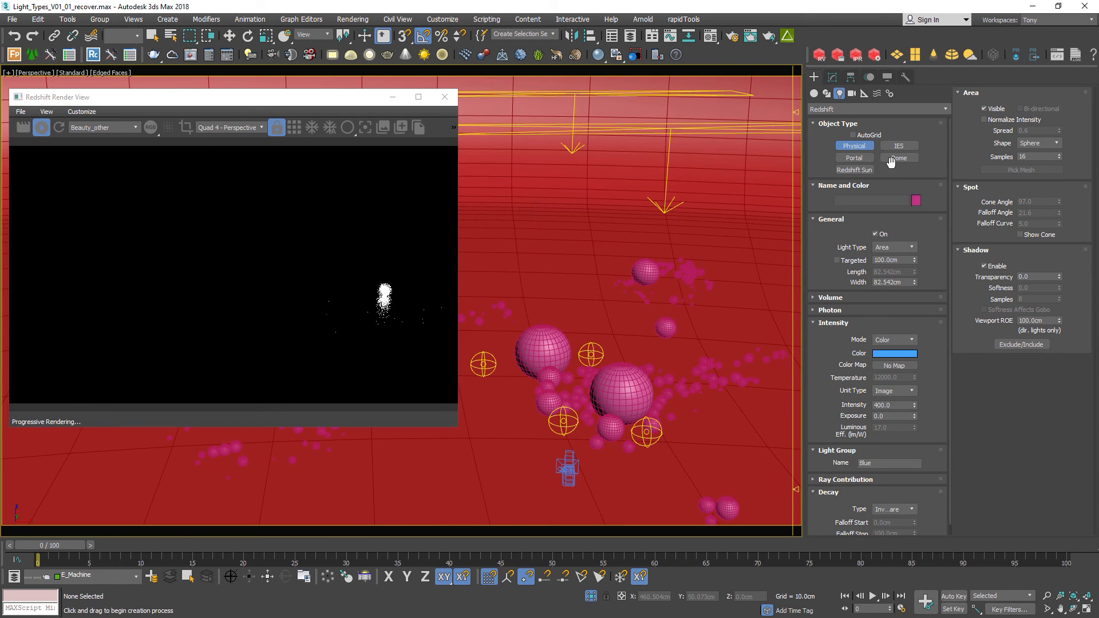
left_click_drag(597, 311, 612, 317)
key("w")
left_click_drag(604, 221, 606, 167)
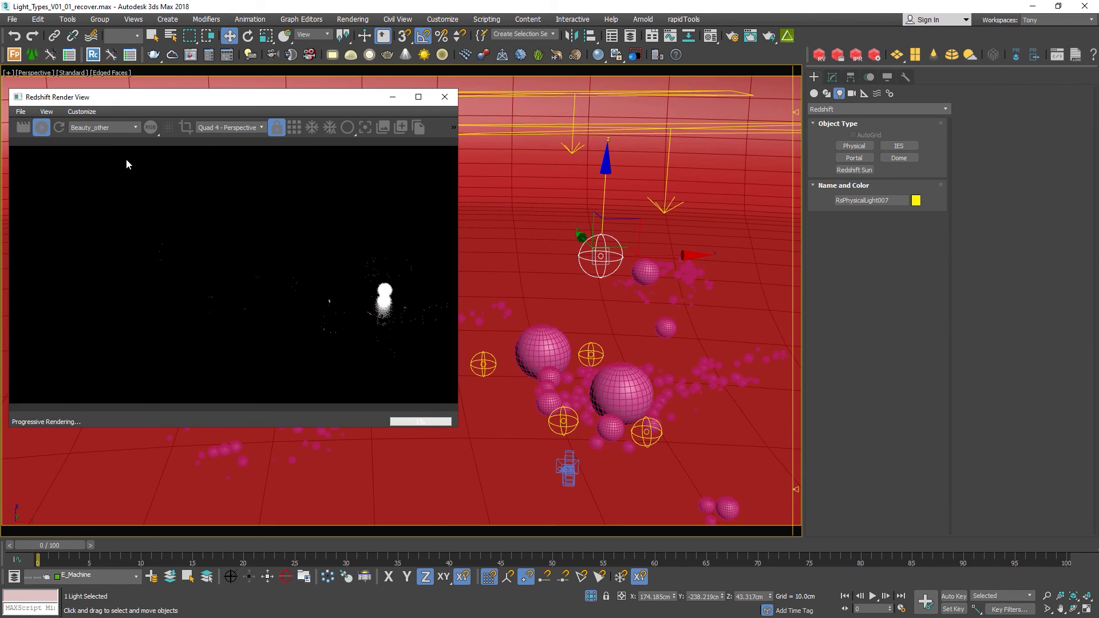
- Check the new physical light in the Beauty_blue pass and bring up its parameters
left_click(106, 128)
left_click(91, 160)
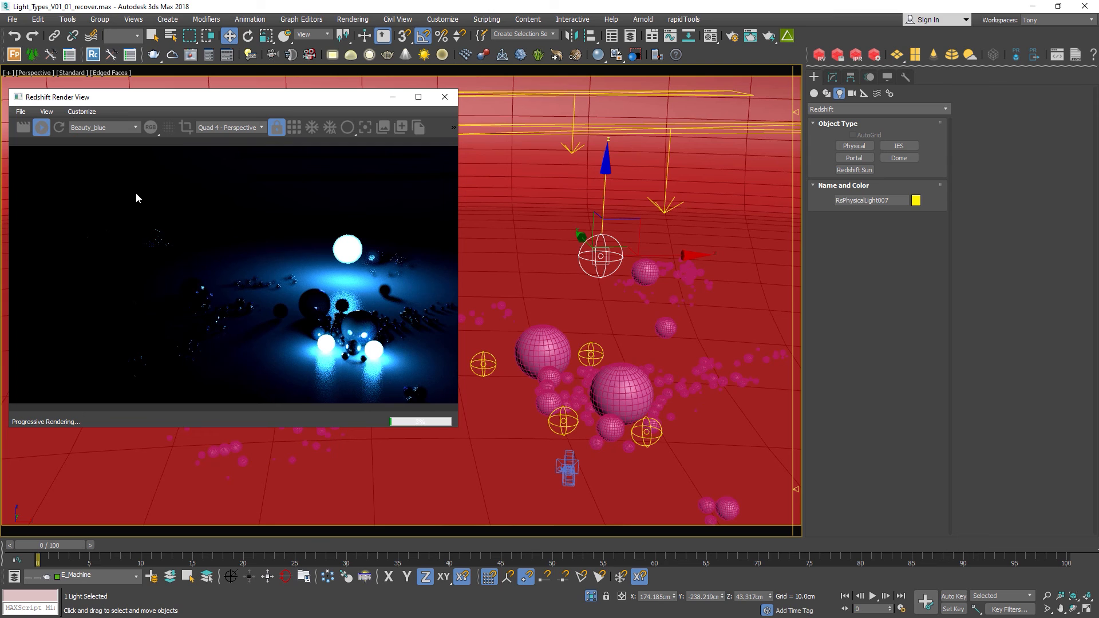
left_click(832, 77)
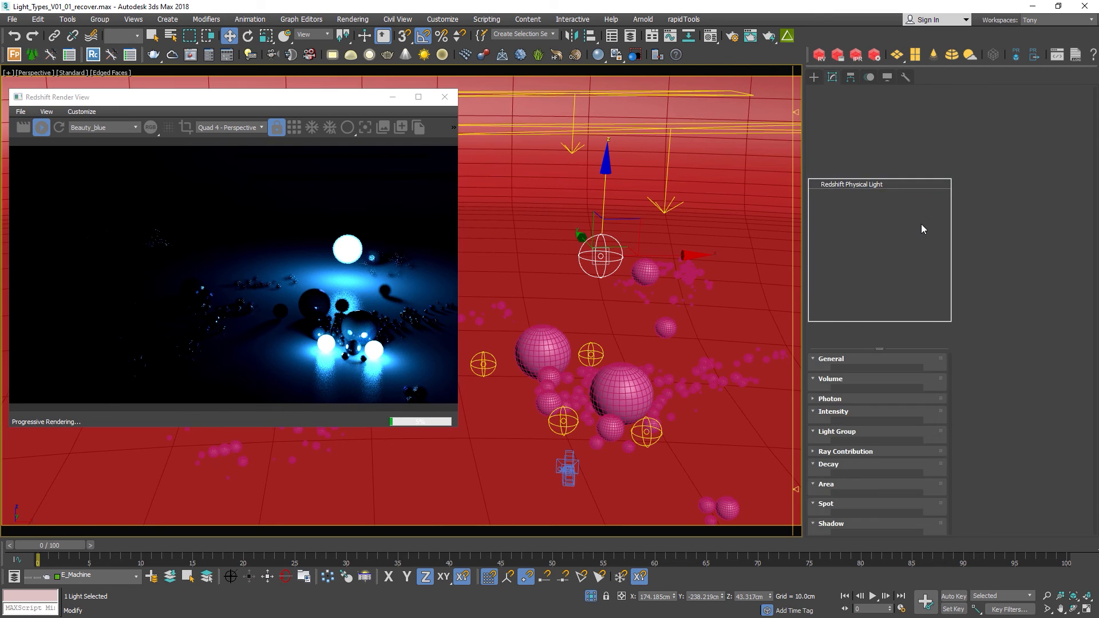
- Clear the light group name of the new spherical physical light and display the Beauty_other pass
left_click_drag(1037, 232, 970, 238)
key("BackSpace")
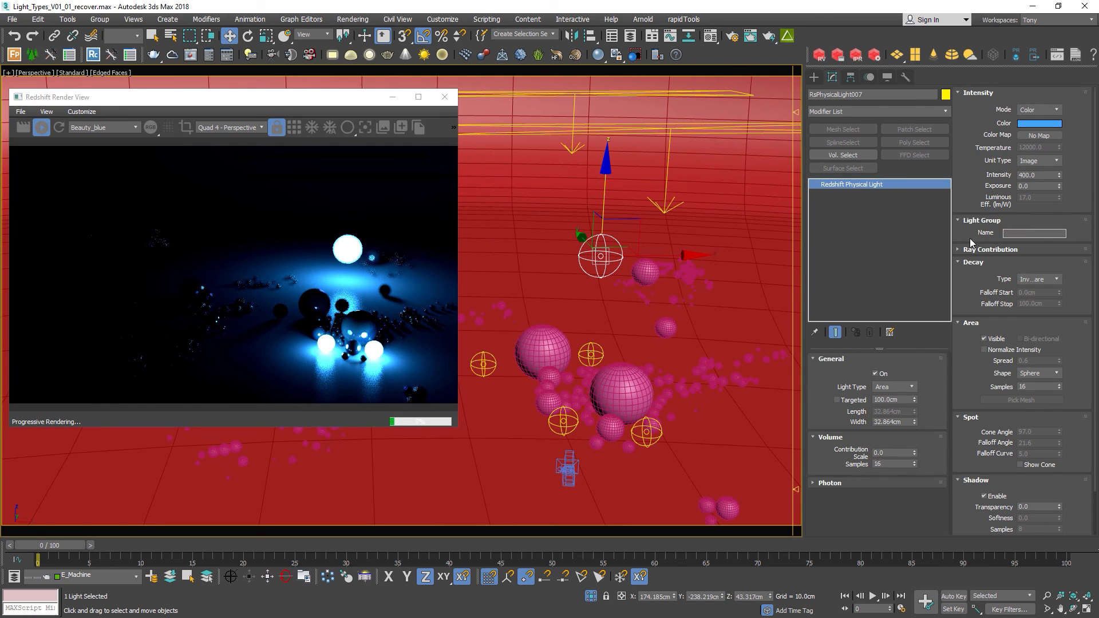
left_click(135, 128)
left_click(133, 149)
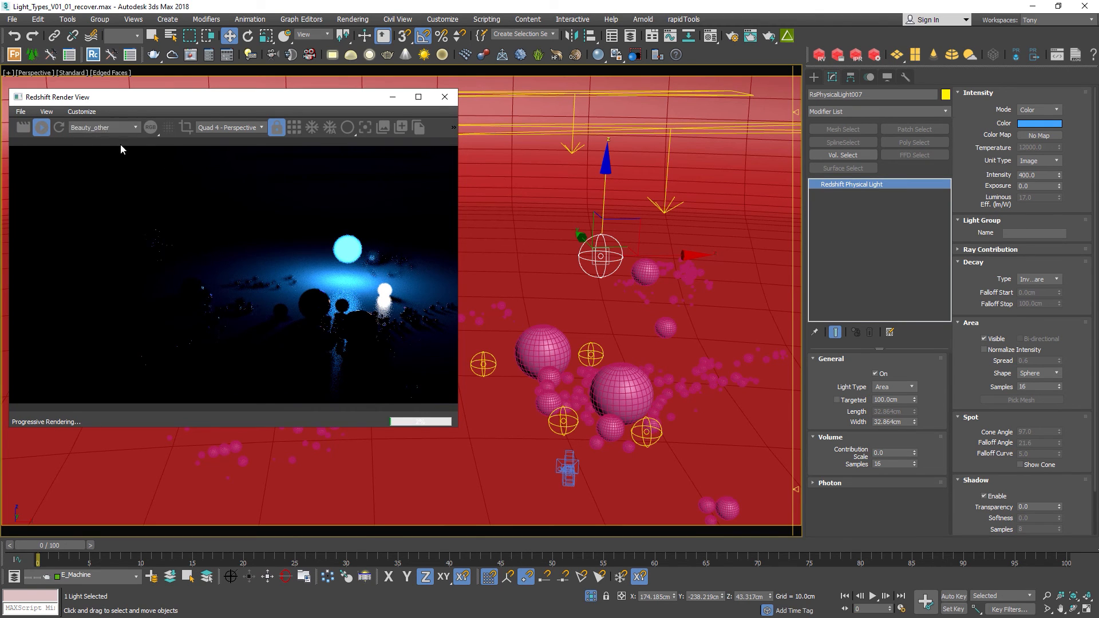
- Set the Beauty render element's Global AOV for light groups to All
left_click(877, 58)
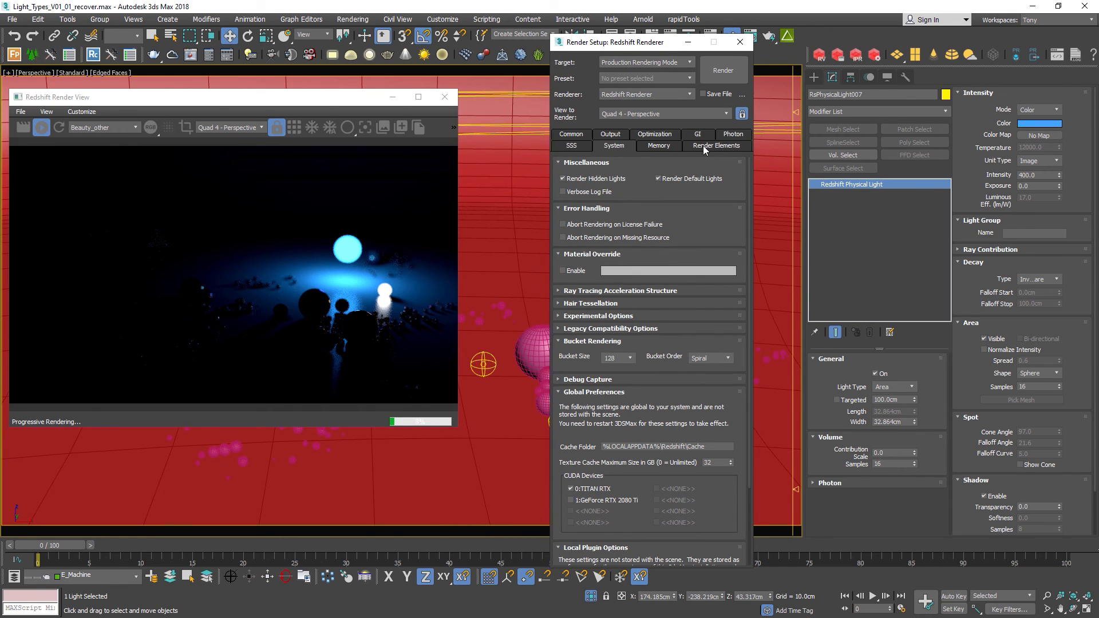
left_click(719, 146)
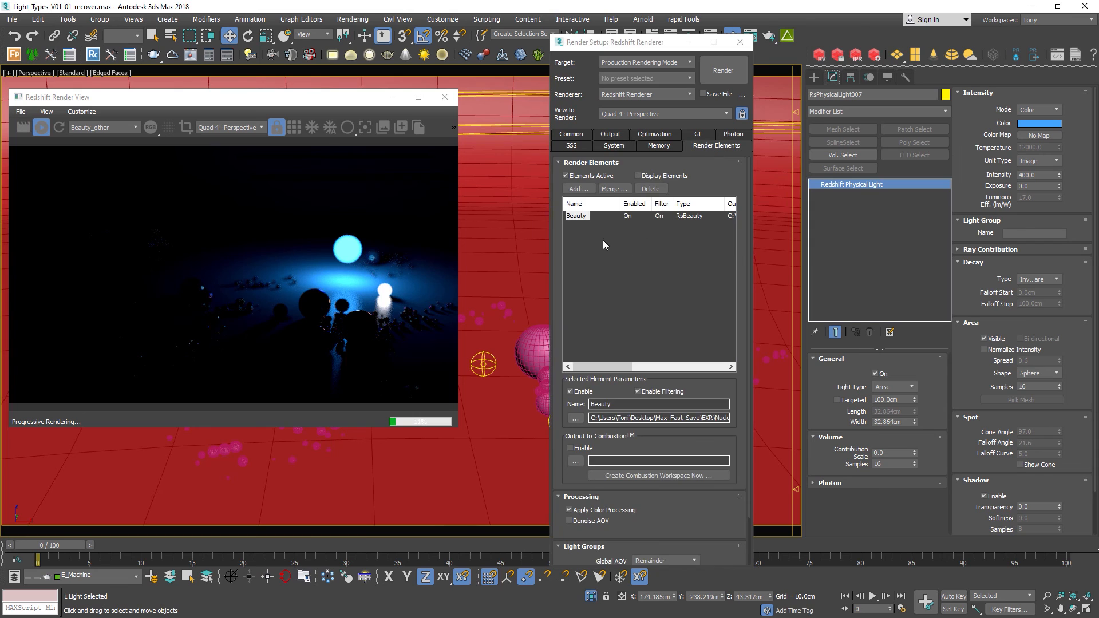
scroll(644, 472, "down", 2)
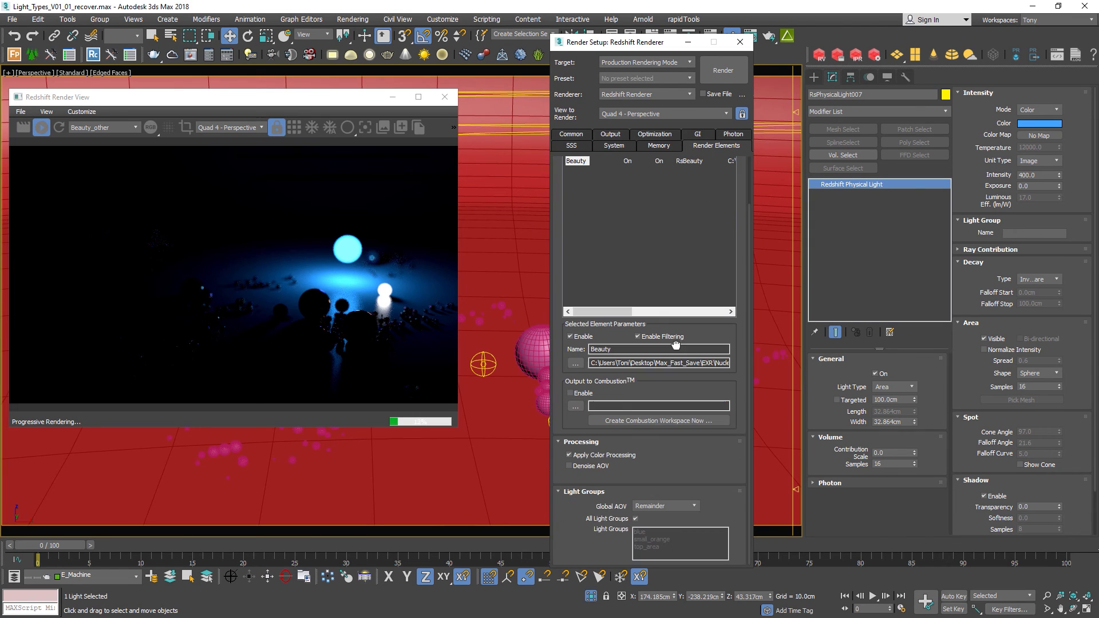
left_click(659, 507)
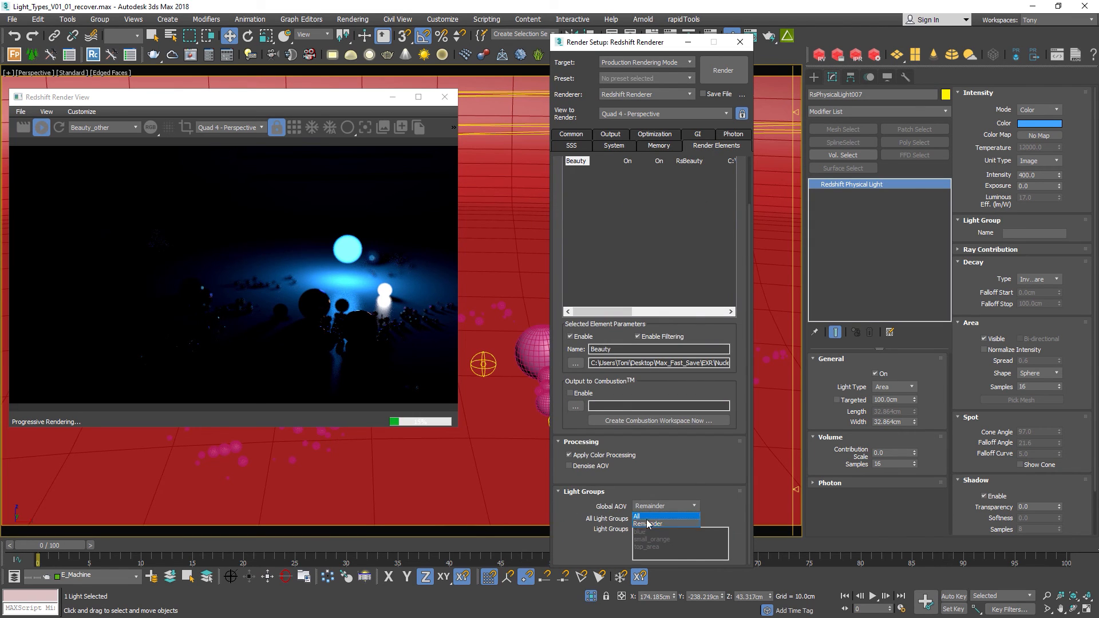
left_click(649, 524)
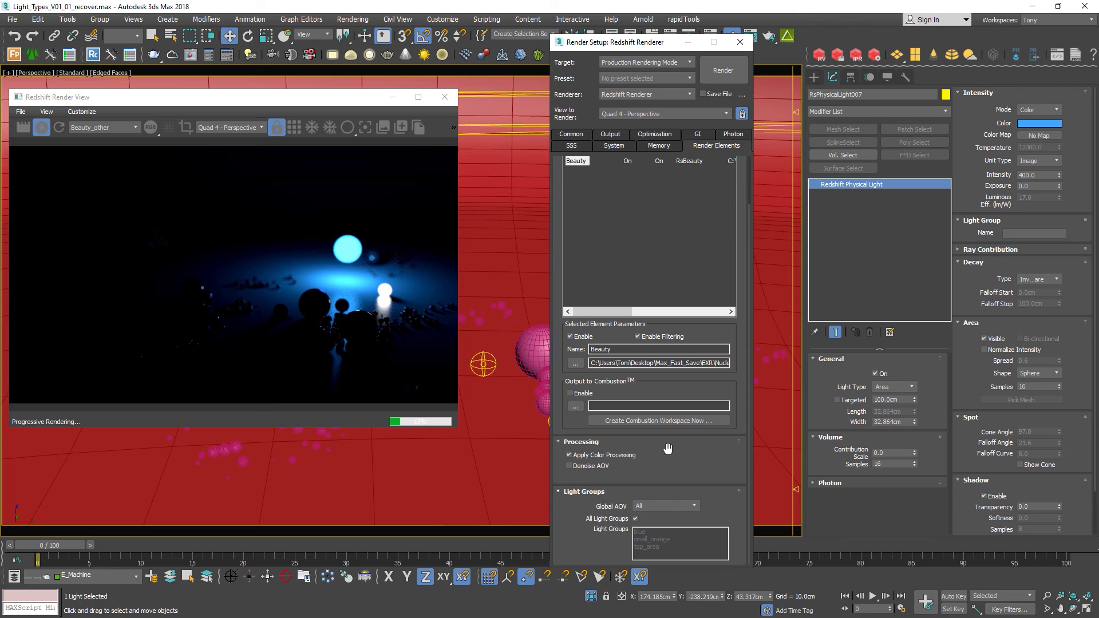
left_click(740, 42)
- Examine the Beauty_blue, Beauty_small_orange and Beauty_top_area passes for the ungrouped light's contribution
left_click(103, 127)
left_click(90, 150)
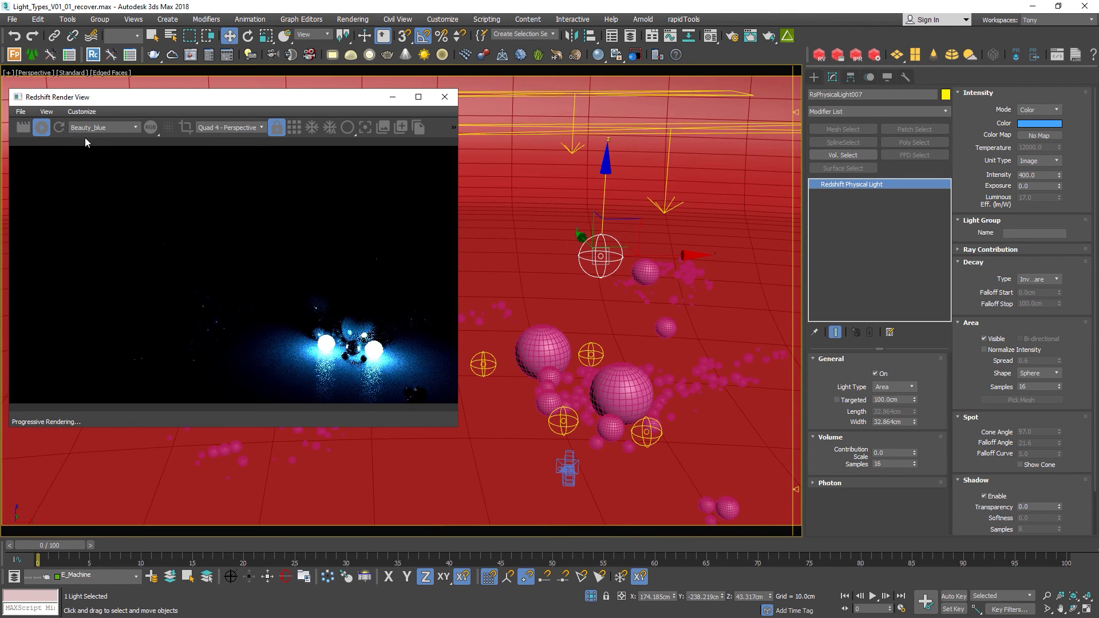
left_click(101, 128)
left_click(94, 150)
left_click(101, 128)
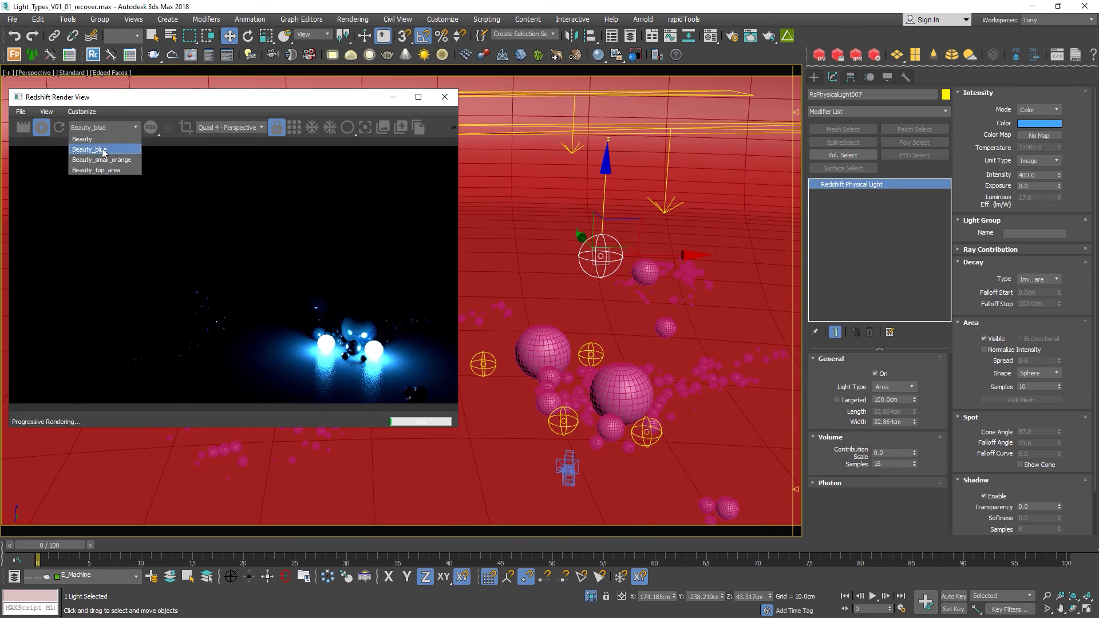
left_click(101, 159)
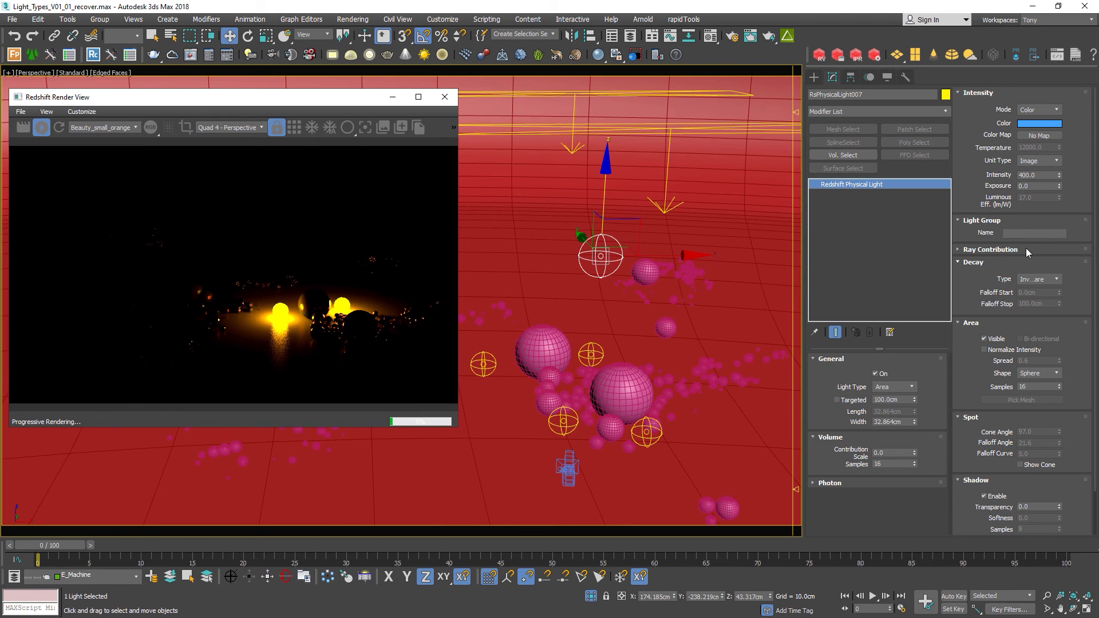
left_click(118, 127)
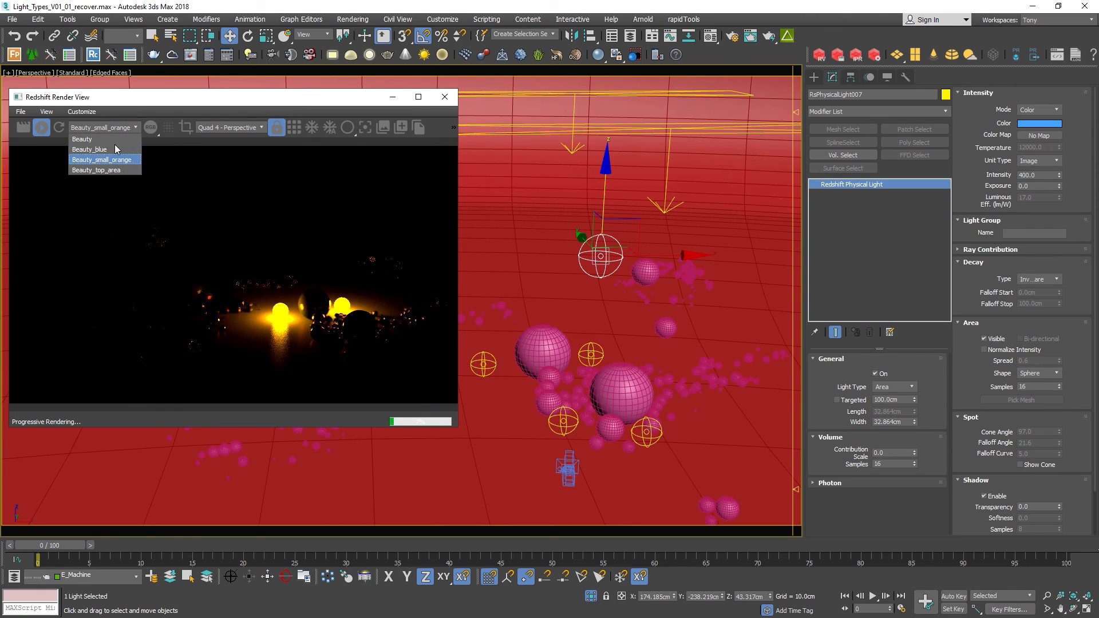
left_click(104, 169)
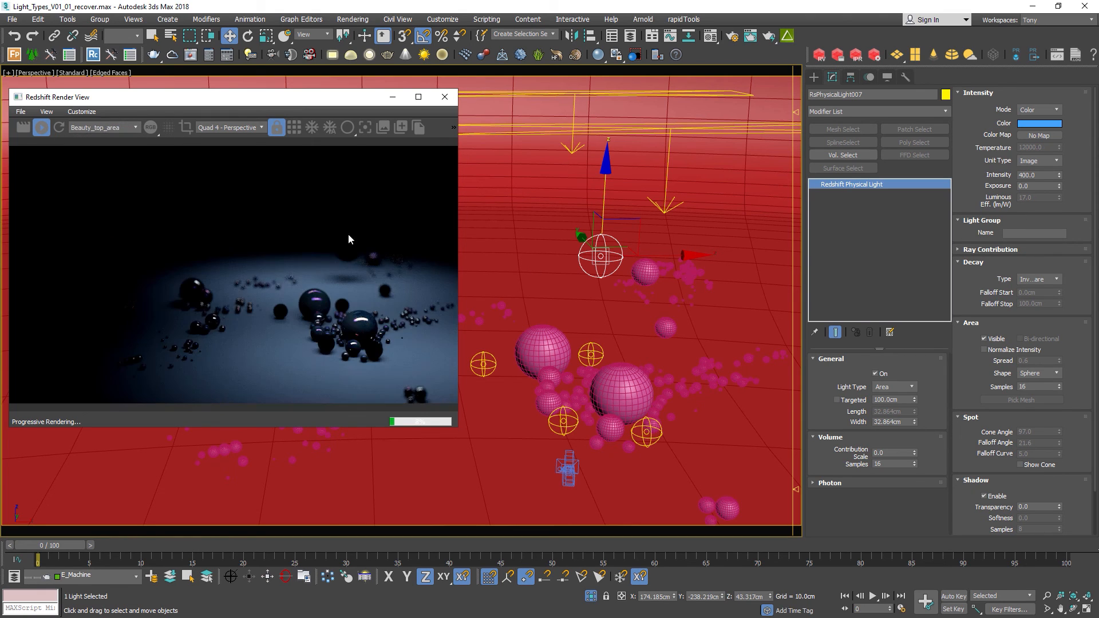
- Display the full Beauty pass and review which light group passes are available
left_click(87, 131)
left_click(80, 140)
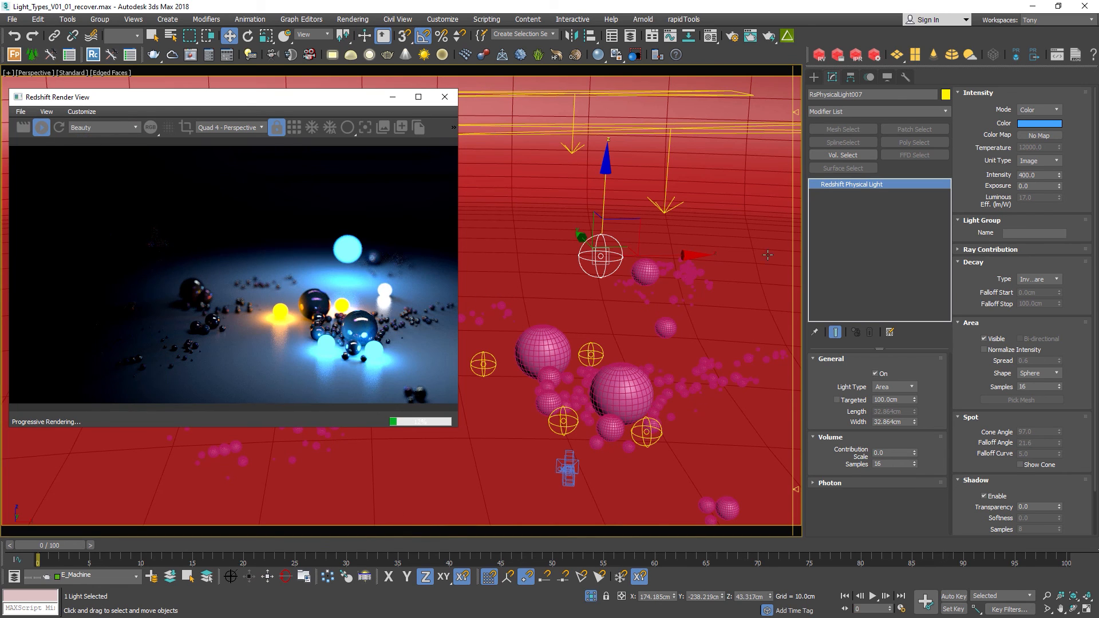
left_click(75, 130)
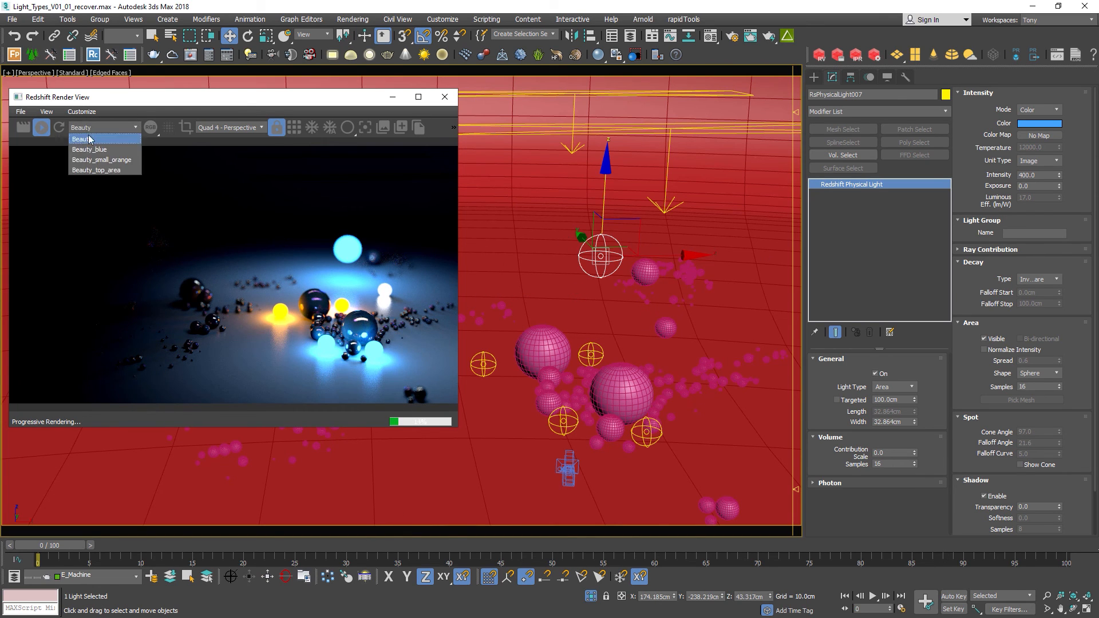
left_click(86, 140)
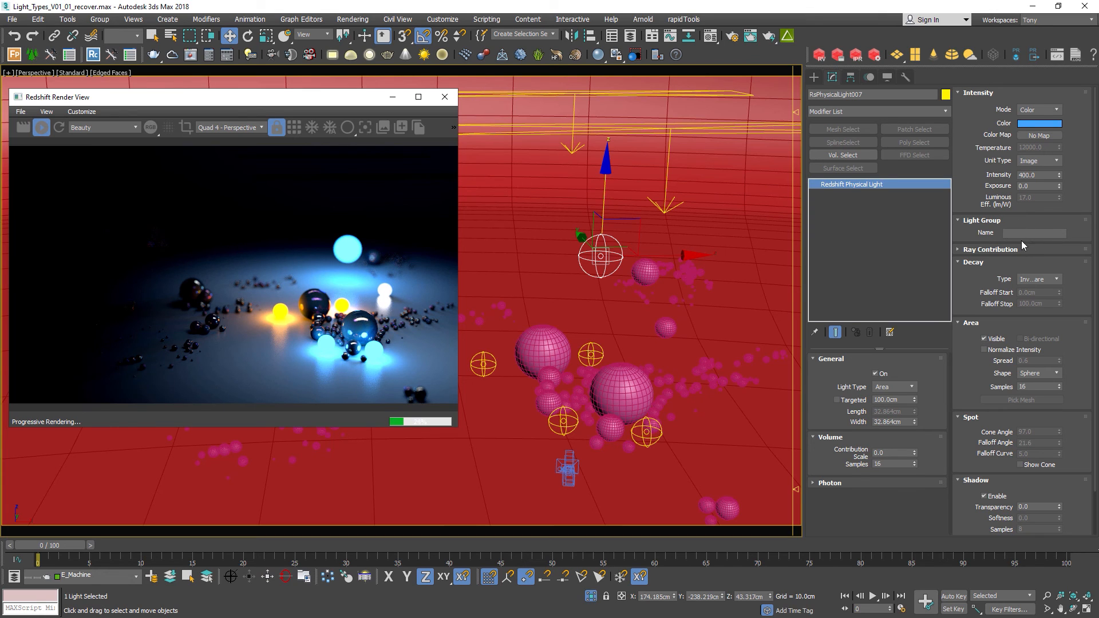
left_click(107, 127)
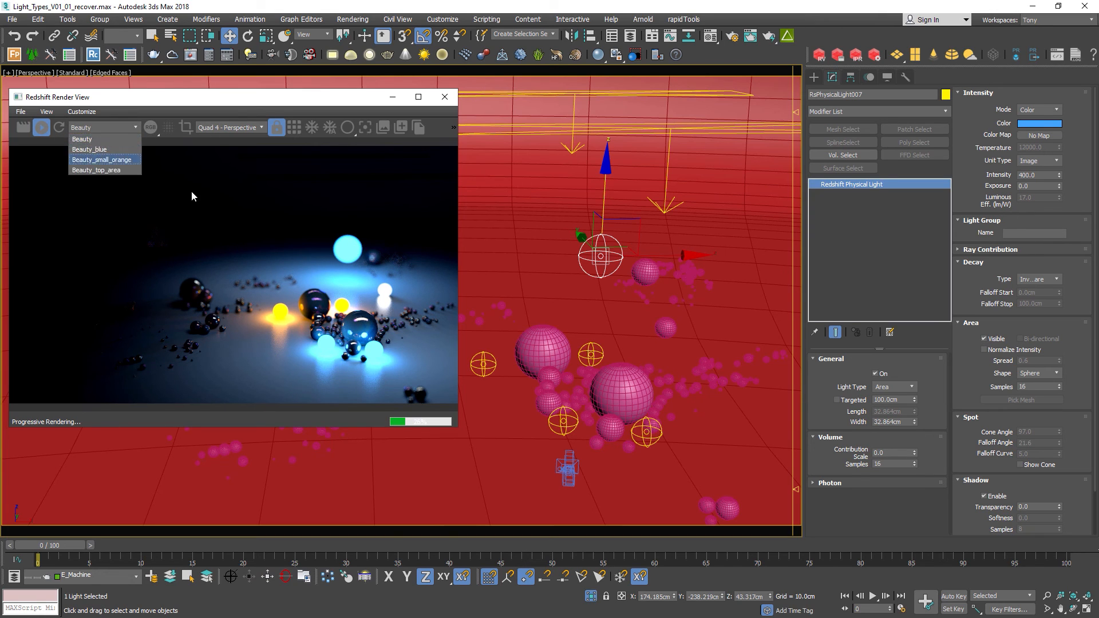
left_click(192, 193)
- Set the Beauty render element's Global AOV for light groups back to Remainder
left_click(879, 54)
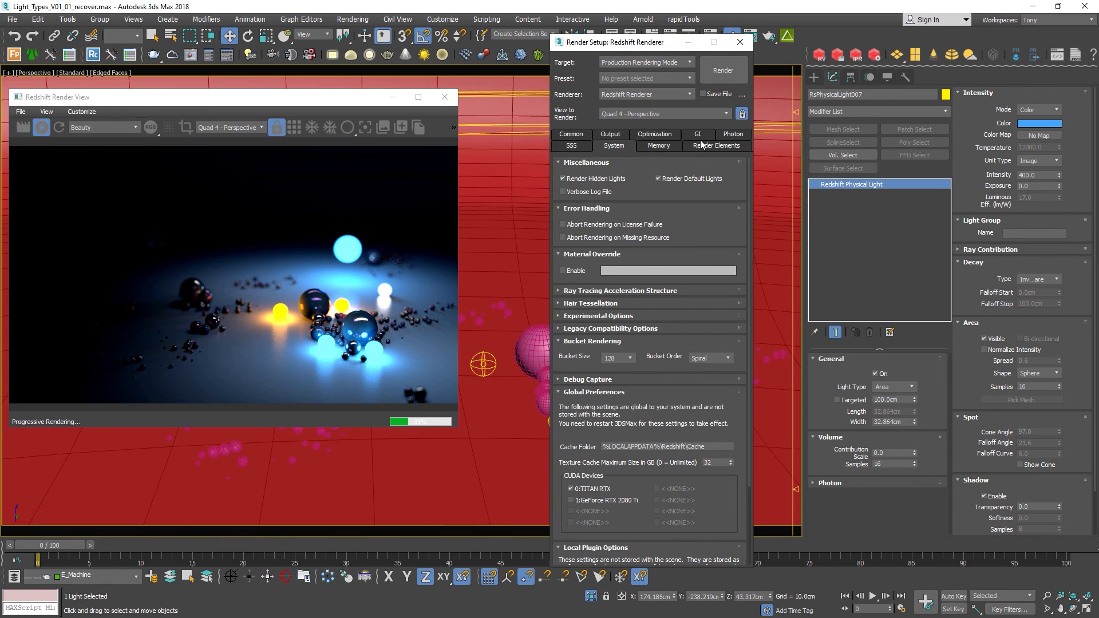
left_click(704, 147)
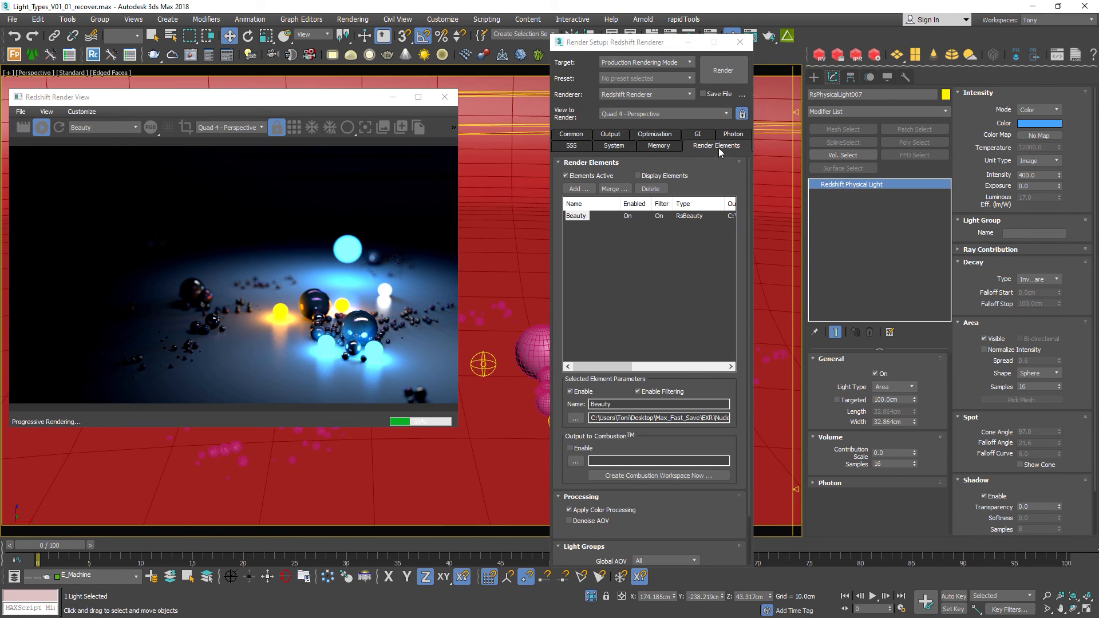
scroll(660, 516, "down", 2)
left_click(652, 505)
left_click(647, 521)
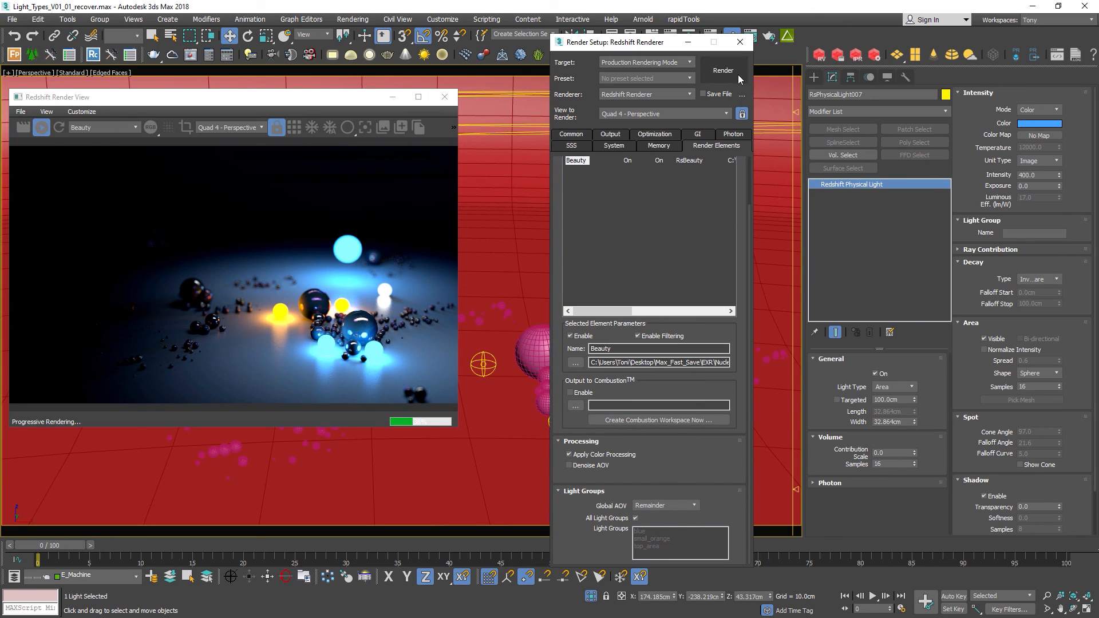
left_click(739, 42)
- Check the ungrouped light's contribution in the Beauty_other pass, followed by the Beauty_blue pass
left_click(98, 129)
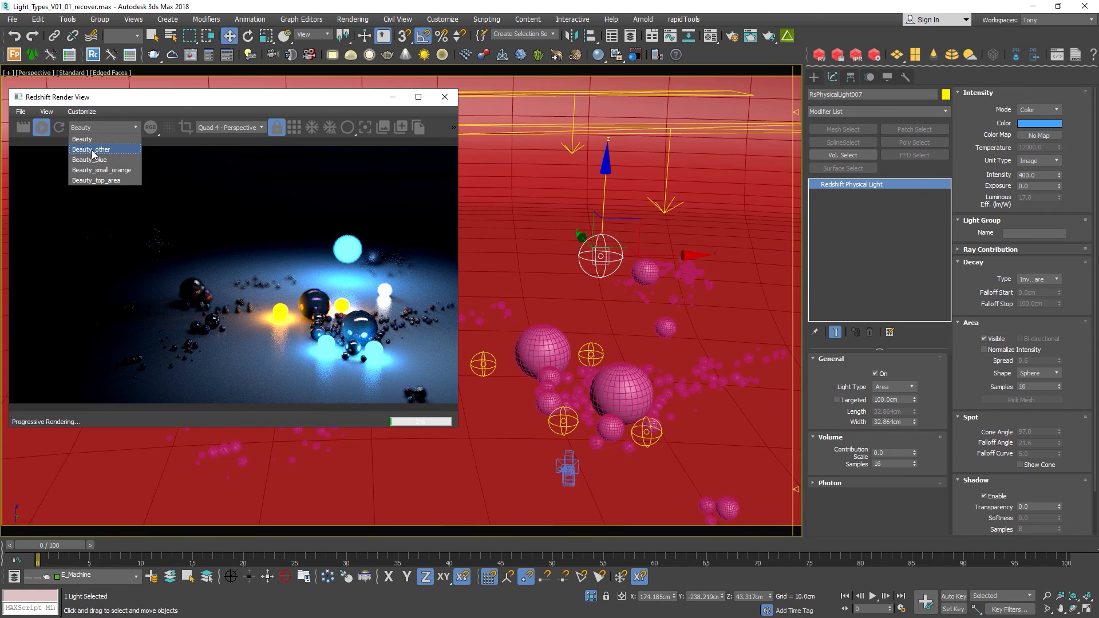
left_click(90, 150)
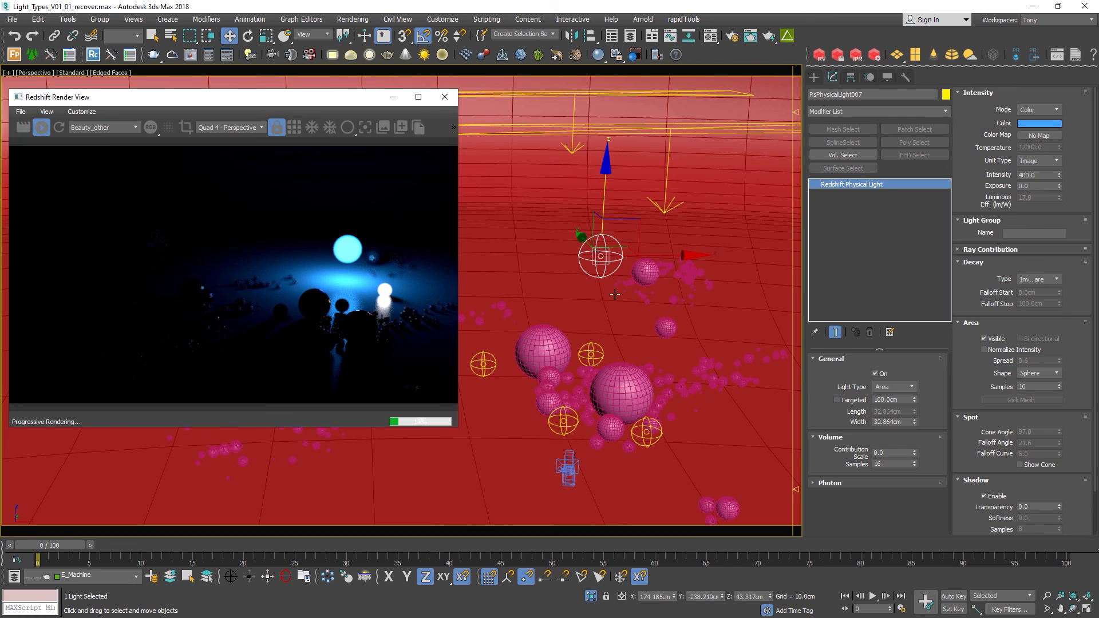
left_click(112, 129)
left_click(101, 171)
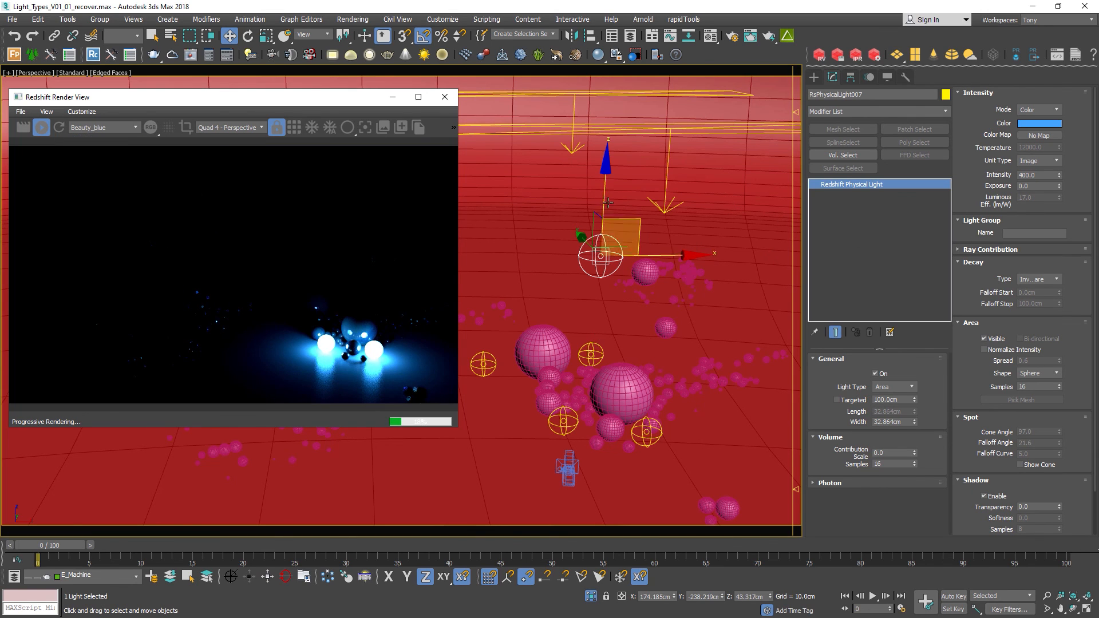
- Copy the overhead area light's group name Top_Area to the blue spherical light and display the Beauty_top_area pass
left_click(667, 144)
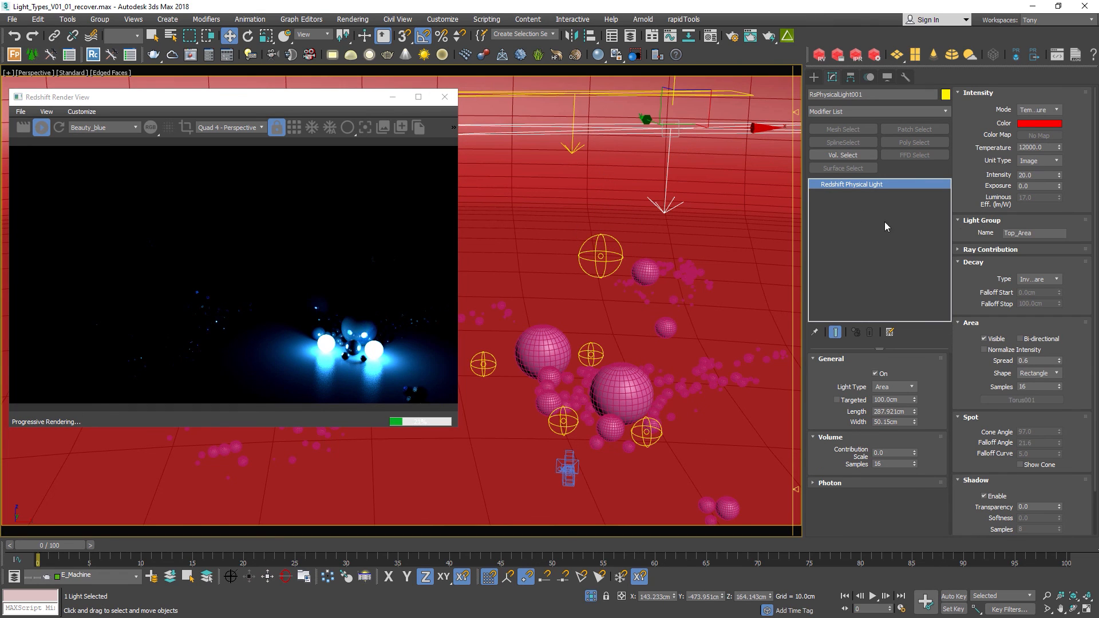
left_click_drag(1036, 233, 898, 234)
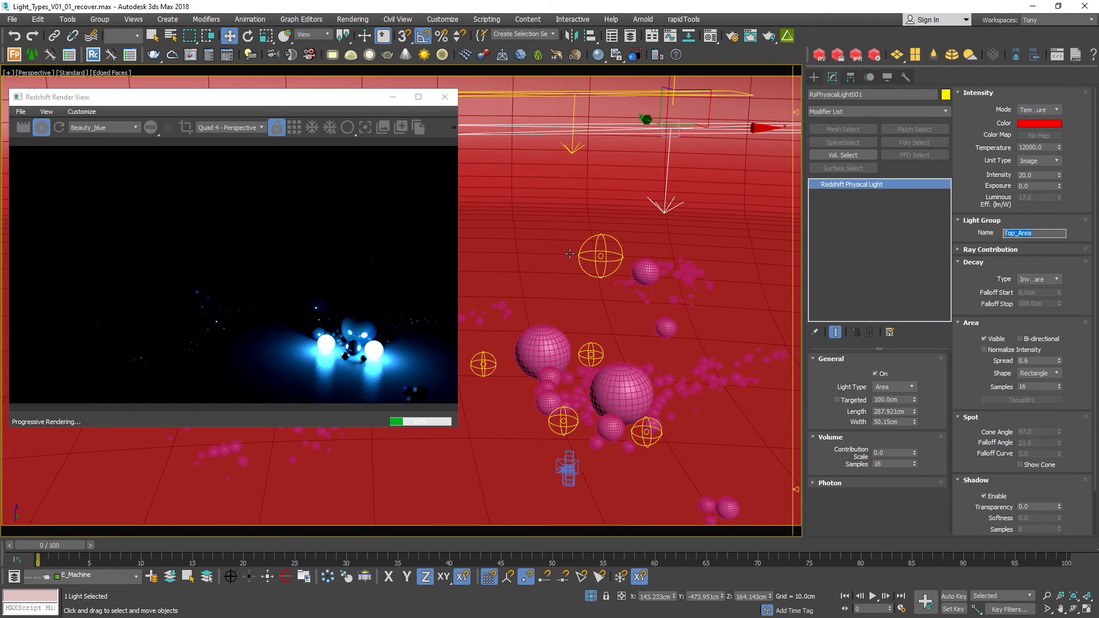
left_click(602, 254)
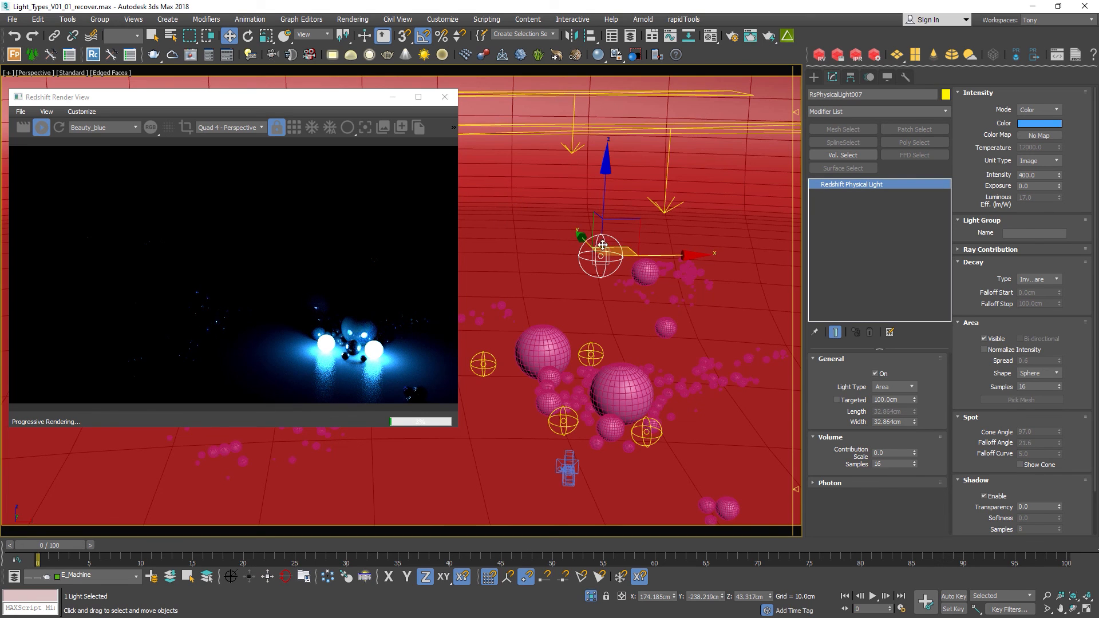
left_click(1029, 232)
type("Top_Area")
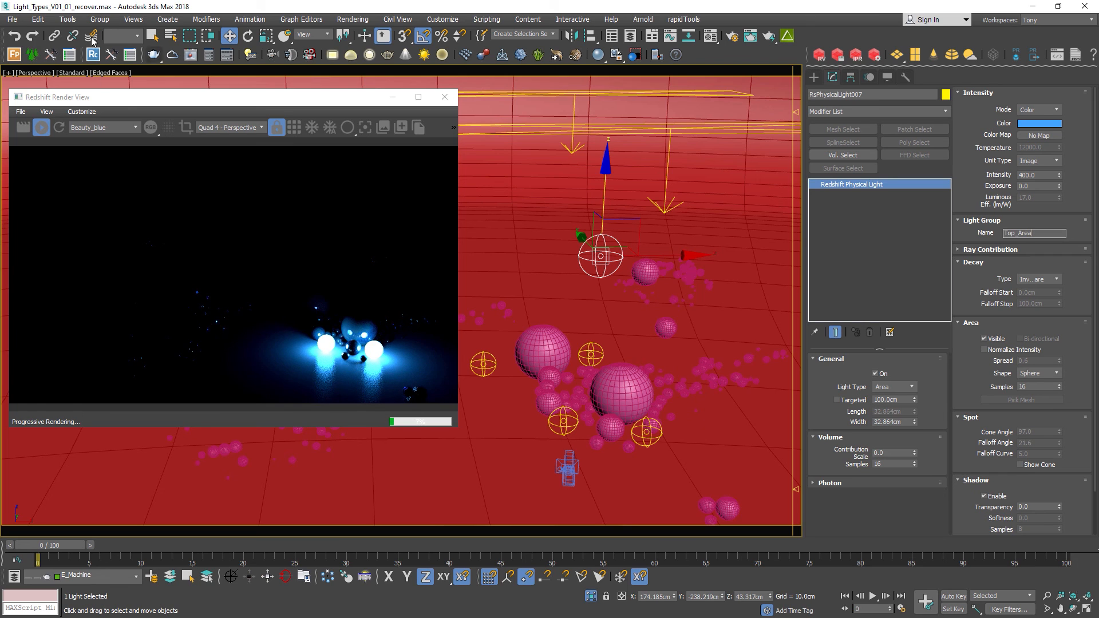
left_click(104, 127)
left_click(108, 179)
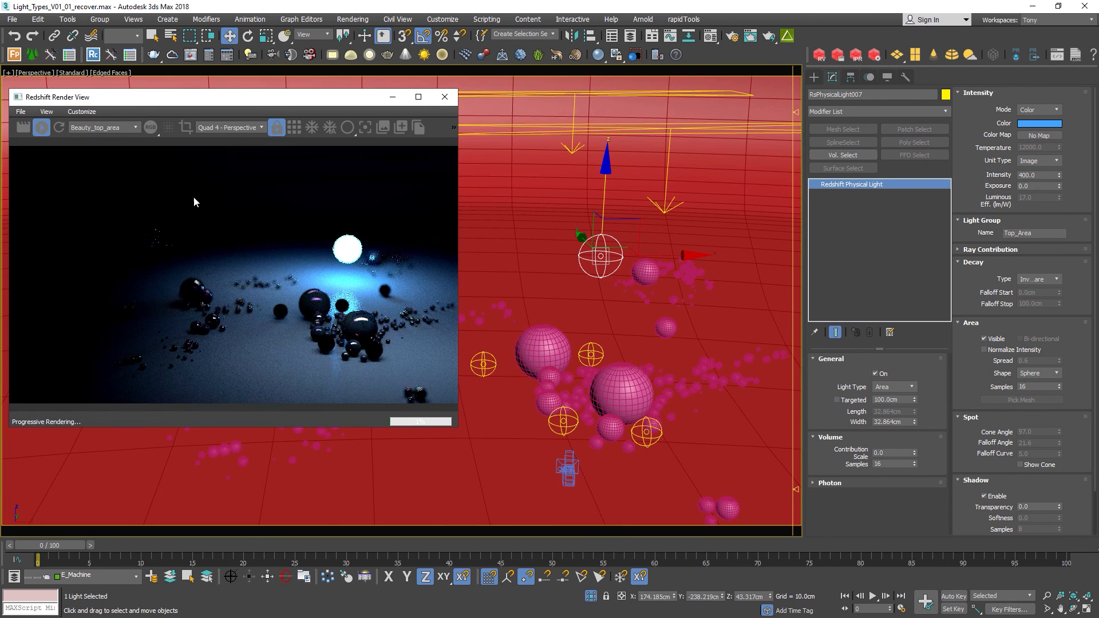
- Remove the blue spherical light from the Top_Area light group and reassign it, comparing both states in the Beauty_top_area pass
left_click_drag(1033, 234, 940, 229)
key("BackSpace")
key("Return")
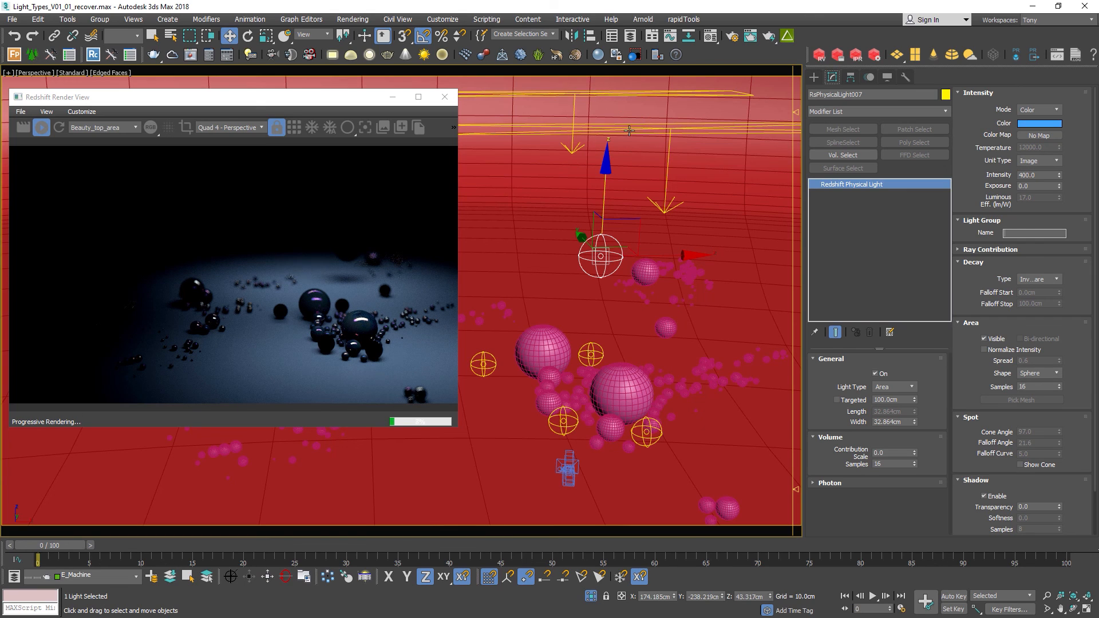
left_click(1018, 234)
type("Top_Area")
key("Return")
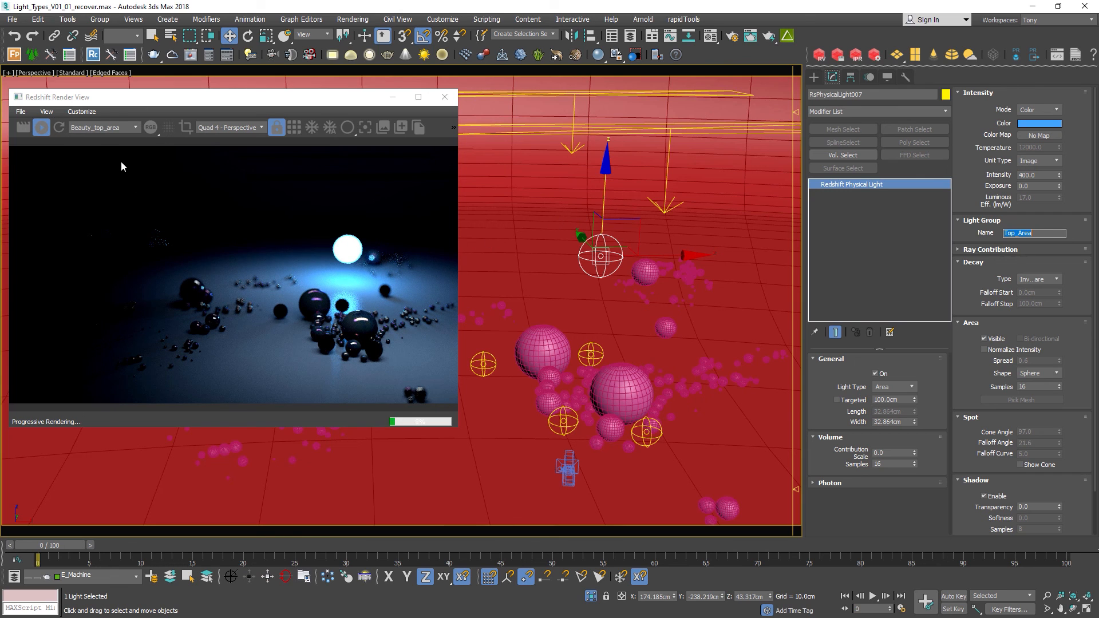
- Review the Beauty, Beauty_other and Beauty_blue passes with the spherical light in the Top_Area group
left_click(114, 128)
left_click(92, 138)
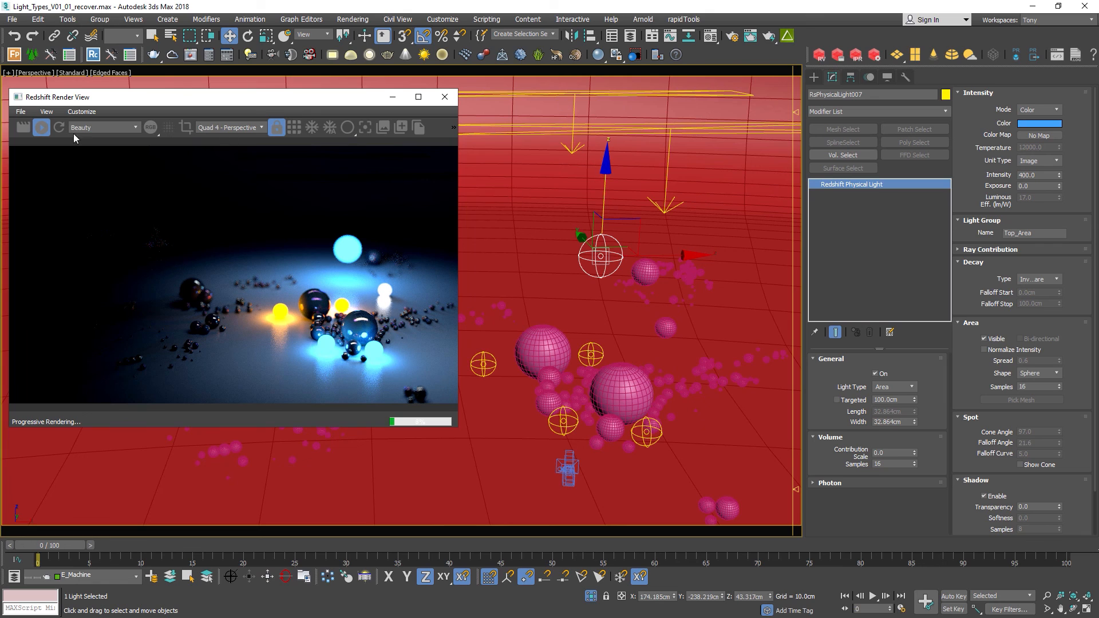
left_click(106, 129)
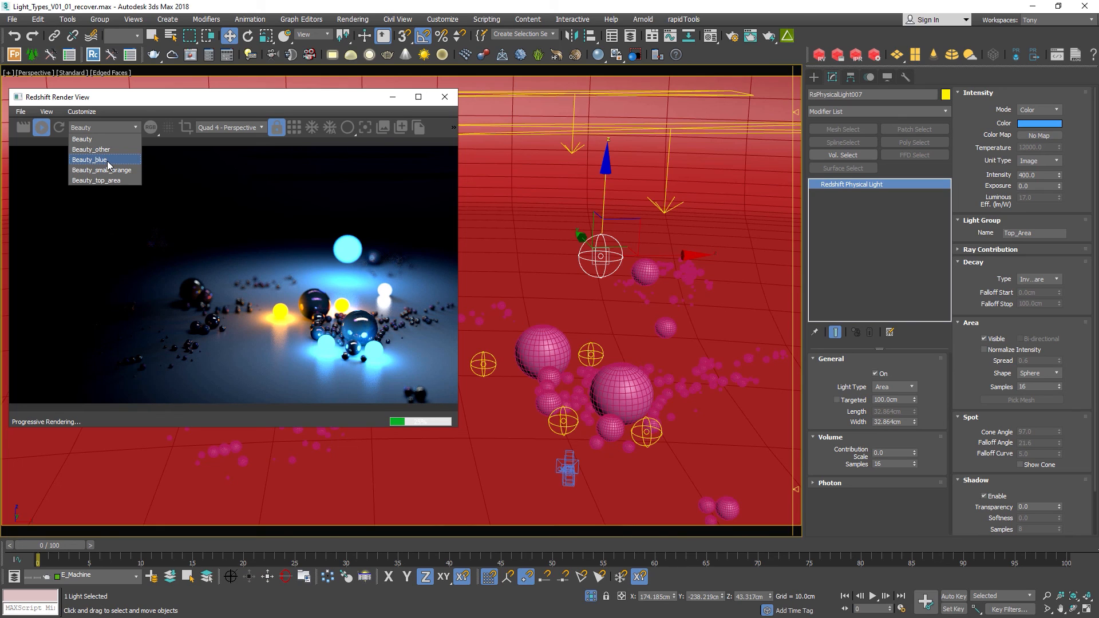
left_click(92, 149)
left_click(111, 130)
left_click(92, 159)
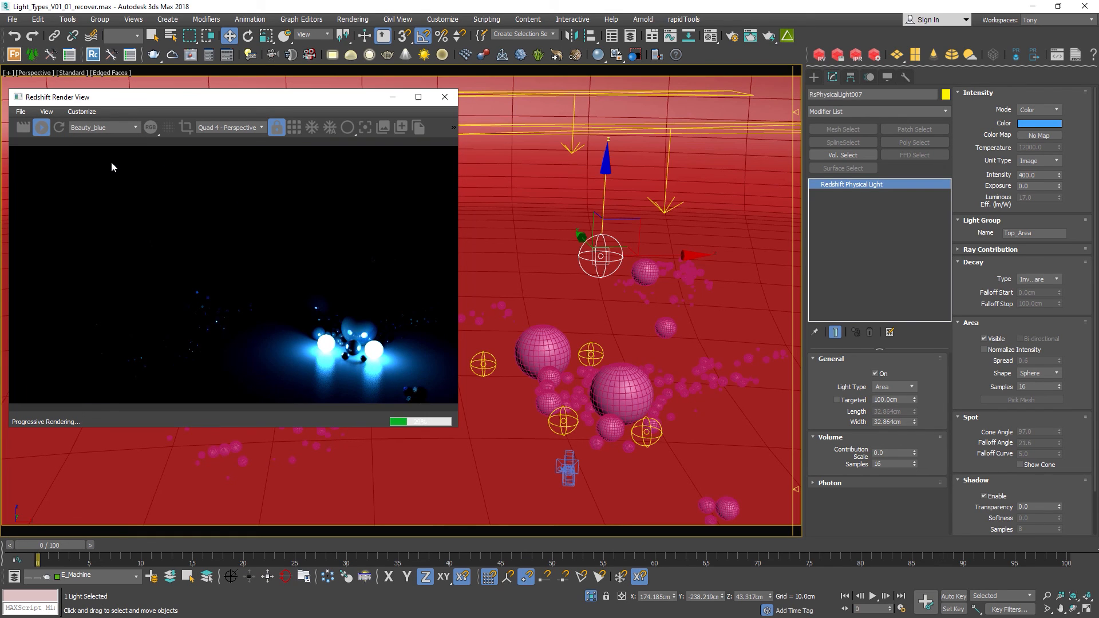